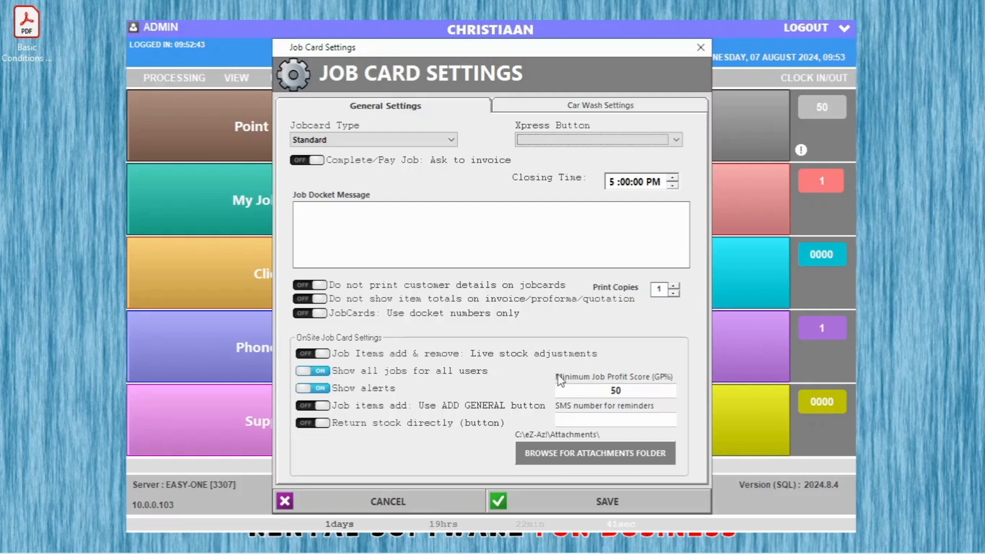
# Save and close the Job Card Settings, then browse the PROCESSING menu.
pyautogui.click(564, 456)
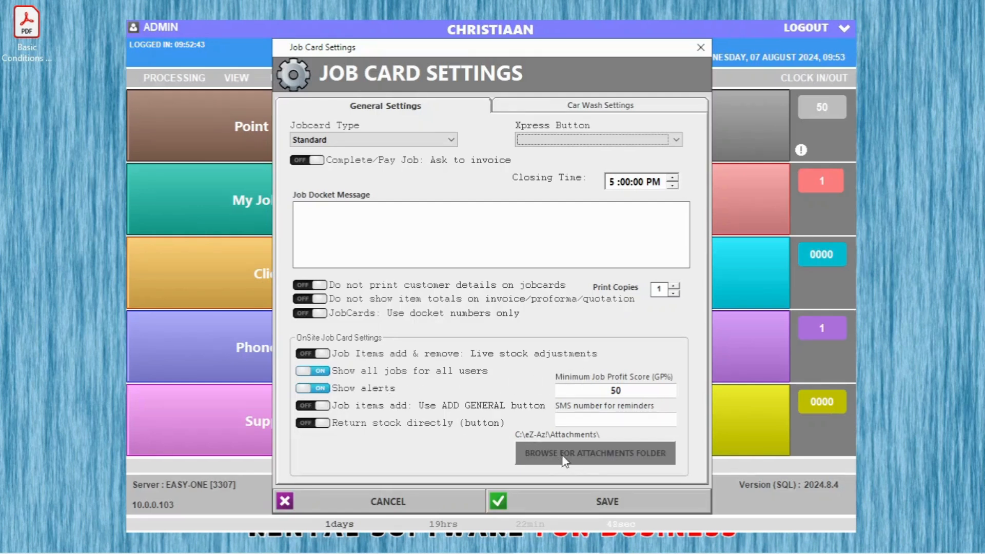
pyautogui.click(619, 508)
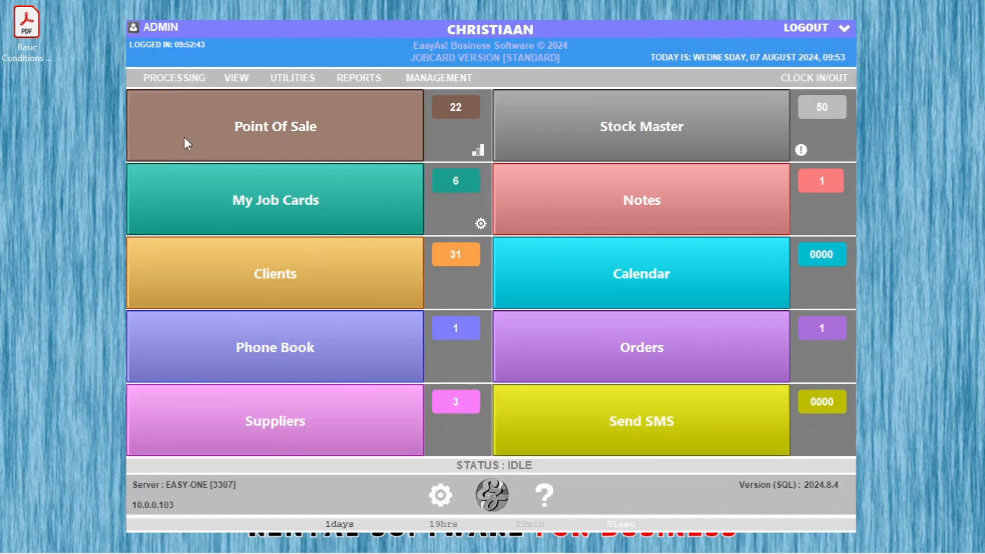
pyautogui.click(167, 78)
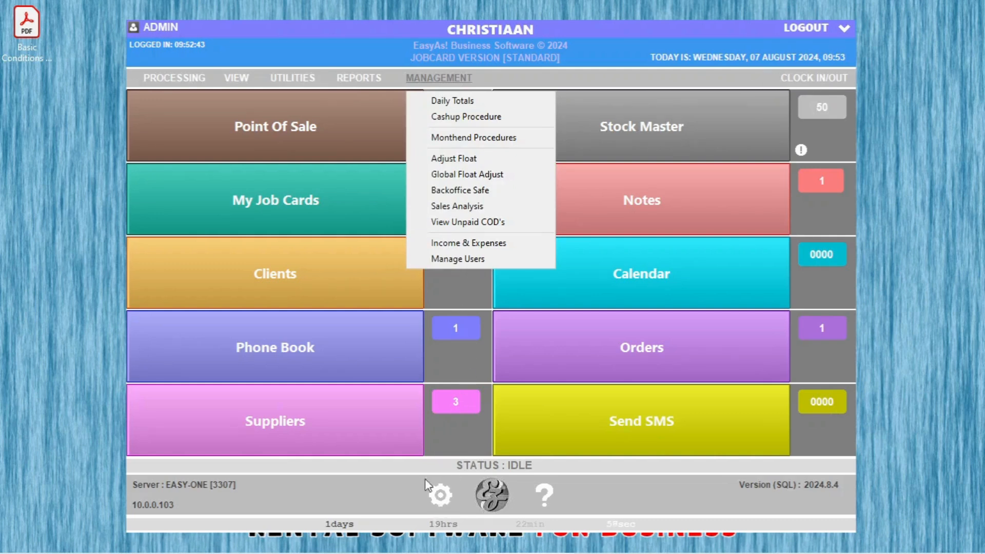
# Search the till for 'wash' and add one WASH to the sale.
pyautogui.click(547, 493)
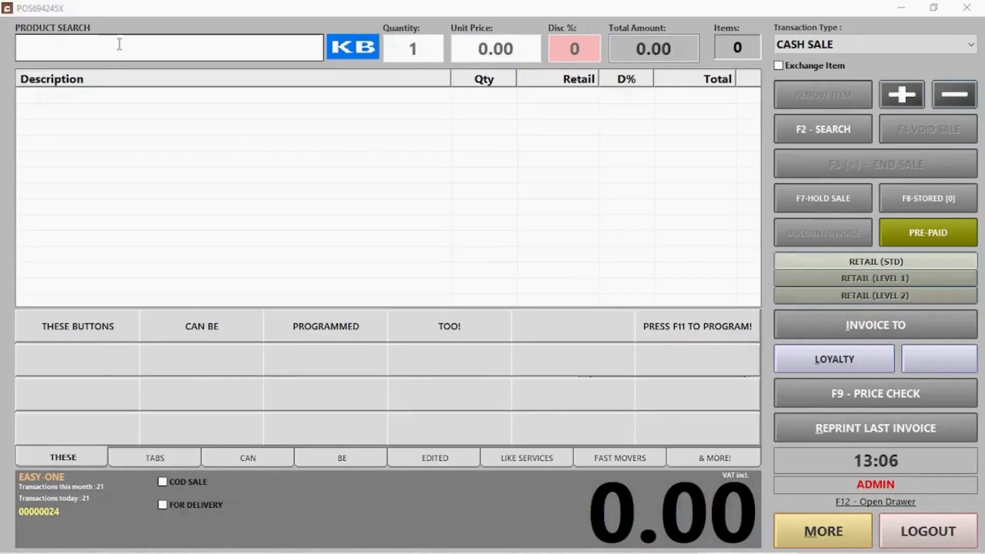
pyautogui.click(119, 45)
pyautogui.write('wash')
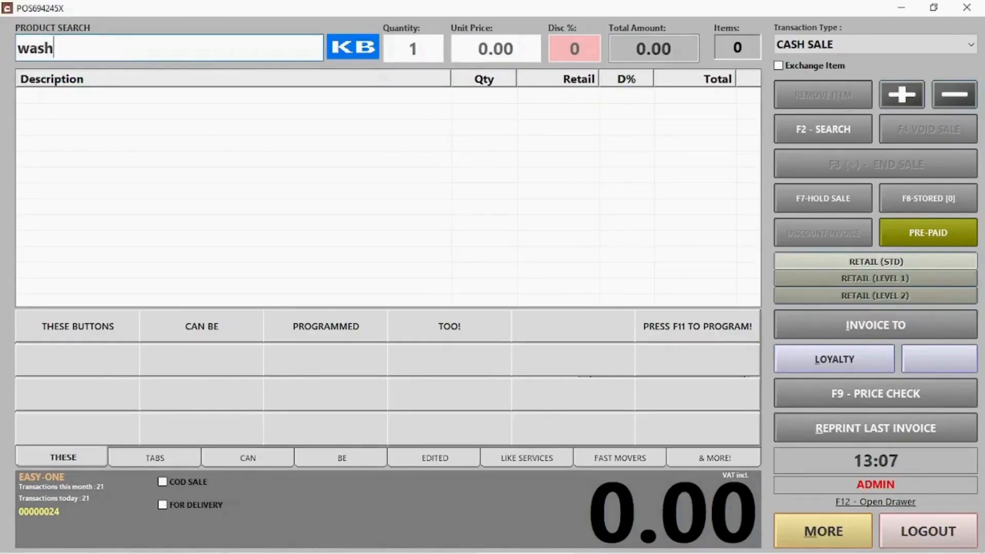
pyautogui.press('Return')
pyautogui.doubleClick(104, 109)
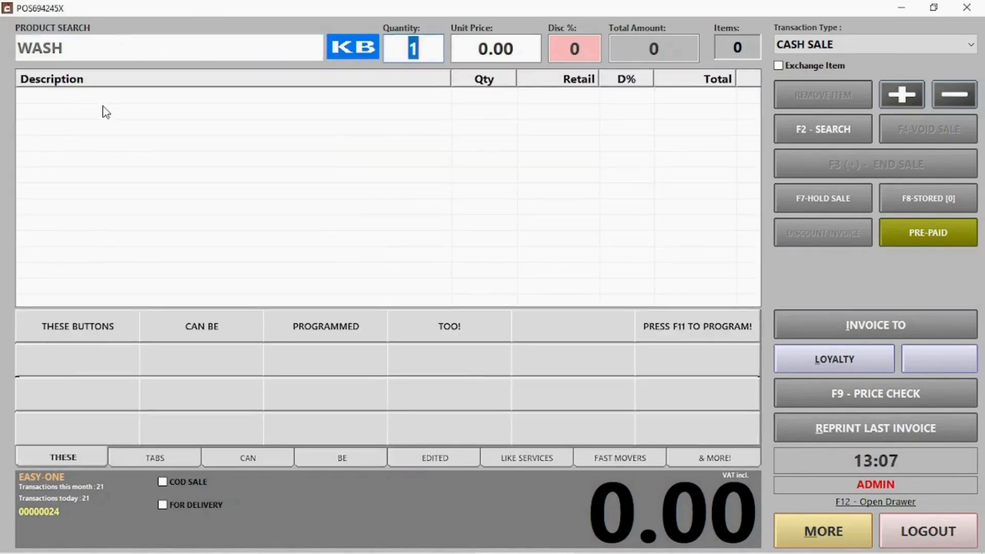
pyautogui.press('Return')
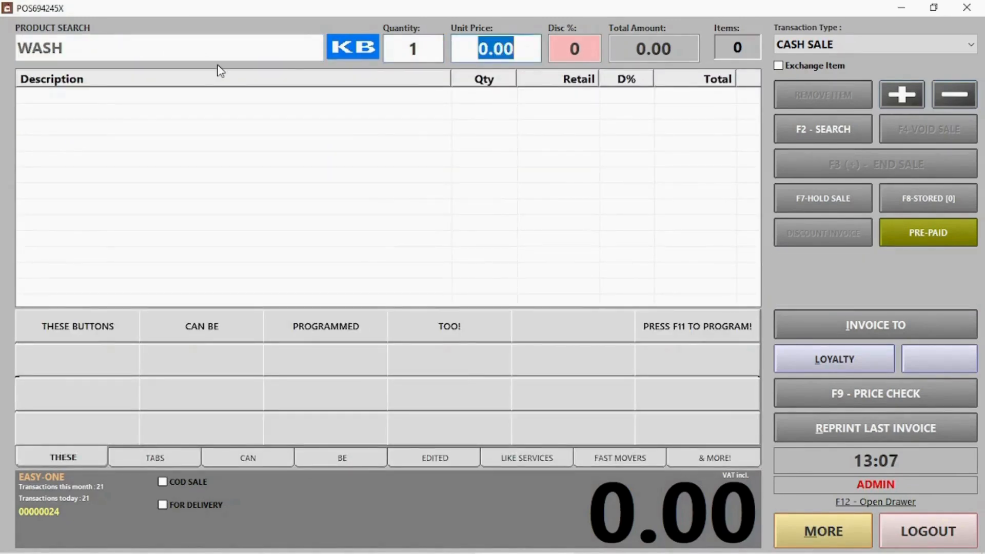
pyautogui.press('Return')
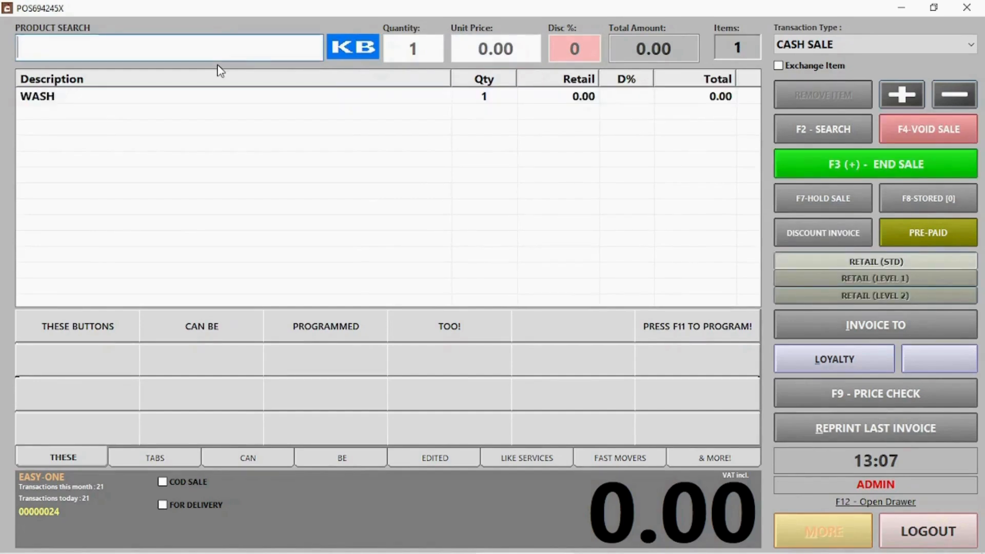
# Add a second WASH using the on-screen KB keyboard search.
pyautogui.click(361, 58)
pyautogui.click(188, 185)
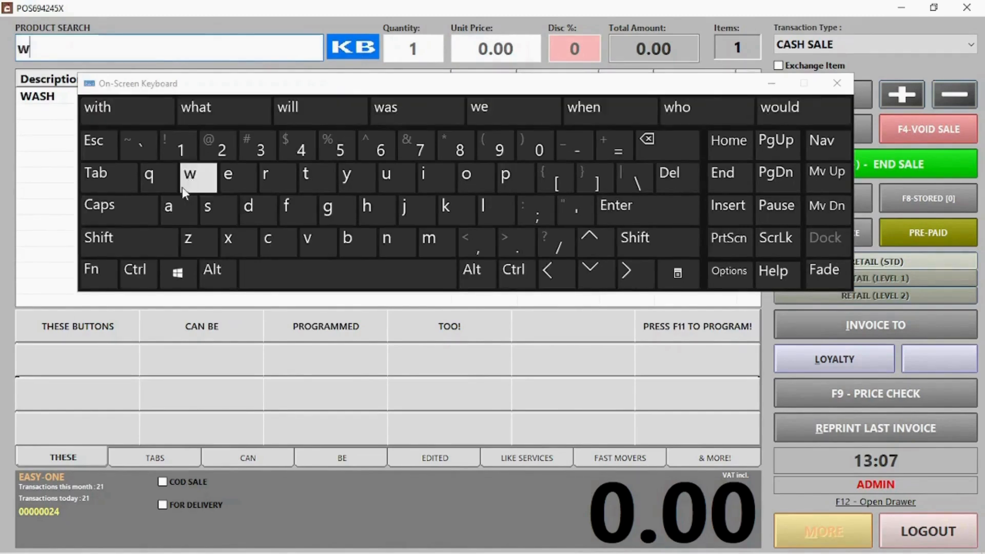
pyautogui.click(177, 205)
pyautogui.doubleClick(63, 98)
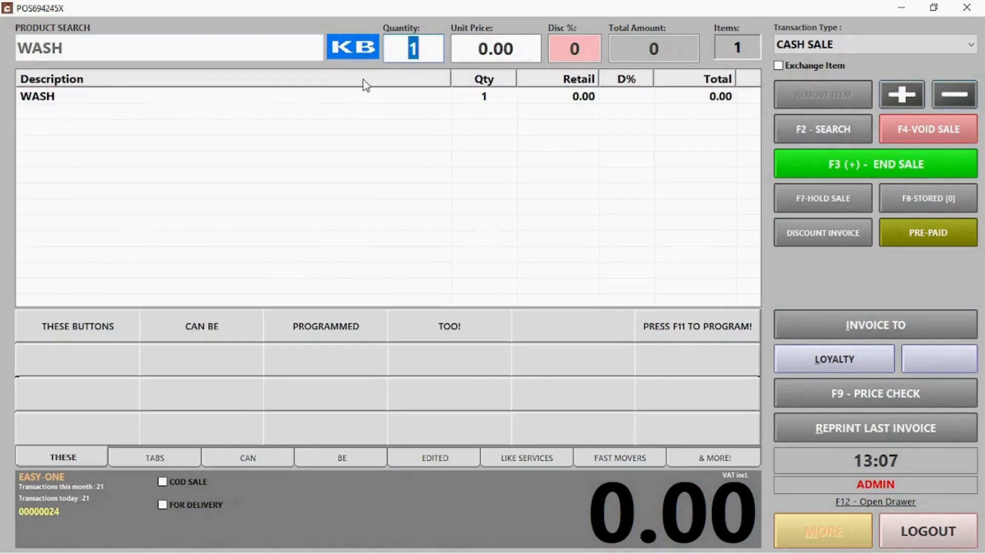
pyautogui.press('Return')
pyautogui.press('Return')
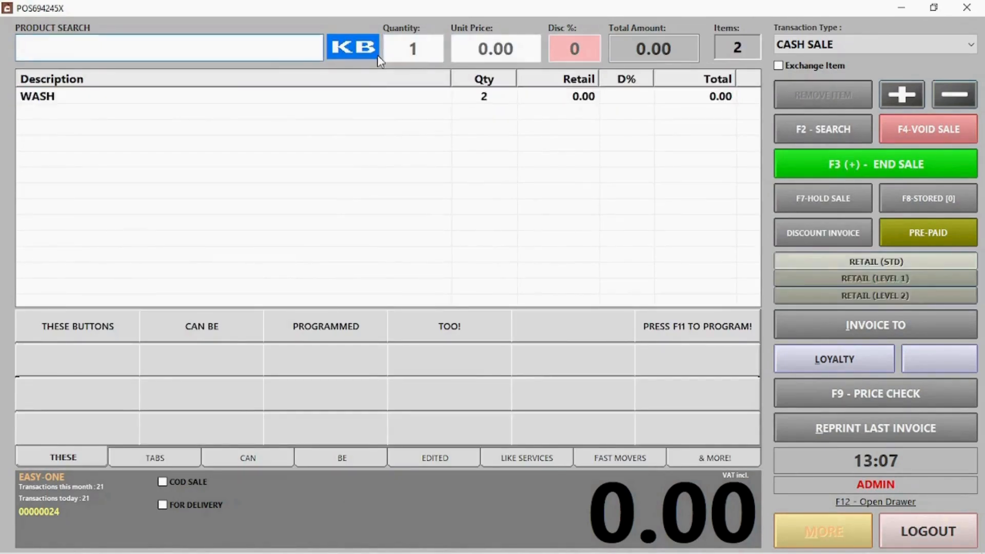
# Add OMO twice by entering PLU 000006.
pyautogui.click(98, 41)
pyautogui.write('000006')
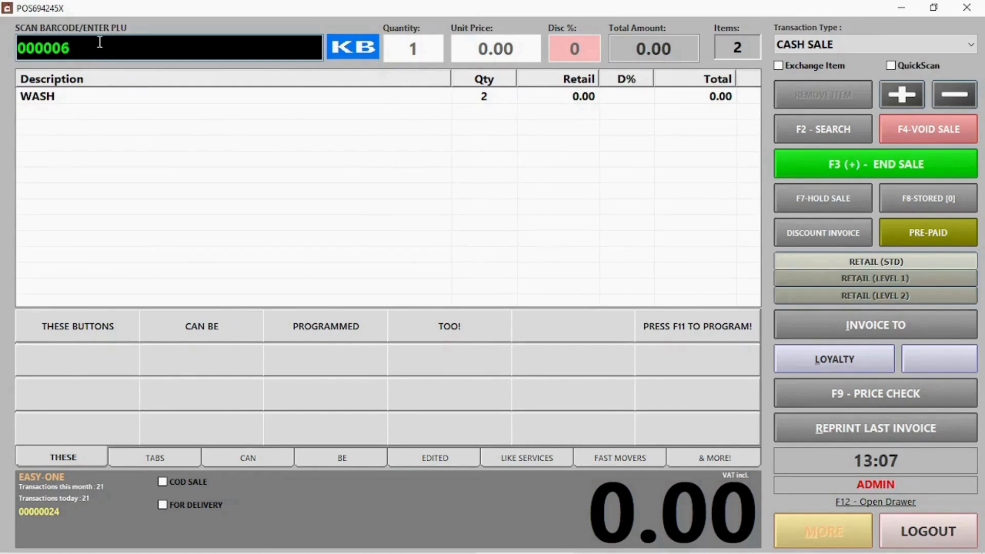
pyautogui.press('Return')
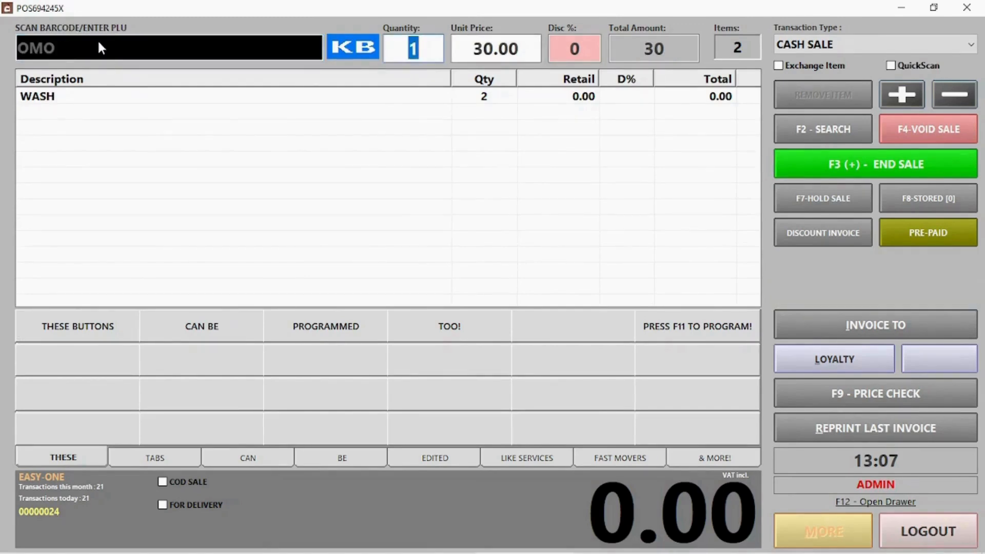
pyautogui.press('Return')
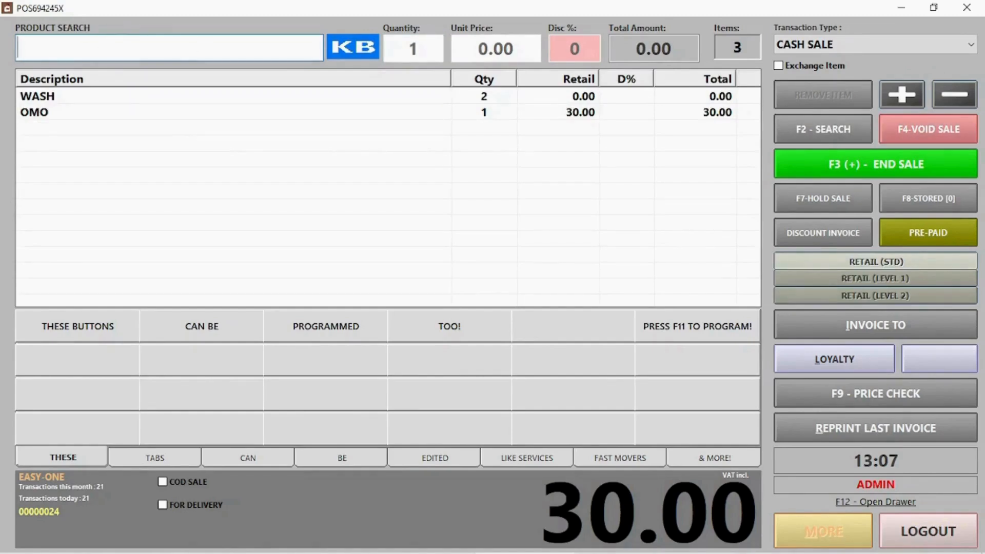
pyautogui.click(810, 131)
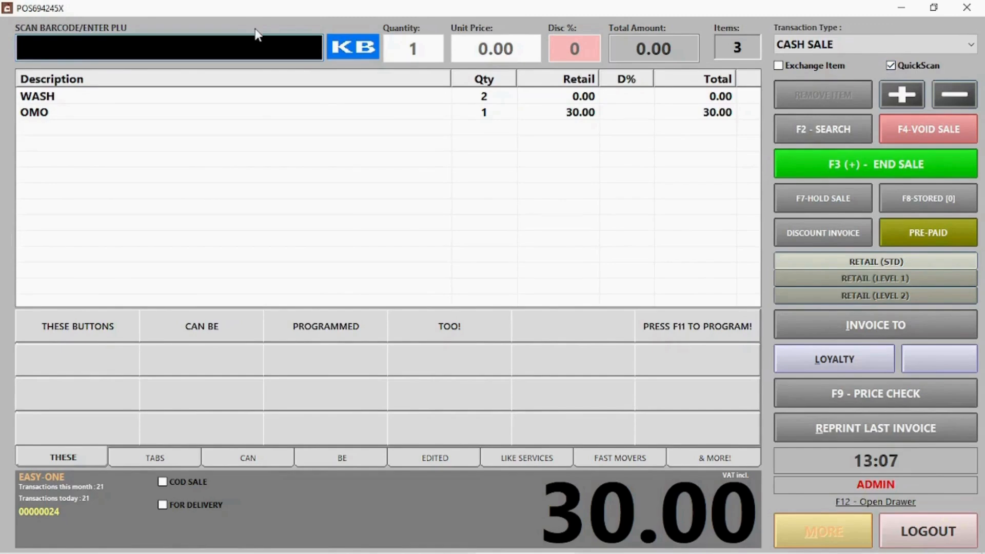
pyautogui.write('000006')
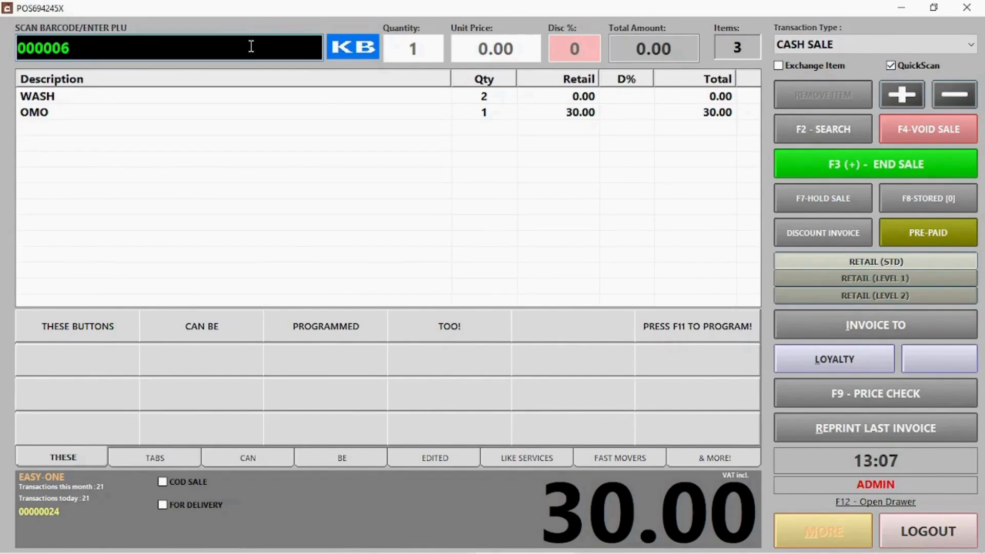
pyautogui.press('Return')
# Remove the WASH line, raise OMO to 3 and back to 2, then void the sale.
pyautogui.click(519, 192)
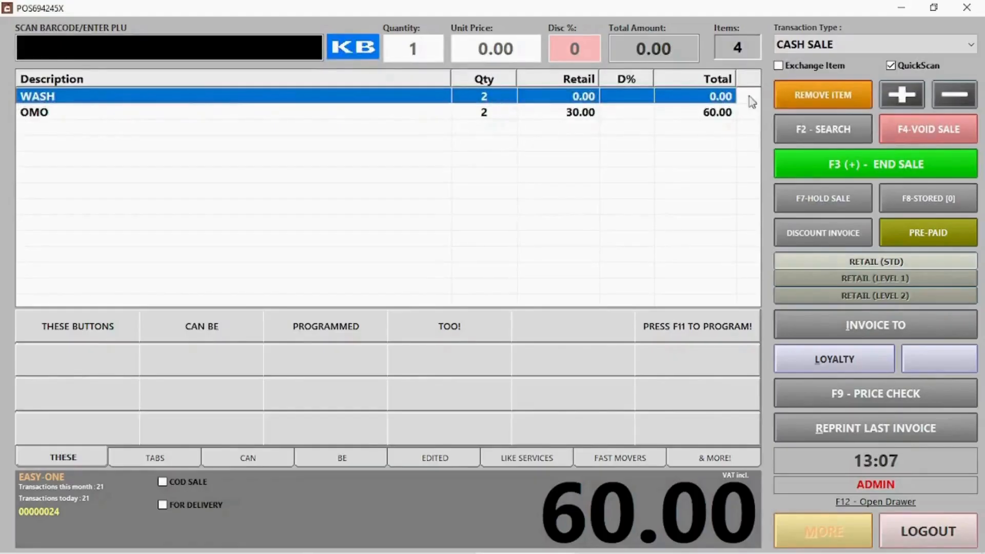
pyautogui.click(839, 94)
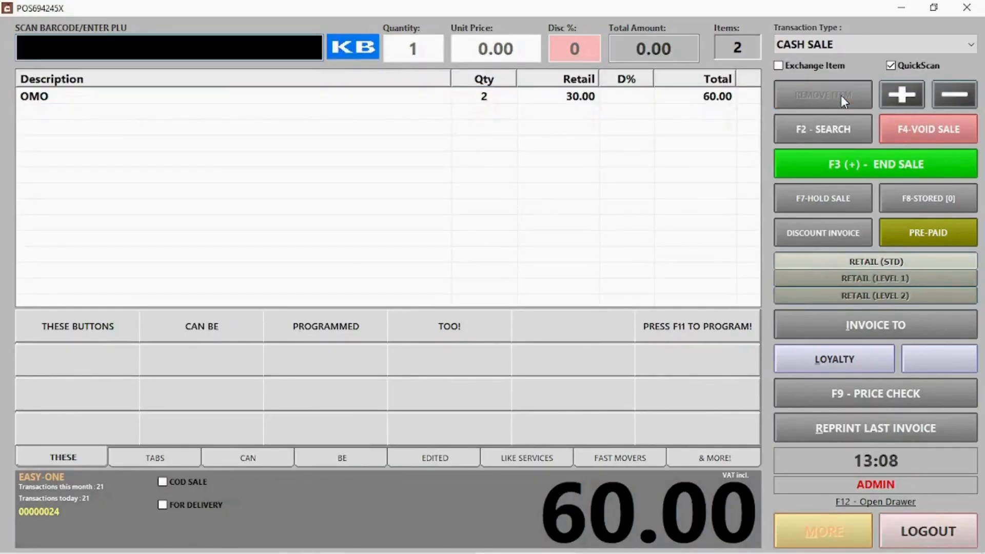
pyautogui.click(494, 100)
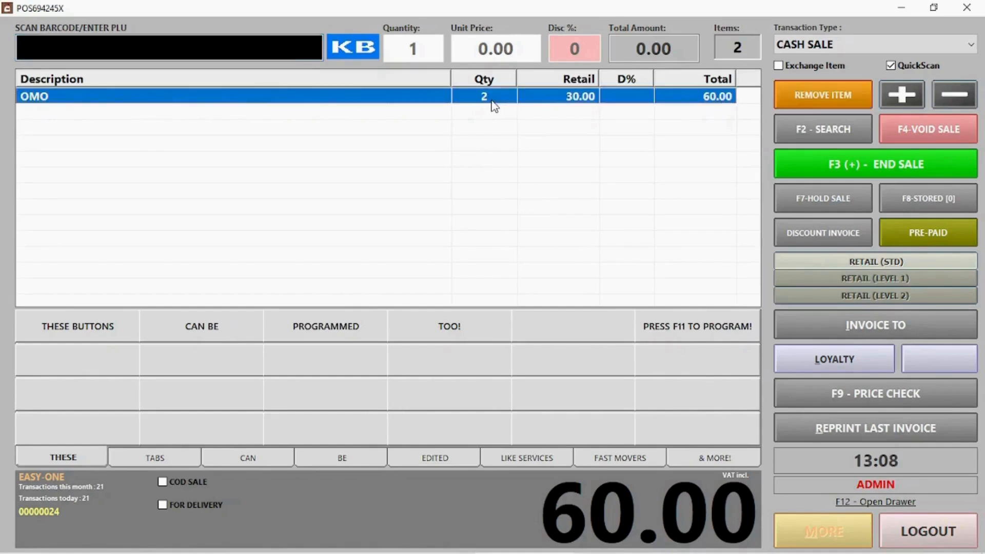
pyautogui.click(891, 96)
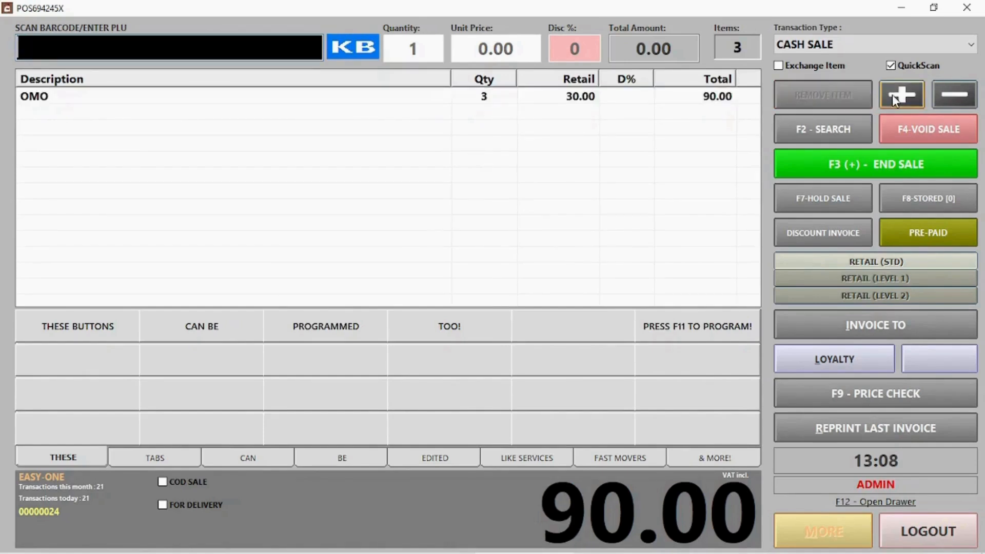
pyautogui.click(484, 99)
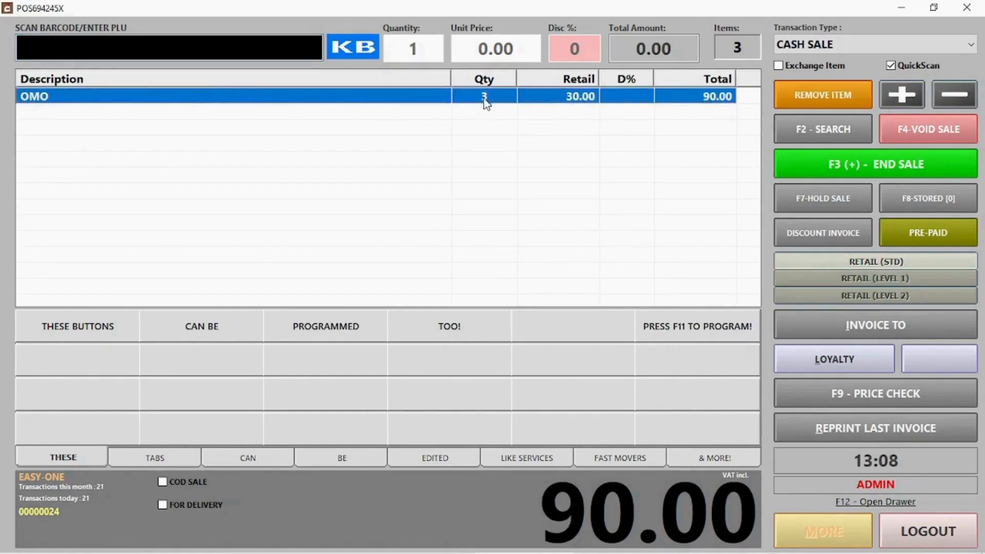
pyautogui.click(947, 102)
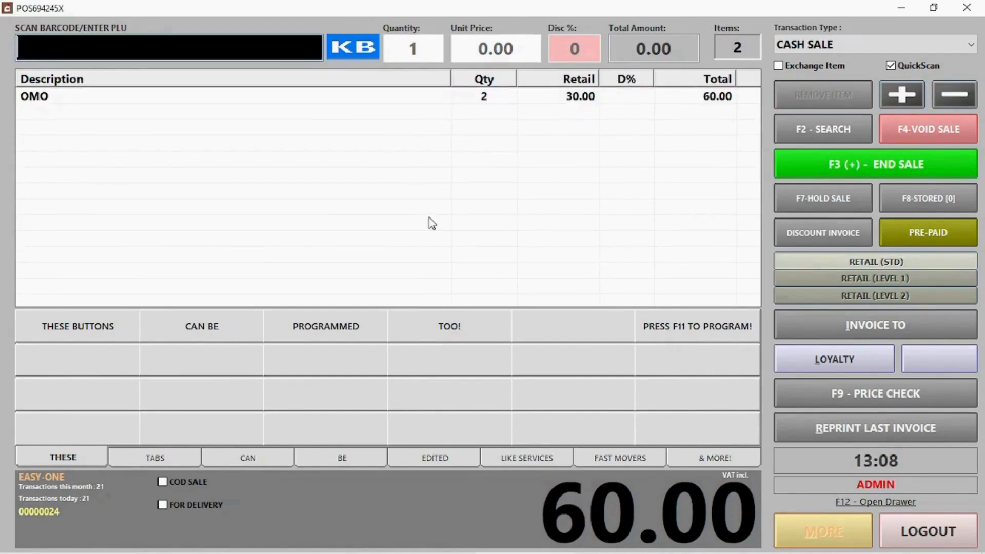
pyautogui.click(927, 145)
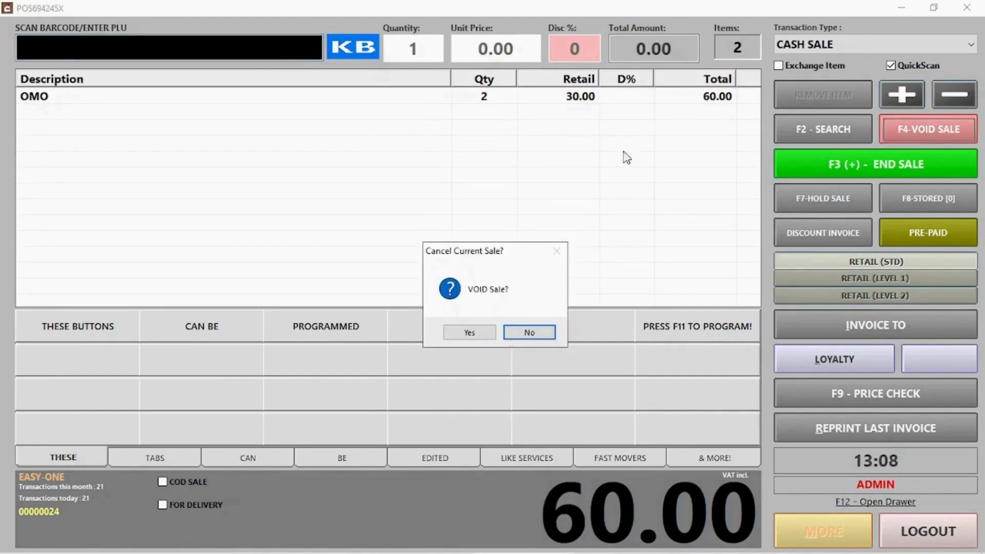
pyautogui.click(469, 334)
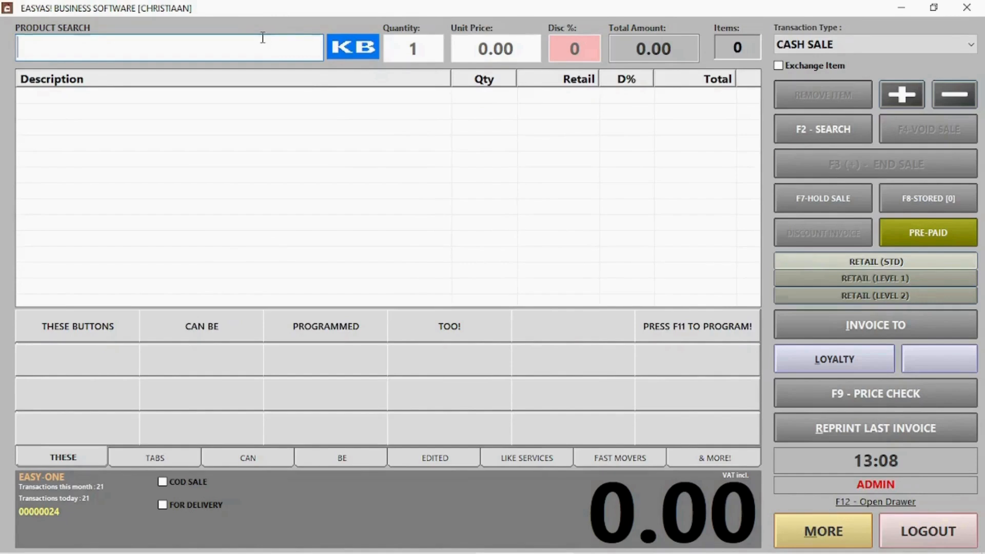
# Ring up OMO via PLU 000006 and hold the sale without printing a stub.
pyautogui.click(819, 121)
pyautogui.write('000006')
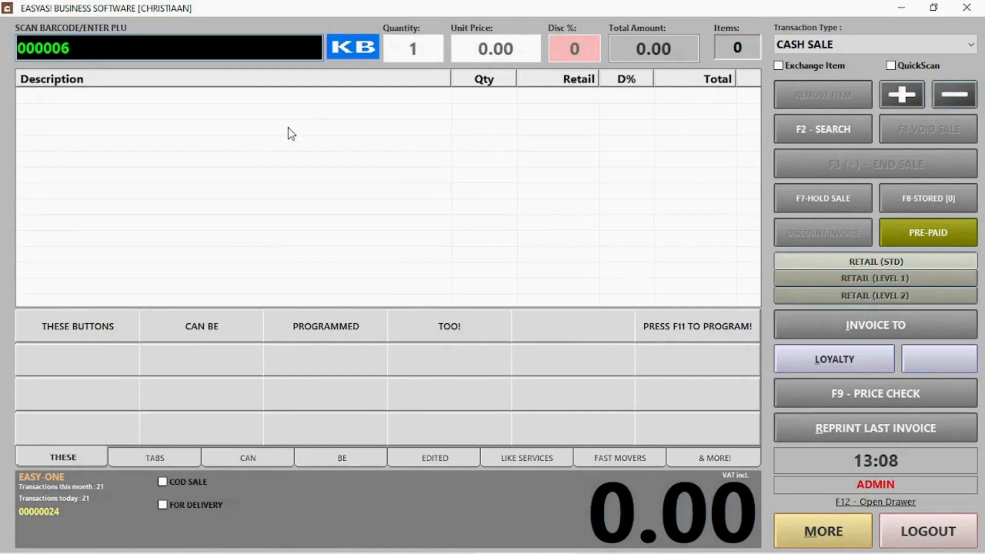
pyautogui.press('Return')
pyautogui.press('Return')
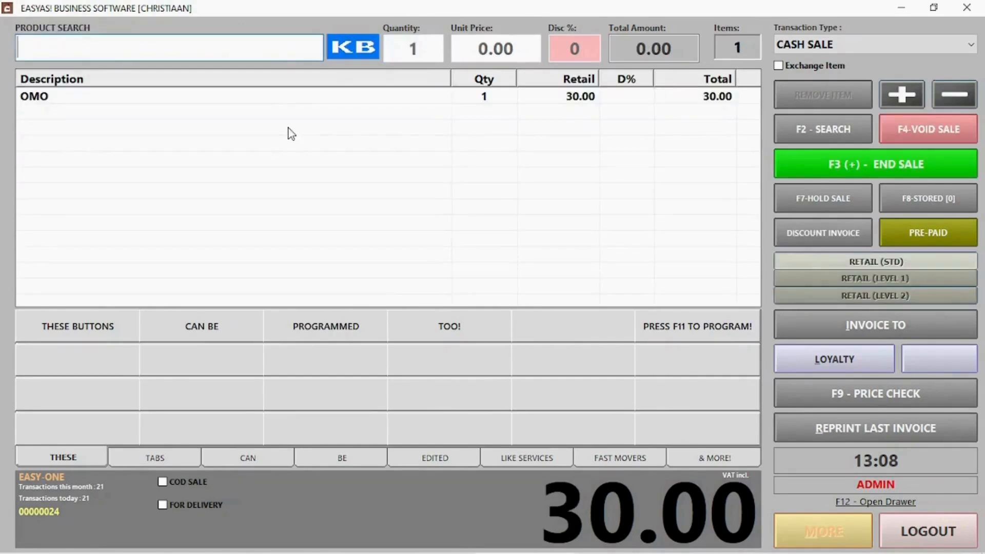
pyautogui.click(830, 196)
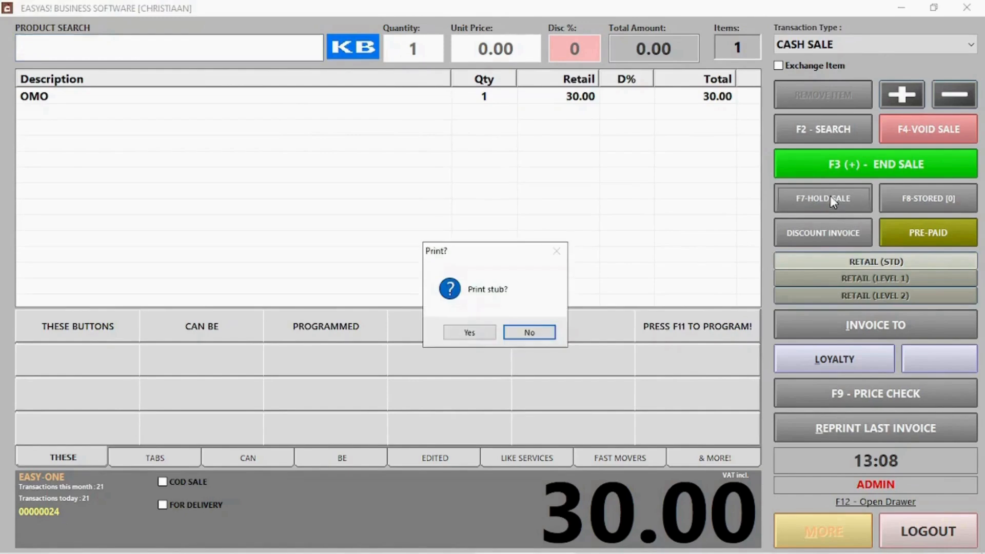
pyautogui.click(528, 332)
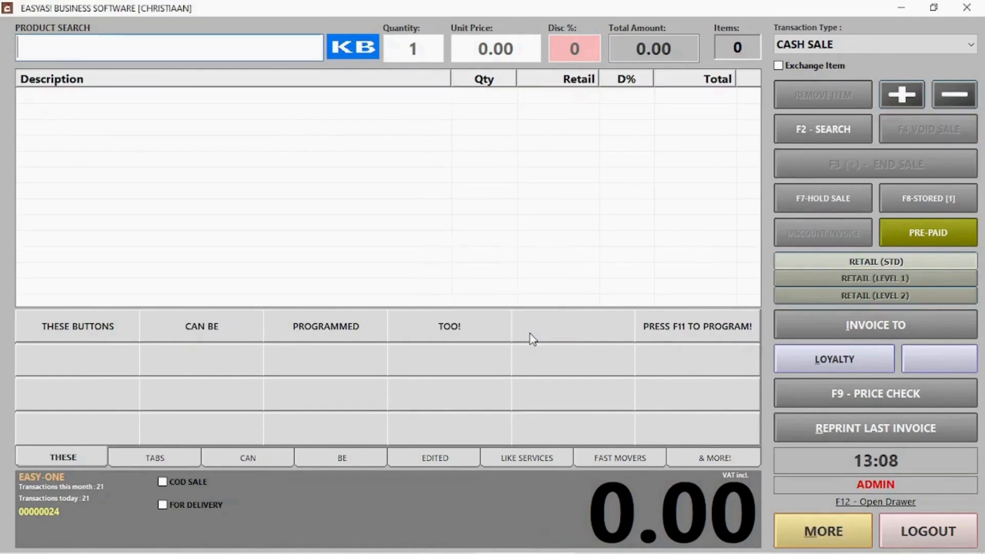
# Recall stored sale number 1 back into the till.
pyautogui.click(930, 204)
pyautogui.click(356, 177)
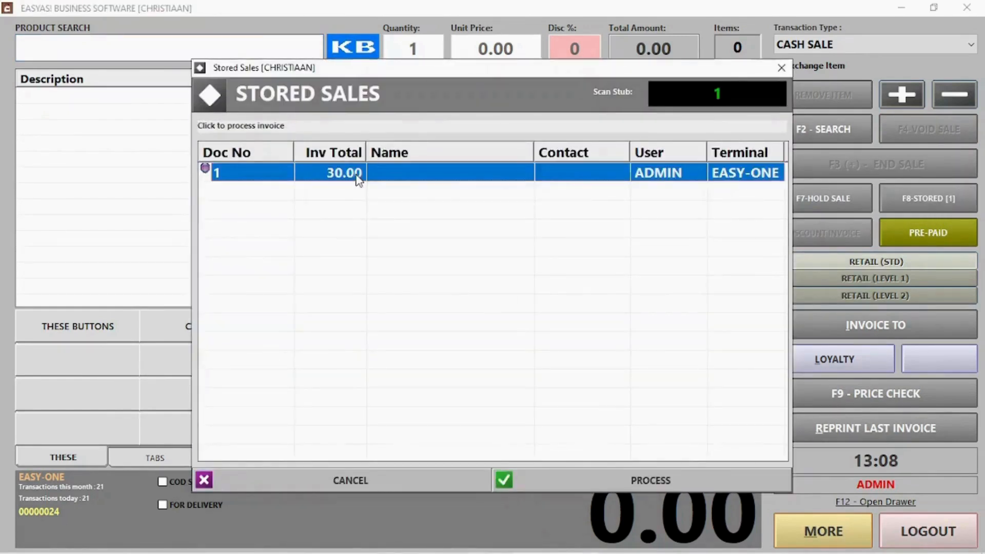
pyautogui.click(654, 477)
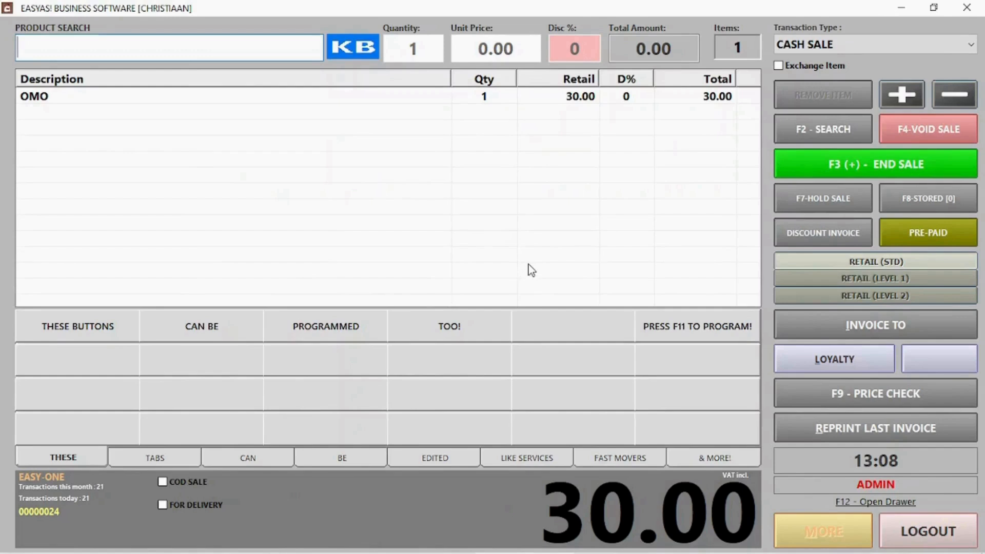
# Start payment and move the 30.00 due onto EFT.
pyautogui.click(929, 165)
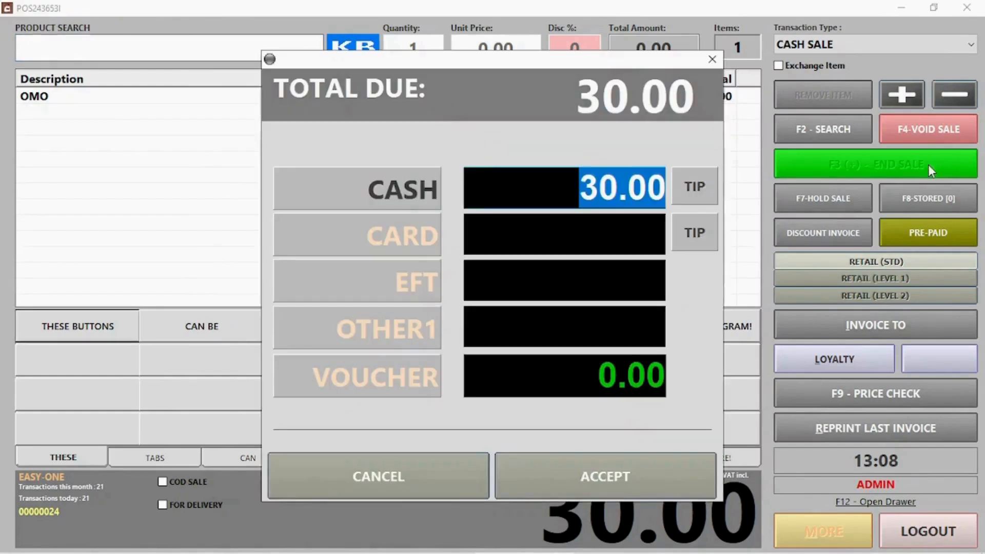
pyautogui.click(402, 233)
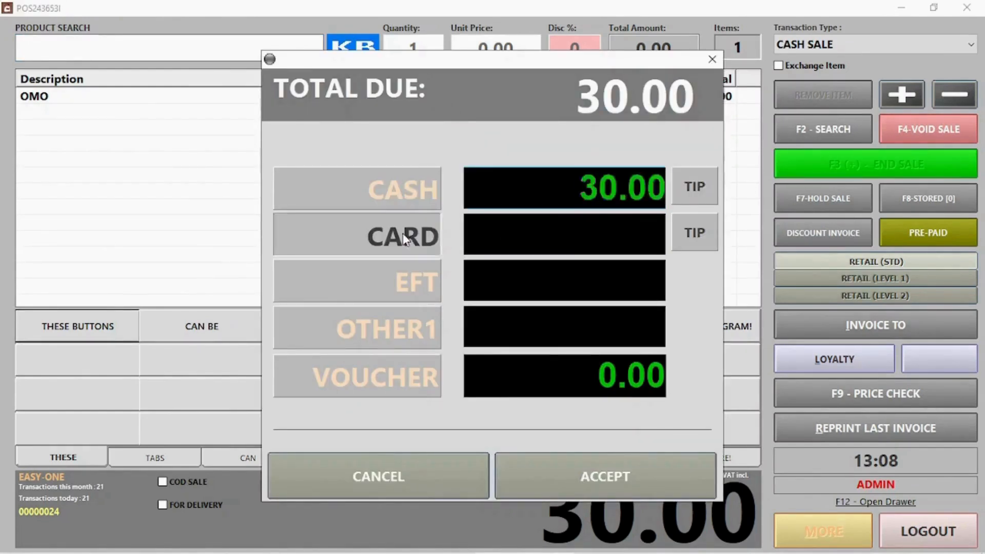
pyautogui.click(416, 286)
# Rename the OTHER1 payment type to 'Can change description'.
pyautogui.rightClick(425, 331)
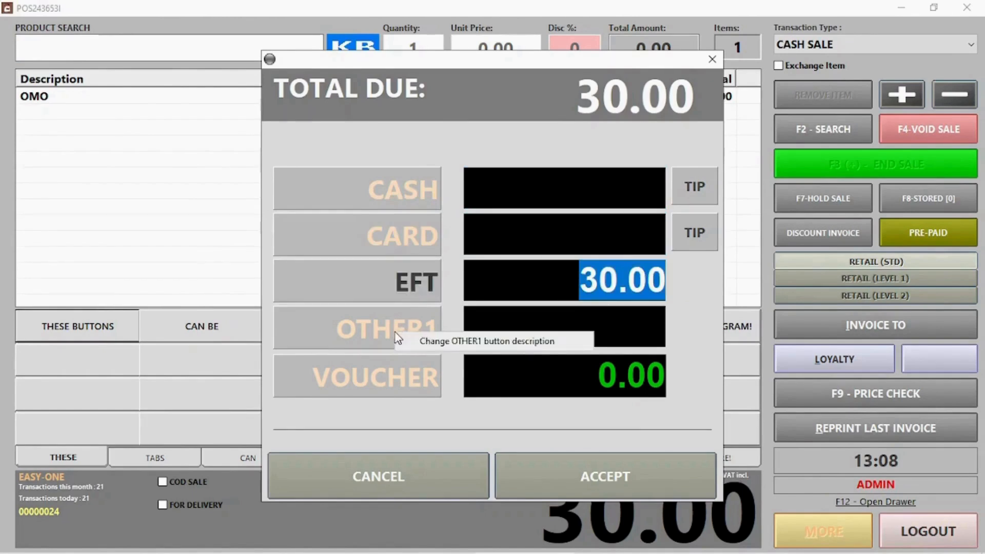
pyautogui.click(424, 341)
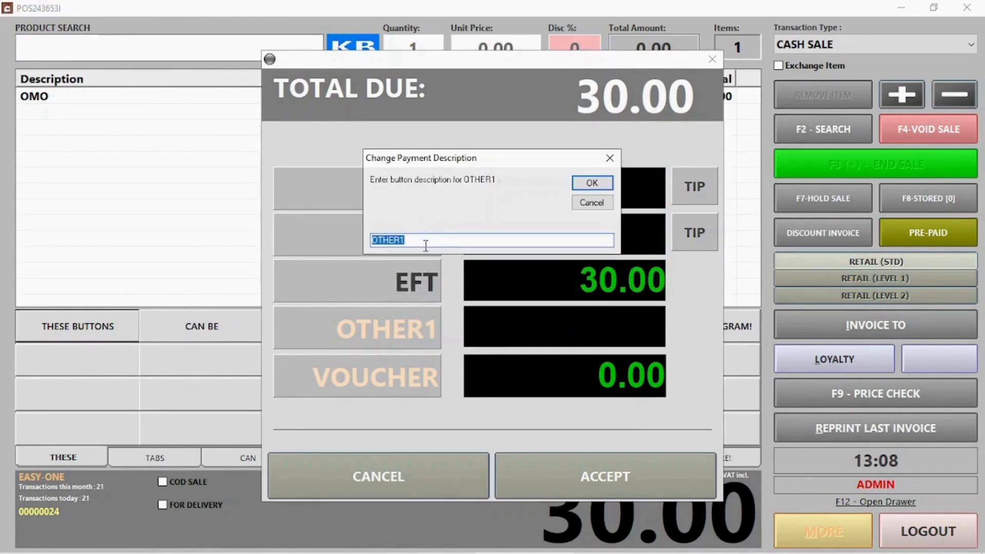
pyautogui.moveTo(424, 237); pyautogui.dragTo(325, 236)
pyautogui.moveTo(442, 161); pyautogui.dragTo(476, 92)
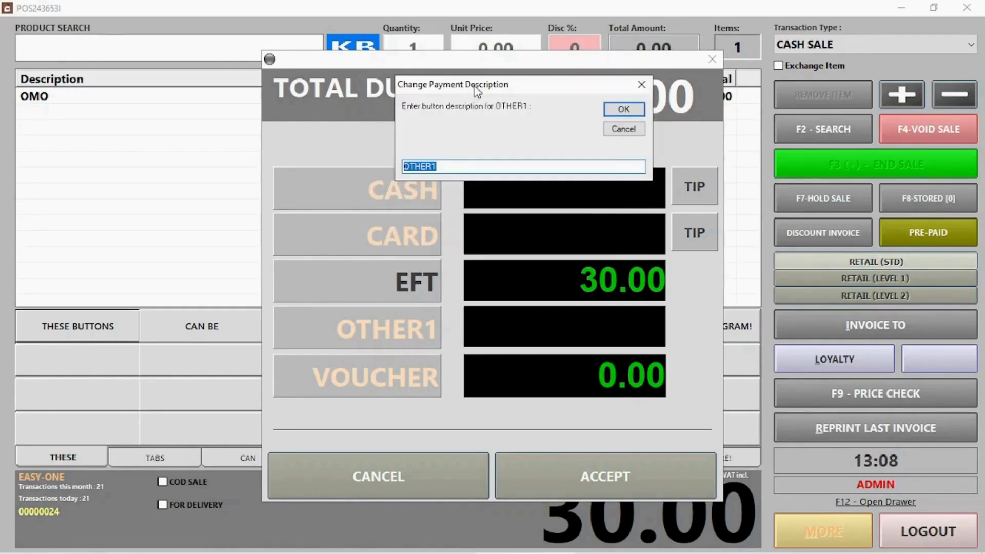
pyautogui.write('A')
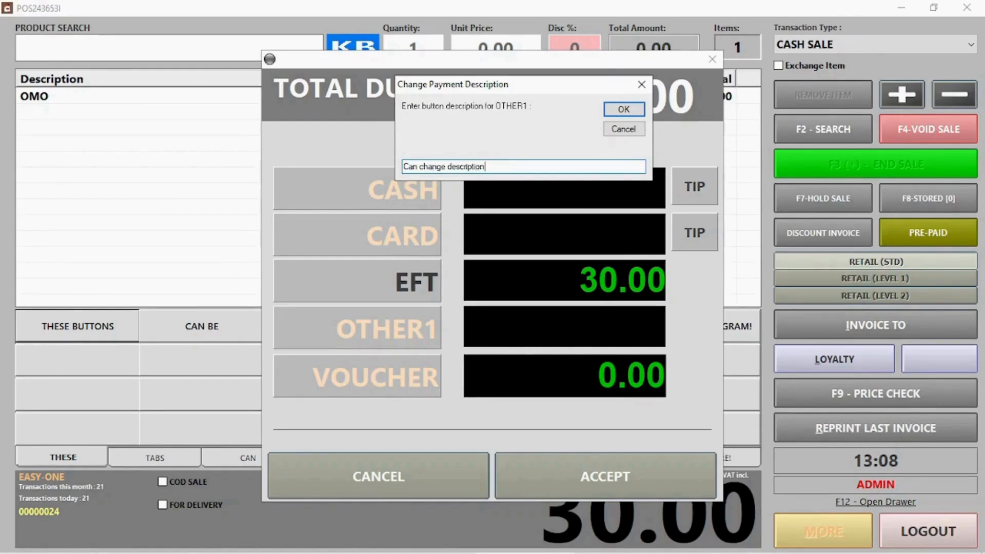
pyautogui.press('Return')
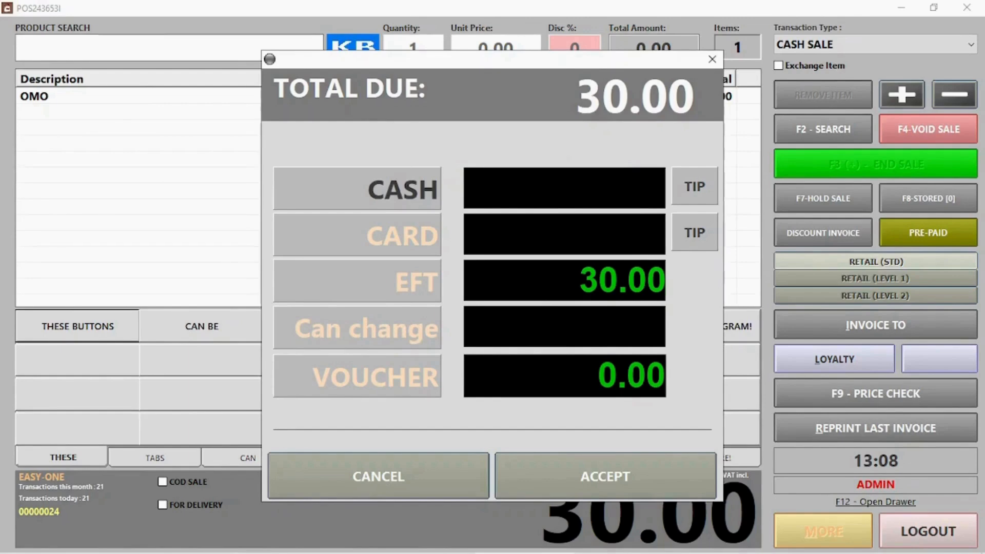
# Pay 40.00 cash, keep the 10.00 overpayment as a tip, and start the next transaction.
pyautogui.click(687, 189)
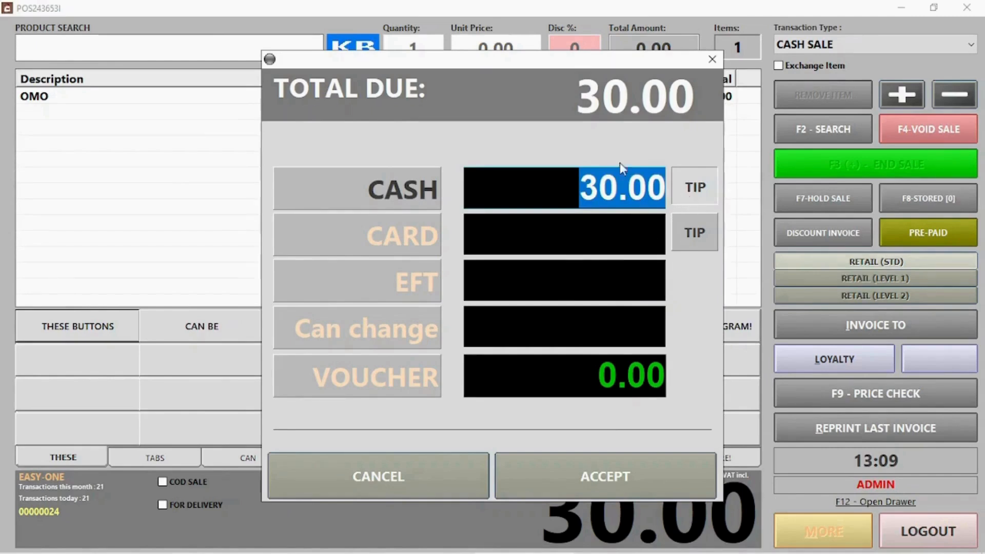
pyautogui.write('40')
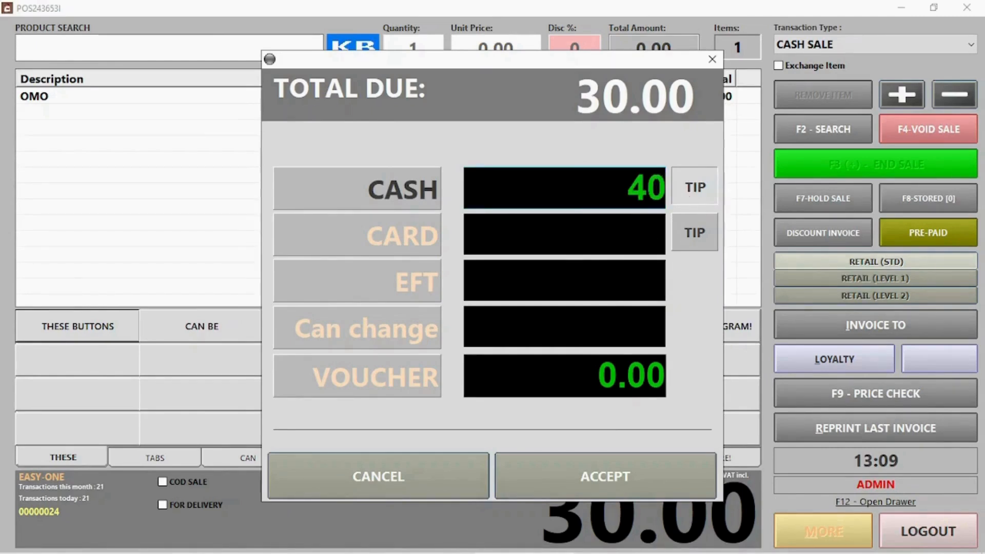
pyautogui.click(657, 485)
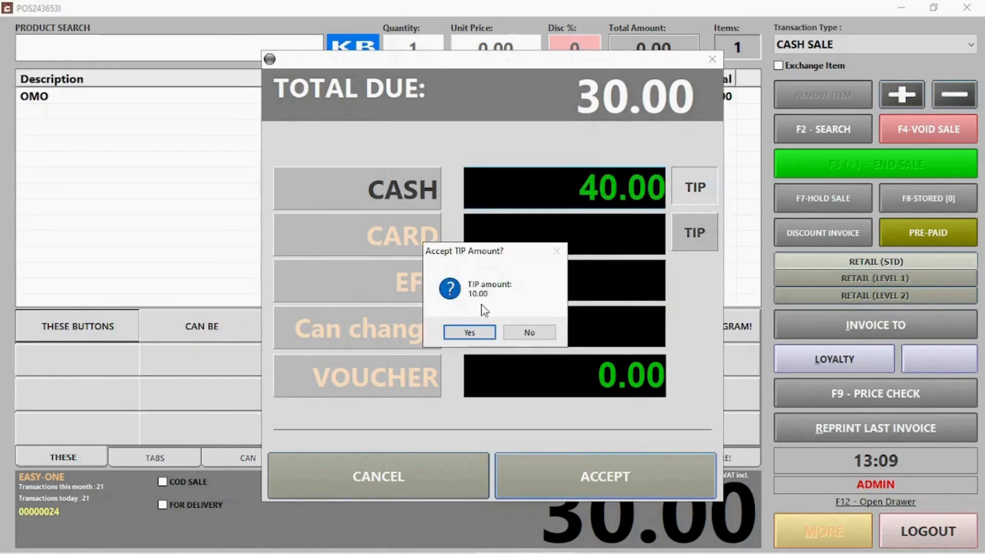
pyautogui.click(470, 334)
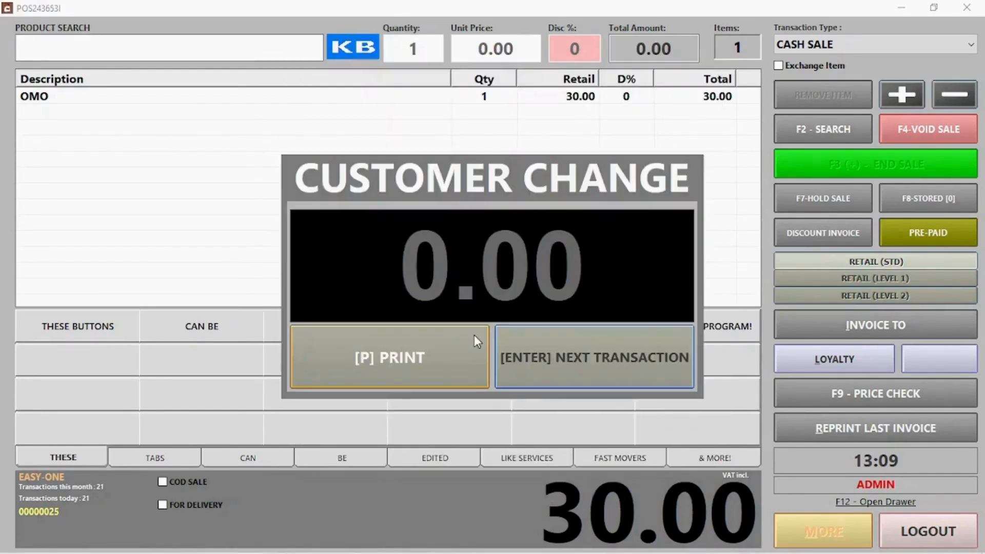
pyautogui.click(592, 355)
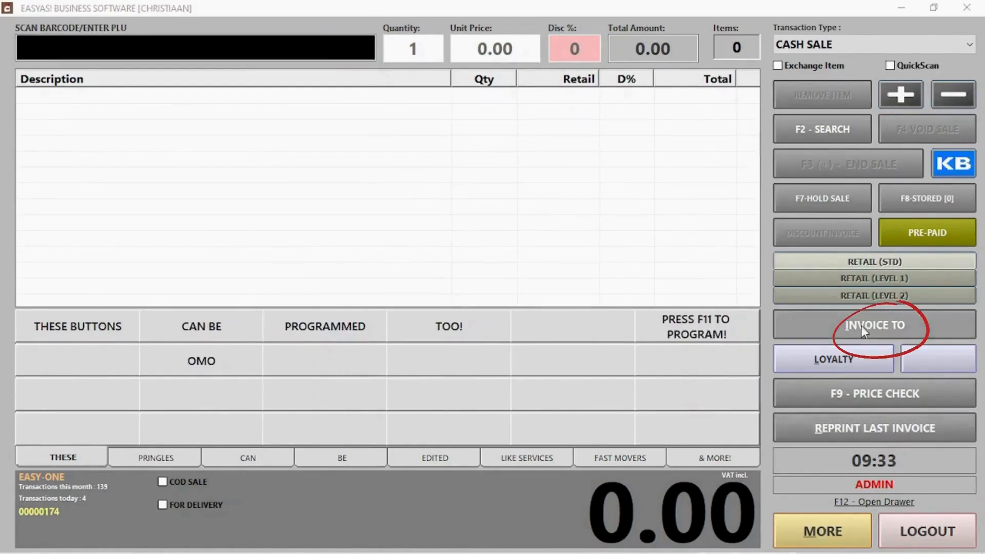
# Invoice to the searched client, add their 82.00 outstanding balance, and accept payment.
pyautogui.click(860, 325)
pyautogui.click(814, 317)
pyautogui.write('ja')
pyautogui.click(439, 247)
pyautogui.doubleClick(439, 246)
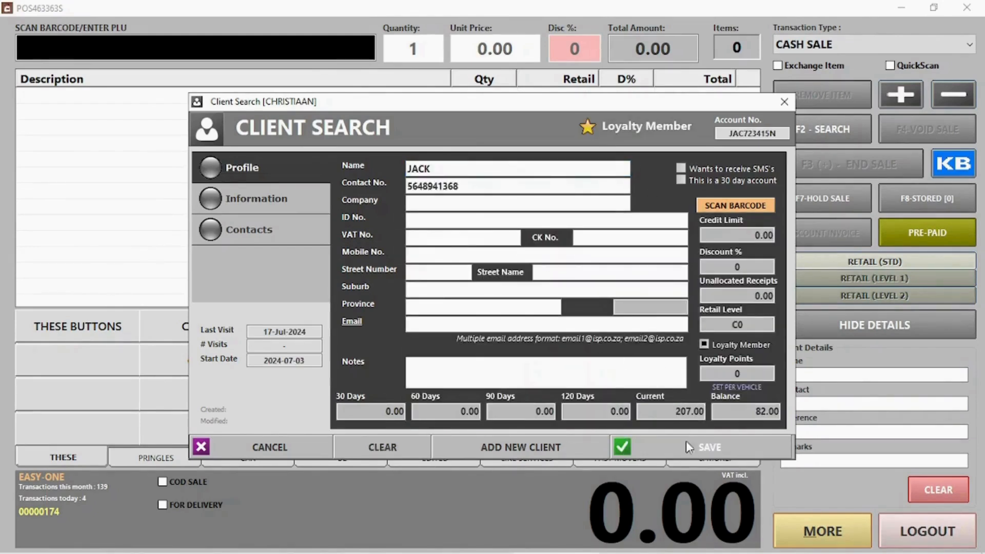
pyautogui.click(690, 455)
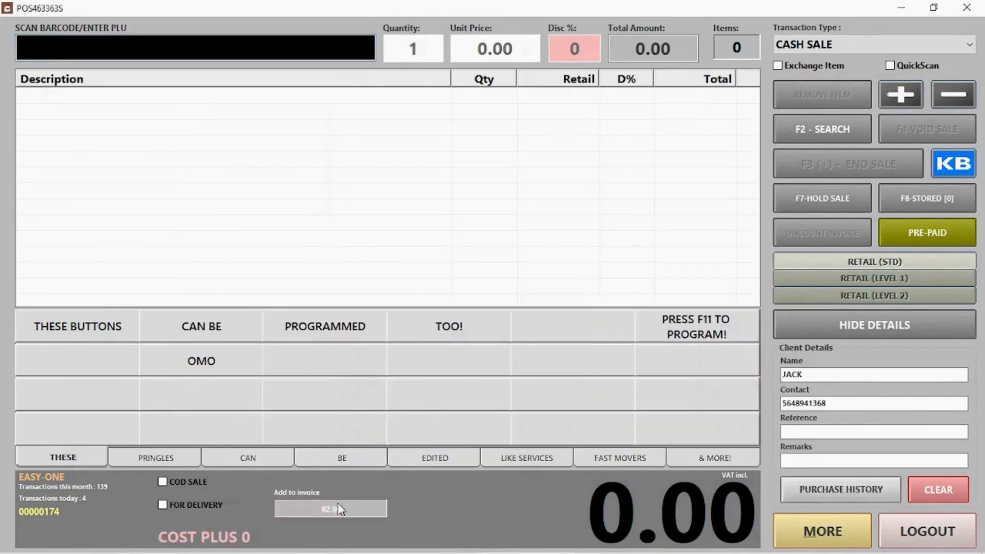
pyautogui.click(509, 332)
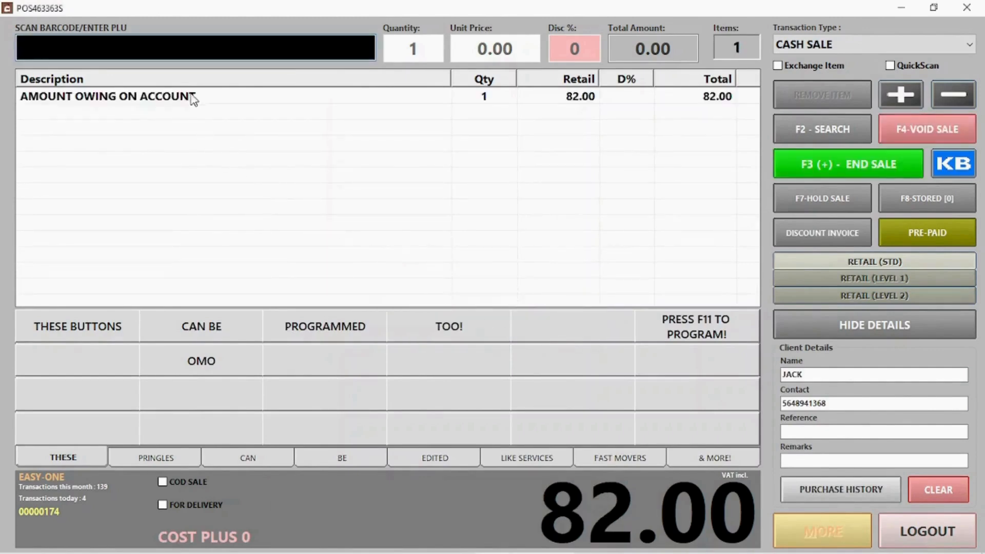
pyautogui.click(830, 164)
pyautogui.click(596, 476)
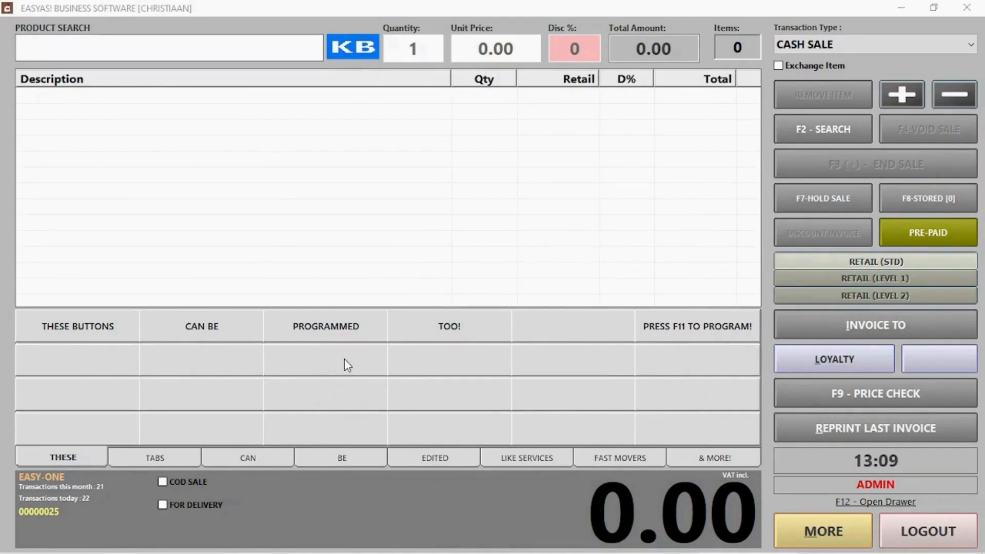
# Turn on button programming with F11 and assign WASH to the first quick button.
pyautogui.click(373, 236)
pyautogui.press('F11')
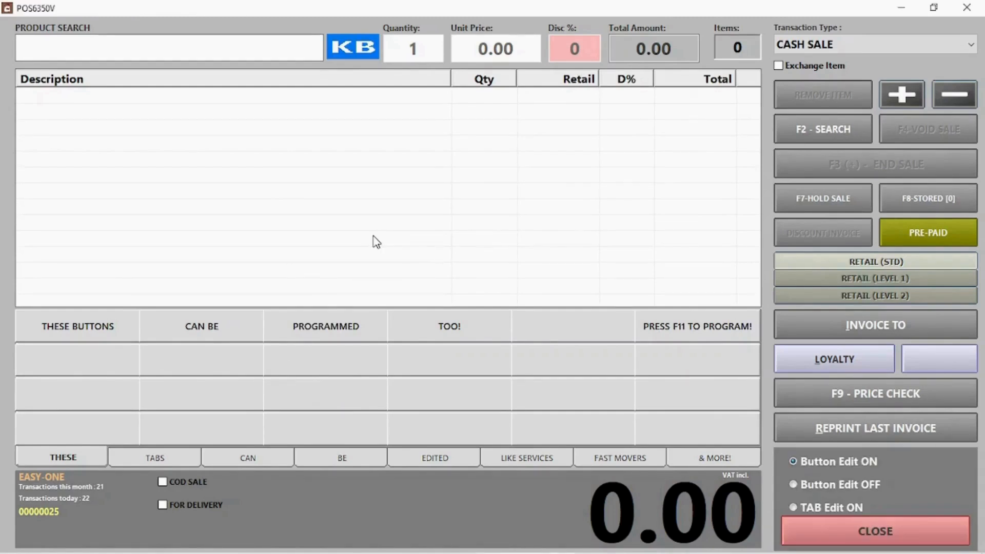
pyautogui.click(121, 350)
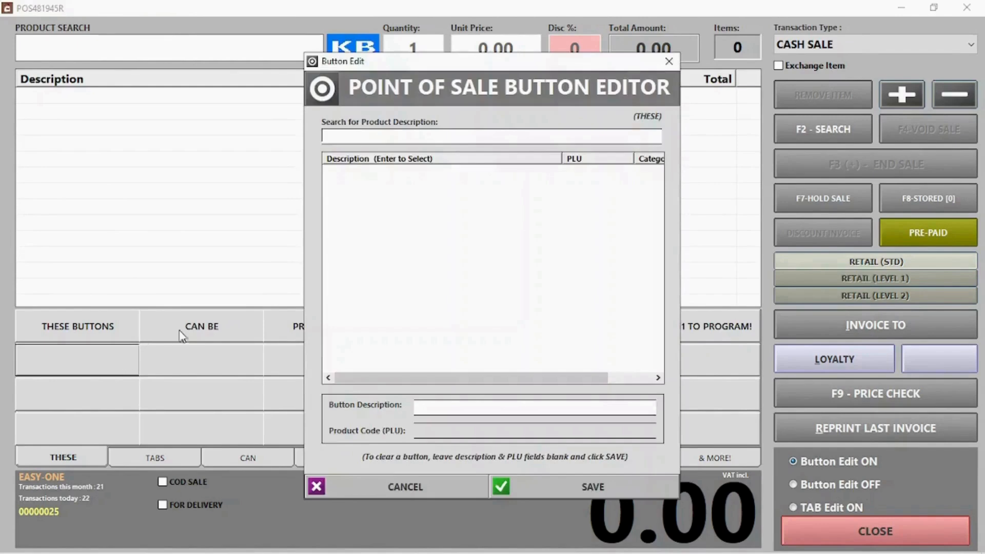
pyautogui.click(500, 136)
pyautogui.write('was')
pyautogui.doubleClick(334, 173)
# Assign PRINGLES S&V to the second quick button.
pyautogui.click(236, 362)
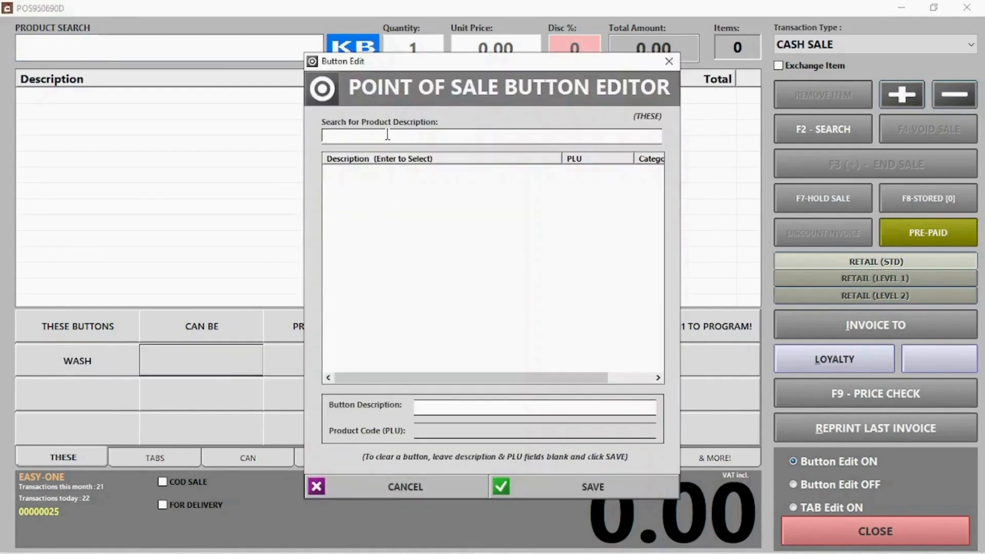
pyautogui.click(387, 133)
pyautogui.write('pr')
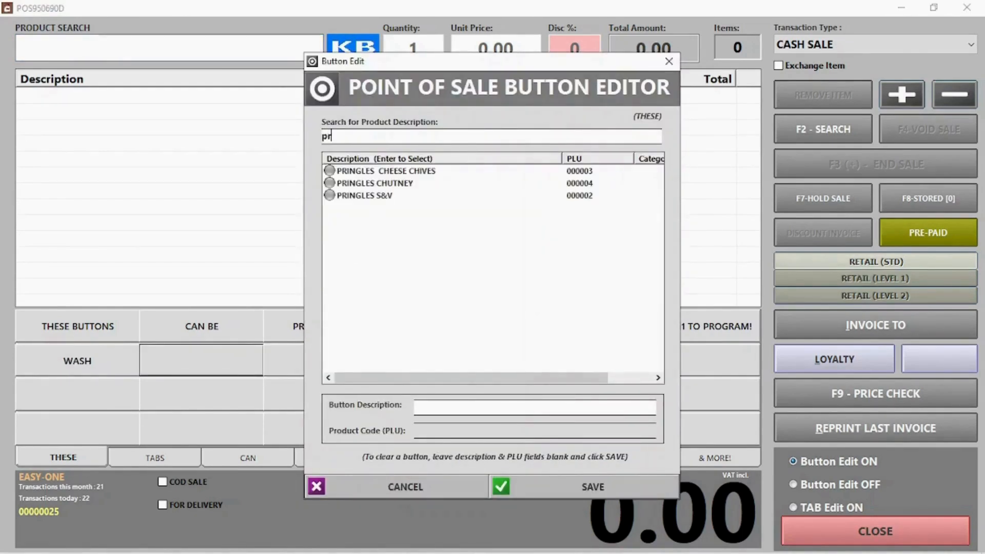
pyautogui.doubleClick(384, 197)
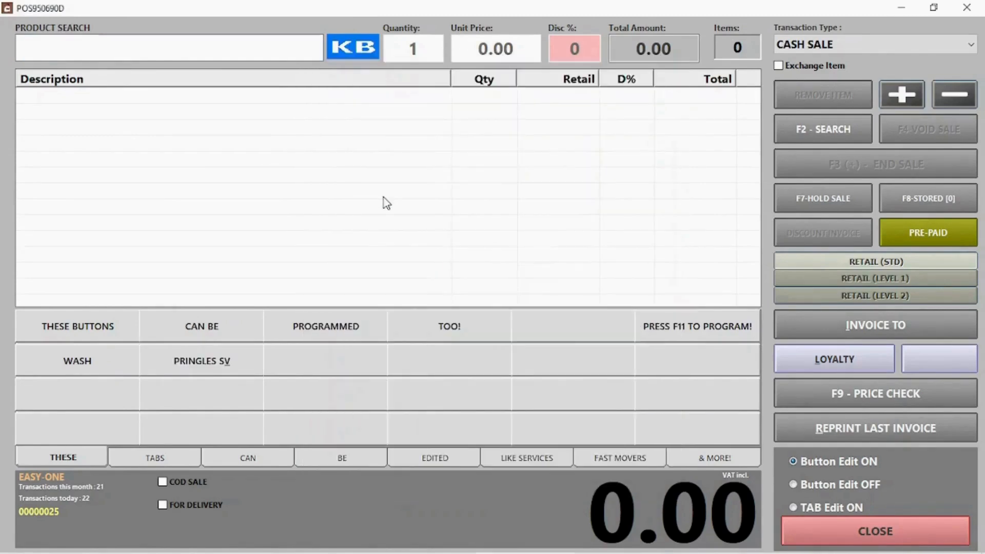
pyautogui.click(821, 508)
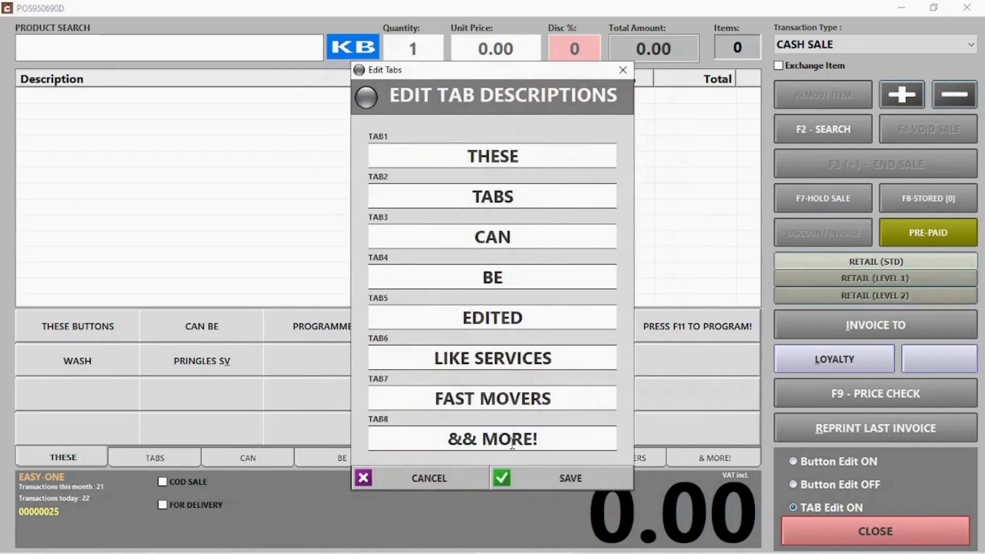
# Rename TAB2 to 'Pringles' and switch to that tab, re-enabling button programming.
pyautogui.moveTo(528, 202); pyautogui.dragTo(380, 201)
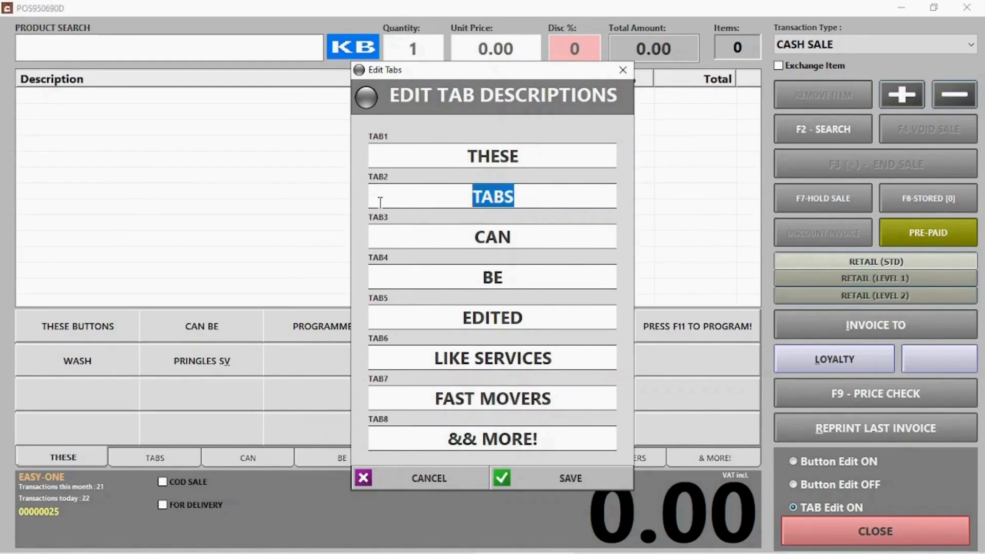
pyautogui.write('Pringles')
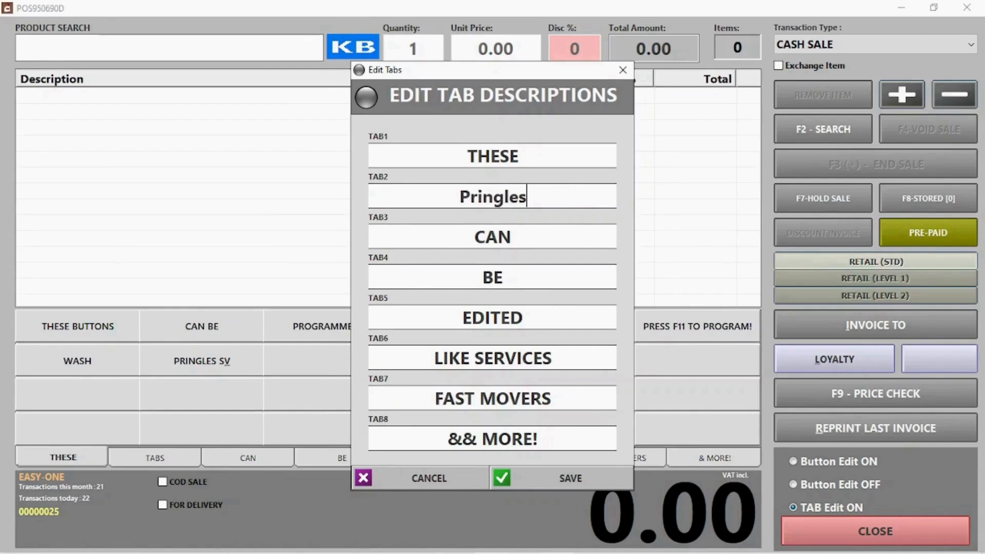
pyautogui.click(575, 475)
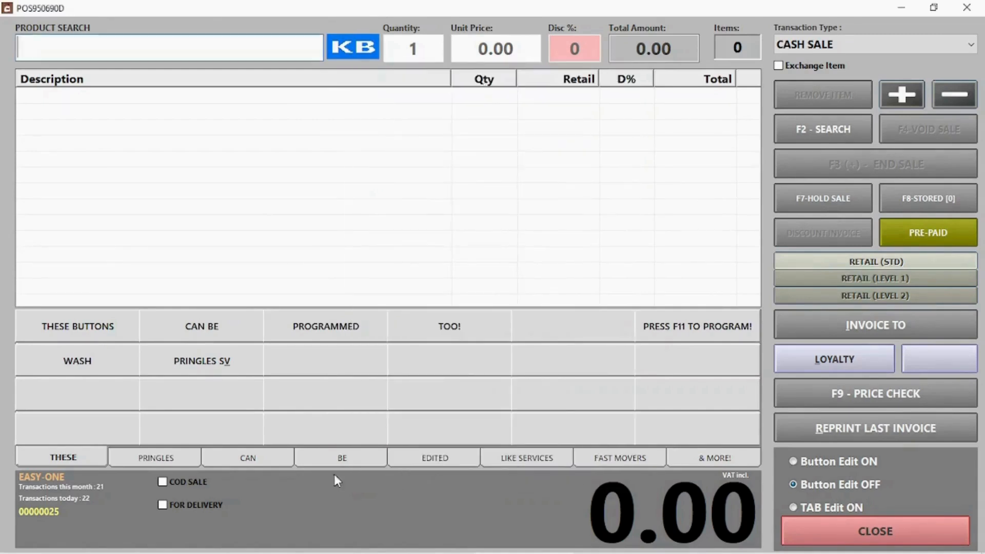
pyautogui.click(157, 459)
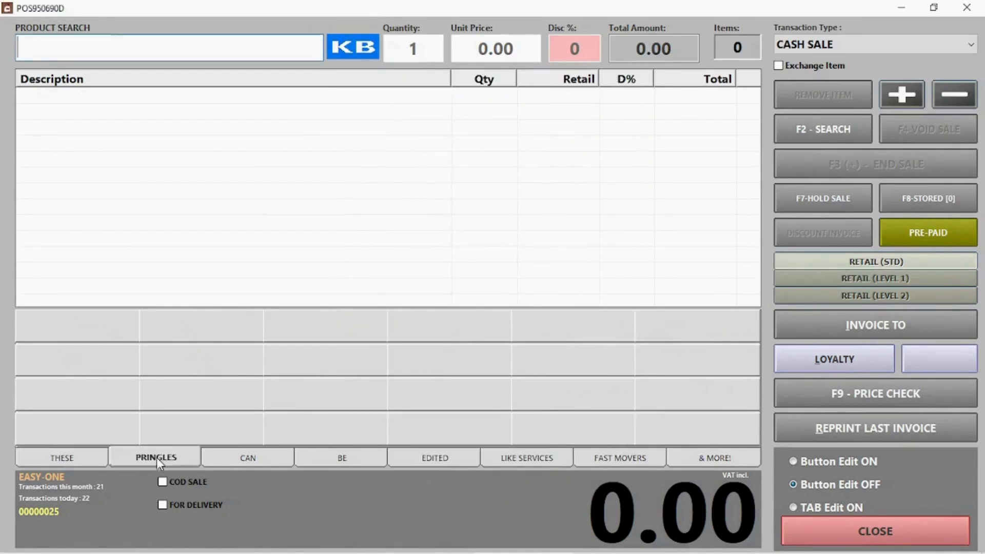
pyautogui.click(87, 333)
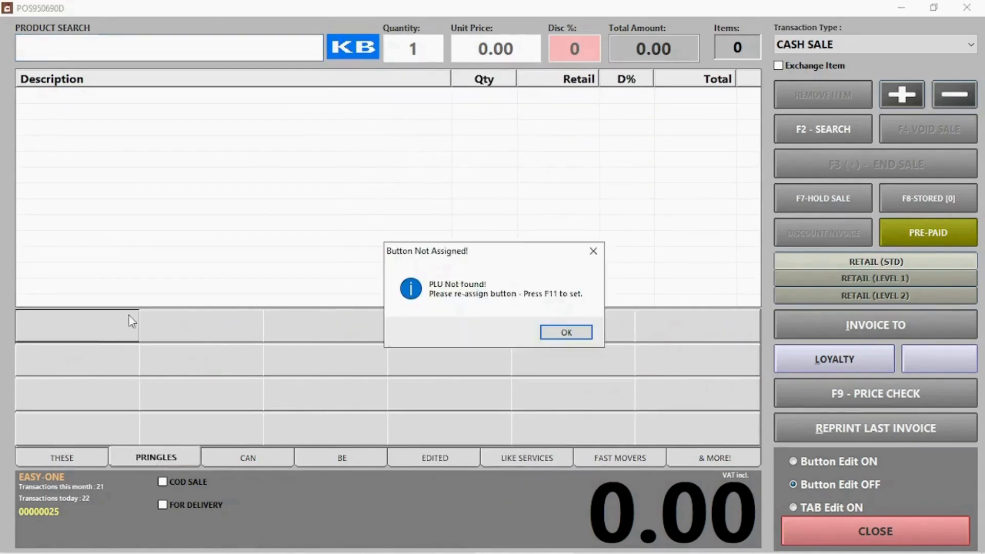
pyautogui.click(575, 334)
pyautogui.click(862, 464)
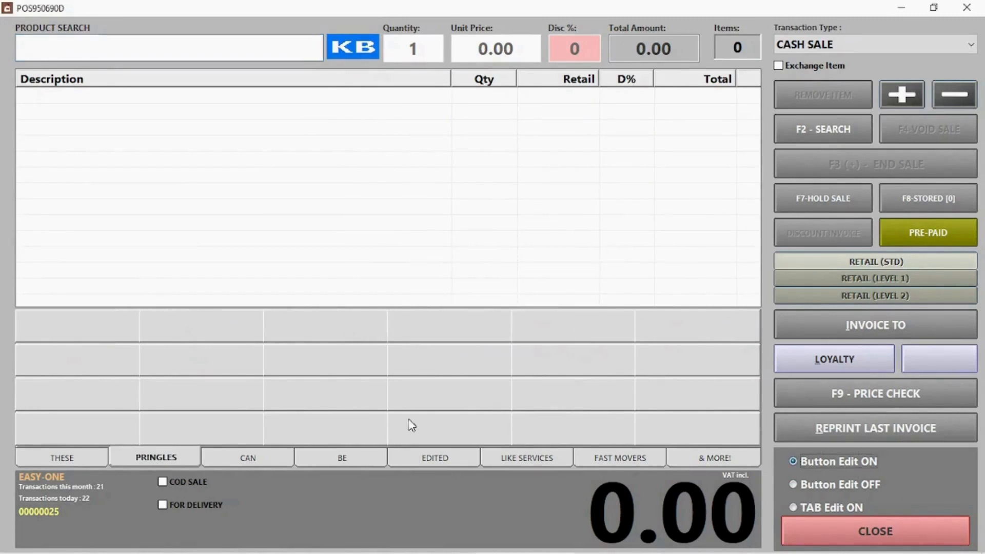
# Assign PRINGLES CHEESE CHIVES, CHUTNEY and S&V to the first three Pringles buttons.
pyautogui.click(88, 338)
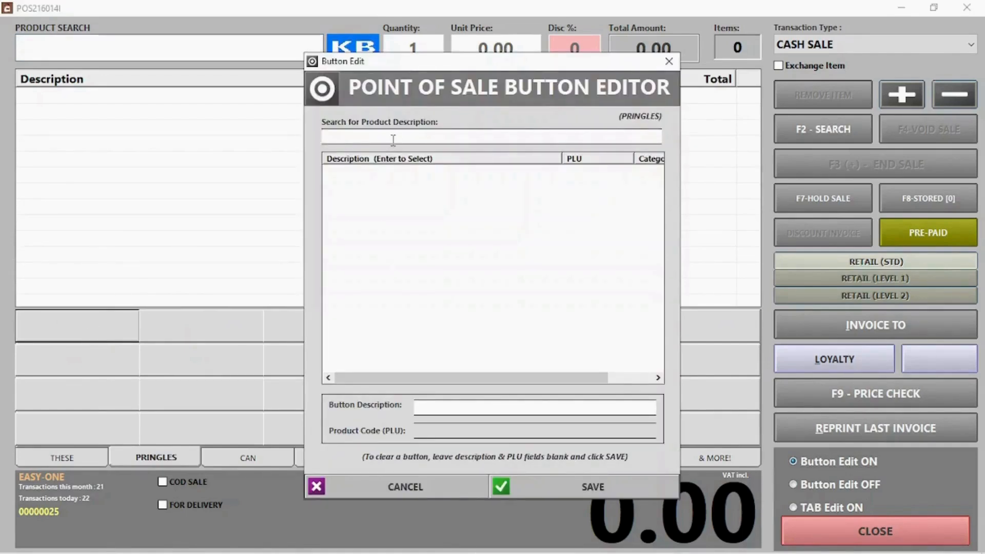
pyautogui.write('P')
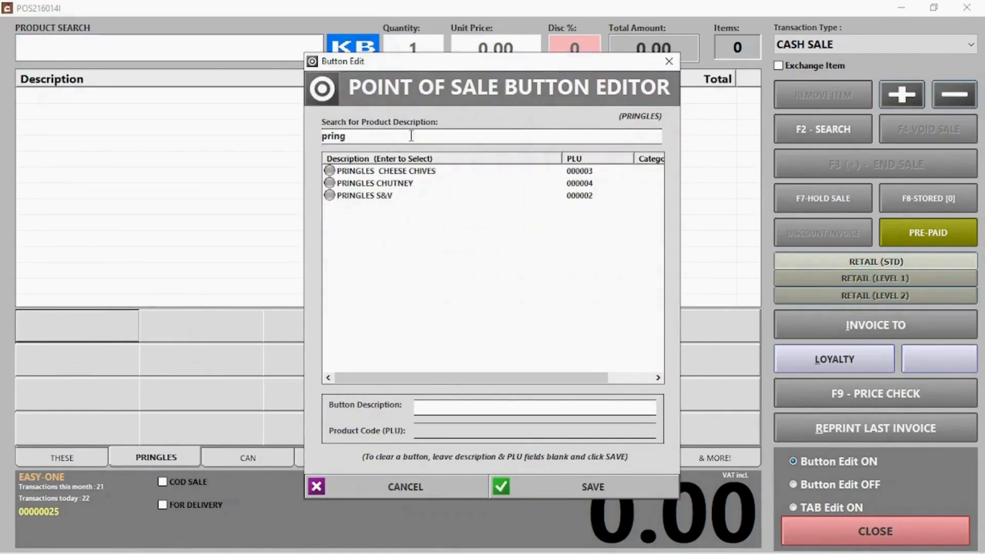
pyautogui.doubleClick(392, 171)
pyautogui.click(193, 333)
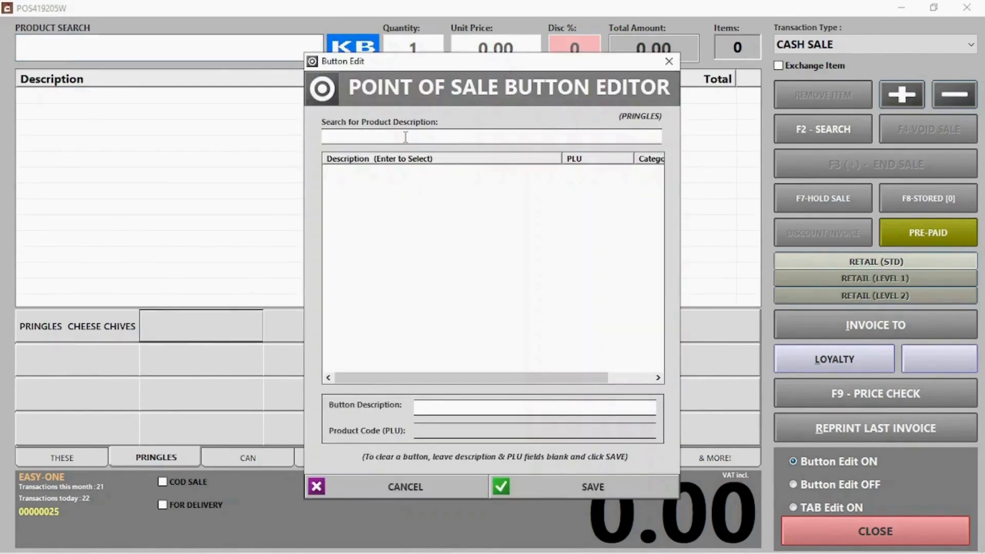
pyautogui.write('pr')
pyautogui.doubleClick(362, 183)
pyautogui.click(332, 334)
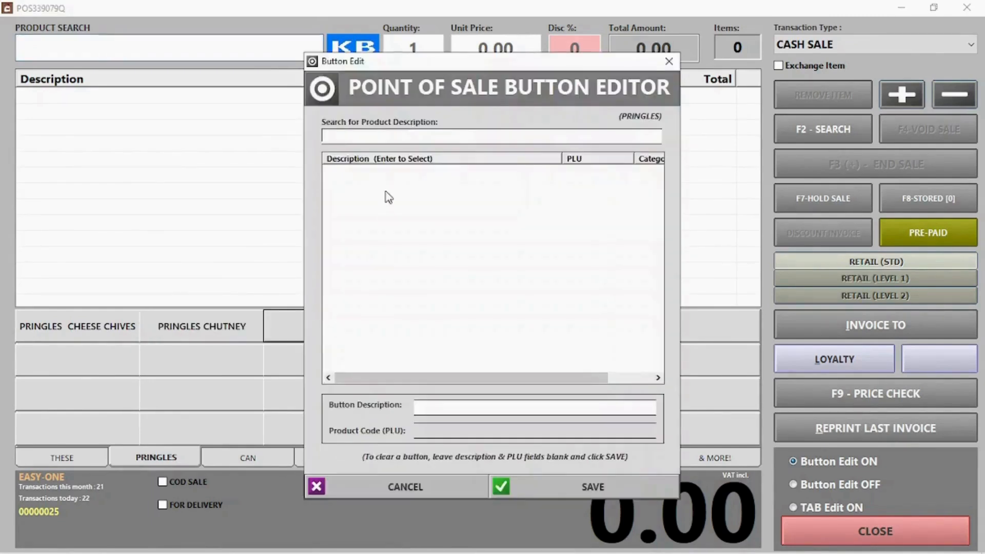
pyautogui.write('pri')
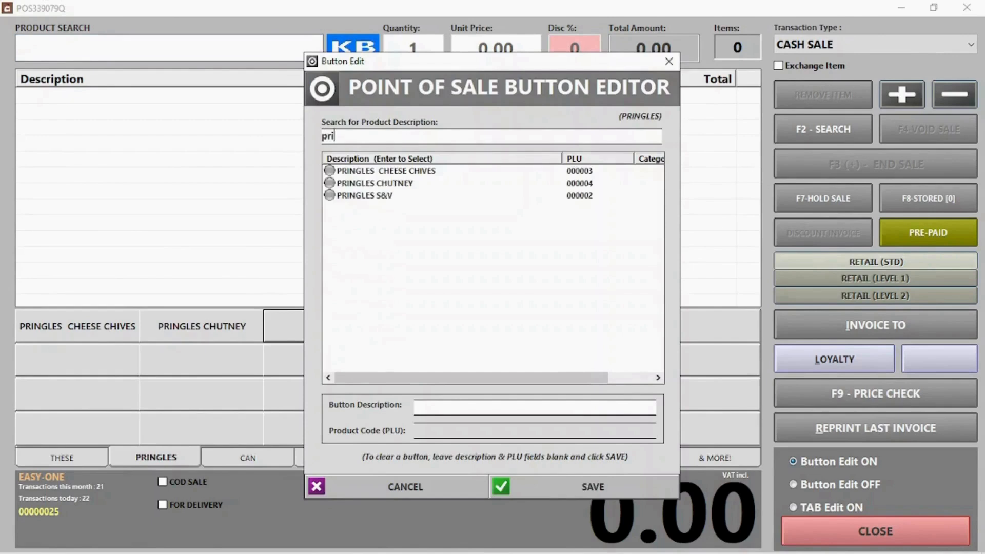
pyautogui.doubleClick(359, 196)
pyautogui.click(839, 484)
# Ring up PRINGLES S&V, CHUTNEY and CHEESE CHIVES from the quick buttons.
pyautogui.click(857, 528)
pyautogui.click(331, 328)
pyautogui.click(215, 329)
pyautogui.click(125, 334)
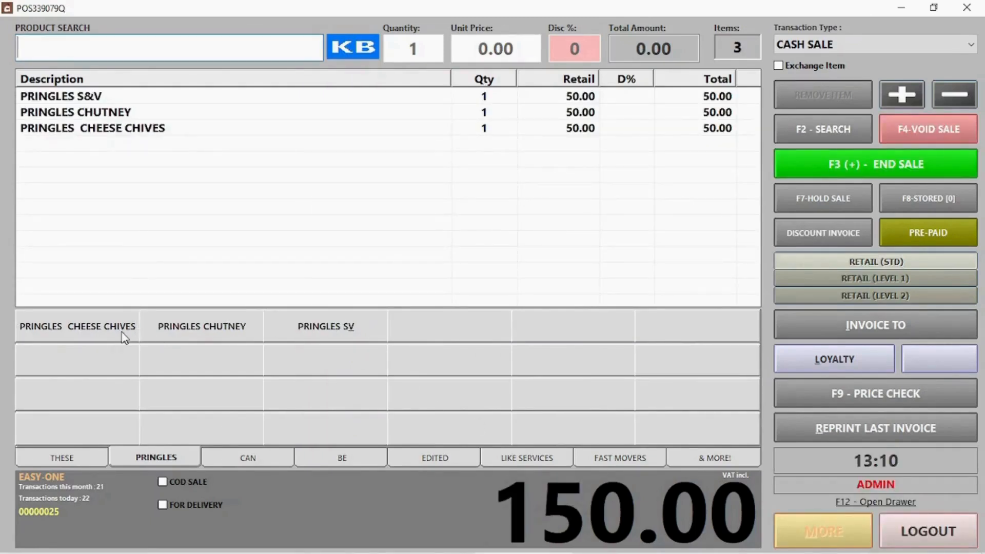
# Add a WASH from the THESE page at quantity 1 and 0.00 price.
pyautogui.click(81, 455)
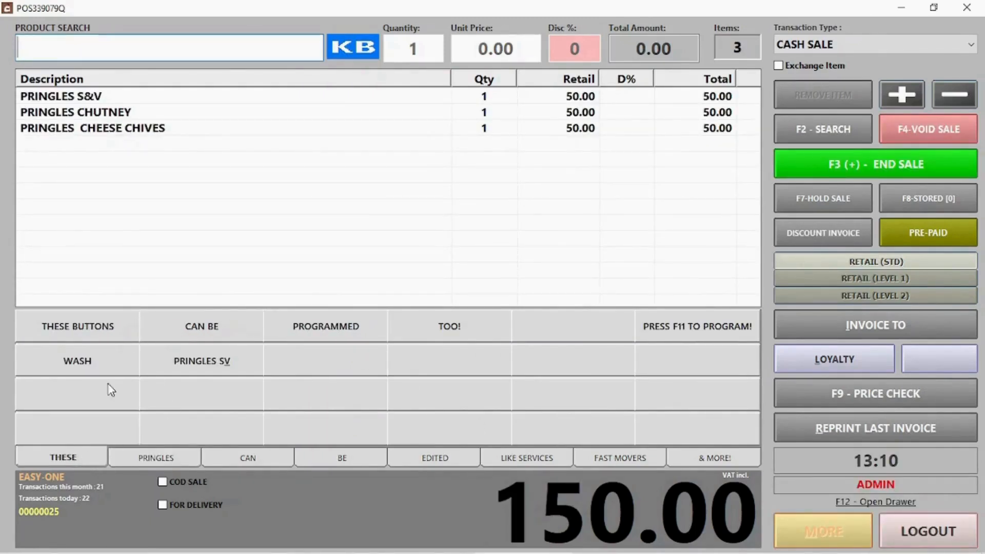
pyautogui.click(90, 360)
pyautogui.click(606, 186)
pyautogui.click(606, 185)
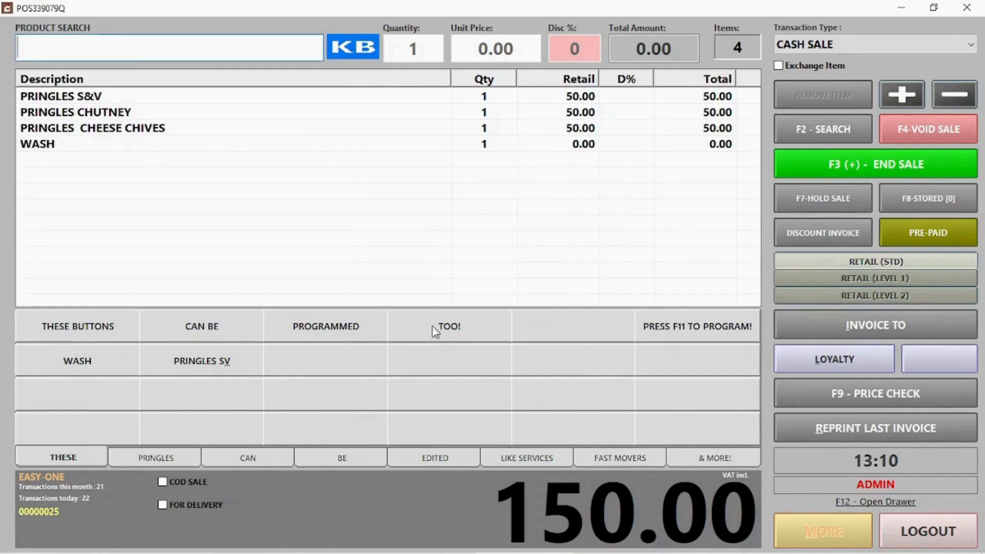
# Add another WASH at quantity 2 priced 60.
pyautogui.click(109, 360)
pyautogui.write('2')
pyautogui.click(592, 184)
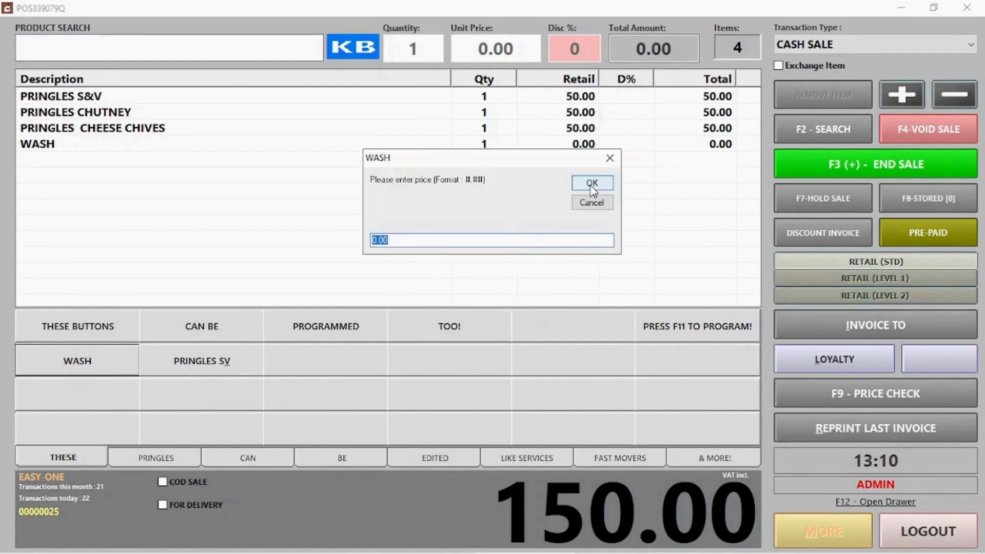
pyautogui.write('60')
pyautogui.click(591, 186)
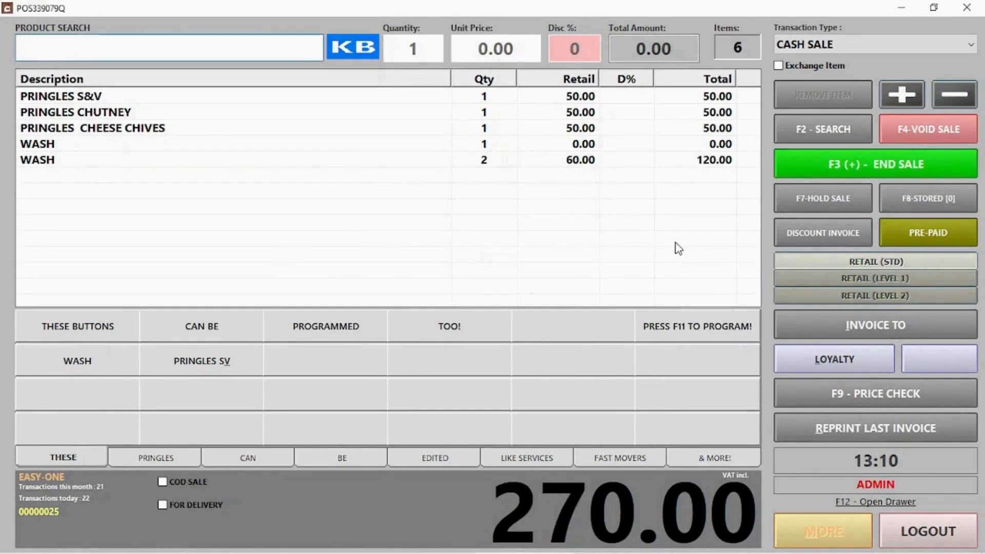
pyautogui.press('F11')
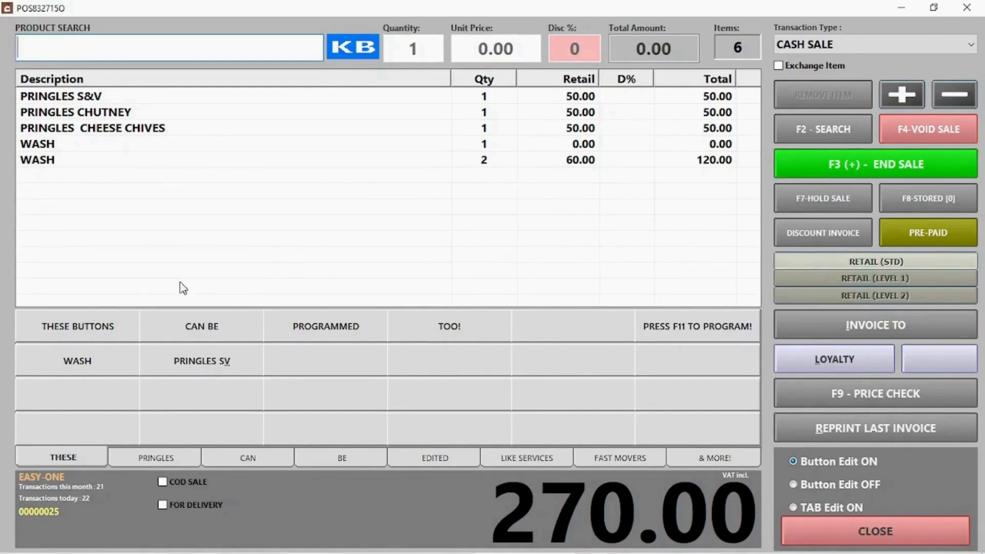
# Erase the PRINGLES SV quick button's description and save the blank button.
pyautogui.click(227, 361)
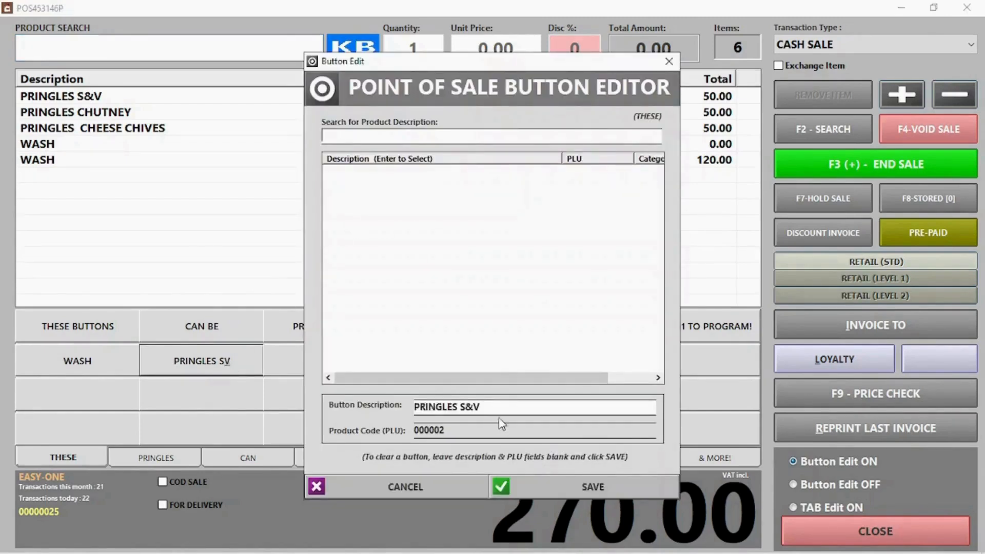
pyautogui.moveTo(498, 407); pyautogui.dragTo(337, 405)
pyautogui.press('BackSpace')
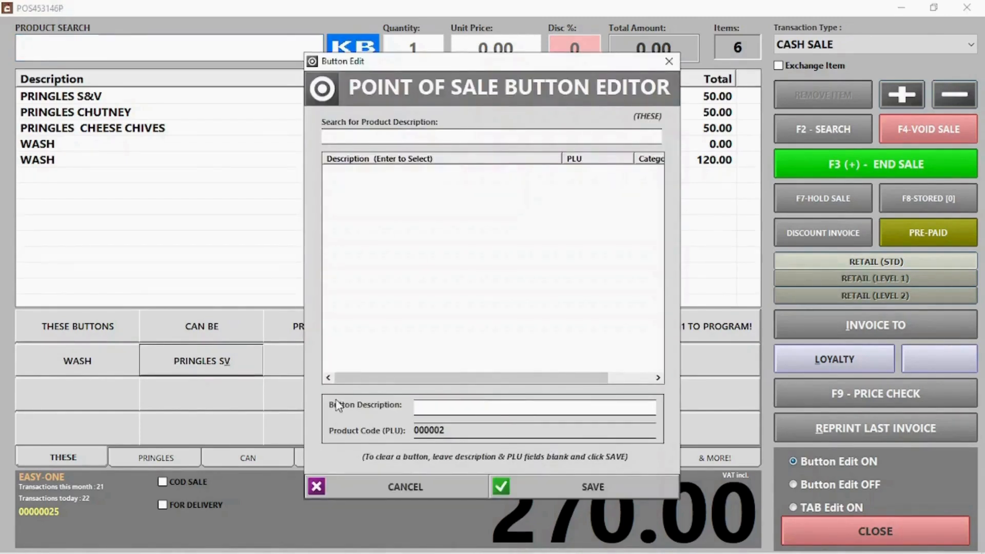
pyautogui.click(589, 484)
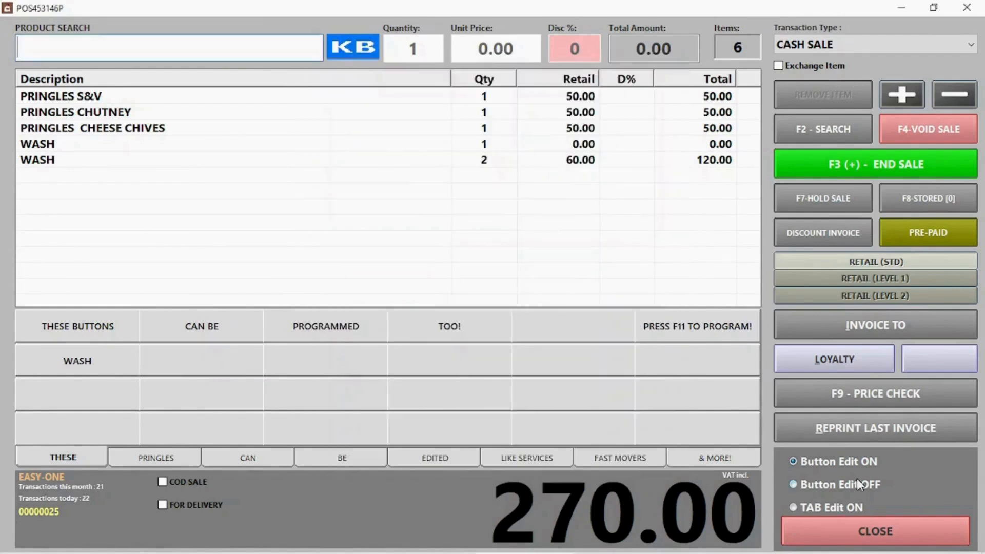
# Turn off Button Edit, confirm the blank button gives an unassigned warning, and close the editing options.
pyautogui.click(852, 483)
pyautogui.click(181, 366)
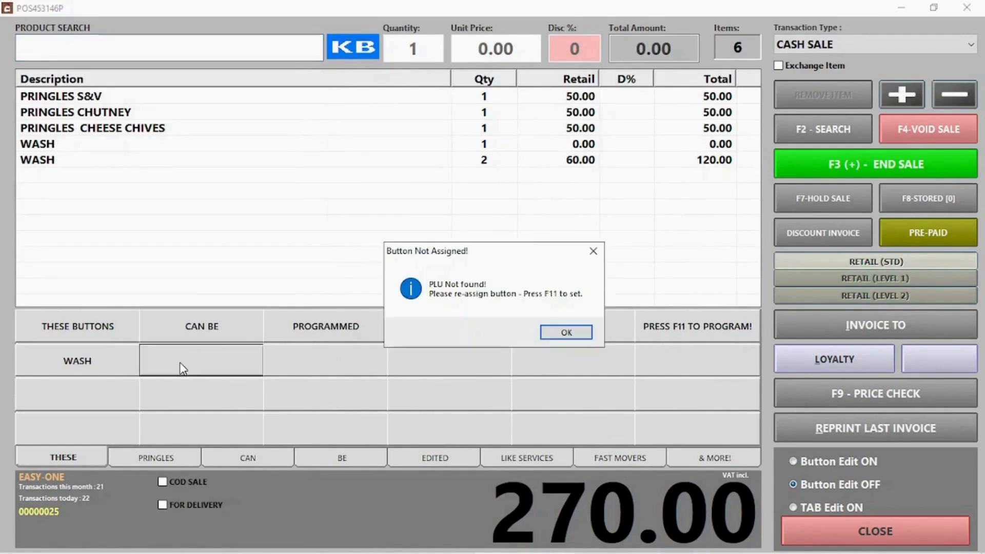
pyautogui.click(570, 333)
pyautogui.click(858, 532)
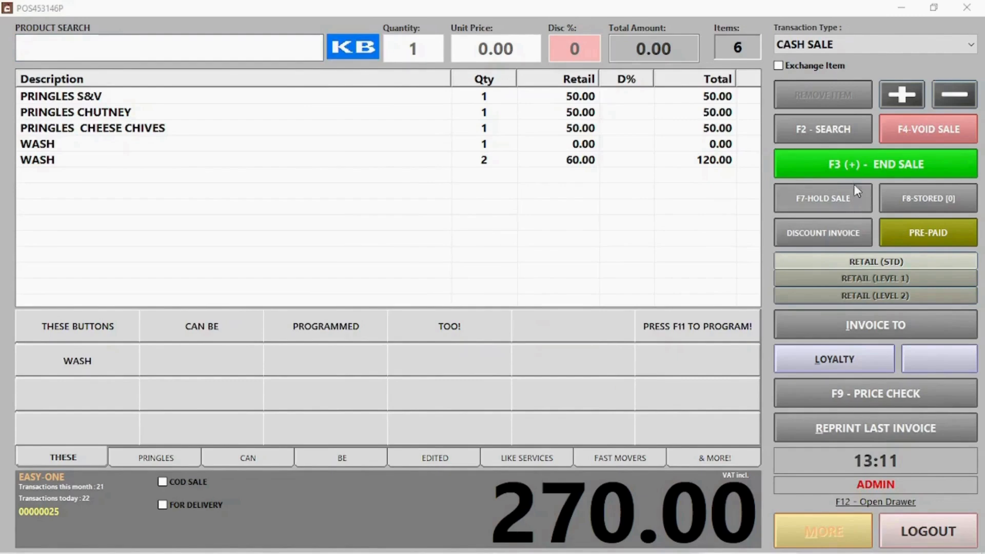
# End the 270.00 sale and pay it in full by card.
pyautogui.click(852, 163)
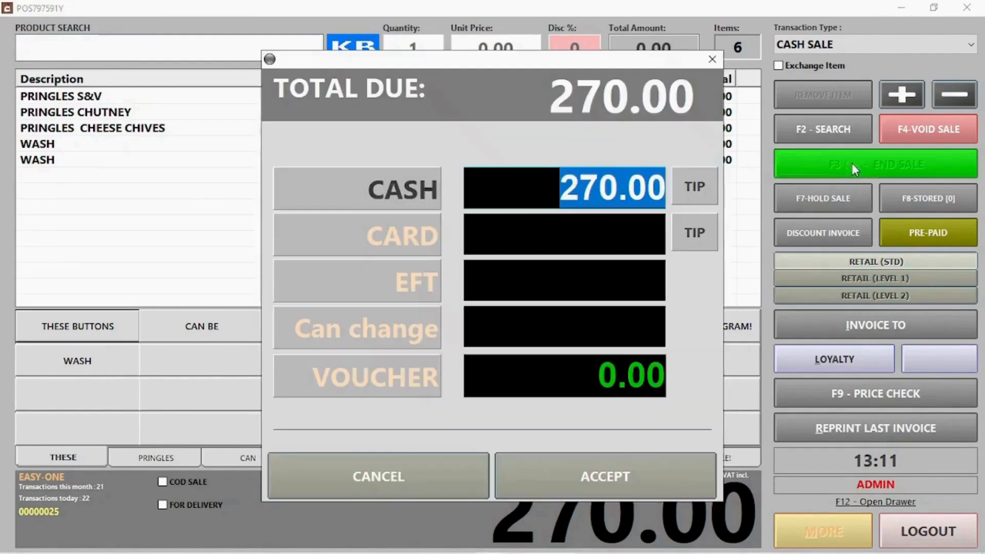
pyautogui.click(396, 241)
pyautogui.click(605, 482)
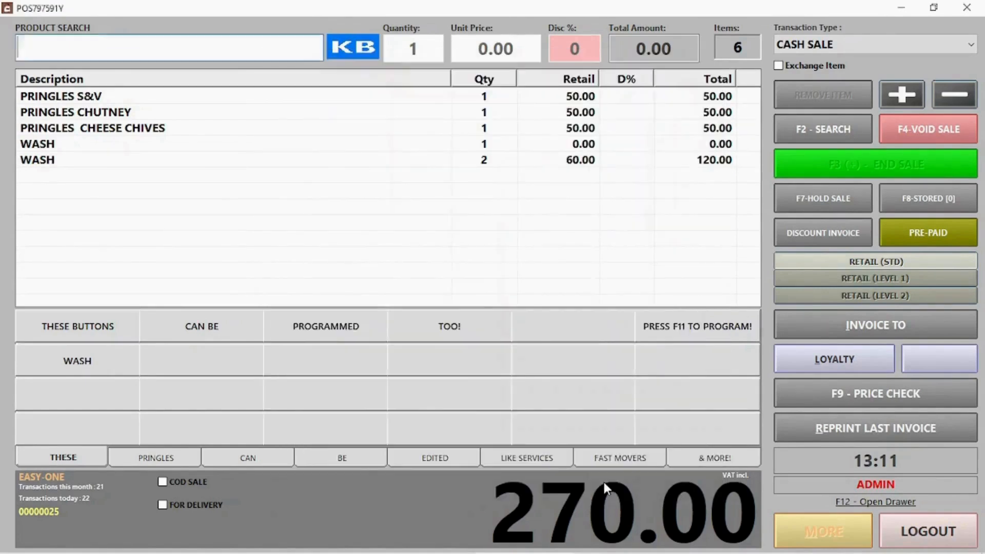
pyautogui.click(589, 373)
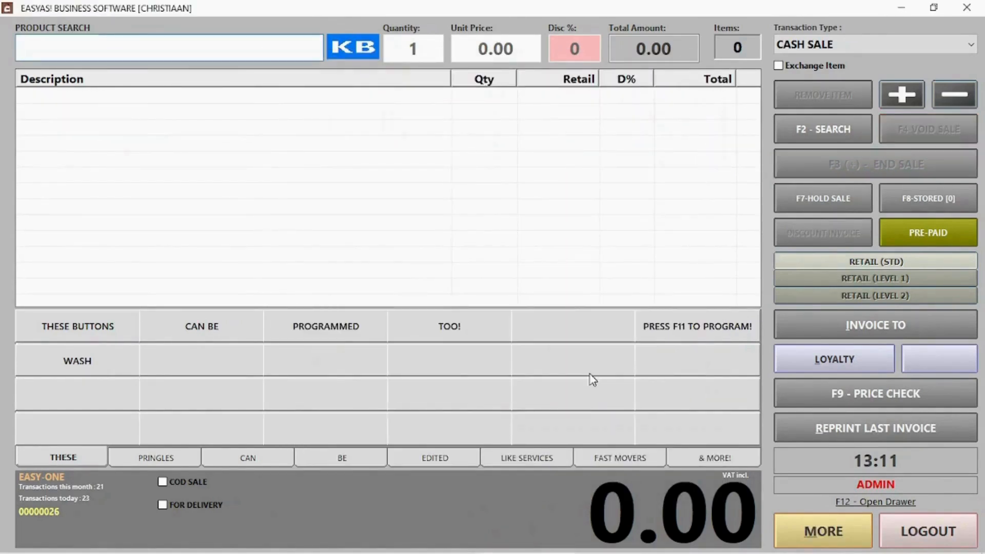
# View invoice 25 in the daily sales list, then close both windows.
pyautogui.click(837, 543)
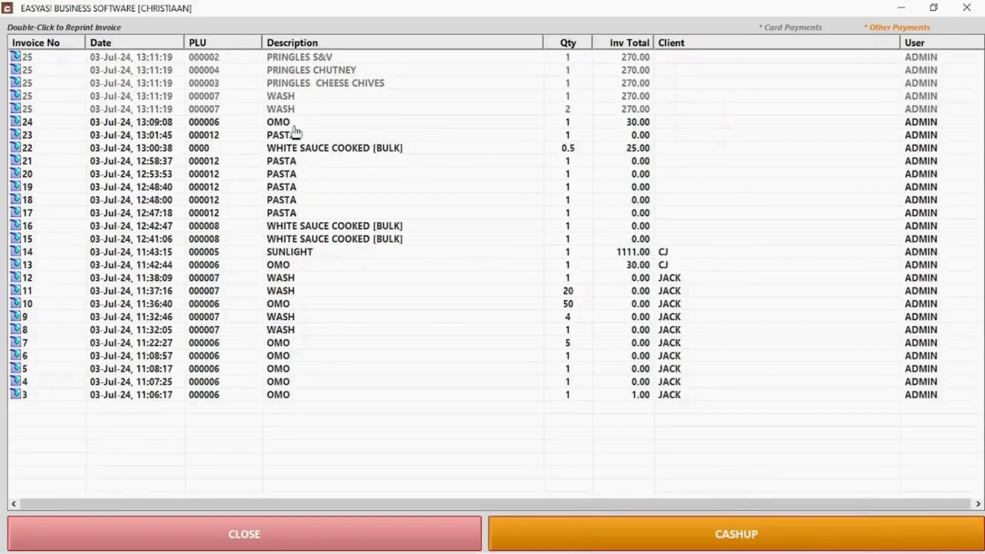
pyautogui.doubleClick(323, 59)
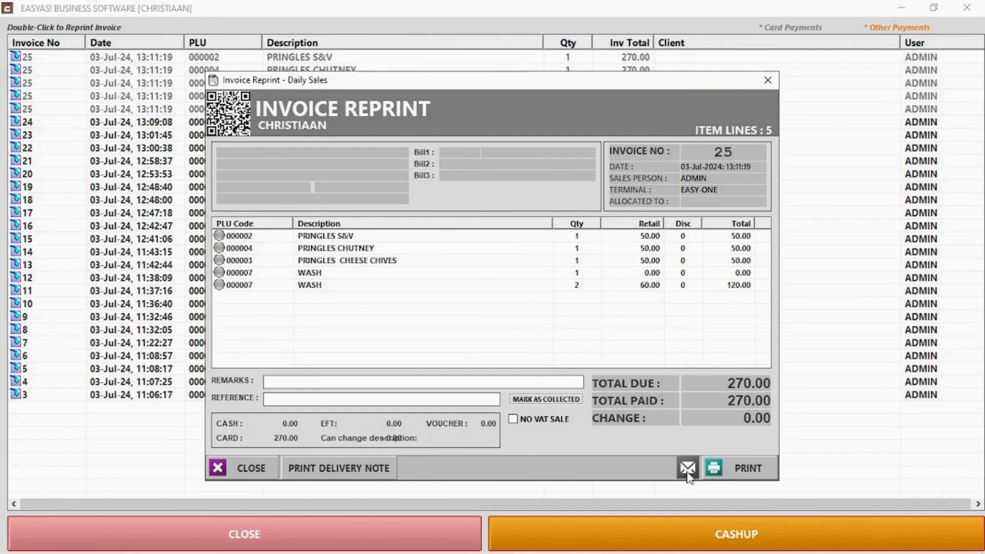
pyautogui.click(252, 466)
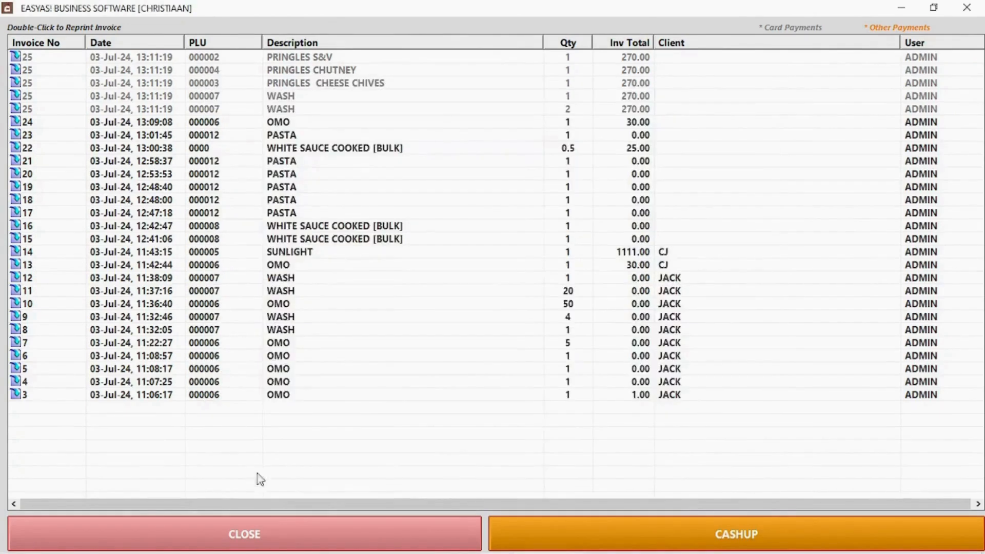
pyautogui.click(297, 531)
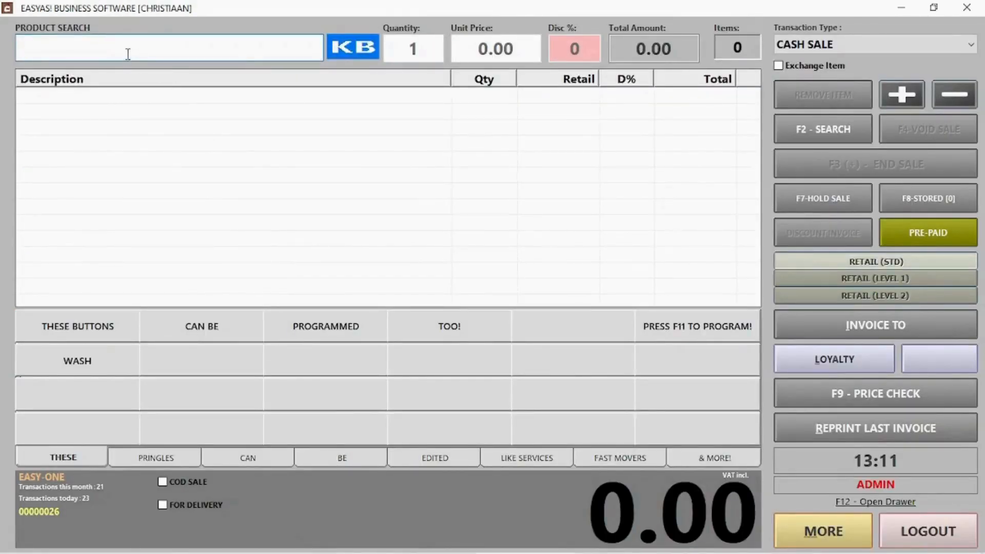
# Ring up a cash-on-delivery sale of one WASH at 50.00 for the client.
pyautogui.click(187, 482)
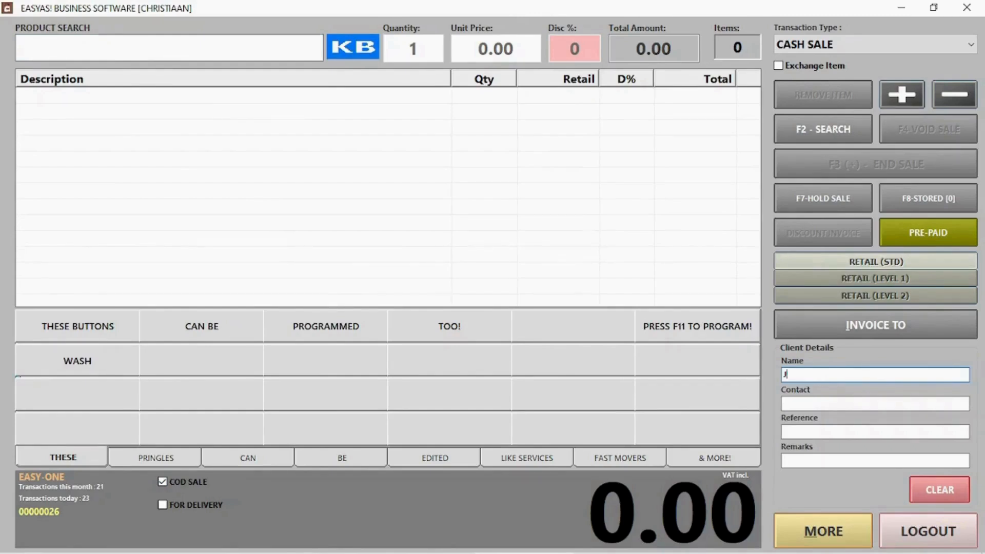
pyautogui.press('Tab')
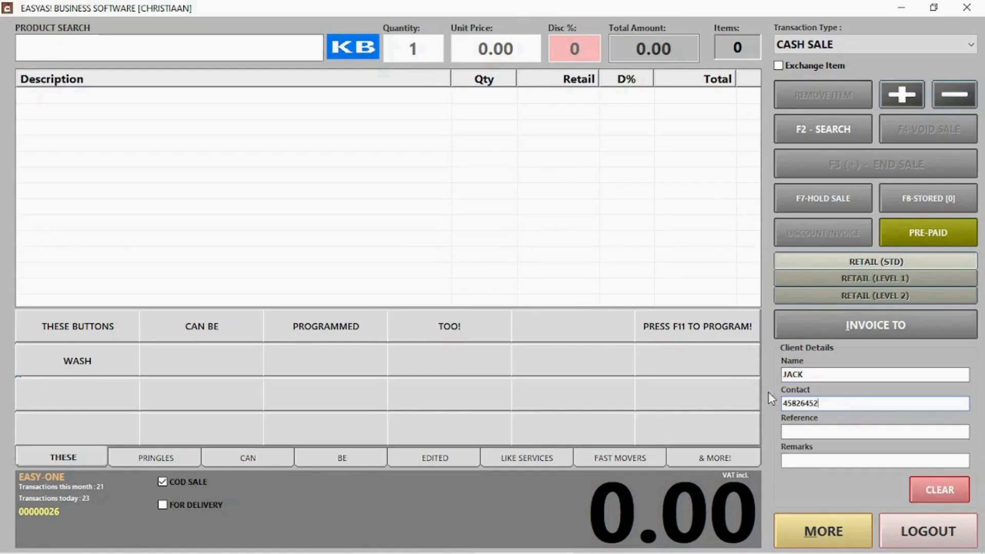
pyautogui.click(60, 363)
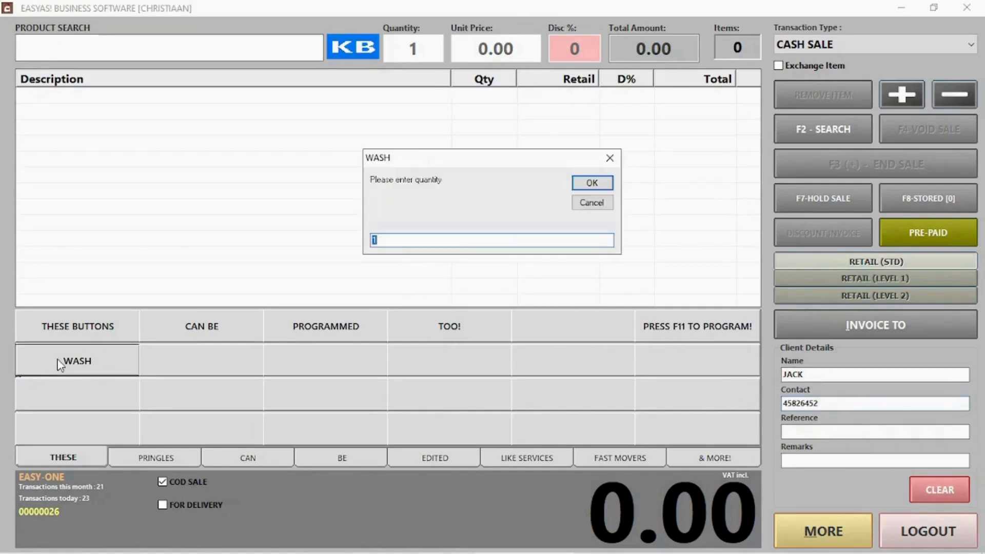
pyautogui.click(587, 185)
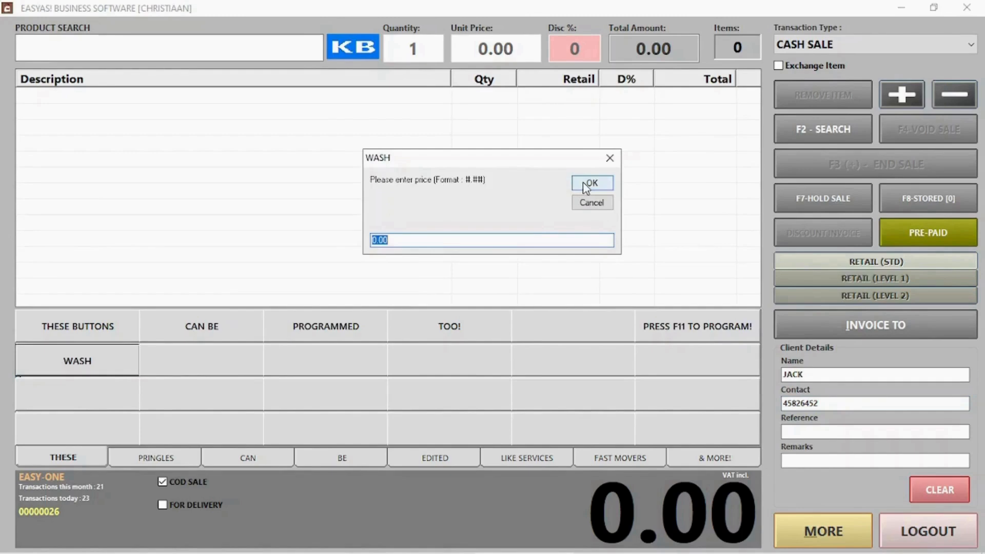
pyautogui.write('50')
pyautogui.click(587, 185)
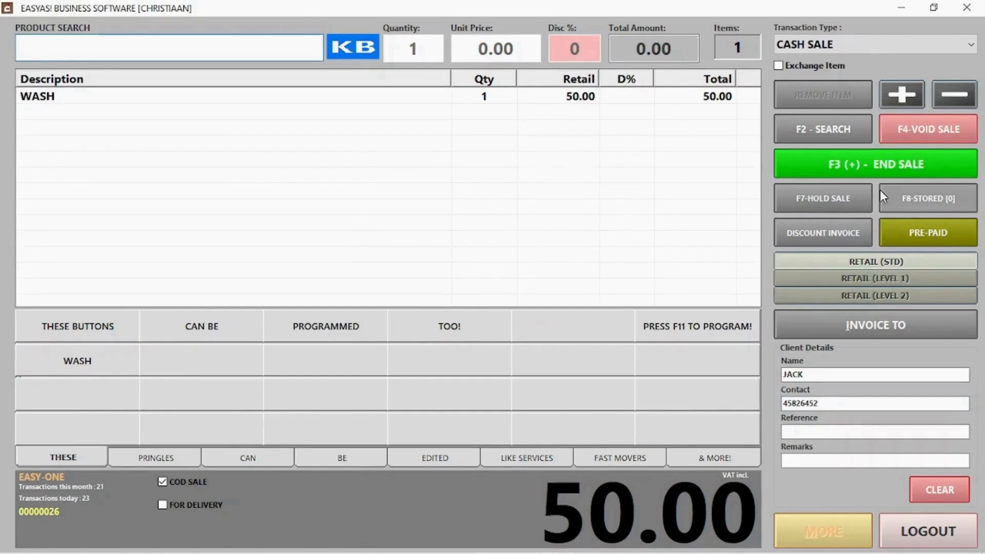
pyautogui.click(867, 170)
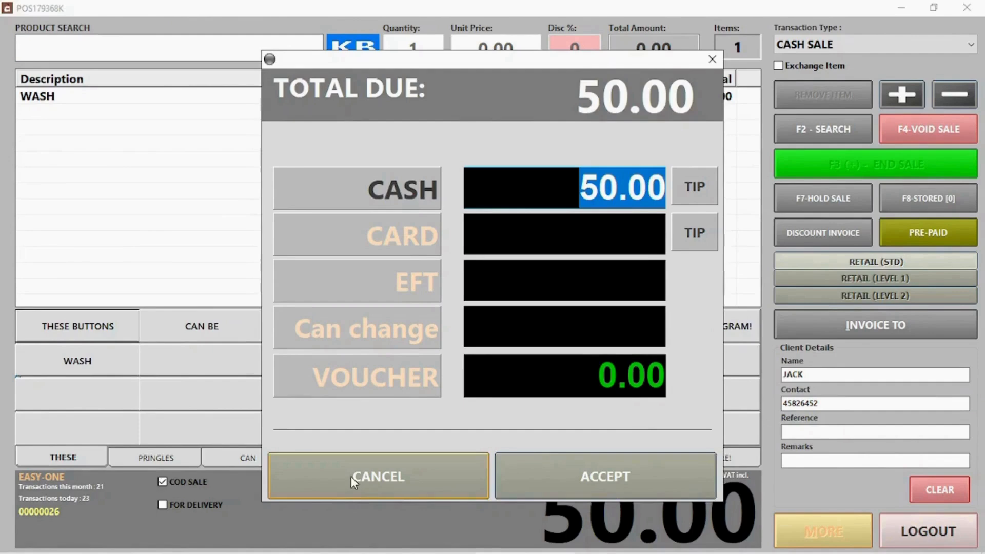
pyautogui.click(584, 475)
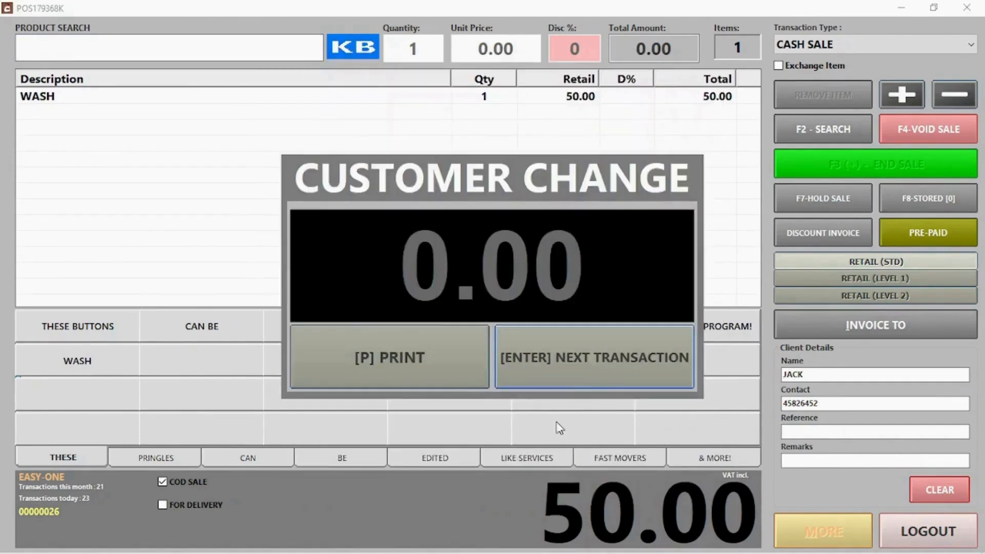
pyautogui.click(550, 375)
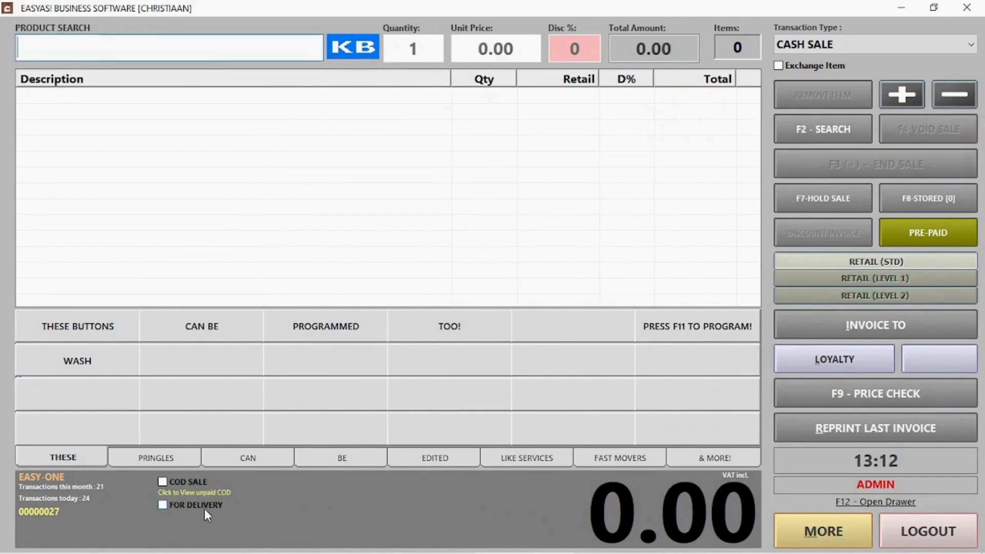
# Mark unpaid COD invoice 26 as paid, keeping it in today's sales.
pyautogui.click(189, 494)
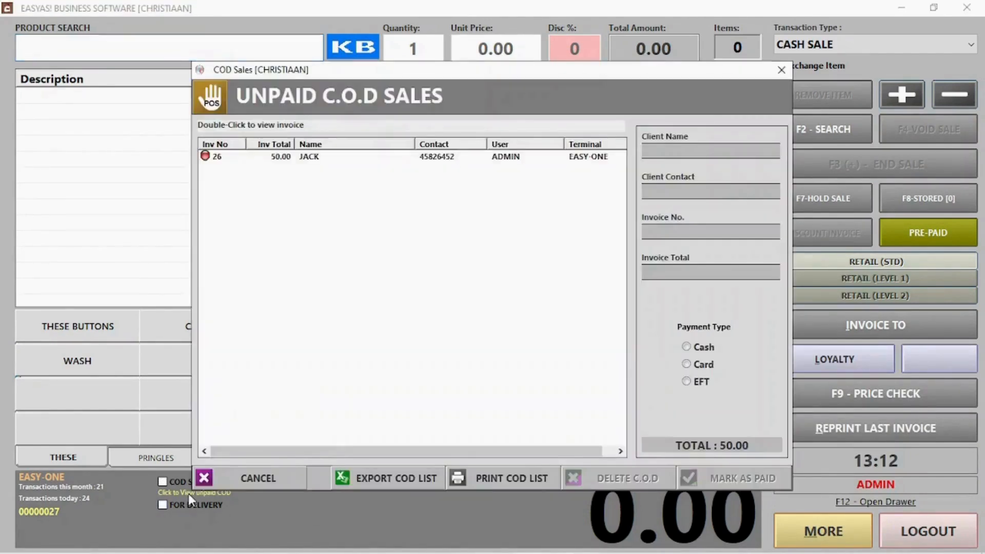
pyautogui.click(337, 161)
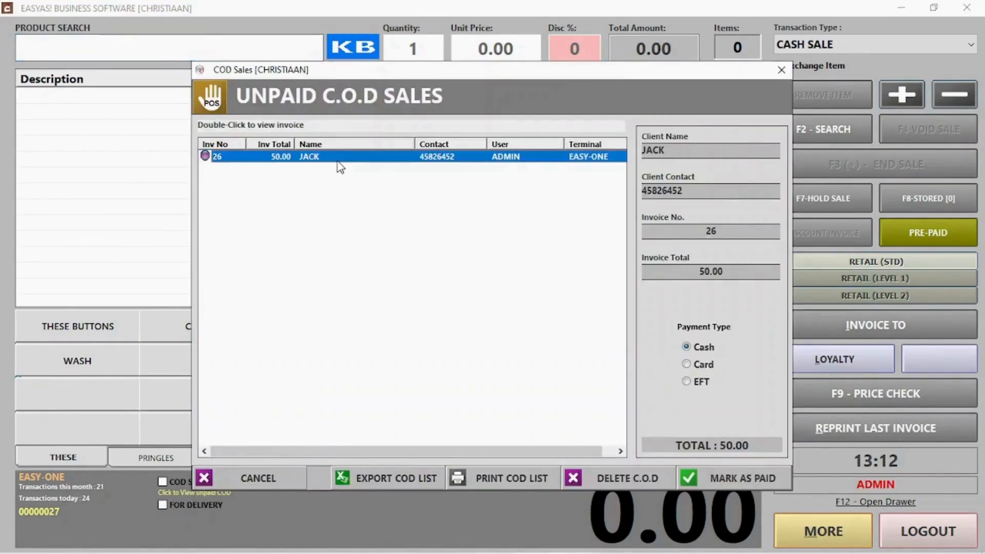
pyautogui.click(700, 366)
pyautogui.click(698, 384)
pyautogui.click(689, 365)
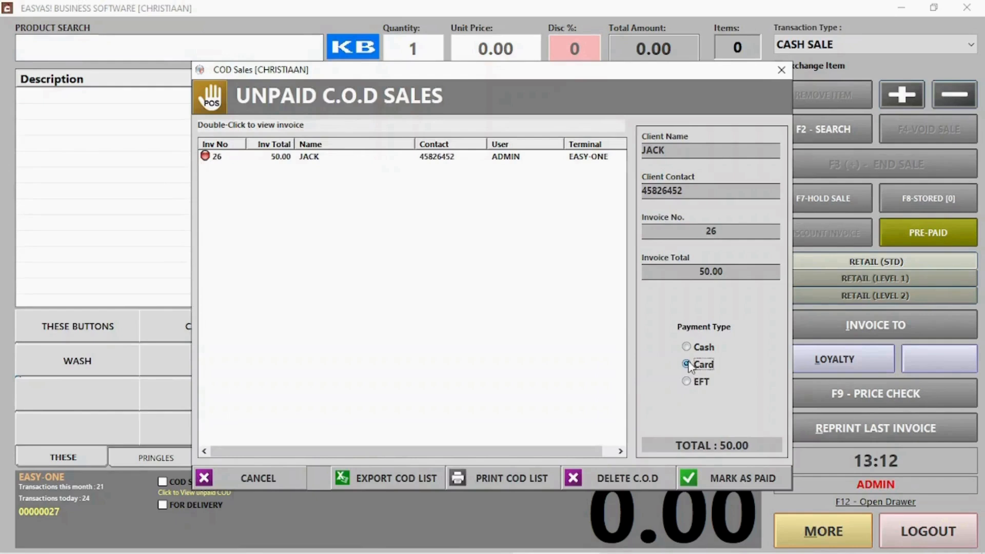
pyautogui.click(415, 156)
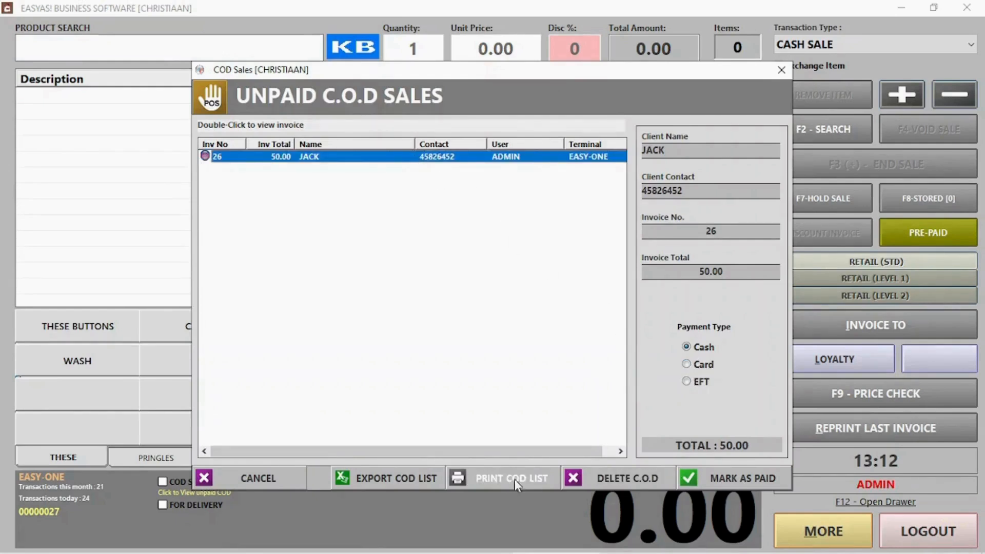
pyautogui.click(718, 482)
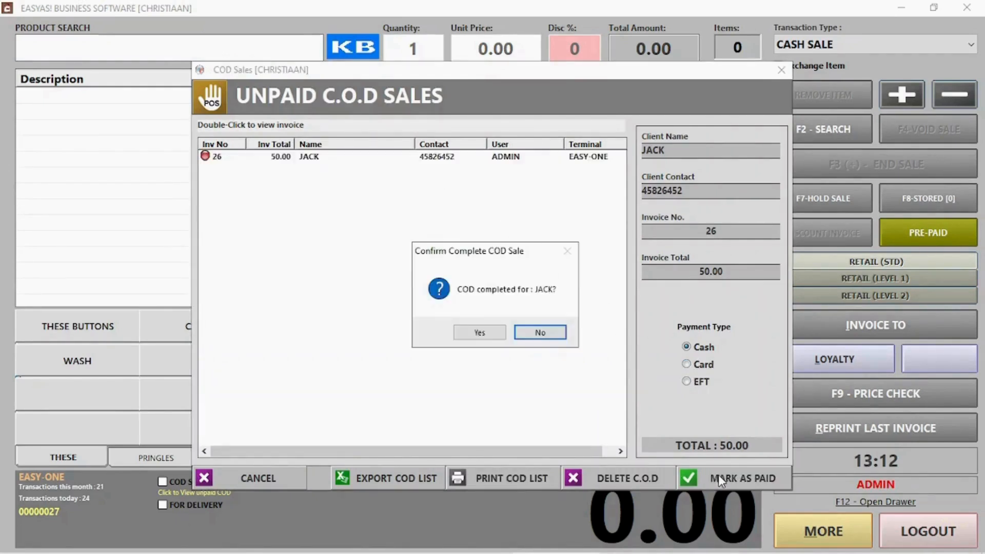
pyautogui.click(479, 332)
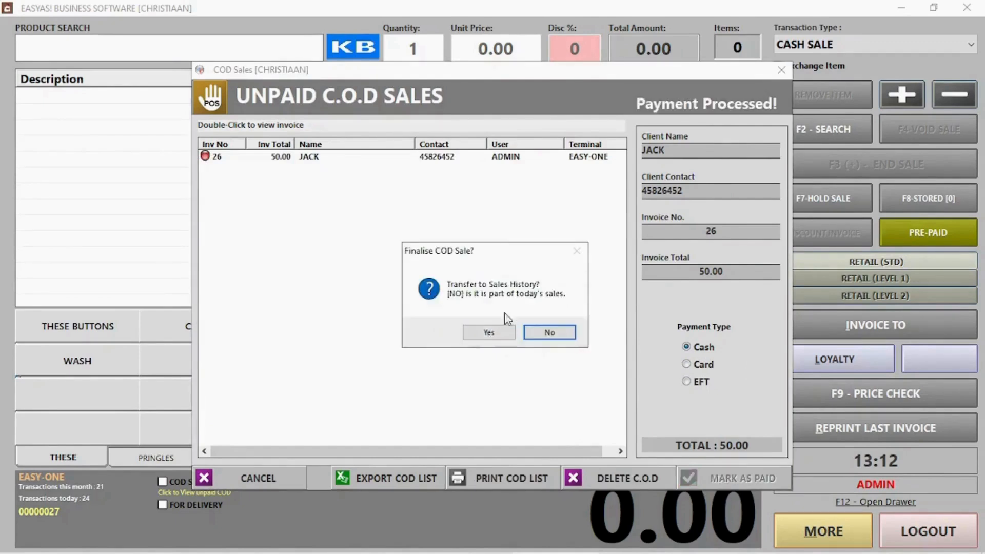
pyautogui.click(544, 335)
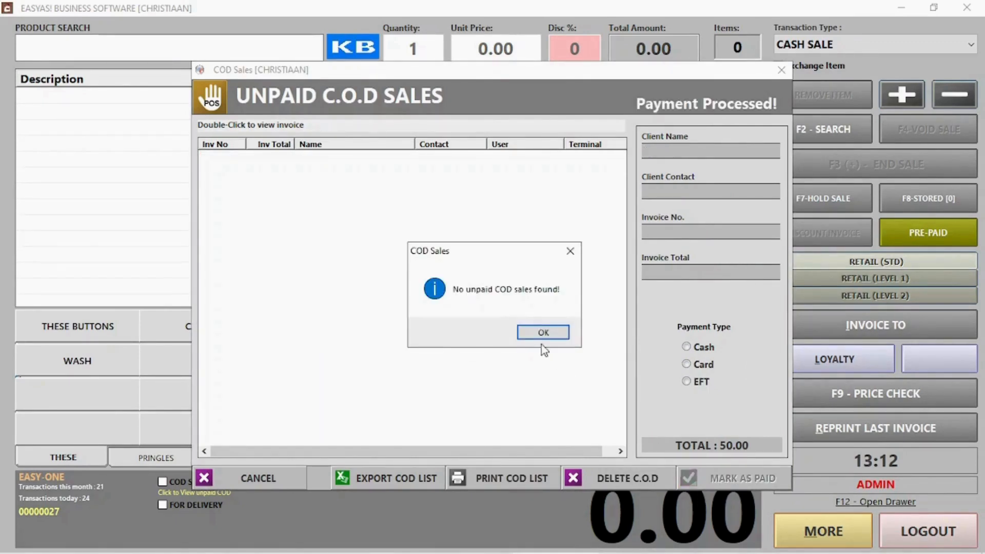
pyautogui.click(543, 333)
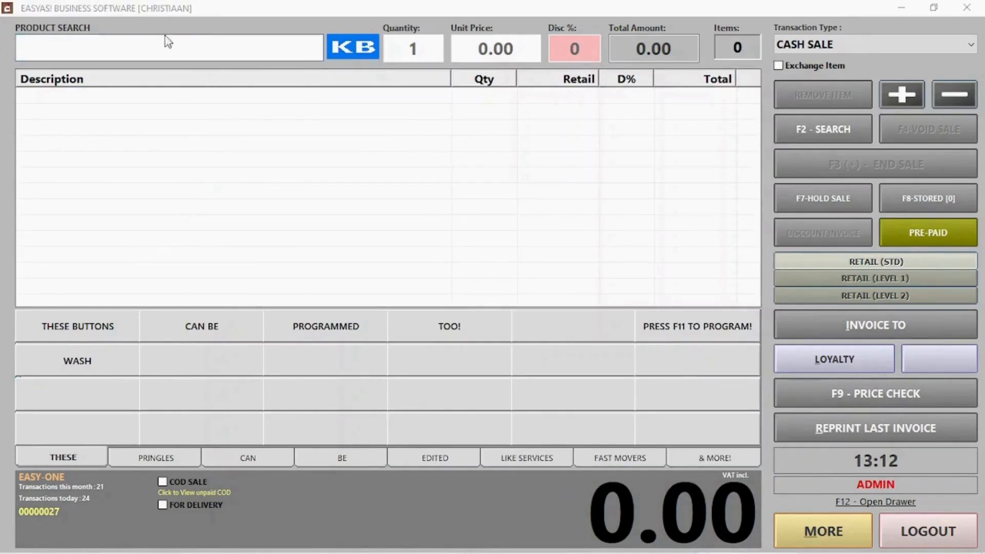
# Search for the saved client by name and attach them to the sale.
pyautogui.click(851, 326)
pyautogui.click(876, 326)
pyautogui.write('jac')
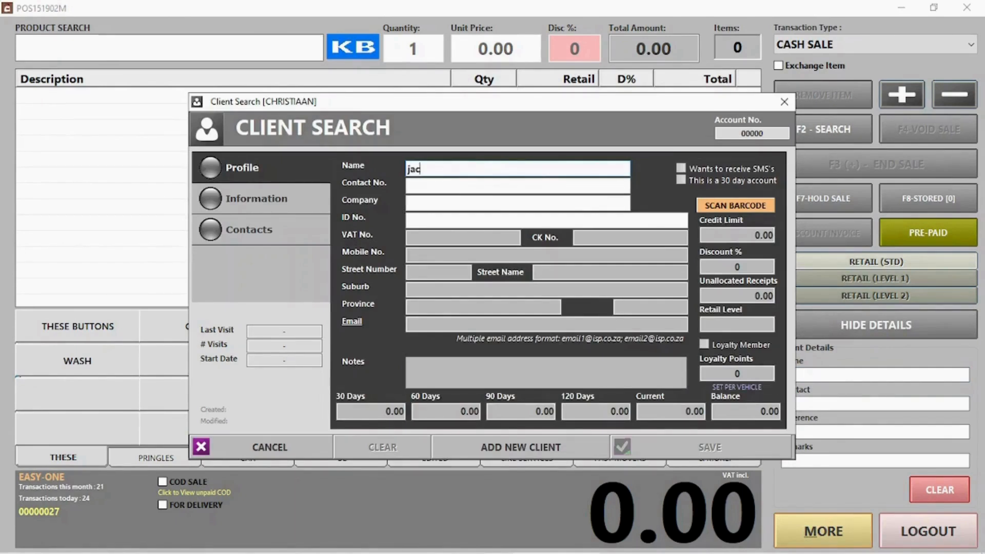
pyautogui.click(442, 249)
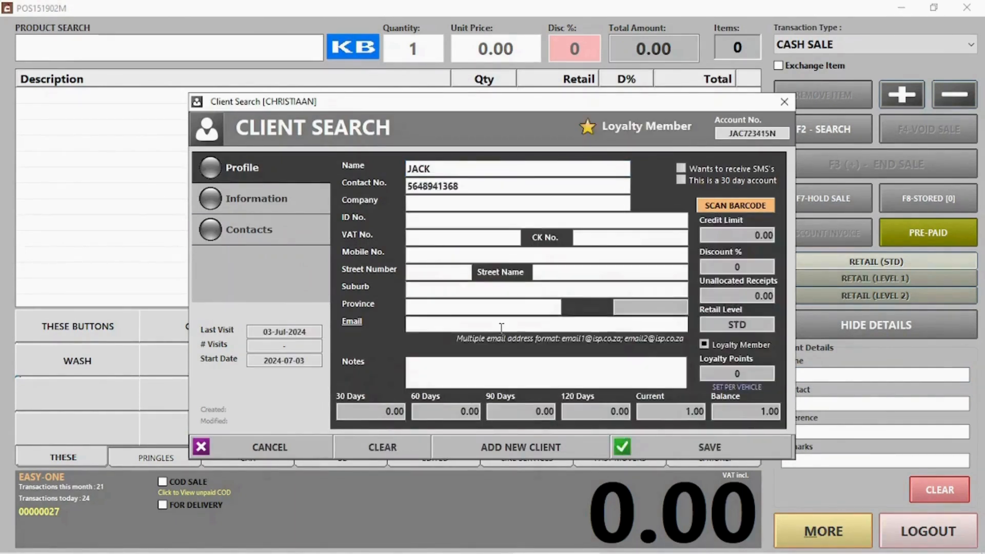
pyautogui.click(710, 447)
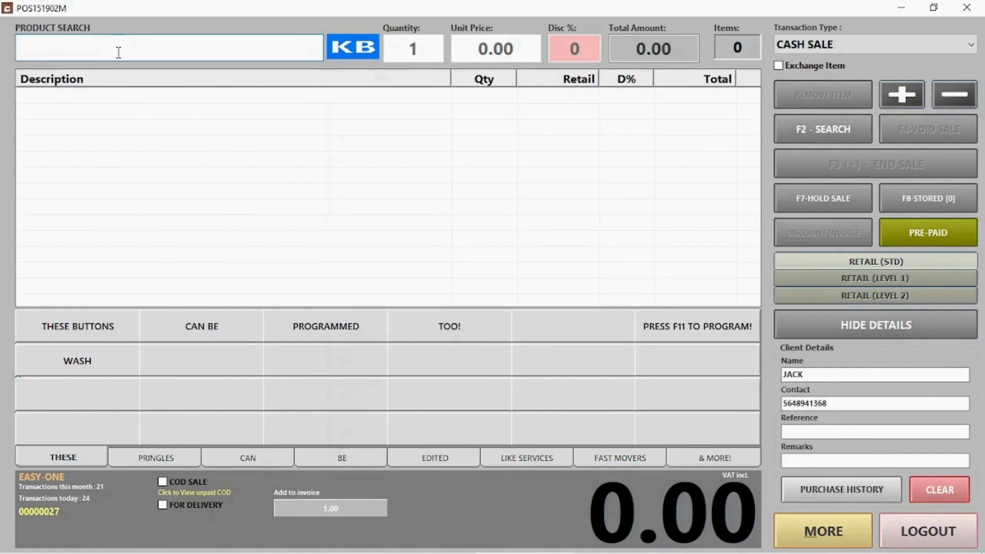
# Add PRINGLES CHUTNEY and pay the 50.00 total by card.
pyautogui.write('pr')
pyautogui.click(101, 129)
pyautogui.press('Return')
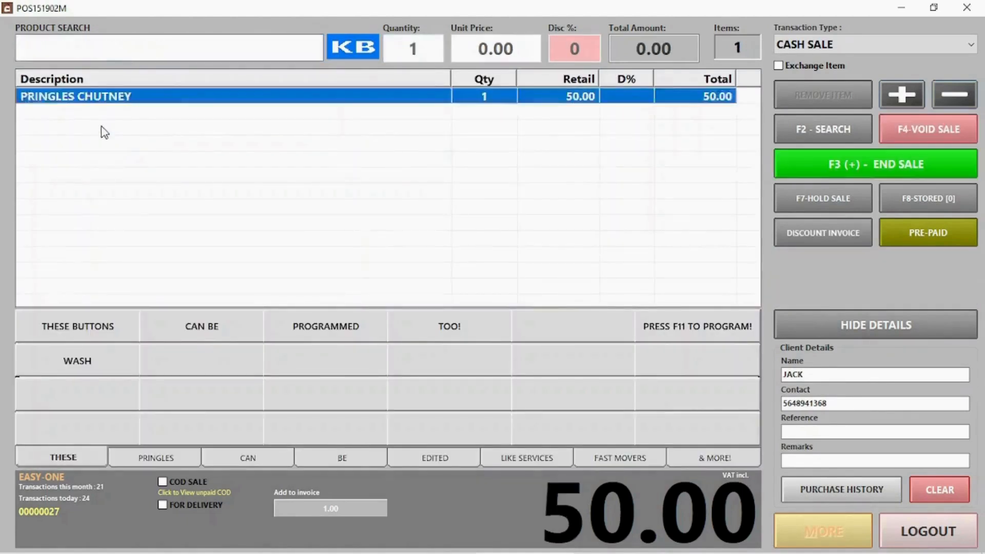
pyautogui.click(914, 177)
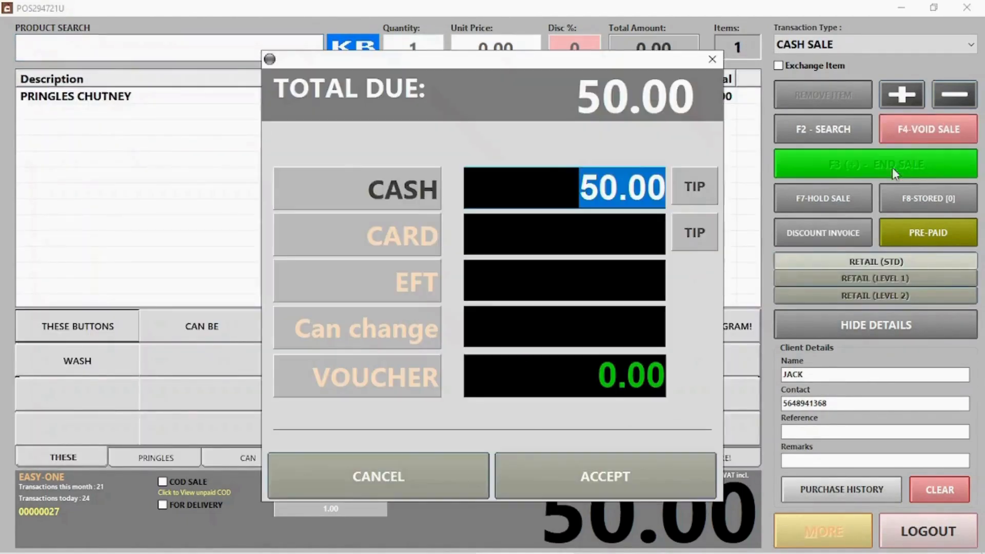
pyautogui.click(408, 235)
pyautogui.click(624, 476)
pyautogui.click(616, 354)
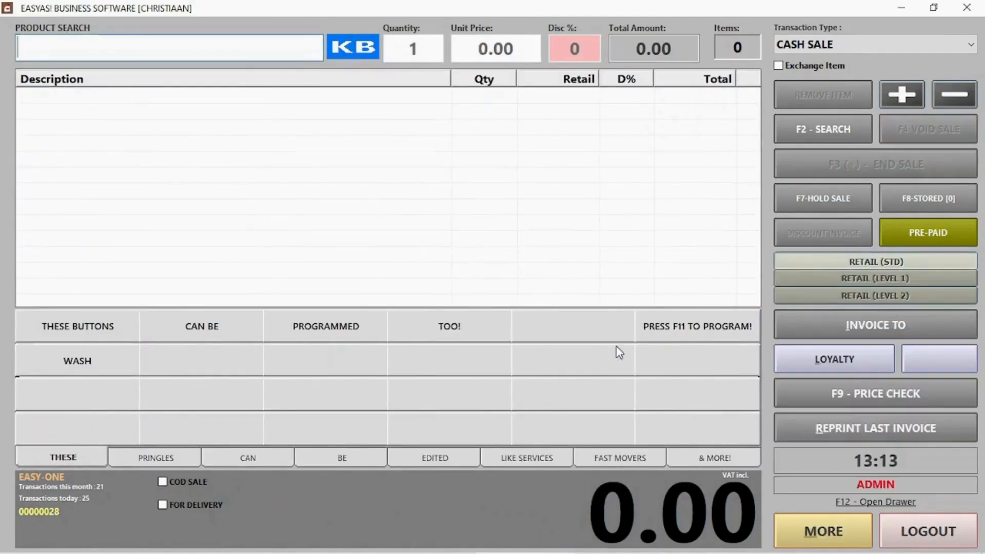
# Switch the transaction type to Account Receipt and load the client's account.
pyautogui.click(816, 45)
pyautogui.click(862, 62)
pyautogui.click(862, 49)
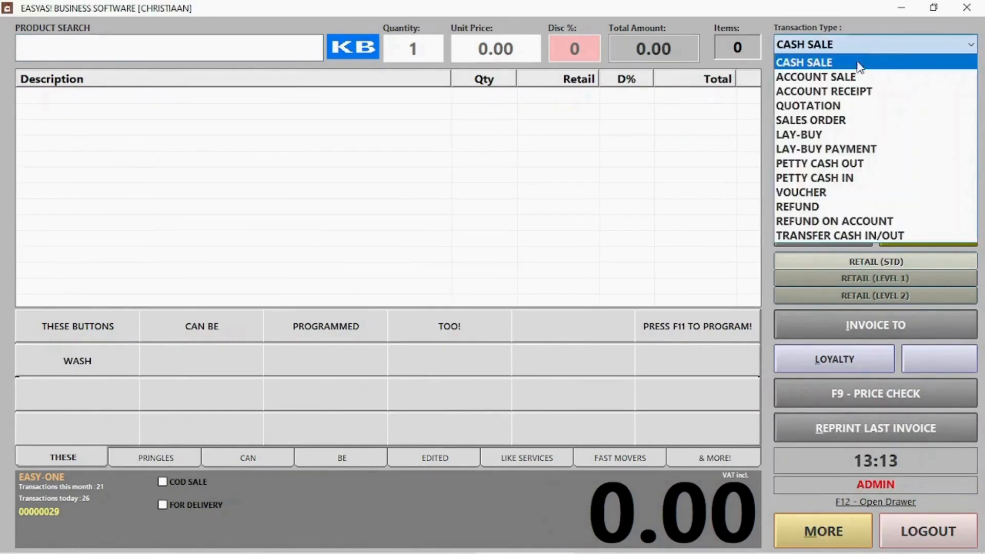
pyautogui.click(846, 77)
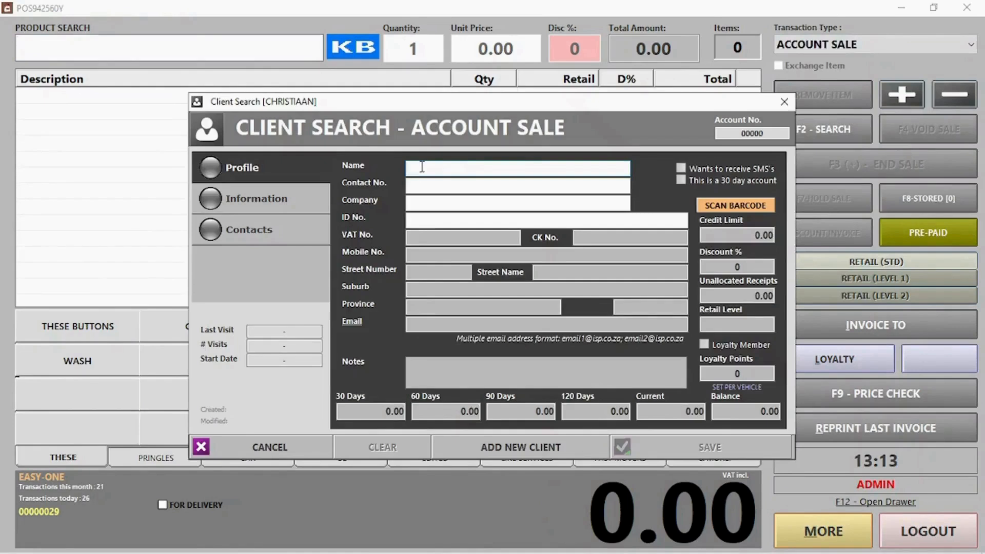
pyautogui.press('Return')
pyautogui.doubleClick(700, 244)
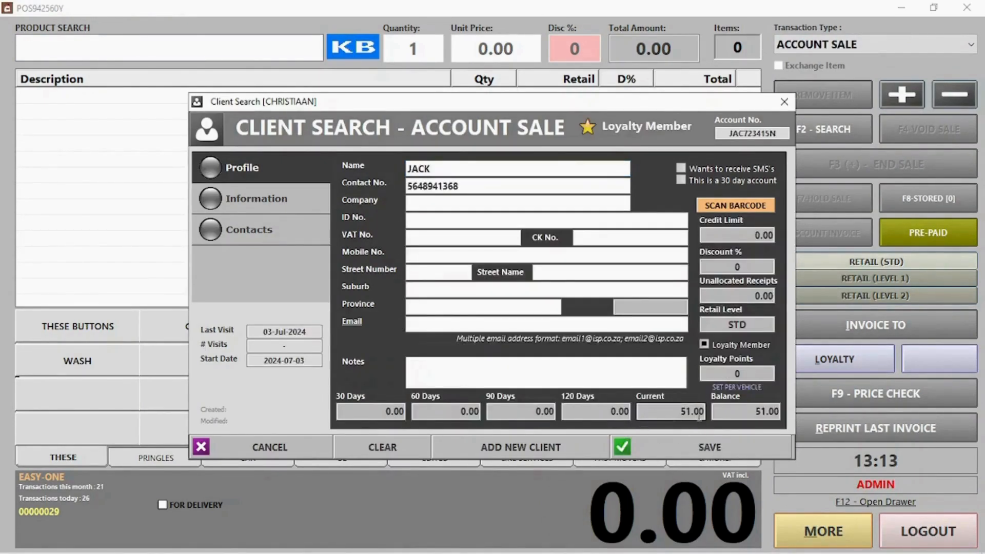
pyautogui.click(269, 447)
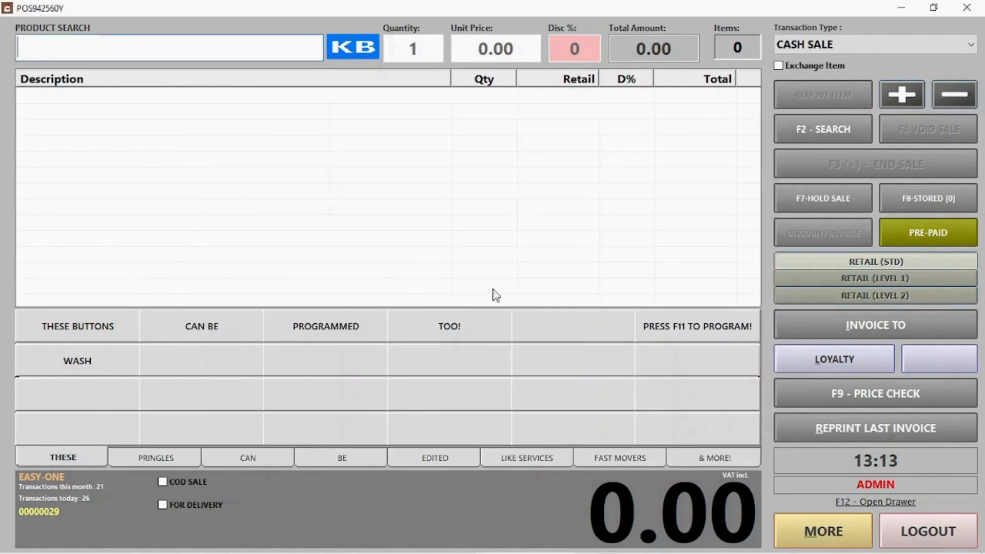
pyautogui.click(858, 44)
pyautogui.click(842, 91)
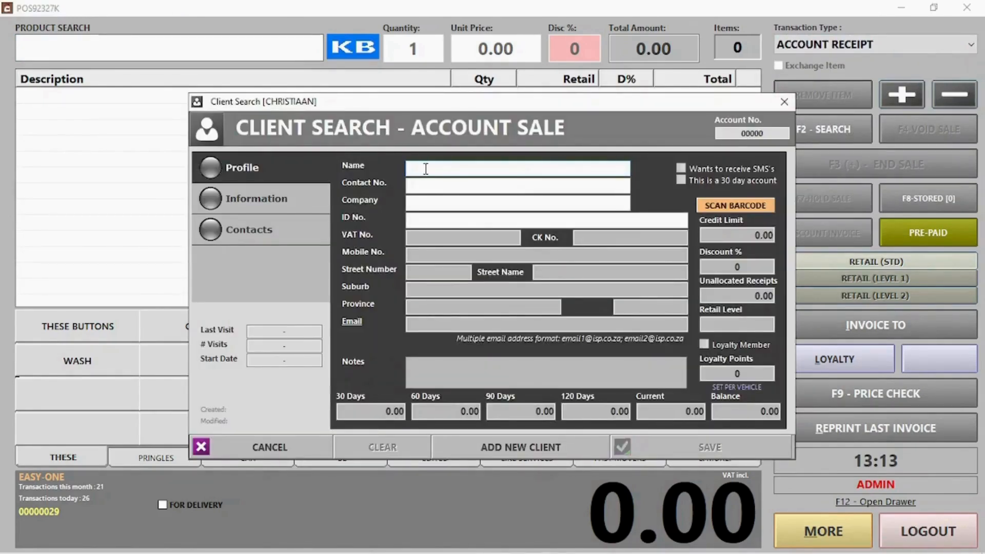
pyautogui.press('Return')
pyautogui.doubleClick(444, 241)
pyautogui.click(743, 440)
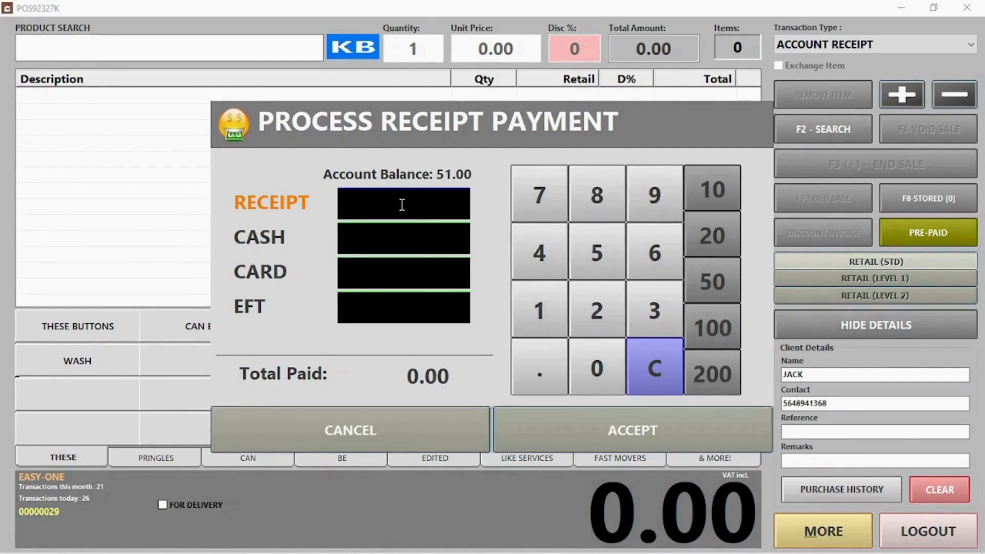
# Receive 51.00 as 31.00 cash plus 20.00 card, without printing a receipt.
pyautogui.write('51')
pyautogui.click(396, 226)
pyautogui.click(419, 239)
pyautogui.press('BackSpace')
pyautogui.write('31.00')
pyautogui.click(405, 271)
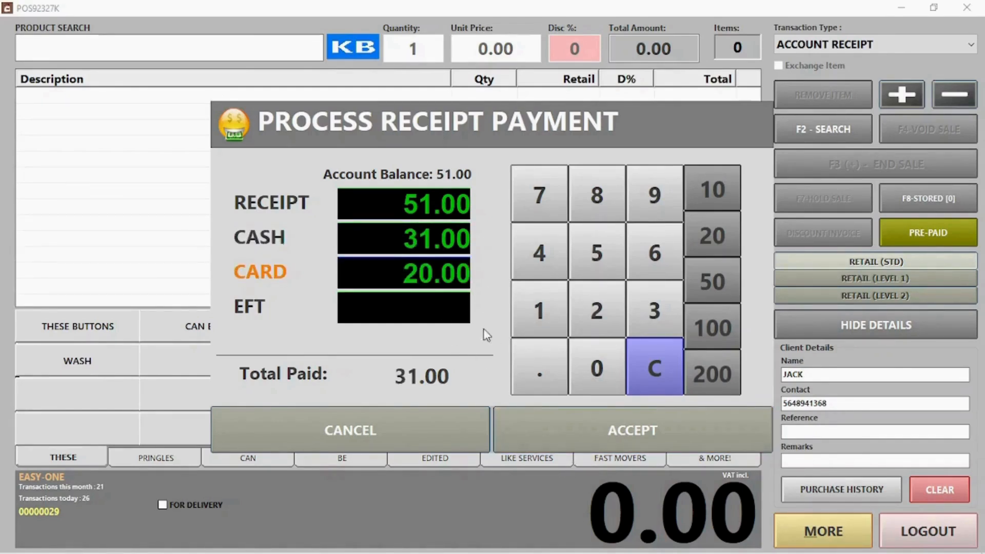
pyautogui.click(603, 428)
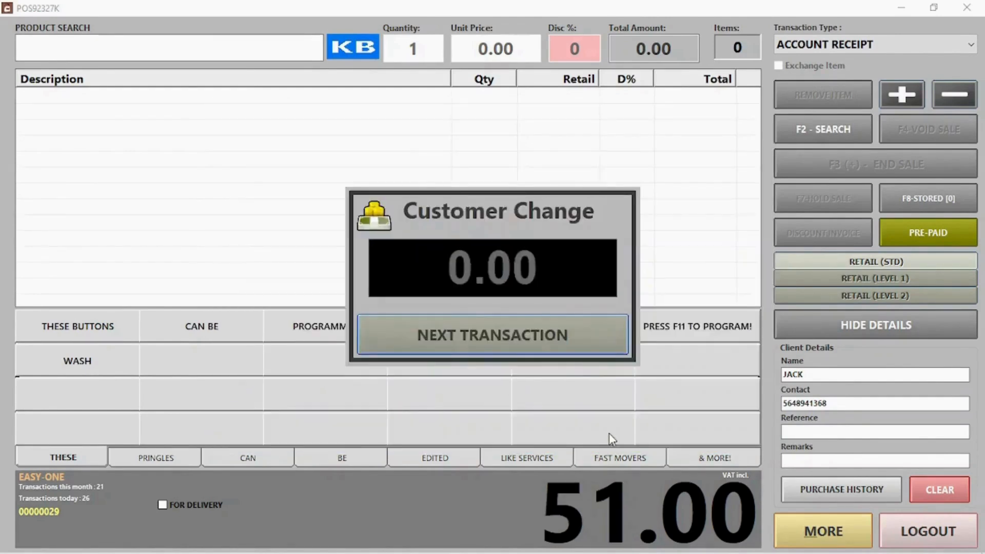
pyautogui.click(542, 336)
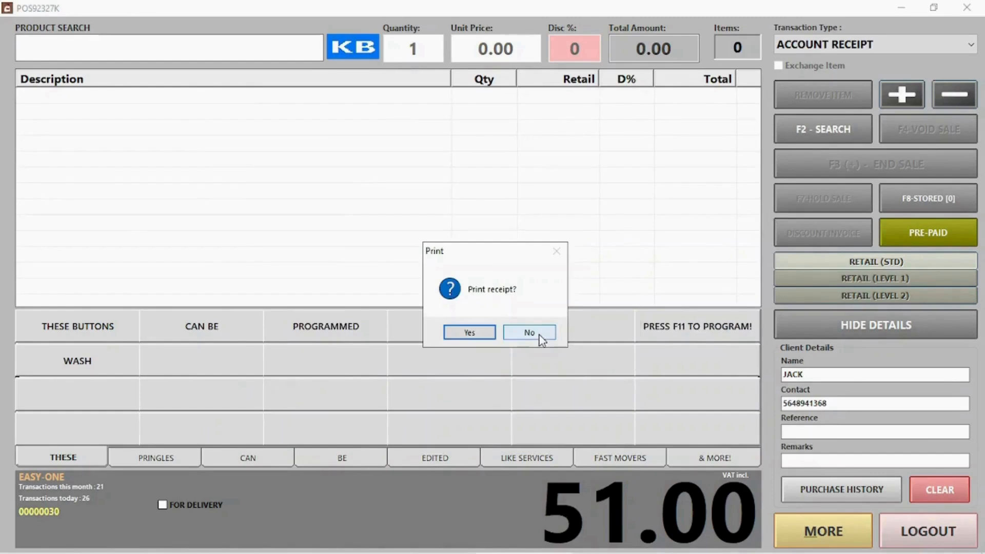
pyautogui.click(540, 339)
# Start a quotation for a walk-in client, entering their phone number and name.
pyautogui.click(839, 44)
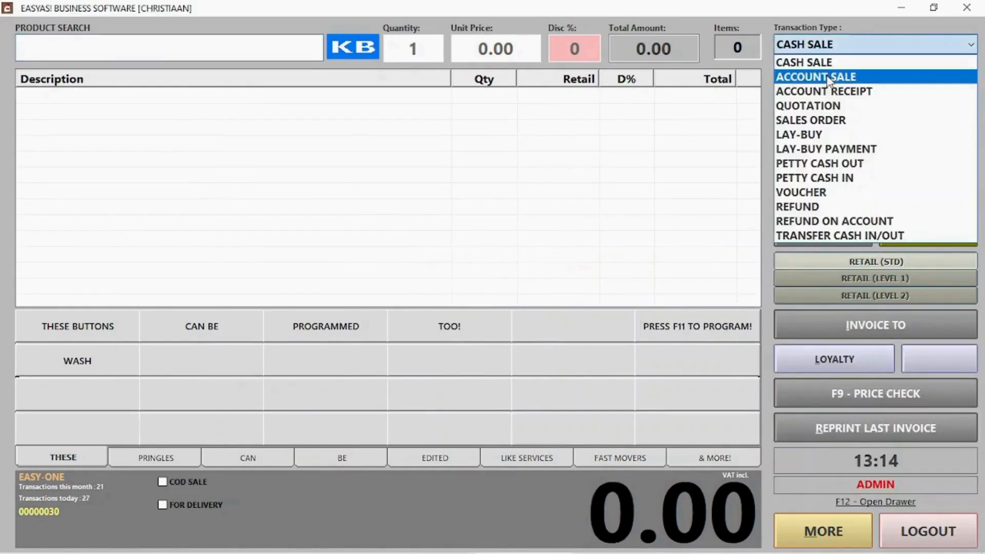
pyautogui.click(821, 105)
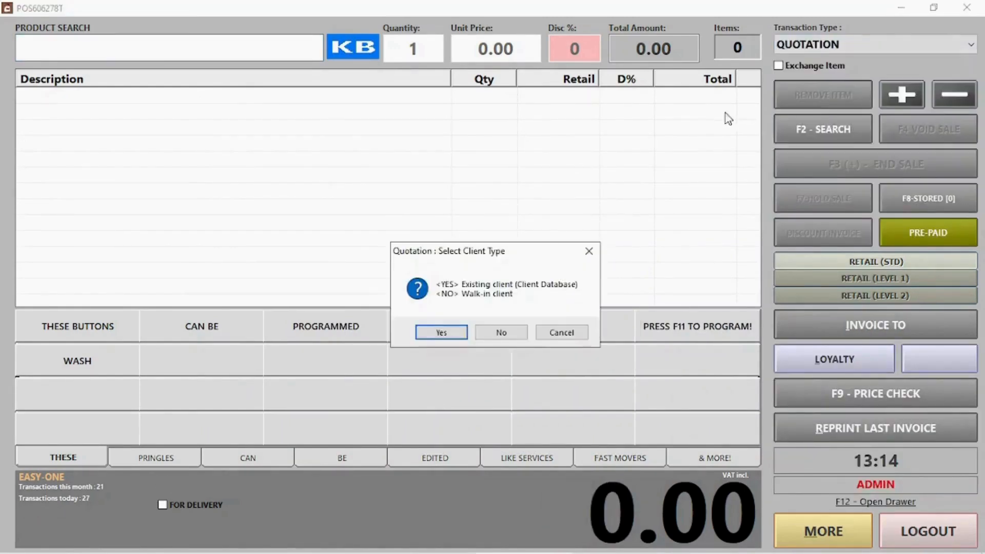
pyautogui.click(481, 333)
pyautogui.write('421566326')
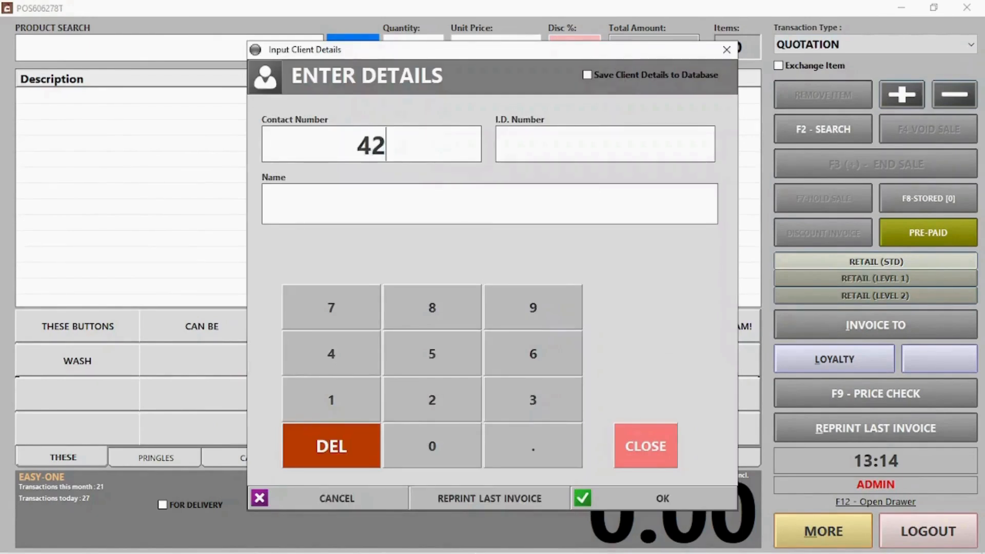
pyautogui.click(366, 186)
pyautogui.write('Jill')
pyautogui.click(664, 501)
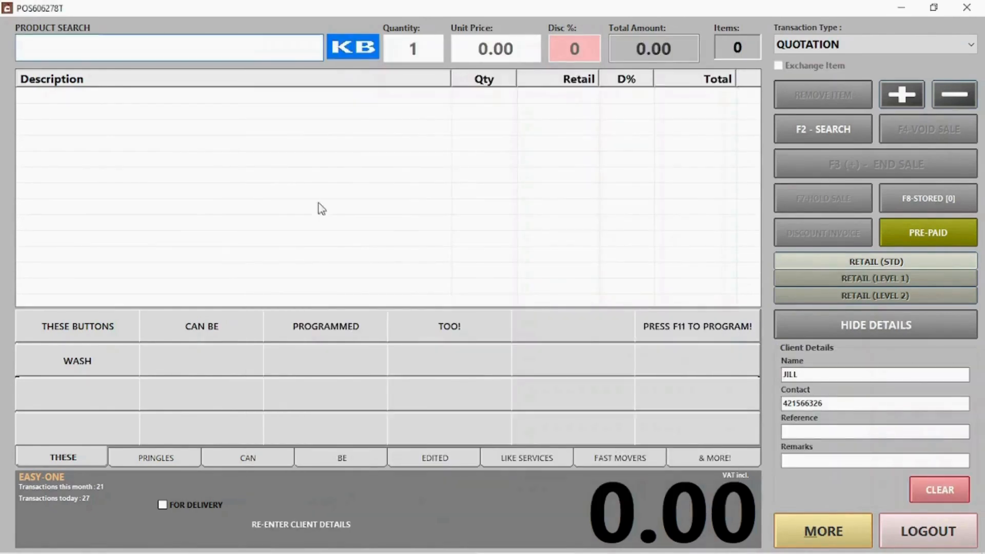
# Add Pringles Cheese Chives, Chutney and S&V to the quotation.
pyautogui.click(156, 457)
pyautogui.click(77, 327)
pyautogui.click(176, 327)
pyautogui.click(326, 326)
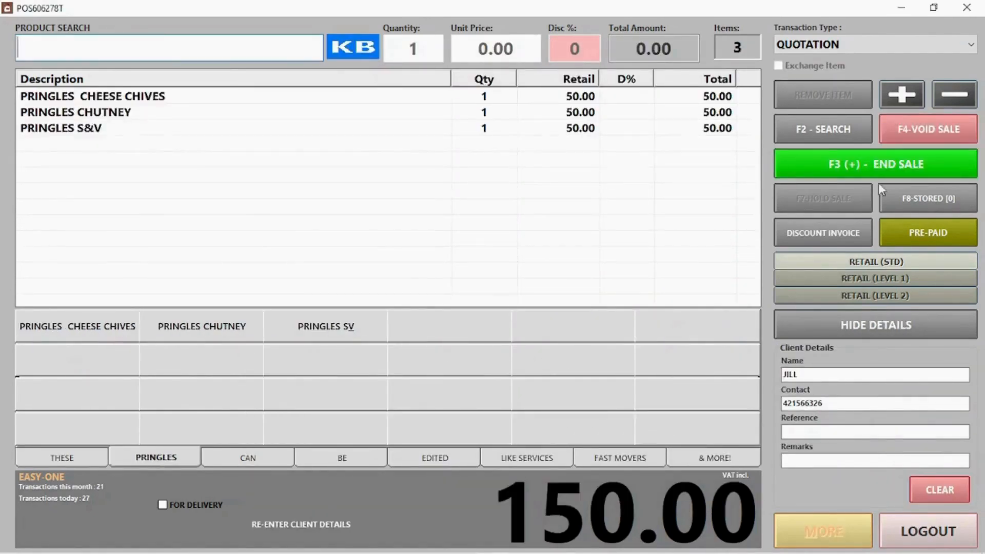
# Finish it as a quotation, not proforma, and e-mail it to the client's address.
pyautogui.click(826, 164)
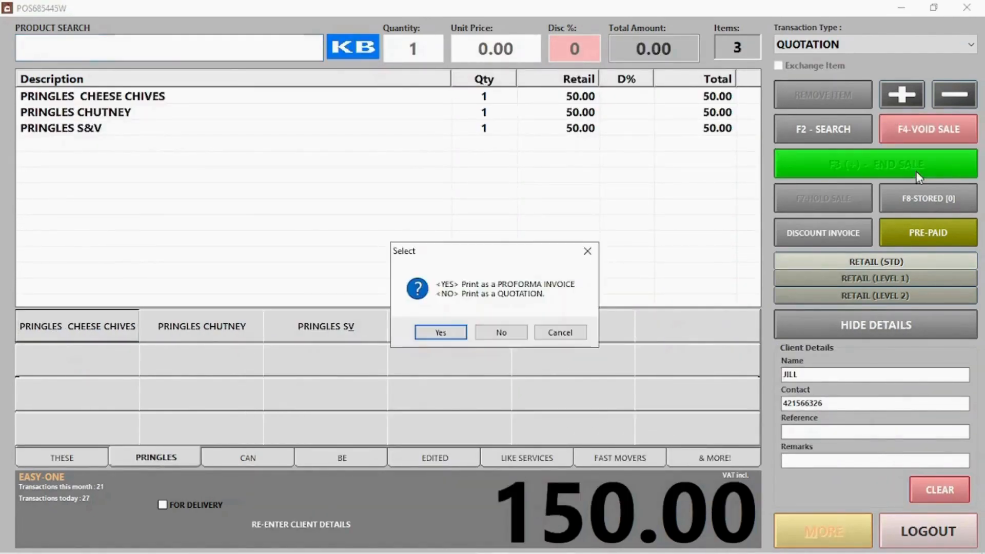
pyautogui.click(502, 332)
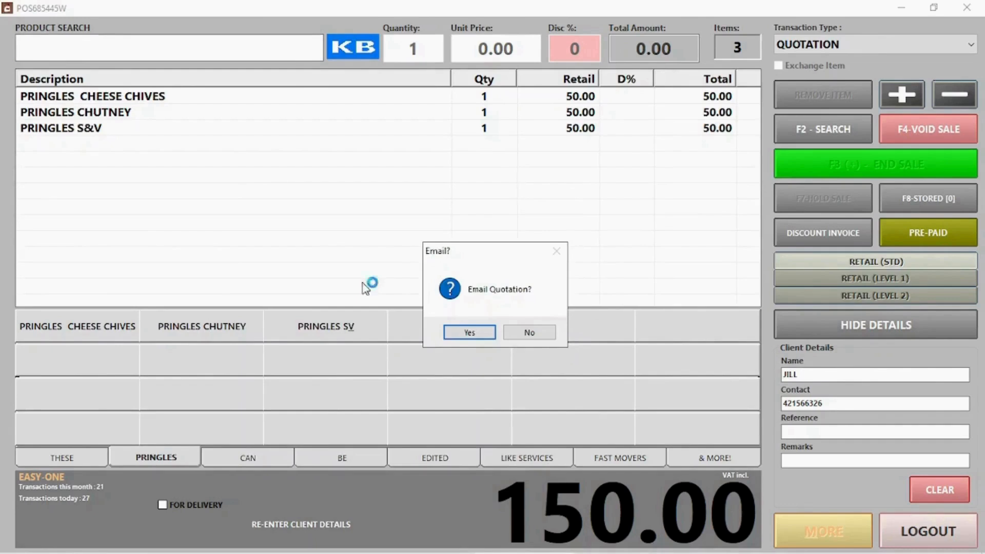
pyautogui.click(472, 333)
pyautogui.write('test@email.com')
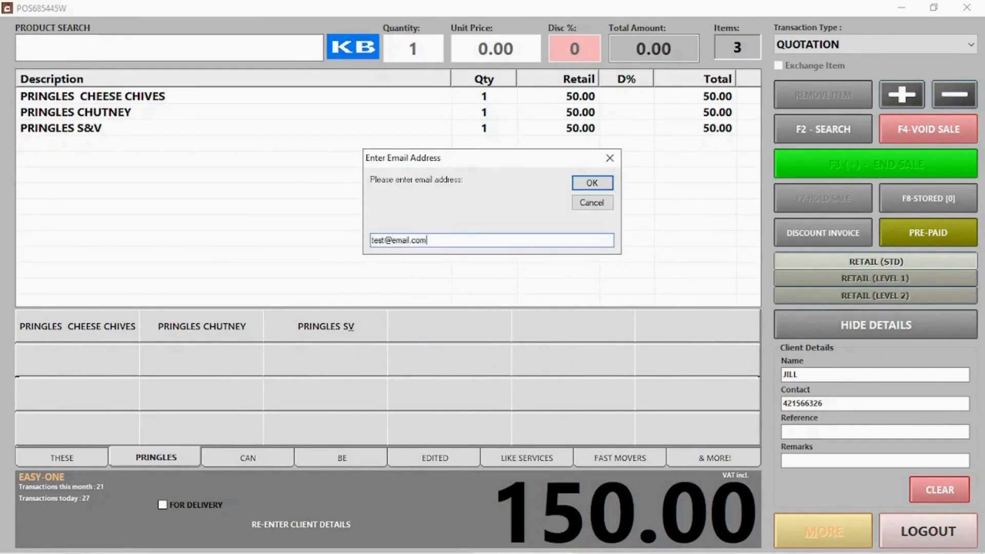
pyautogui.click(583, 180)
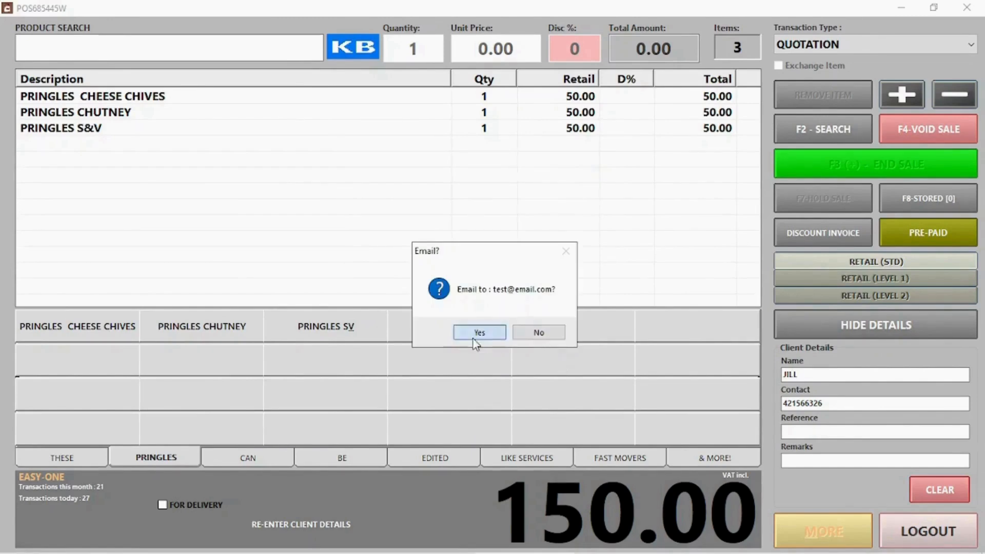
pyautogui.click(473, 338)
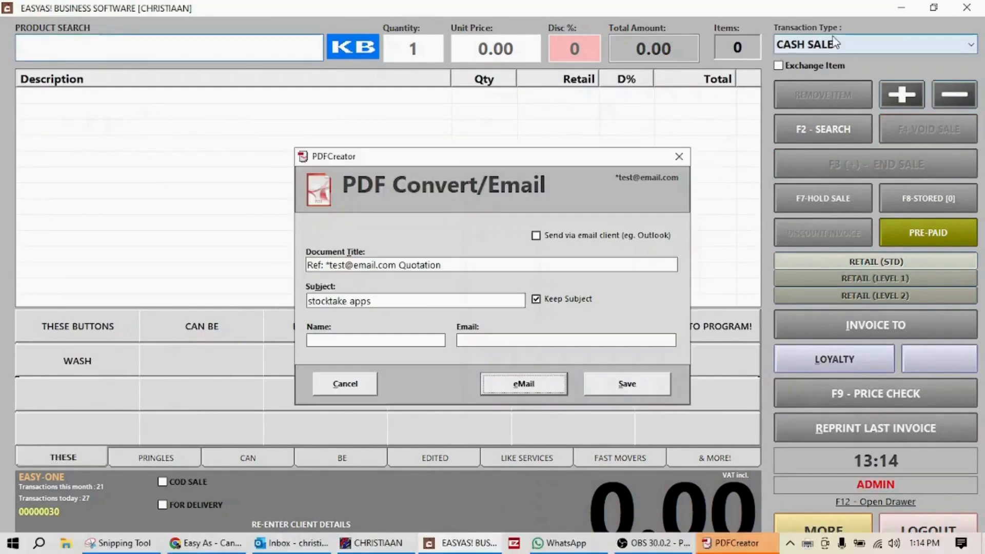
# Start a lay-buy and attach the existing client found by name.
pyautogui.click(872, 44)
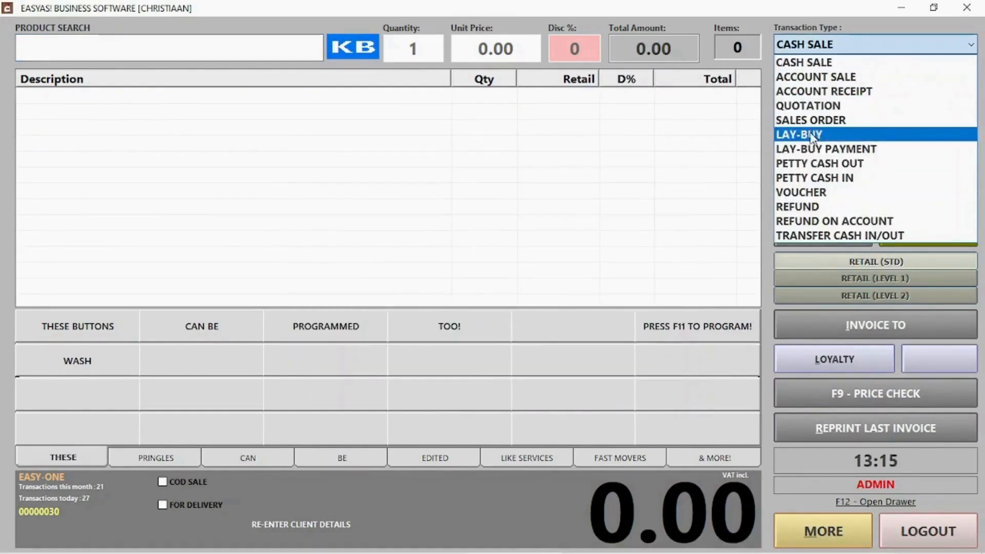
pyautogui.click(811, 134)
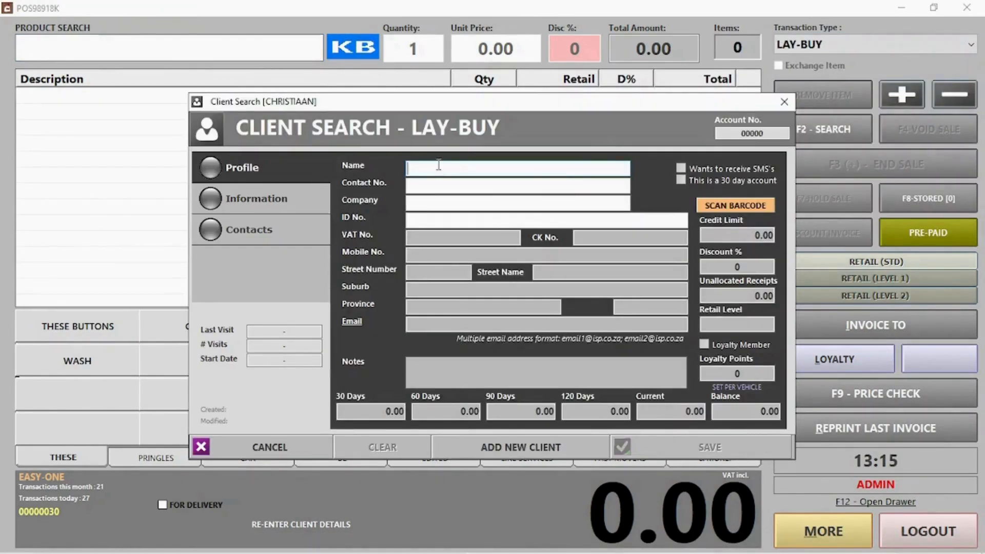
pyautogui.write('jack')
pyautogui.press('Return')
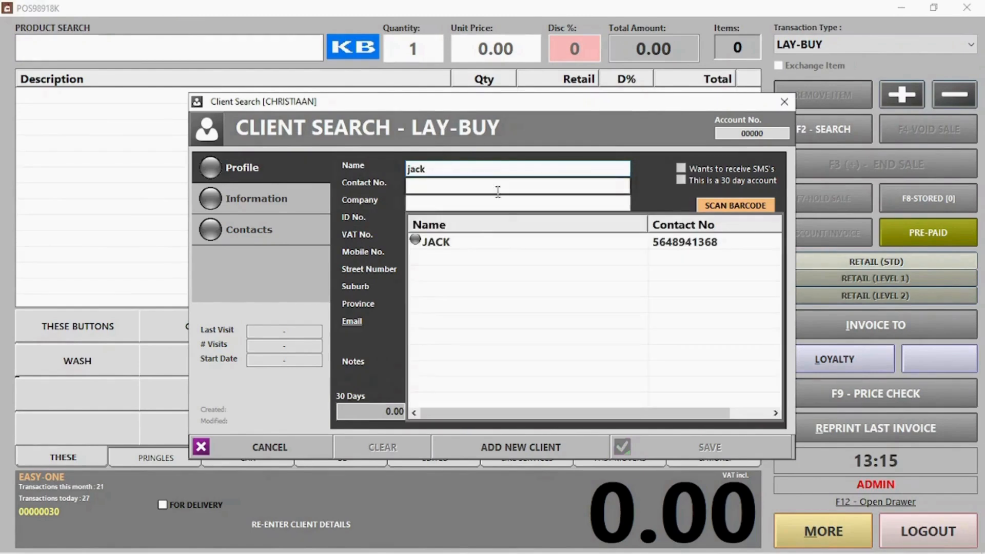
pyautogui.doubleClick(471, 246)
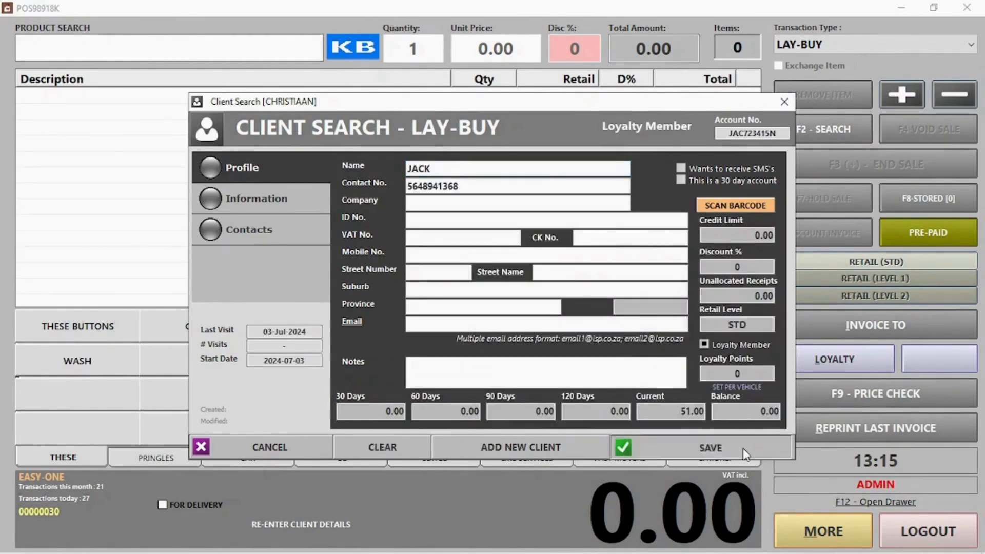
pyautogui.click(708, 447)
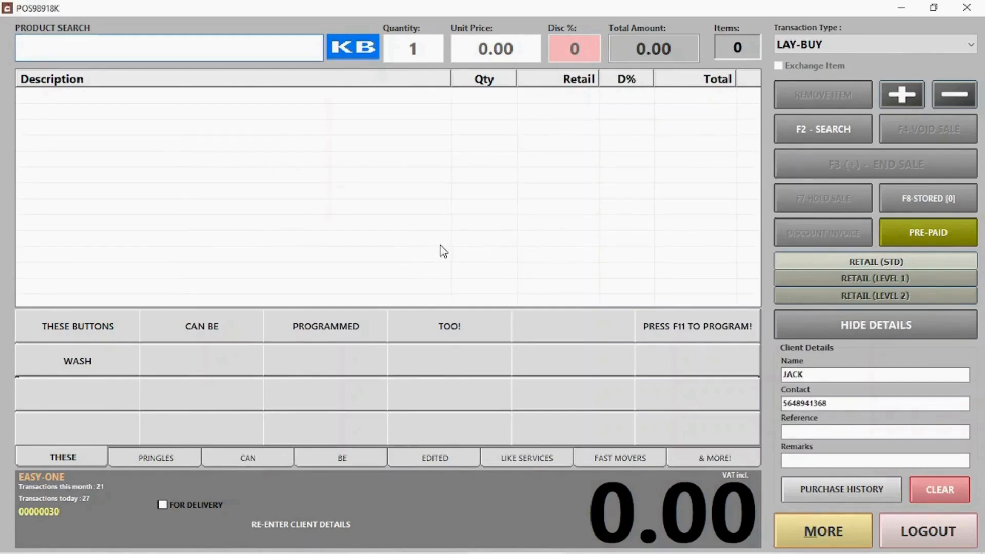
pyautogui.click(831, 378)
# Add Pringles Cheese Chives, Chutney and S&V, then take a 60.00 cash deposit.
pyautogui.click(159, 458)
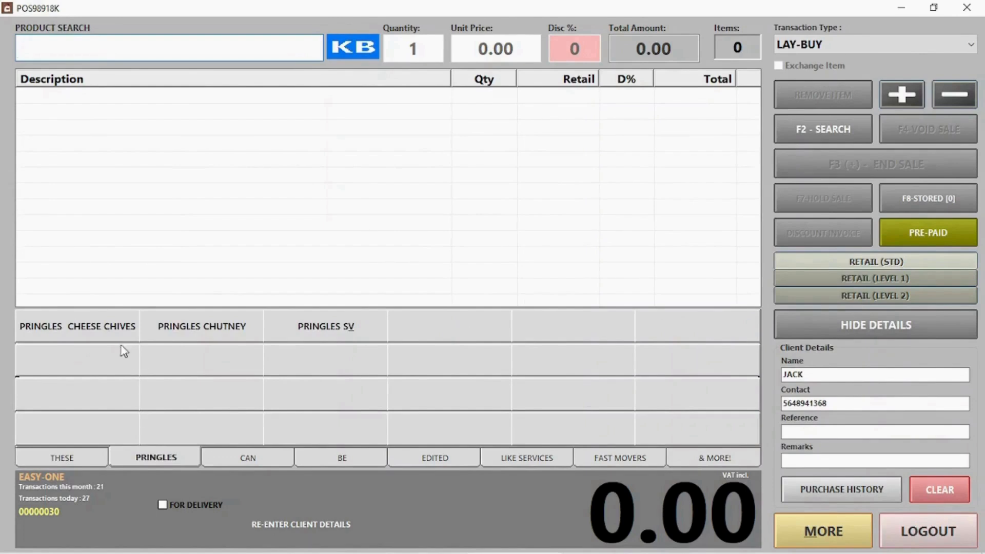
pyautogui.click(102, 337)
pyautogui.click(164, 333)
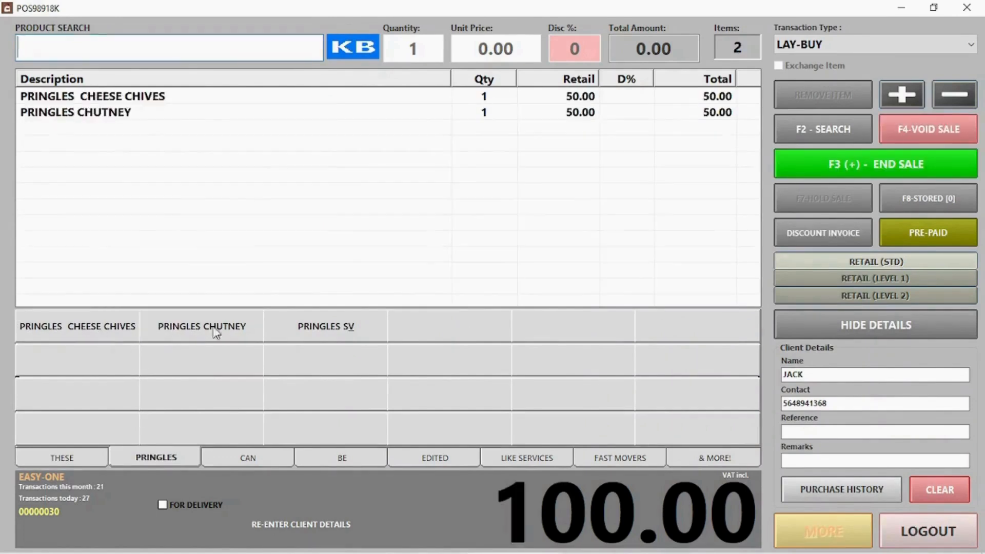
pyautogui.click(286, 331)
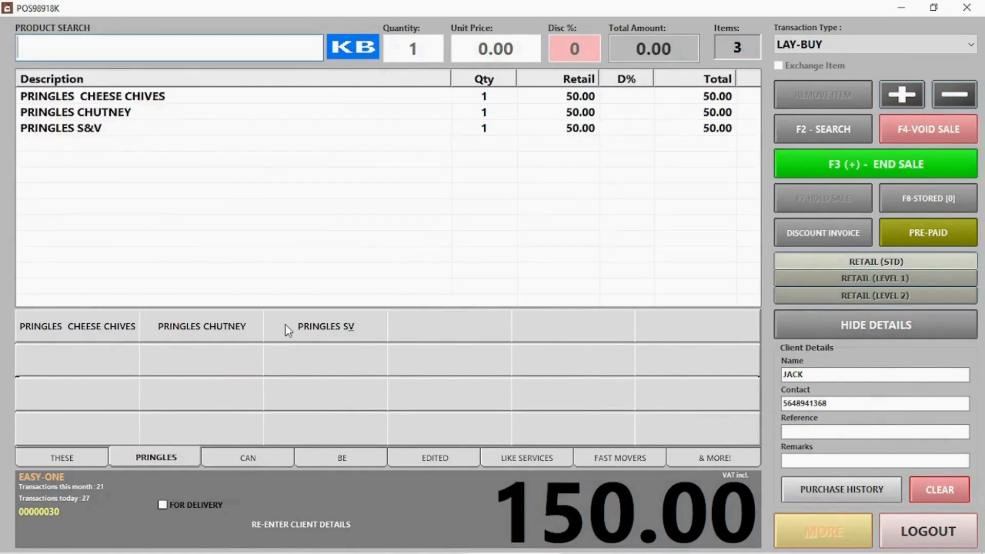
pyautogui.click(847, 165)
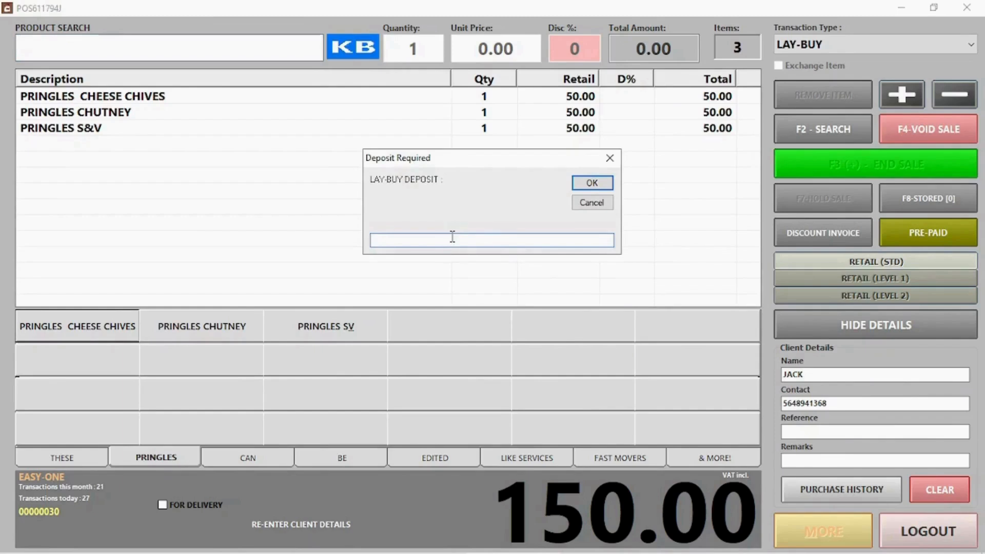
pyautogui.write('60')
pyautogui.press('Return')
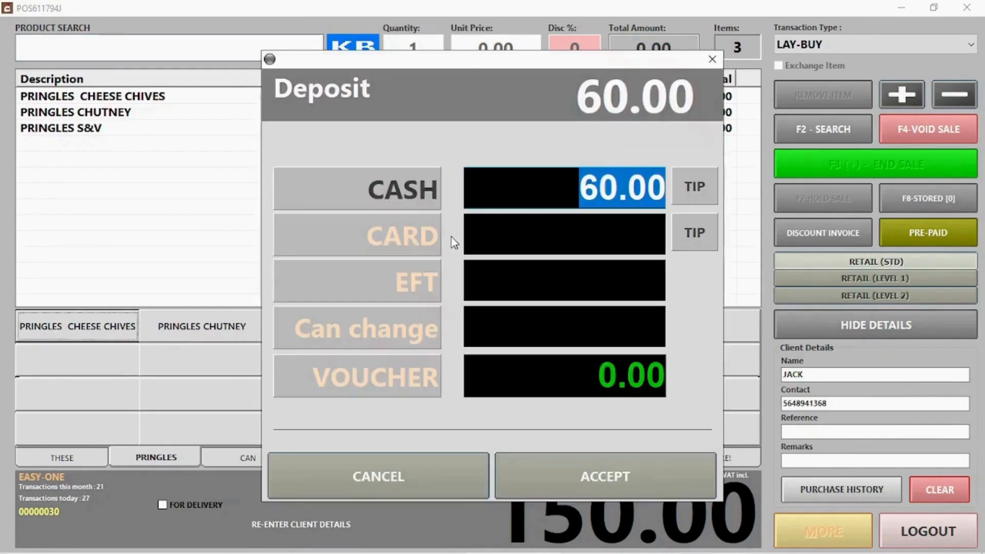
pyautogui.click(632, 477)
pyautogui.click(589, 359)
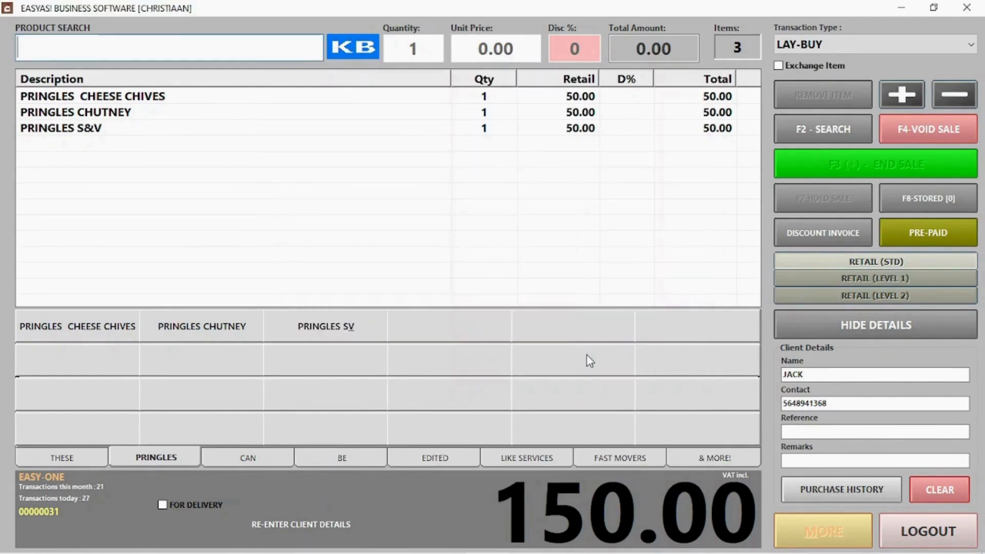
pyautogui.click(864, 46)
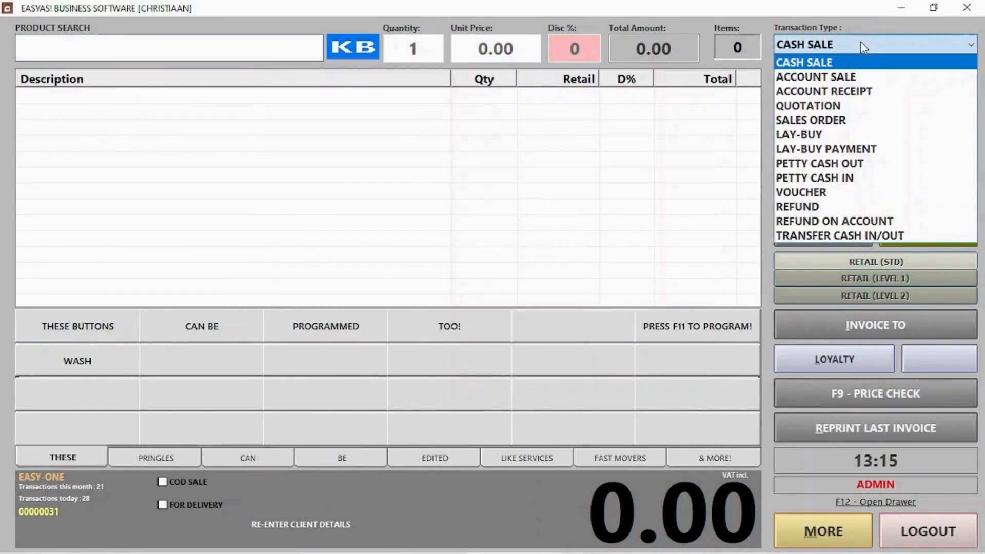
# Pay the remaining 90.00 on lay-buy 30 in cash (no voucher), then close the lay-buys list.
pyautogui.click(843, 149)
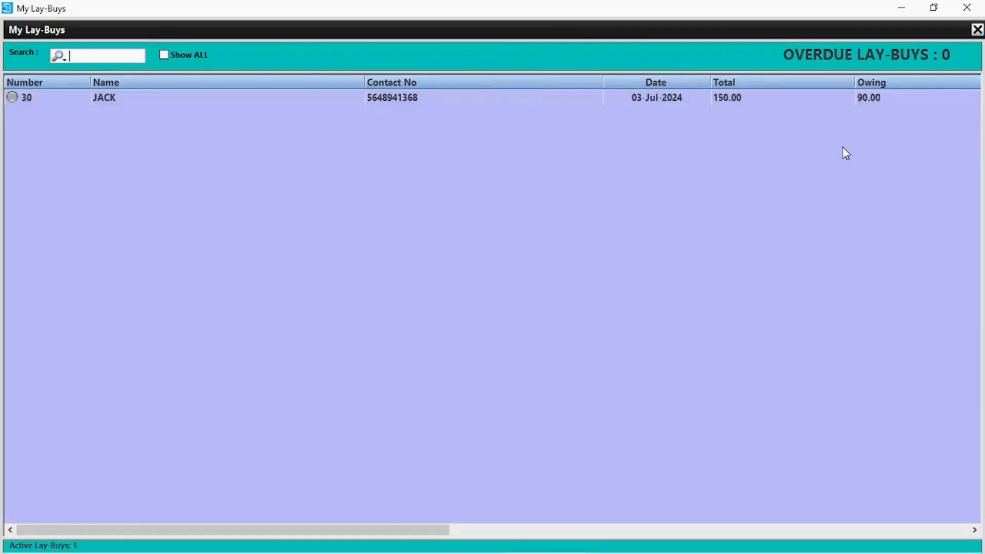
pyautogui.doubleClick(171, 96)
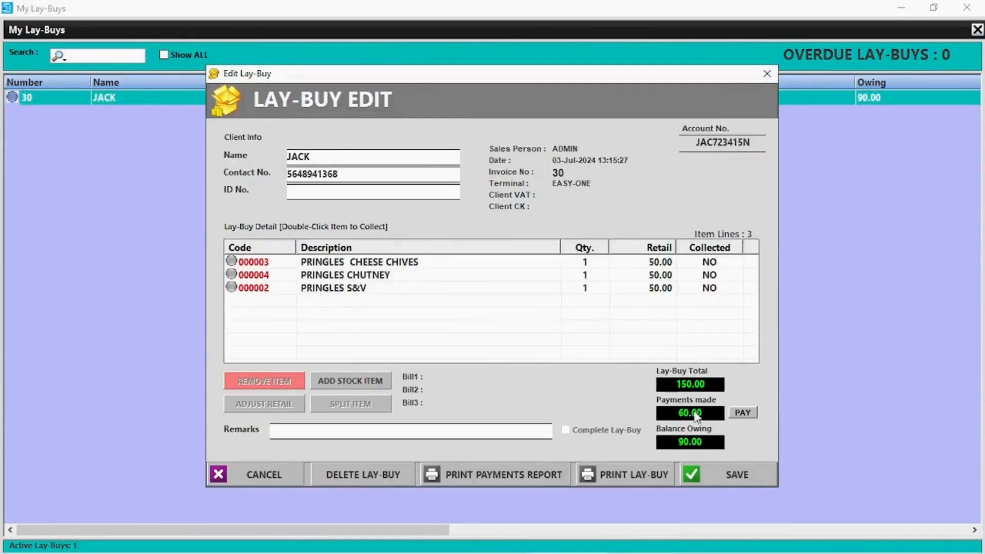
pyautogui.click(740, 412)
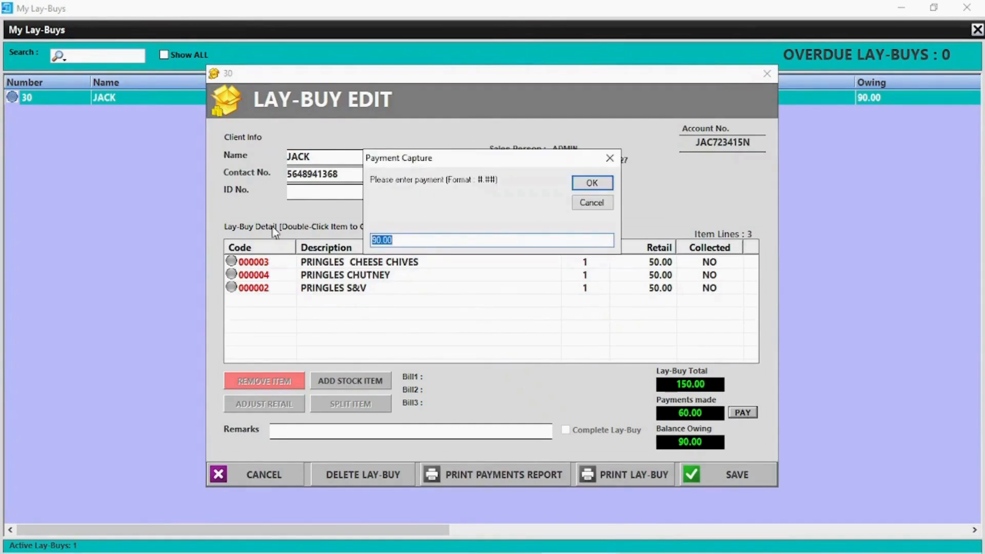
pyautogui.click(594, 186)
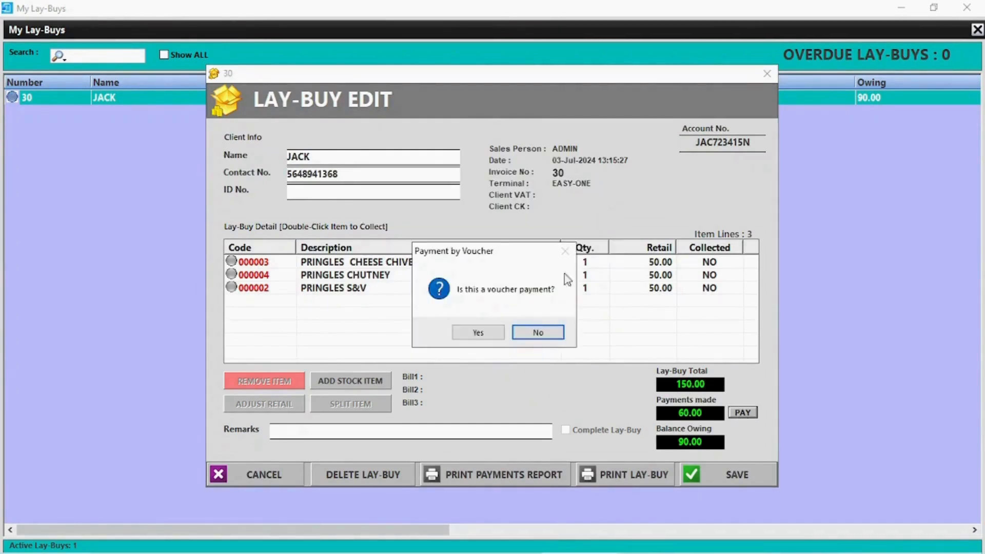
pyautogui.click(558, 338)
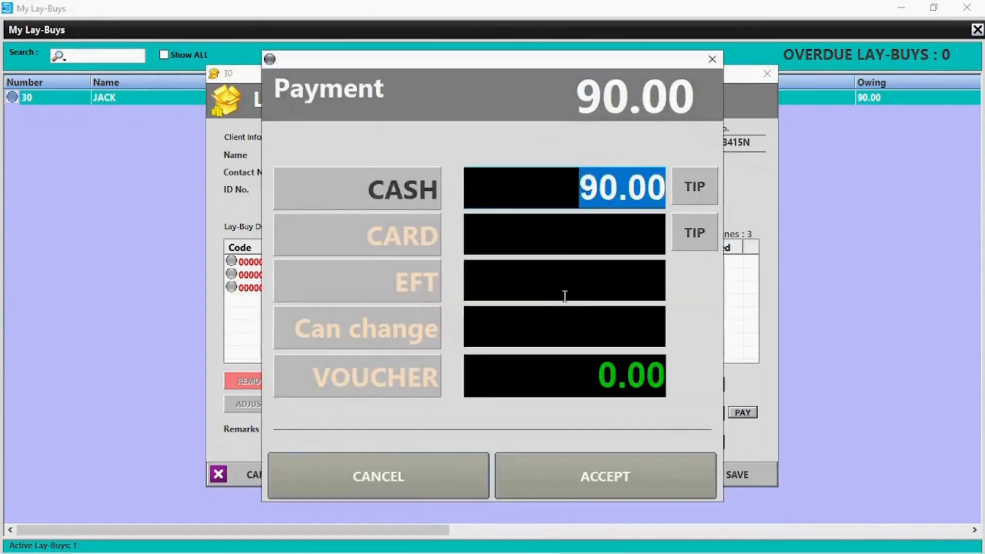
pyautogui.click(612, 477)
pyautogui.click(572, 359)
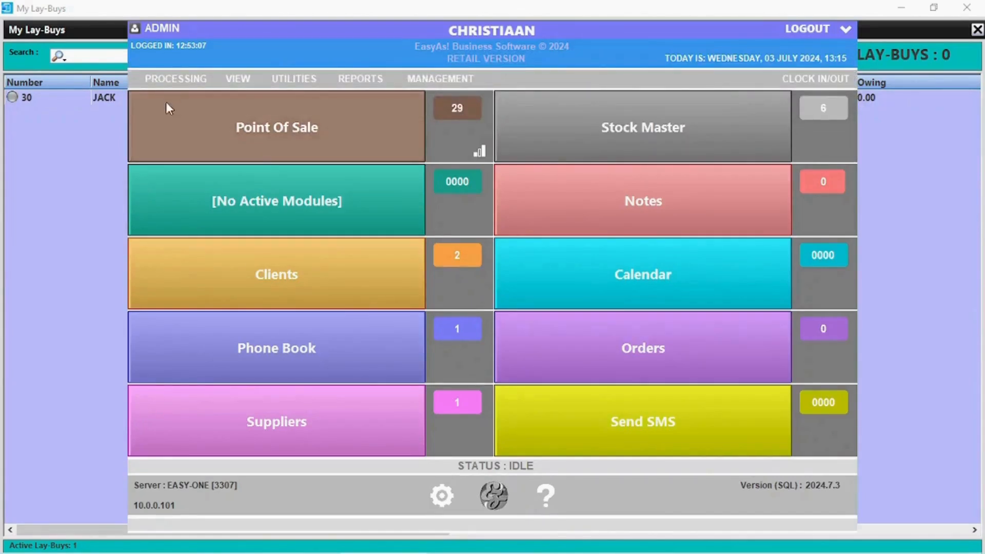
pyautogui.click(198, 114)
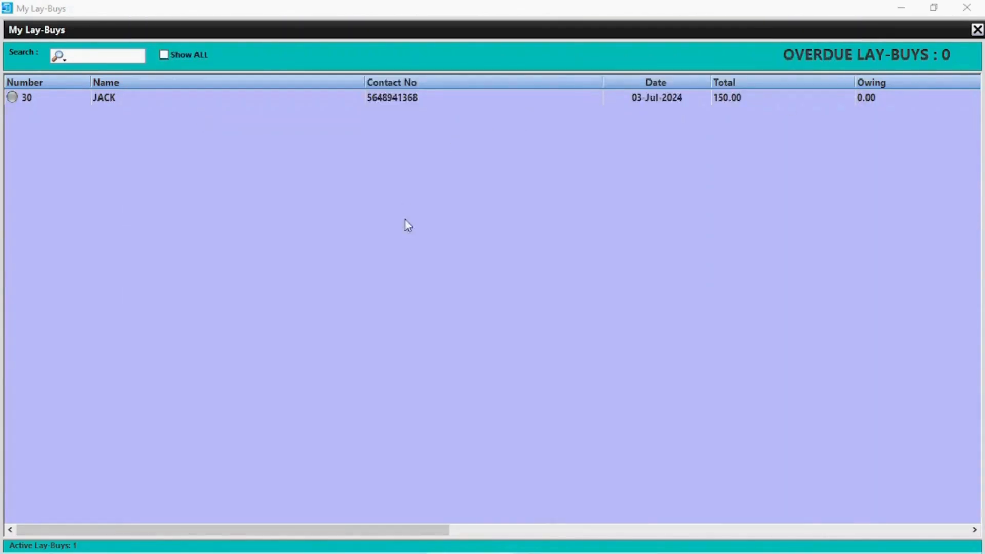
pyautogui.click(967, 8)
# Post a 3000.00 petty cash payout to supplier TEST for invoice 'INV 53268'.
pyautogui.click(846, 45)
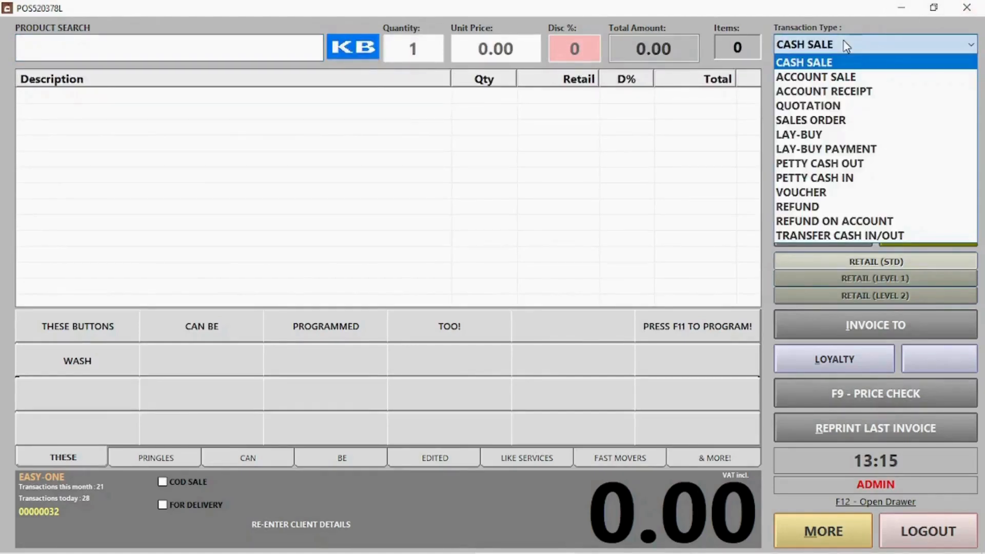
pyautogui.click(820, 163)
pyautogui.click(416, 128)
pyautogui.write('NV')
pyautogui.press('BackSpace')
pyautogui.press('BackSpace')
pyautogui.write('I')
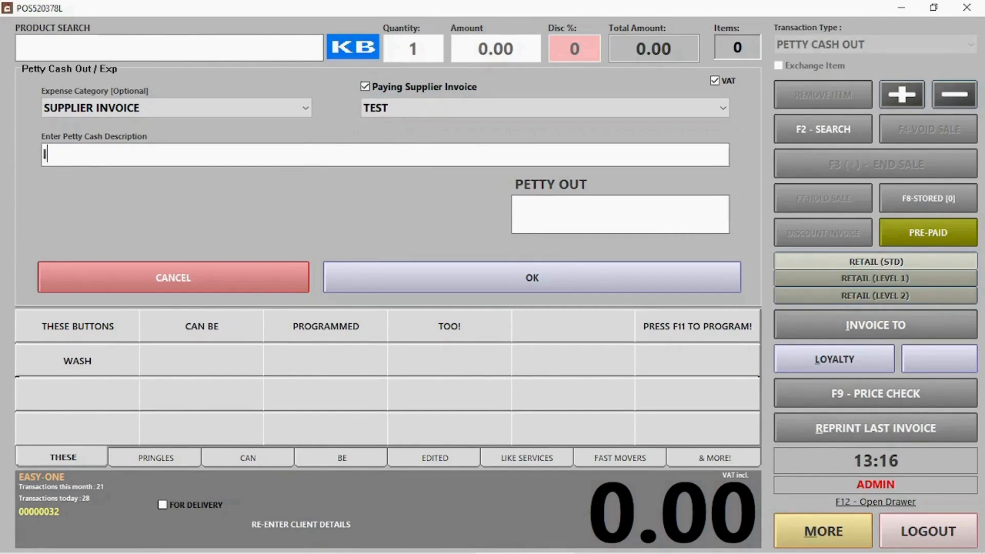
pyautogui.write('NV 53268')
pyautogui.click(636, 204)
pyautogui.write('3000')
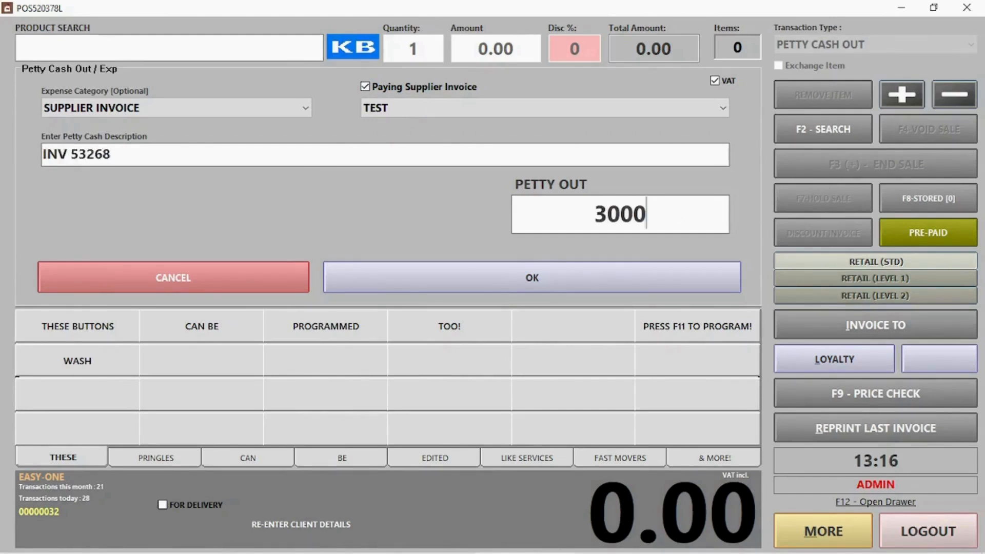
pyautogui.click(548, 280)
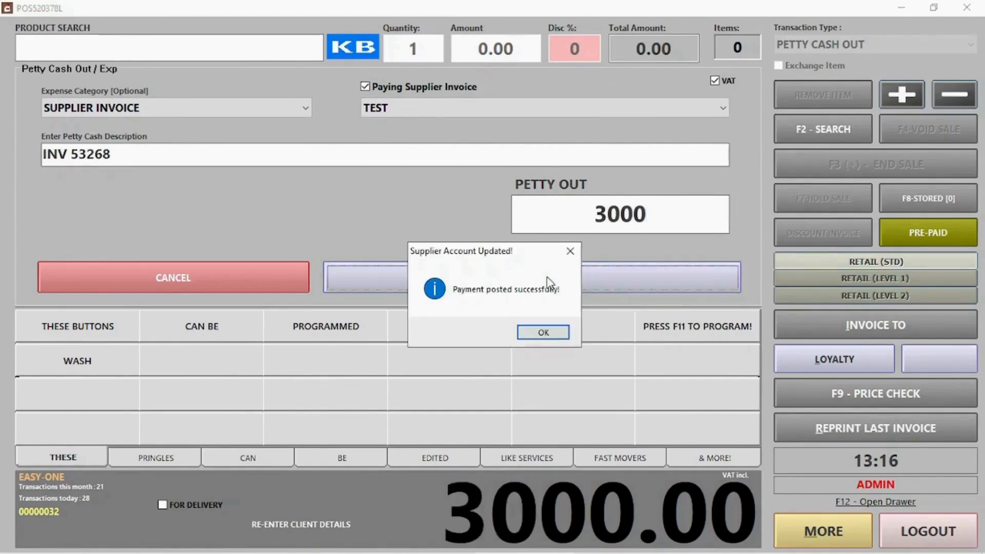
# Acknowledge the supplier update, cash dispensed and printer error, declining a reprint.
pyautogui.click(546, 336)
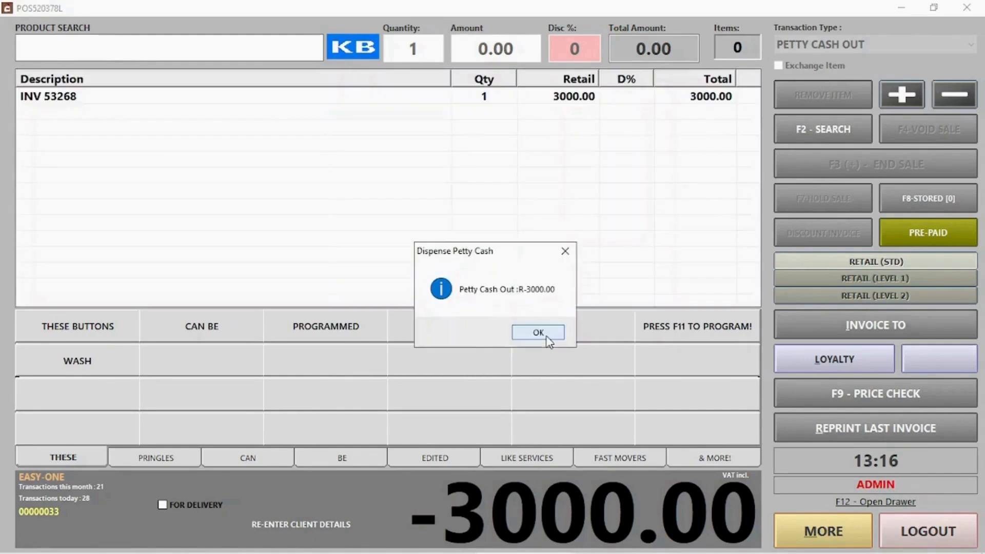
pyautogui.click(541, 332)
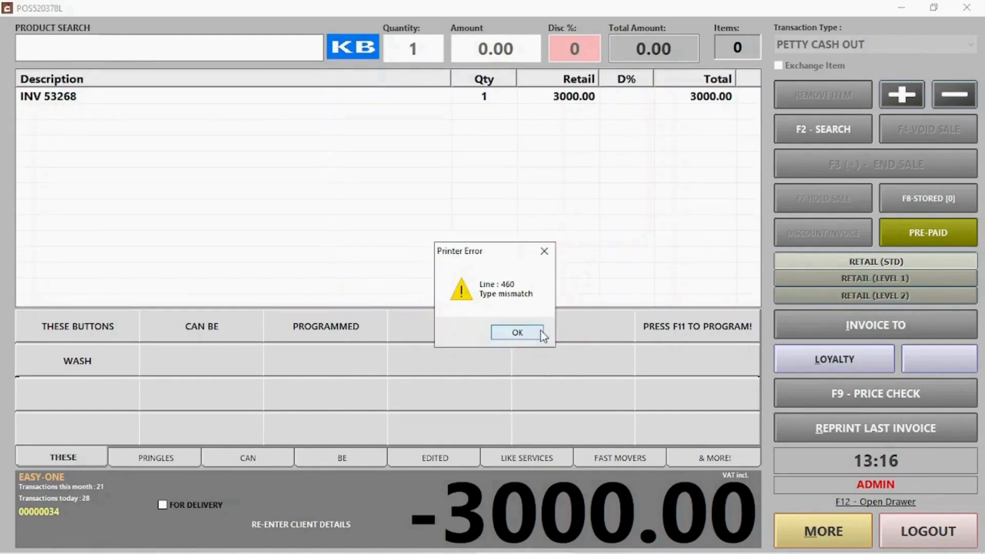
pyautogui.click(539, 331)
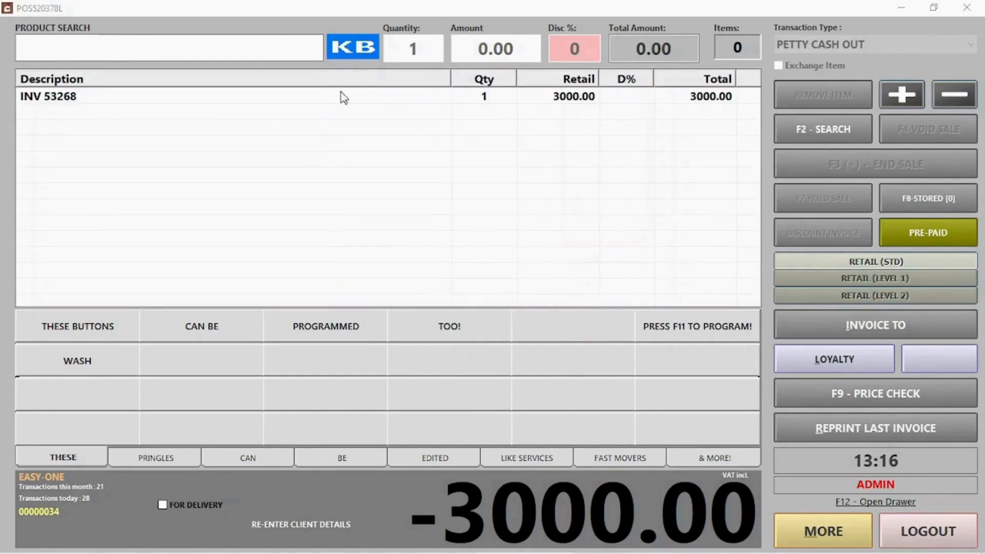
pyautogui.click(859, 532)
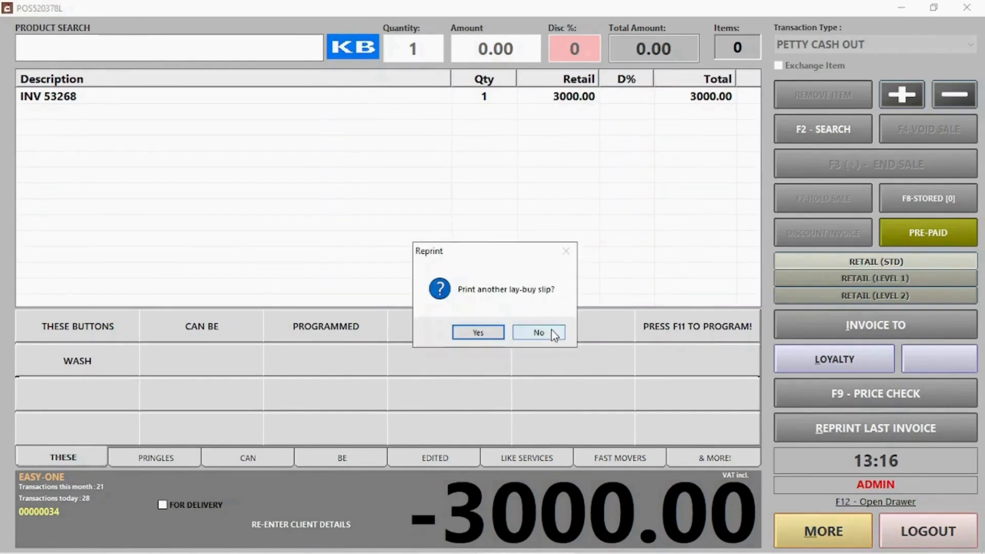
pyautogui.click(539, 333)
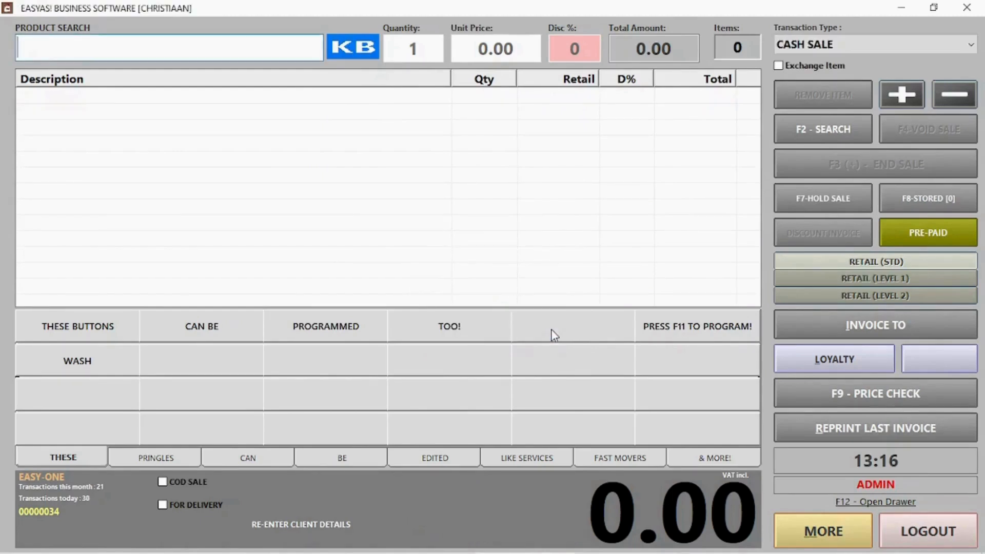
# Record a 35.00 petty cash in described 'Change from buying office supplies'.
pyautogui.click(829, 47)
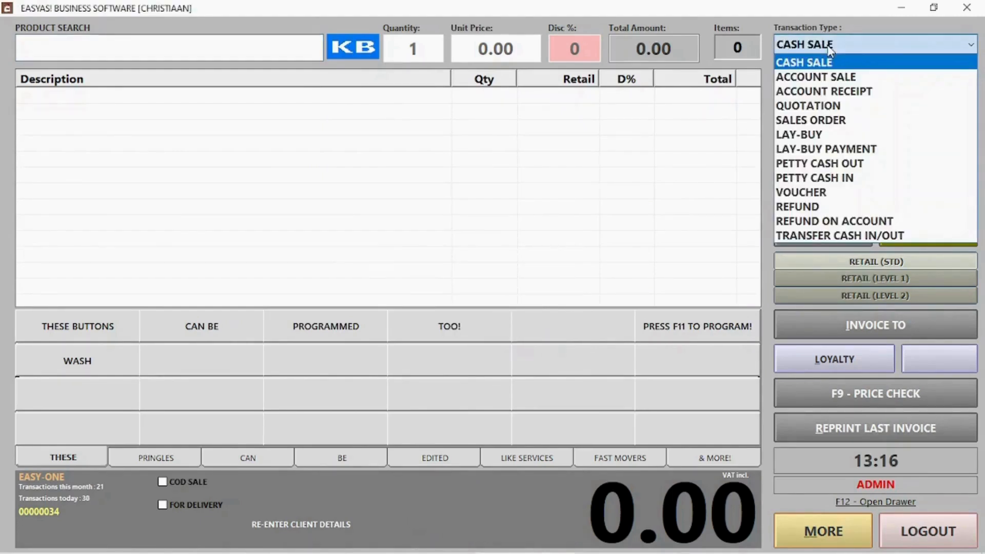
pyautogui.click(833, 177)
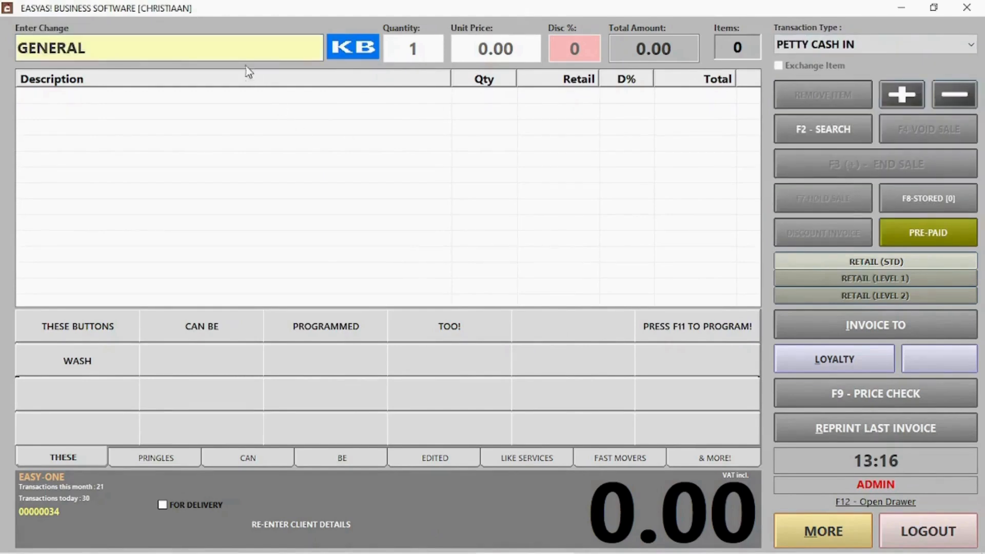
pyautogui.moveTo(239, 48); pyautogui.dragTo(20, 58)
pyautogui.write('Ch')
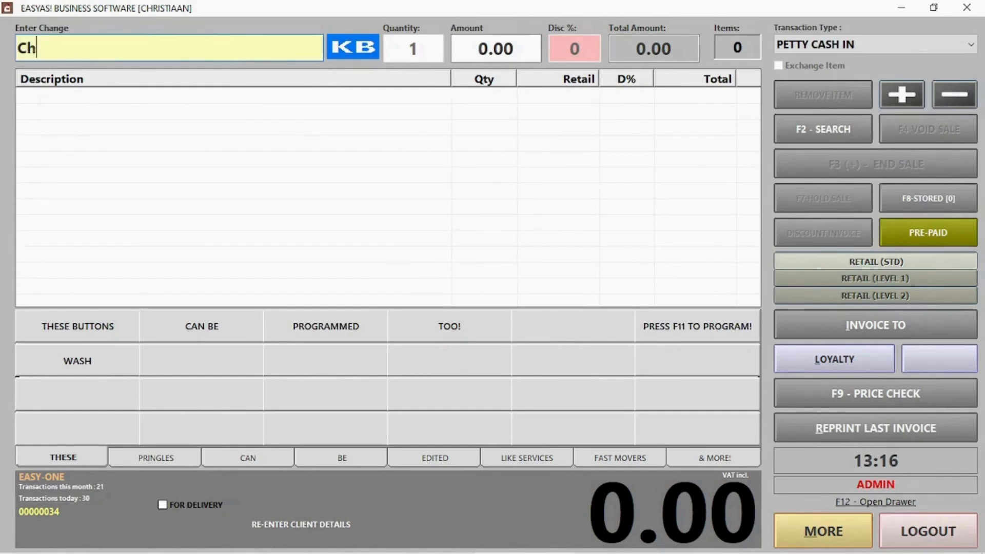
pyautogui.write('ange from')
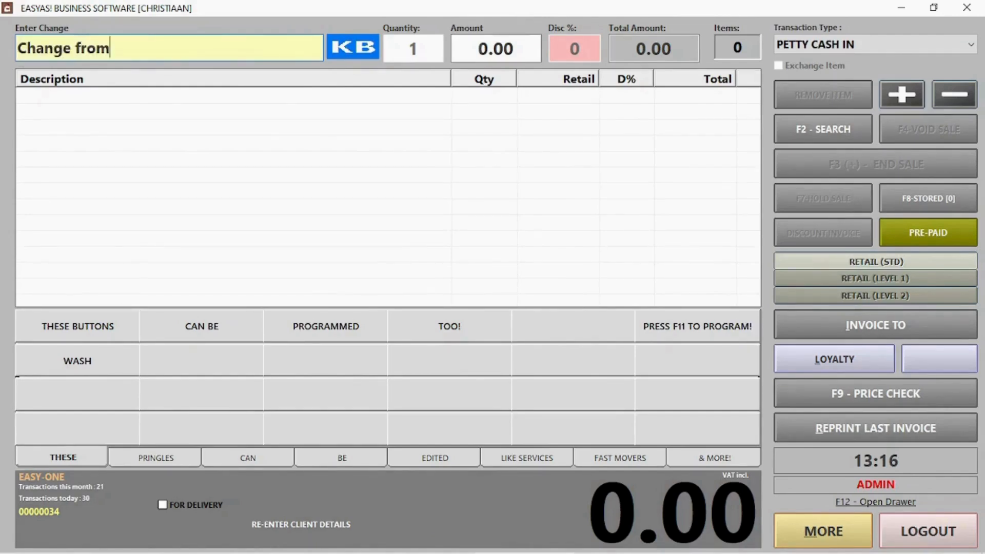
pyautogui.write(' buying o')
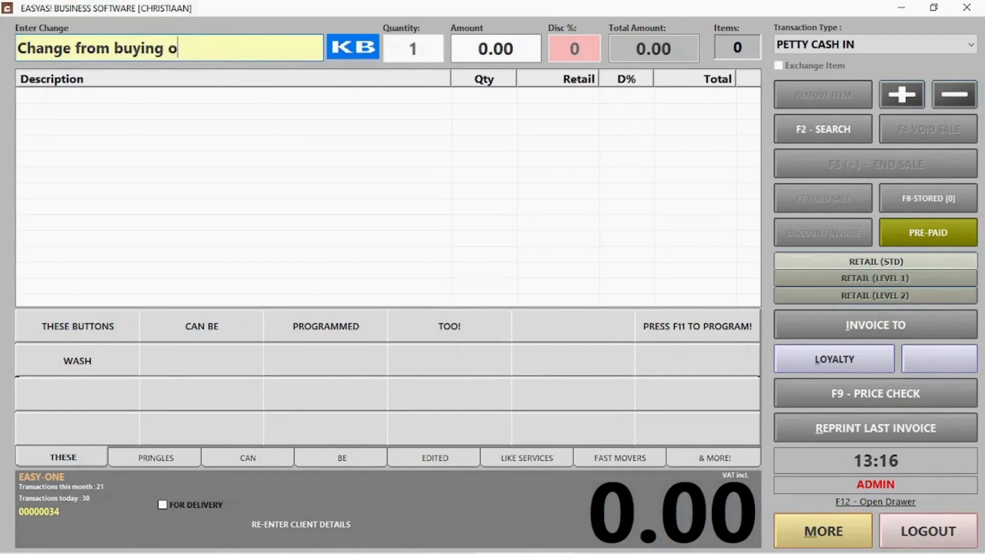
pyautogui.write('ffice supplies')
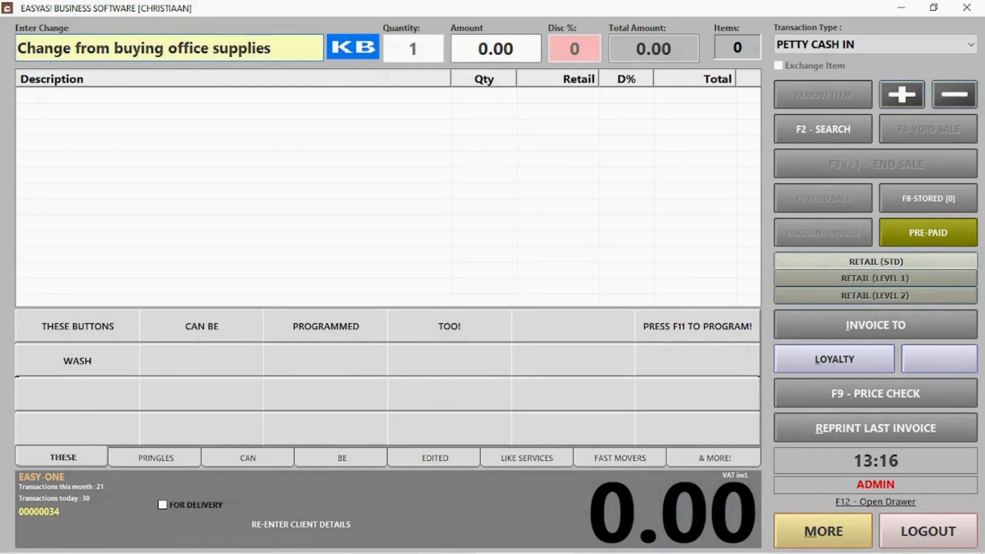
pyautogui.press('Return')
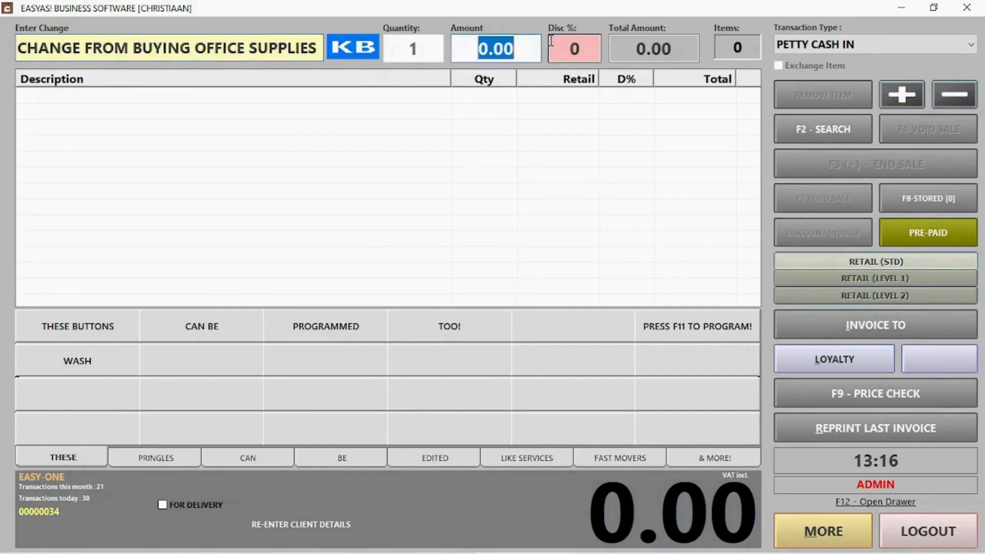
pyautogui.write('35')
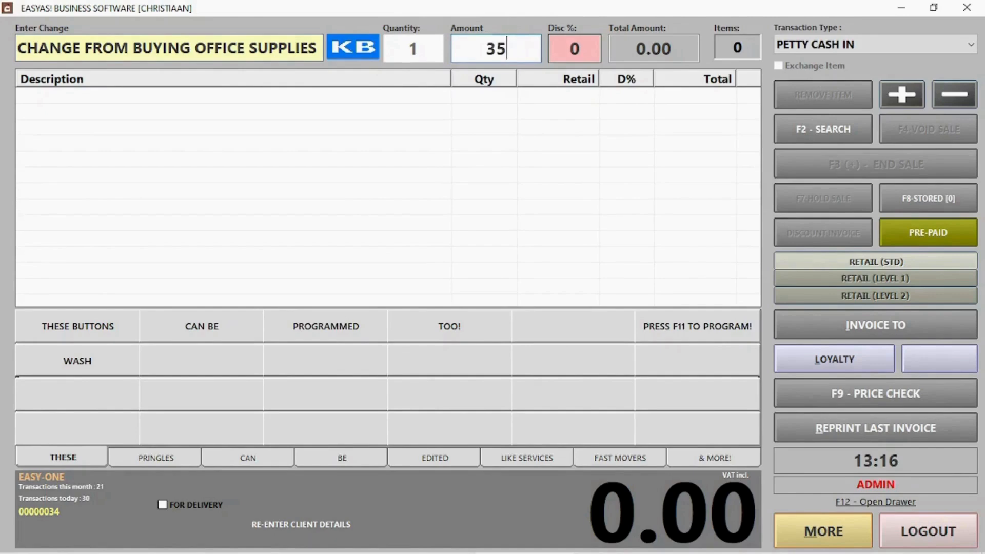
pyautogui.press('Return')
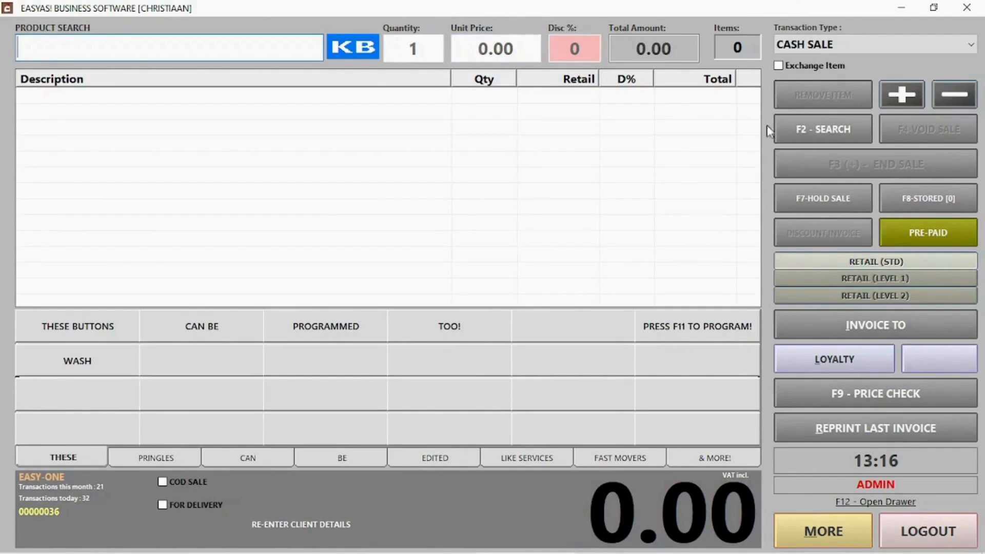
# Switch the transaction type to REFUND and load the items from invoice 28.
pyautogui.click(816, 48)
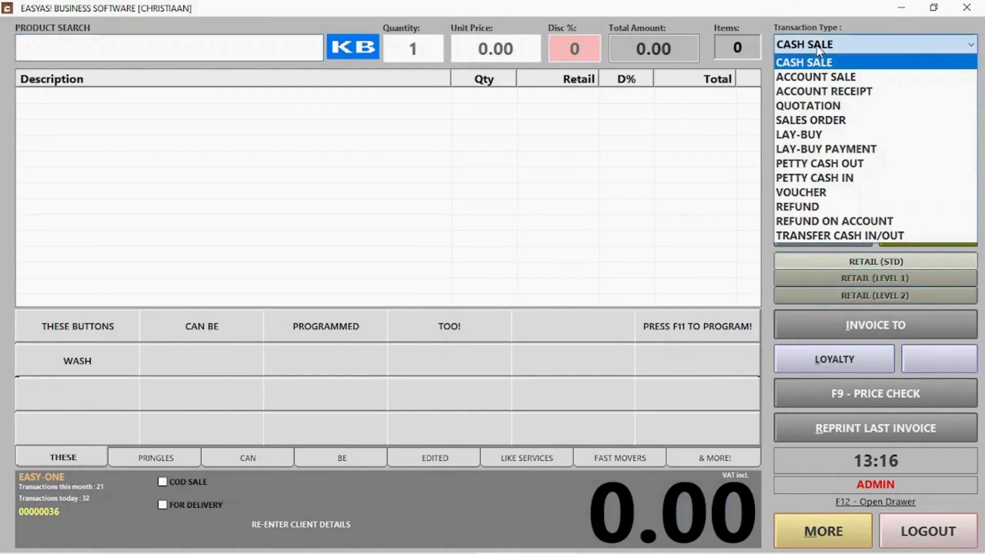
pyautogui.click(821, 208)
pyautogui.click(821, 207)
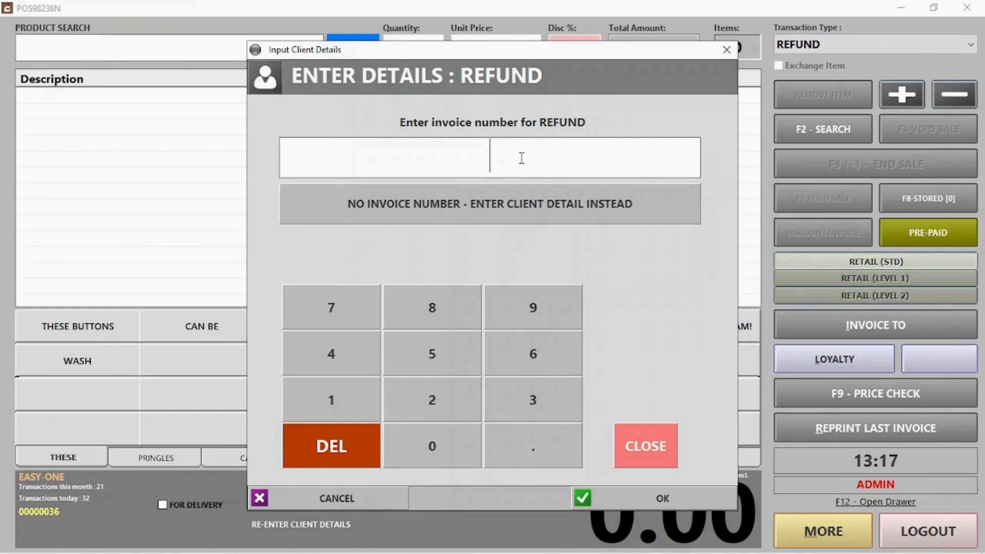
pyautogui.write('30')
pyautogui.press('Return')
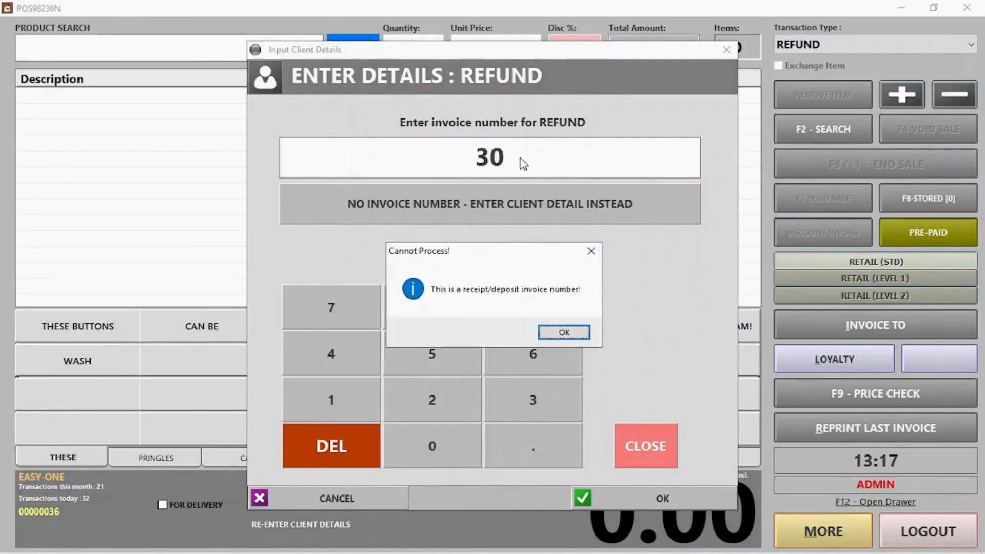
pyautogui.press('Return')
pyautogui.write('28')
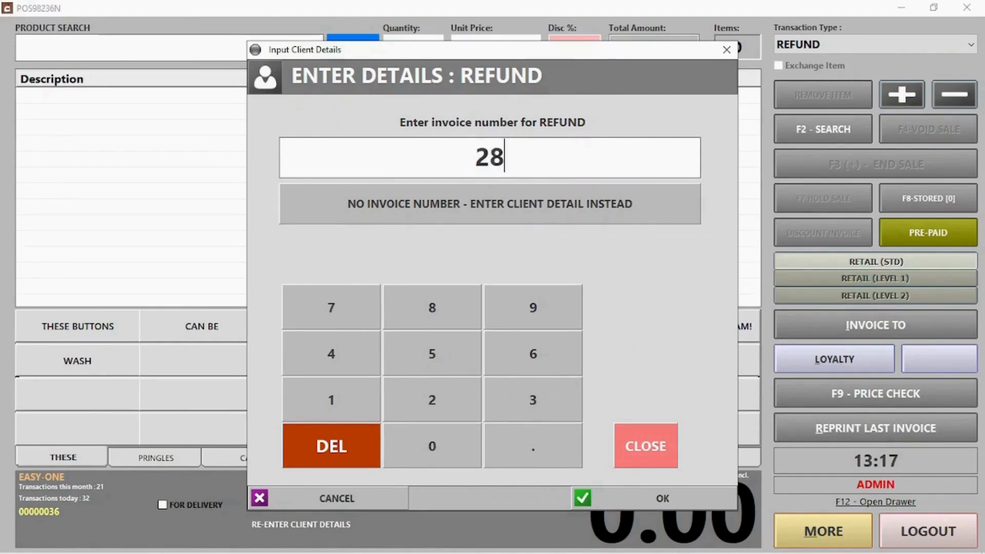
pyautogui.press('Return')
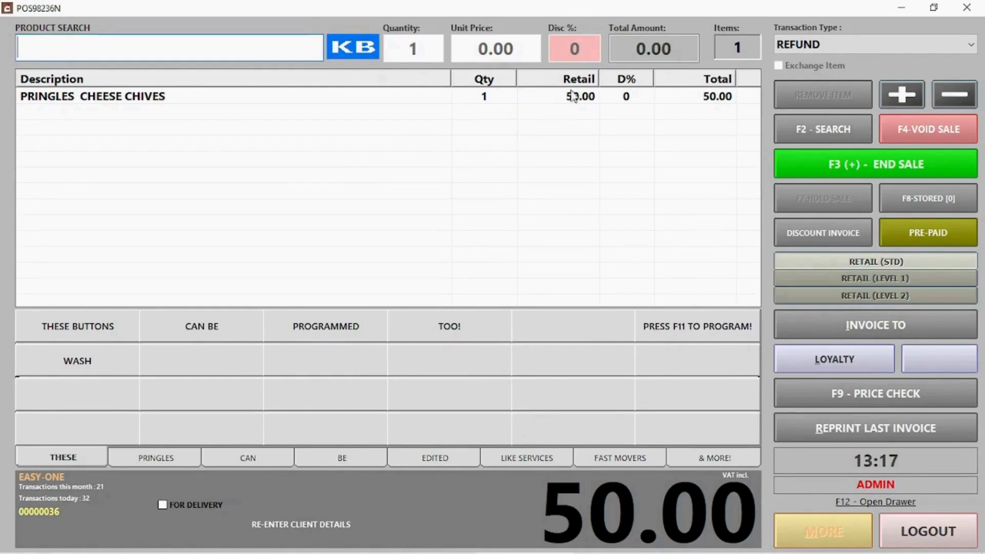
# Refund the PRINGLES CHEESE CHIVES line with 2. Card Refund as the payout.
pyautogui.click(192, 102)
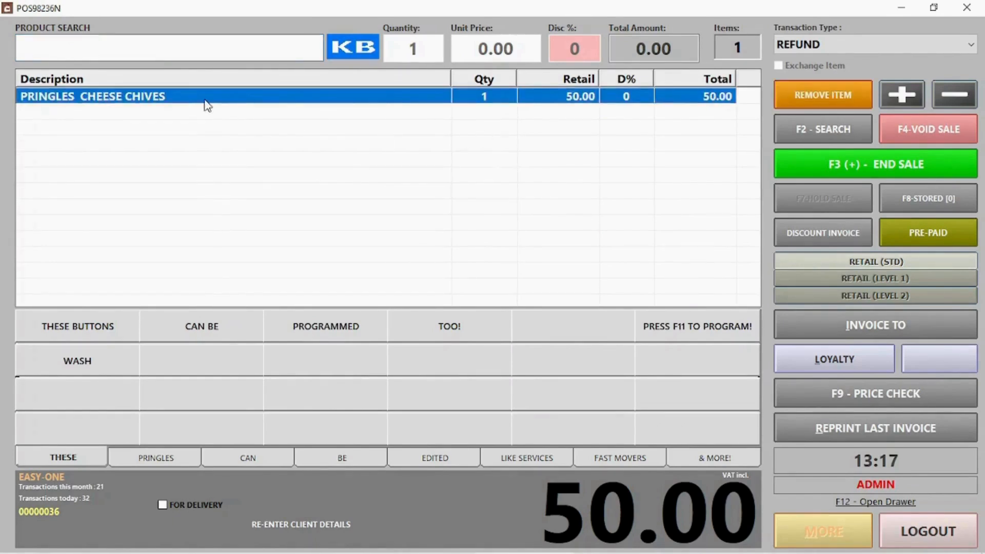
pyautogui.click(835, 162)
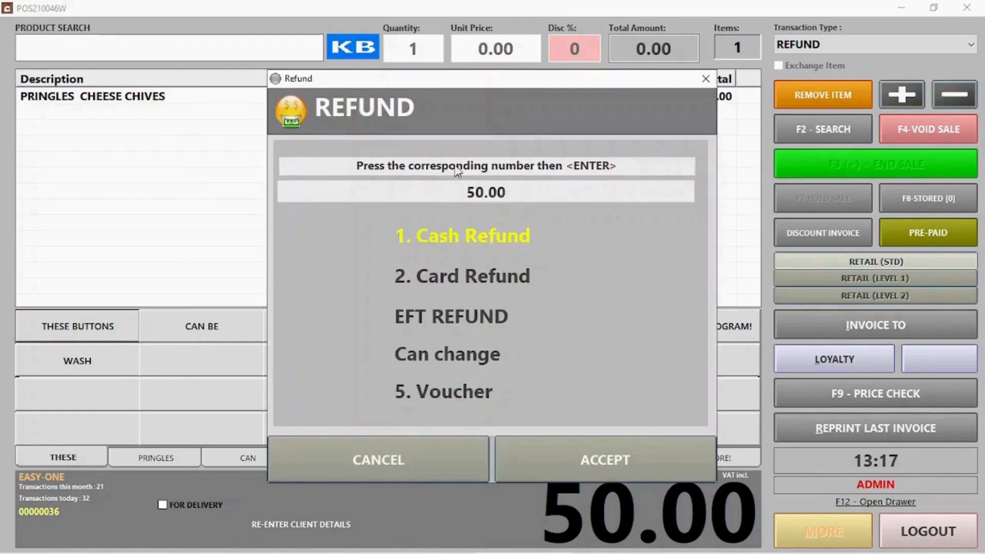
pyautogui.click(456, 281)
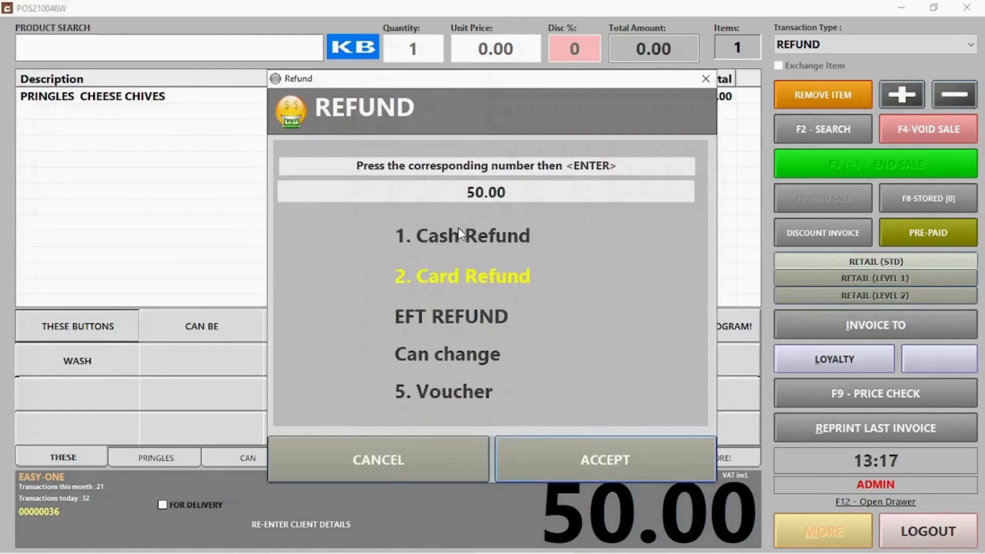
pyautogui.click(457, 227)
pyautogui.click(457, 281)
# Accept the 50.00 refund and start a new voucher with the customer's name and contact number.
pyautogui.click(587, 452)
pyautogui.click(842, 47)
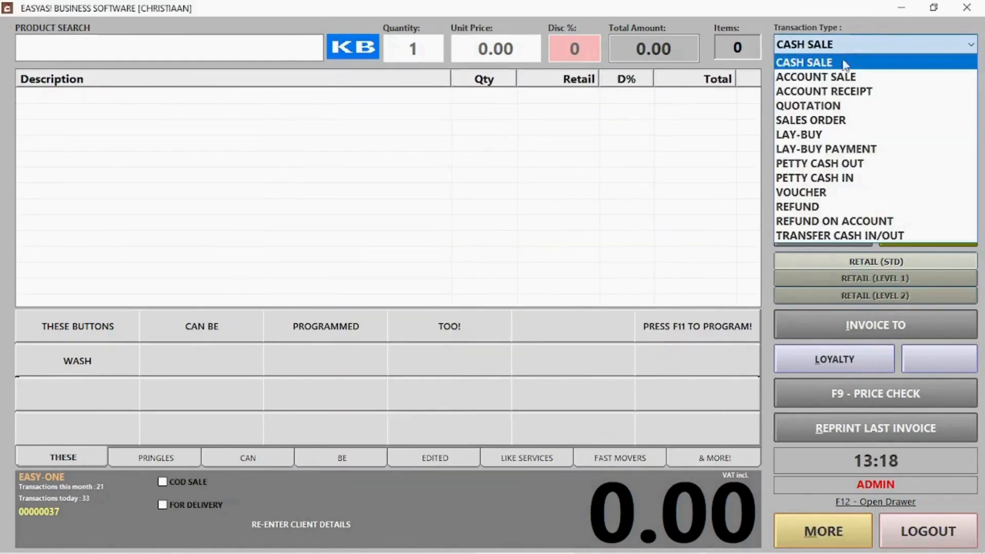
pyautogui.click(828, 193)
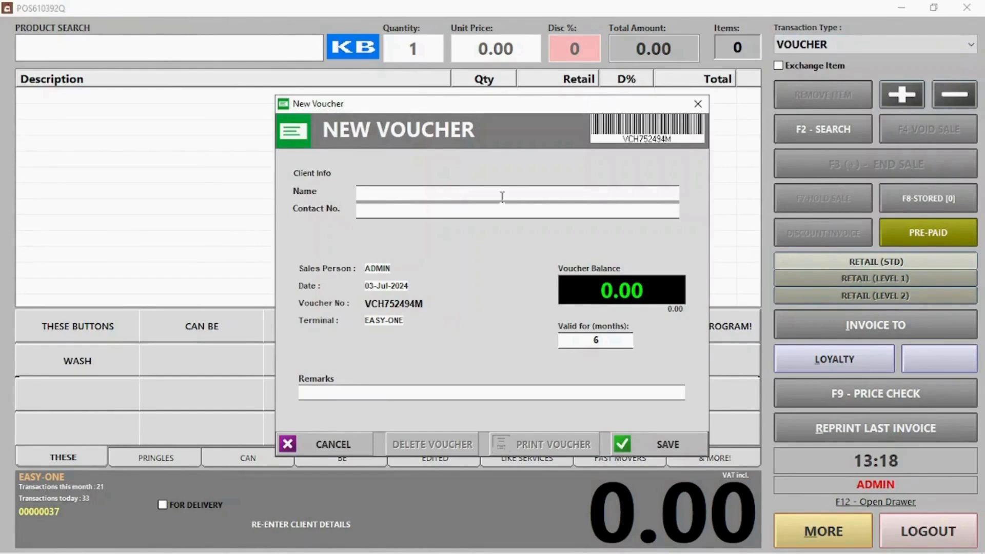
pyautogui.click(397, 193)
pyautogui.write('Jack')
pyautogui.press('Tab')
pyautogui.write('124')
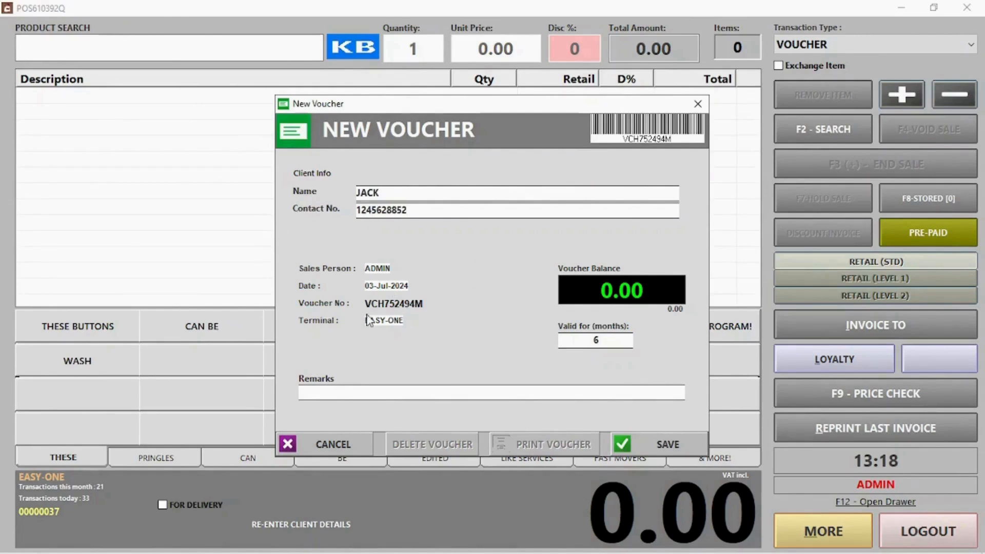
# Set the voucher balance to 100, save it, and take the 100.00 cash payment.
pyautogui.moveTo(366, 303); pyautogui.dragTo(432, 302)
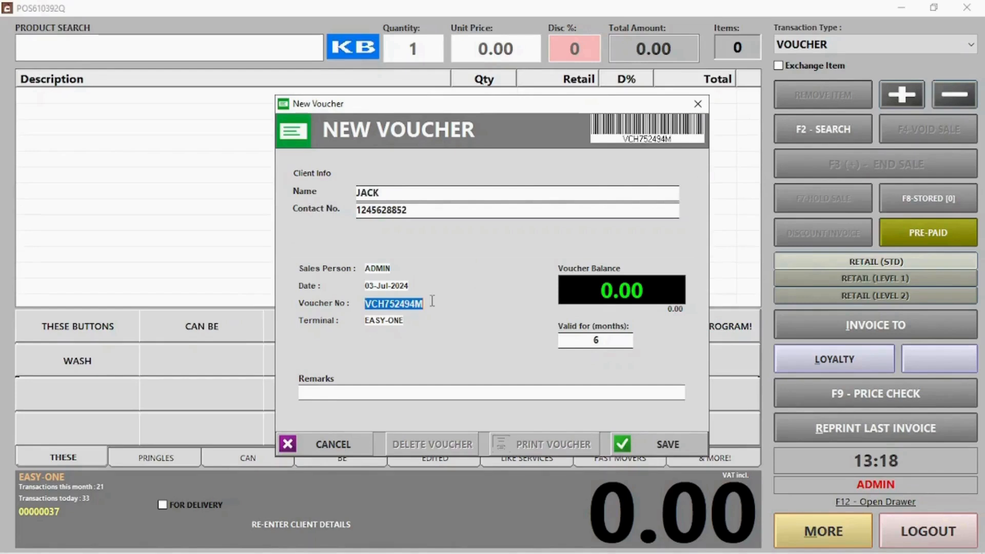
pyautogui.click(597, 296)
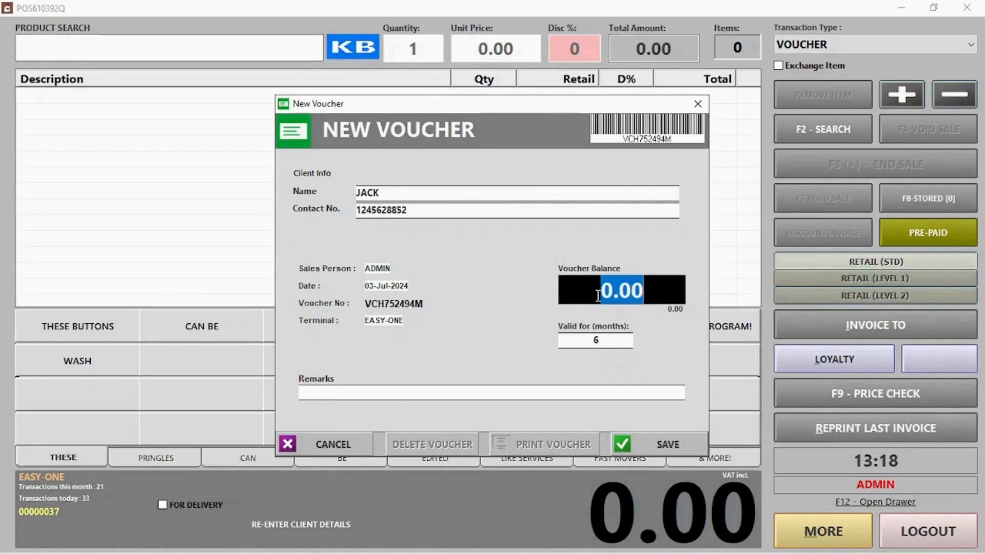
pyautogui.write('100')
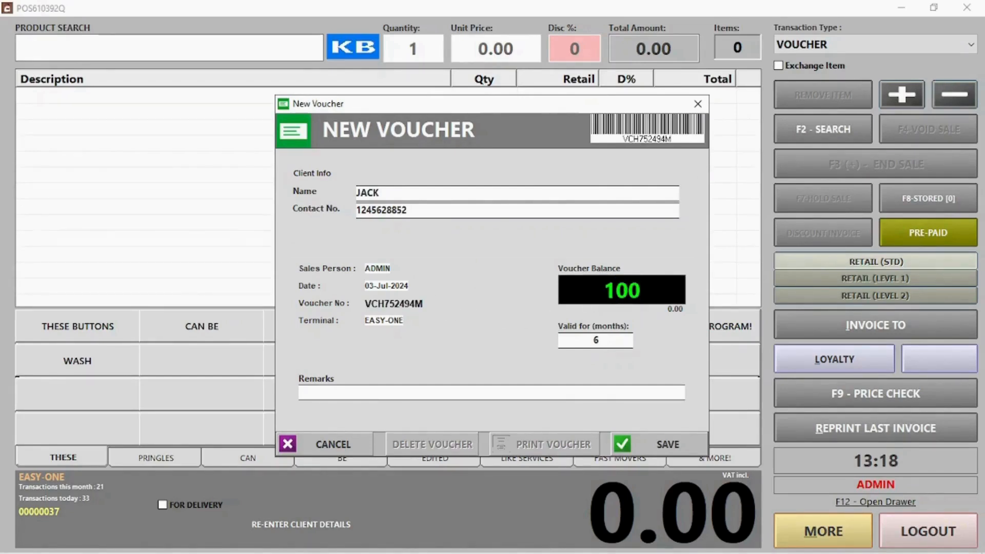
pyautogui.click(677, 445)
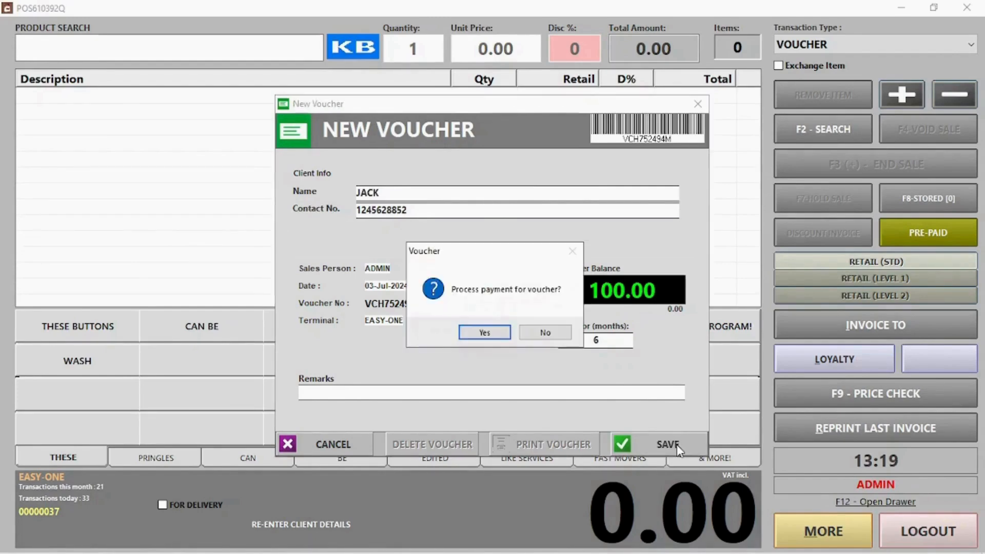
pyautogui.click(484, 333)
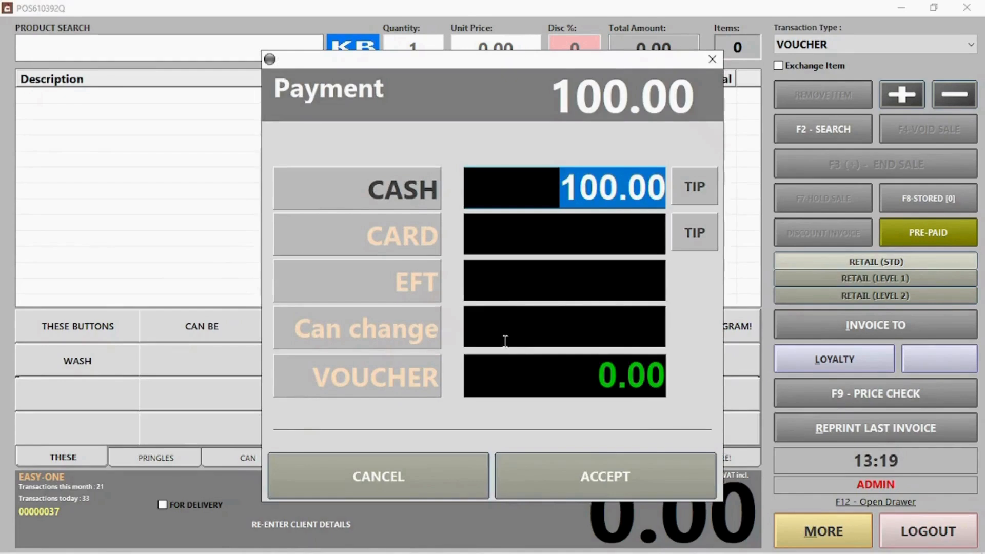
pyautogui.click(606, 479)
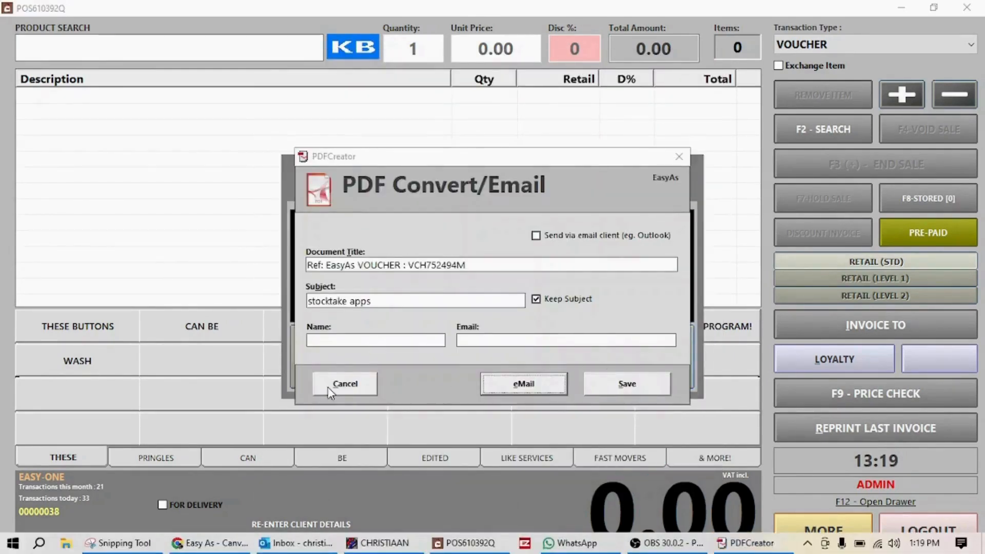
pyautogui.click(335, 386)
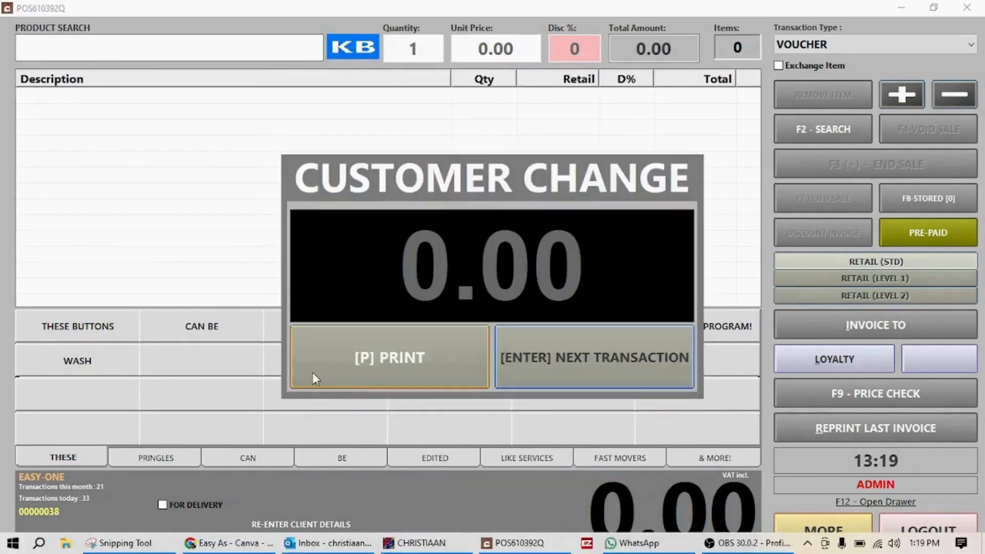
pyautogui.click(580, 364)
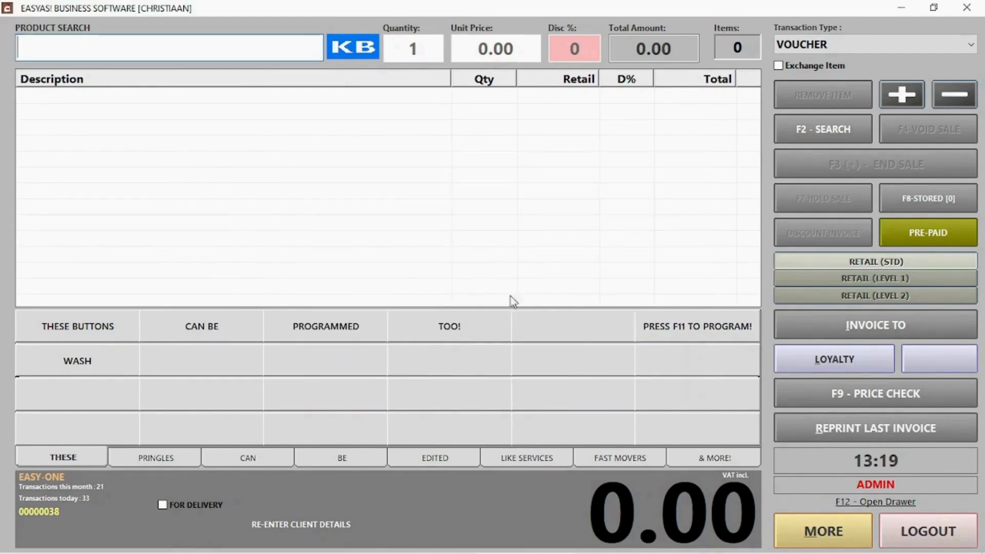
# Add PRINGLES CHEESE CHIVES and PRINGLES CHUTNEY to the sale.
pyautogui.click(169, 461)
pyautogui.click(102, 336)
pyautogui.click(175, 328)
# Pay the 100.00 total with the issued voucher's number and move to the next sale.
pyautogui.click(901, 156)
pyautogui.click(386, 381)
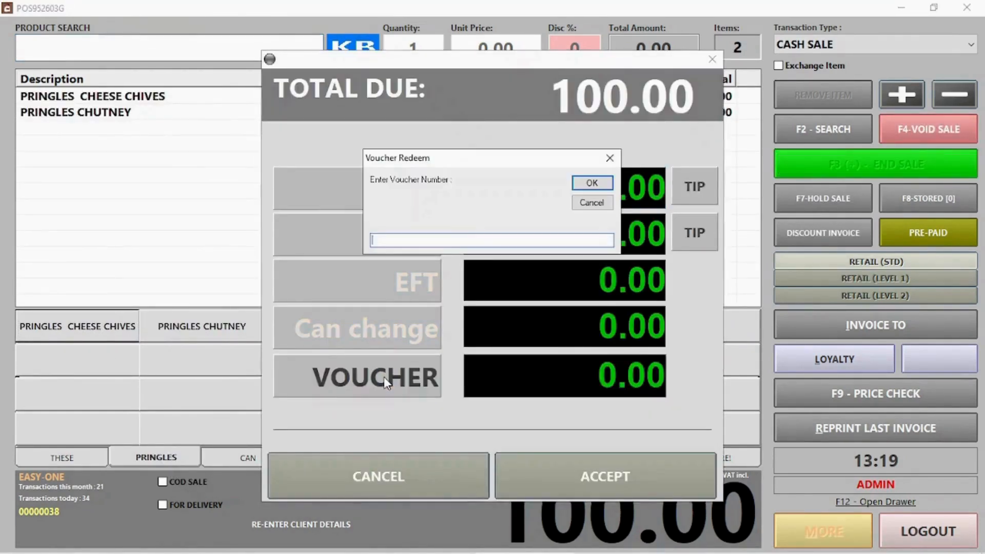
pyautogui.write('VCH752494M')
pyautogui.click(603, 188)
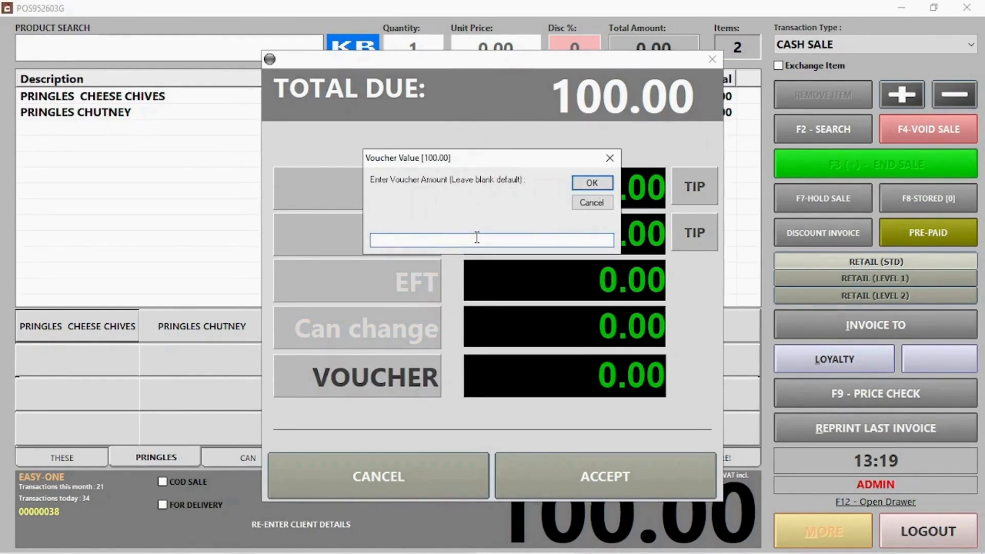
pyautogui.click(579, 189)
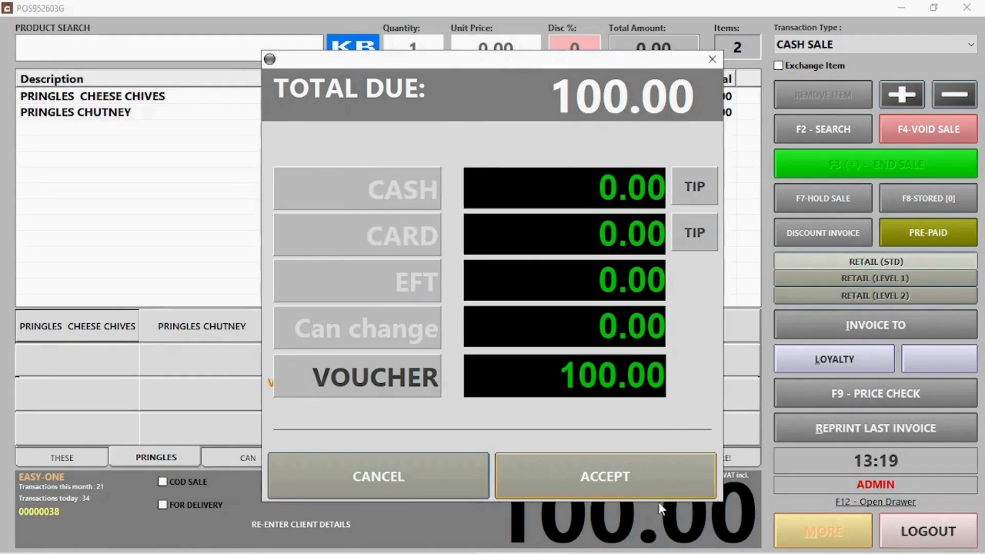
pyautogui.click(618, 490)
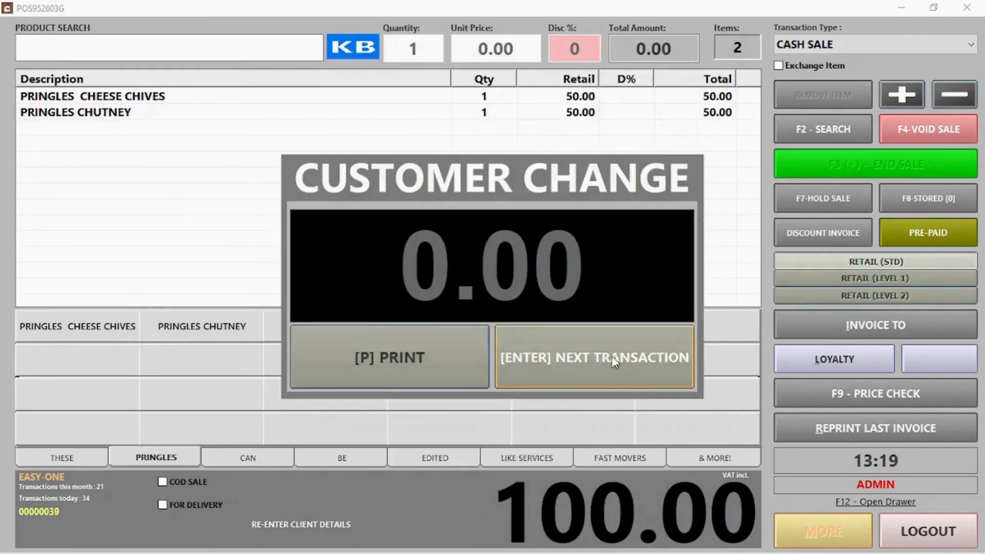
pyautogui.click(611, 356)
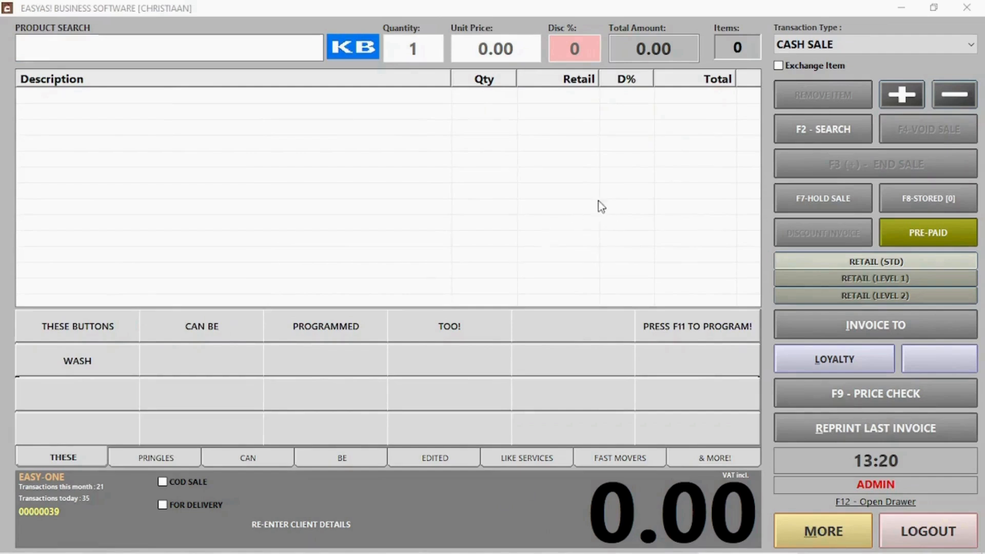
# Exchange one PRINGLES CHEESE CHIVES for PRINGLES CHUTNEY at a 0.00 total.
pyautogui.click(810, 68)
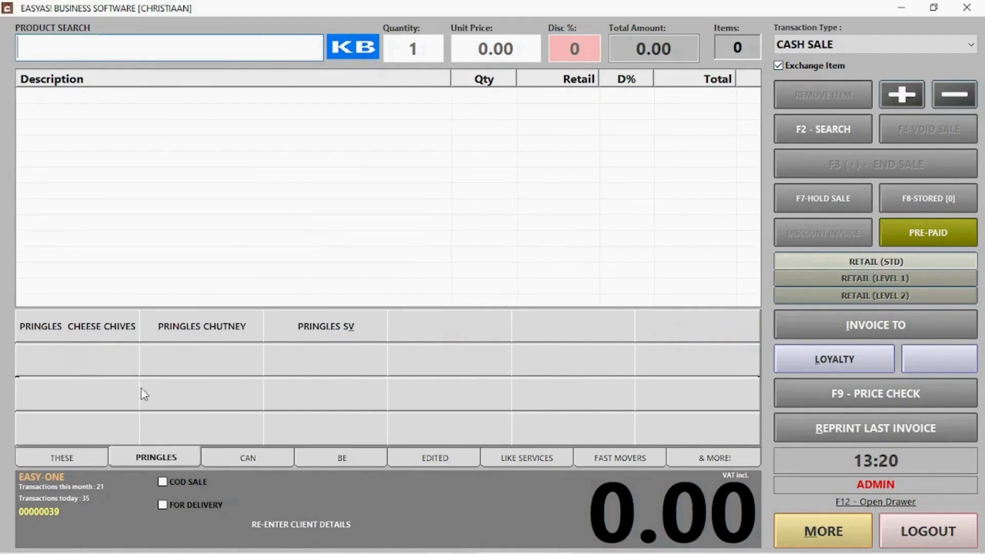
pyautogui.click(104, 327)
pyautogui.click(208, 328)
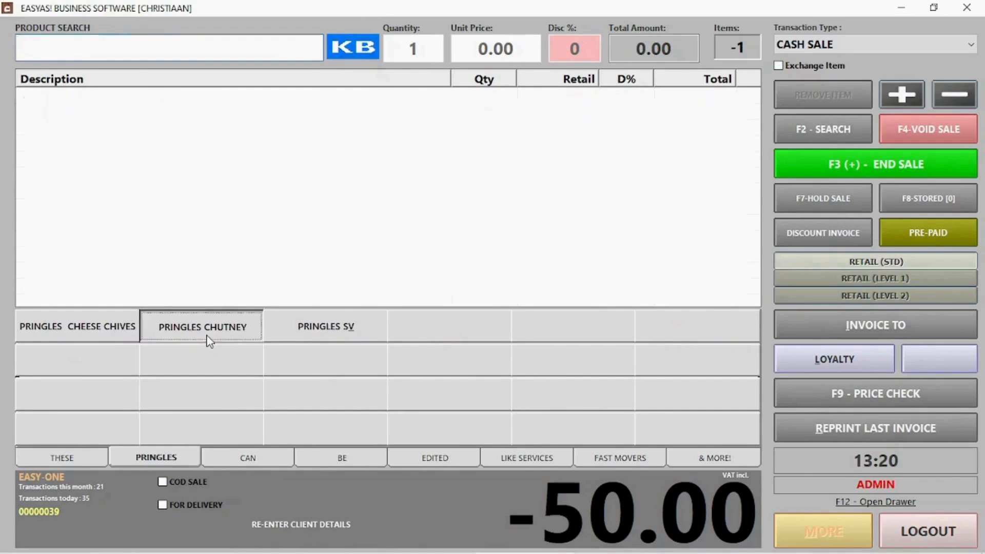
pyautogui.click(854, 163)
pyautogui.click(606, 481)
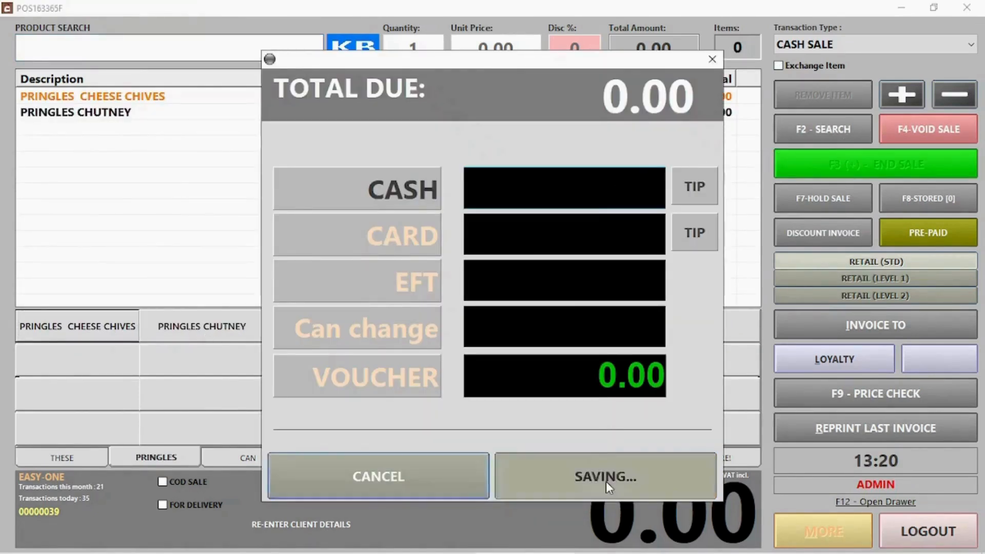
pyautogui.click(605, 365)
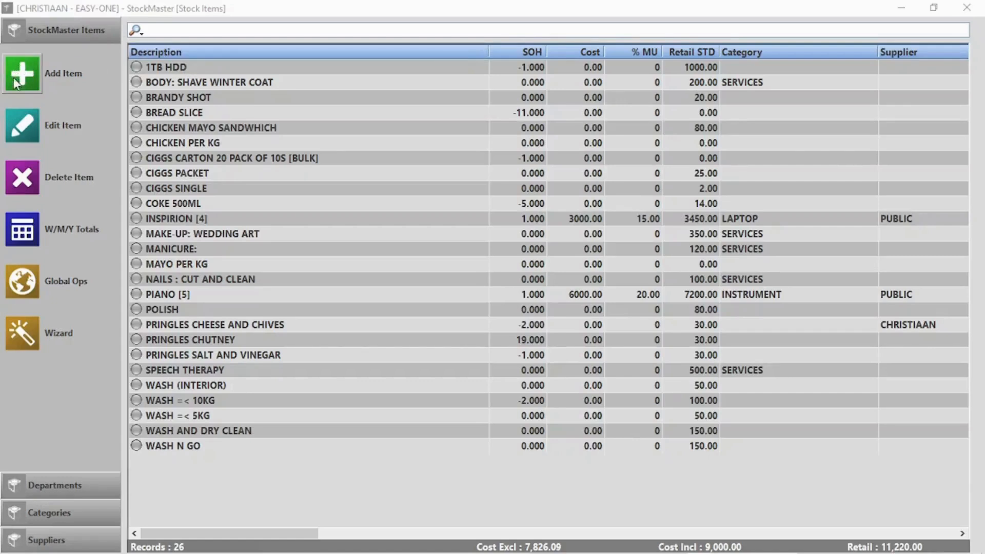
# Start a barcoded item 'Coke 1l' in Cold drinks, supplier Coco Cola, department Beverages.
pyautogui.click(23, 73)
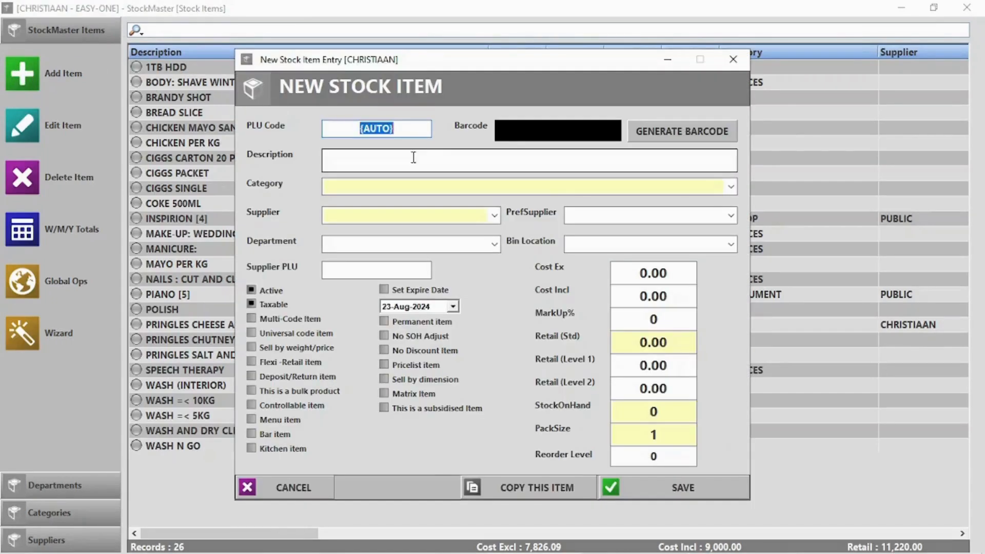
pyautogui.click(659, 135)
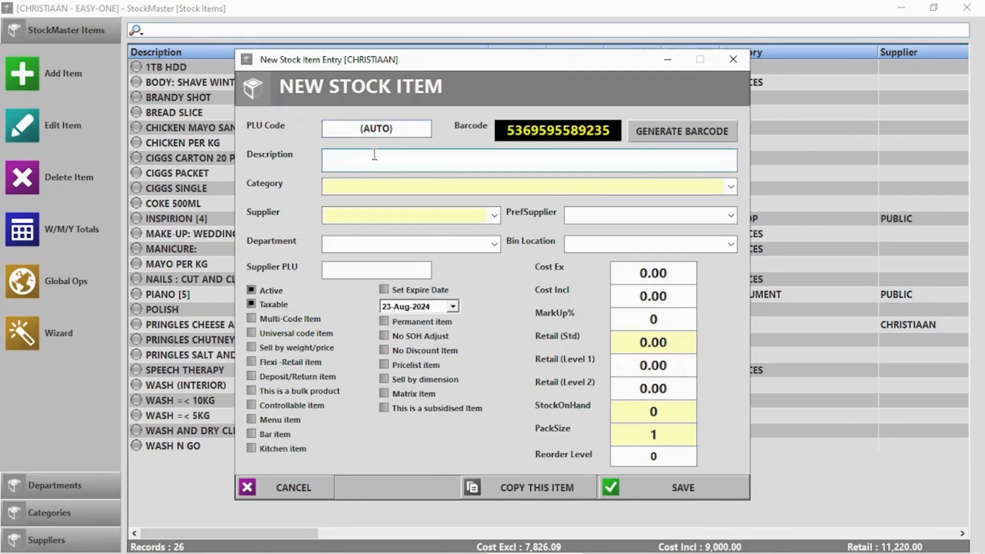
pyautogui.write('Coke 1l')
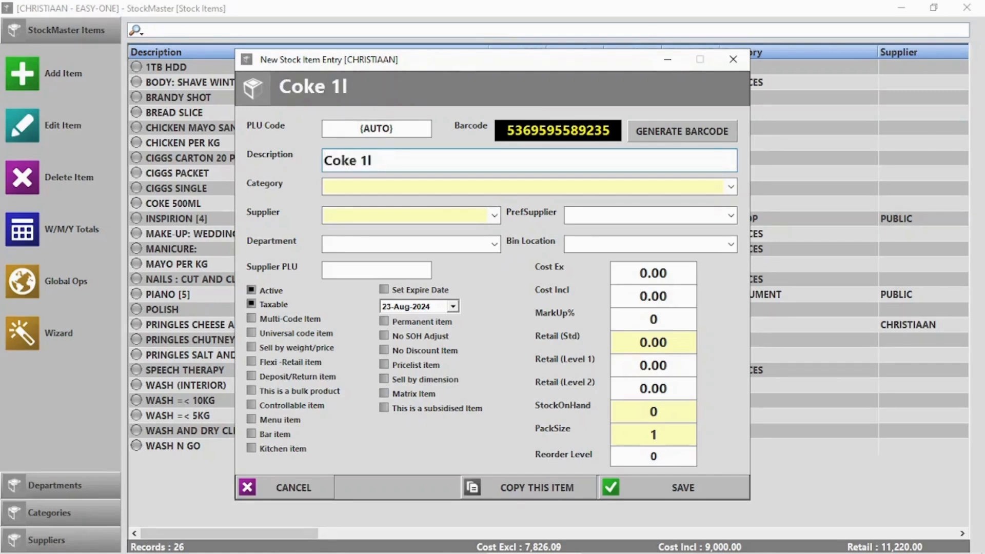
pyautogui.press('Return')
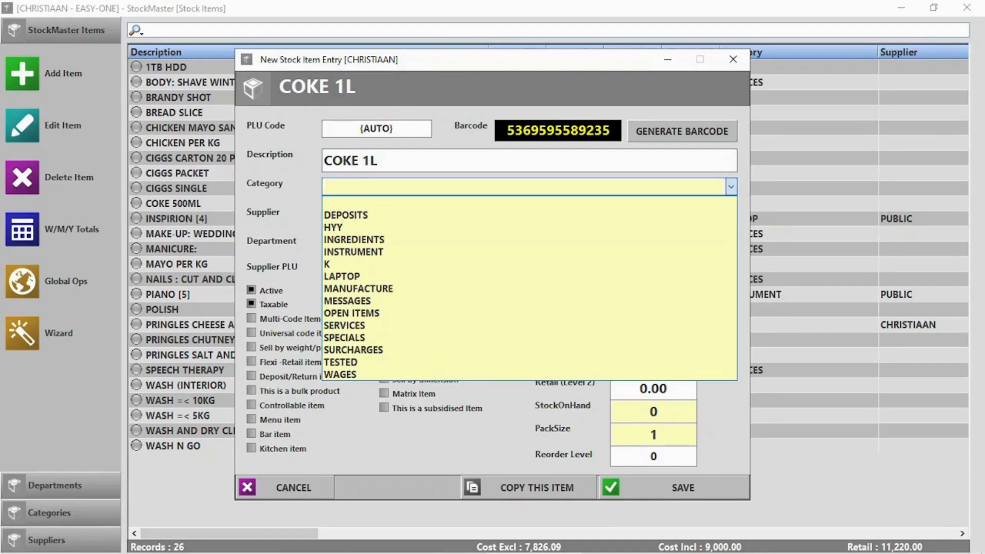
pyautogui.write('Cold drinks')
pyautogui.press('Return')
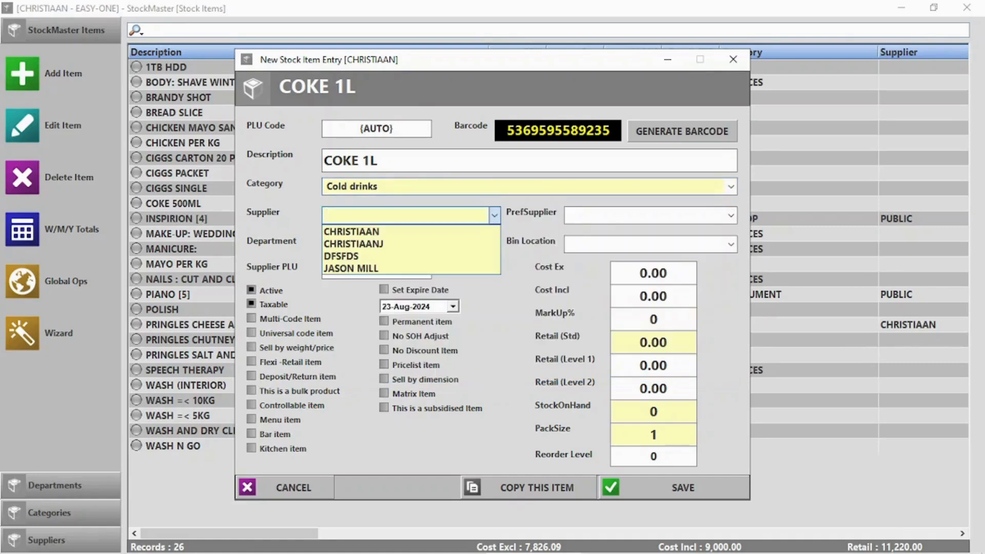
pyautogui.write('Coco Cola')
pyautogui.click(398, 323)
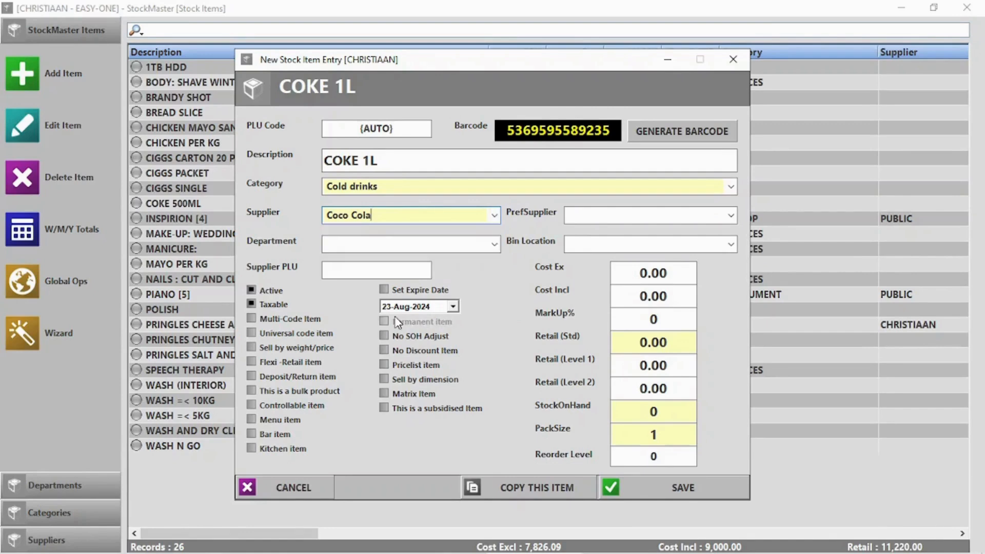
pyautogui.click(374, 241)
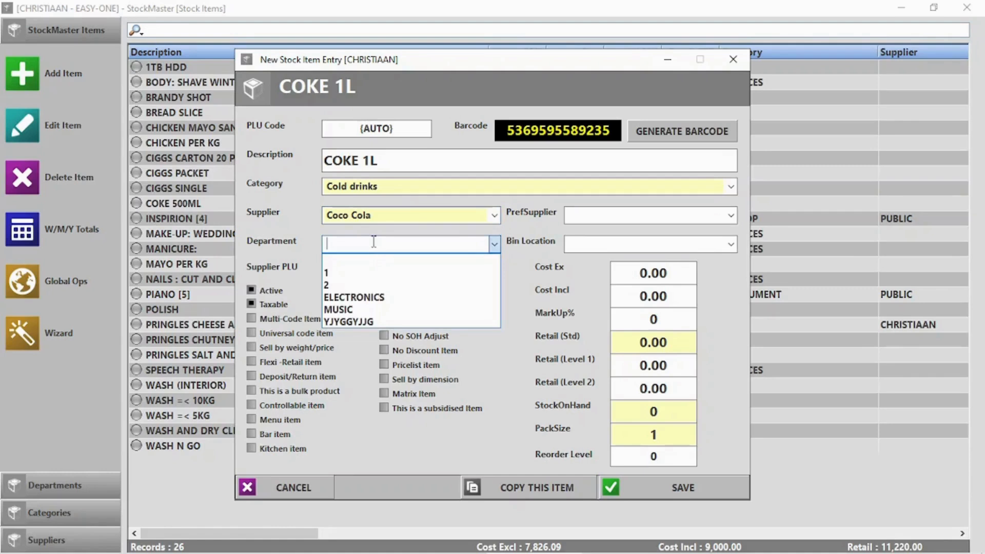
pyautogui.write('Bevragese')
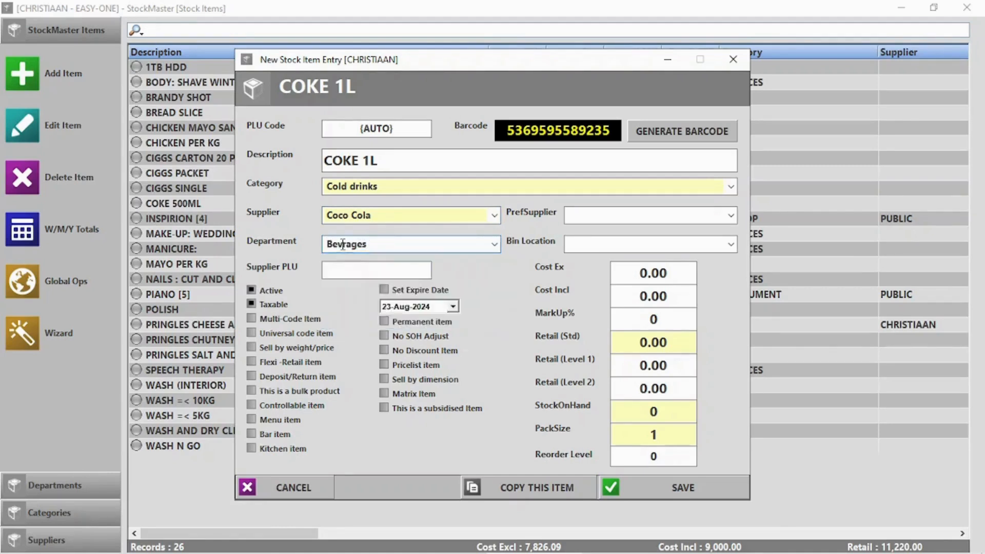
pyautogui.press('BackSpace')
pyautogui.press('BackSpace')
pyautogui.press('BackSpace')
pyautogui.press('BackSpace')
pyautogui.press('BackSpace')
pyautogui.write('e')
# Give COKE 1L cost 14, markup 15%, stock on hand 20, and save it.
pyautogui.click(652, 280)
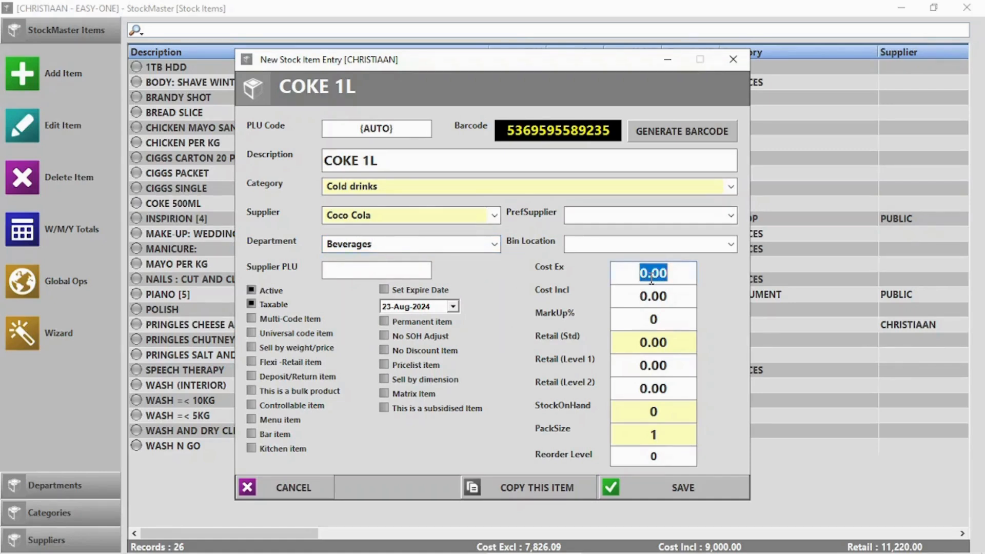
pyautogui.write('14')
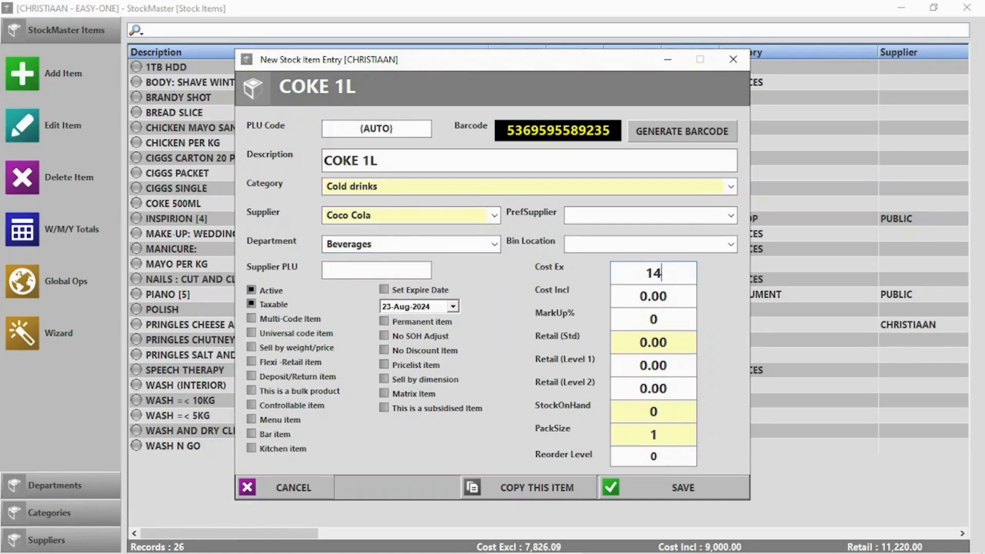
pyautogui.click(650, 319)
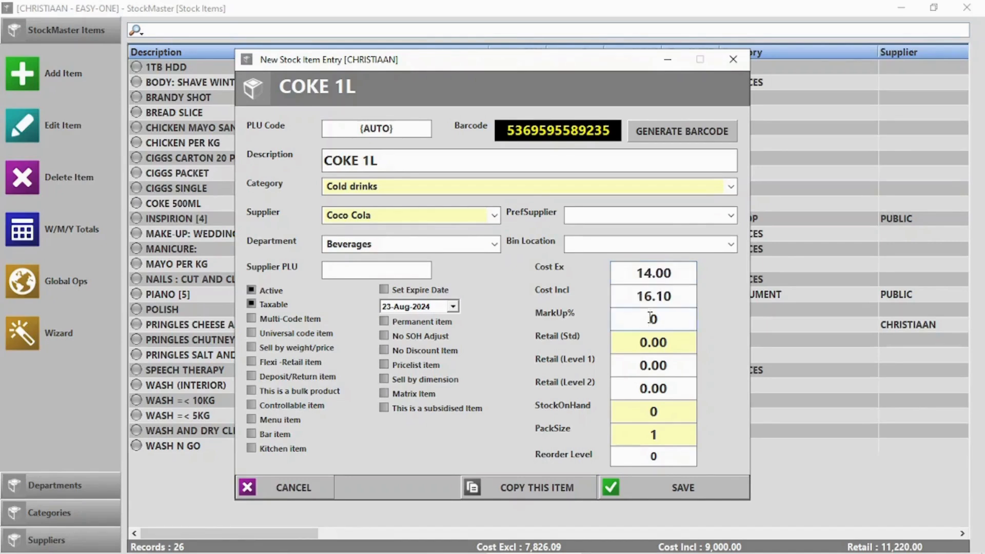
pyautogui.doubleClick(649, 318)
pyautogui.write('15')
pyautogui.doubleClick(665, 410)
pyautogui.write('20')
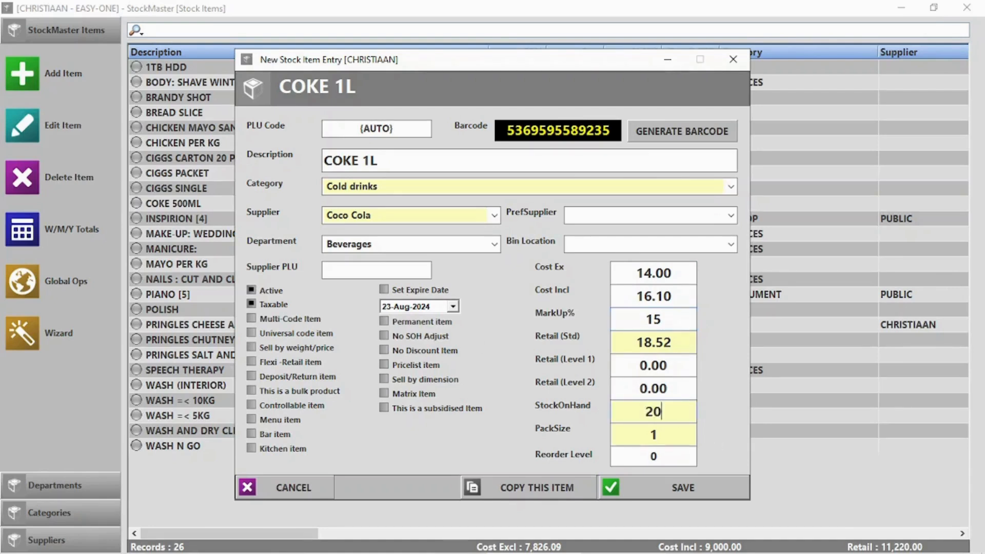
pyautogui.click(680, 493)
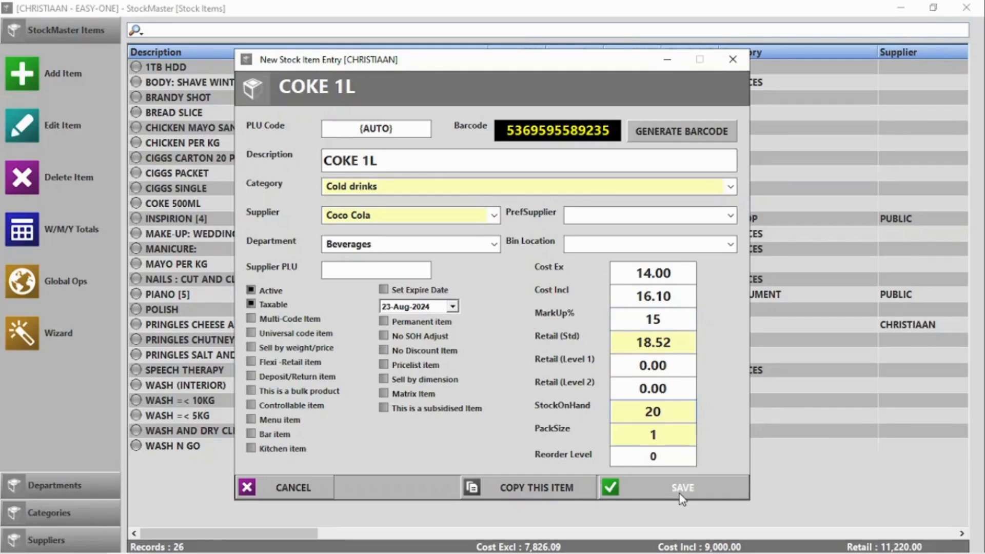
pyautogui.click(680, 495)
# Start item 0015 'Pork Per KG' with category PORK and department MEAT.
pyautogui.click(33, 72)
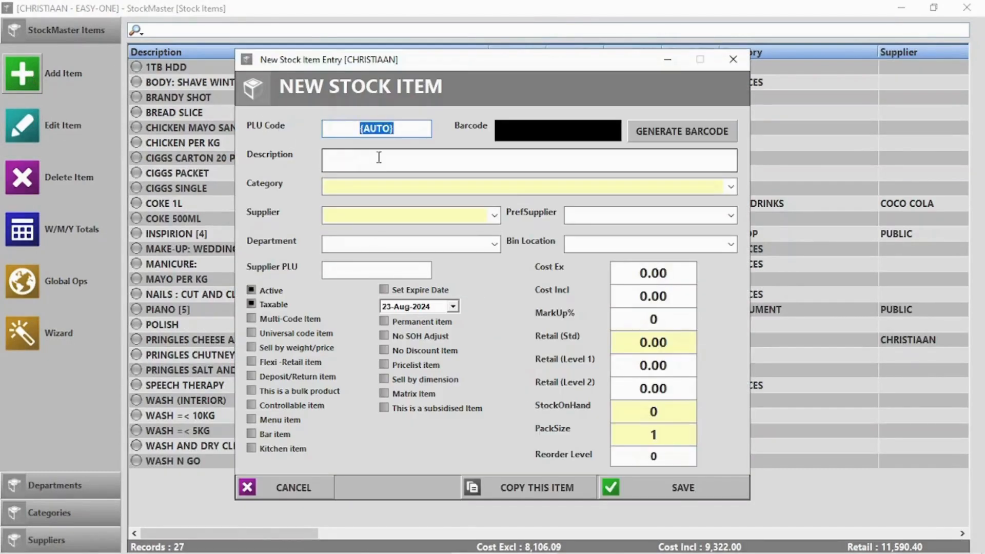
pyautogui.write('0015')
pyautogui.click(409, 165)
pyautogui.write('P')
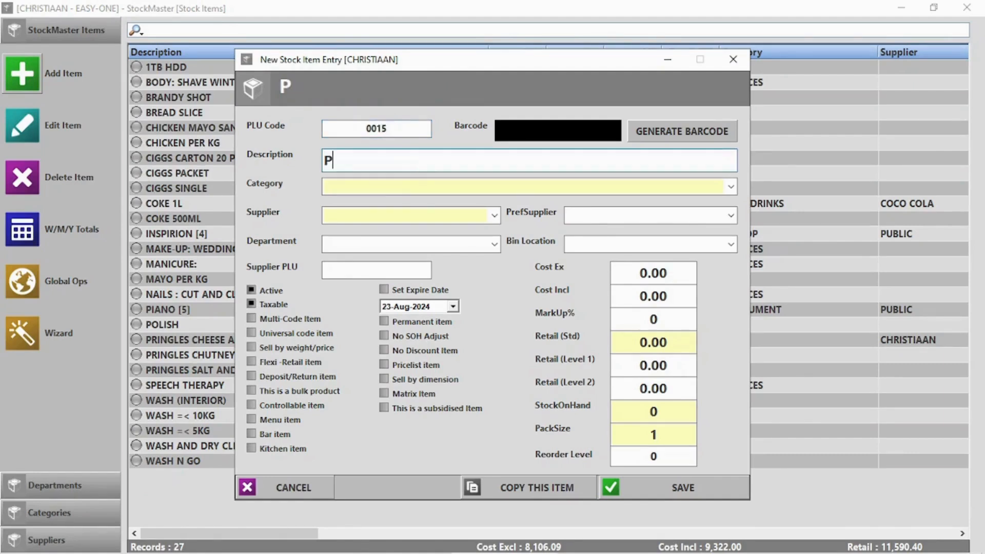
pyautogui.write('ork Per KG')
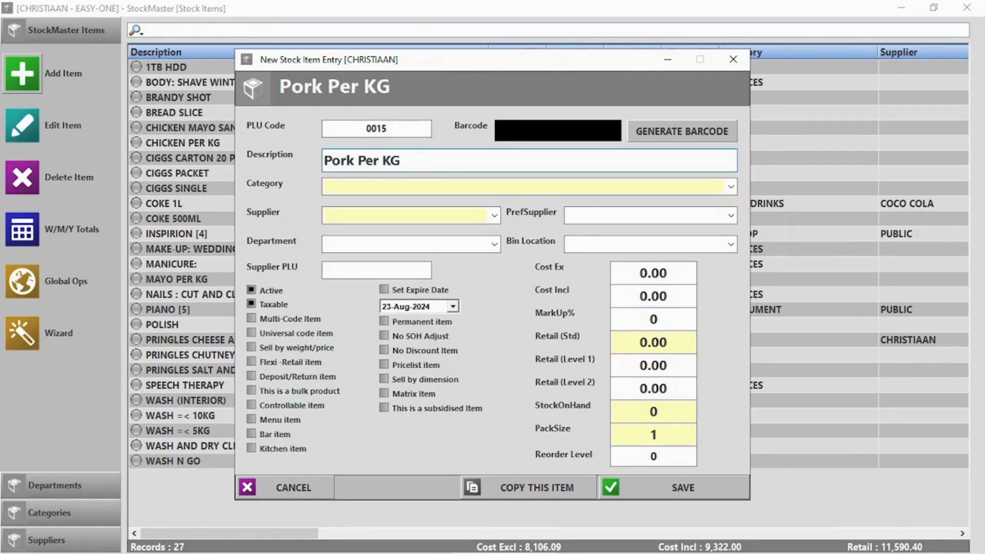
pyautogui.click(426, 185)
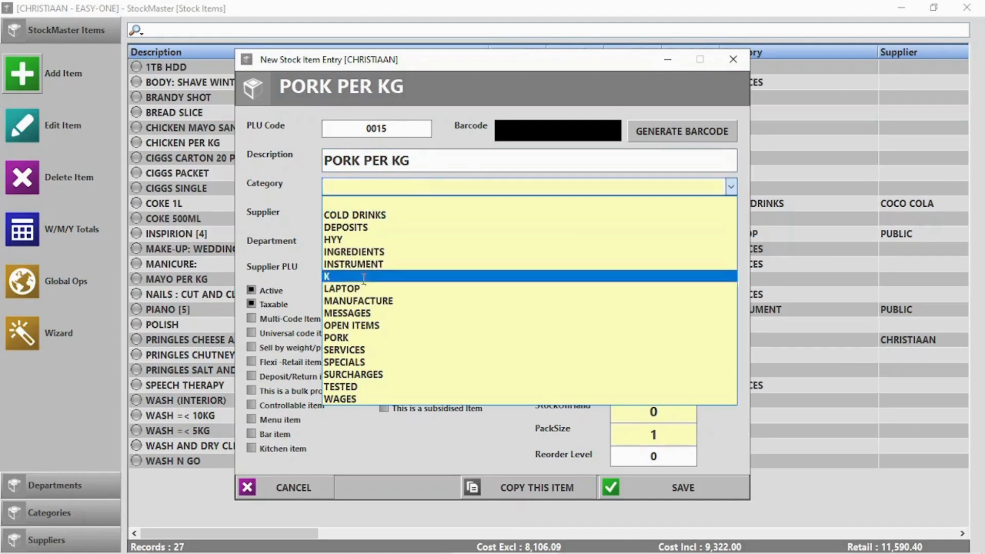
pyautogui.click(364, 337)
pyautogui.click(367, 212)
pyautogui.click(368, 211)
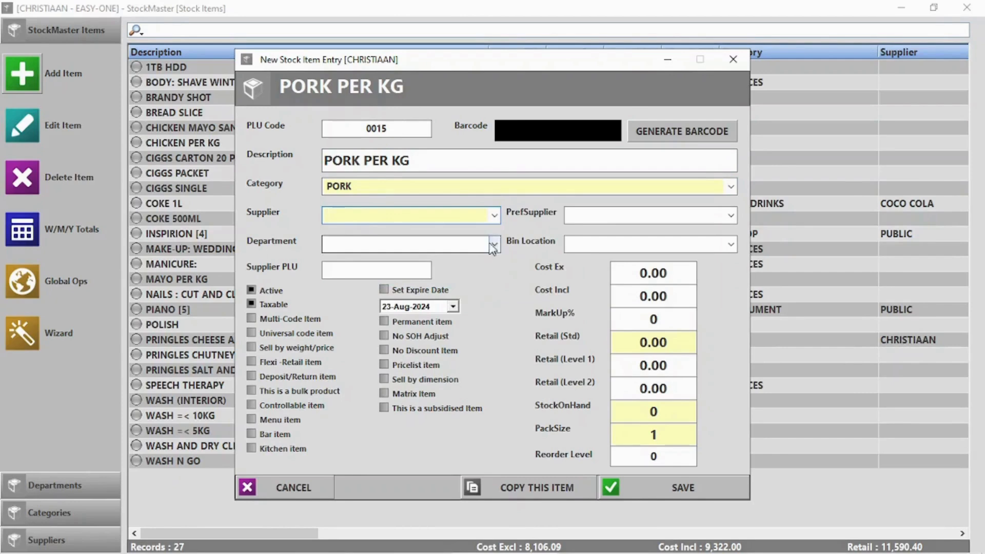
pyautogui.click(494, 244)
pyautogui.click(392, 322)
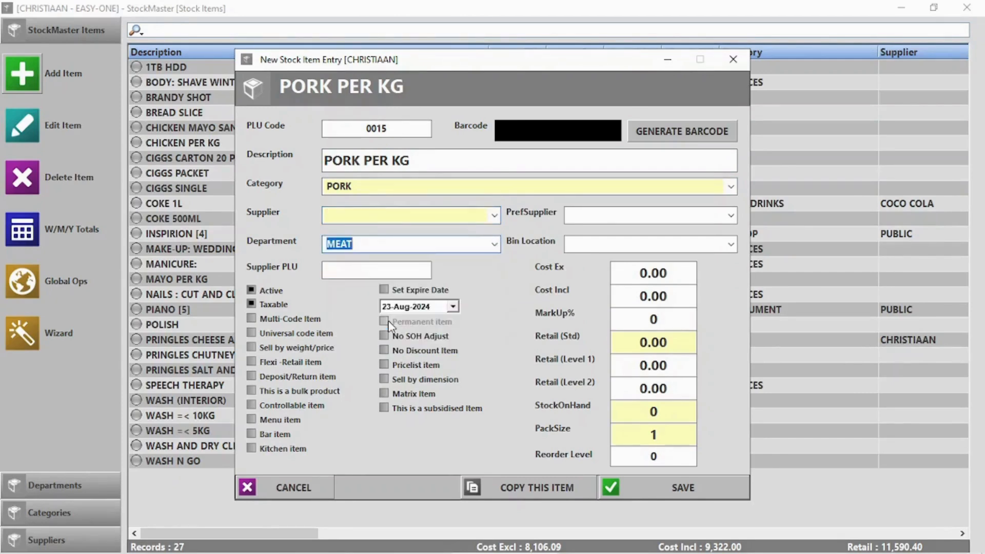
# Set cost 50 and retail 95, mark it sold by weight, and save.
pyautogui.click(654, 268)
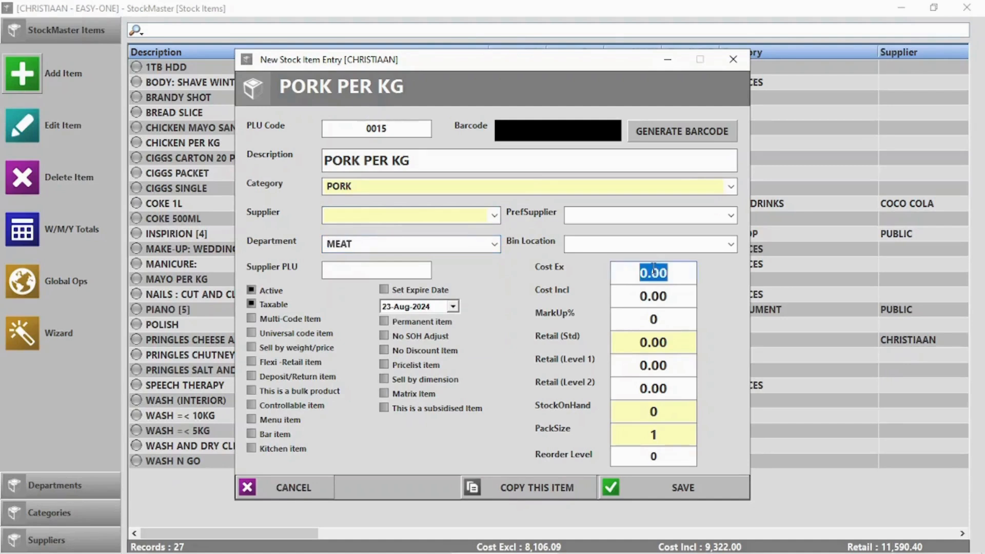
pyautogui.write('50')
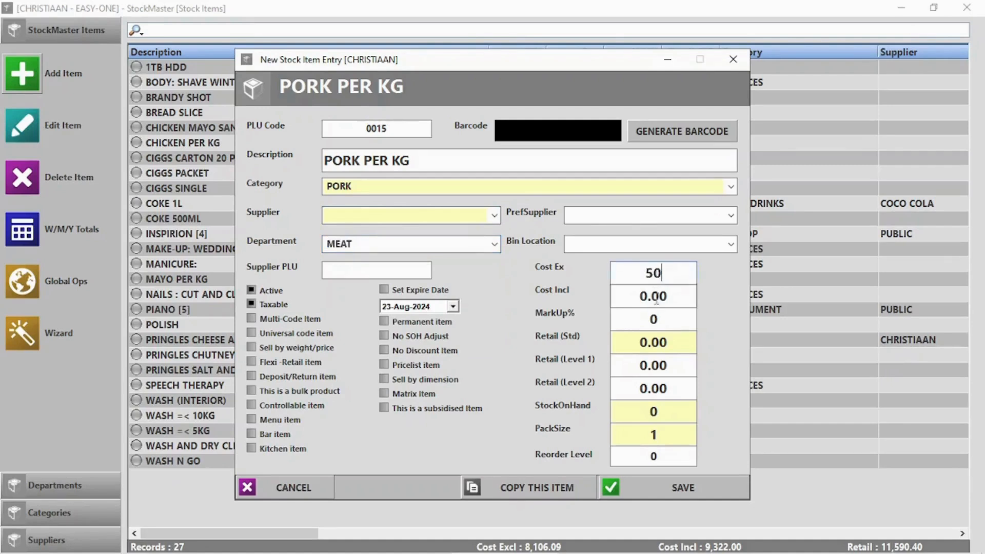
pyautogui.click(656, 342)
pyautogui.write('95')
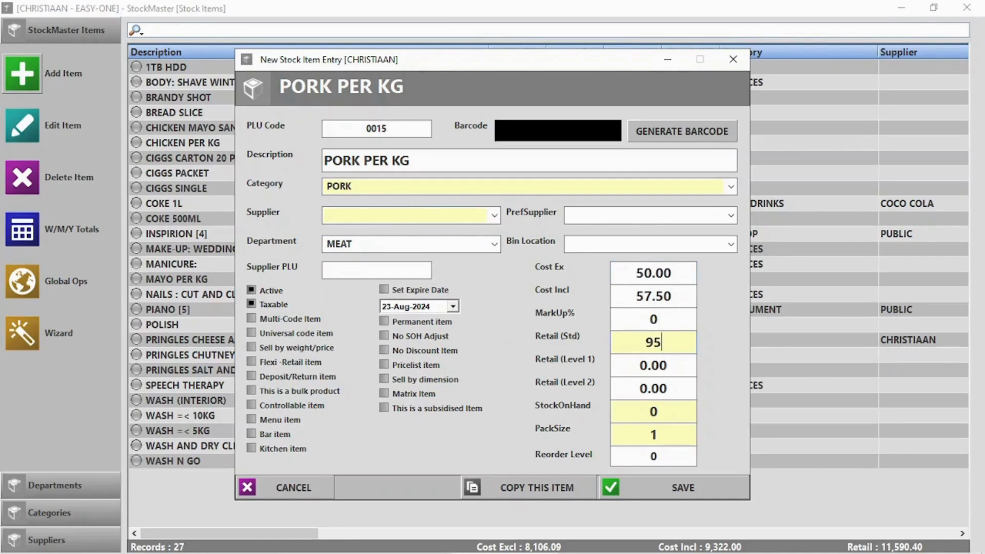
pyautogui.click(264, 348)
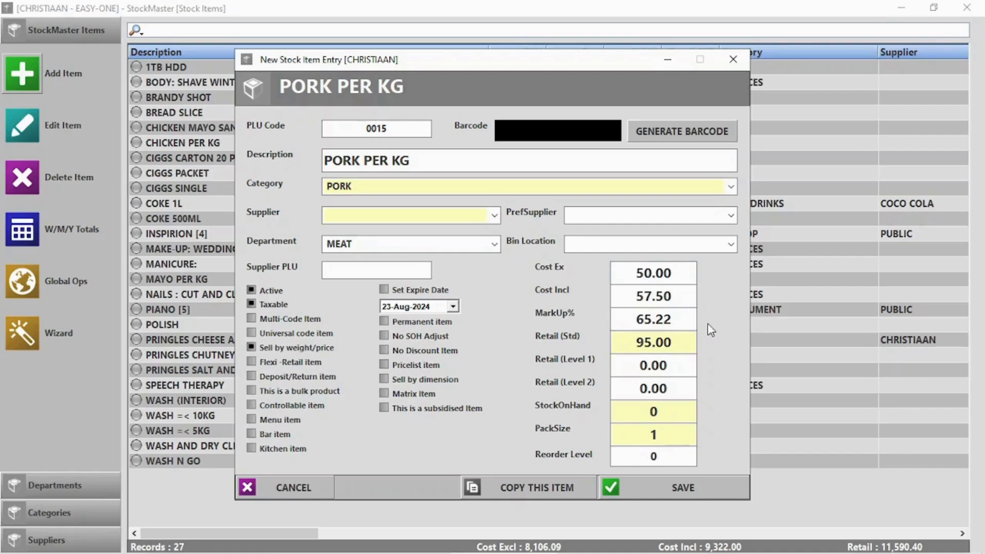
pyautogui.click(692, 492)
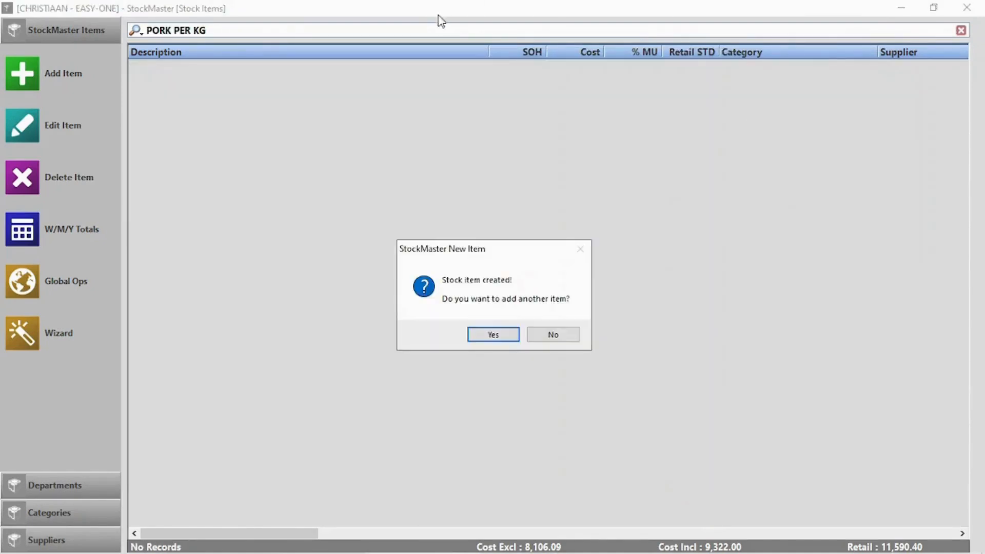
pyautogui.click(561, 337)
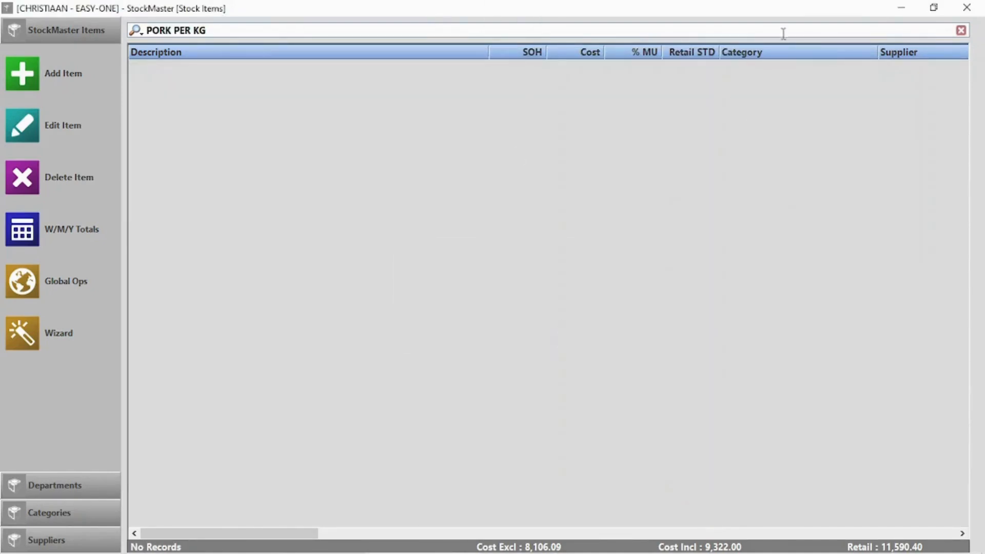
pyautogui.click(965, 6)
pyautogui.click(321, 135)
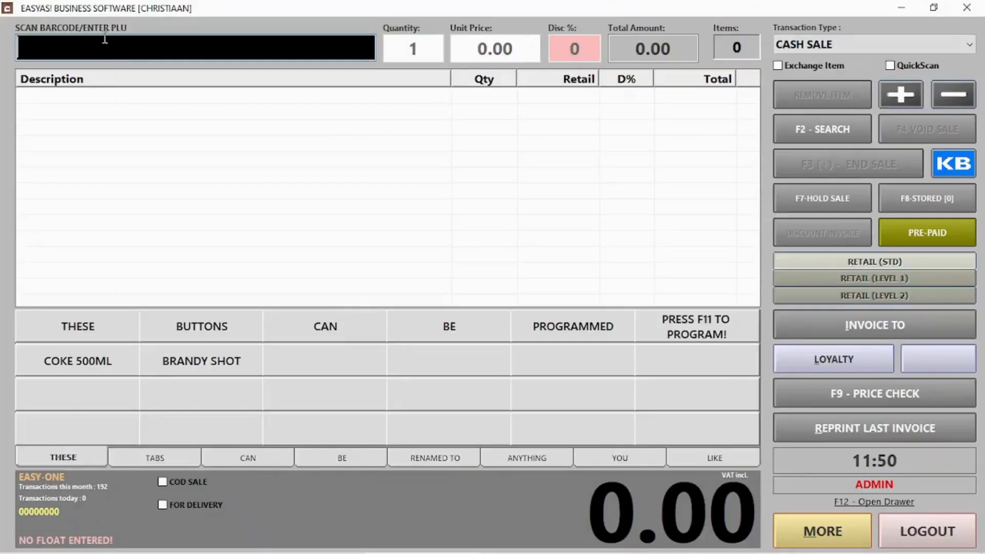
pyautogui.write('2000150069960')
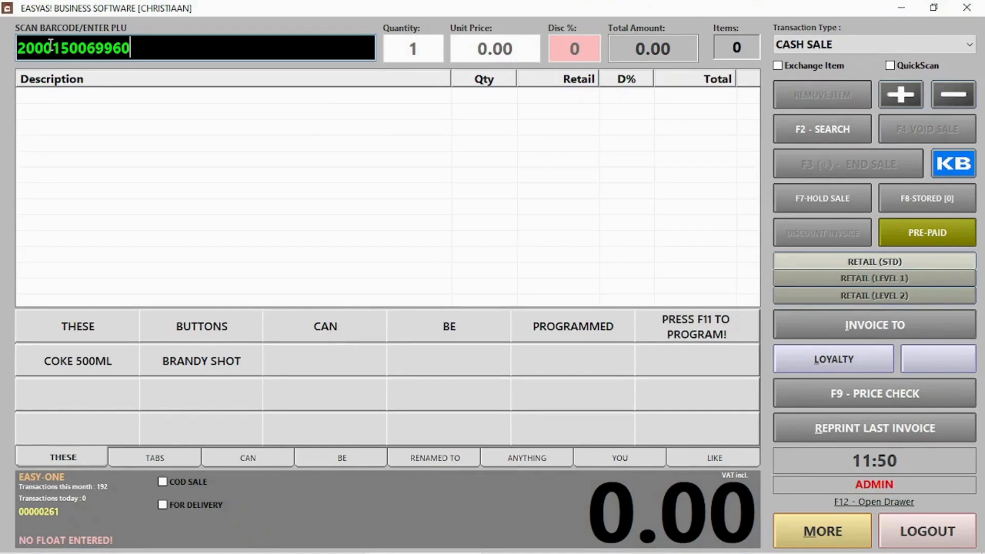
pyautogui.moveTo(36, 46); pyautogui.dragTo(123, 44)
pyautogui.click(151, 43)
pyautogui.press('Return')
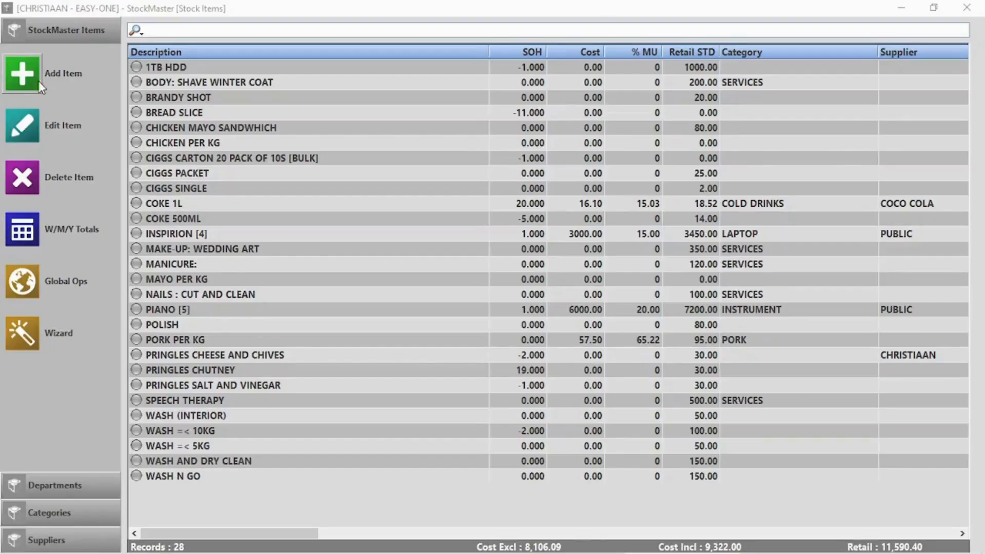
# Enter new item 'Loose Sweets' with No SOH Adjust ticked and retail price 5.00.
pyautogui.click(33, 75)
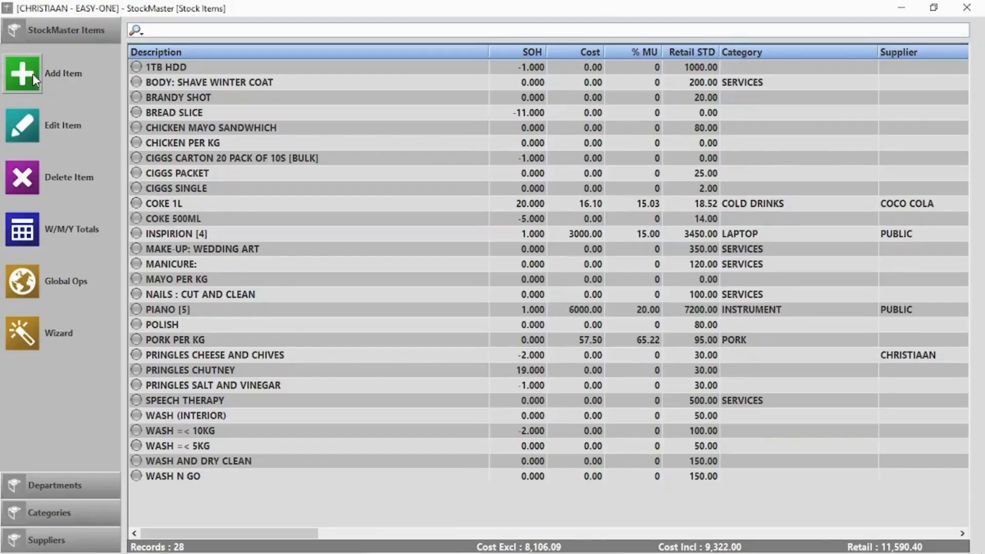
pyautogui.click(403, 165)
pyautogui.write('L')
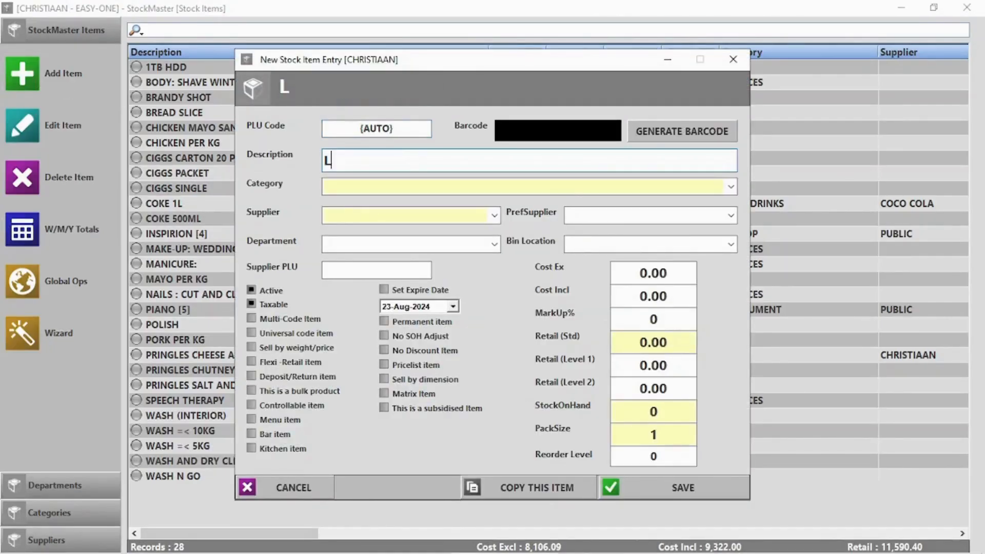
pyautogui.write('oose Sweets')
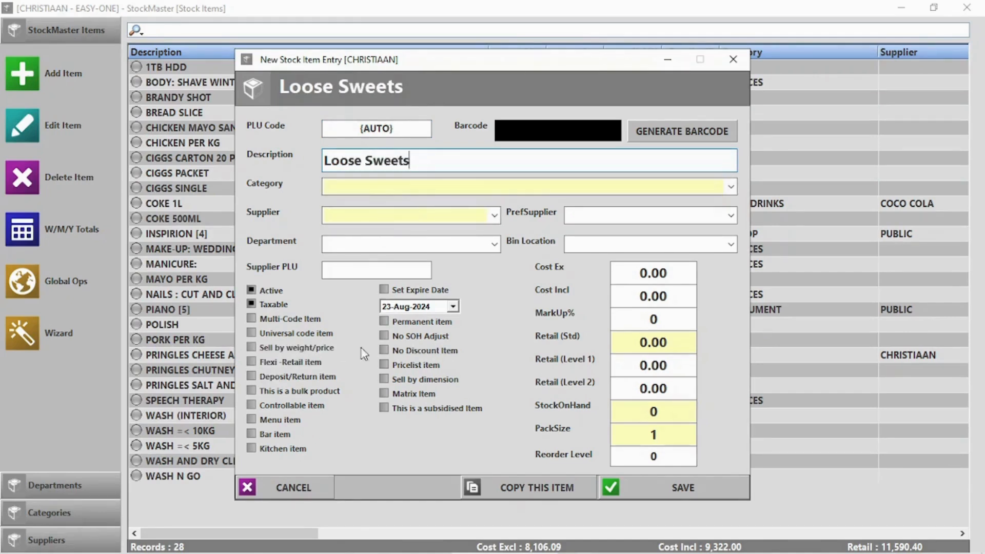
pyautogui.click(428, 339)
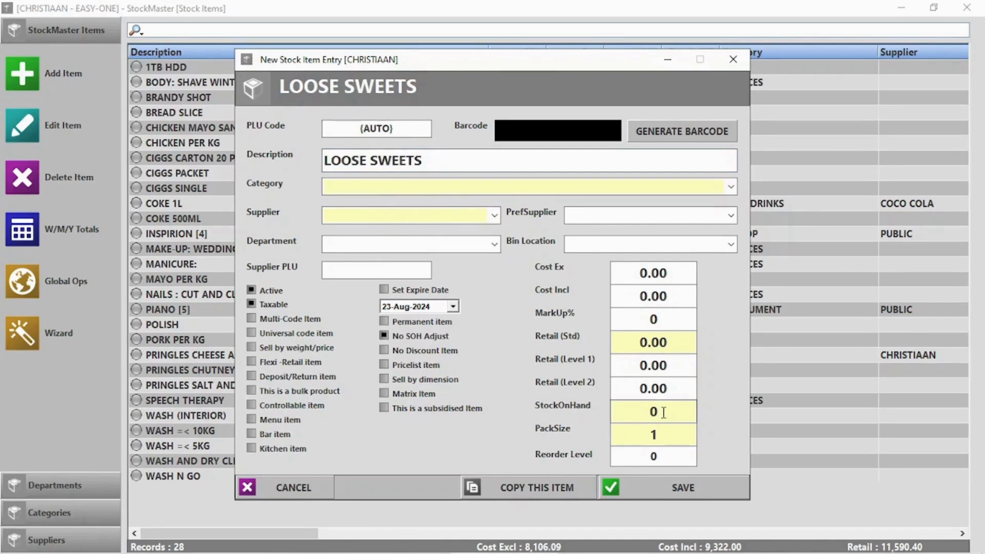
pyautogui.click(639, 339)
pyautogui.write('5')
pyautogui.press('Delete')
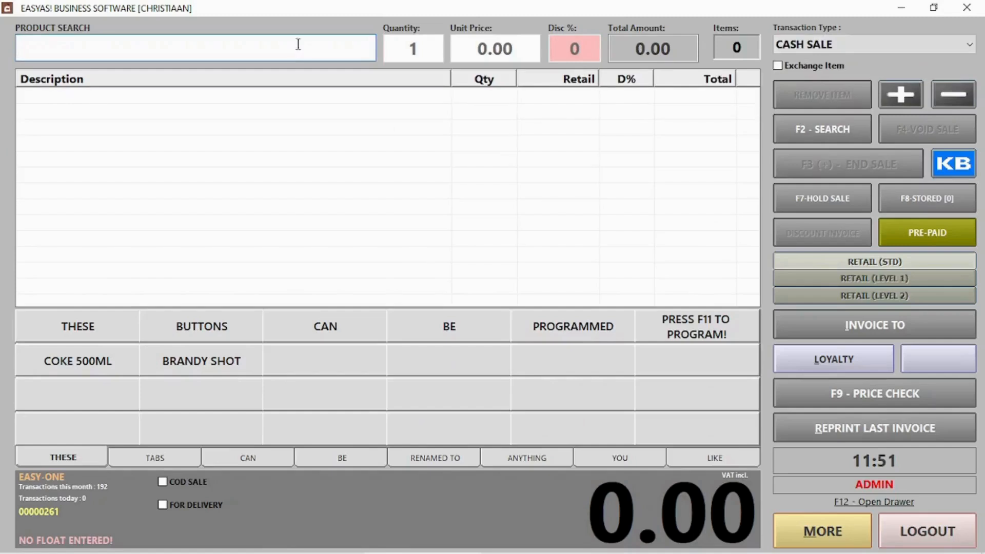
# Sell 20 LOOSE SWEETS for 100.00.
pyautogui.write('loose')
pyautogui.press('Return')
pyautogui.doubleClick(99, 101)
pyautogui.write('20')
pyautogui.press('Return')
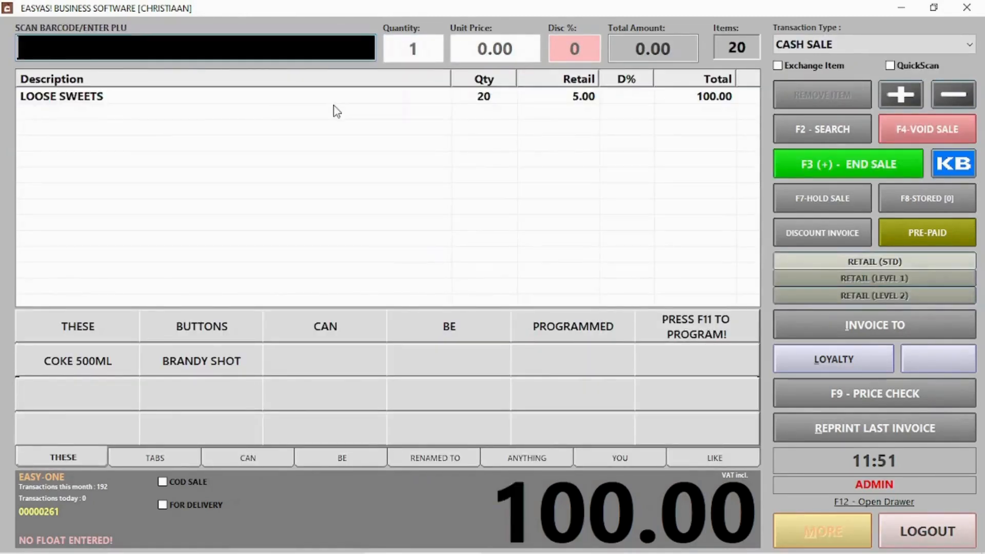
pyautogui.click(814, 159)
pyautogui.click(638, 490)
# Close the sale, log out of the point of sale and open the stock items list.
pyautogui.click(590, 364)
pyautogui.click(899, 523)
pyautogui.click(636, 140)
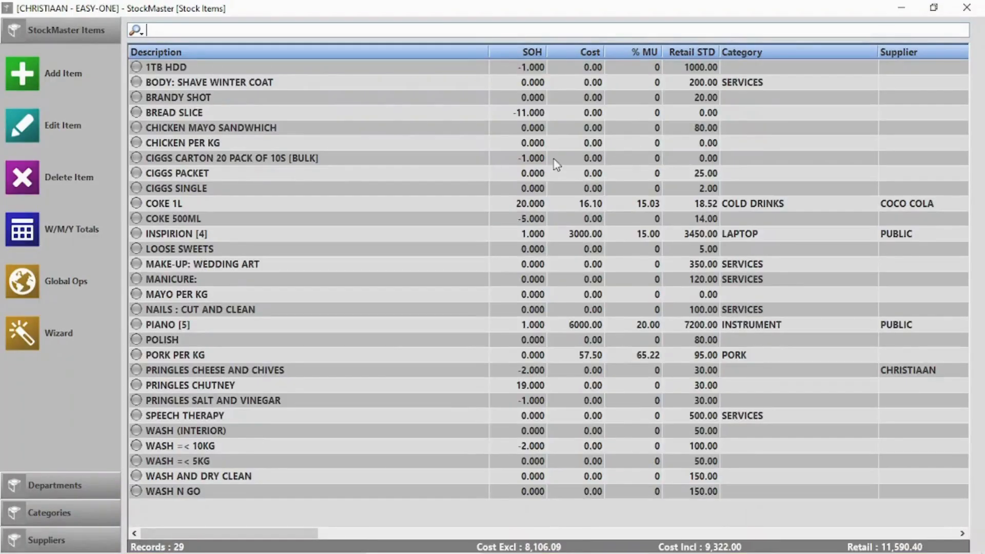
# Check the LOOSE SWEETS and COKE 500ML entries in the stock list.
pyautogui.click(196, 253)
pyautogui.click(530, 220)
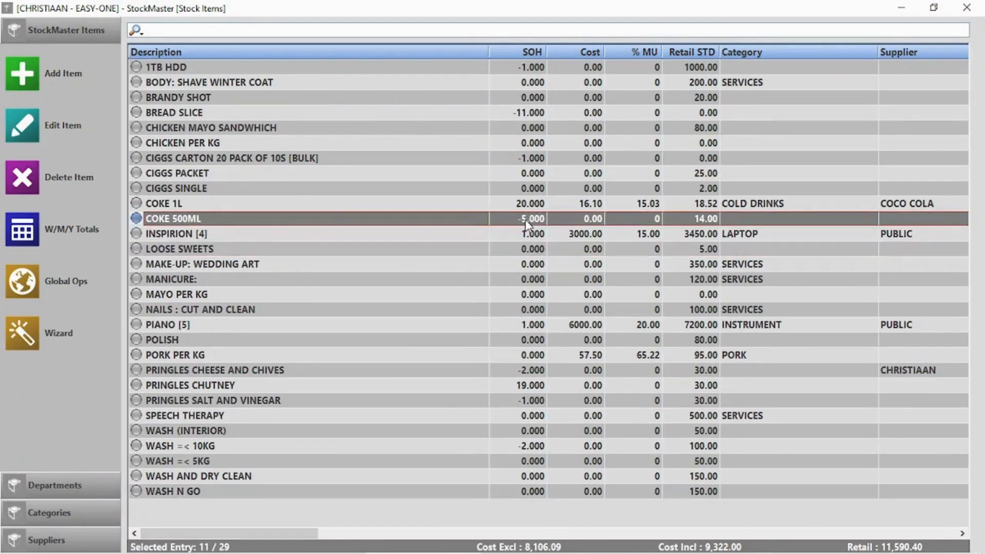
pyautogui.click(502, 251)
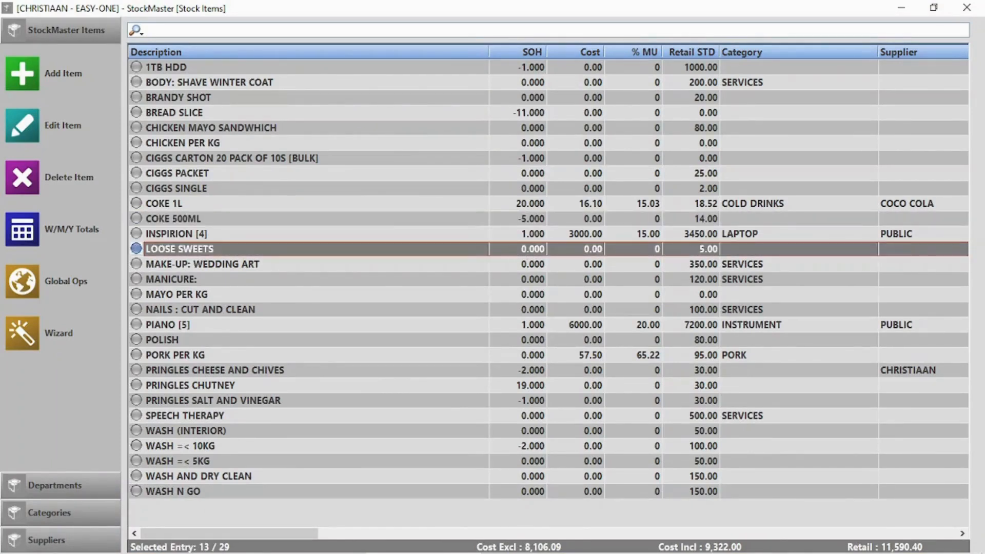
# Save 'Glass coke Bottle Return' as a deposit/return item with retail 10.00.
pyautogui.click(21, 75)
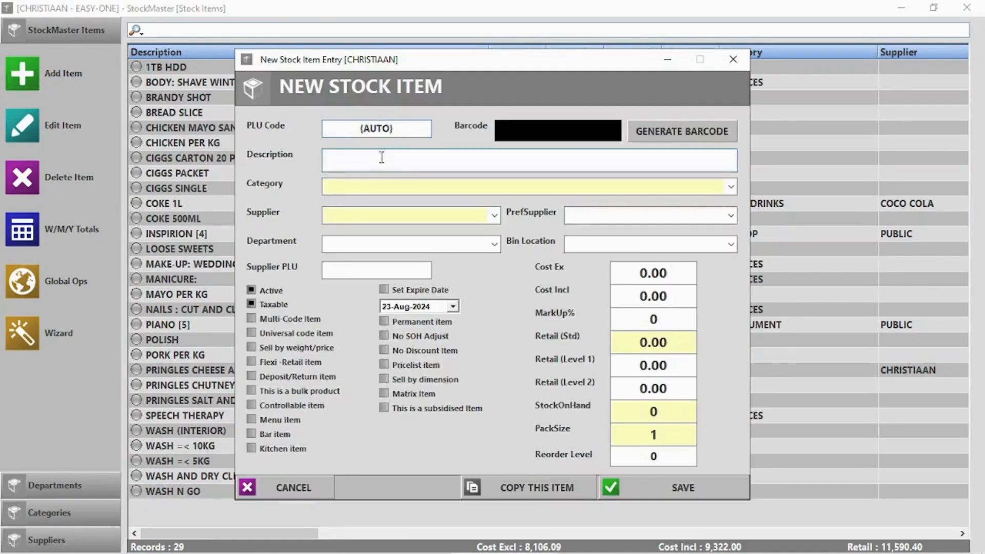
pyautogui.click(382, 157)
pyautogui.write('Glass coke')
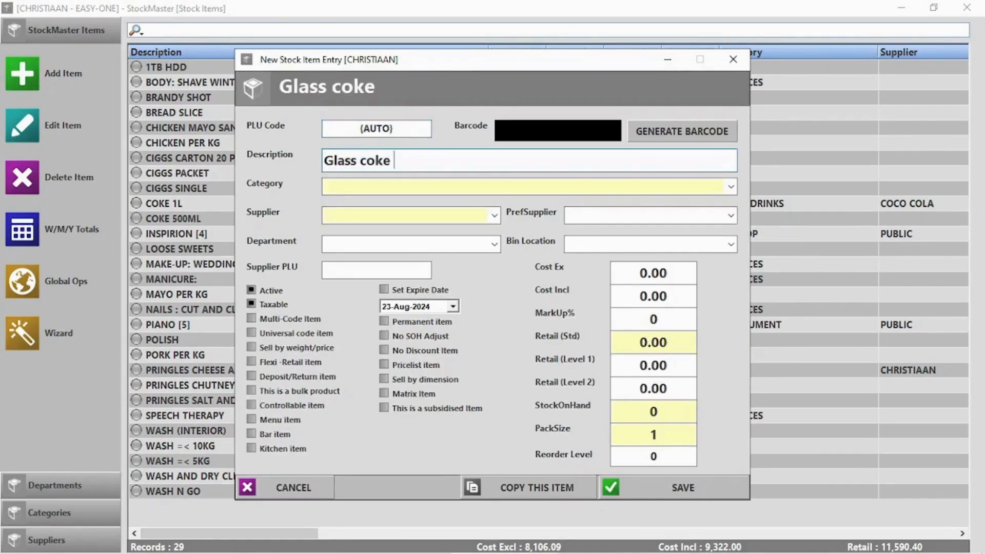
pyautogui.write(' Bottle Return')
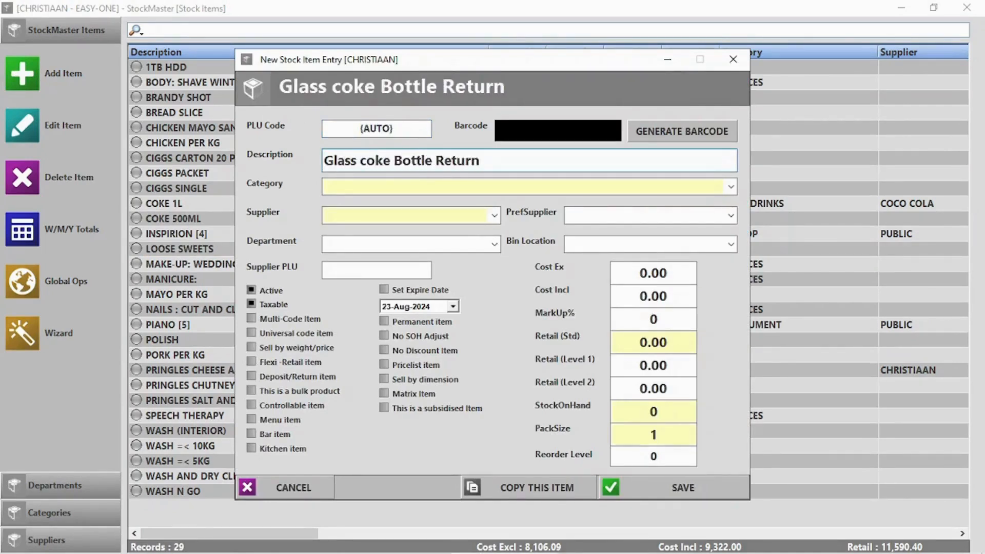
pyautogui.click(650, 339)
pyautogui.write('10.')
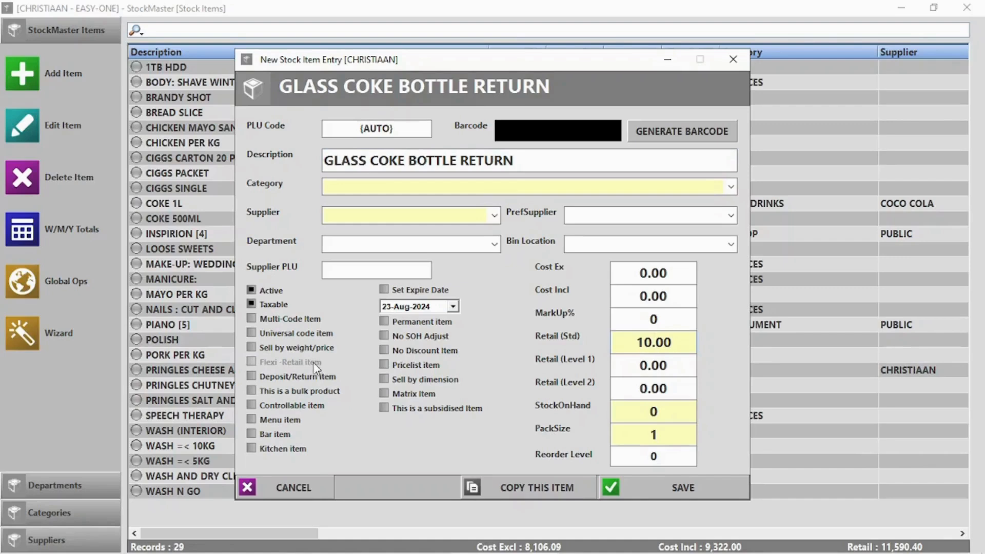
pyautogui.click(251, 376)
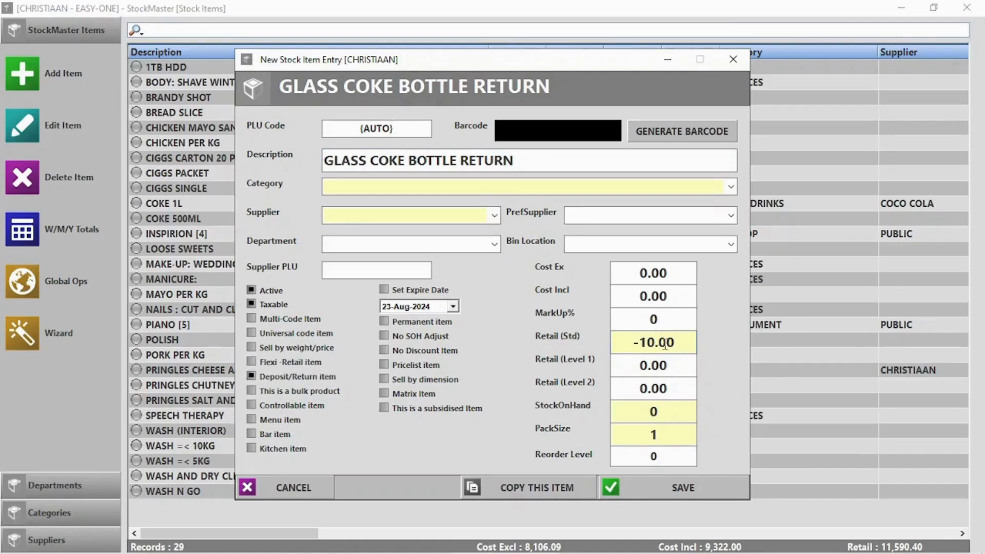
pyautogui.click(682, 488)
pyautogui.click(553, 335)
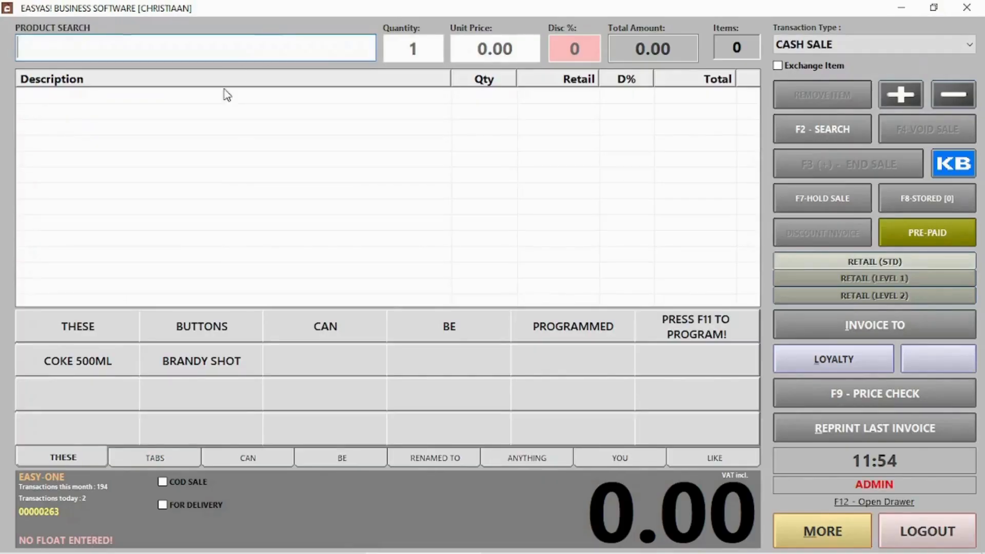
# Search for 'coke' and add COKE 1L to the sale.
pyautogui.write('coke')
pyautogui.press('Return')
pyautogui.doubleClick(51, 101)
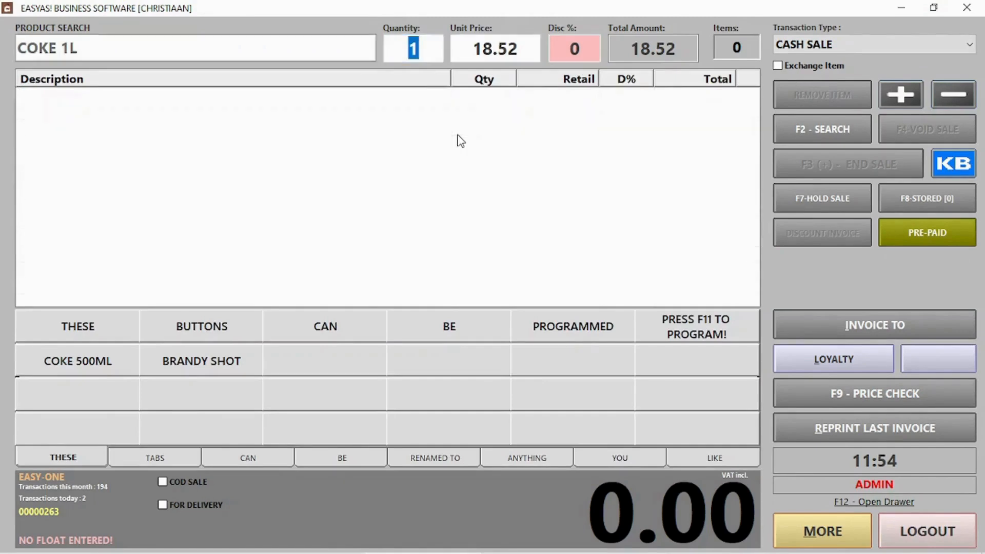
pyautogui.press('Return')
# Search for 'glass' and add the GLASS COKE BOTTLE RETURN to the sale.
pyautogui.write('glass')
pyautogui.press('Return')
pyautogui.click(71, 107)
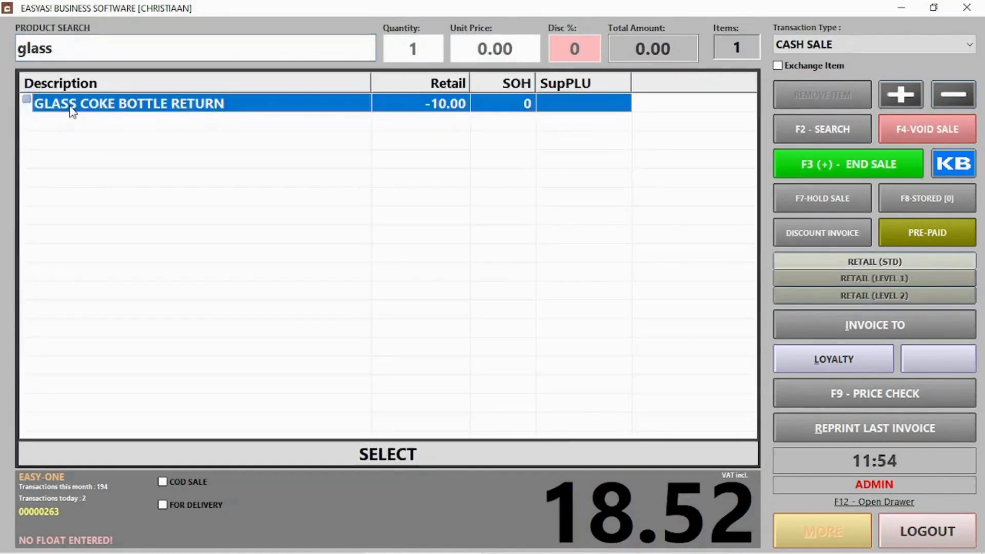
pyautogui.doubleClick(72, 108)
pyautogui.press('Return')
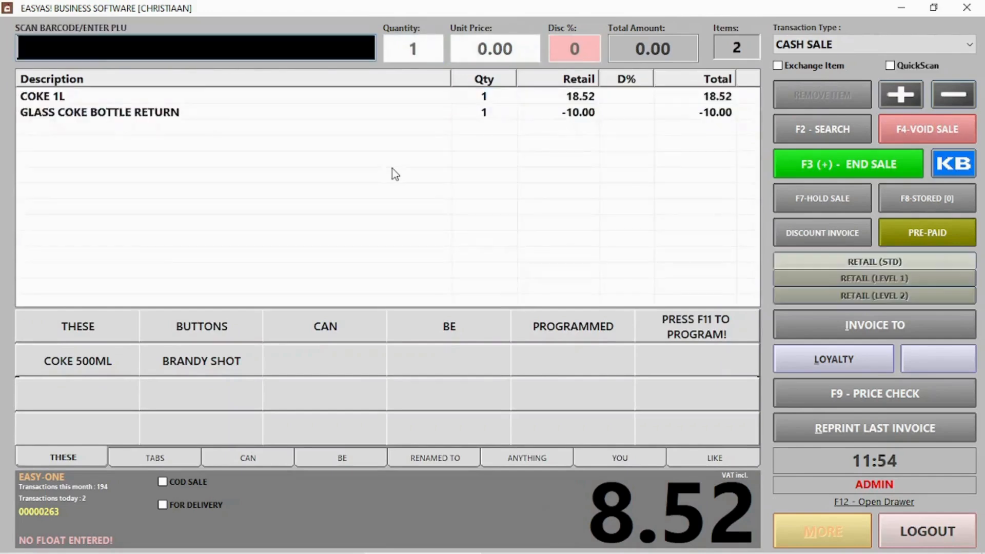
# End the sale, accept the 8.52 cash payment, and start a new stock item entry.
pyautogui.click(818, 164)
pyautogui.click(613, 469)
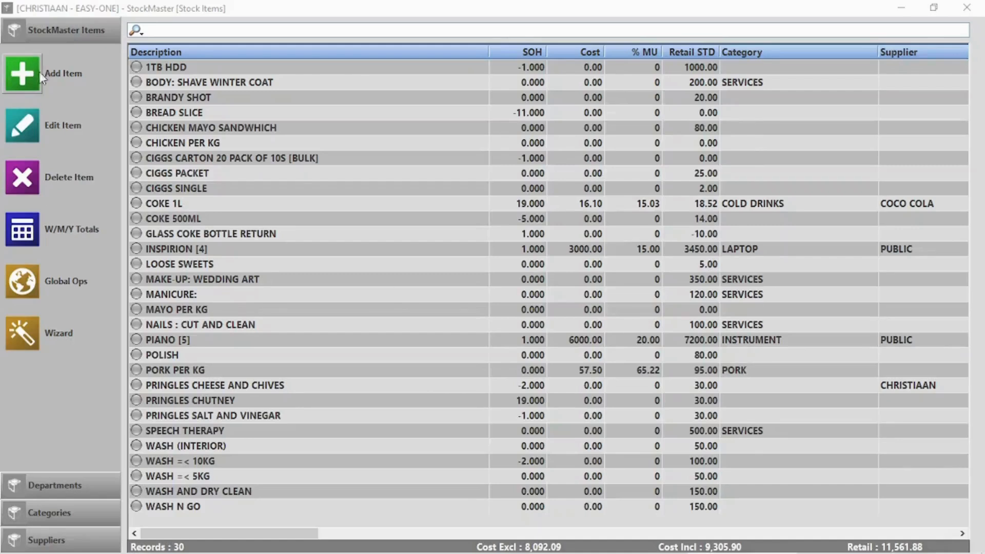
pyautogui.click(39, 72)
# Save 'Windhoek draught 500ml 24 pack' as a bulk item with 300 retail and pack size 24.
pyautogui.click(425, 158)
pyautogui.write('Windhoek d')
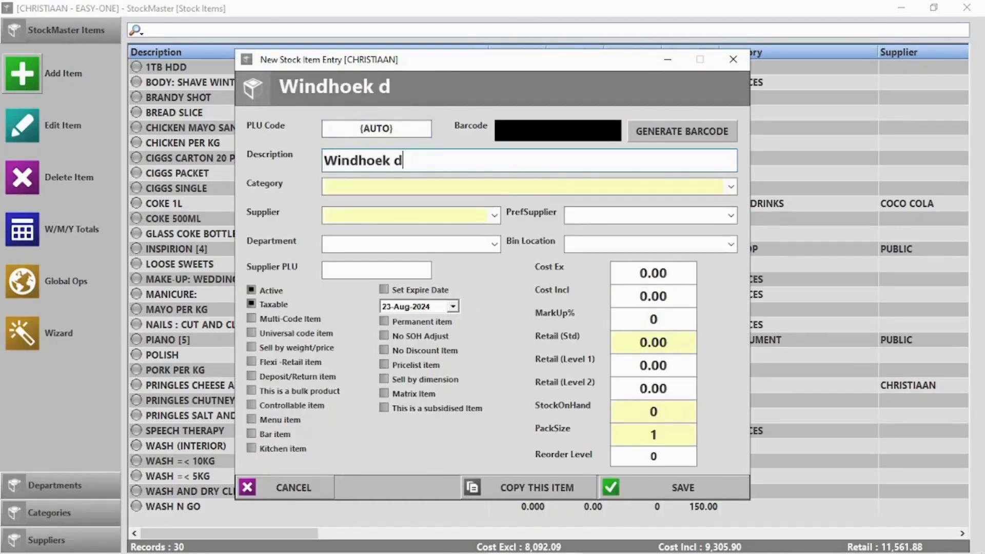
pyautogui.write('raught 500')
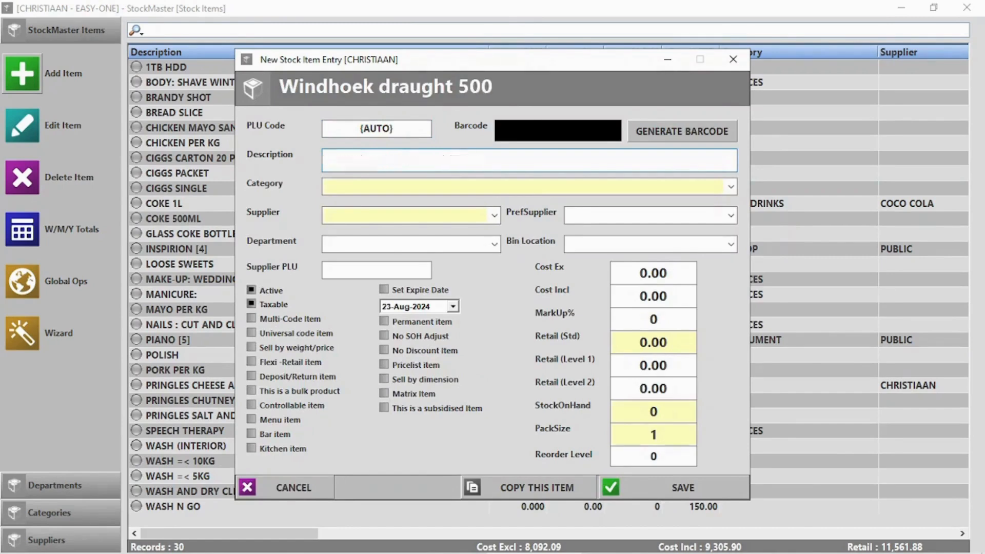
pyautogui.write('ml 24 pack')
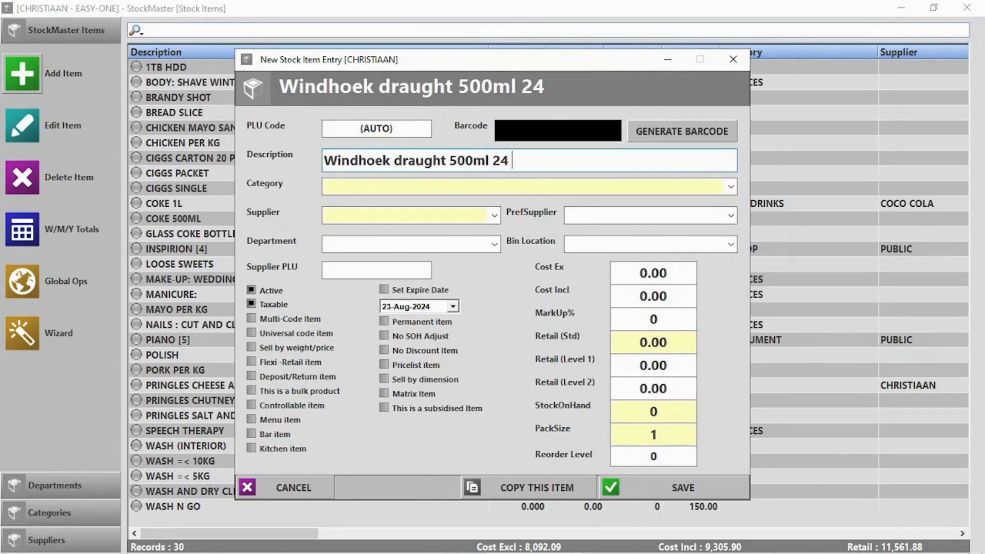
pyautogui.click(692, 302)
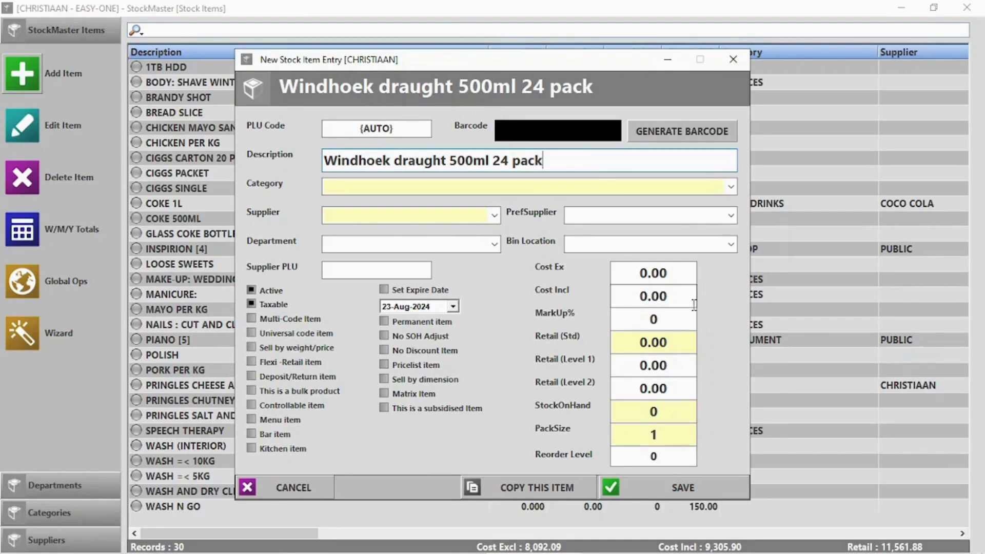
pyautogui.click(672, 337)
pyautogui.write('300')
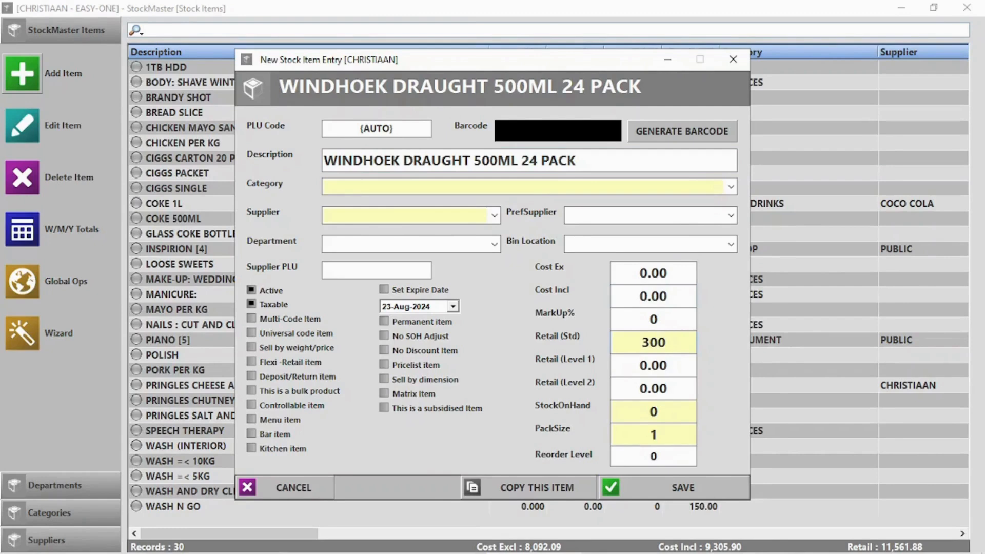
pyautogui.click(285, 391)
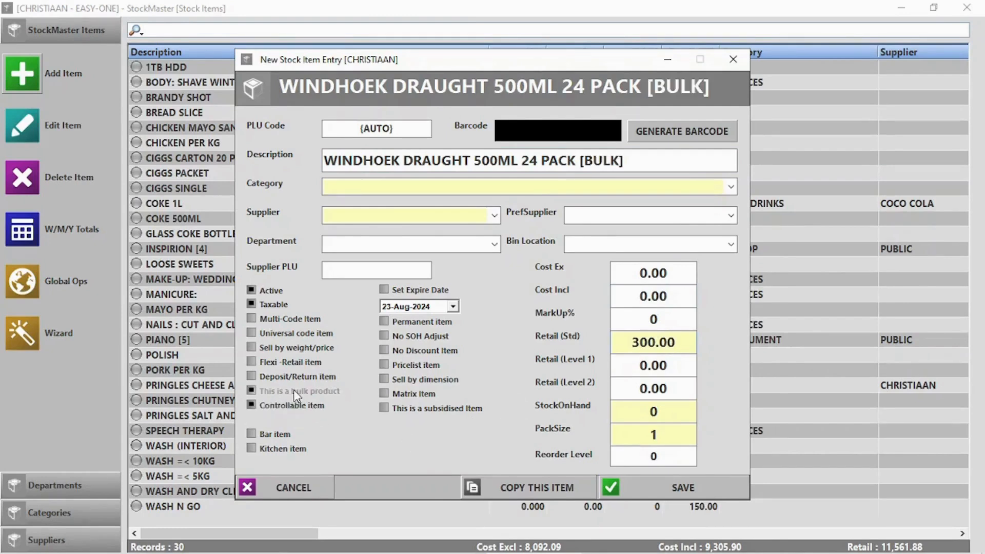
pyautogui.click(634, 438)
pyautogui.write('24')
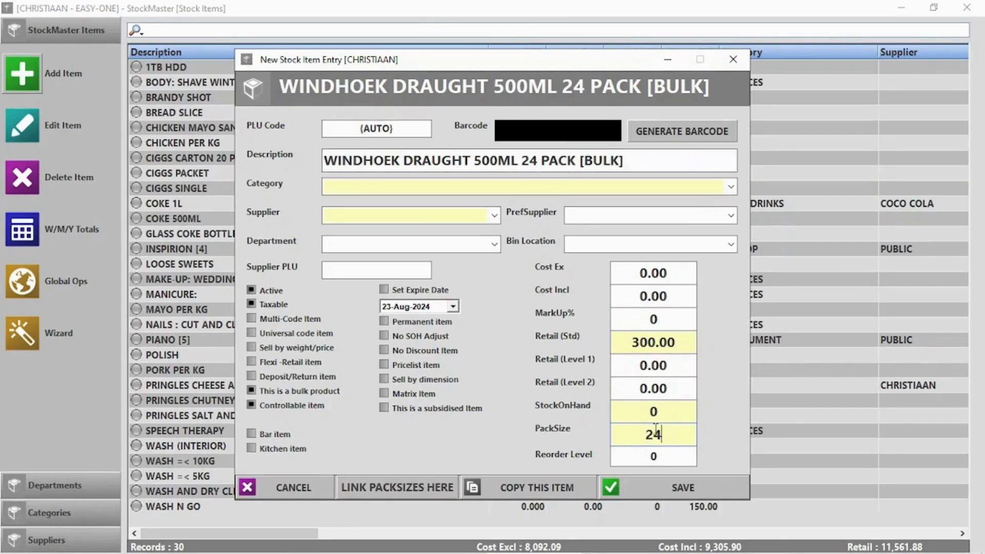
pyautogui.click(374, 483)
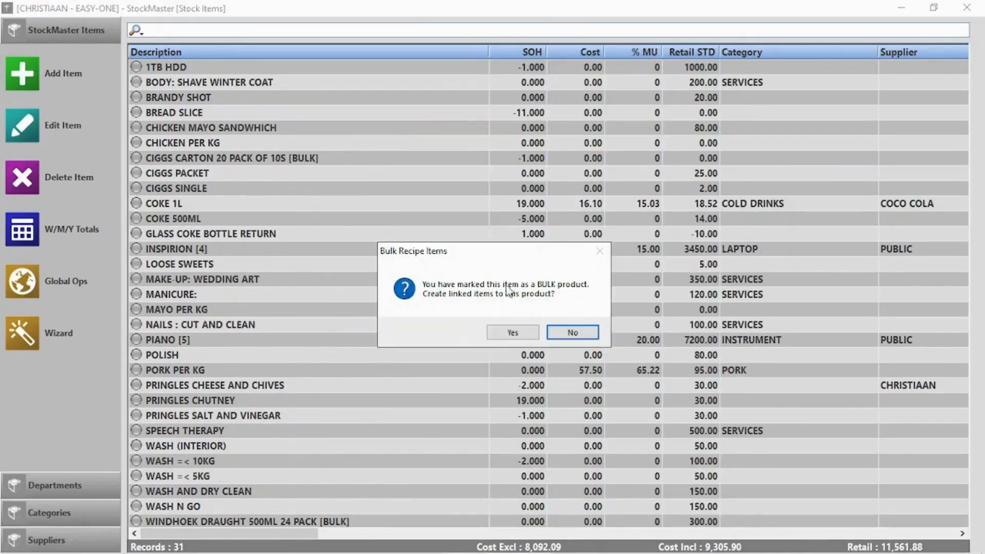
# Create linked items: a 6 PACK at 120 retail and a single at 20 retail.
pyautogui.click(513, 333)
pyautogui.click(291, 272)
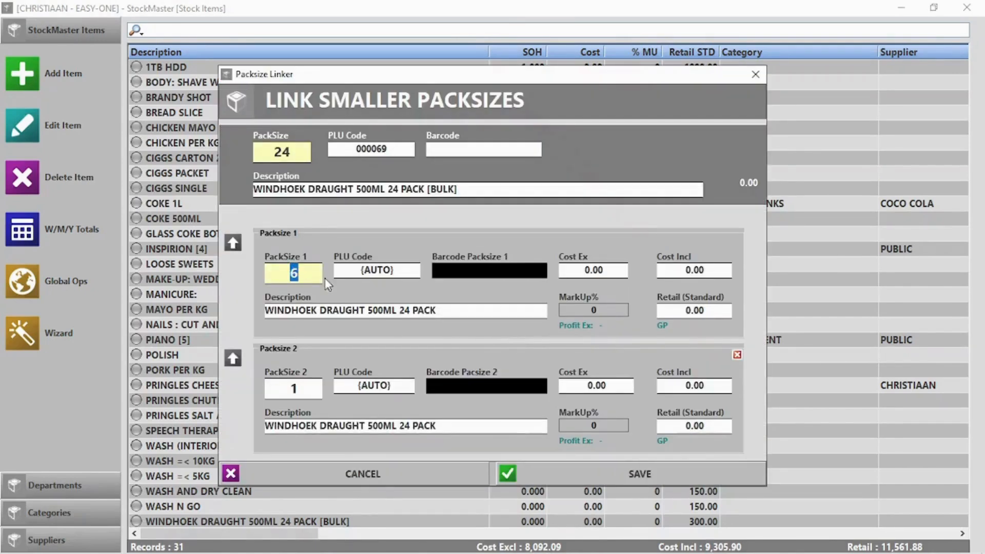
pyautogui.moveTo(411, 311); pyautogui.dragTo(402, 310)
pyautogui.write('6')
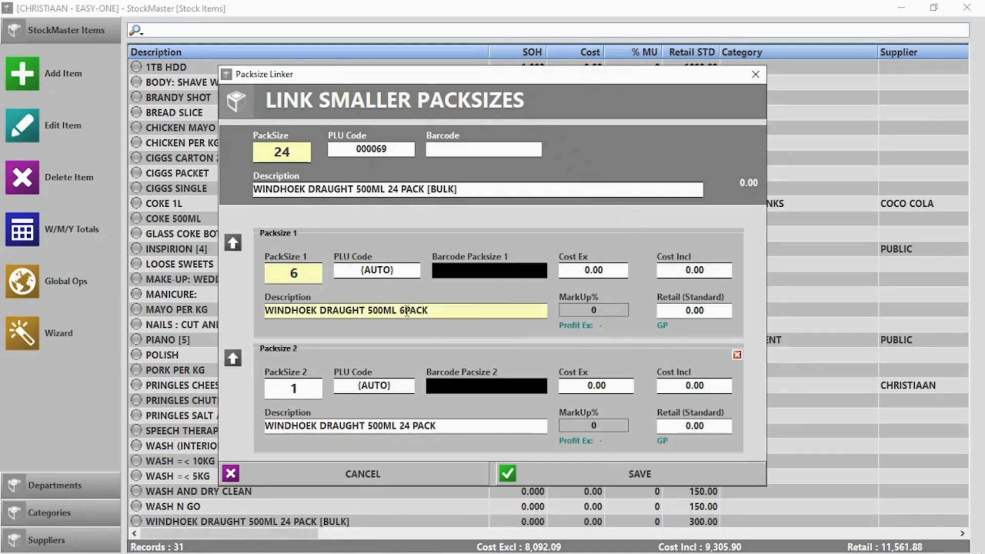
pyautogui.doubleClick(693, 311)
pyautogui.write('120')
pyautogui.doubleClick(689, 426)
pyautogui.write('20')
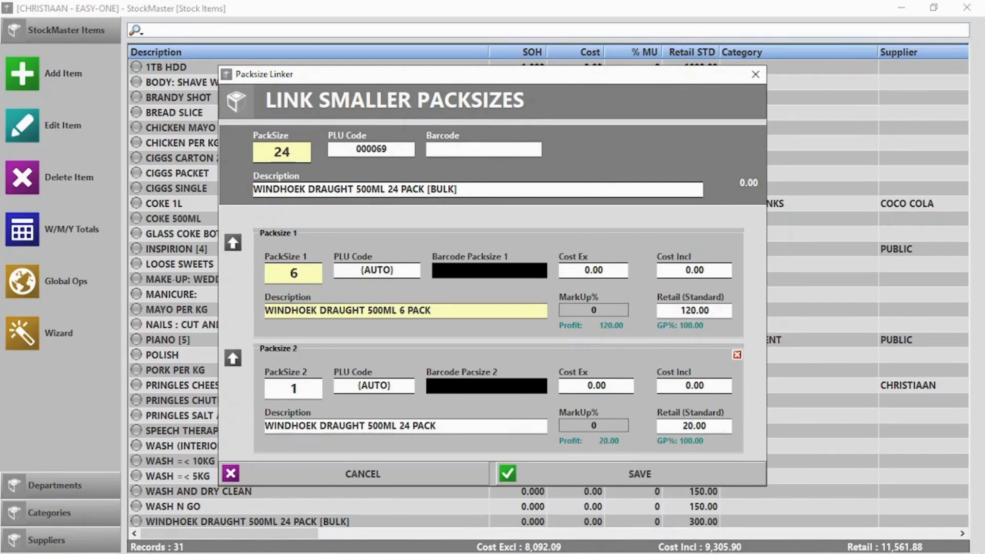
pyautogui.click(652, 477)
# Accept the missing-barcode warnings, remove '24 PACK' from the single's description, and resave.
pyautogui.click(482, 328)
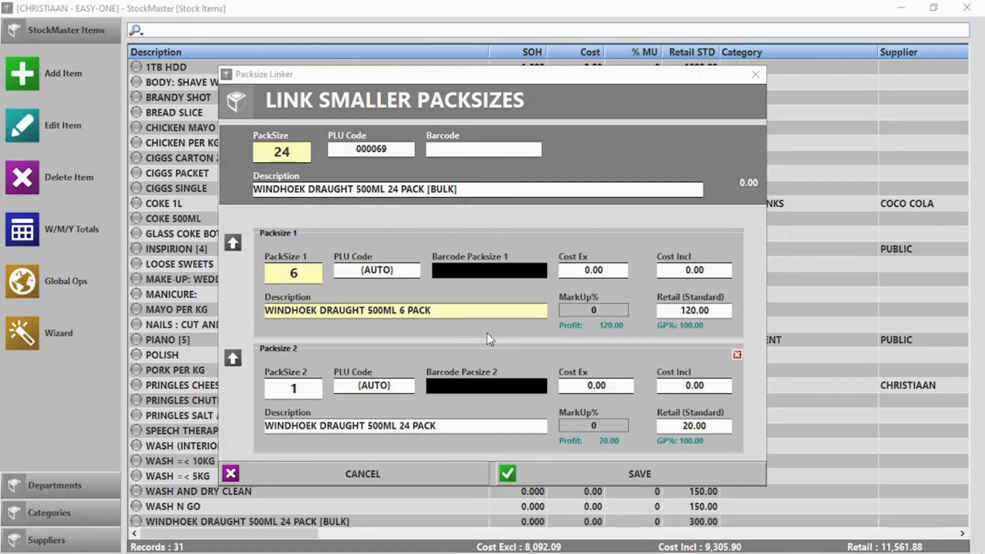
pyautogui.click(490, 334)
pyautogui.click(565, 331)
pyautogui.moveTo(435, 427); pyautogui.dragTo(396, 434)
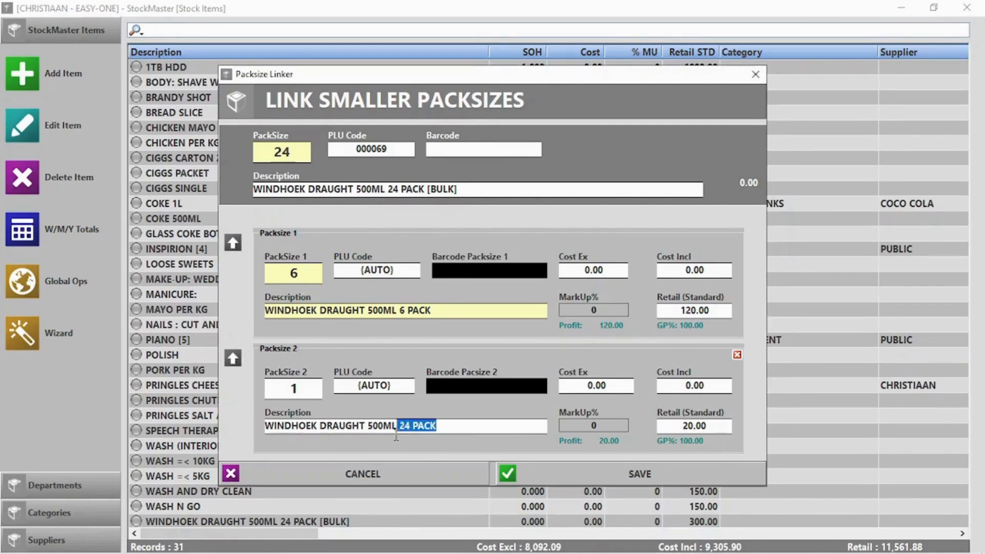
pyautogui.press('BackSpace')
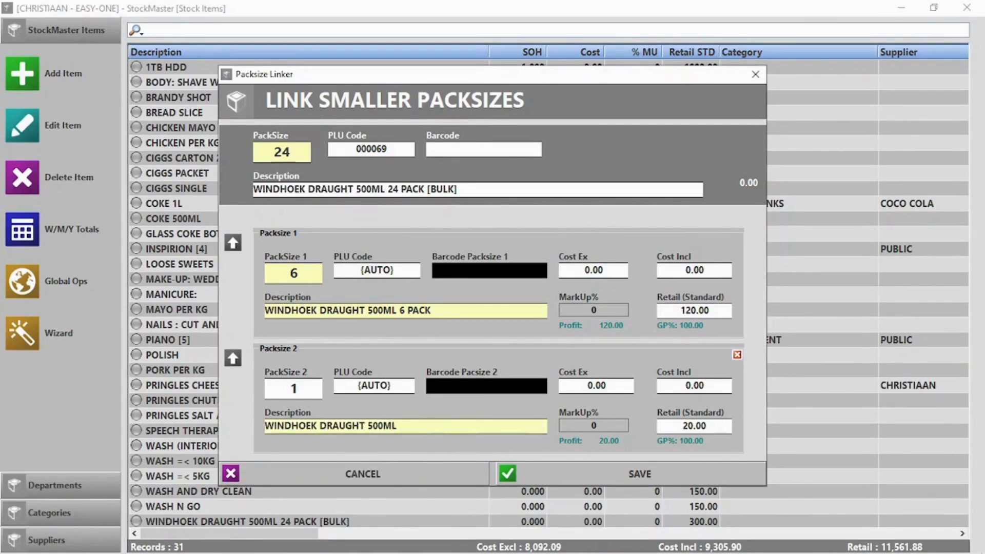
pyautogui.click(669, 482)
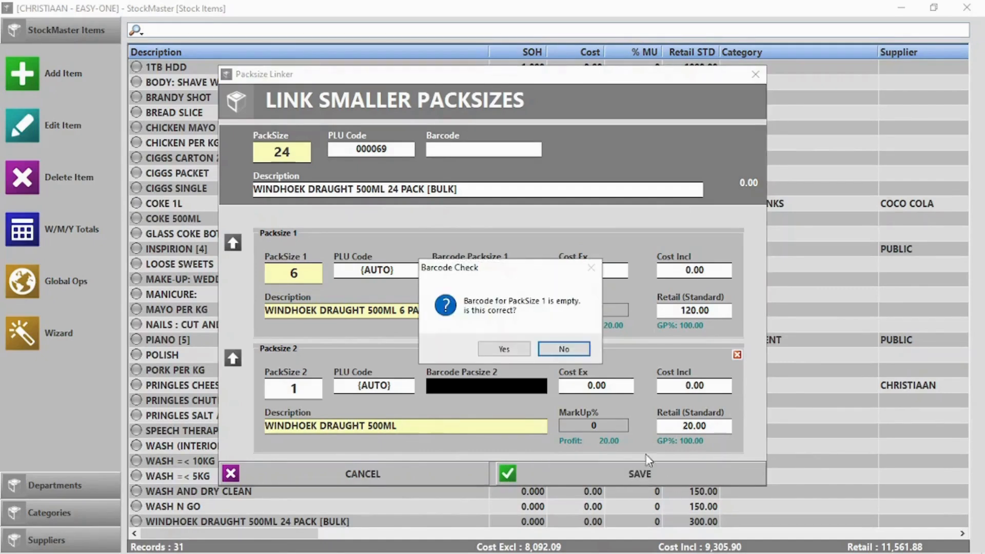
pyautogui.click(505, 350)
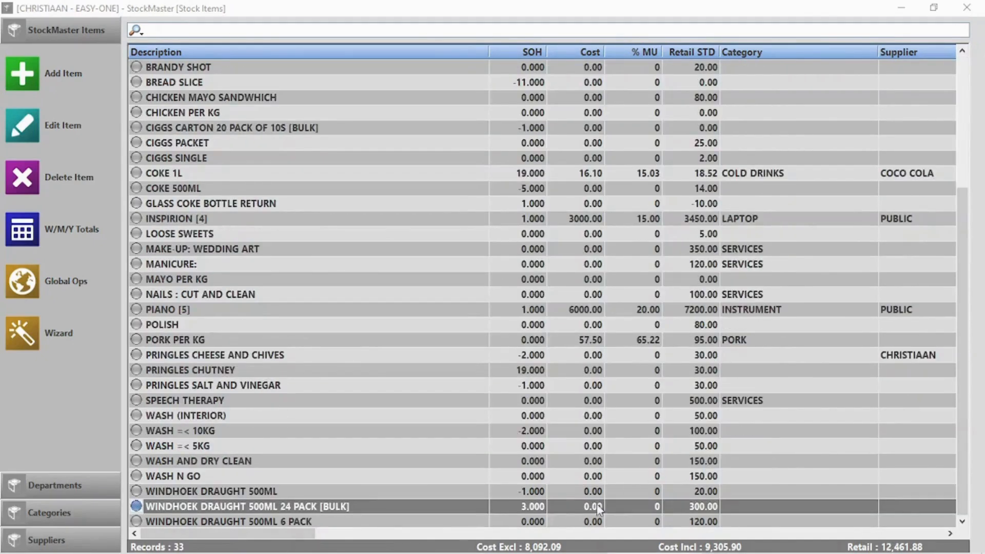
# Open Point Of Sale, search 'Win' and add the Windhoek 6 PACK to the sale.
pyautogui.click(967, 8)
pyautogui.click(241, 124)
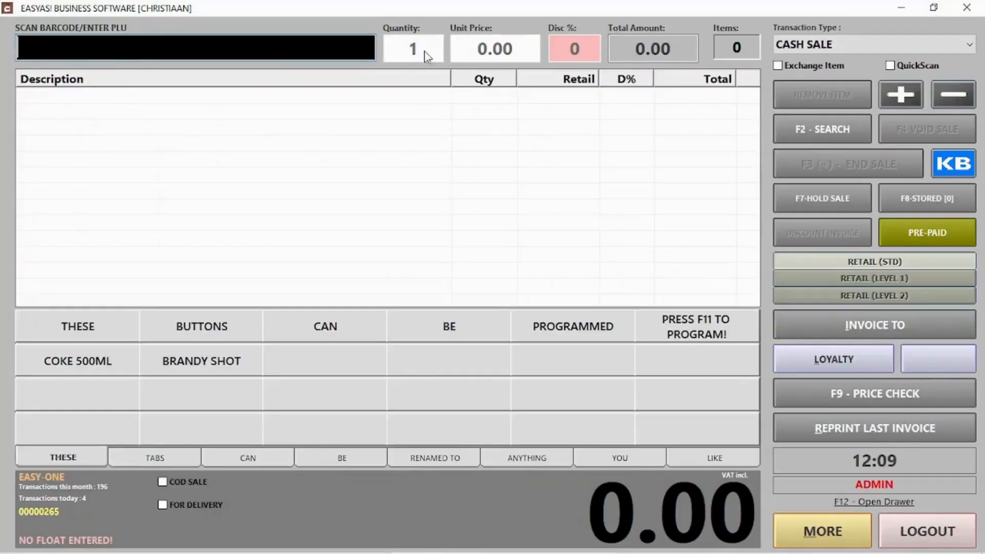
pyautogui.click(787, 121)
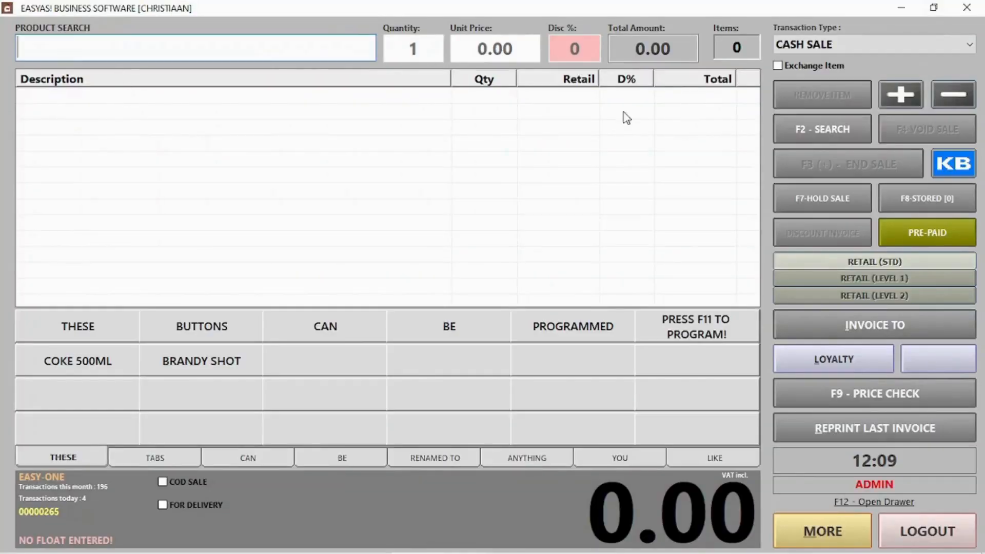
pyautogui.write('Win')
pyautogui.click(227, 143)
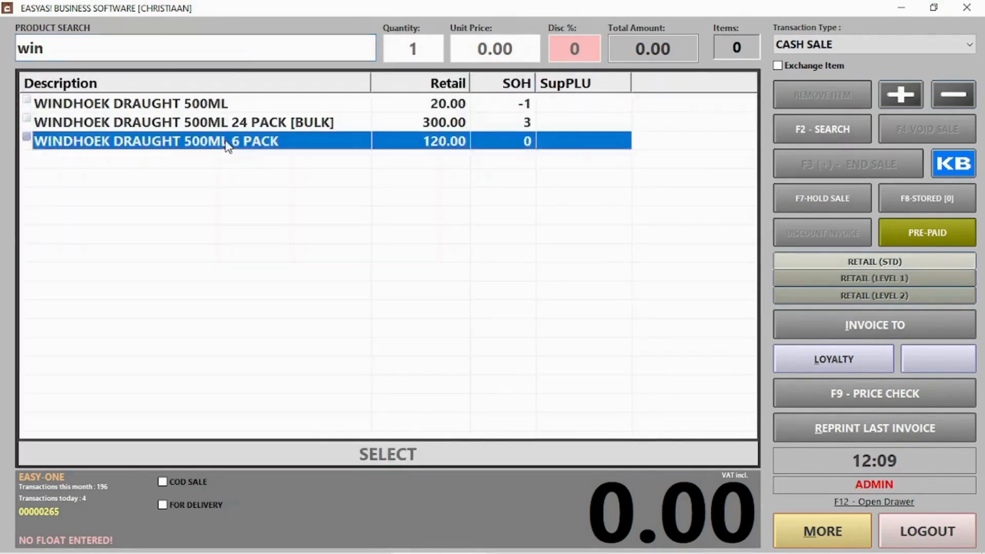
pyautogui.doubleClick(227, 144)
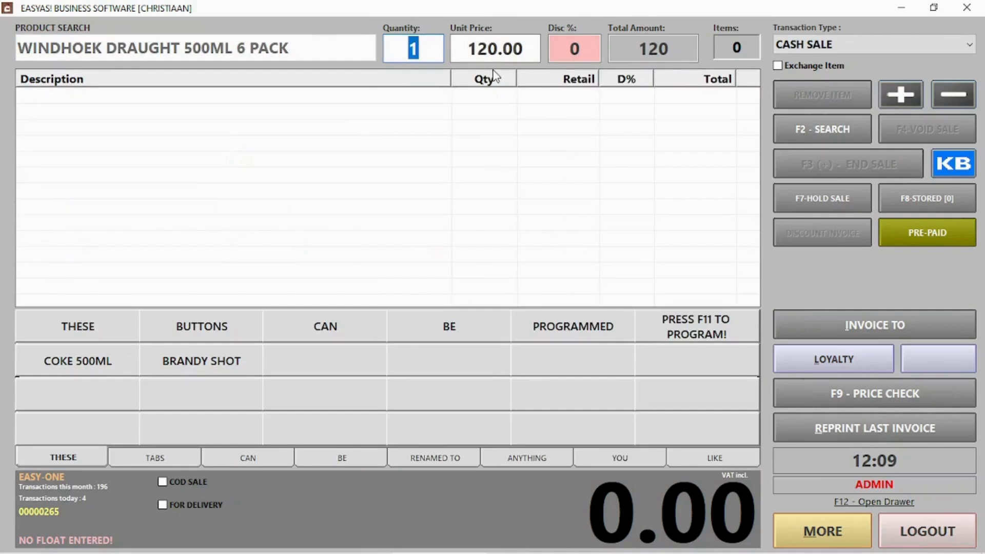
pyautogui.press('Return')
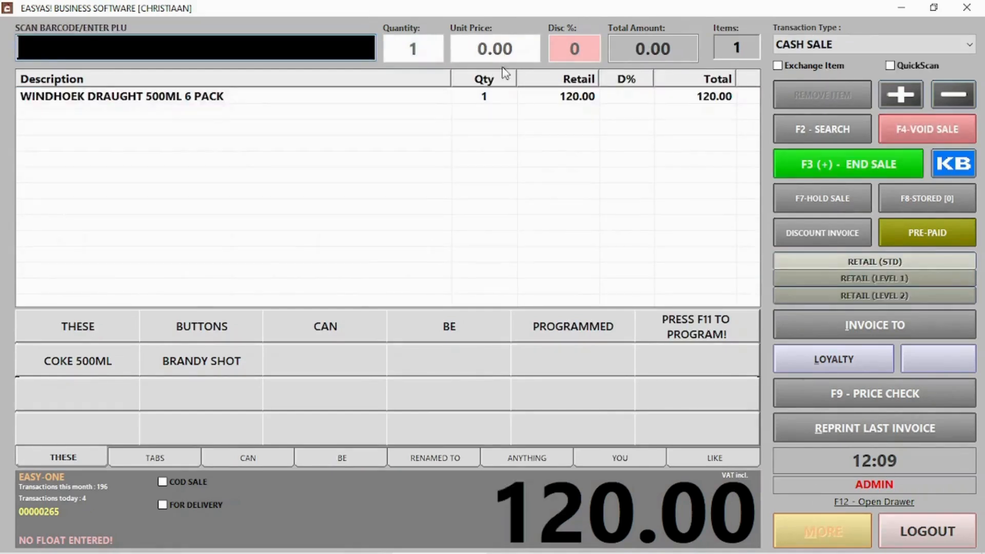
# Add the single WINDHOEK DRAUGHT 500ML, complete the 140.00 cash sale, and log out.
pyautogui.click(849, 134)
pyautogui.write('windh')
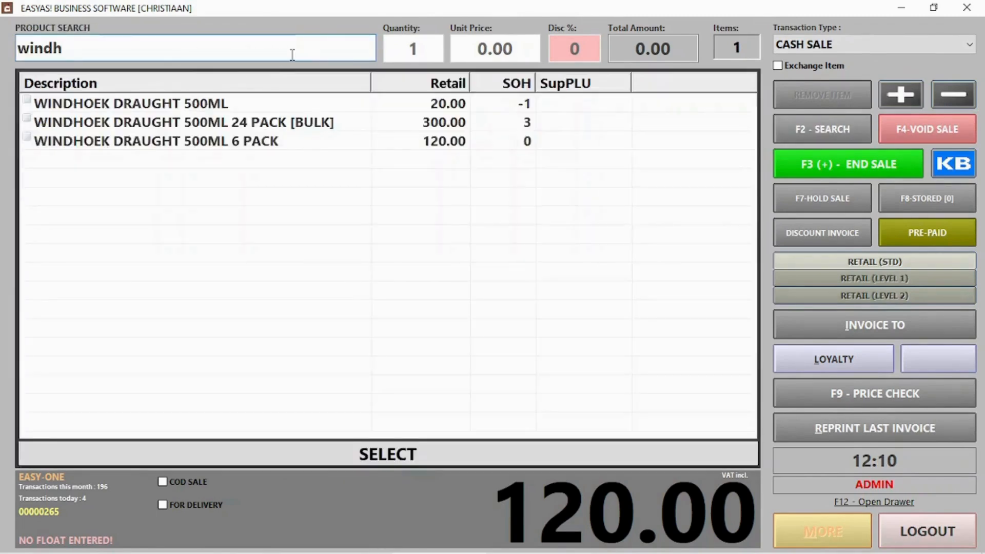
pyautogui.doubleClick(221, 102)
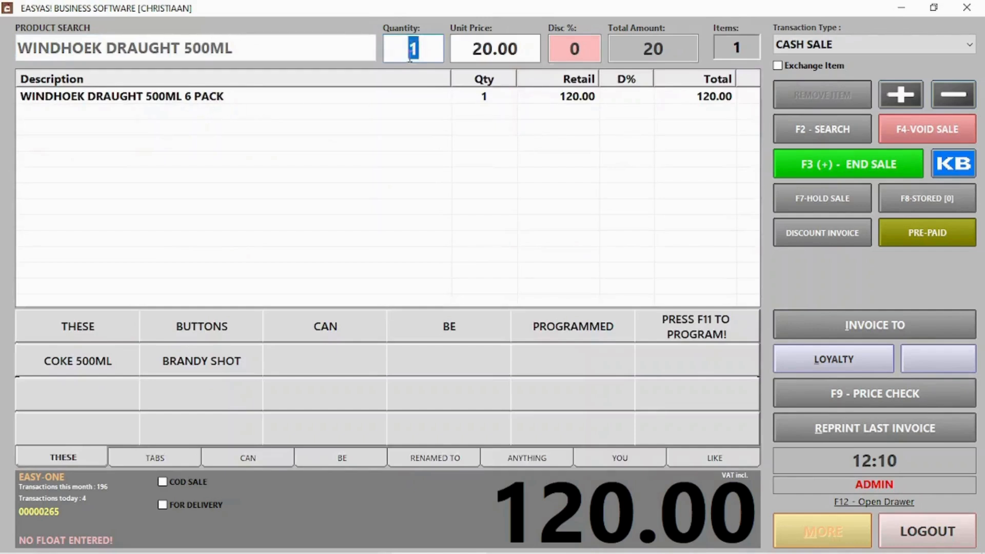
pyautogui.press('Return')
pyautogui.click(819, 172)
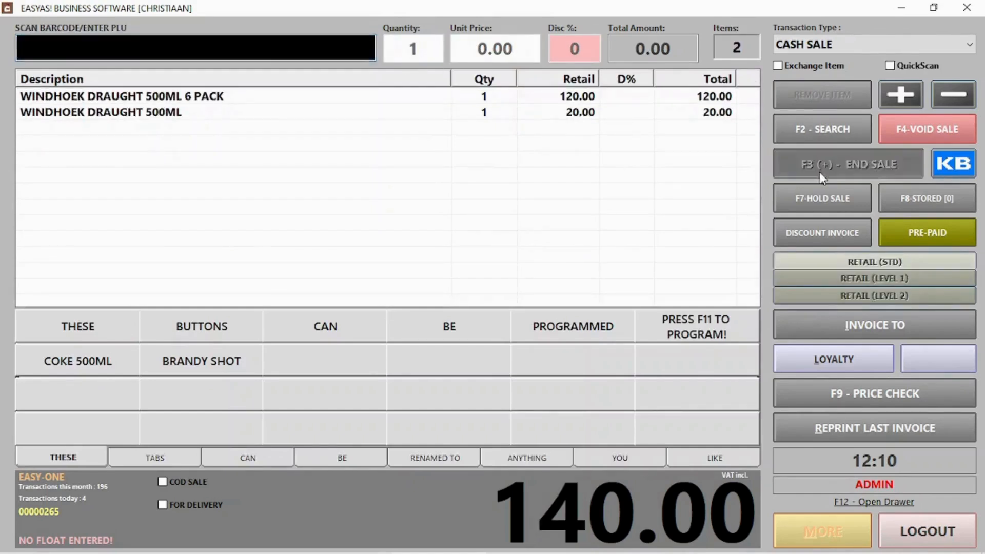
pyautogui.click(634, 463)
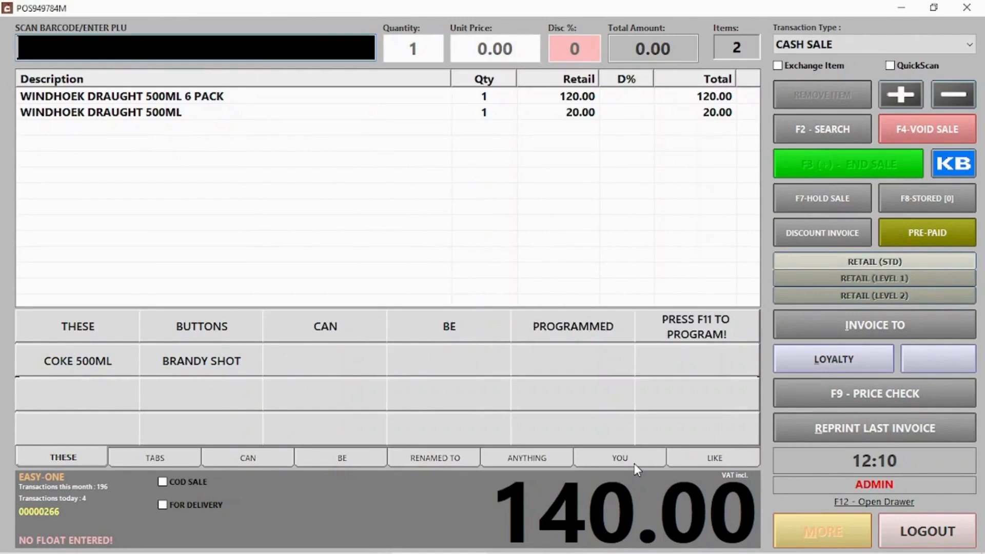
pyautogui.click(579, 361)
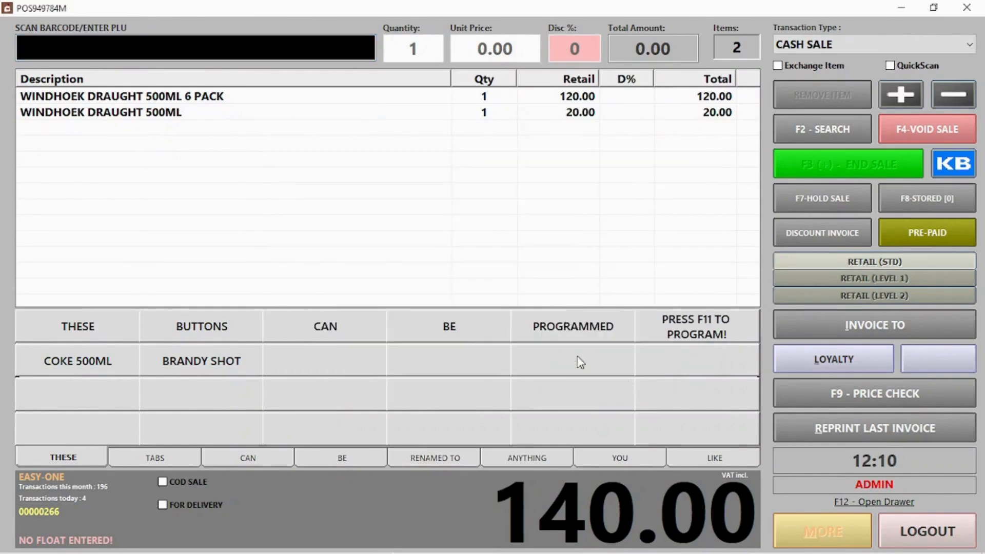
pyautogui.click(925, 525)
# Check the Windhoek 24 pack's stock breakdown: 2.708 bulk on hand, singles at 5.000.
pyautogui.click(627, 134)
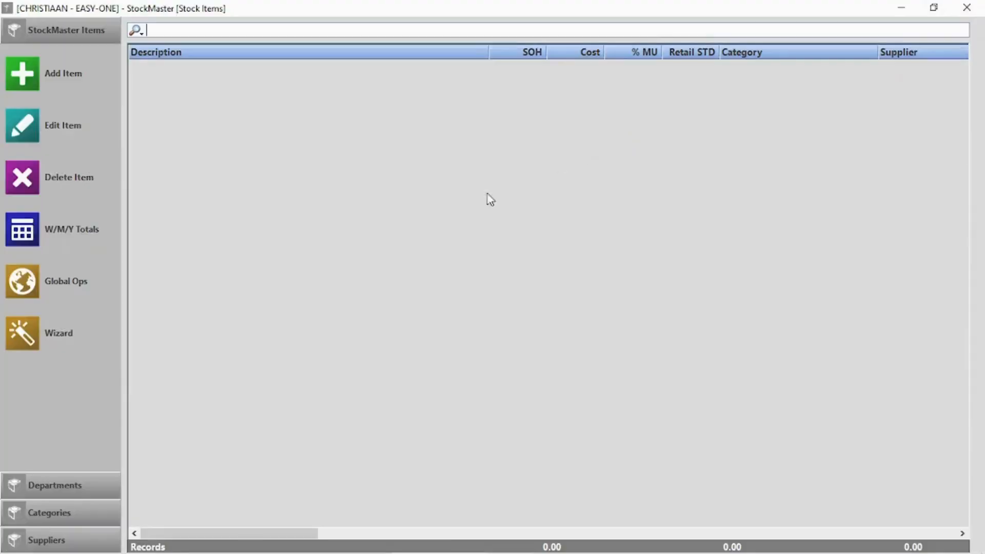
pyautogui.scroll(-1, 440, 407)
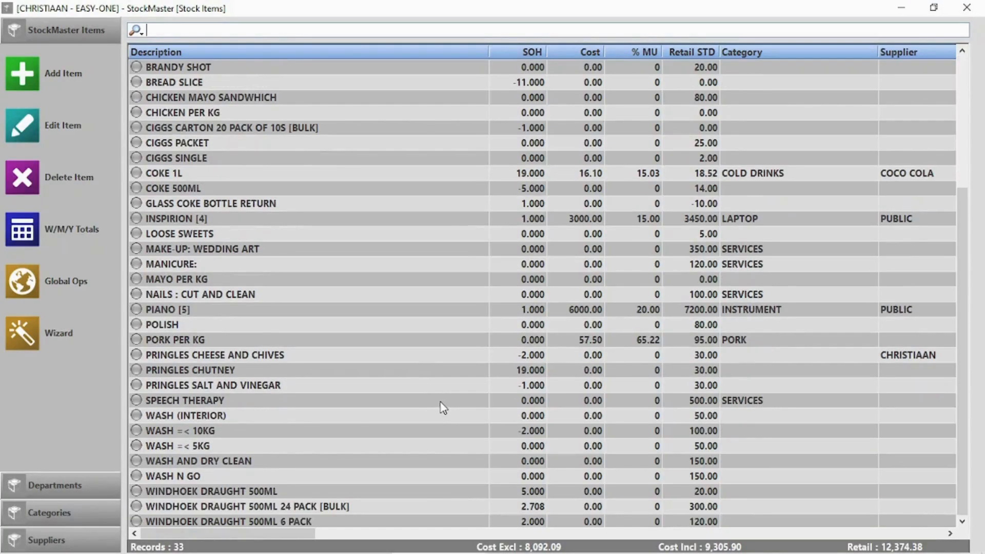
pyautogui.doubleClick(325, 509)
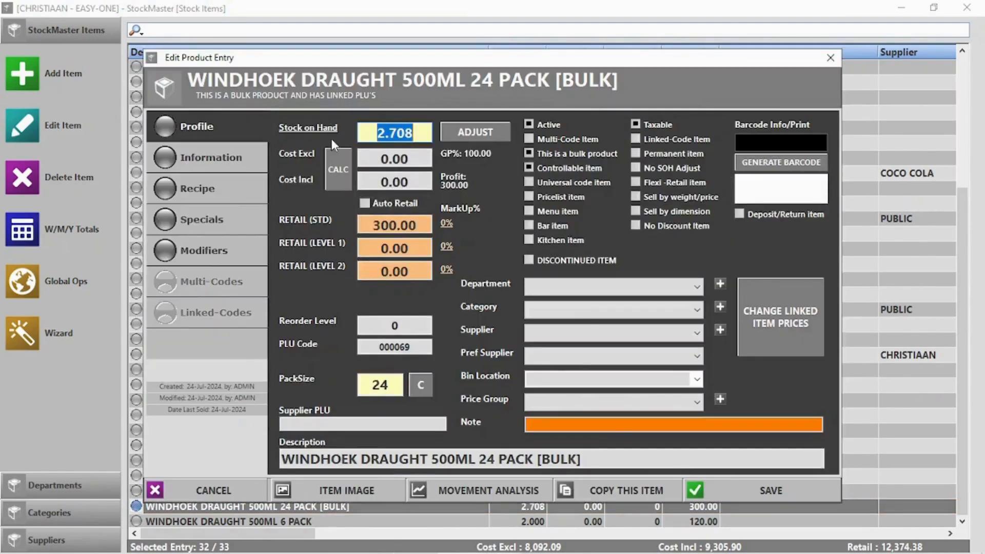
pyautogui.click(310, 125)
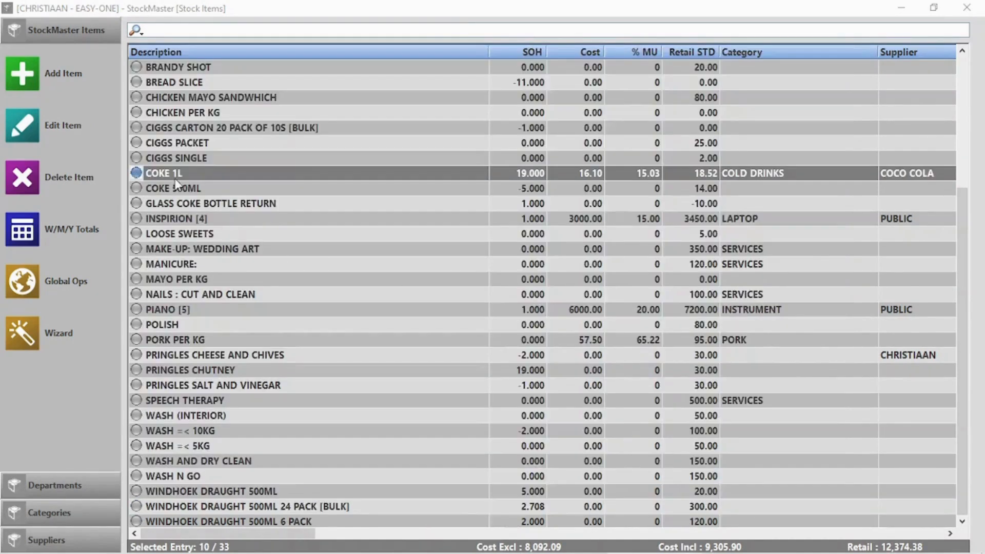
pyautogui.doubleClick(175, 179)
pyautogui.press('Escape')
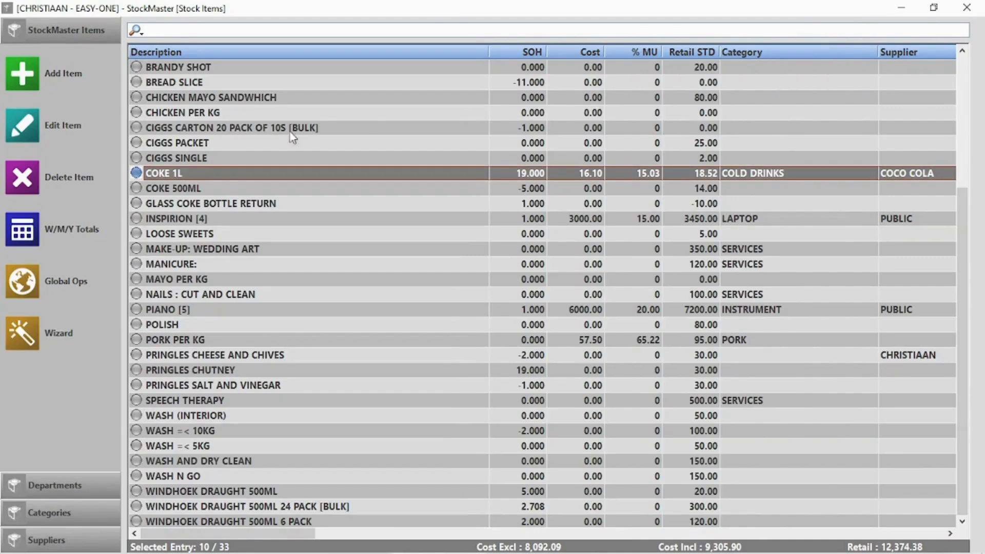
# Adjust COKE 1L stock by 1 wasted/damaged with reason 'dropped a bottle', leaving 18.
pyautogui.click(27, 128)
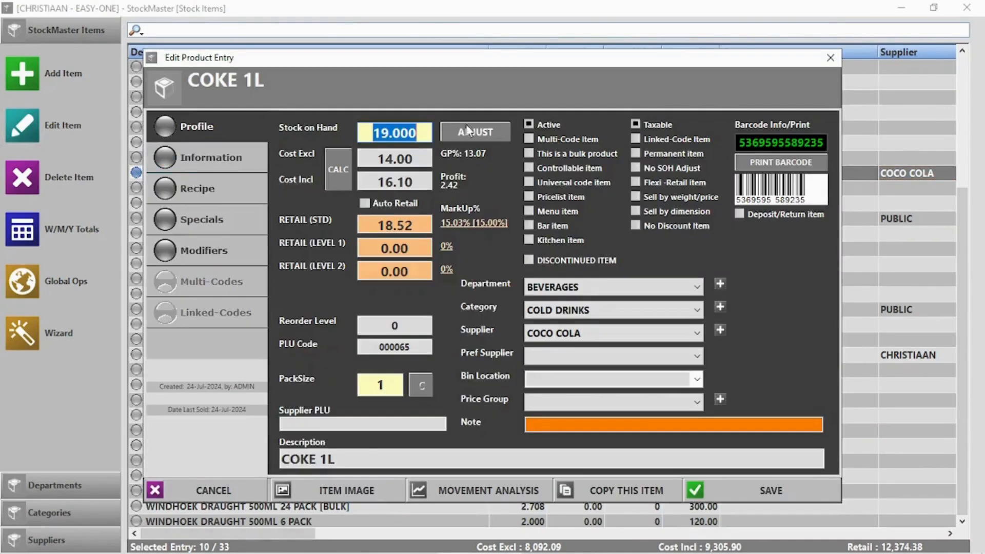
pyautogui.click(476, 132)
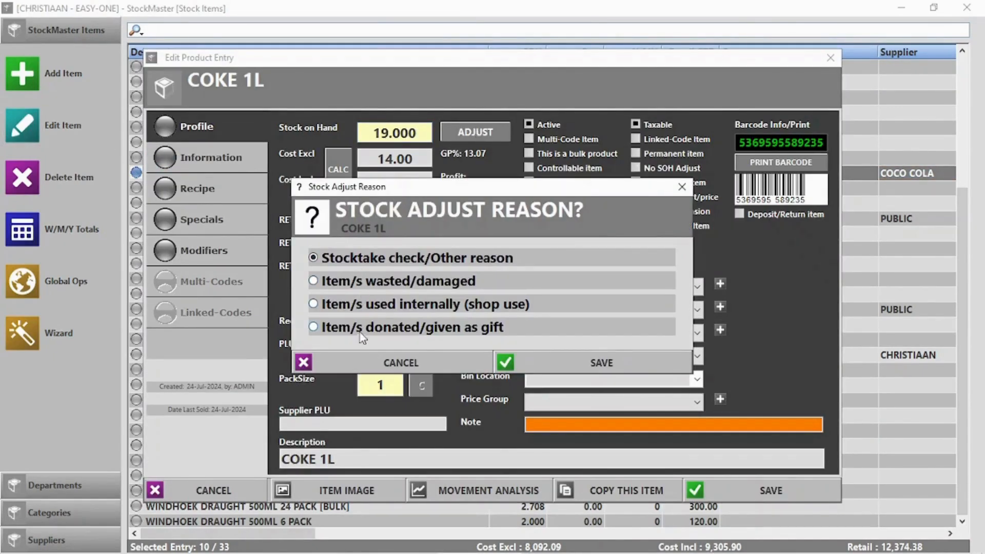
pyautogui.click(621, 357)
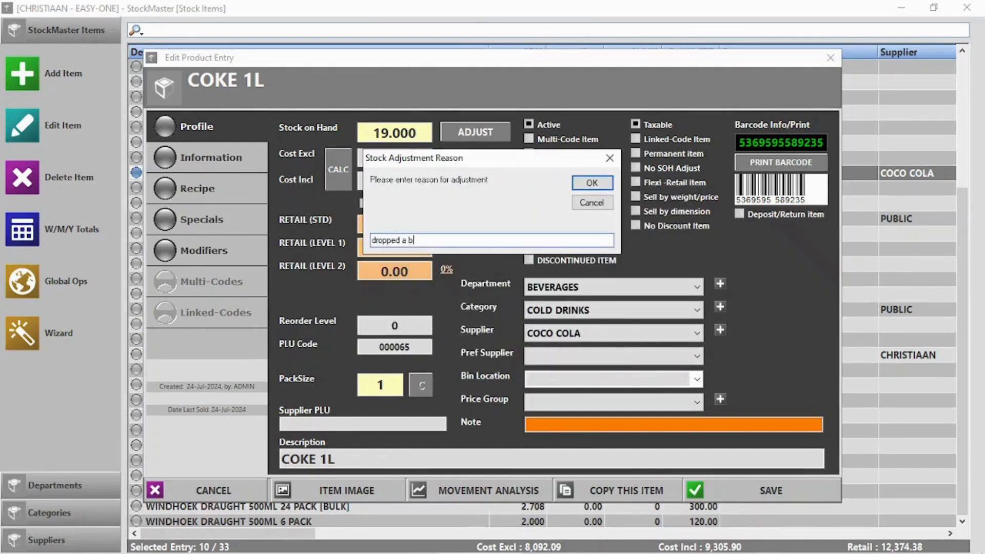
pyautogui.write('dropped a bottle')
pyautogui.click(590, 183)
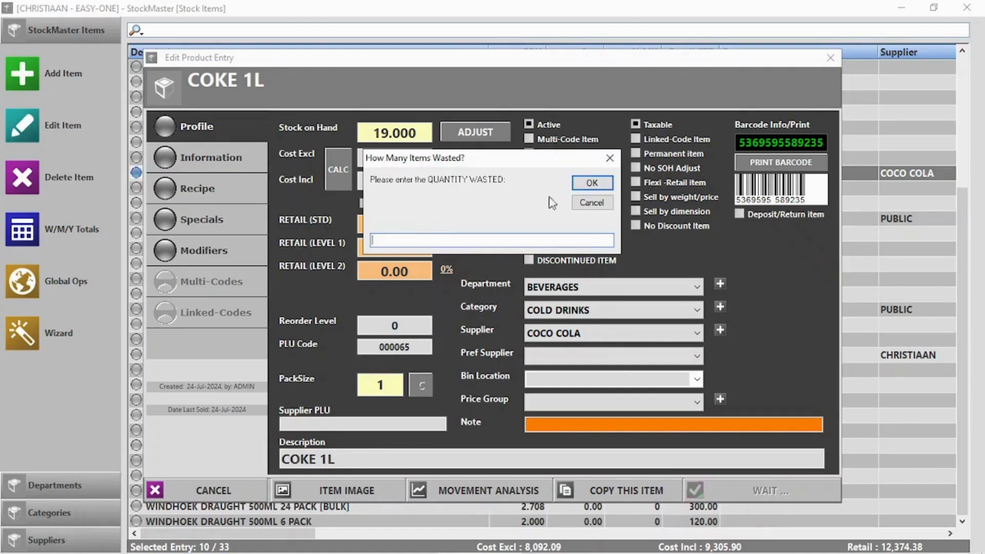
pyautogui.write('1')
pyautogui.press('Return')
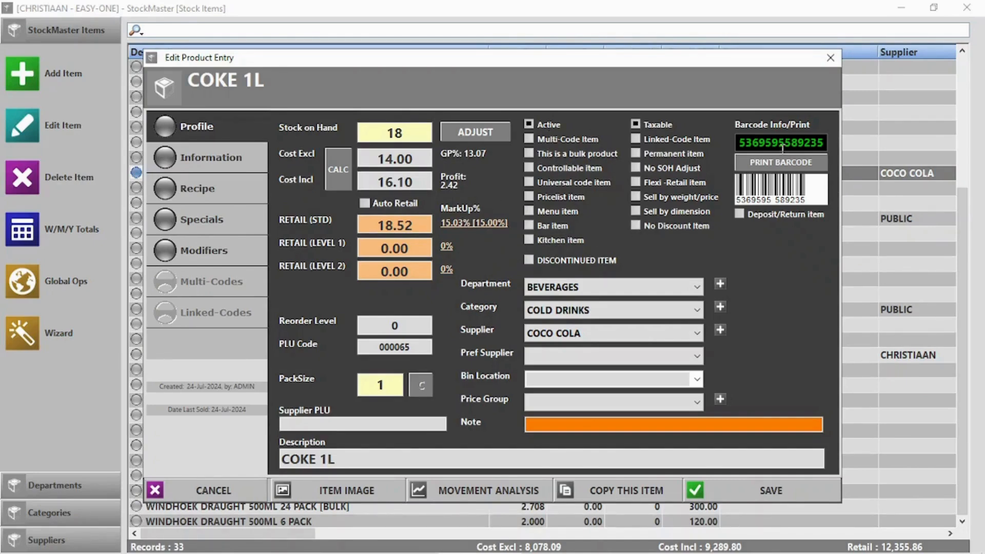
# Preview the barcode label print options for COKE 1L, then cancel printing.
pyautogui.click(778, 162)
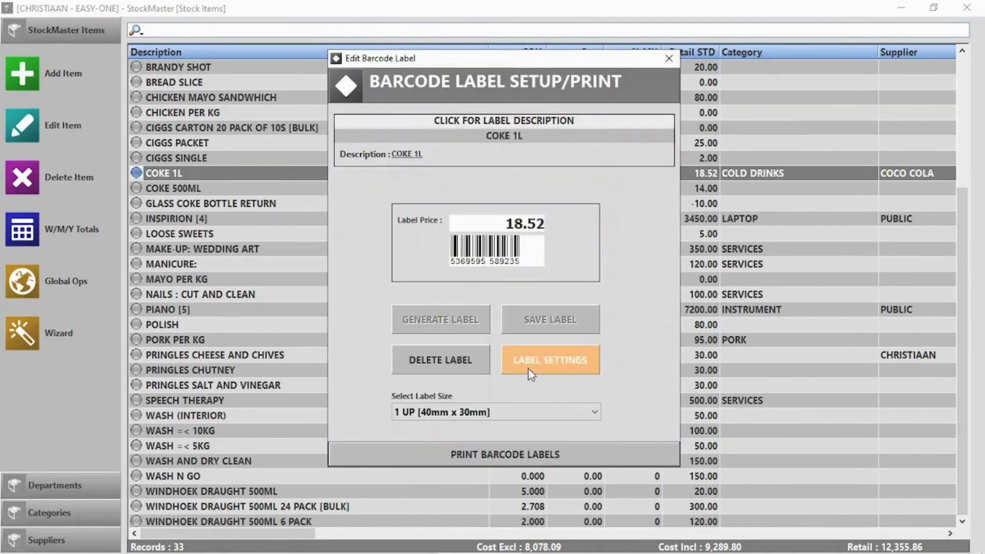
pyautogui.click(520, 452)
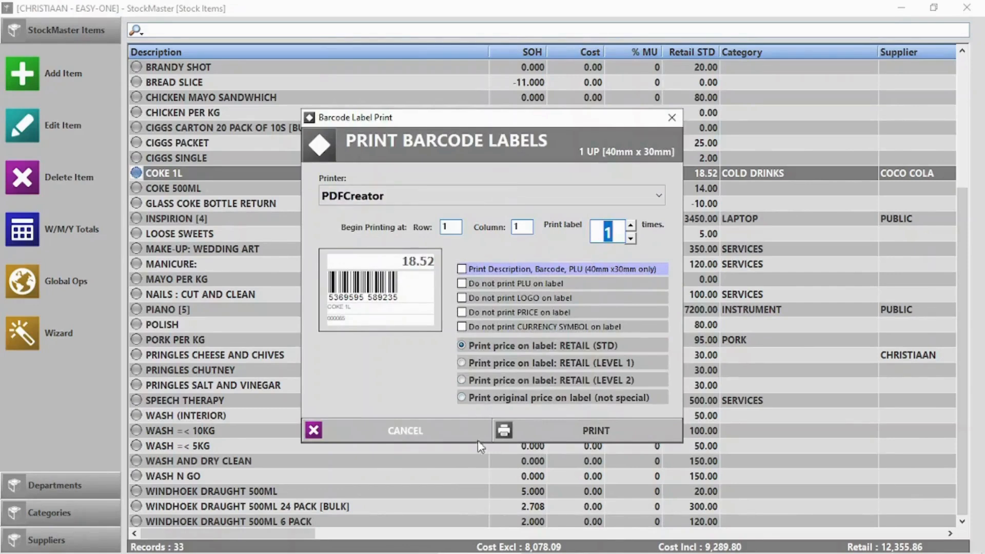
pyautogui.click(432, 435)
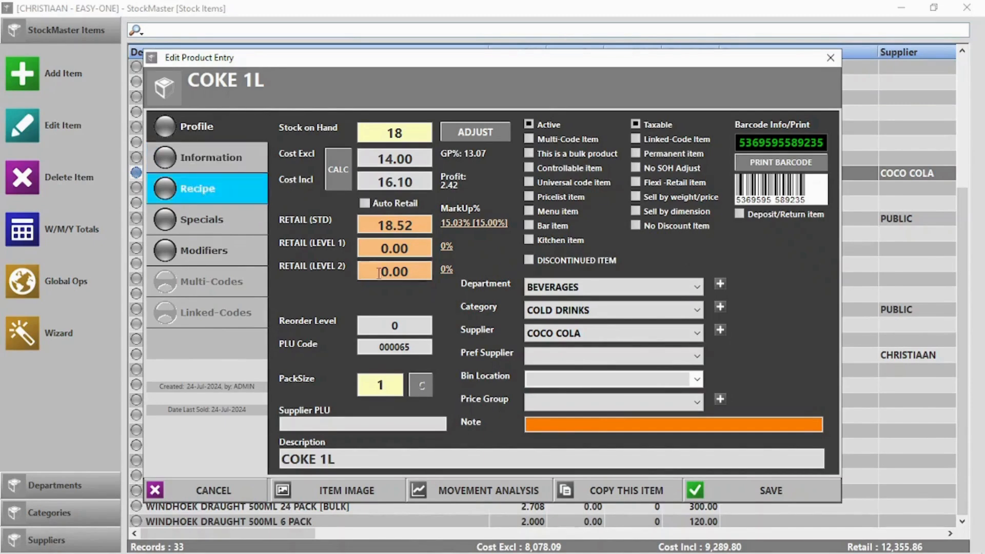
# Set COKE 1L's reorder level to 20 and save the product.
pyautogui.click(395, 325)
pyautogui.write('20')
pyautogui.click(737, 490)
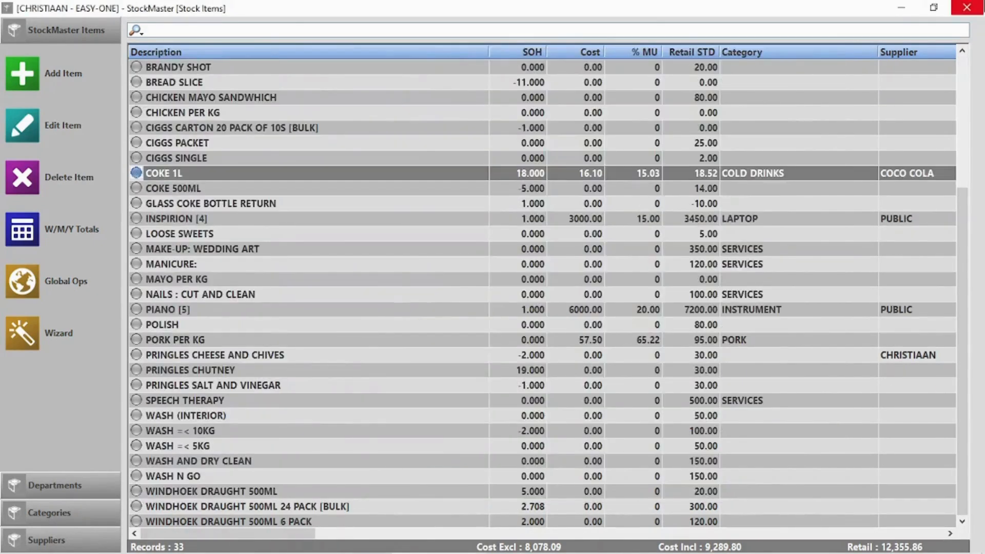
# Run the below-reorder-level stock check showing COKE 1L at 18, then close it.
pyautogui.click(966, 7)
pyautogui.click(846, 151)
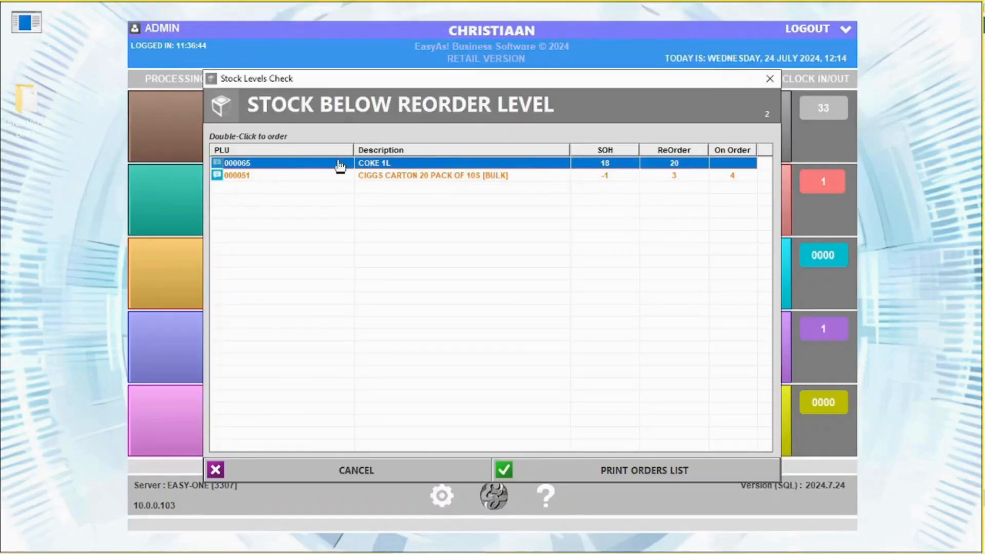
pyautogui.click(769, 79)
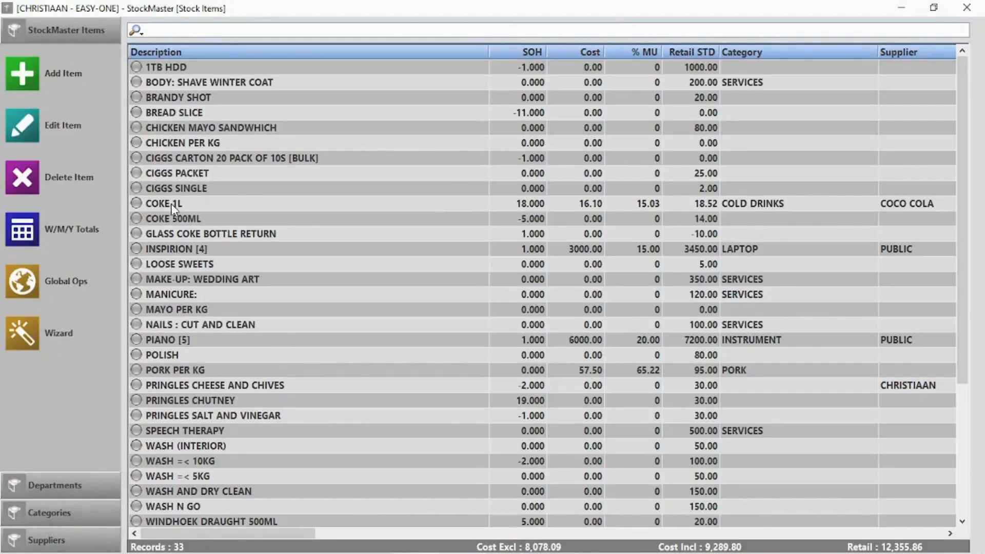
# Review COKE 1L's additional information and promo pricing settings, closing them without changes.
pyautogui.doubleClick(171, 205)
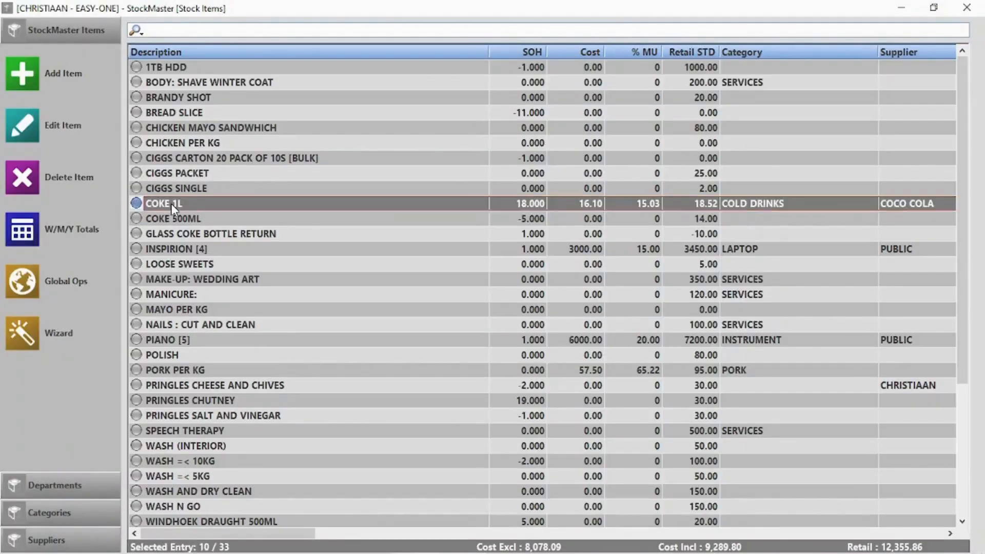
pyautogui.click(190, 154)
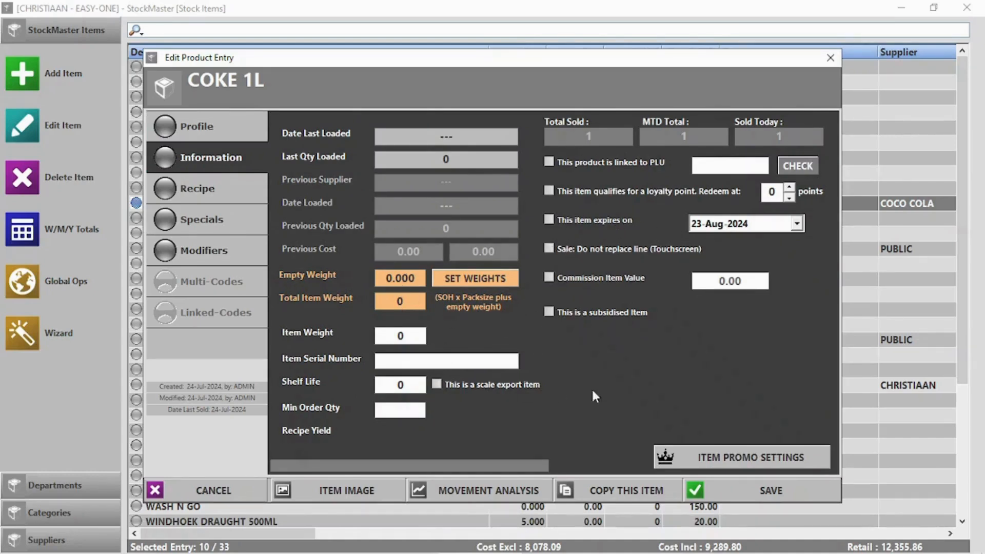
pyautogui.click(753, 458)
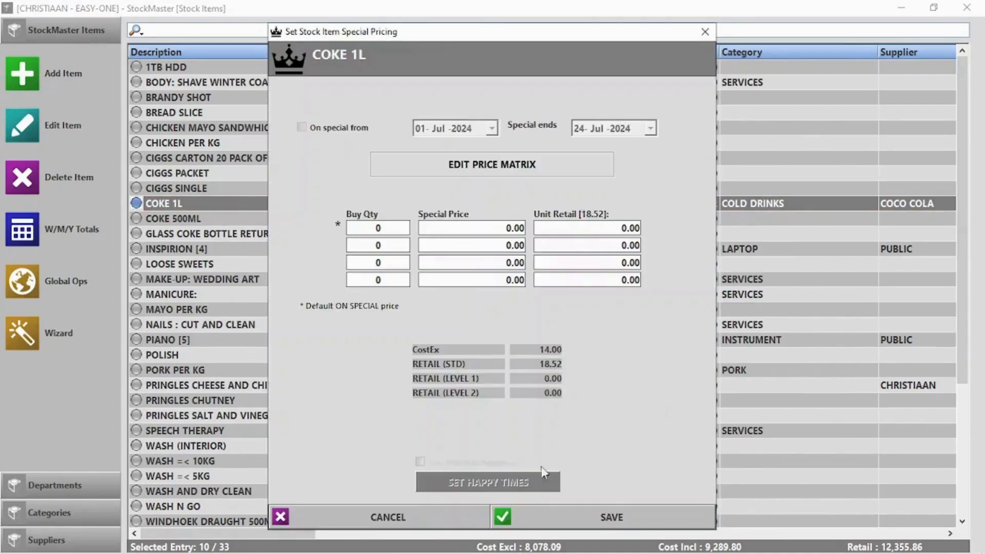
pyautogui.click(387, 513)
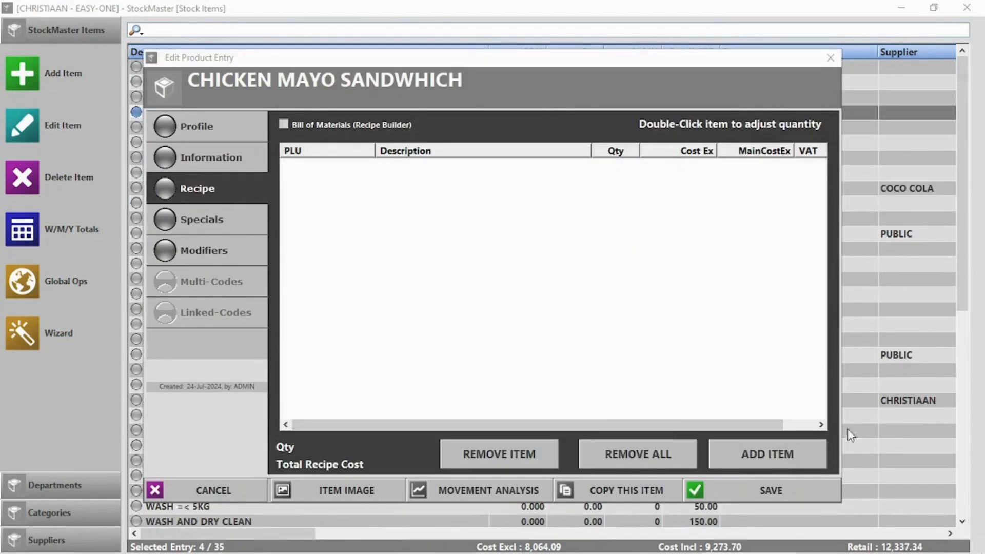
# Add 0.25 MAYO PER KG as an ingredient in the sandwich recipe.
pyautogui.click(772, 454)
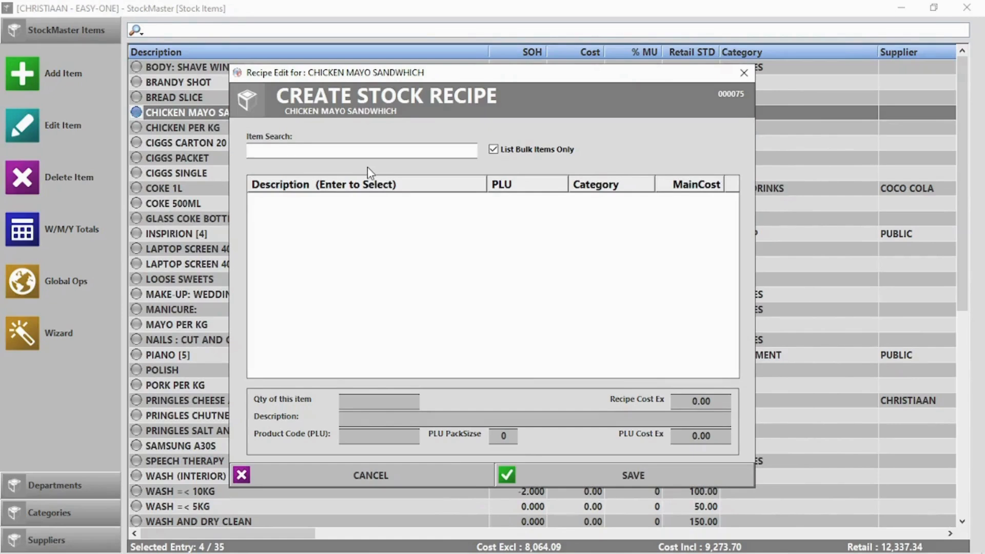
pyautogui.write('m')
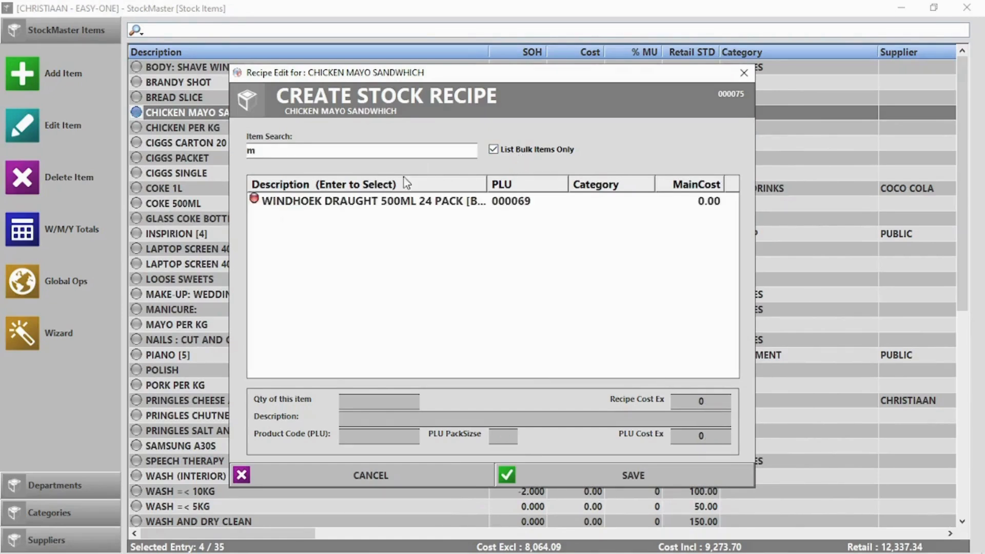
pyautogui.click(492, 150)
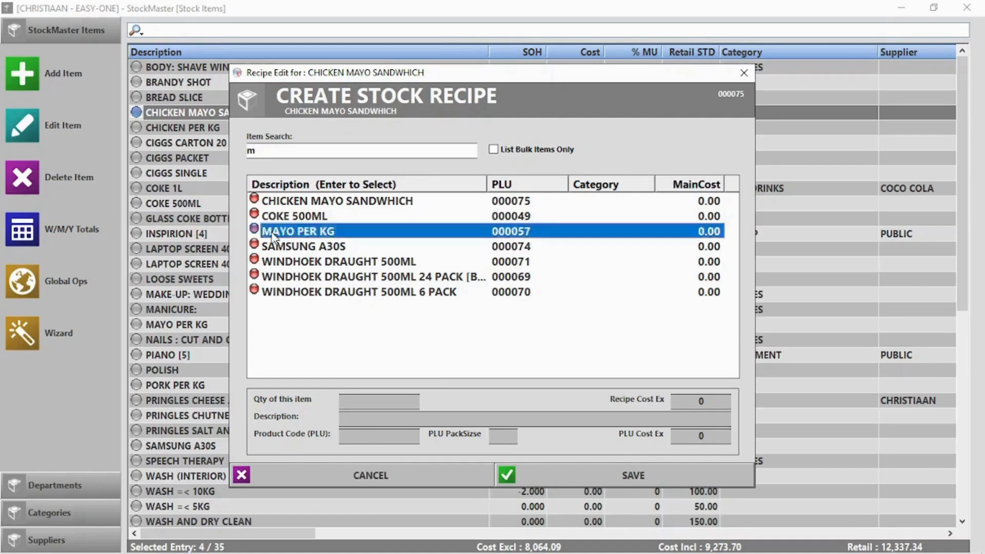
pyautogui.doubleClick(273, 235)
pyautogui.write('0.250')
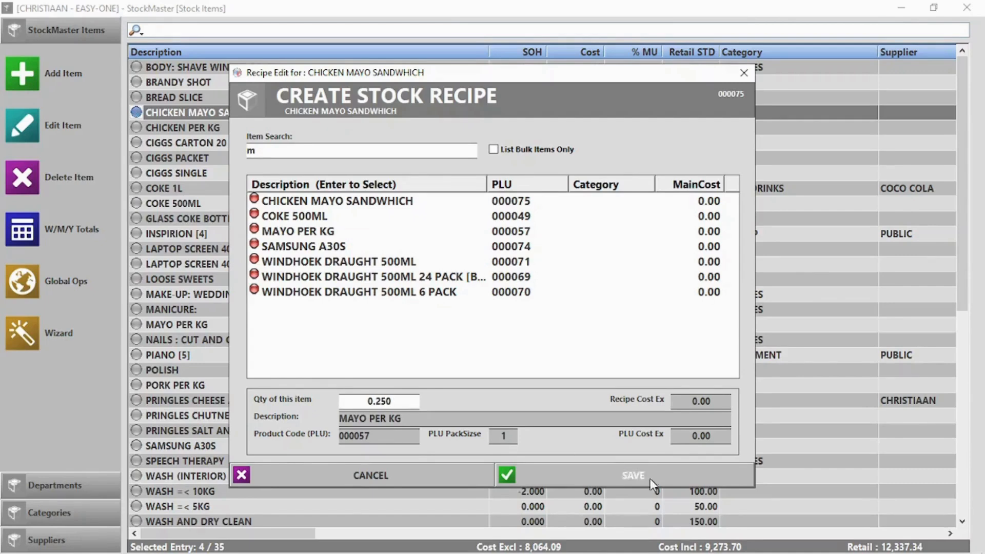
pyautogui.click(644, 479)
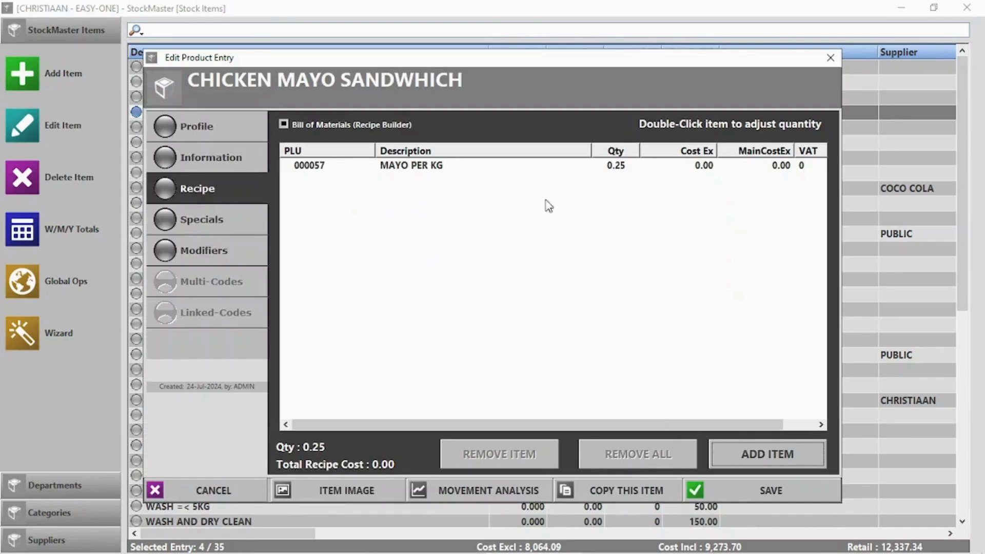
# Add 2 BREAD SLICE to the sandwich recipe.
pyautogui.click(781, 450)
pyautogui.click(494, 149)
pyautogui.click(425, 151)
pyautogui.write('b')
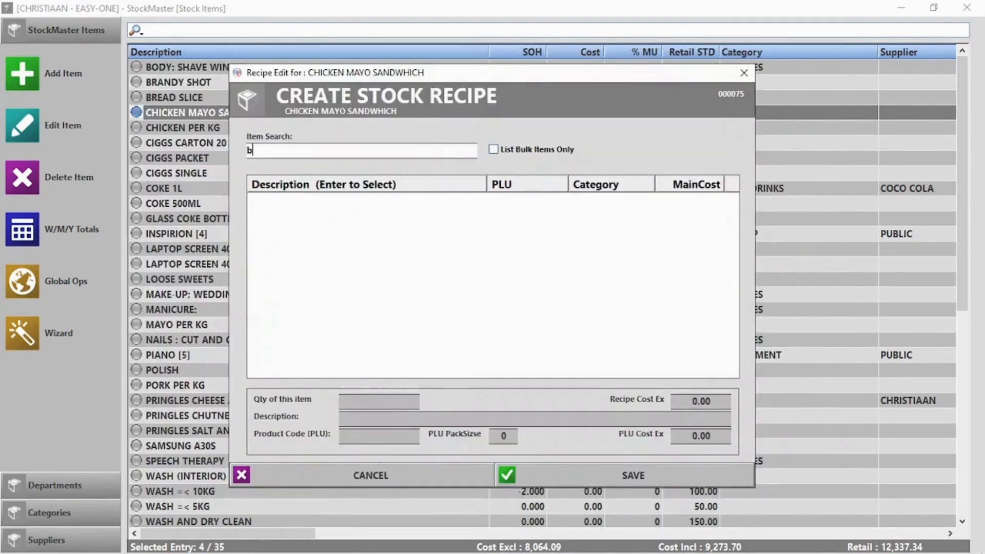
pyautogui.write('r')
pyautogui.doubleClick(317, 215)
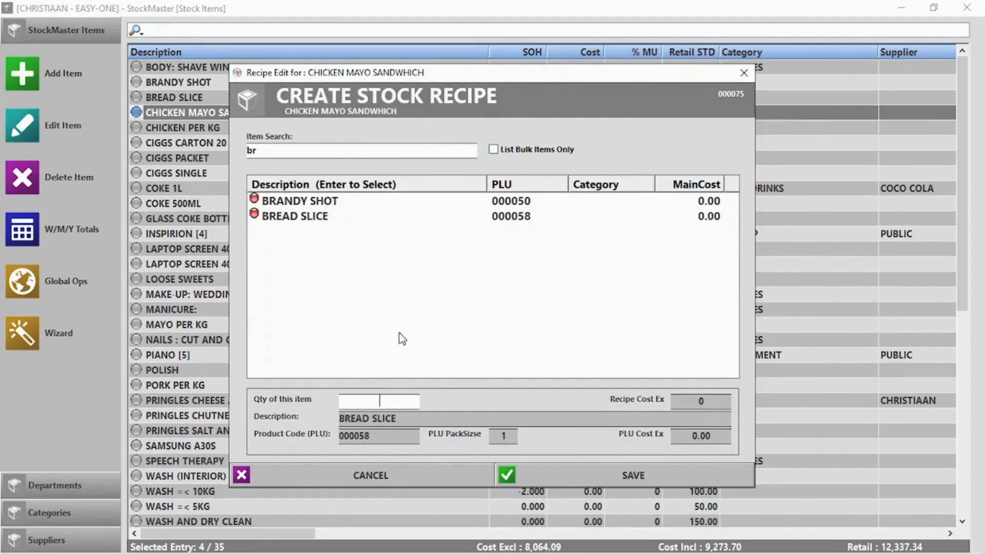
pyautogui.write('2')
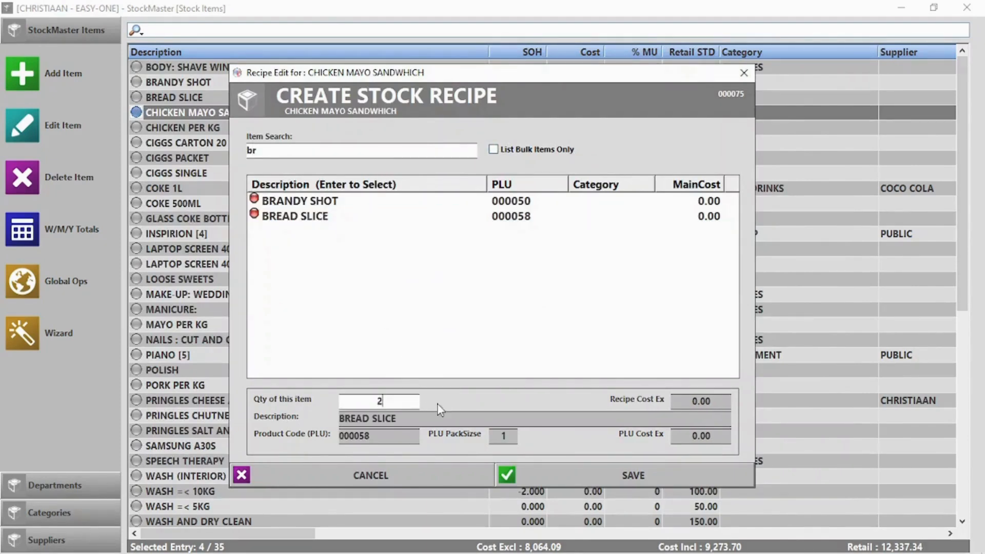
pyautogui.click(639, 474)
# Add 0.5 CHICKEN PER KG to the recipe and save the sandwich's product entry.
pyautogui.click(794, 454)
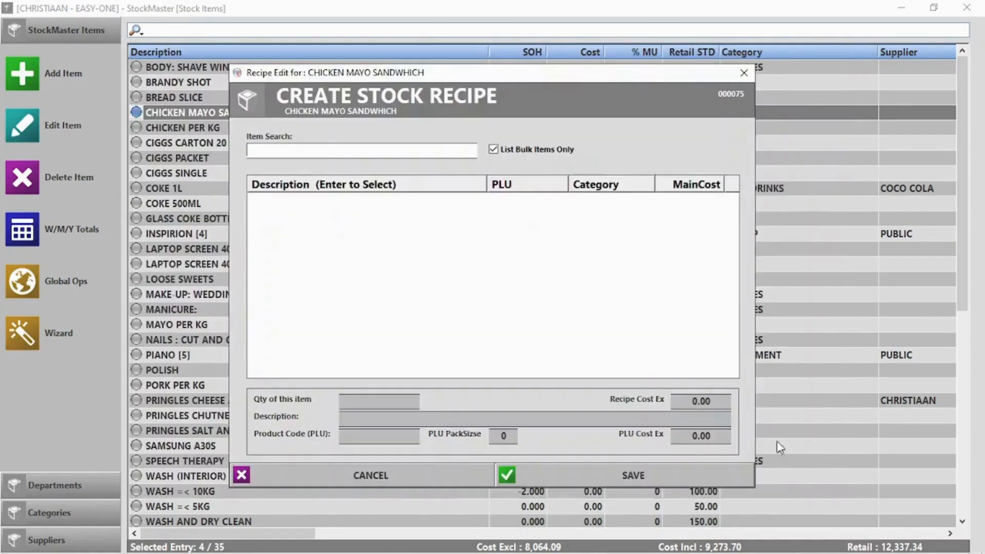
pyautogui.write('ch')
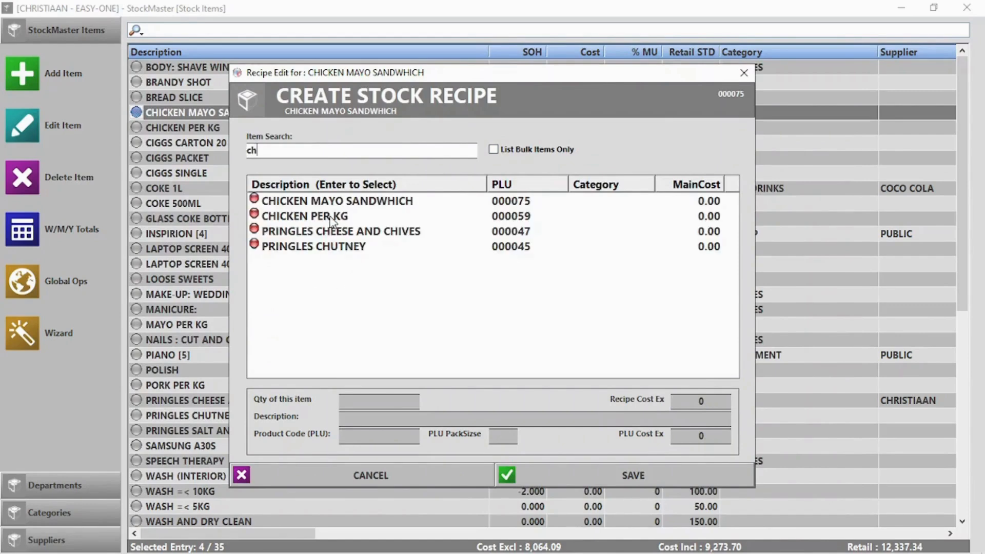
pyautogui.click(329, 218)
pyautogui.write('0.5')
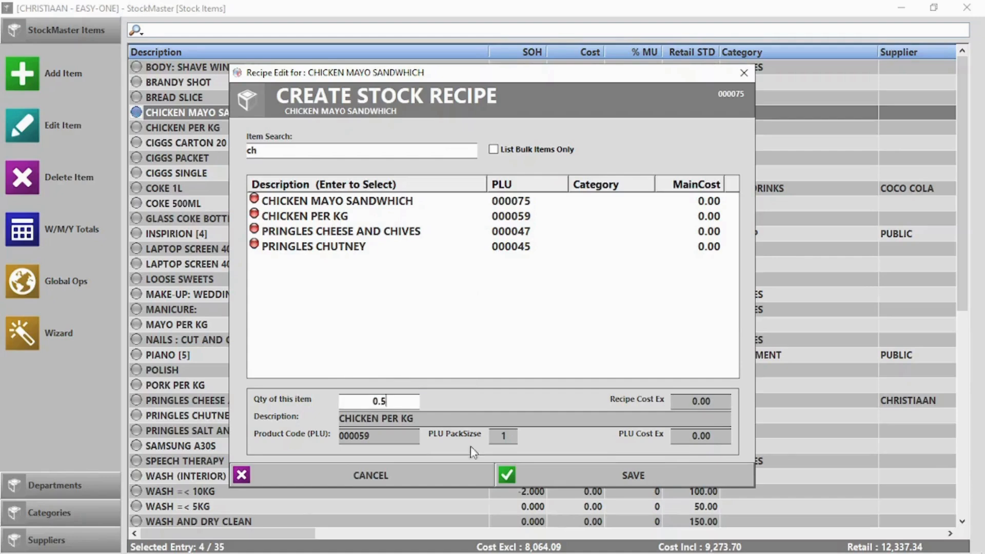
pyautogui.click(612, 476)
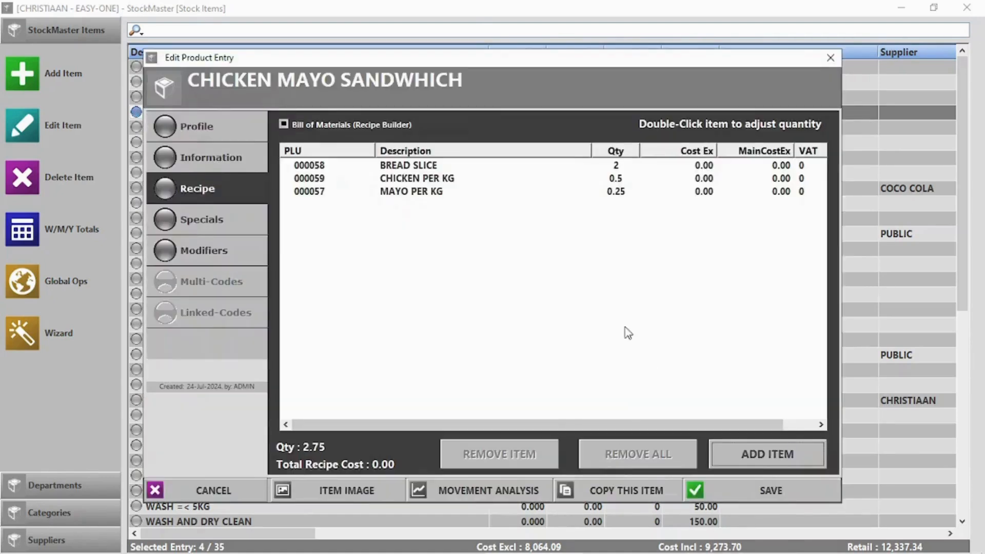
pyautogui.click(765, 490)
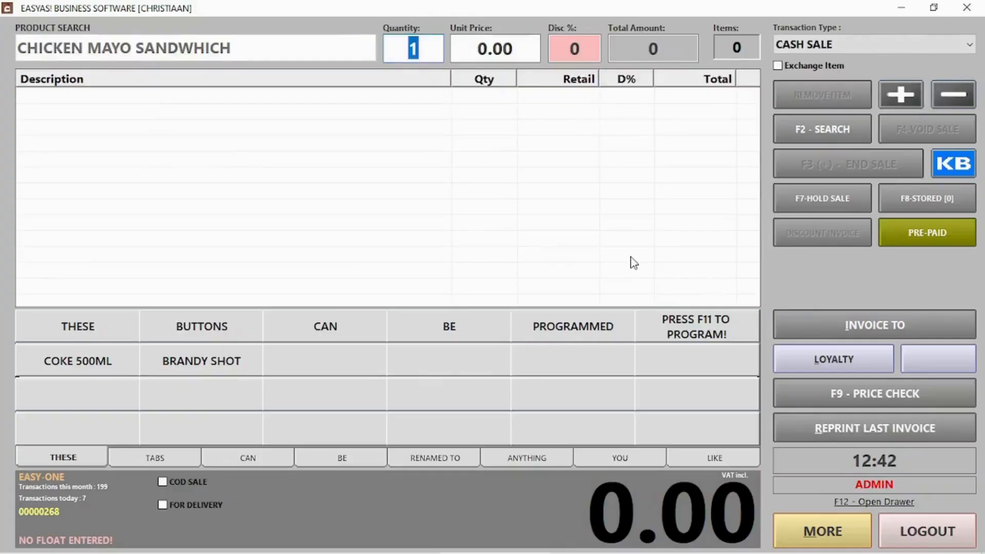
# Ring up and complete a CHICKEN MAYO SANDWHICH sale, then log out of the till.
pyautogui.press('Return')
pyautogui.press('Return')
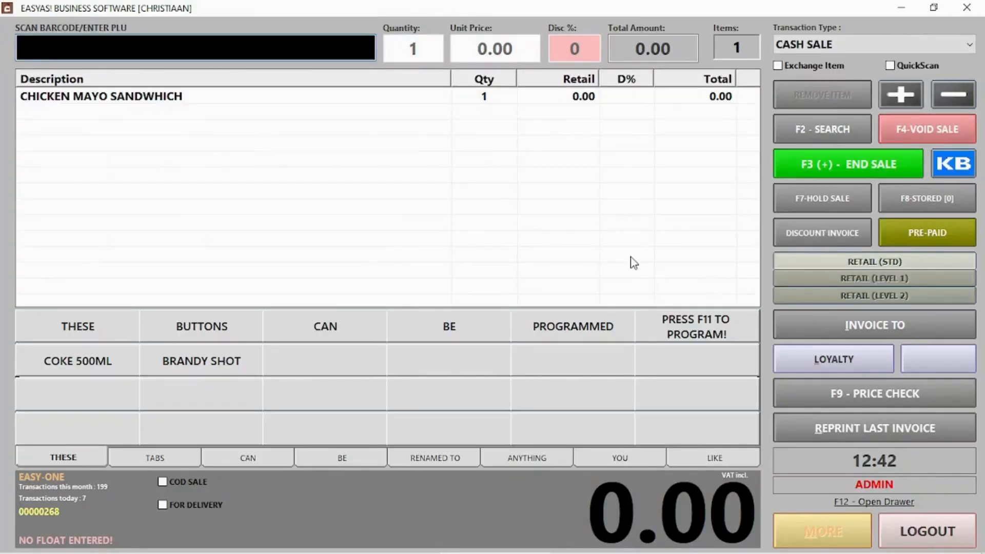
pyautogui.press('XF86AudioLowerVolume')
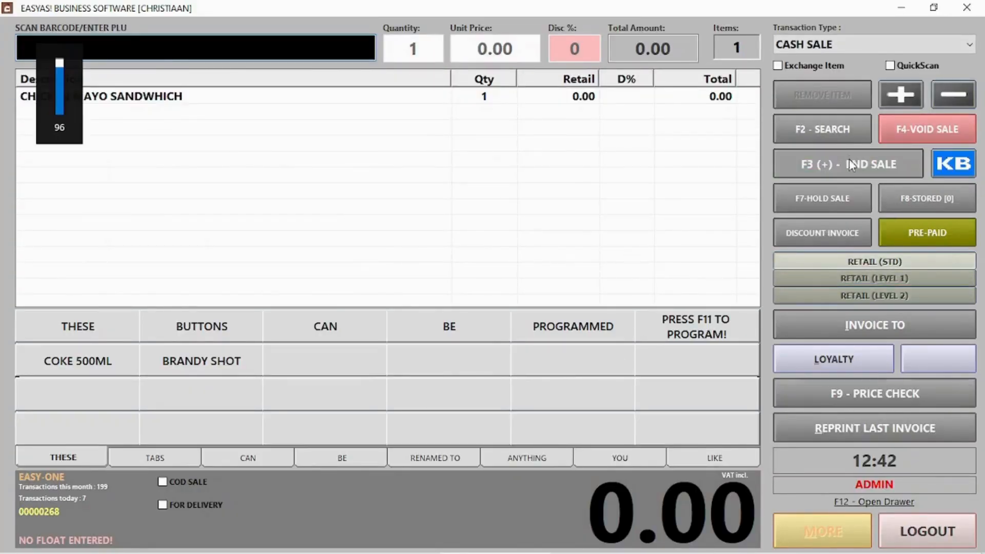
pyautogui.click(848, 164)
pyautogui.click(636, 480)
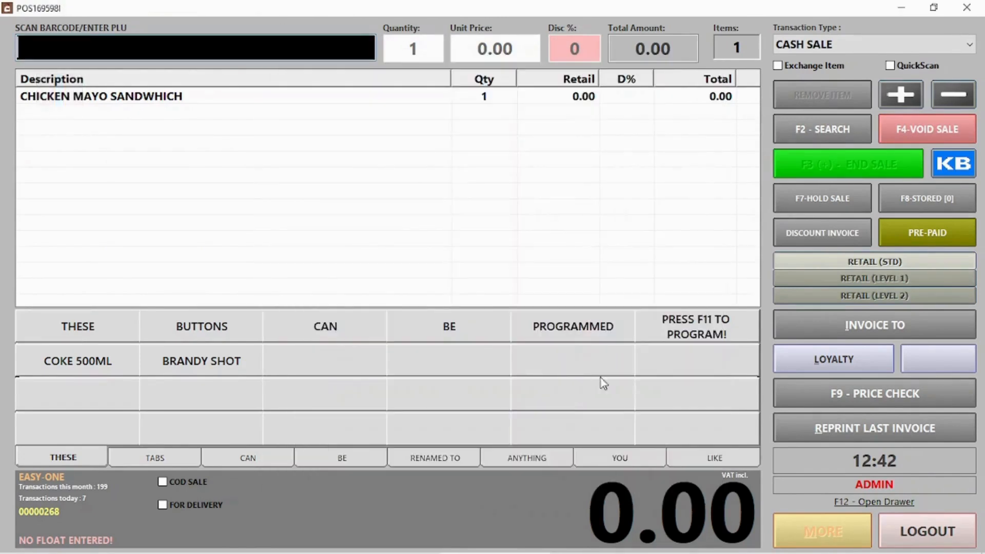
pyautogui.click(924, 530)
# Check reduced stock for BREAD SLICE, MAYO PER KG (-0.250) and CHICKEN PER KG (-0.500).
pyautogui.click(624, 131)
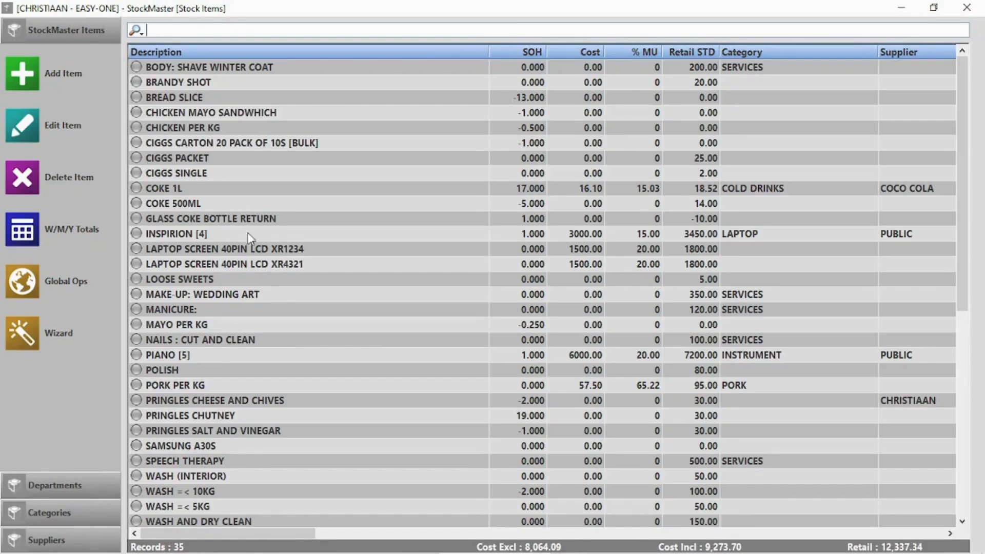
pyautogui.click(189, 102)
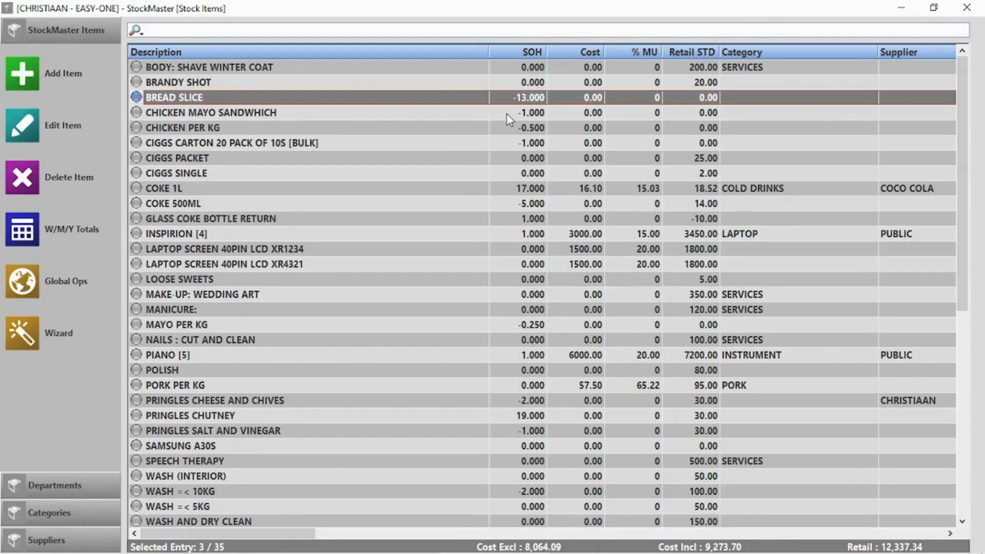
pyautogui.click(191, 325)
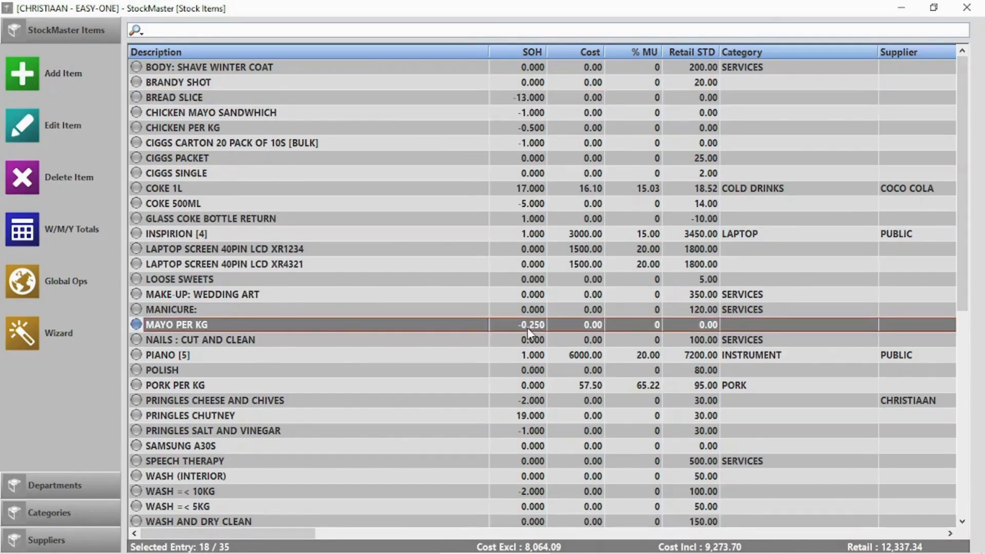
pyautogui.click(186, 131)
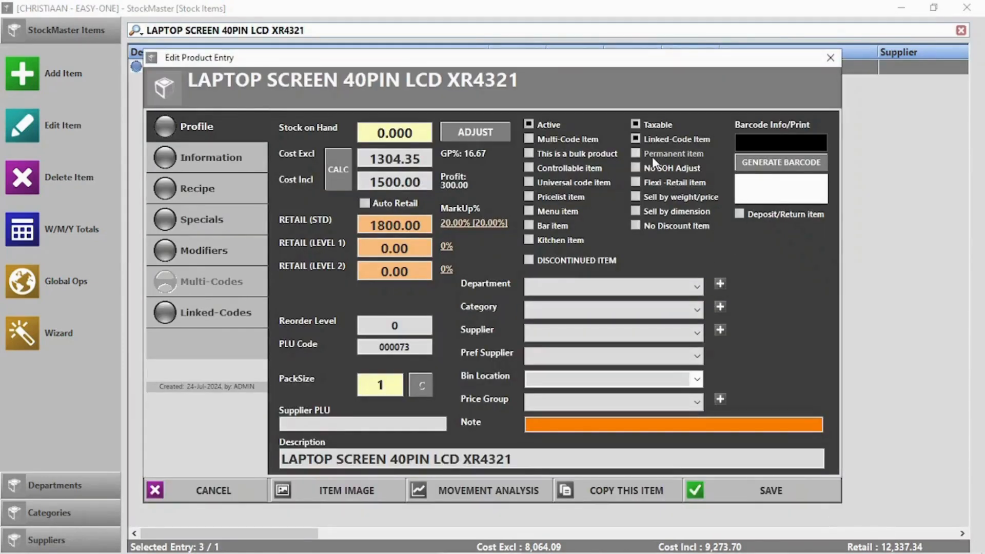
# Make LAPTOP SCREEN XR4321 a linked-code item tied to item 000072 and save.
pyautogui.click(653, 139)
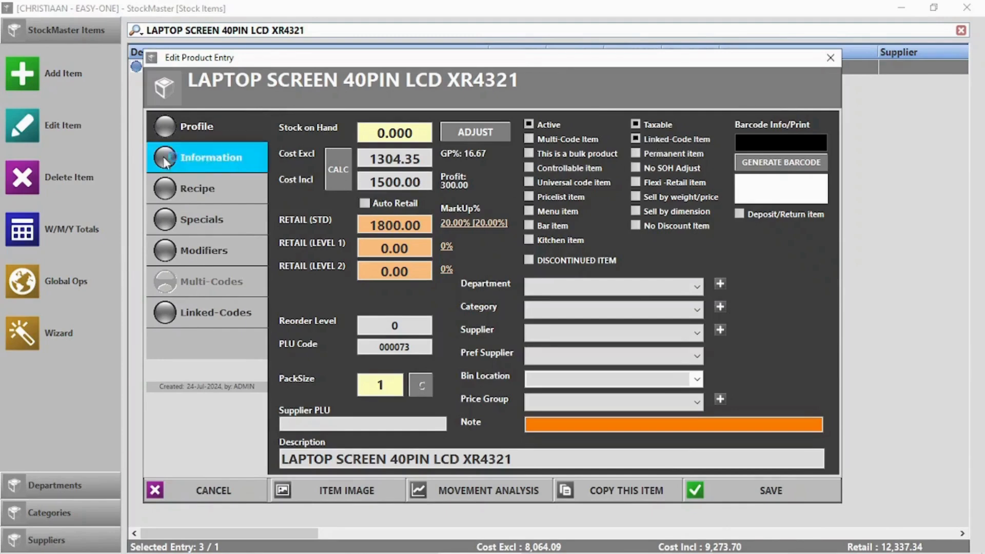
pyautogui.click(183, 326)
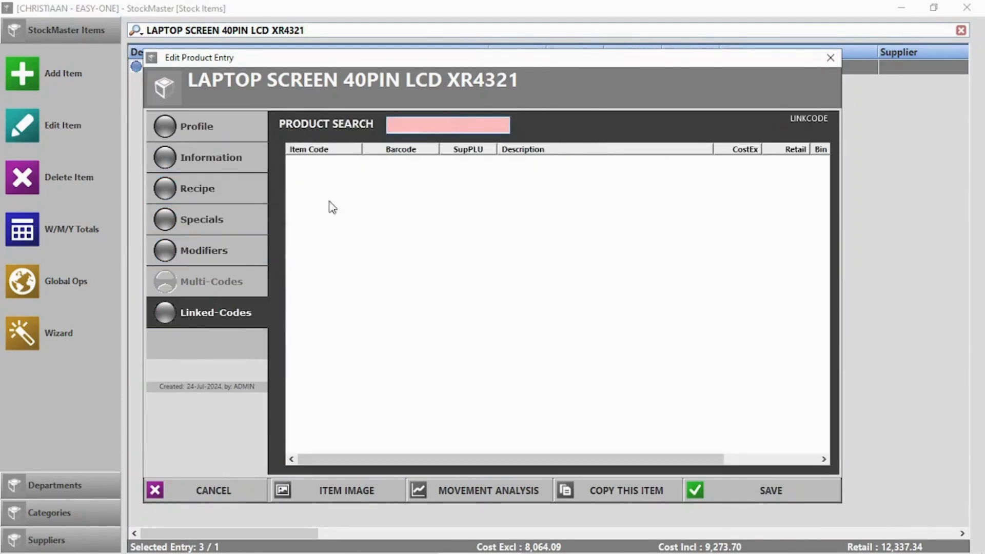
pyautogui.write('lapto')
pyautogui.click(293, 162)
pyautogui.click(768, 496)
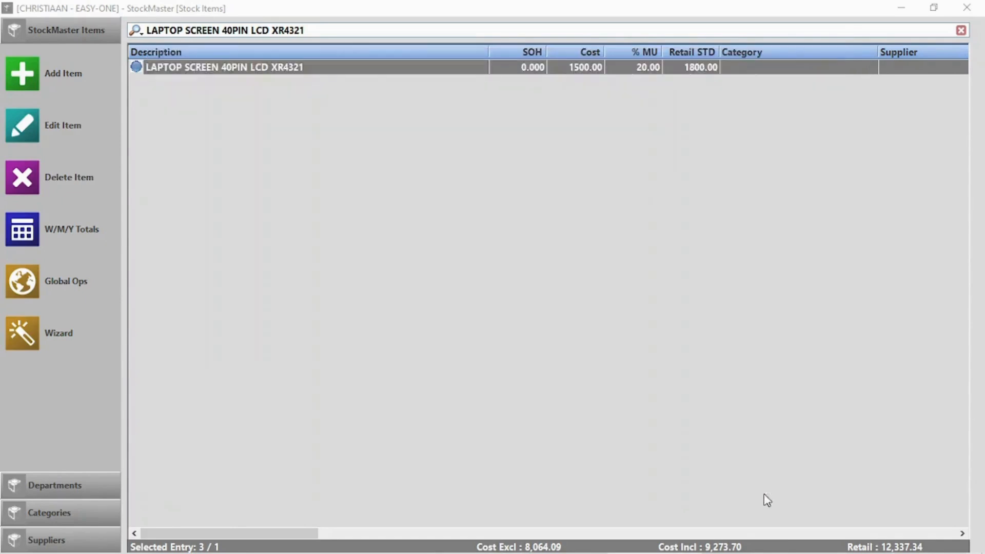
# Reopen the laptop screen entry to verify link code LINK687042P, then close StockMaster.
pyautogui.click(327, 62)
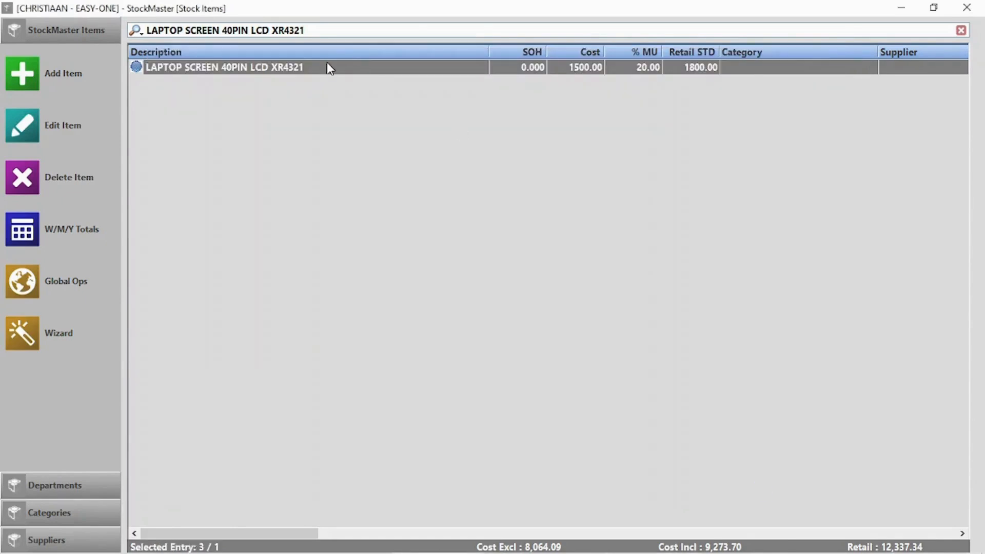
pyautogui.doubleClick(327, 62)
pyautogui.click(229, 308)
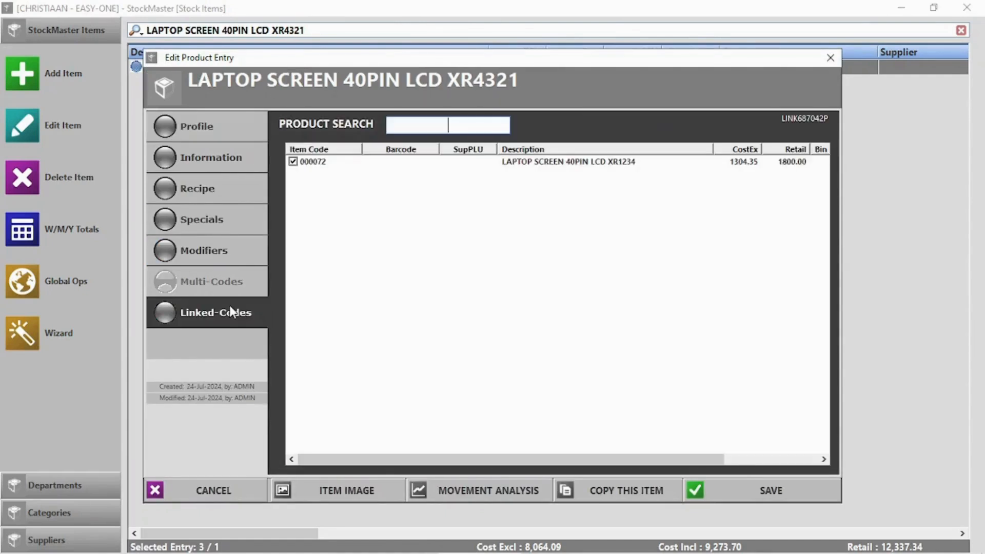
pyautogui.click(831, 58)
pyautogui.click(966, 8)
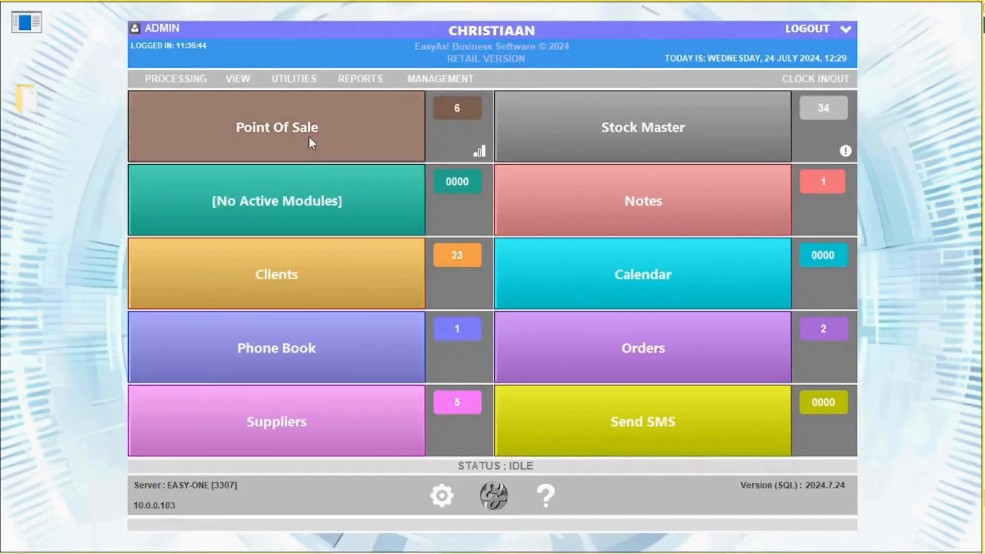
# Search 'lapt' at the till and ring up the linked XR4321 laptop screen at 1800.00.
pyautogui.click(288, 142)
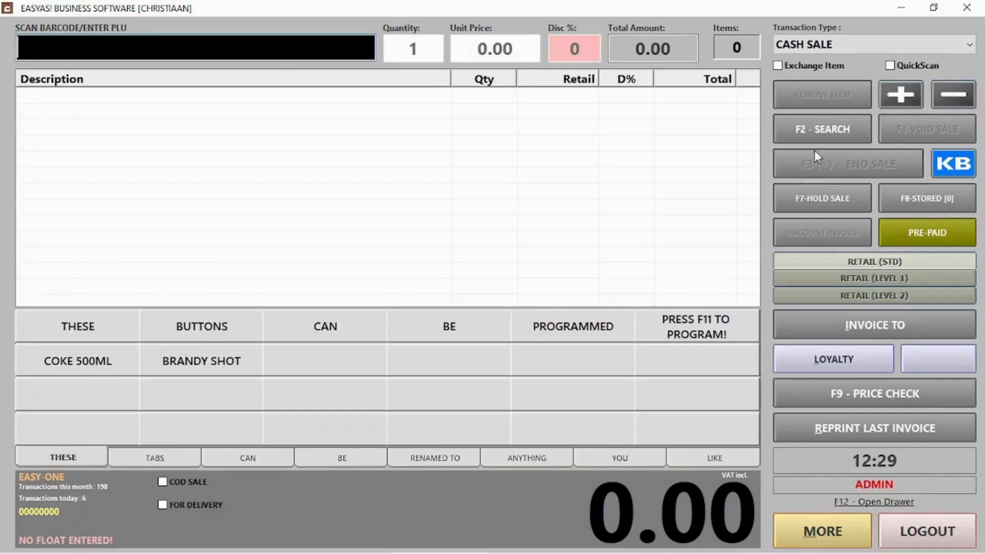
pyautogui.write('lapt')
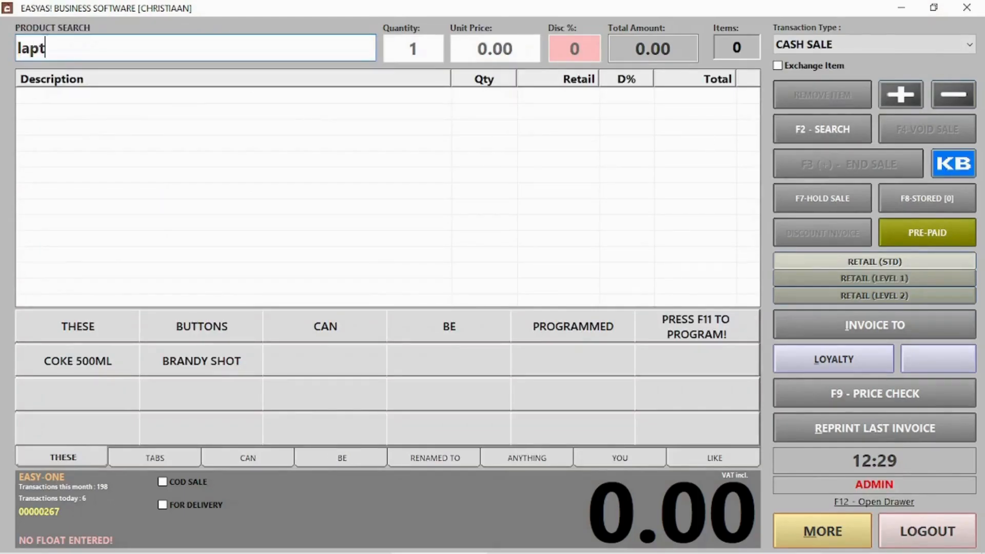
pyautogui.press('Return')
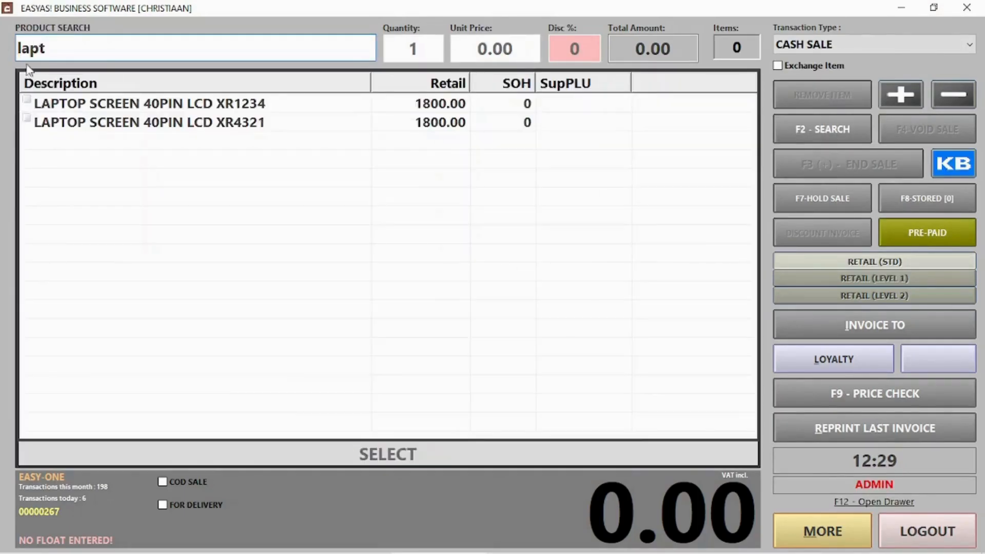
pyautogui.doubleClick(220, 100)
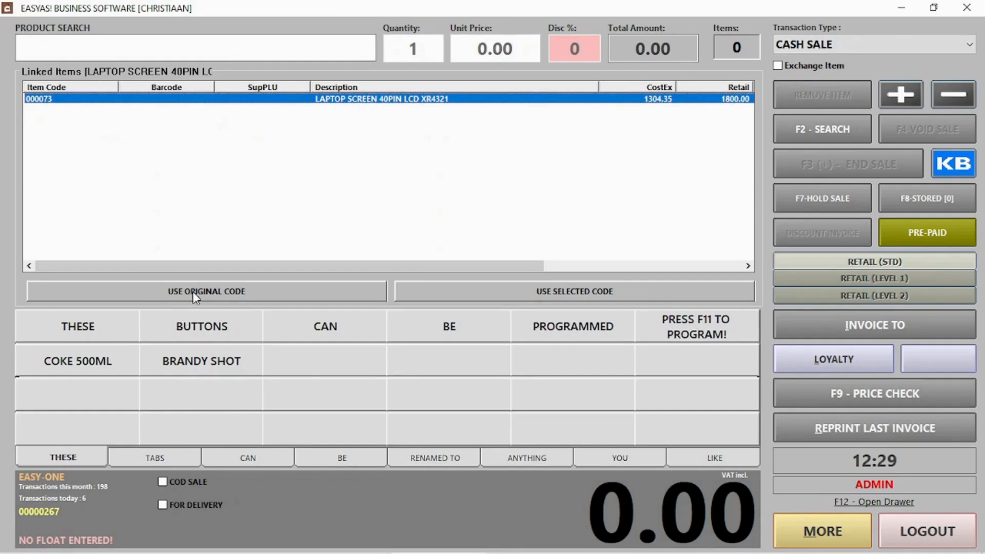
pyautogui.click(555, 291)
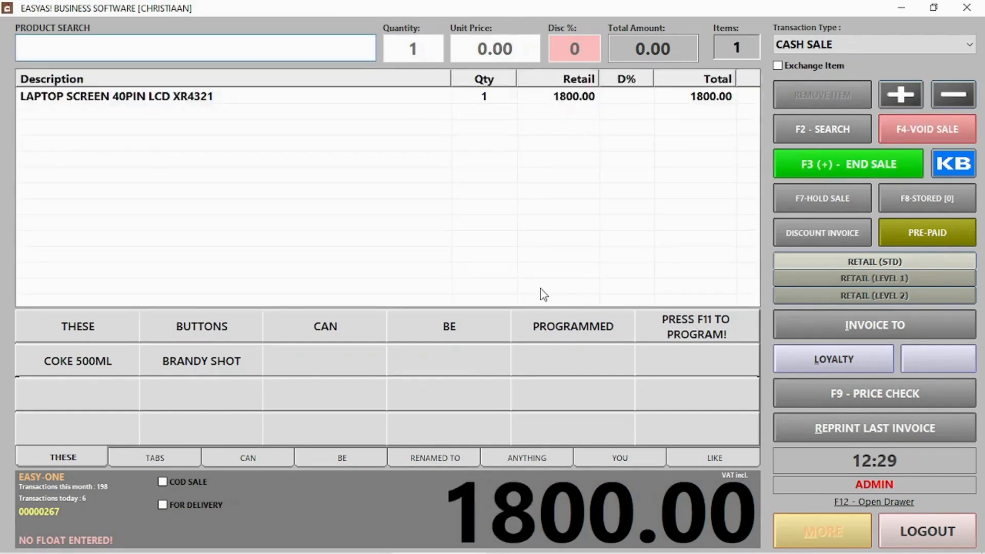
# Create a multi-code stock item described 'Samsung a30s', declining to add another.
pyautogui.hotkey('alt', 'Tab')
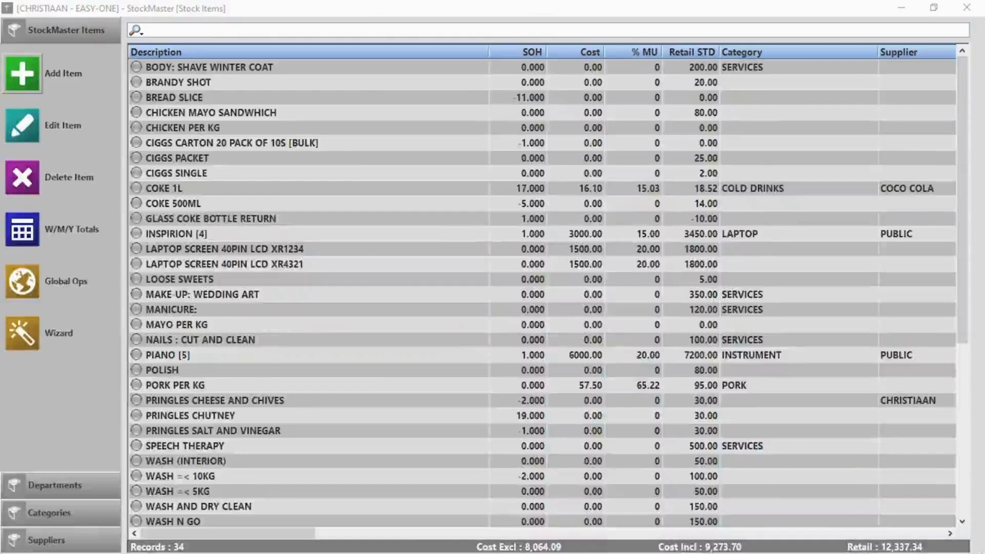
pyautogui.click(22, 74)
pyautogui.click(365, 156)
pyautogui.write('Samsun')
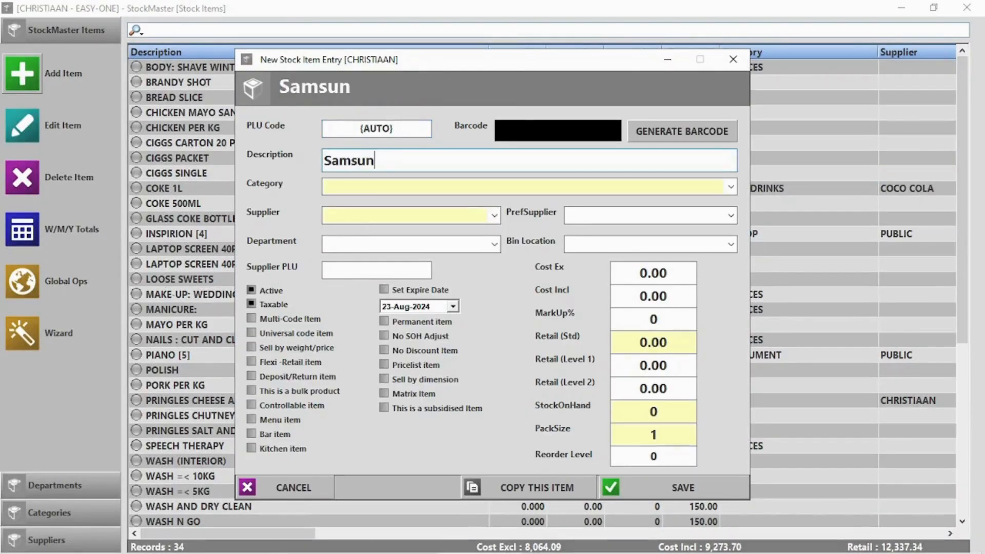
pyautogui.write('g a30s')
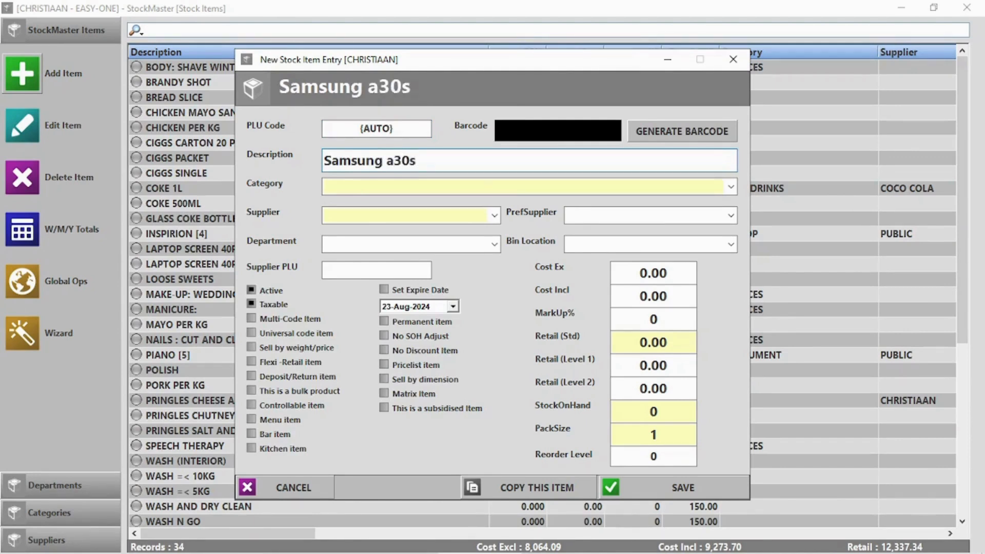
pyautogui.click(294, 320)
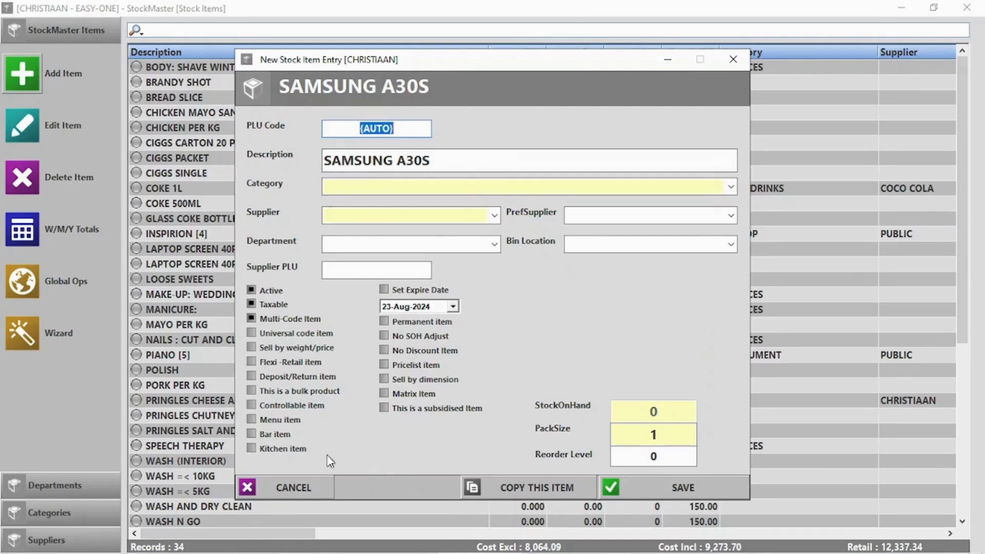
pyautogui.click(678, 487)
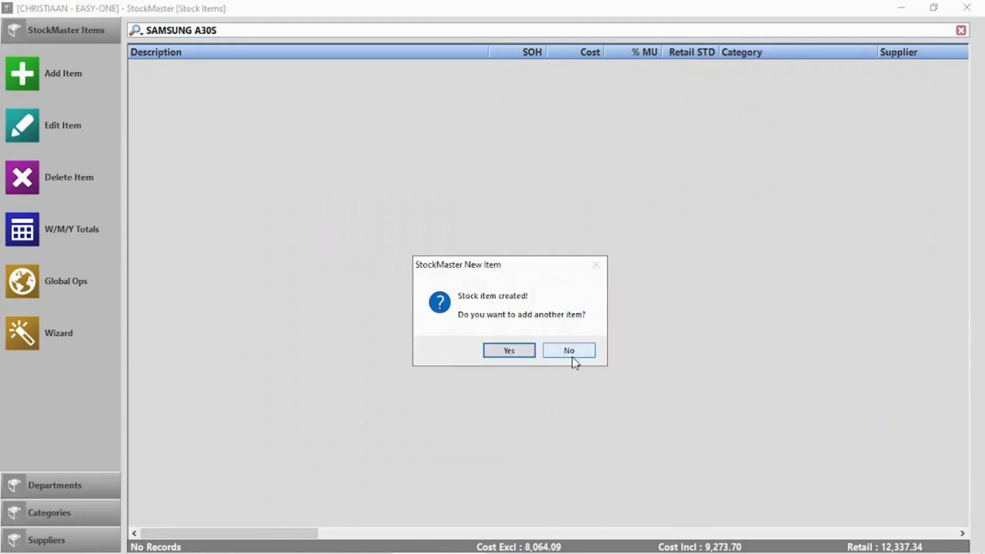
pyautogui.click(567, 351)
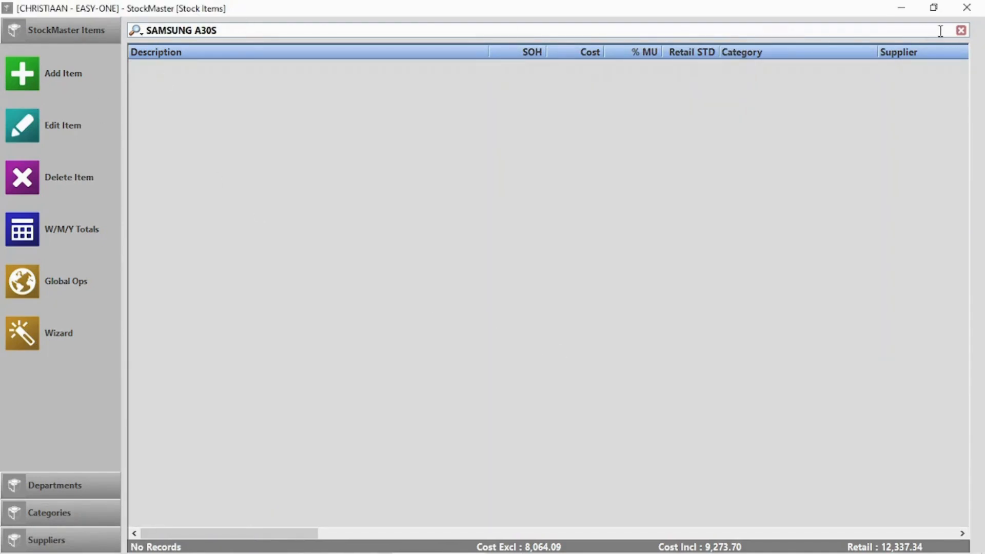
# Clear the search filter and open SAMSUNG A30S's multi-codes list.
pyautogui.click(961, 30)
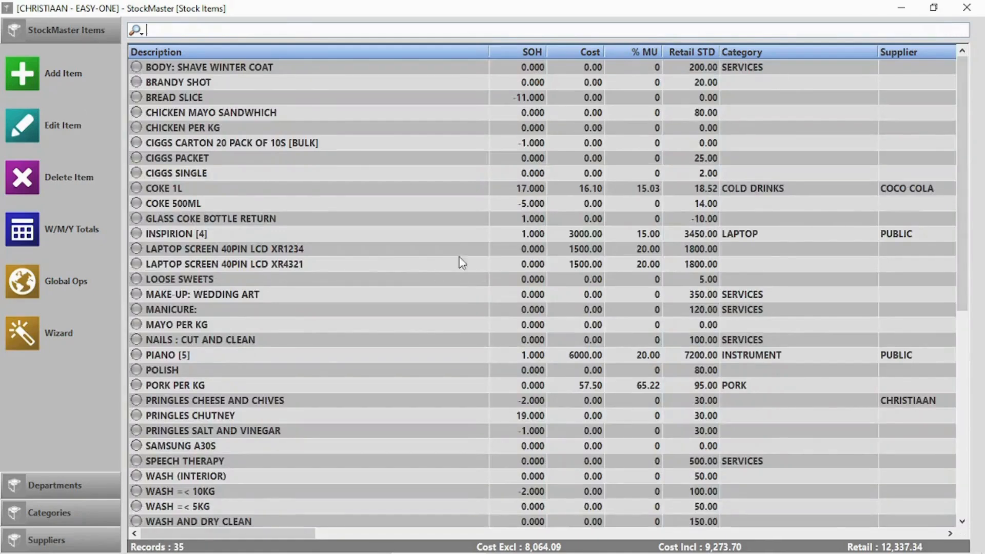
pyautogui.scroll(-2, 464, 272)
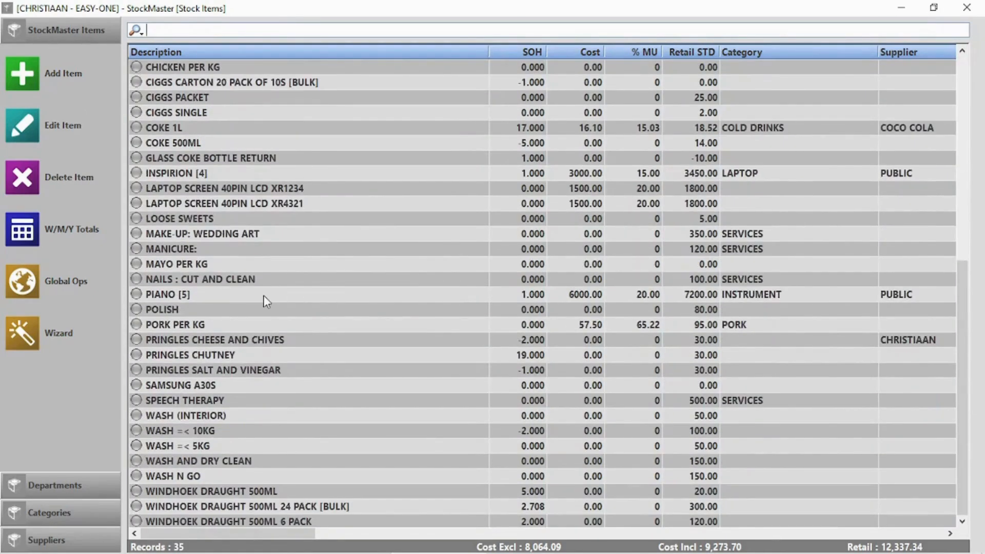
pyautogui.doubleClick(217, 389)
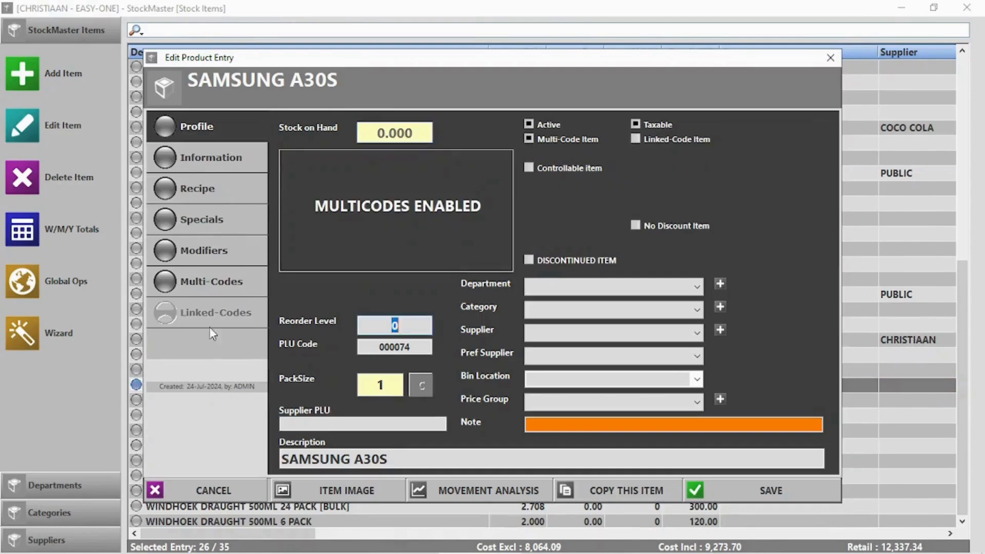
pyautogui.click(210, 282)
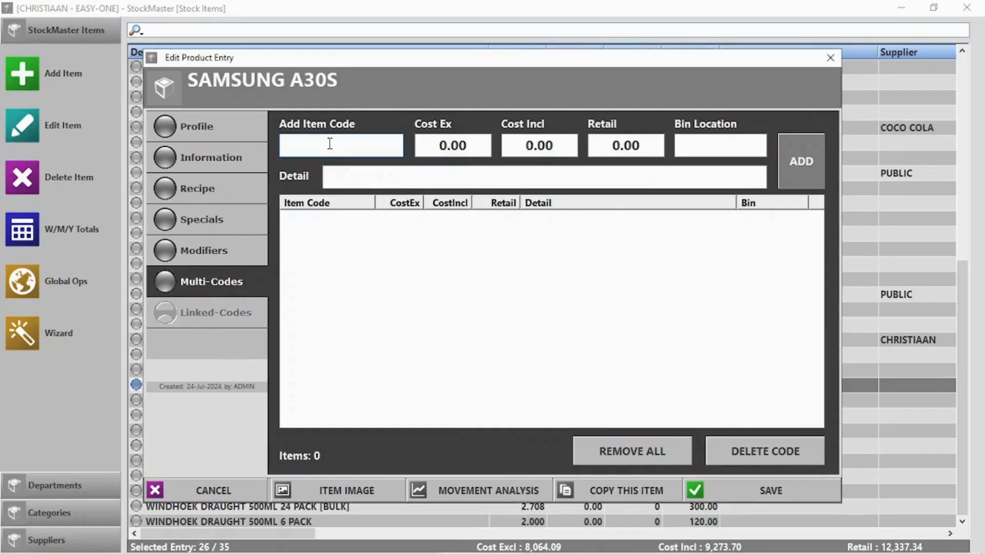
# Add code A30S1245 at 8000 cost, 10000 retail, detail 'Samsung A30s', and save.
pyautogui.write('A30s1245')
pyautogui.click(447, 146)
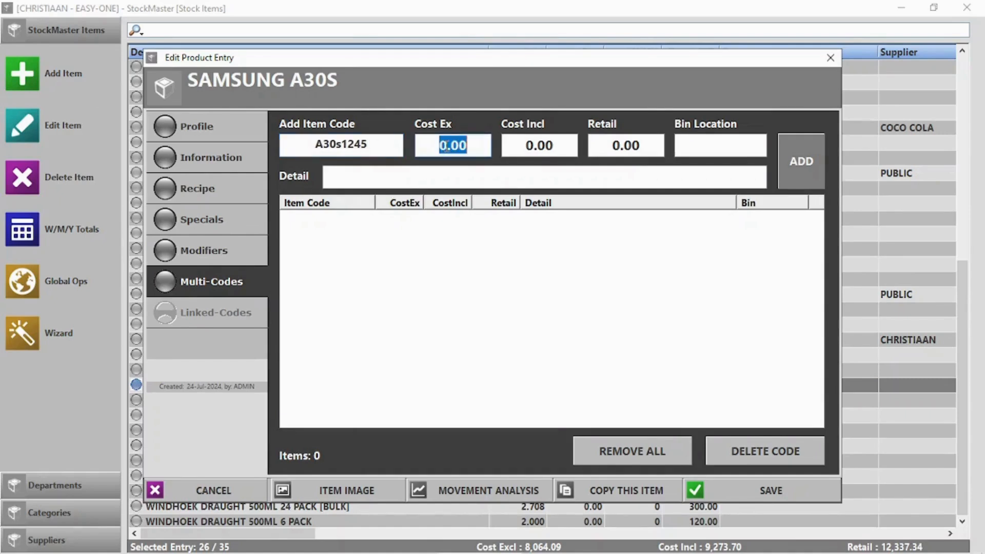
pyautogui.write('8000')
pyautogui.press('Tab')
pyautogui.press('Tab')
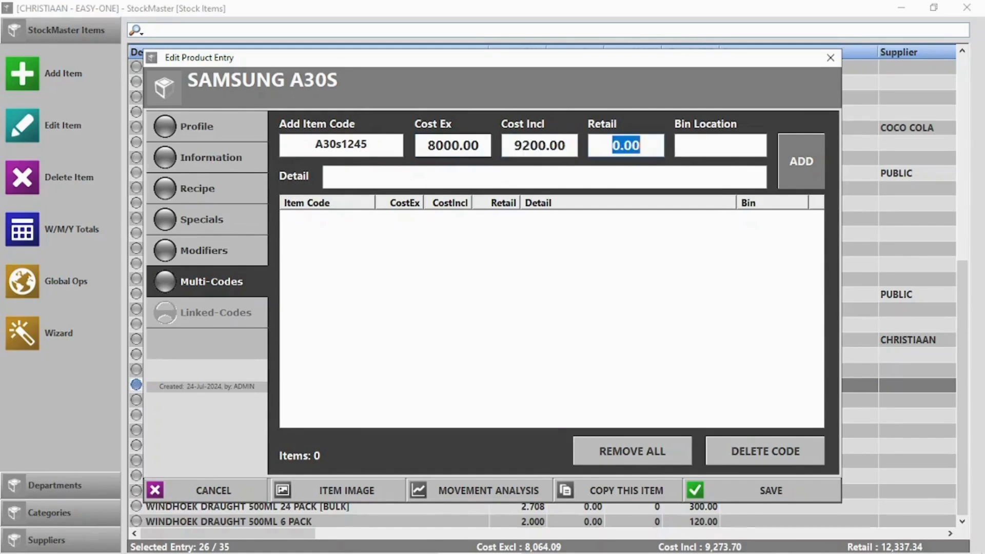
pyautogui.write('10')
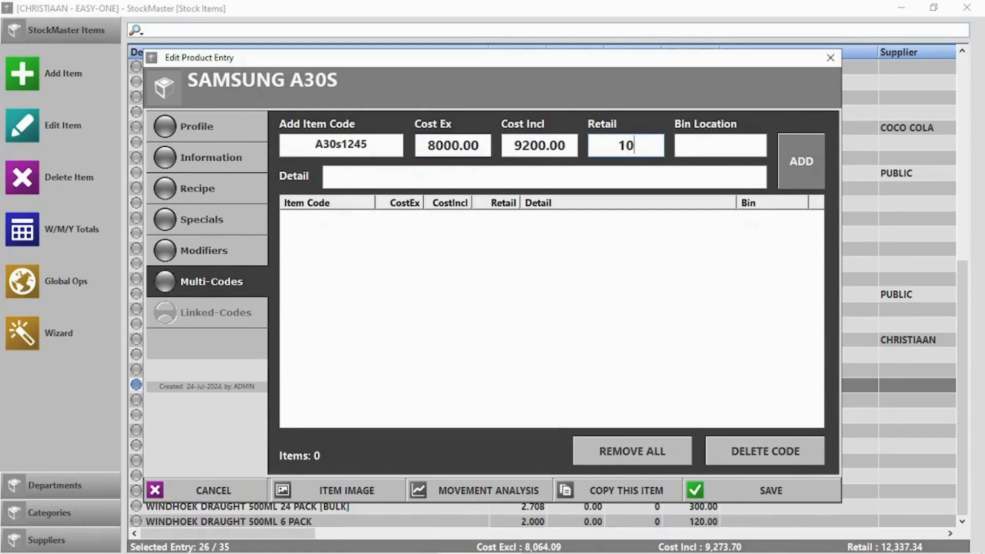
pyautogui.write('000')
pyautogui.click(409, 180)
pyautogui.write('S')
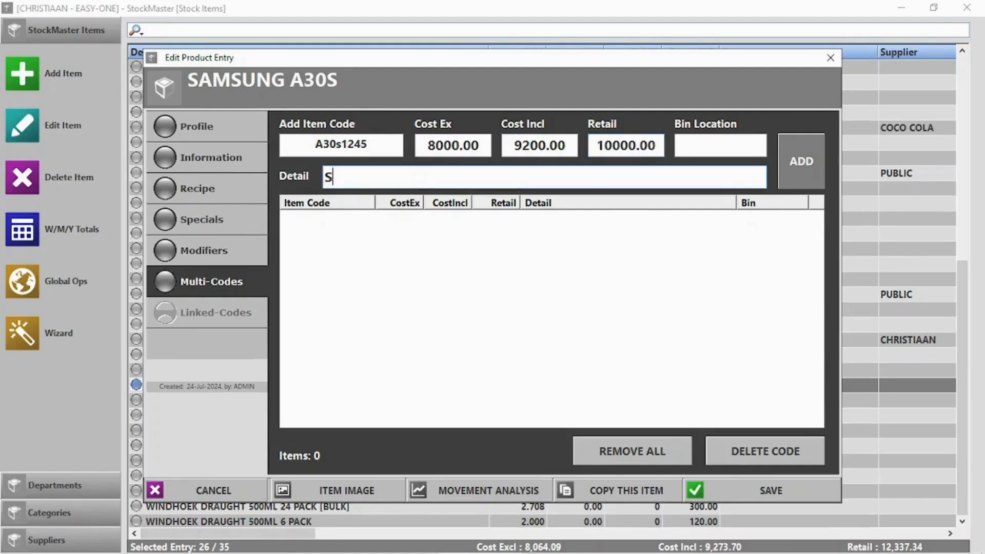
pyautogui.write('amsung A30s')
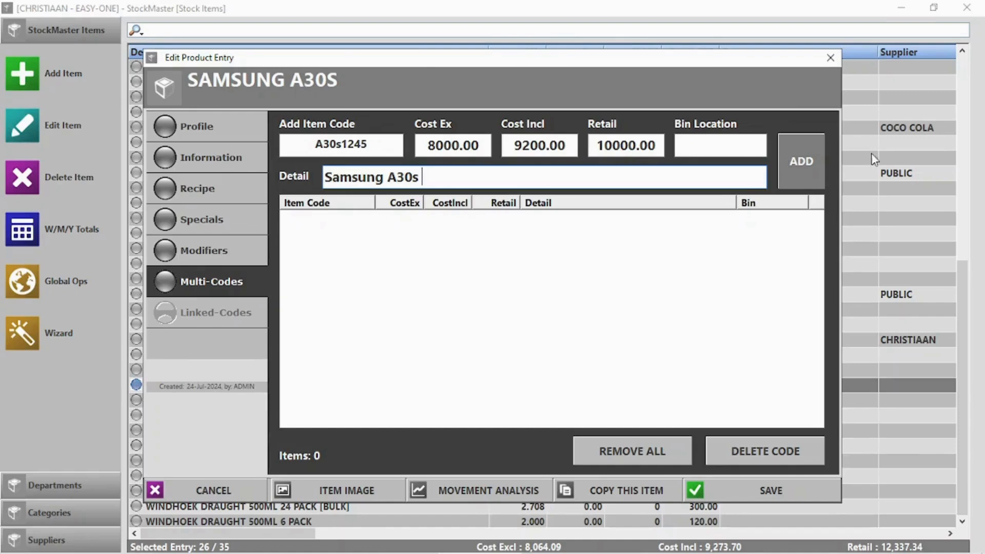
pyautogui.click(814, 164)
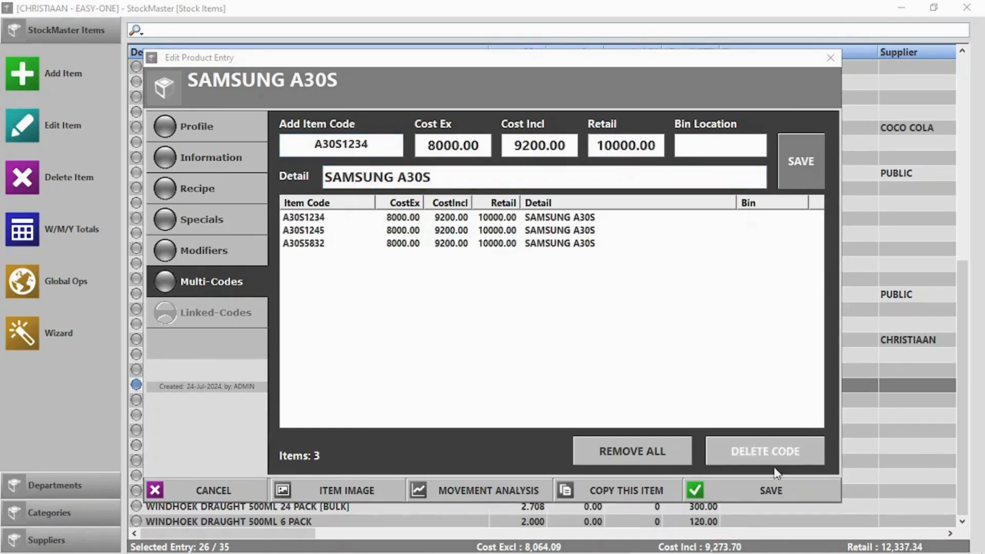
pyautogui.click(772, 487)
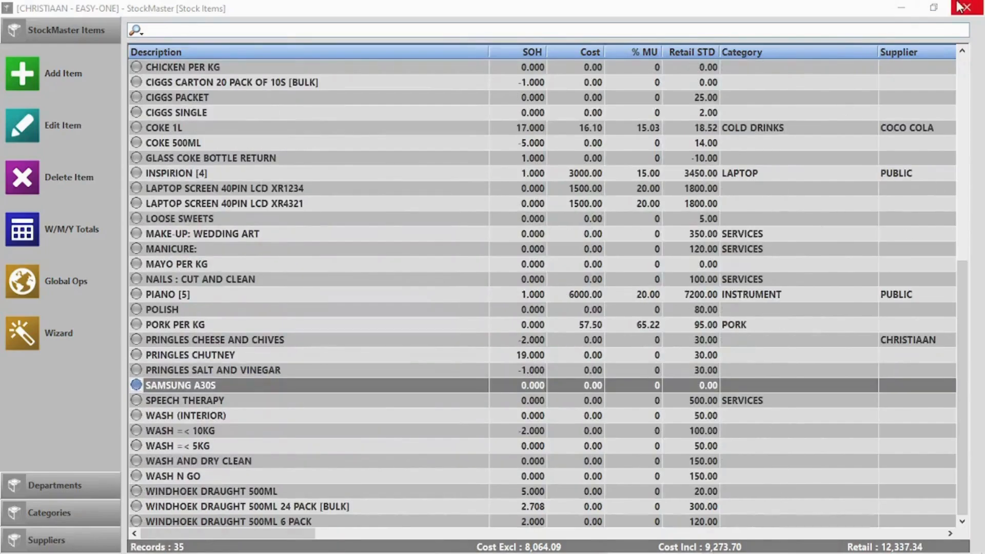
# Scan A30S1234 at the till, complete the 10000.00 cash sale, and log out.
pyautogui.click(967, 7)
pyautogui.click(242, 137)
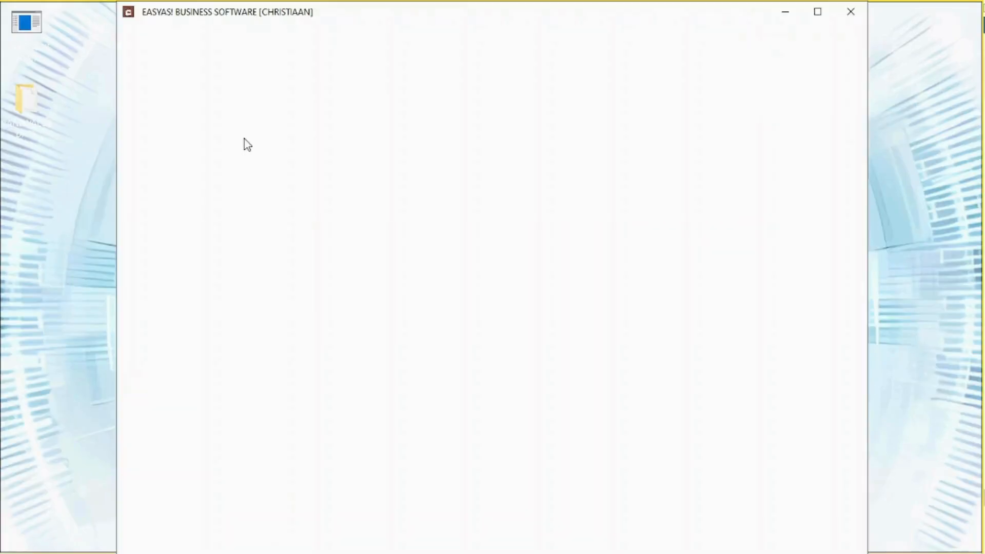
pyautogui.write('A30S1234')
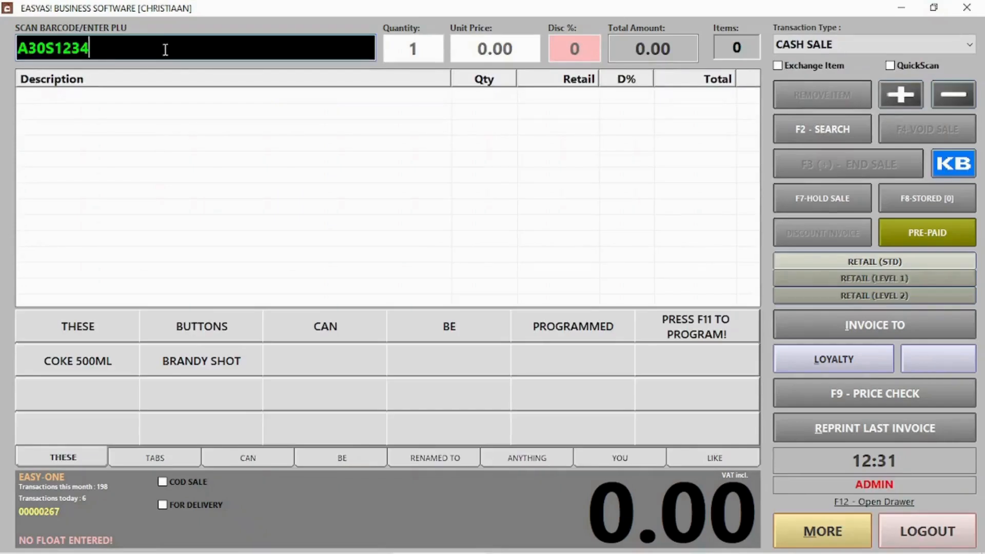
pyautogui.press('Return')
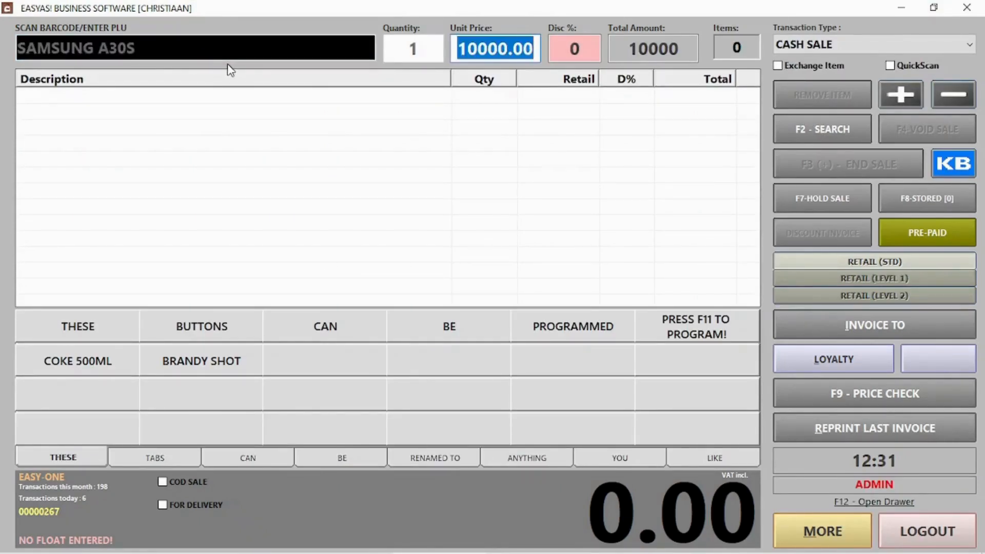
pyautogui.press('Return')
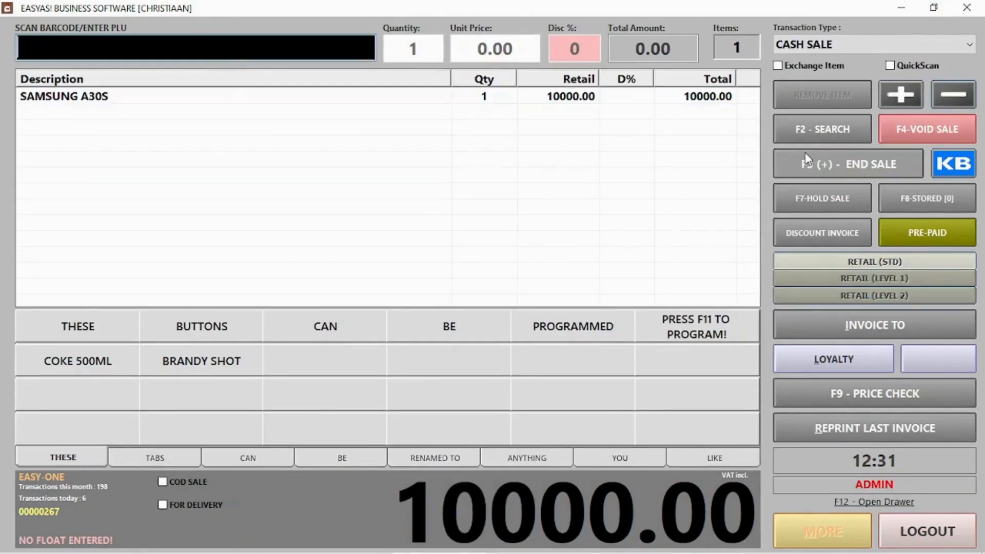
pyautogui.click(806, 156)
pyautogui.click(638, 484)
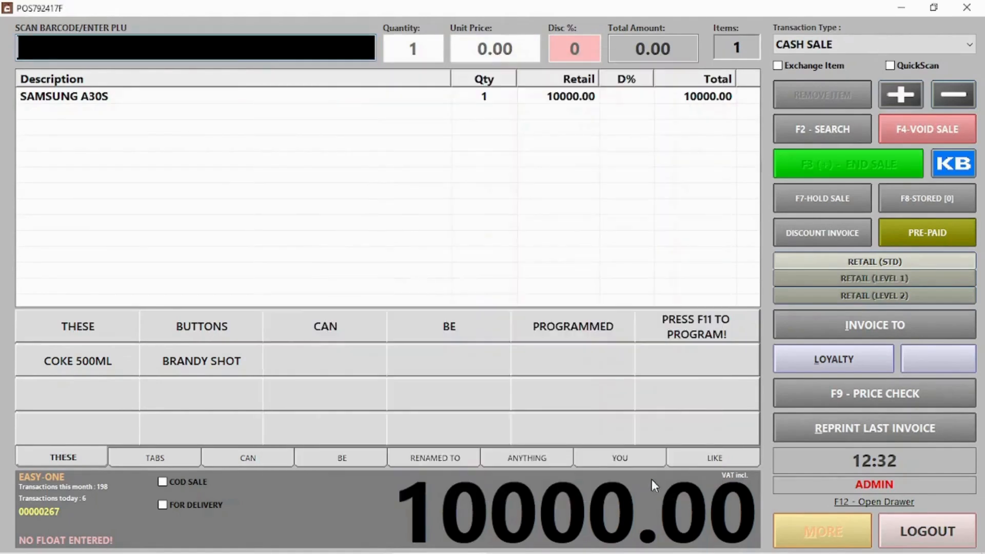
pyautogui.click(599, 358)
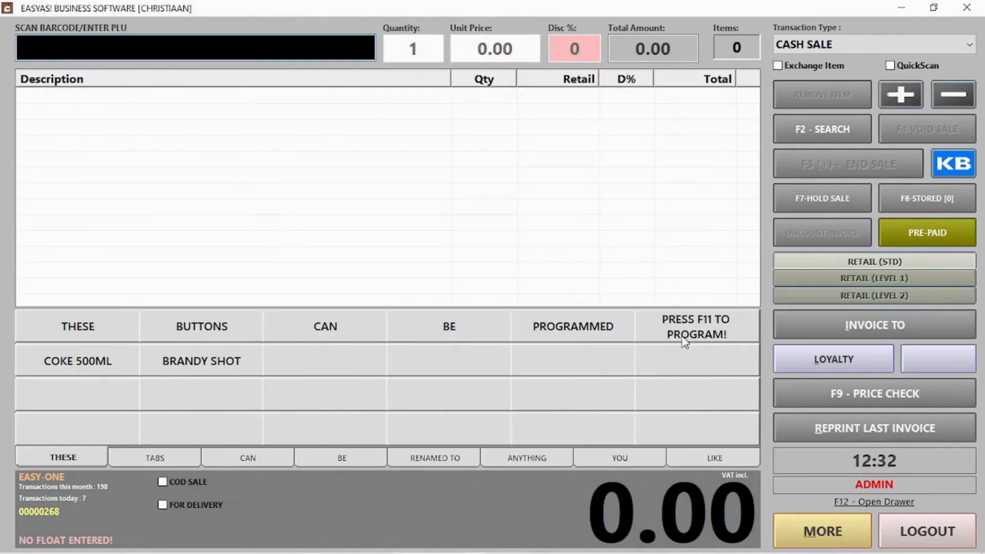
pyautogui.click(927, 531)
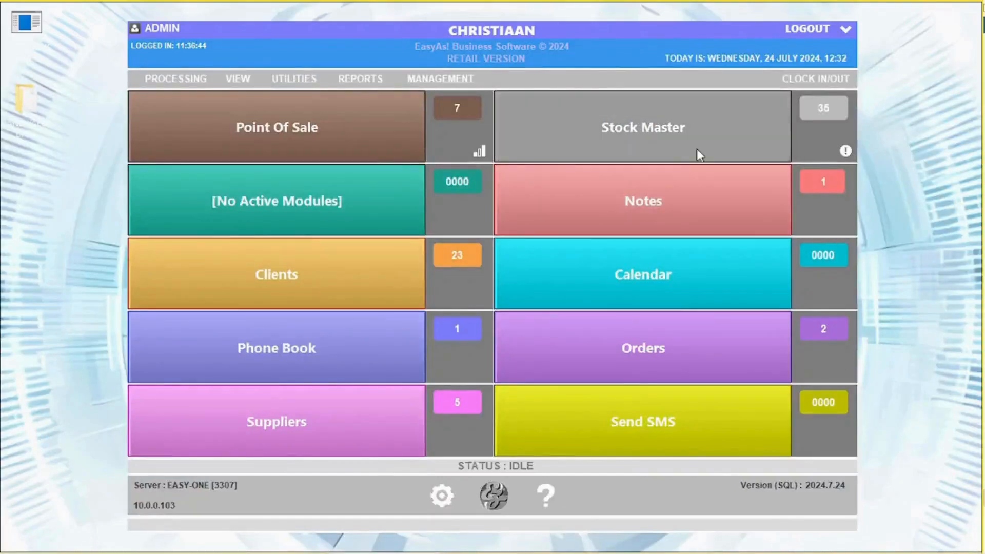
# Review SAMSUNG A30S's multi-codes in Stock Master.
pyautogui.click(697, 149)
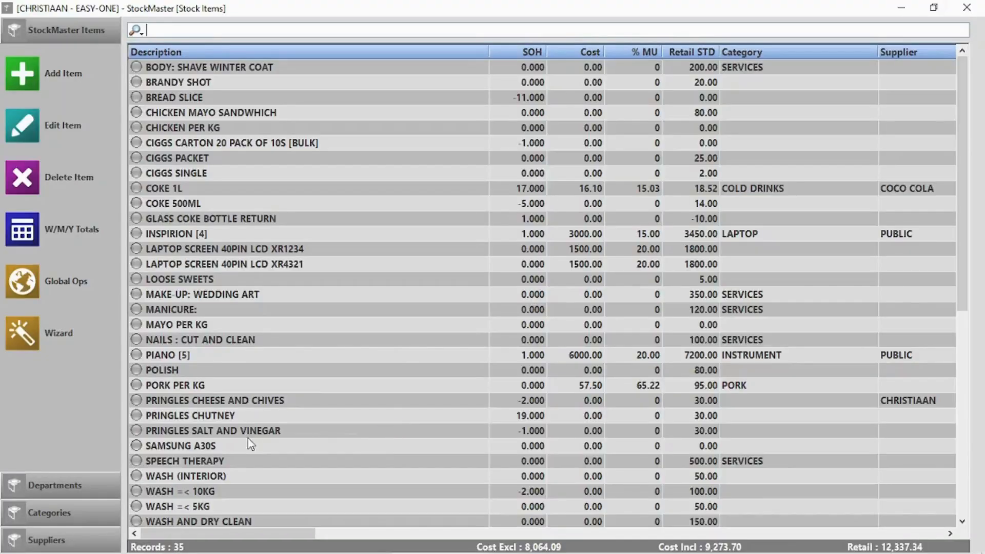
pyautogui.click(232, 447)
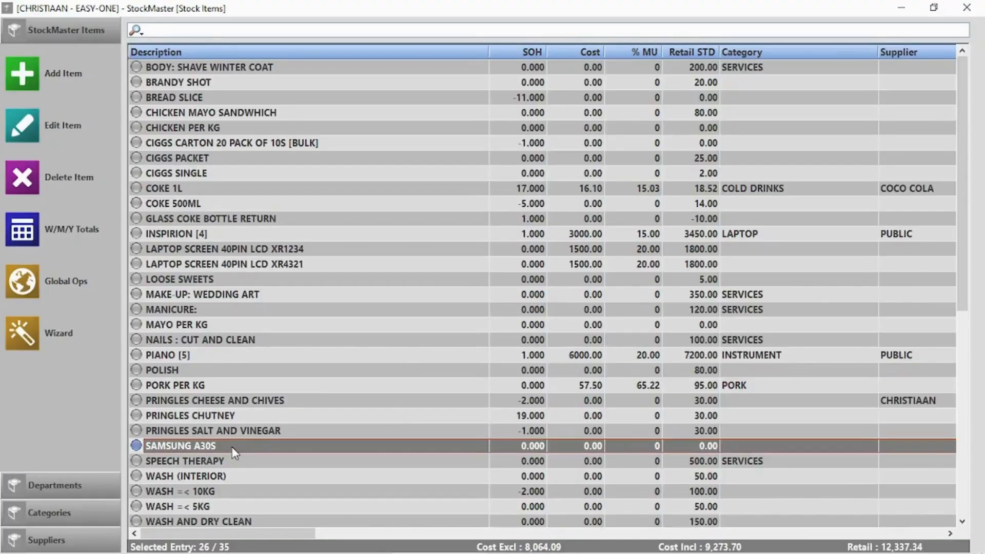
pyautogui.doubleClick(235, 445)
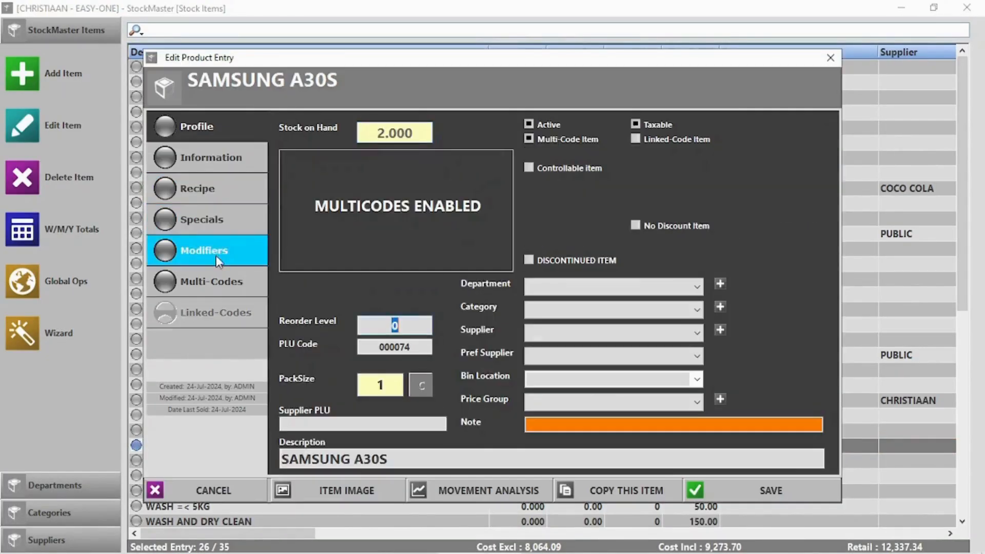
pyautogui.click(216, 280)
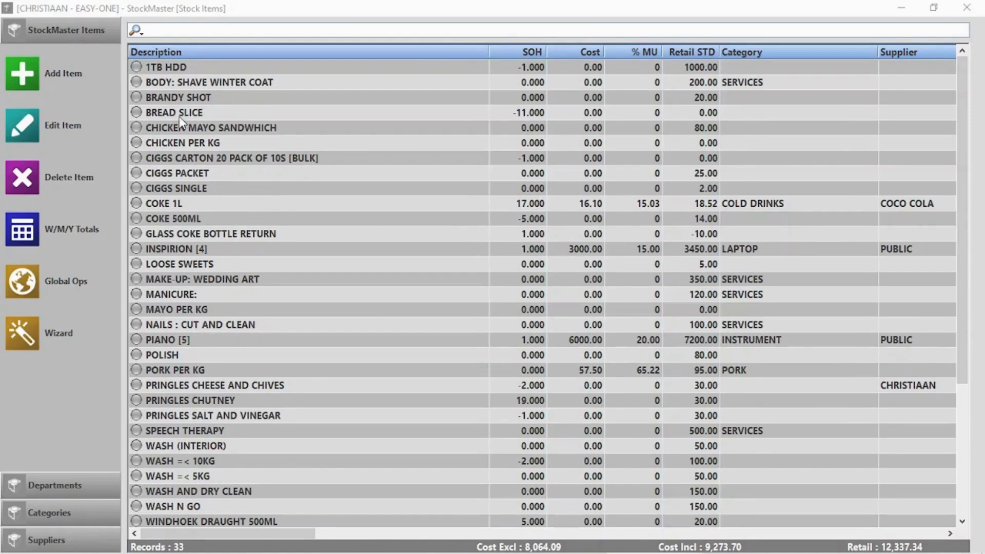
# Delete the 1TB HDD stock item without giving a reason.
pyautogui.click(230, 74)
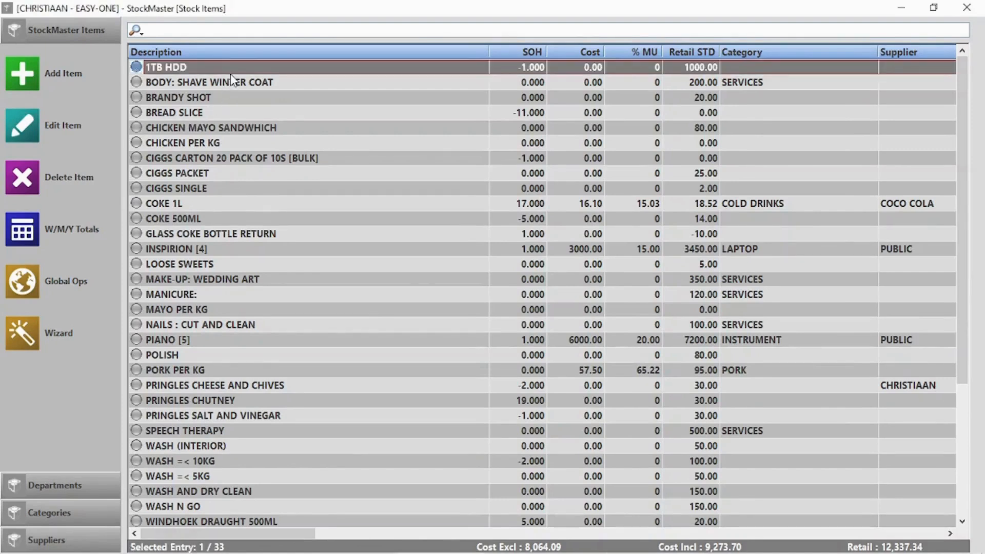
pyautogui.press('Delete')
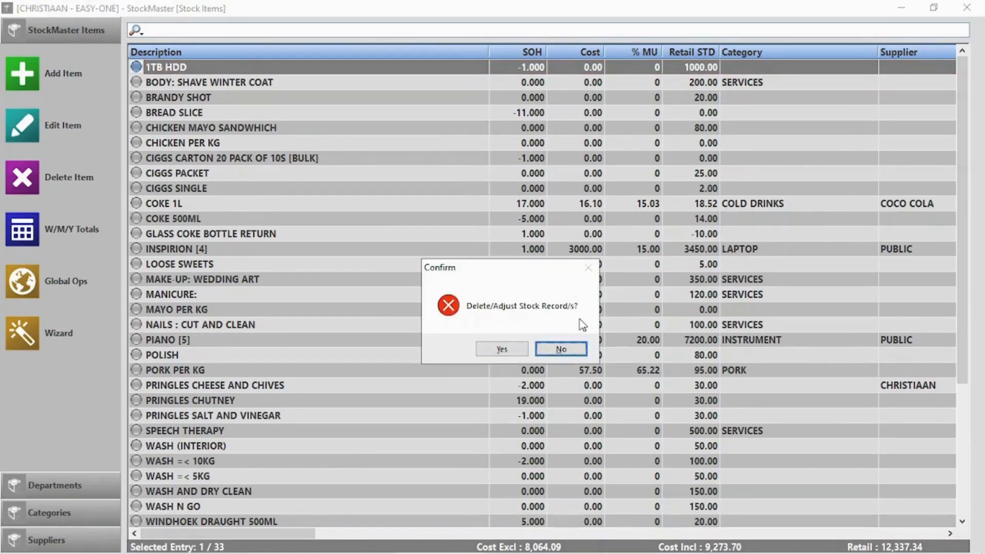
pyautogui.click(485, 353)
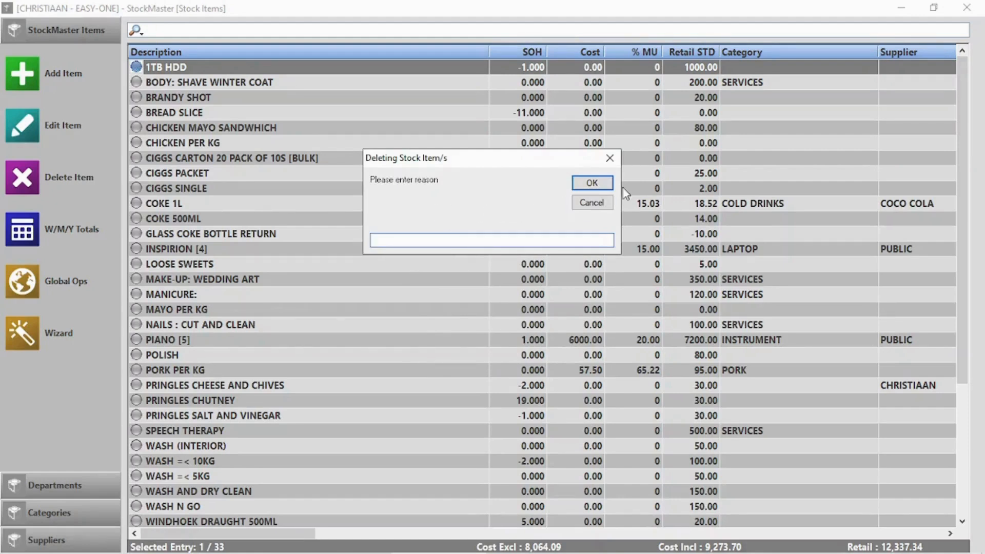
pyautogui.click(599, 184)
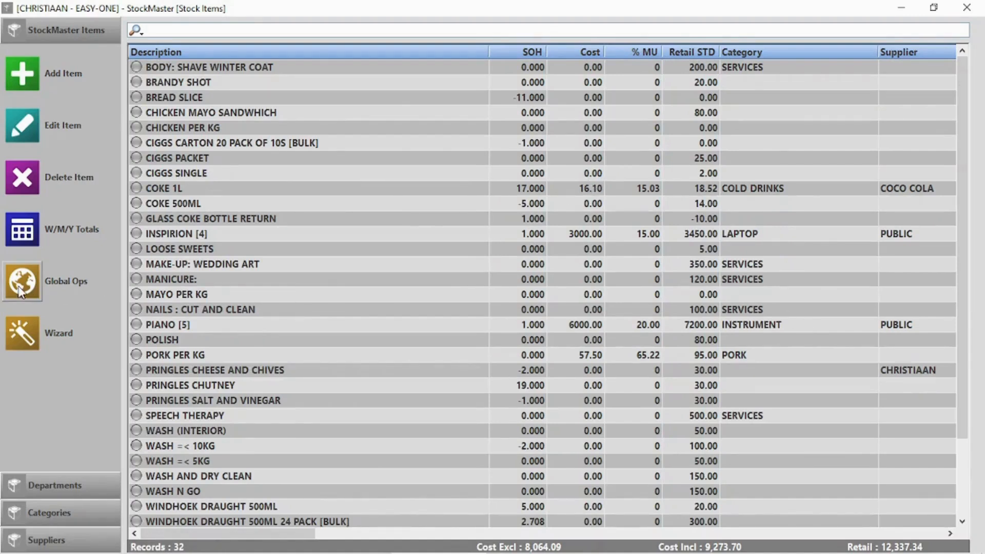
pyautogui.click(21, 287)
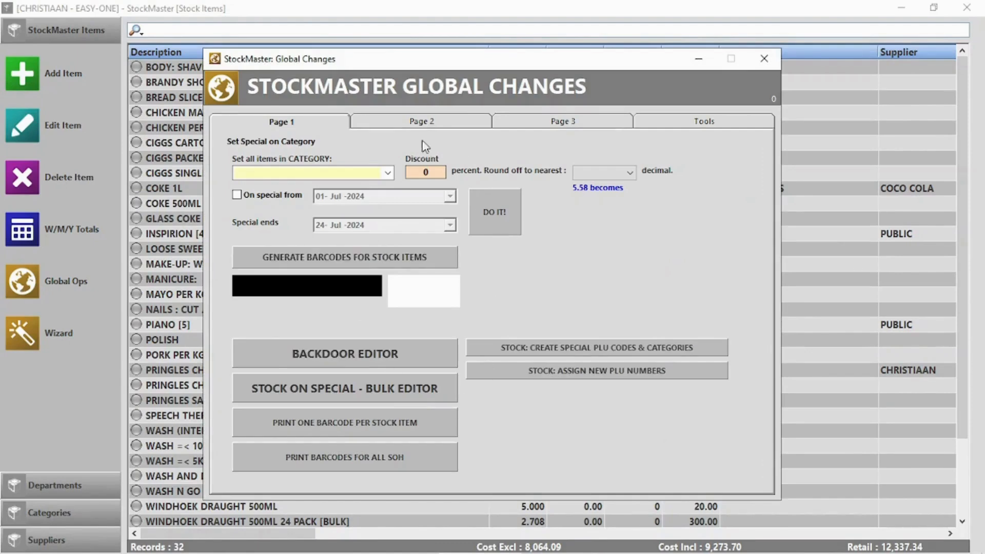
pyautogui.click(436, 124)
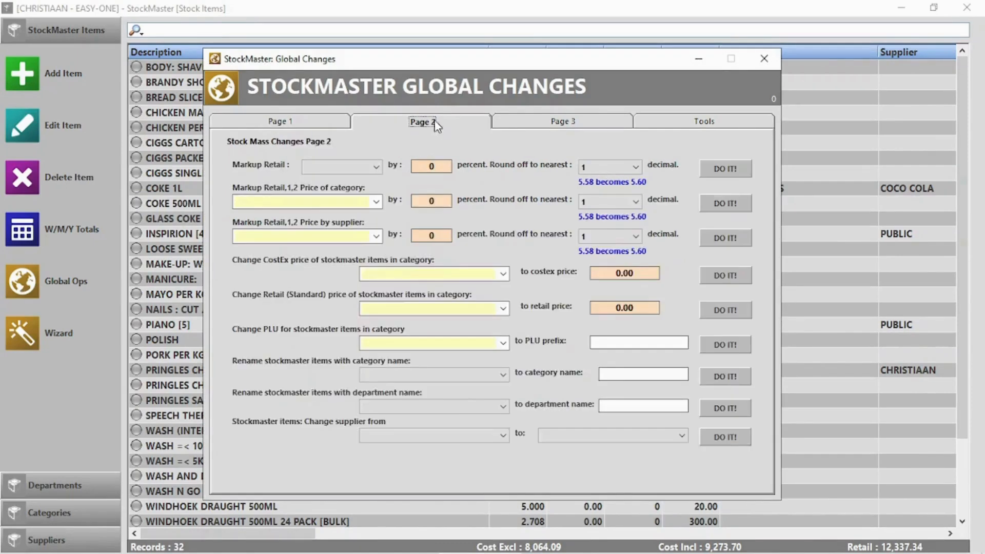
pyautogui.click(589, 119)
pyautogui.click(704, 123)
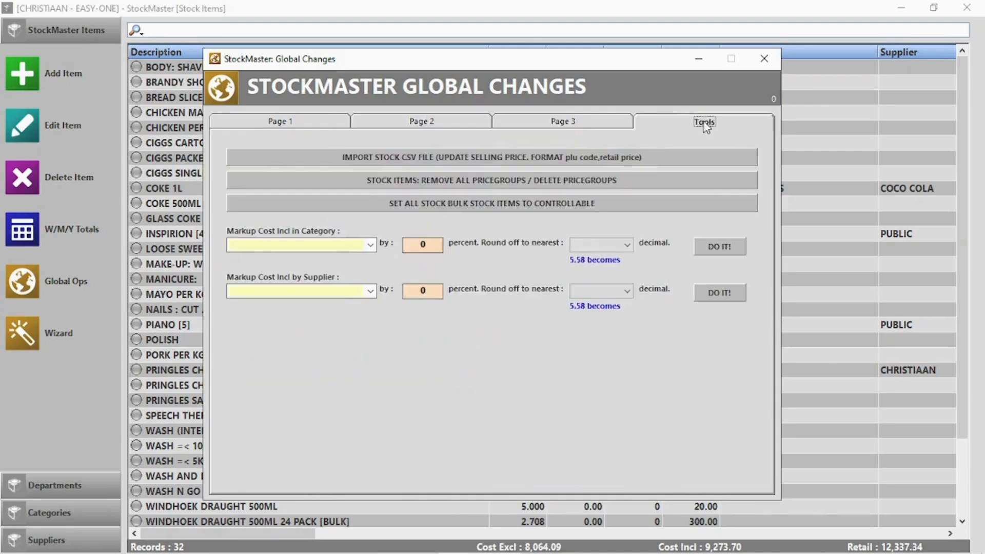
pyautogui.click(767, 55)
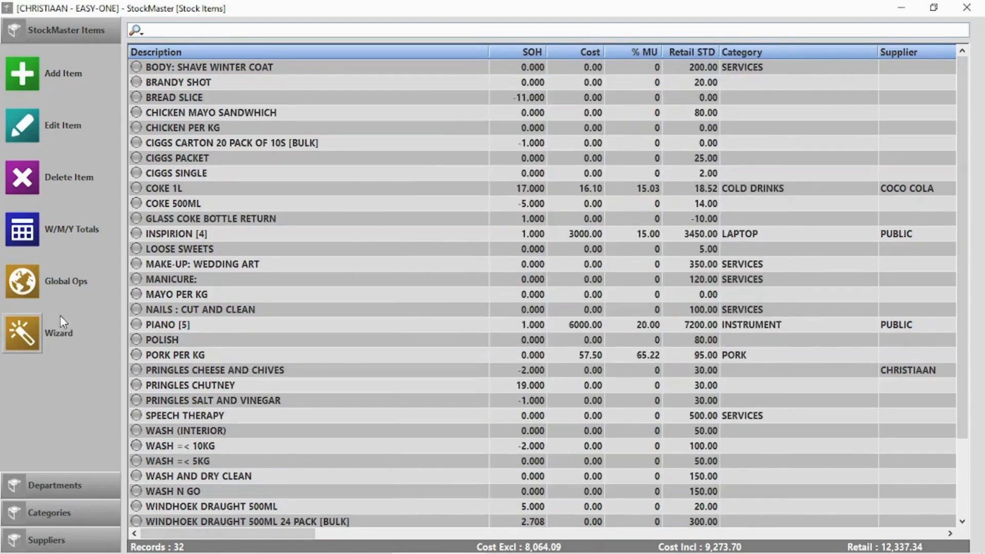
# Delete the YJYGGYJJG department from the stock departments list.
pyautogui.click(54, 481)
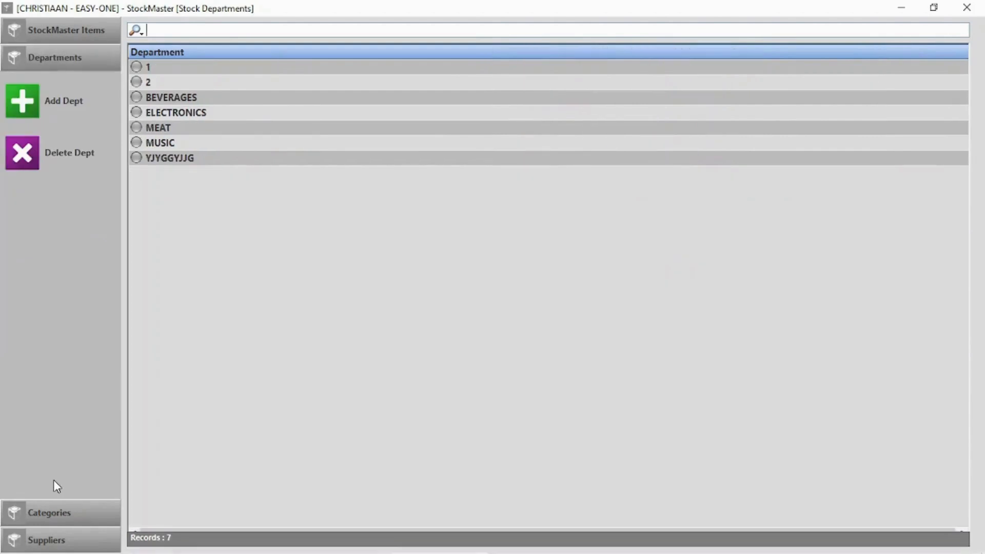
pyautogui.click(181, 97)
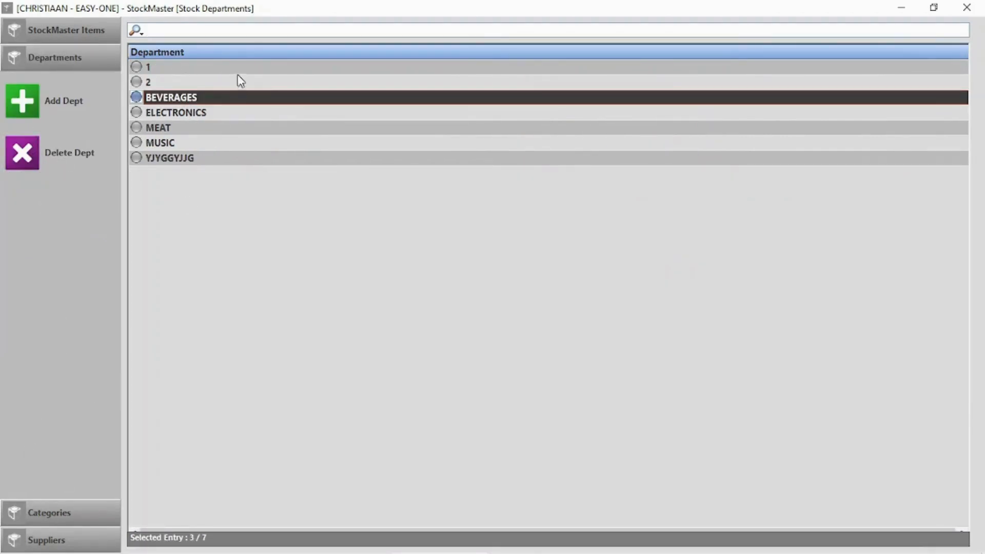
pyautogui.click(179, 160)
pyautogui.click(88, 156)
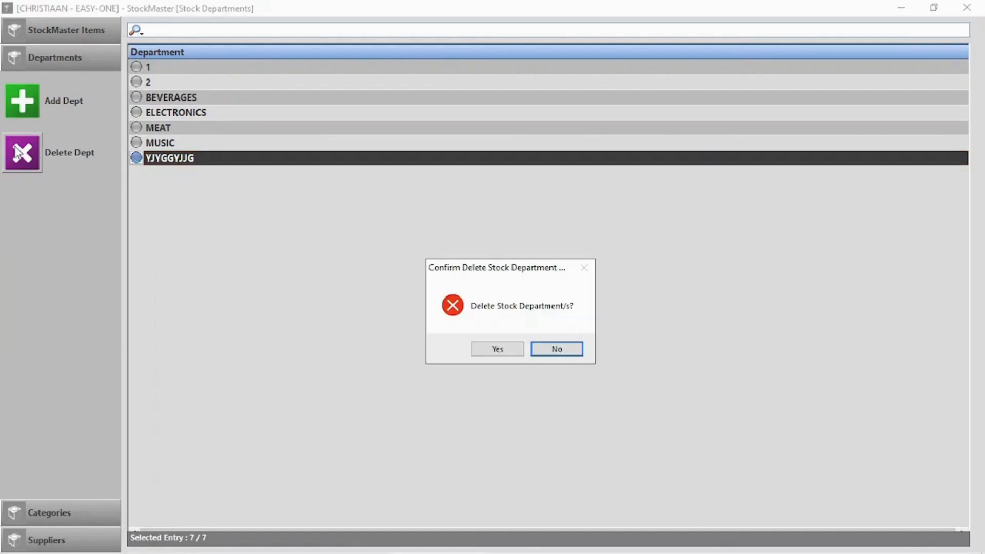
pyautogui.click(505, 352)
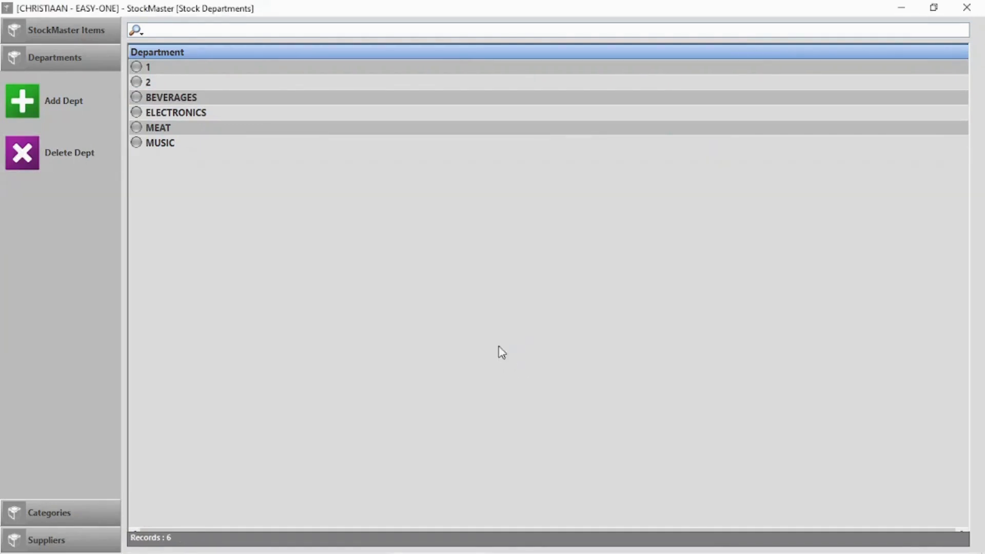
# Look over the stock categories and suppliers lists, then return to the stock items.
pyautogui.click(53, 517)
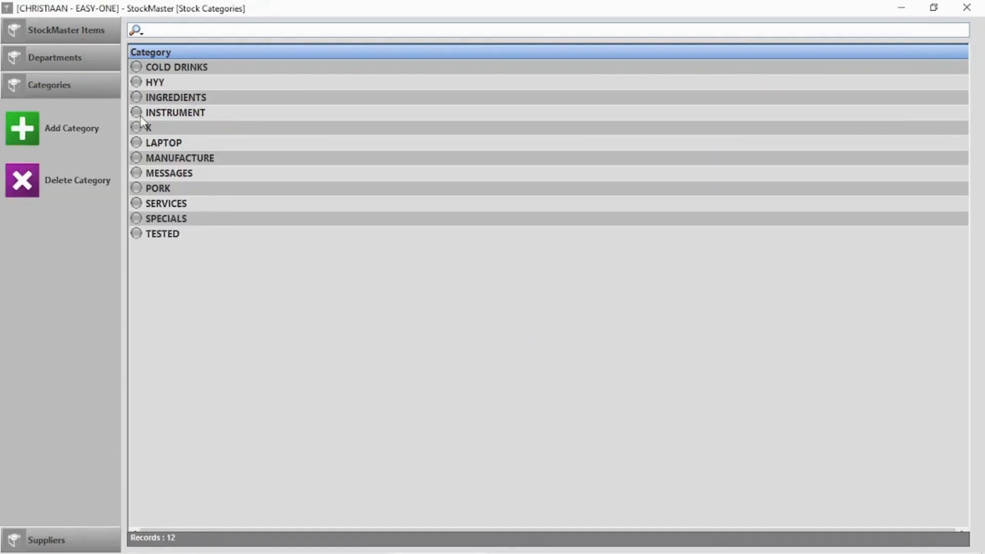
pyautogui.click(194, 70)
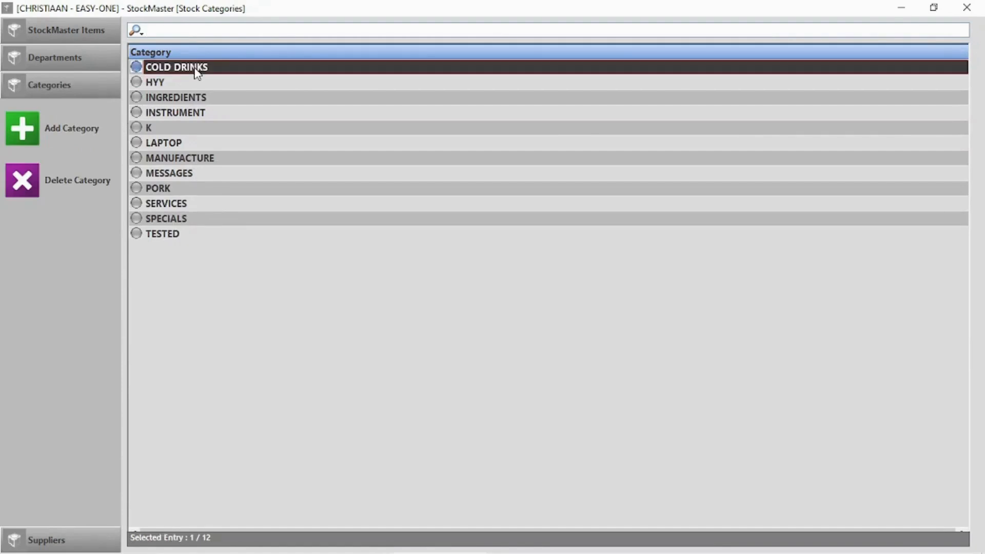
pyautogui.click(54, 545)
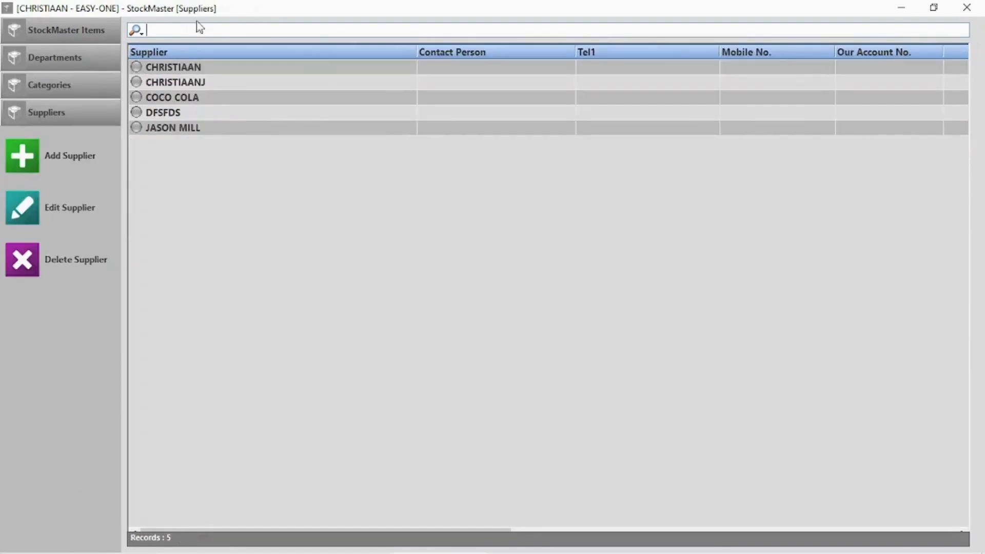
pyautogui.click(57, 29)
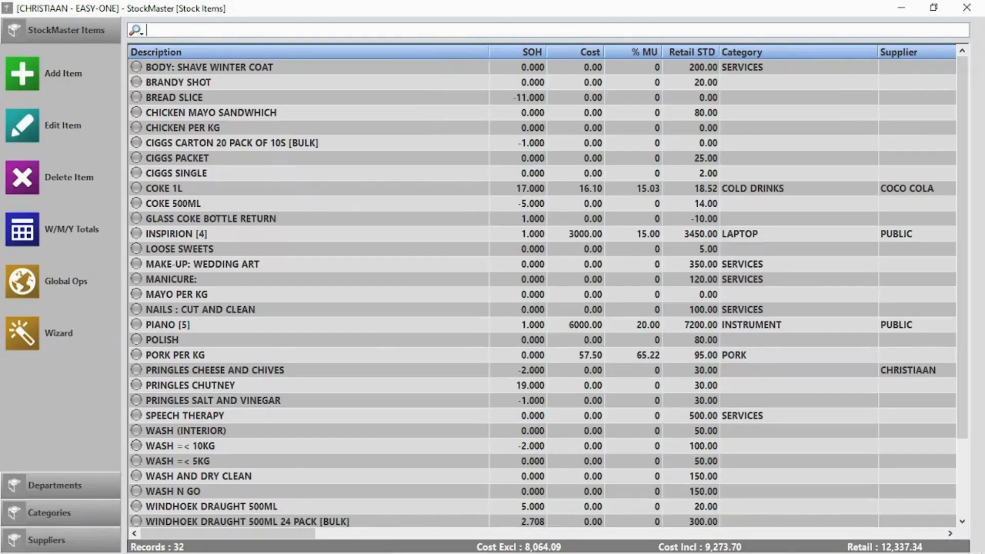
# Sort the stock items by Description, Cost and SOH in both directions.
pyautogui.click(280, 63)
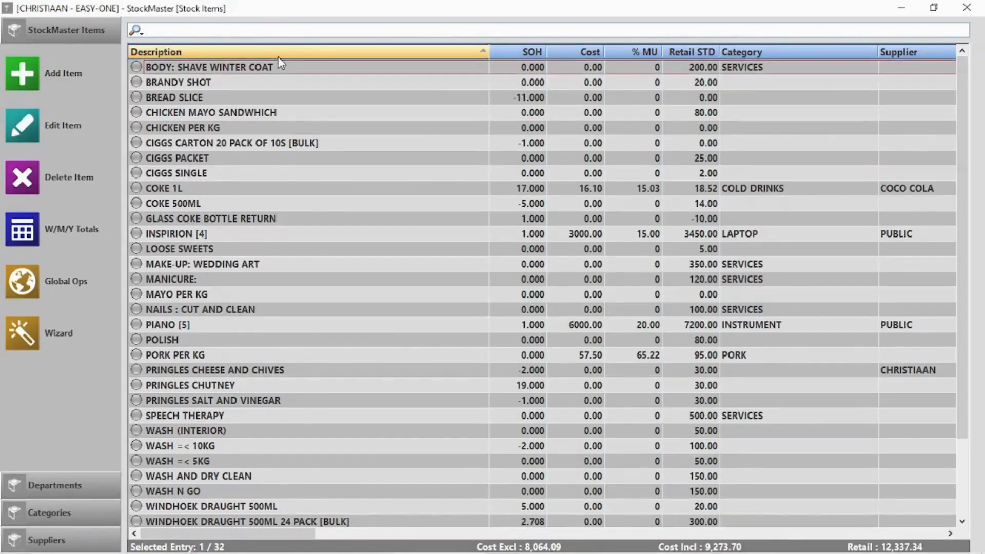
pyautogui.click(280, 53)
pyautogui.click(280, 54)
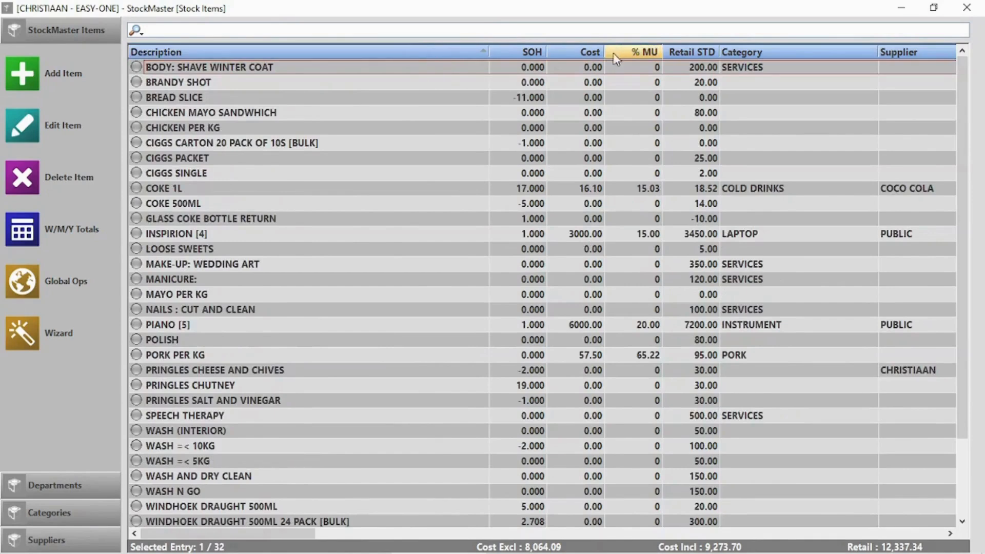
pyautogui.click(585, 53)
pyautogui.click(585, 53)
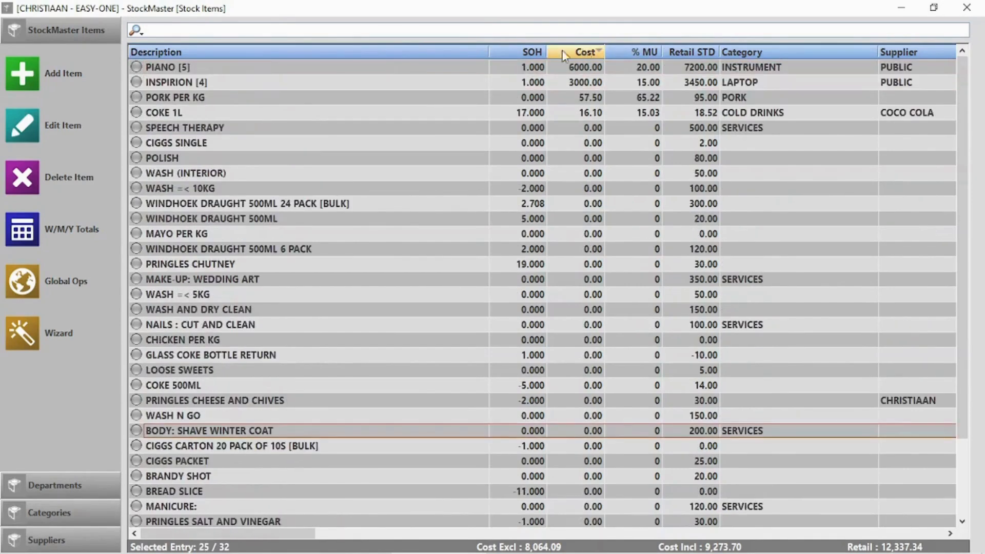
pyautogui.click(531, 52)
pyautogui.click(531, 52)
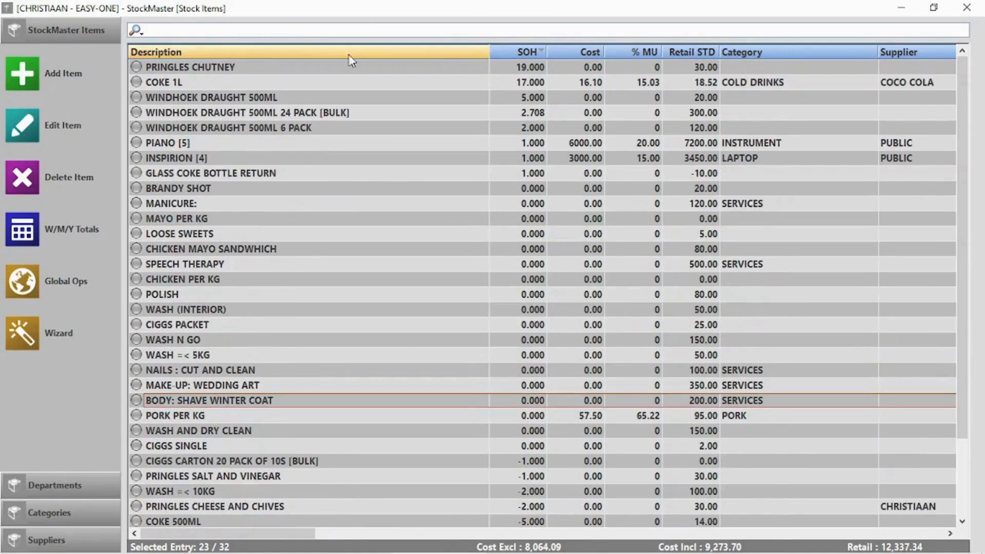
# Search the stock items for 'wind', then start a new job card from Job Cards.
pyautogui.click(136, 31)
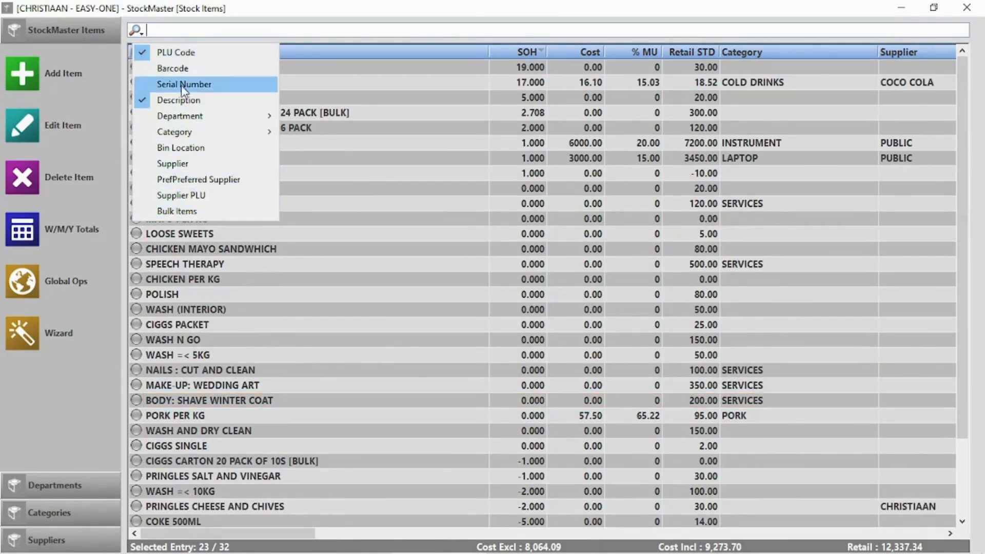
pyautogui.click(393, 31)
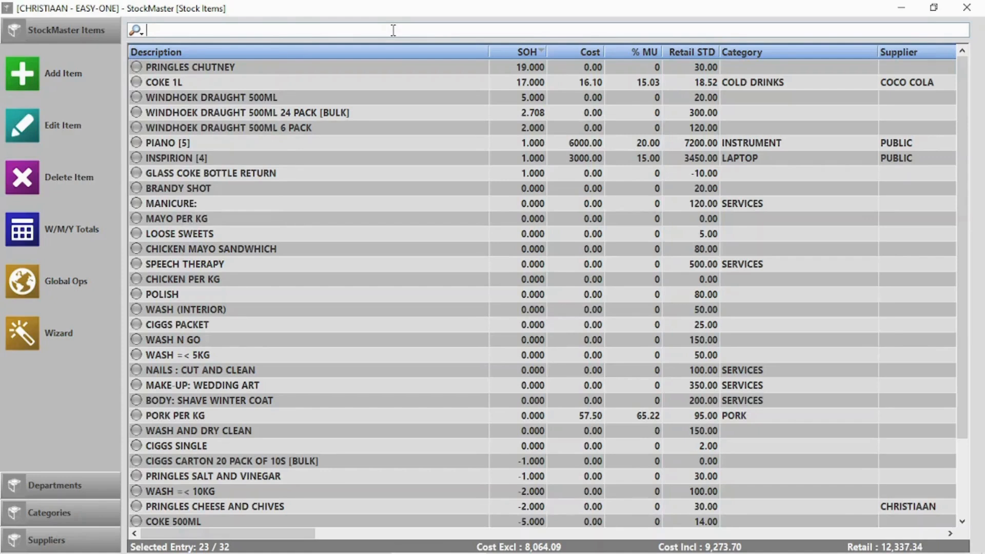
pyautogui.write('wind pac')
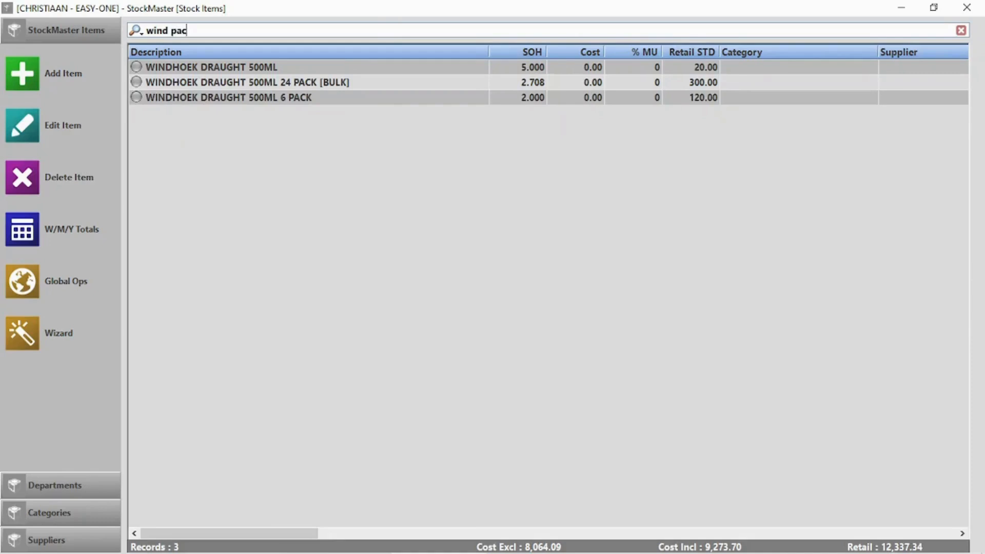
pyautogui.press('BackSpace')
pyautogui.press('BackSpace')
pyautogui.press('BackSpace')
pyautogui.press('BackSpace')
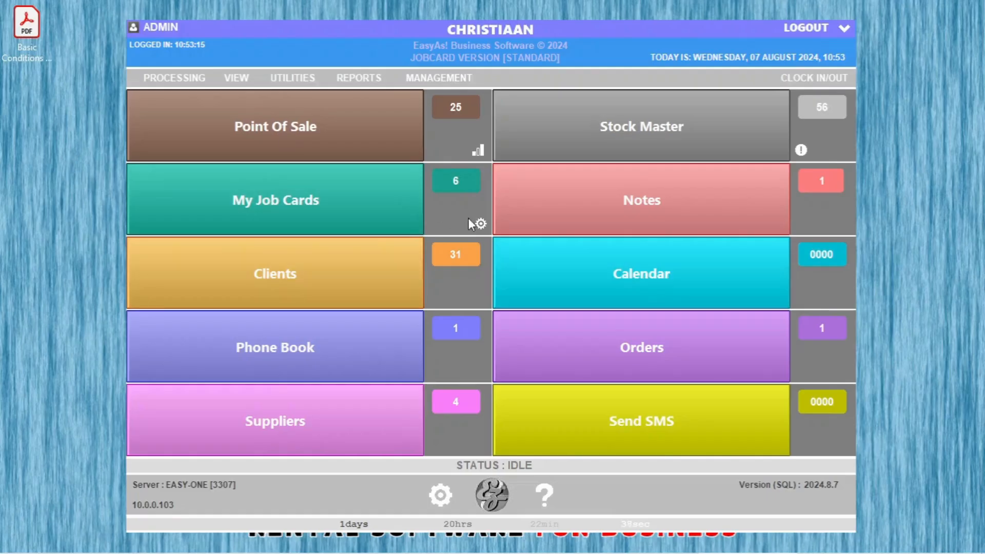
pyautogui.click(480, 226)
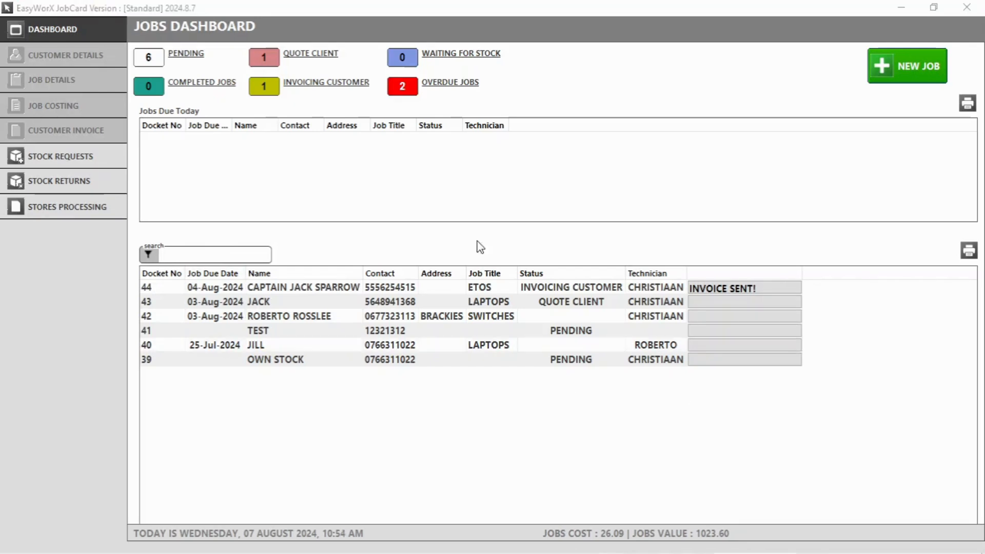
pyautogui.click(924, 78)
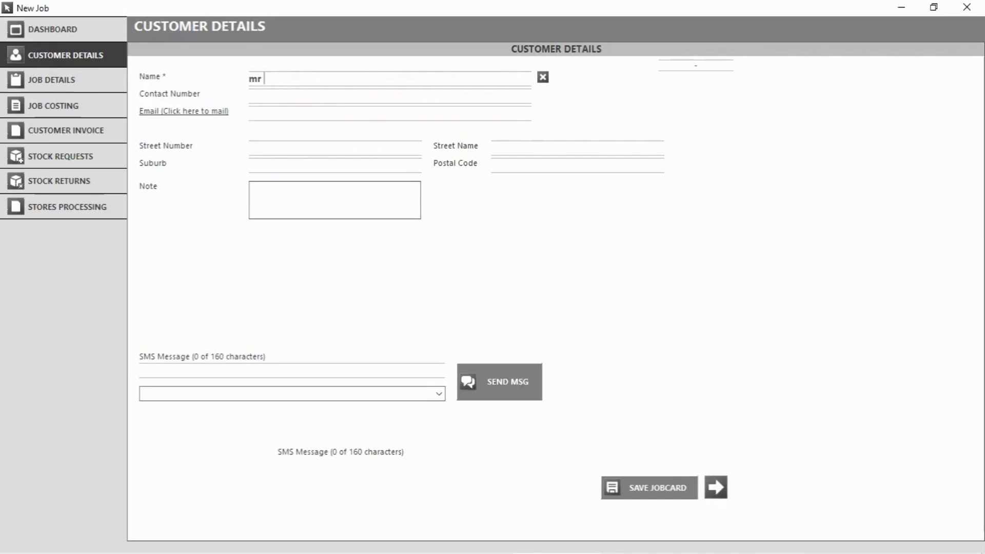
# Enter the customer's name and contact number on the new job card.
pyautogui.write('mr robot')
pyautogui.press('Tab')
pyautogui.write('101010')
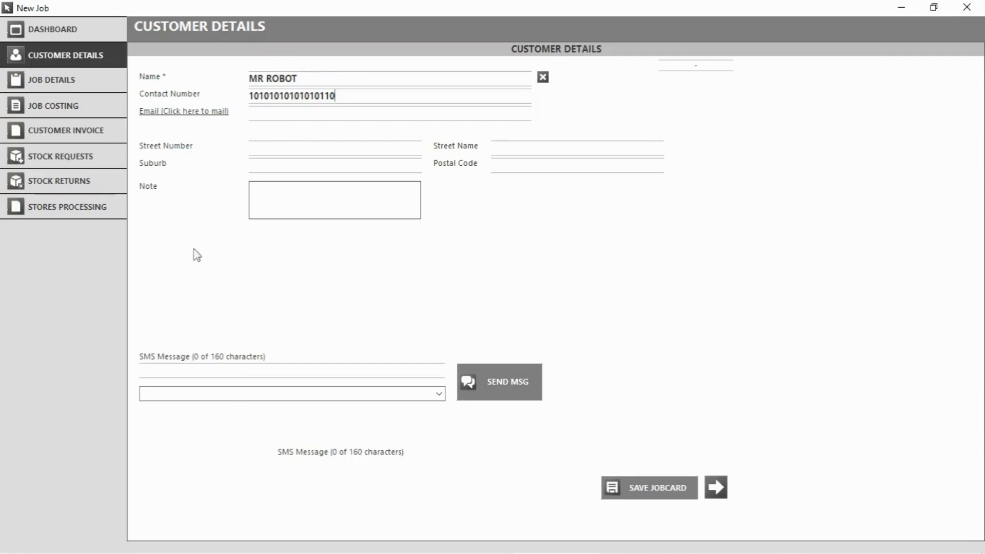
# Add the customer's e-mail address and discard the blank Outlook draft without saving.
pyautogui.click(276, 111)
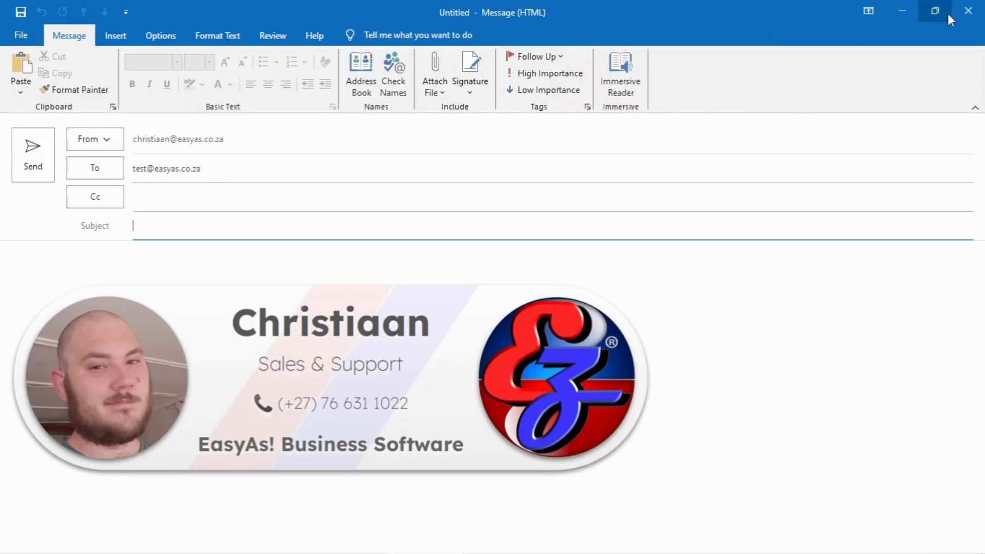
pyautogui.click(968, 11)
pyautogui.click(521, 323)
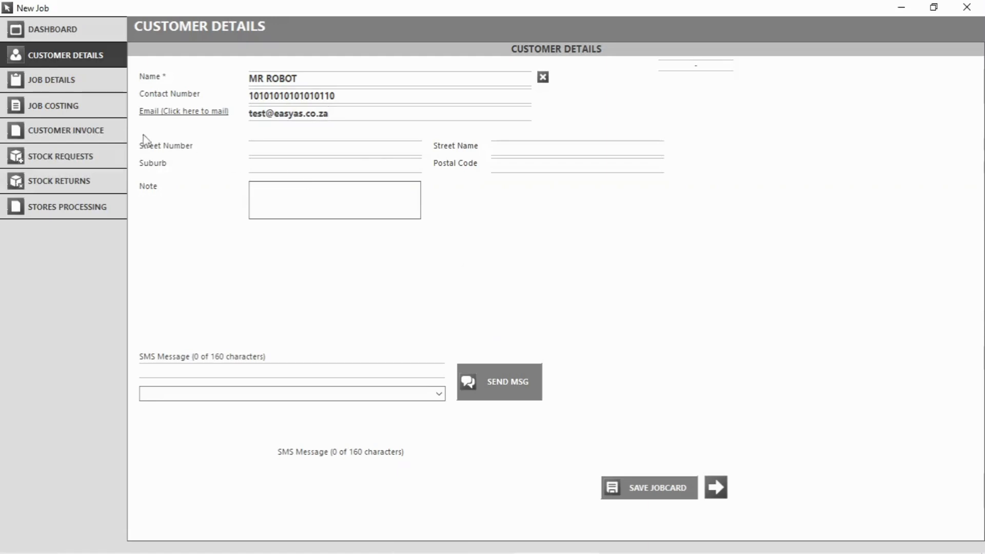
# Mark the job urgent, assign a technician, and set the short description to LAPTOPS.
pyautogui.click(60, 87)
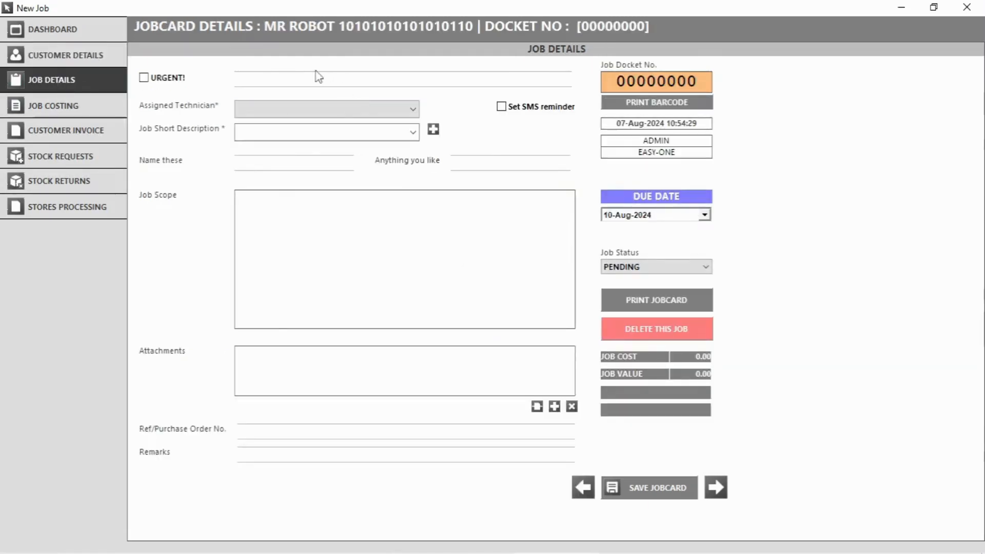
pyautogui.click(144, 78)
pyautogui.click(323, 110)
pyautogui.click(302, 137)
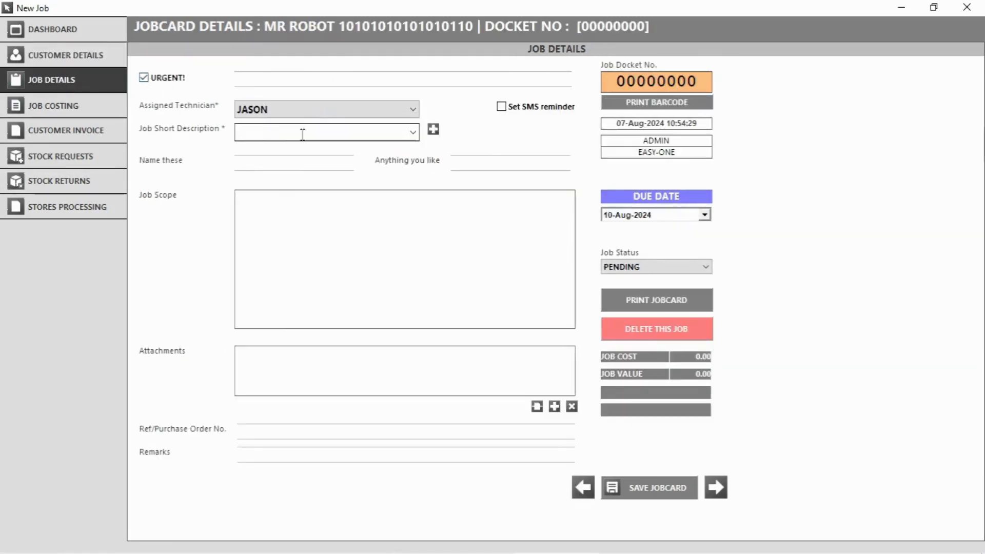
pyautogui.click(299, 132)
pyautogui.click(282, 184)
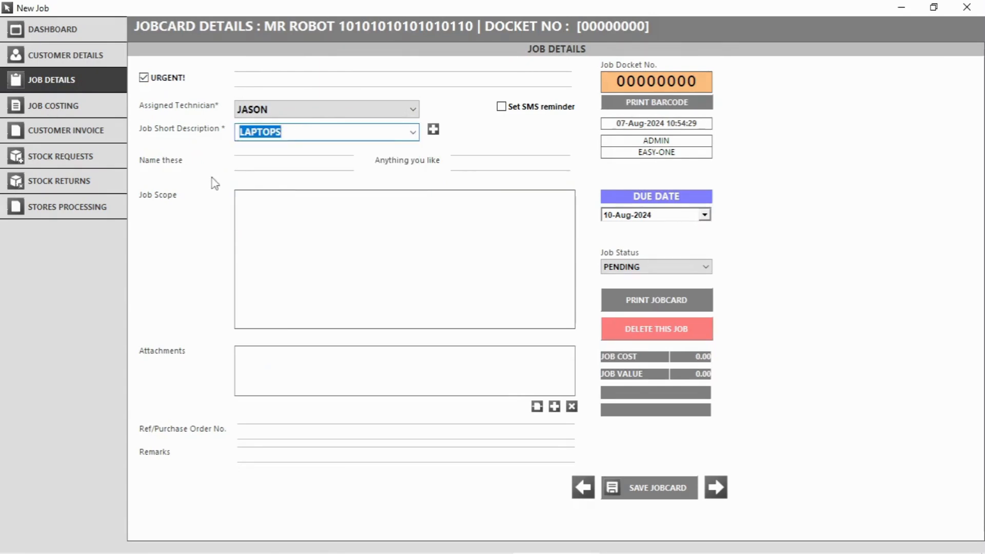
# Enter 'Needs new' as the job scope and save the job card as docket 46.
pyautogui.doubleClick(175, 160)
pyautogui.doubleClick(408, 160)
pyautogui.click(289, 217)
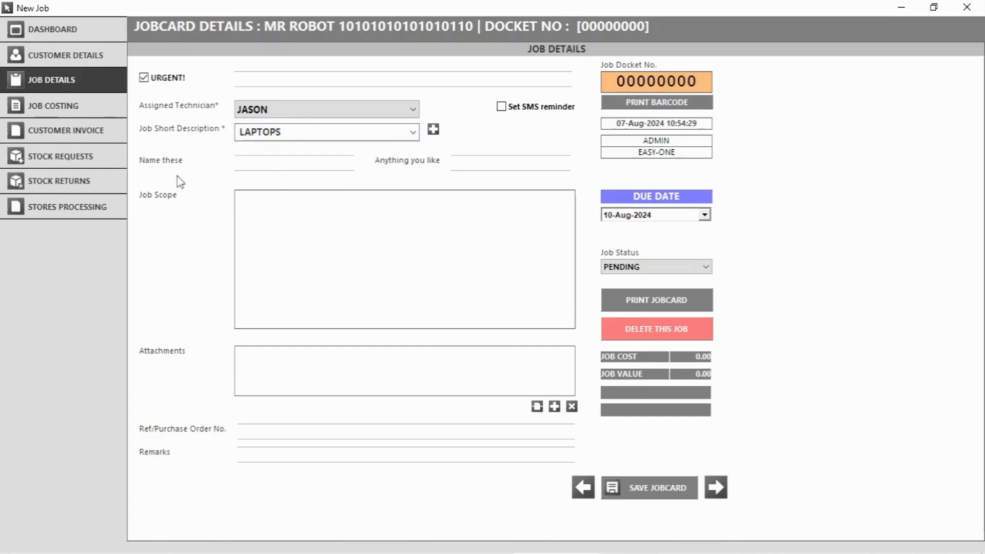
pyautogui.write('Needs new HDD')
pyautogui.click(659, 489)
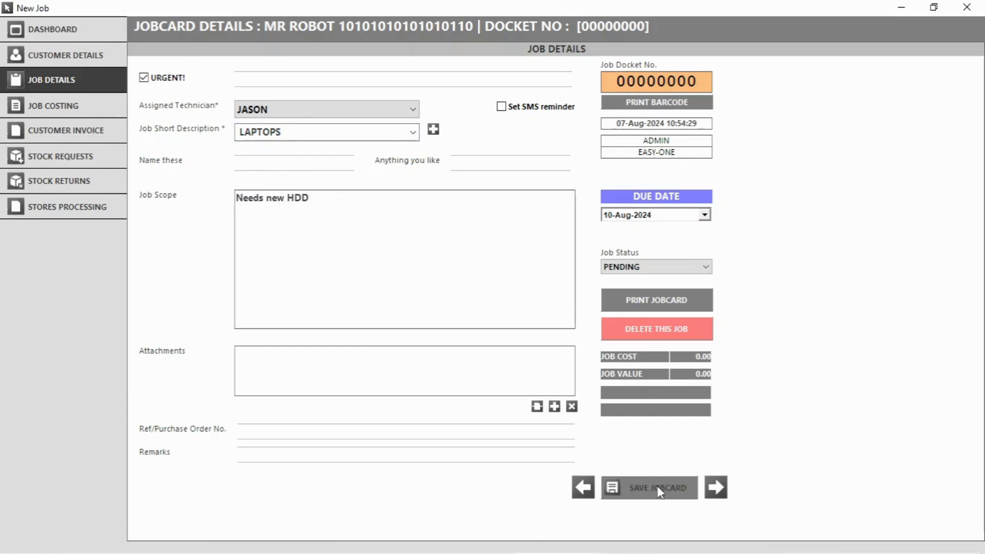
# Set the due date to 09-Aug-2024 and status to INSTALLING, and save the job card.
pyautogui.click(703, 216)
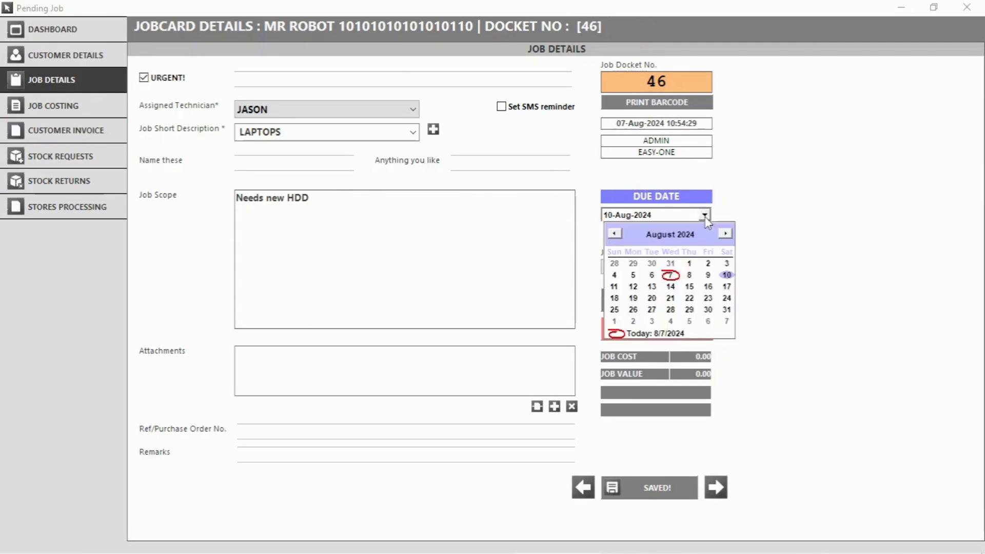
pyautogui.click(710, 272)
pyautogui.click(706, 267)
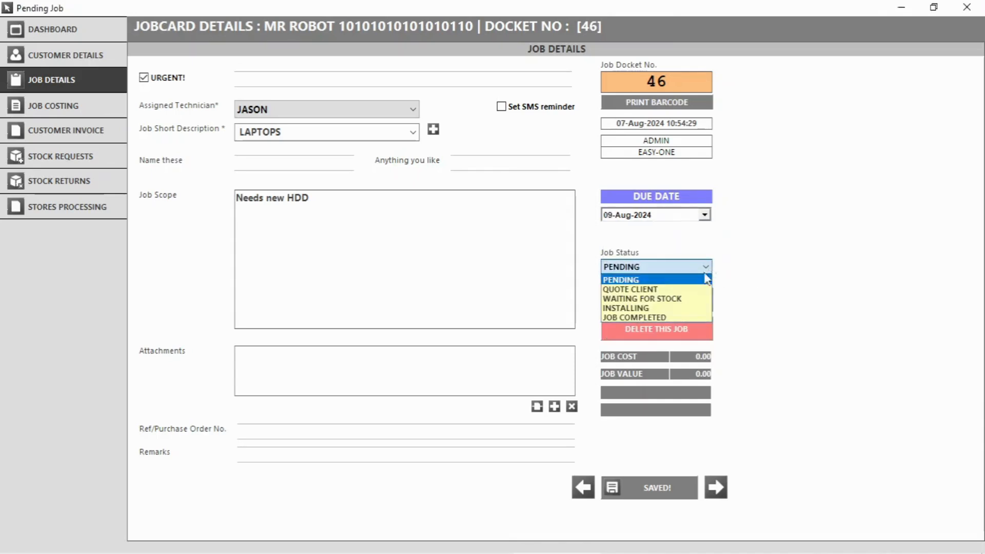
pyautogui.click(685, 308)
pyautogui.click(656, 485)
pyautogui.click(56, 105)
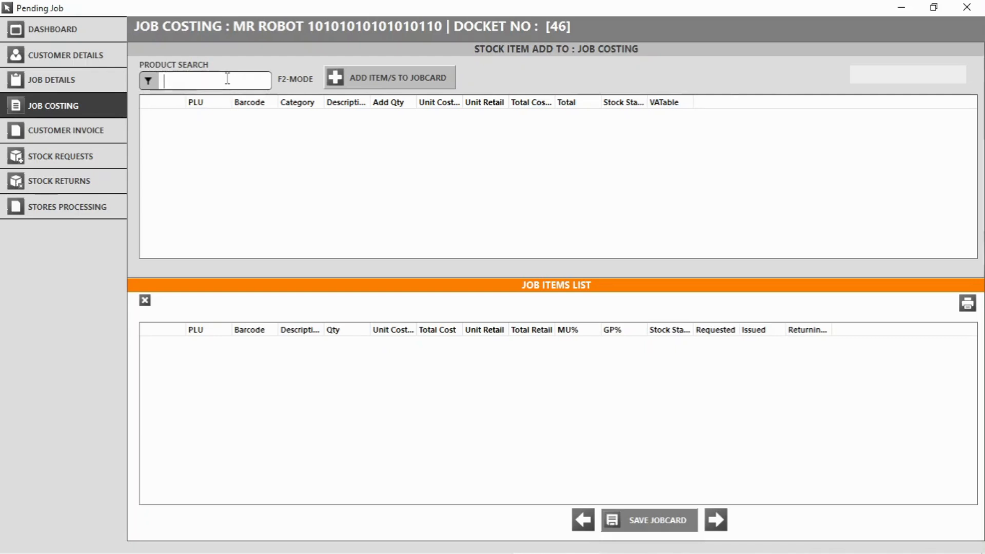
# Search for 'hdd' and add HDD 1TB to the job items.
pyautogui.write('hd')
pyautogui.press('BackSpace')
pyautogui.press('BackSpace')
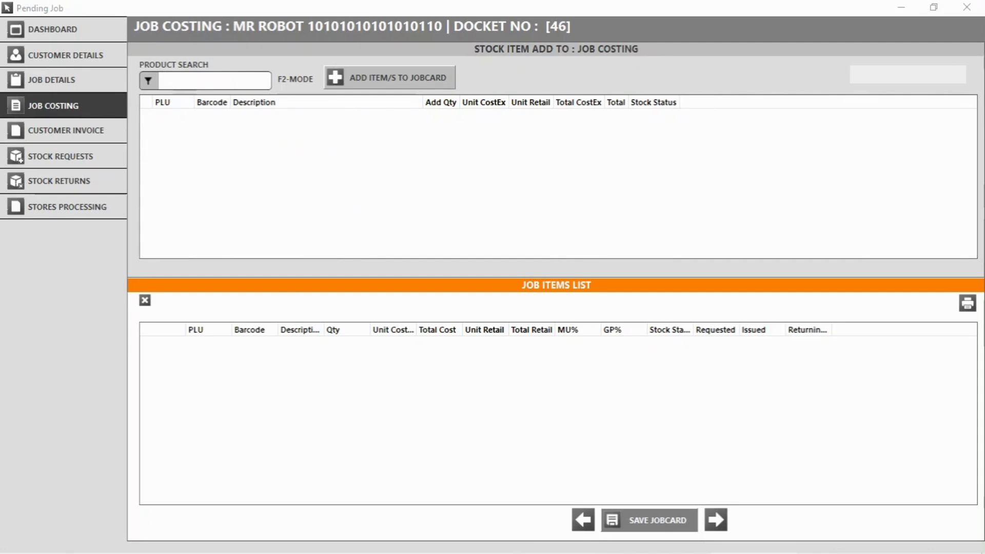
pyautogui.click(195, 81)
pyautogui.write('hdd')
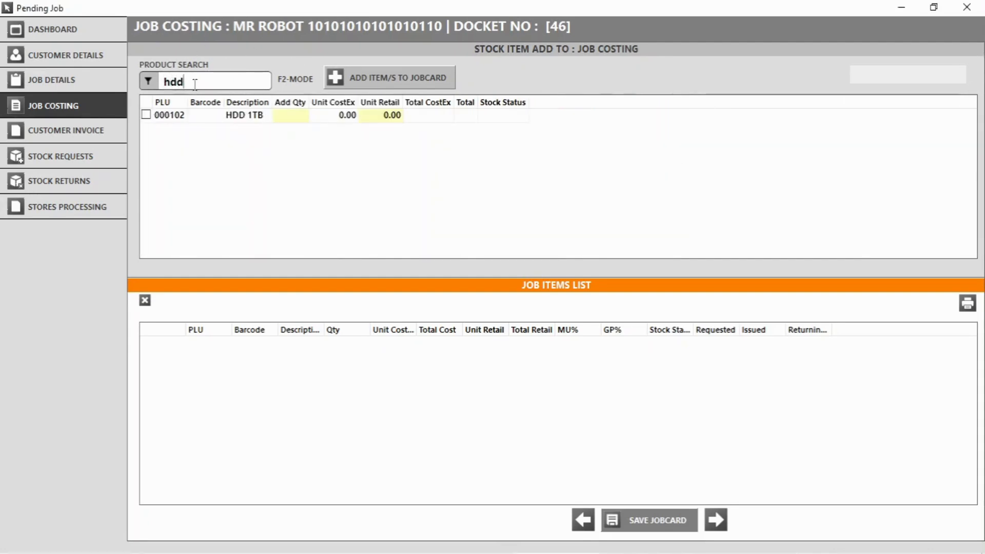
pyautogui.click(146, 116)
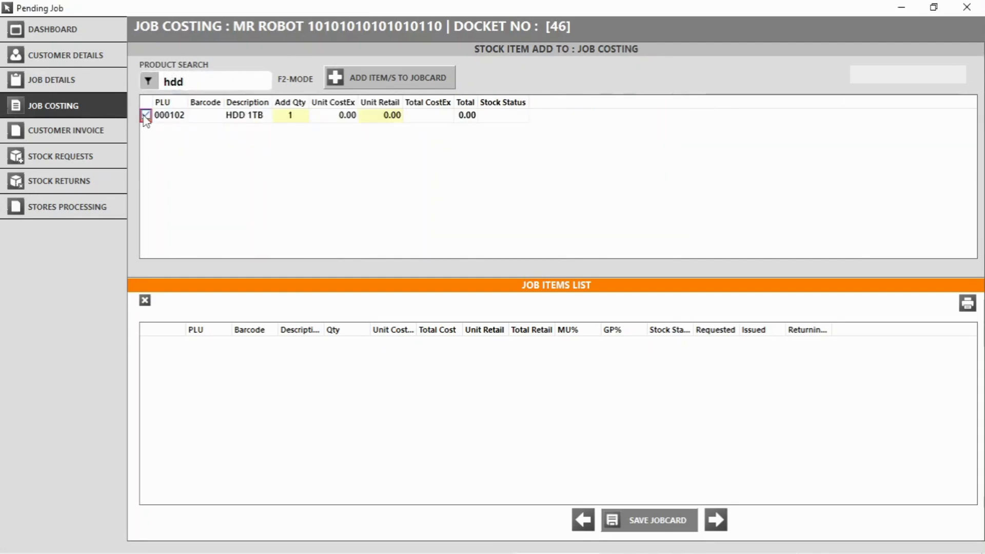
pyautogui.click(376, 79)
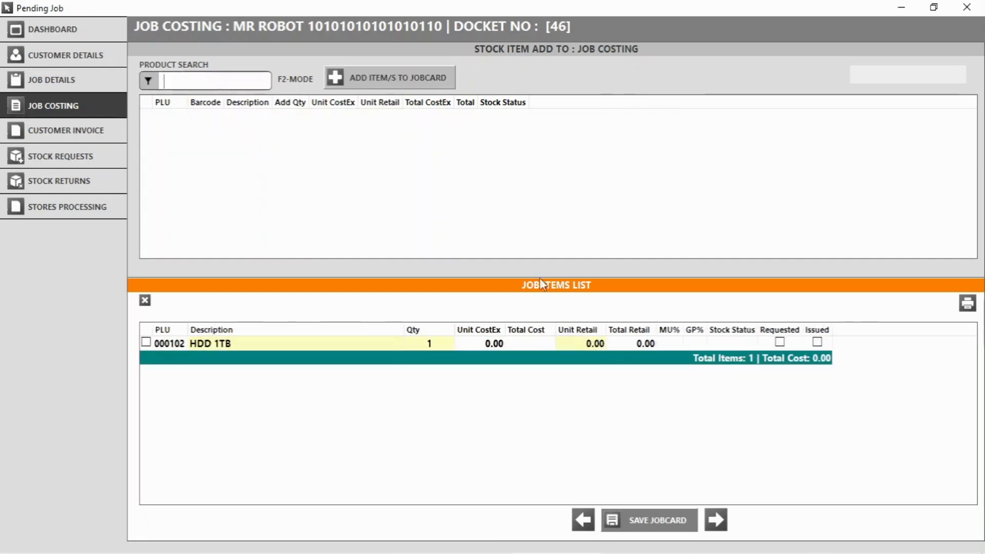
# Pull the job items into the customer invoice and set HDD 1TB's retail price to 800.
pyautogui.click(88, 138)
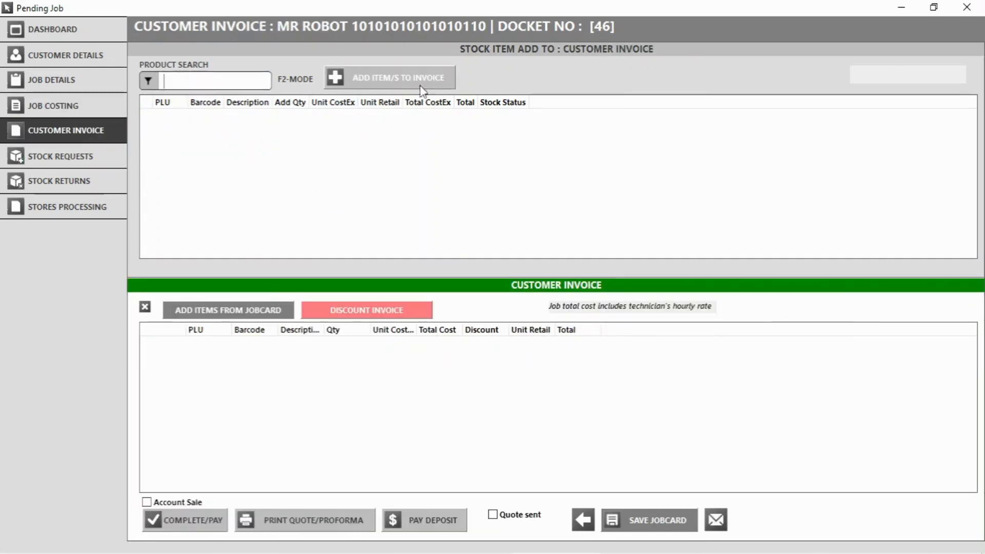
pyautogui.click(230, 313)
pyautogui.click(446, 343)
pyautogui.write('800')
pyautogui.press('Return')
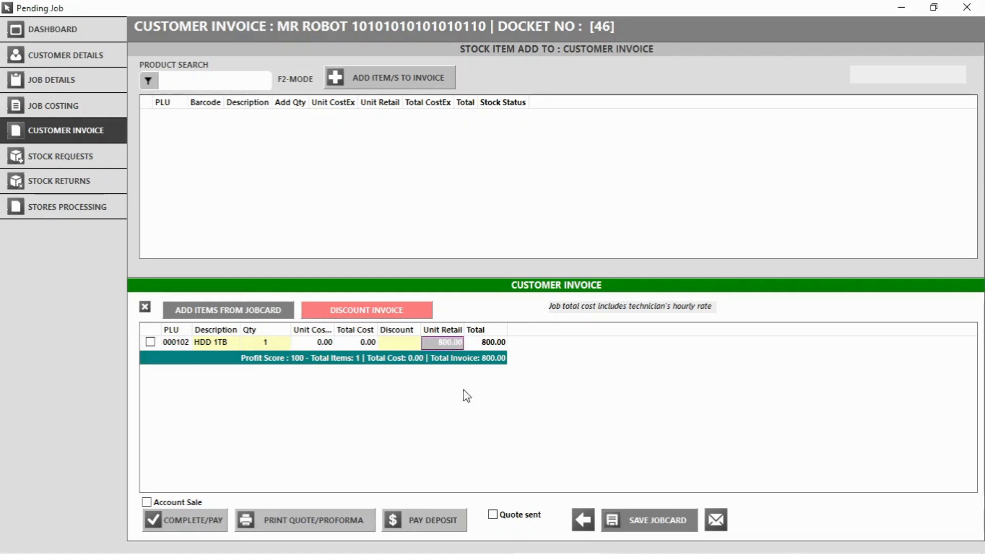
# Apply a 30.00 discount to the invoice.
pyautogui.click(386, 313)
pyautogui.click(440, 333)
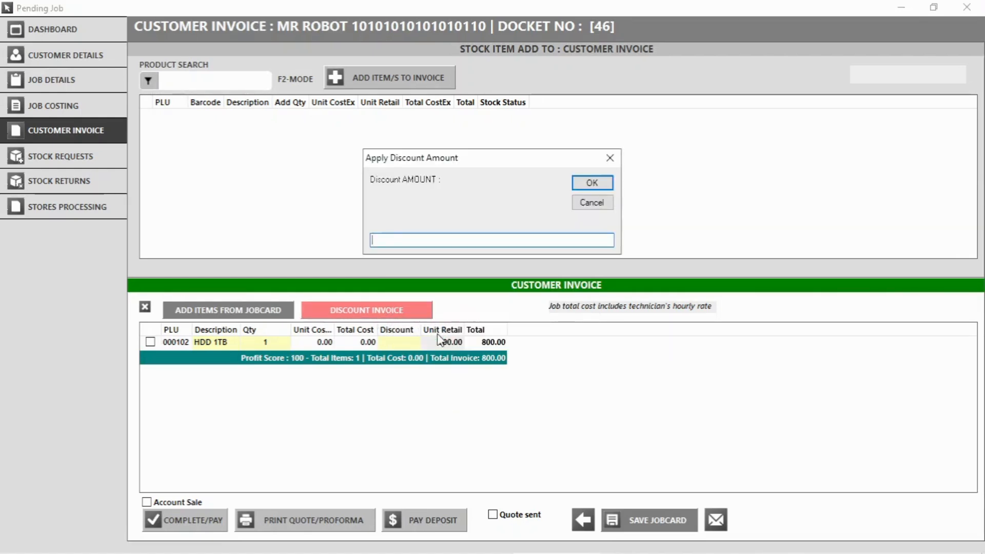
pyautogui.write('30')
pyautogui.press('Return')
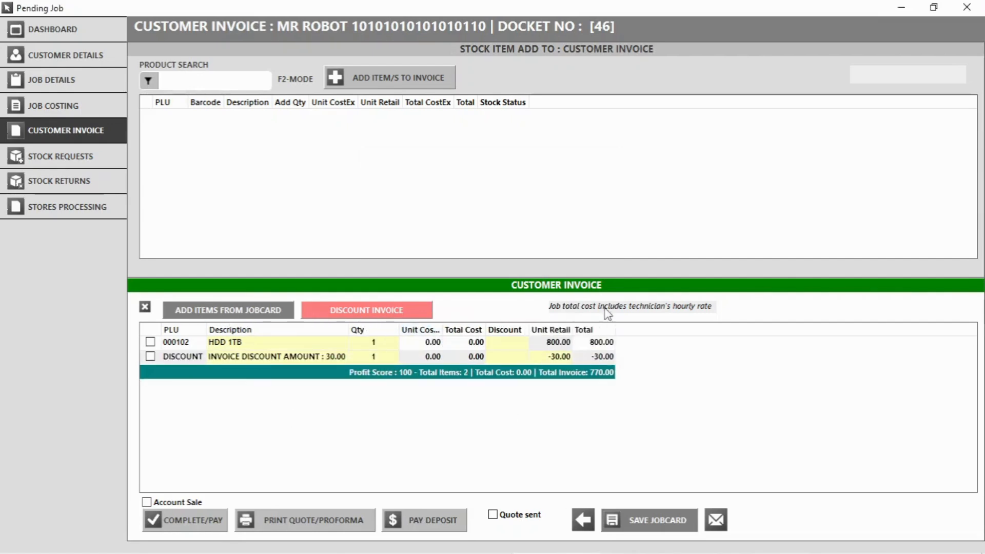
# Take a 300.00 cash deposit on the invoice.
pyautogui.click(435, 519)
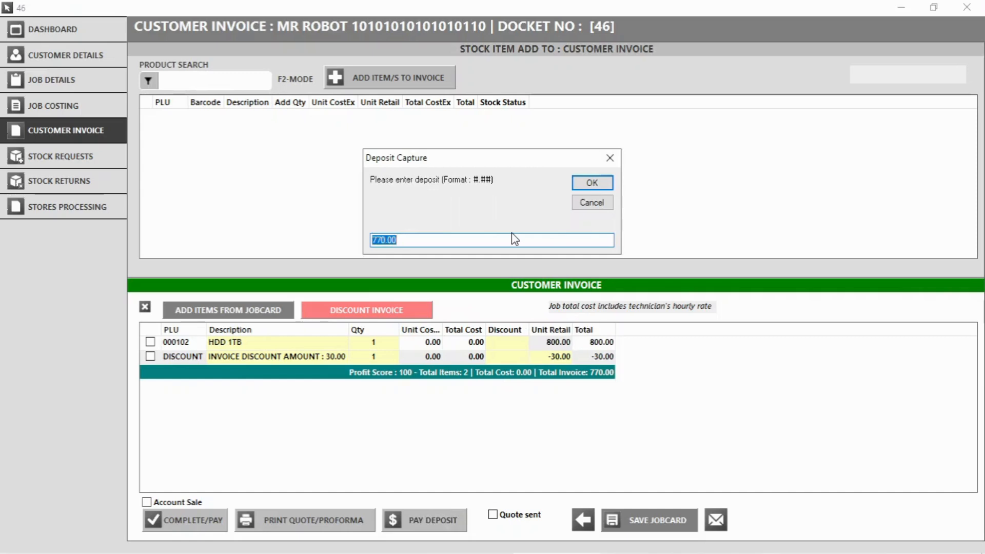
pyautogui.write('300')
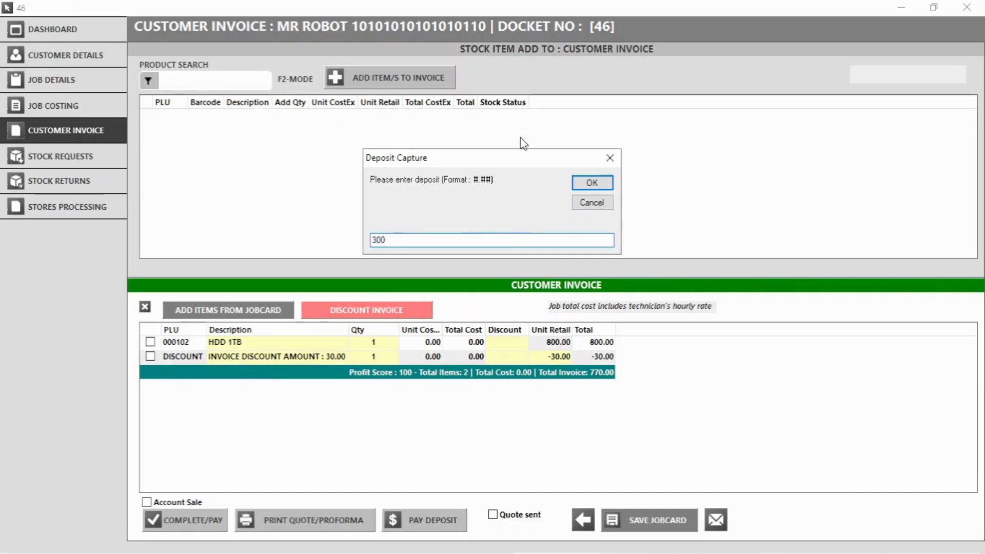
pyautogui.click(587, 184)
pyautogui.click(581, 463)
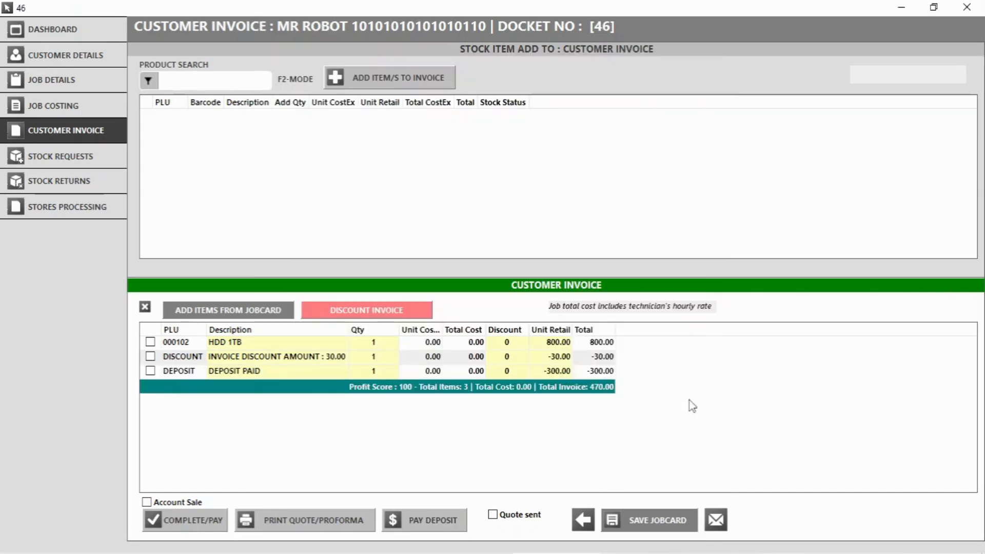
pyautogui.click(576, 365)
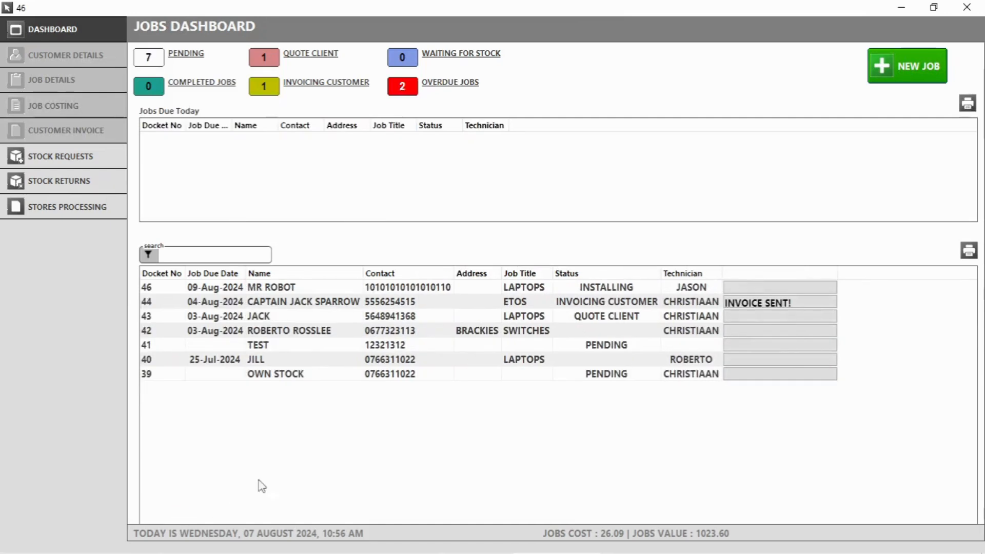
# Complete job 46 and accept payment of its 470.00 invoice.
pyautogui.doubleClick(325, 286)
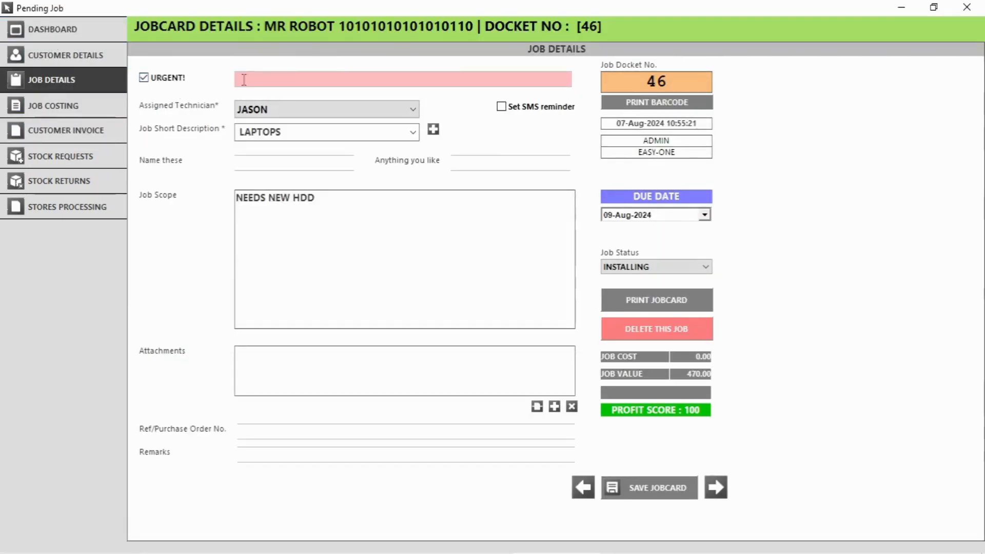
pyautogui.click(76, 125)
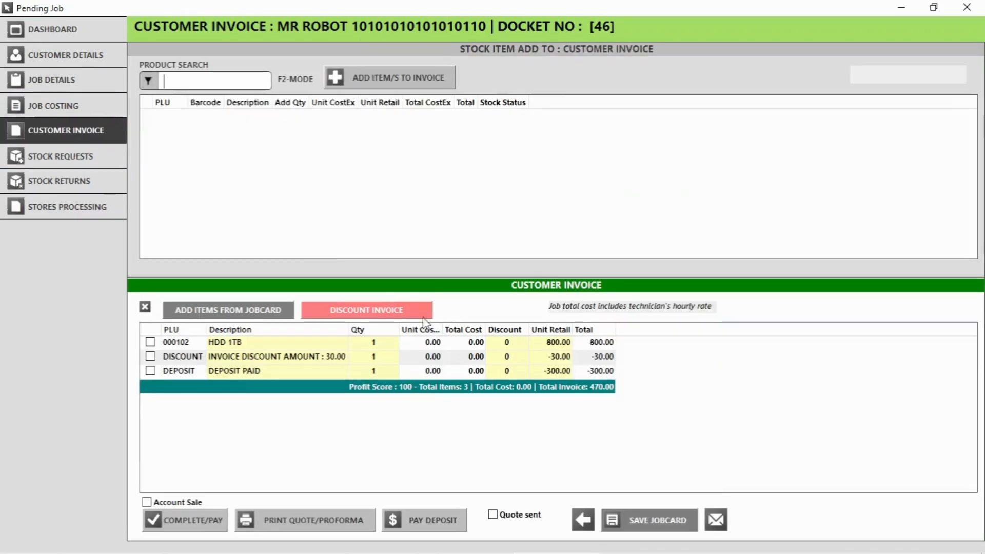
pyautogui.click(201, 523)
pyautogui.click(502, 331)
pyautogui.click(590, 478)
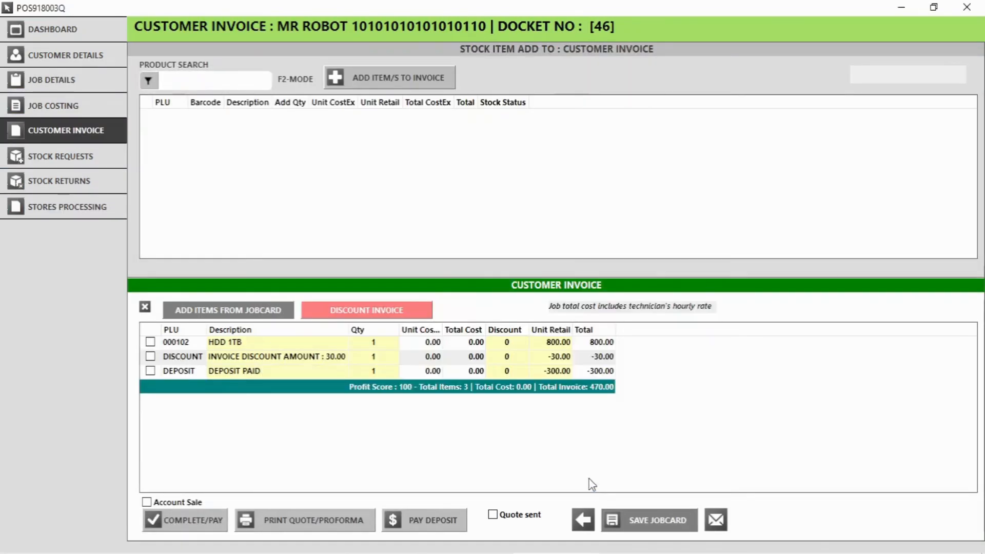
pyautogui.click(611, 369)
# Start a new job card for the existing customer, filling in their saved details.
pyautogui.click(900, 56)
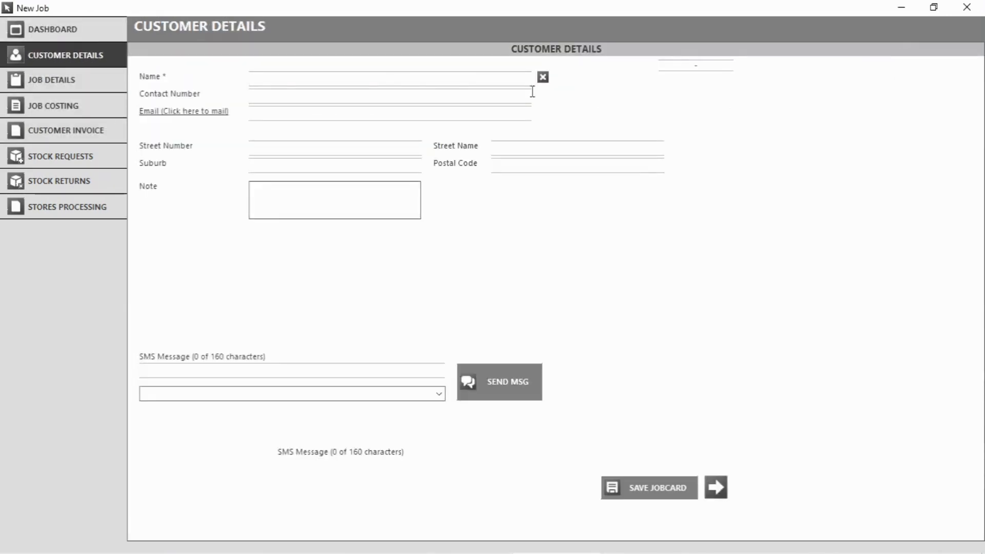
pyautogui.write('Mr')
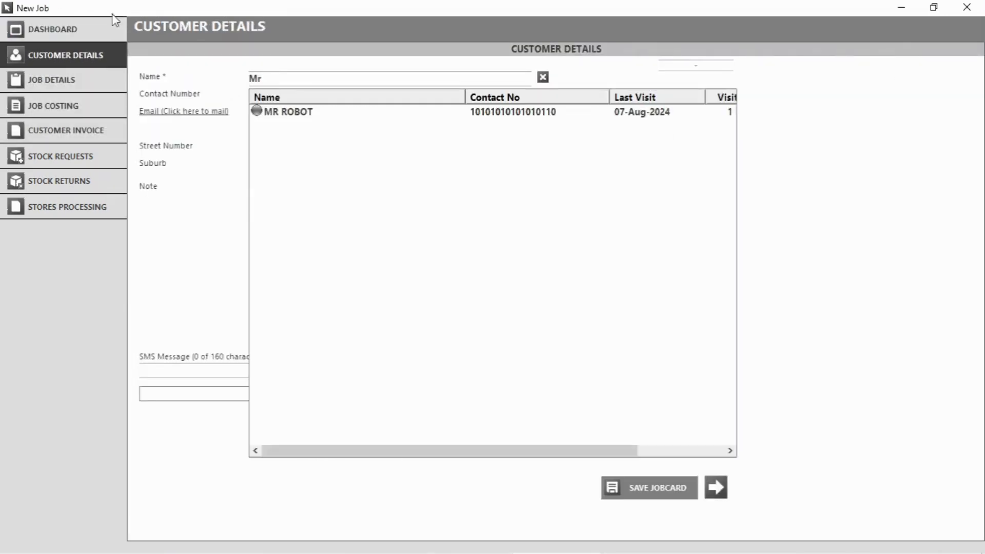
pyautogui.click(324, 110)
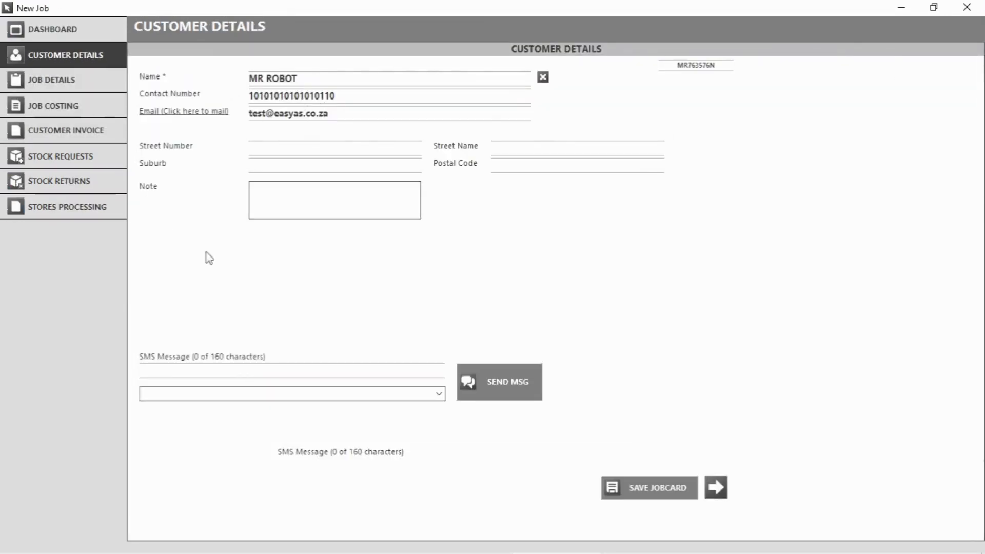
# Assign a technician, set the description to LAPTOPS, and enter scope 'Quote first, 3 HDD 1tb'.
pyautogui.click(60, 88)
pyautogui.click(274, 110)
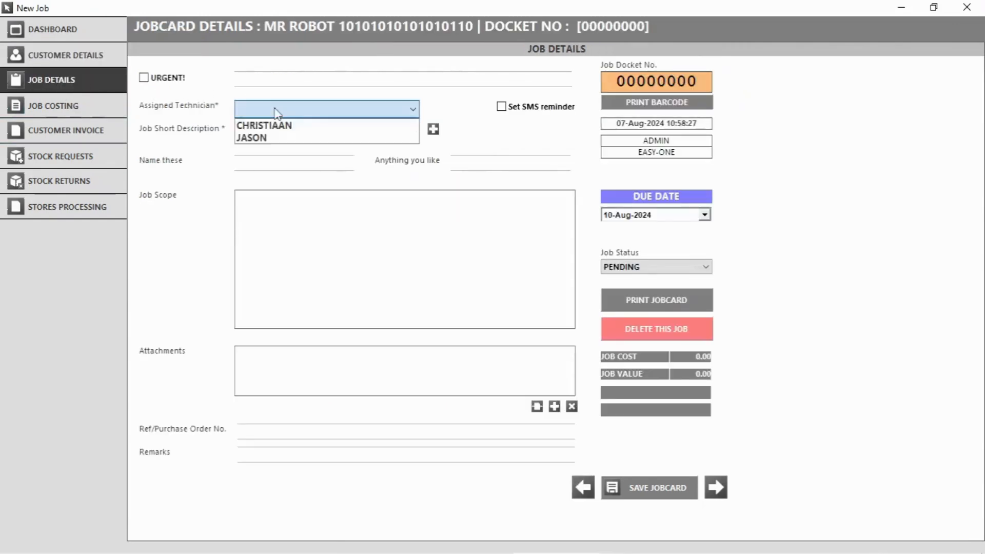
pyautogui.click(272, 128)
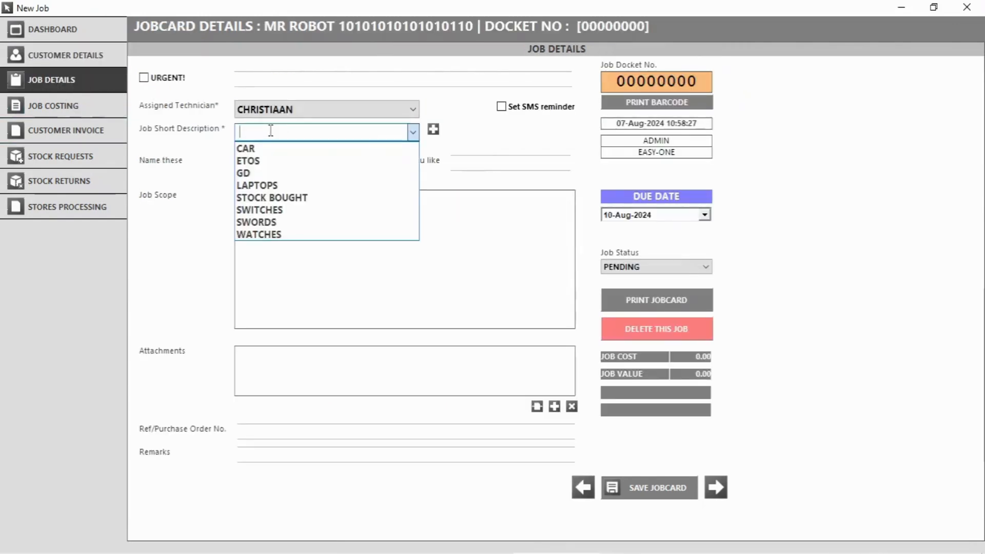
pyautogui.click(271, 185)
pyautogui.click(270, 211)
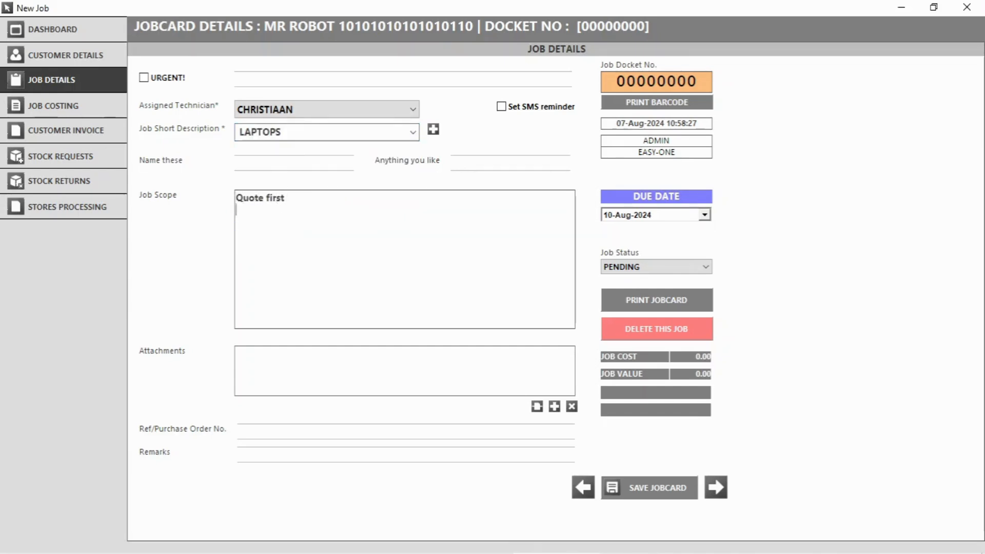
pyautogui.write('3 HDD 1tb')
# Set the due date to 08-Aug-2024, save as docket 47, and set status QUOTE CLIENT.
pyautogui.click(705, 215)
pyautogui.click(688, 275)
pyautogui.click(657, 488)
pyautogui.click(657, 267)
pyautogui.click(633, 289)
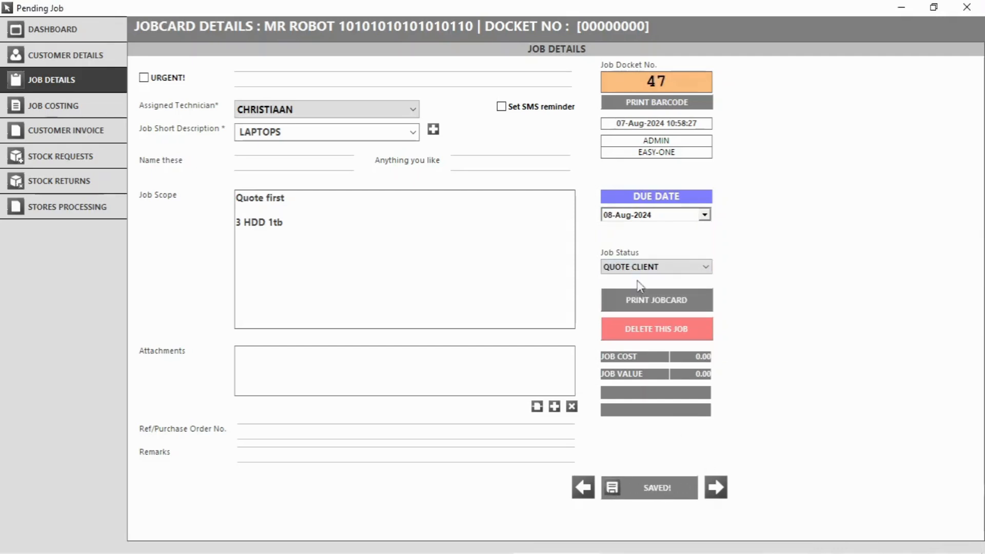
pyautogui.click(55, 103)
# Add 3 × HDD 1TB to docket 47's customer invoice.
pyautogui.click(85, 132)
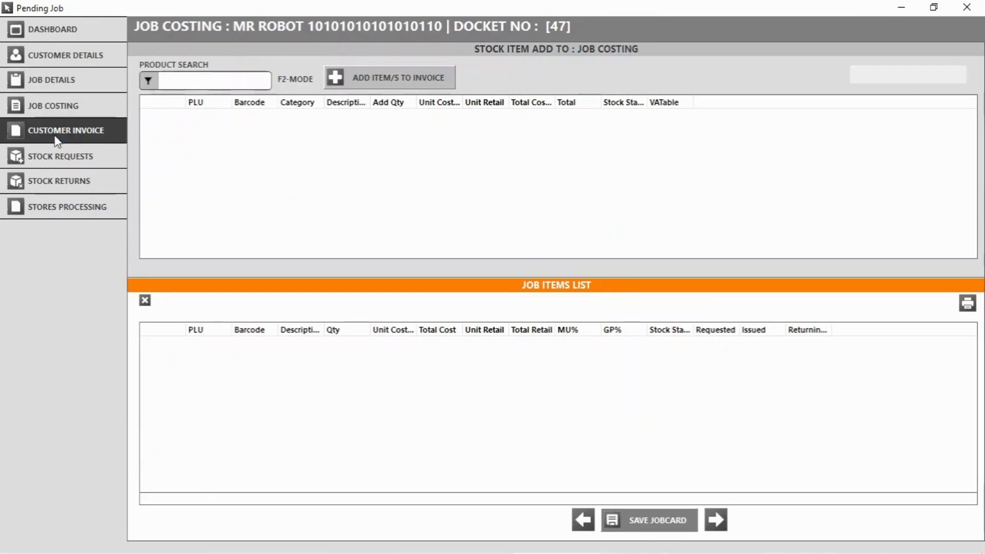
pyautogui.write('tb')
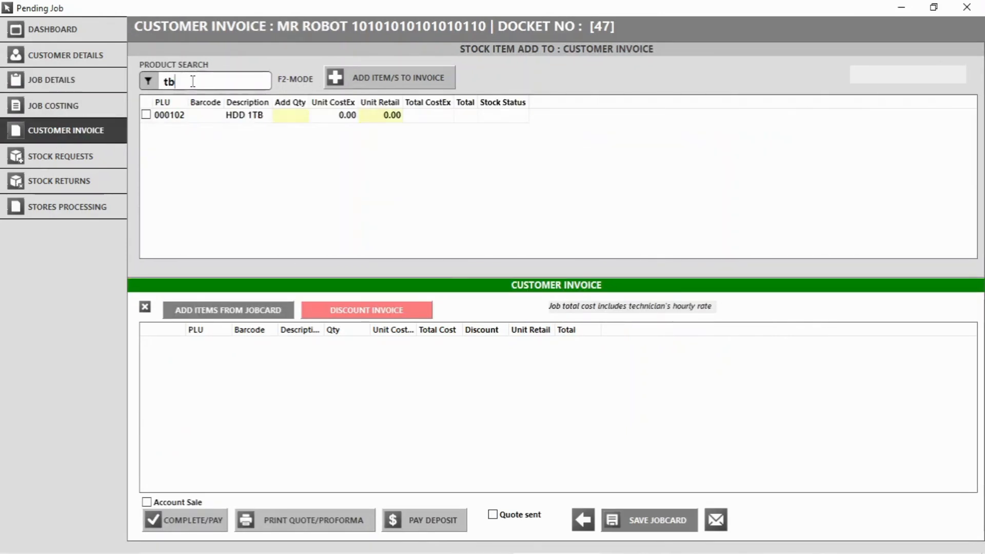
pyautogui.click(145, 116)
pyautogui.click(303, 116)
pyautogui.write('3')
pyautogui.click(374, 78)
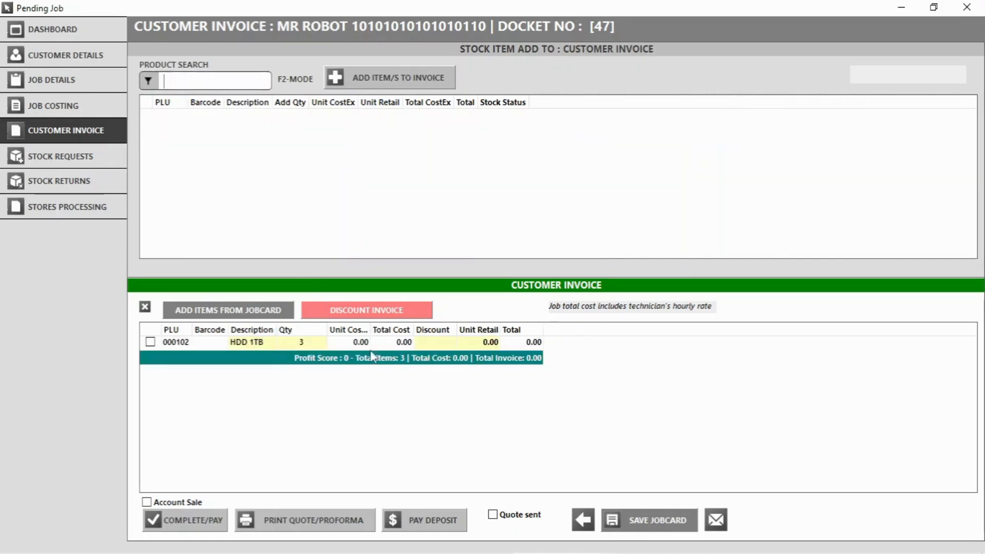
# Preview the invoice as a quotation, then e-mail it as a quotation PDF.
pyautogui.click(339, 534)
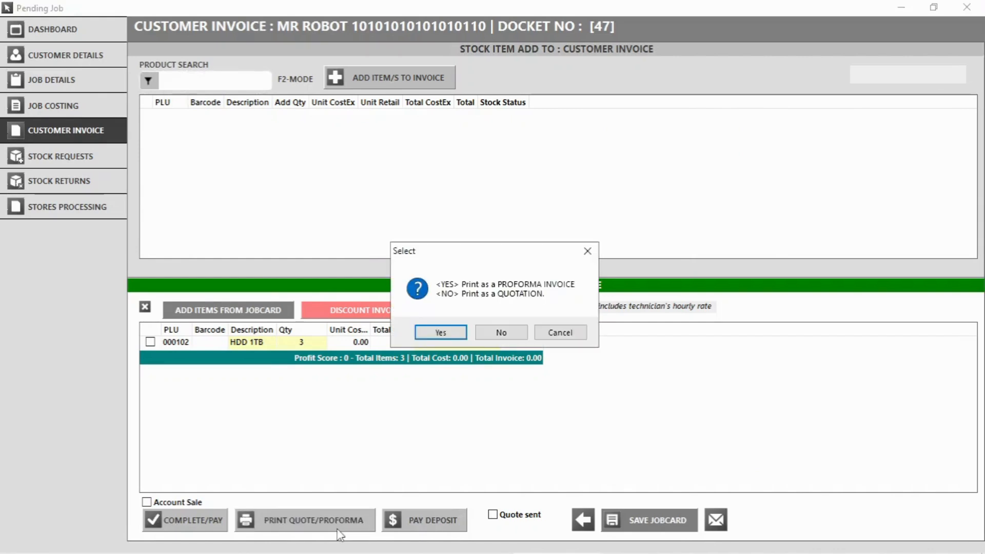
pyautogui.click(500, 333)
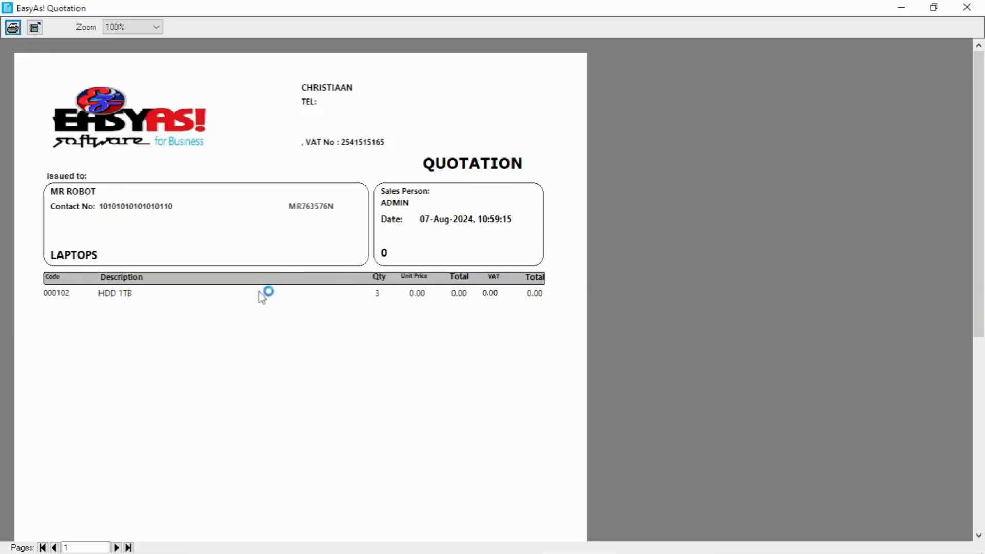
pyautogui.click(967, 8)
pyautogui.click(721, 521)
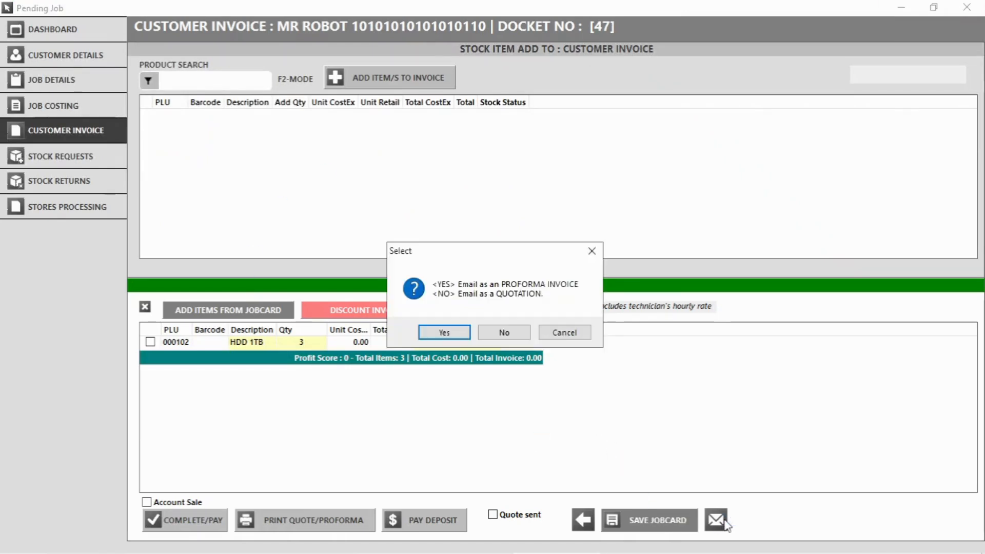
pyautogui.click(495, 335)
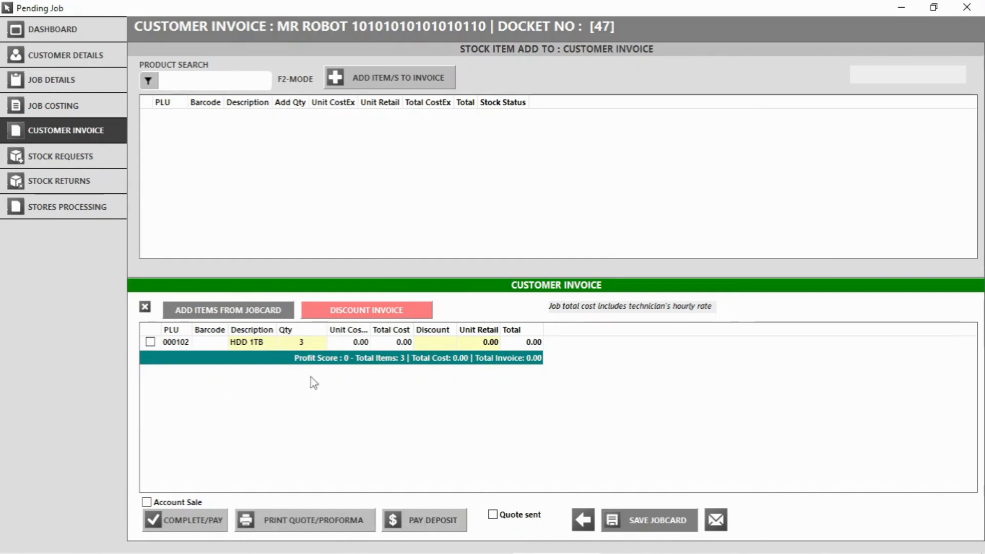
# Print the client copy of the job card to PDF.
pyautogui.click(50, 86)
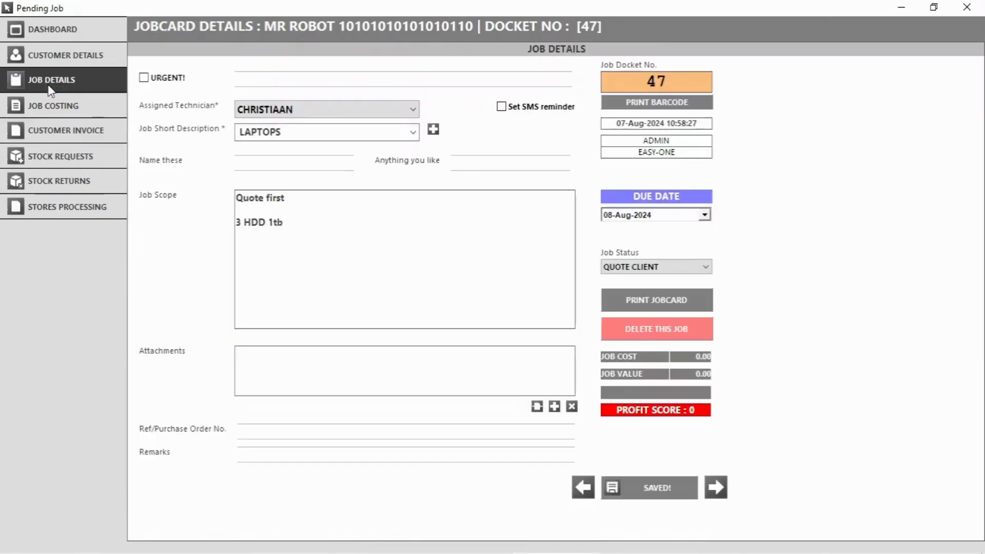
pyautogui.click(663, 303)
pyautogui.click(440, 332)
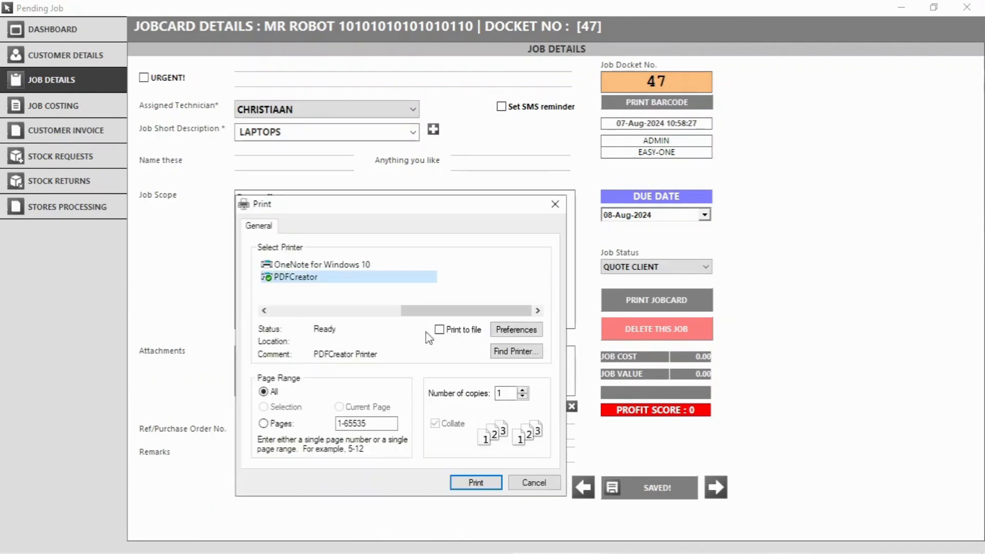
pyautogui.click(480, 481)
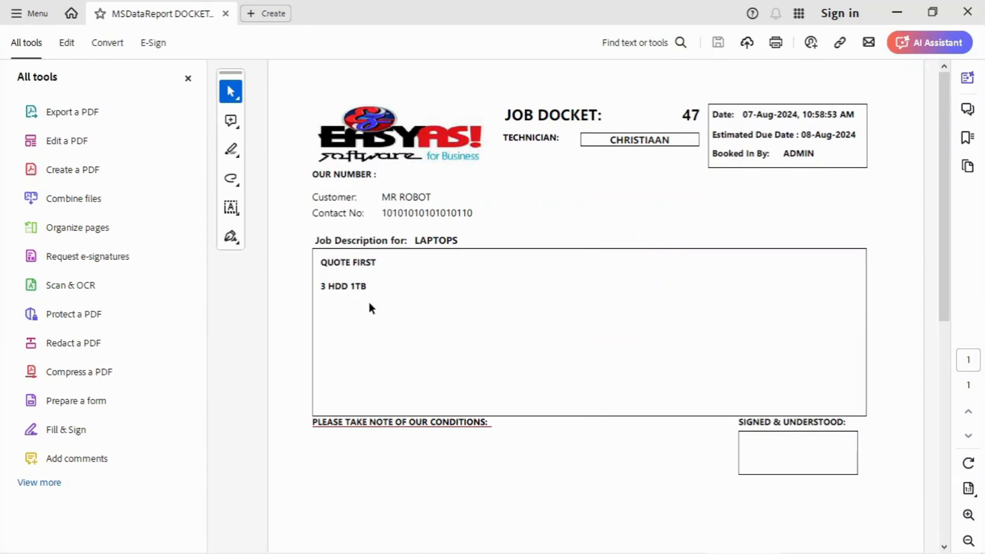
# Review the client docket PDF and close it.
pyautogui.scroll(-3, 644, 253)
pyautogui.scroll(3, 645, 253)
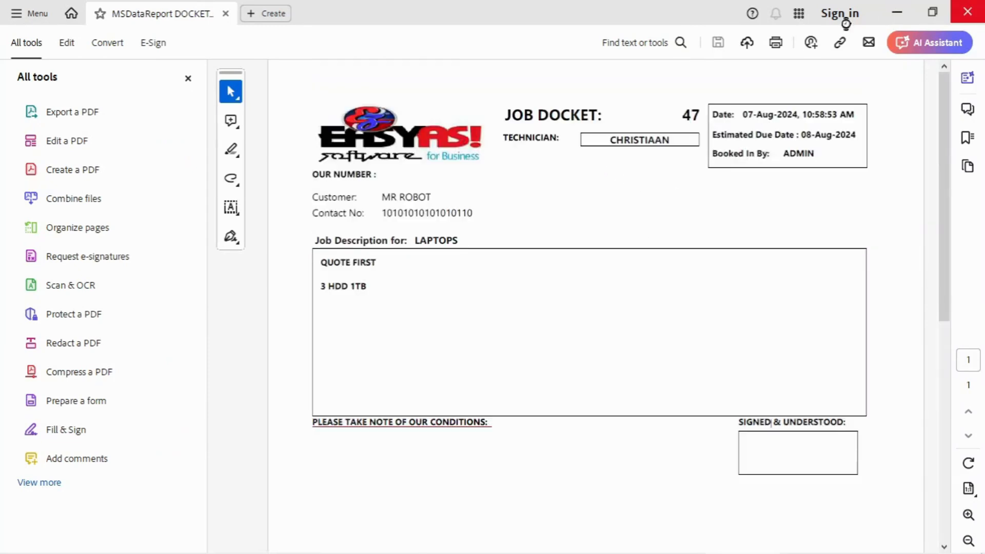
pyautogui.click(967, 12)
# Print the workshop copy of docket 47's job card to PDF, review it, and close it.
pyautogui.click(659, 303)
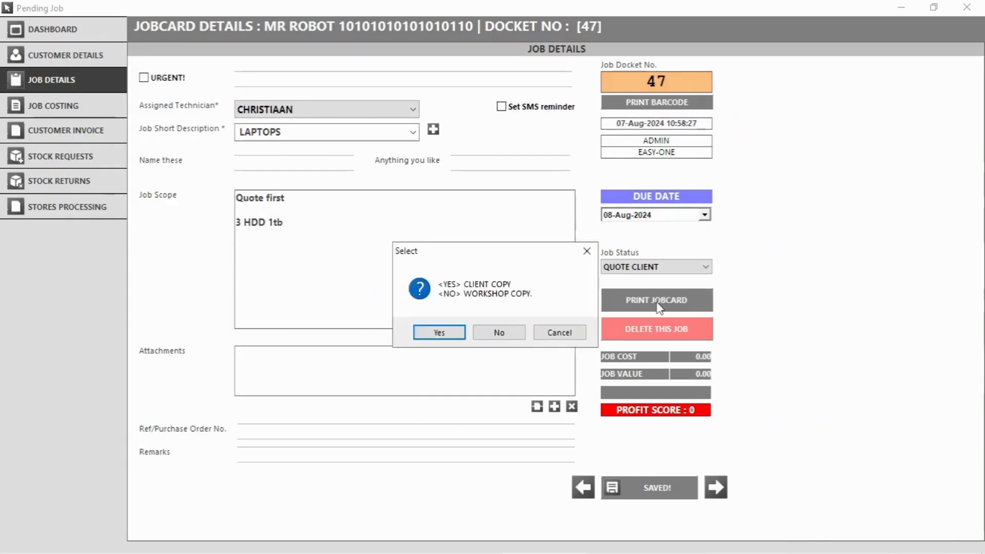
pyautogui.click(480, 331)
pyautogui.click(477, 484)
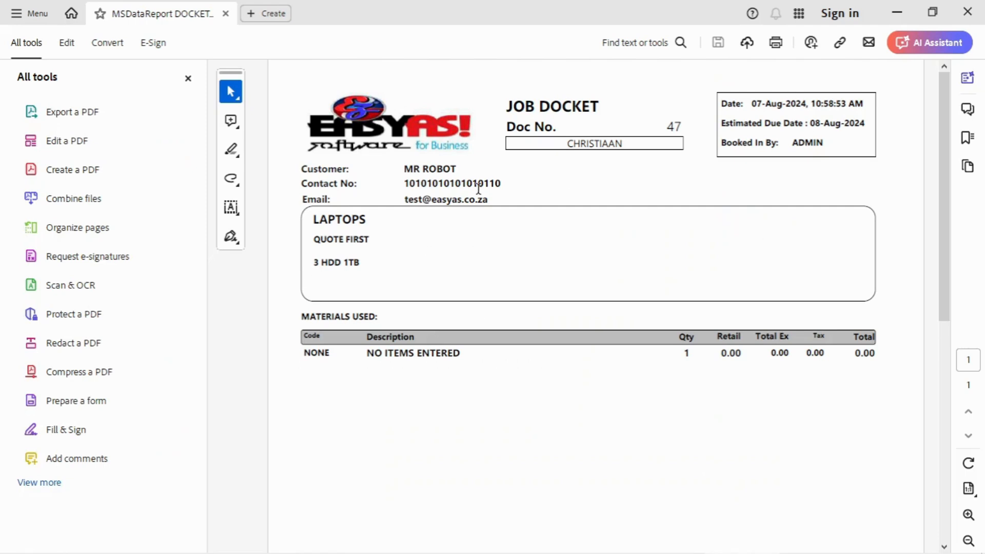
pyautogui.scroll(-10, 477, 285)
pyautogui.scroll(10, 537, 315)
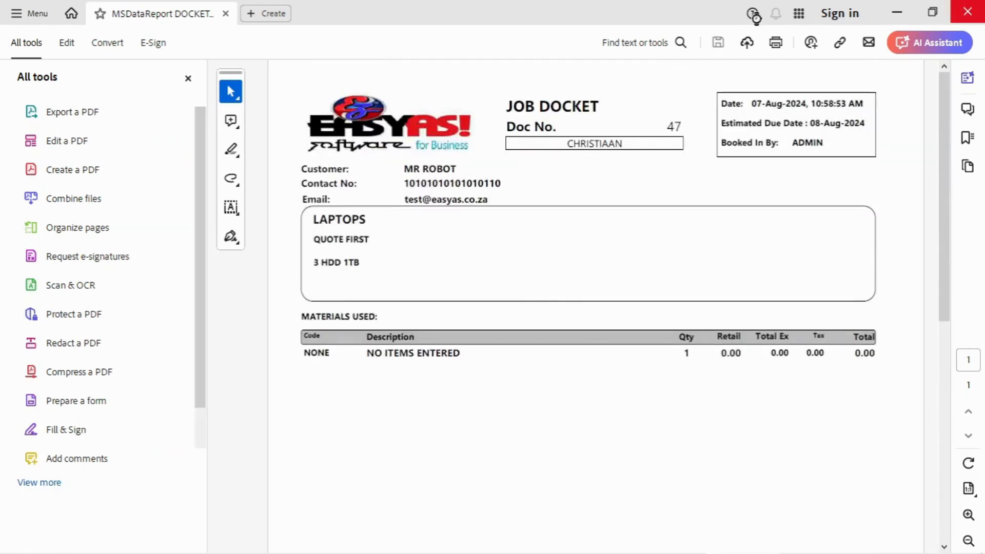
pyautogui.click(968, 11)
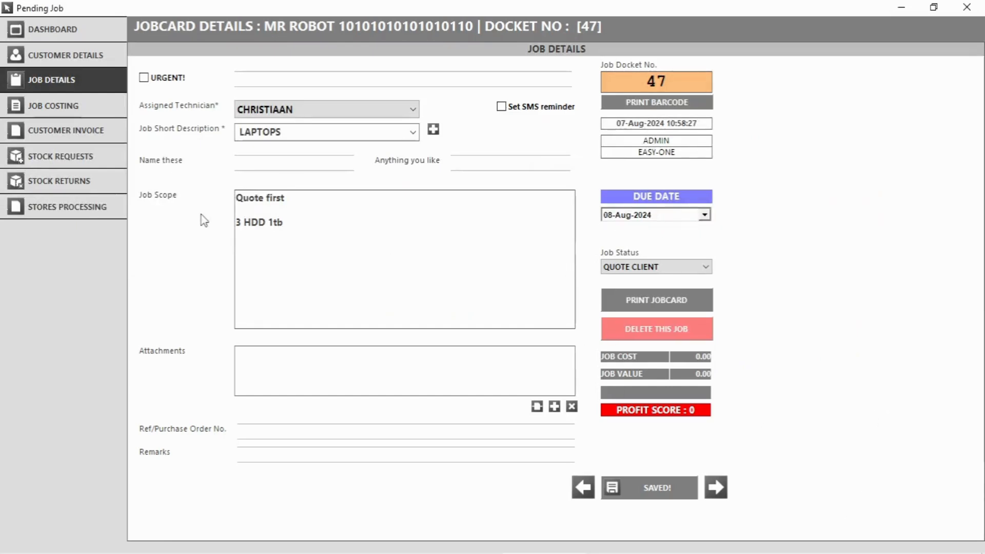
# Complete docket 47 as an account sale without printing the invoice.
pyautogui.click(77, 130)
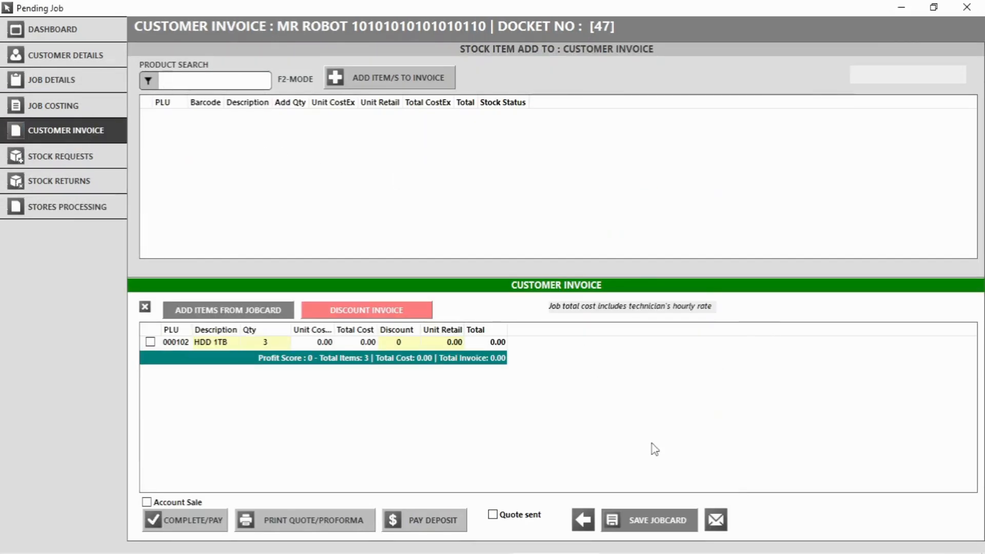
pyautogui.click(171, 504)
pyautogui.click(177, 522)
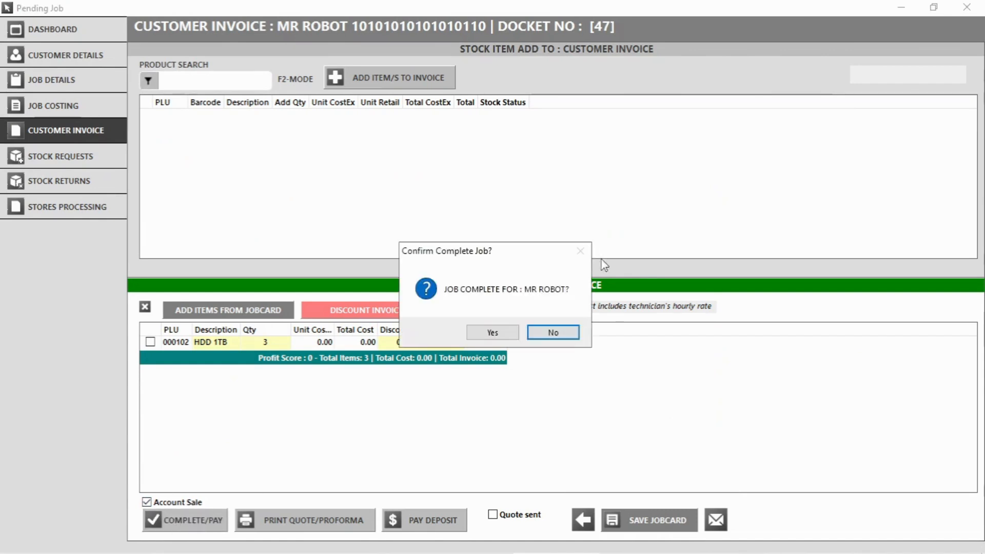
pyautogui.click(494, 333)
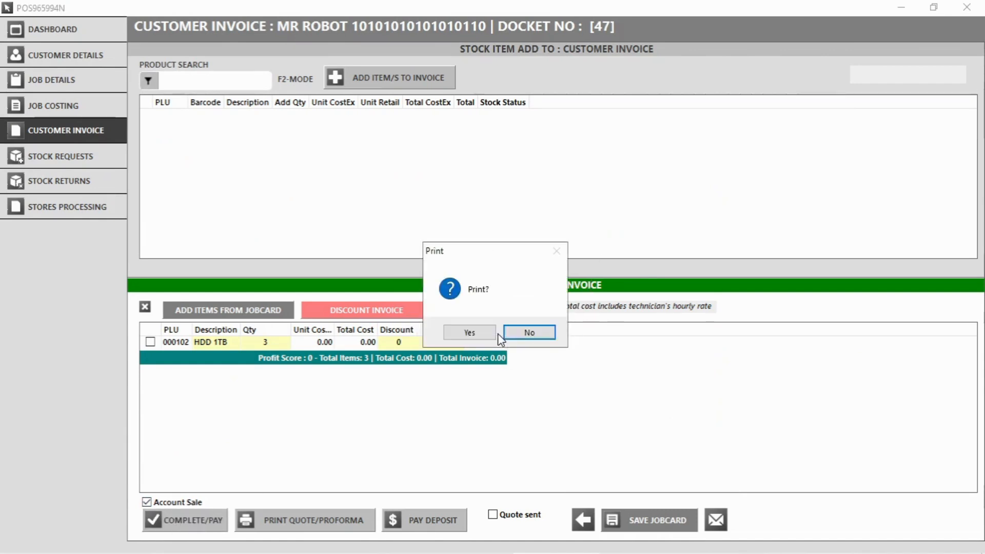
pyautogui.click(529, 335)
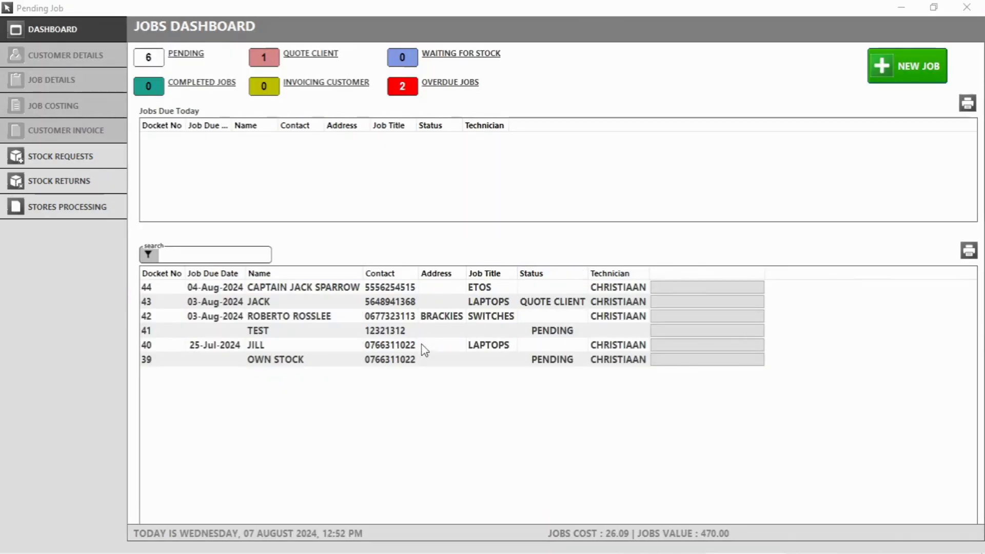
# Add one HDD 1TB to job 40's costing as requested stock, save, and view Stock Requests.
pyautogui.doubleClick(422, 345)
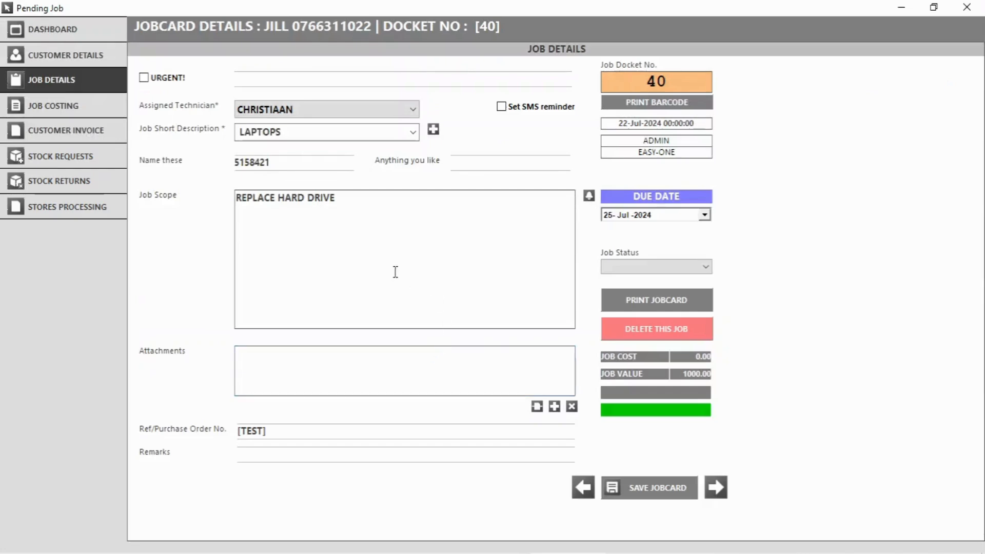
pyautogui.click(37, 108)
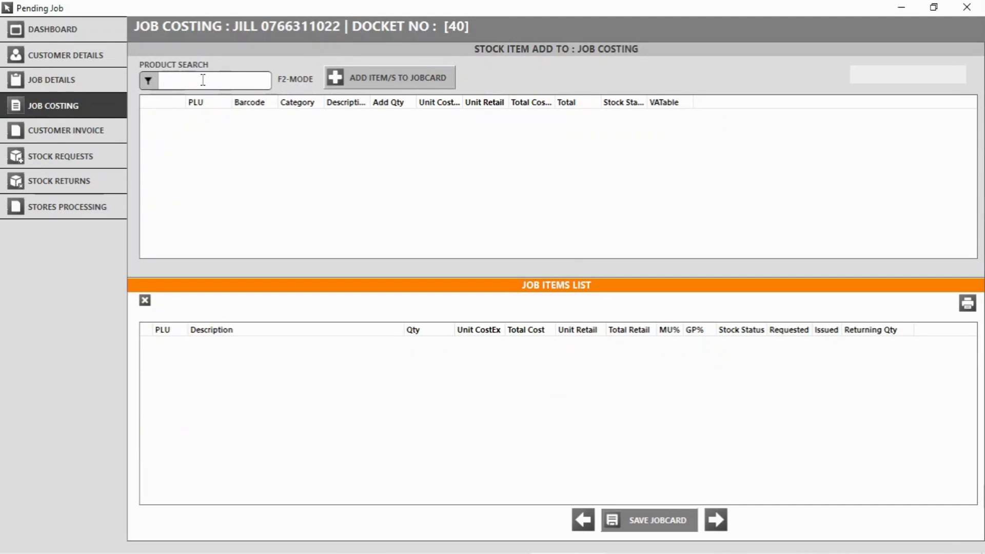
pyautogui.write('1tb')
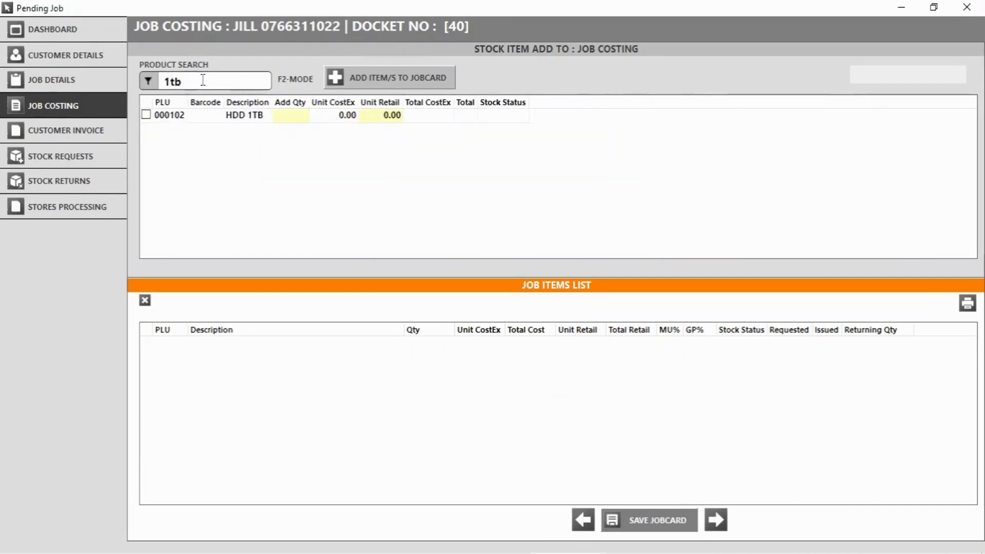
pyautogui.click(145, 116)
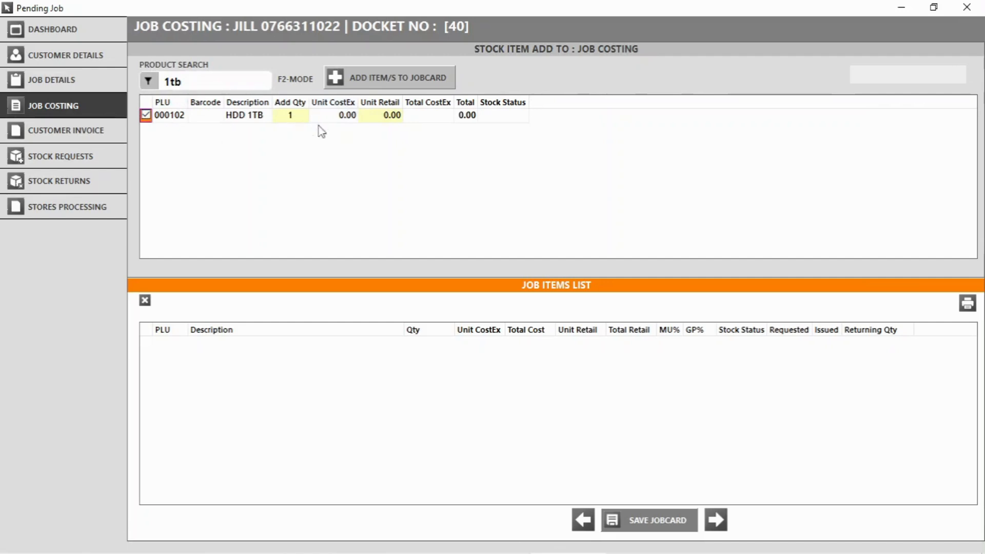
pyautogui.click(384, 82)
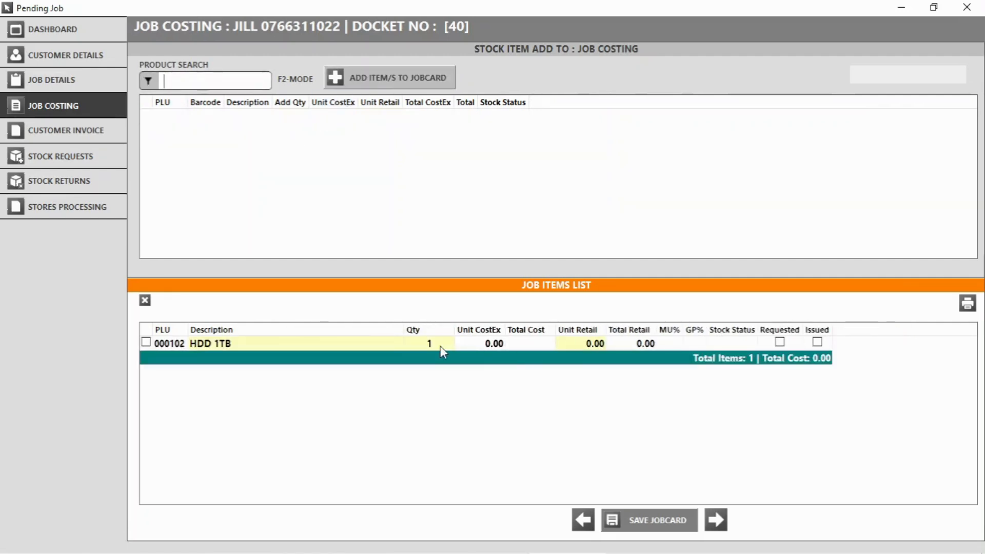
pyautogui.click(780, 341)
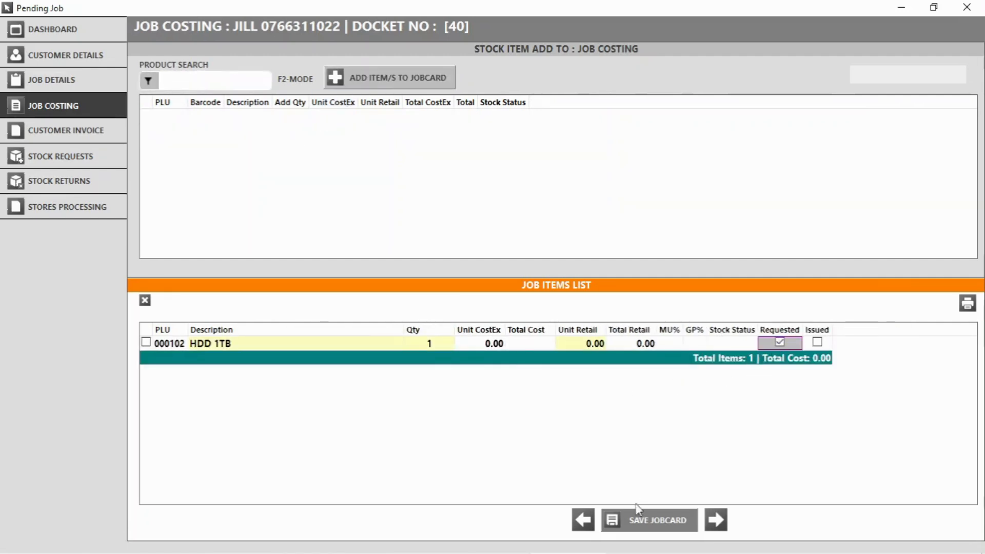
pyautogui.click(635, 523)
pyautogui.click(91, 155)
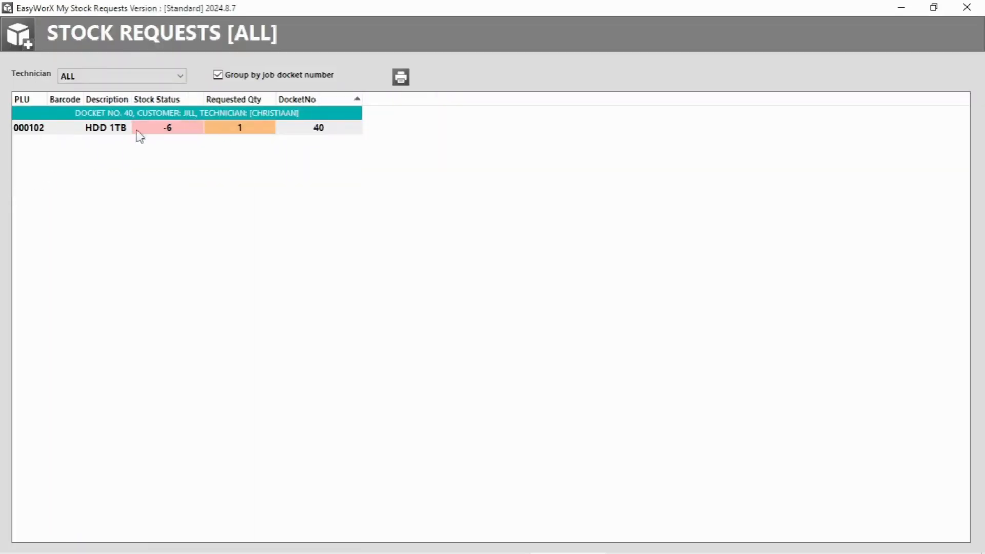
# Issue the requested HDD 1TB for docket 40 through Stores Processing, then reopen job 40.
pyautogui.click(967, 7)
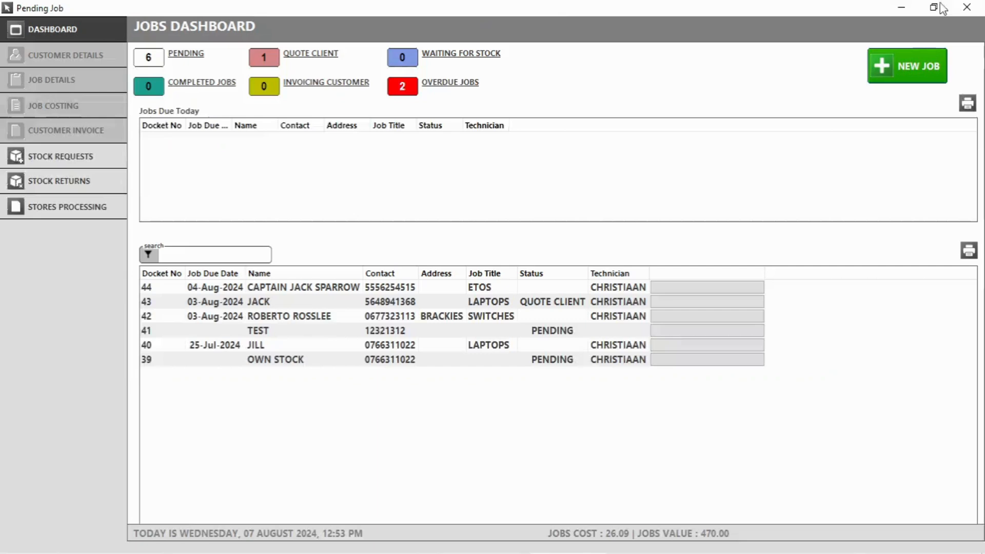
pyautogui.click(48, 211)
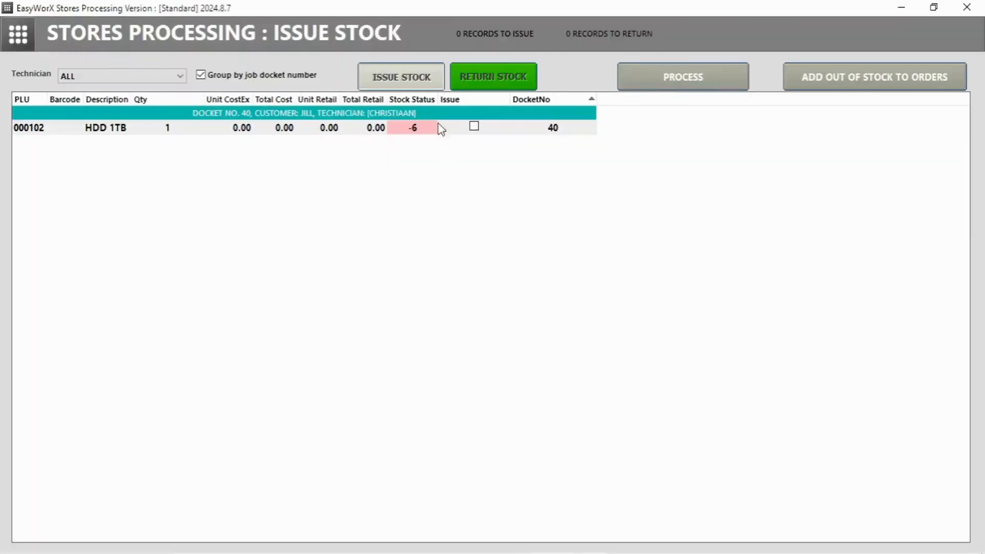
pyautogui.click(474, 128)
pyautogui.click(689, 72)
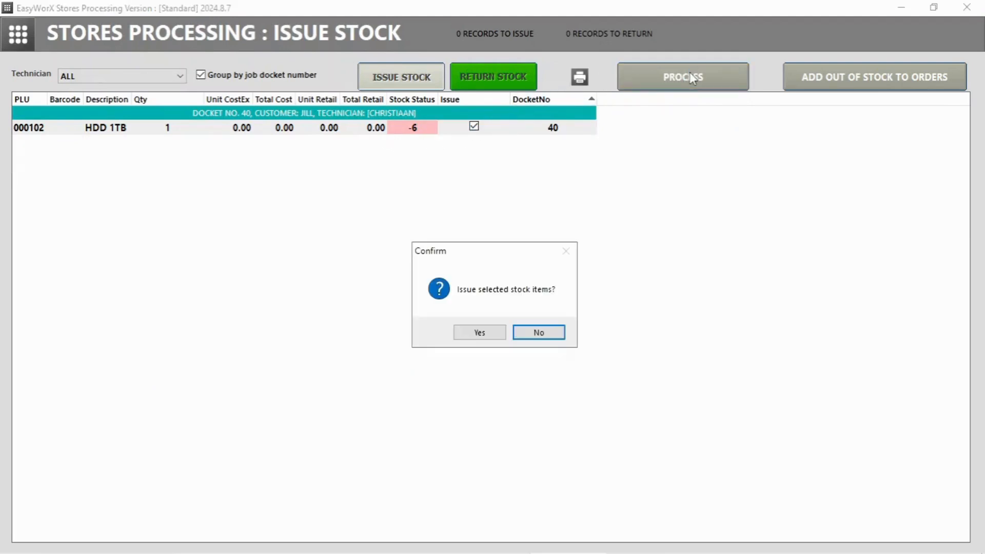
pyautogui.click(483, 334)
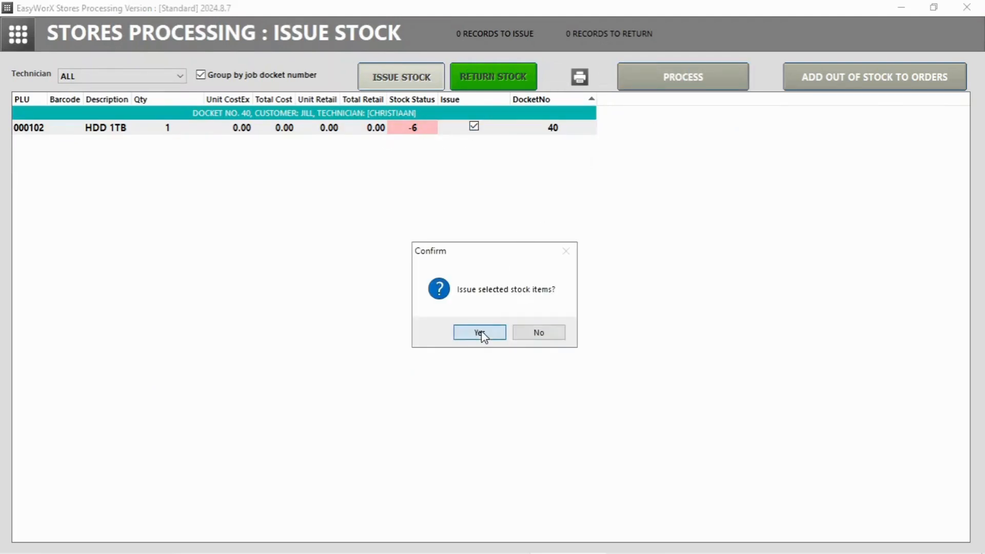
pyautogui.click(518, 334)
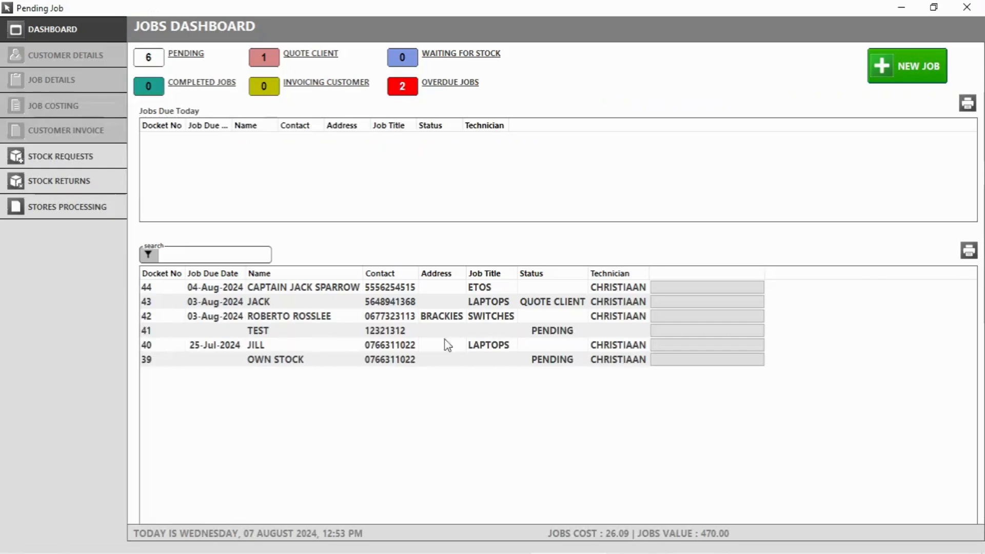
pyautogui.doubleClick(308, 345)
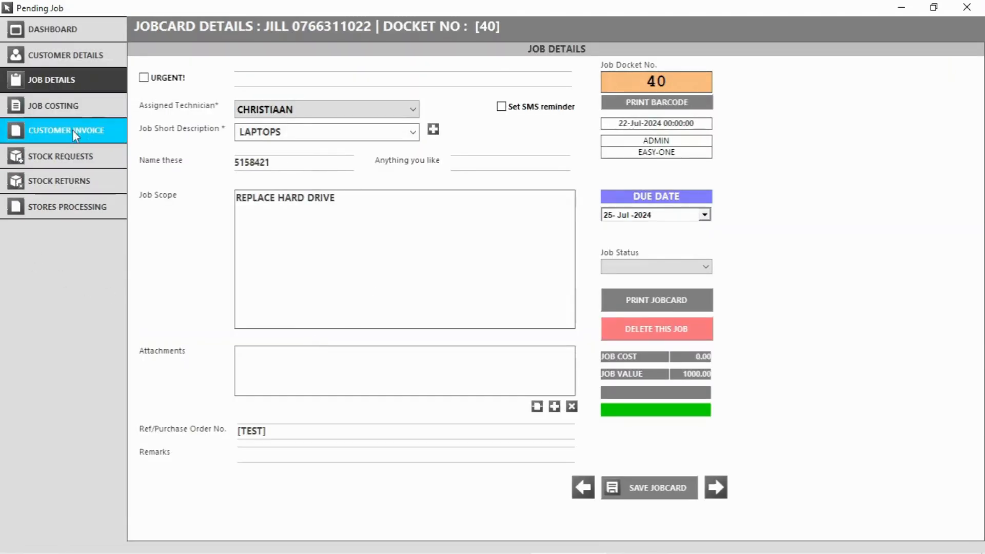
# Set the HDD 1TB returning quantity to 1 in job 40's costing and save the job card.
pyautogui.click(72, 130)
pyautogui.click(72, 117)
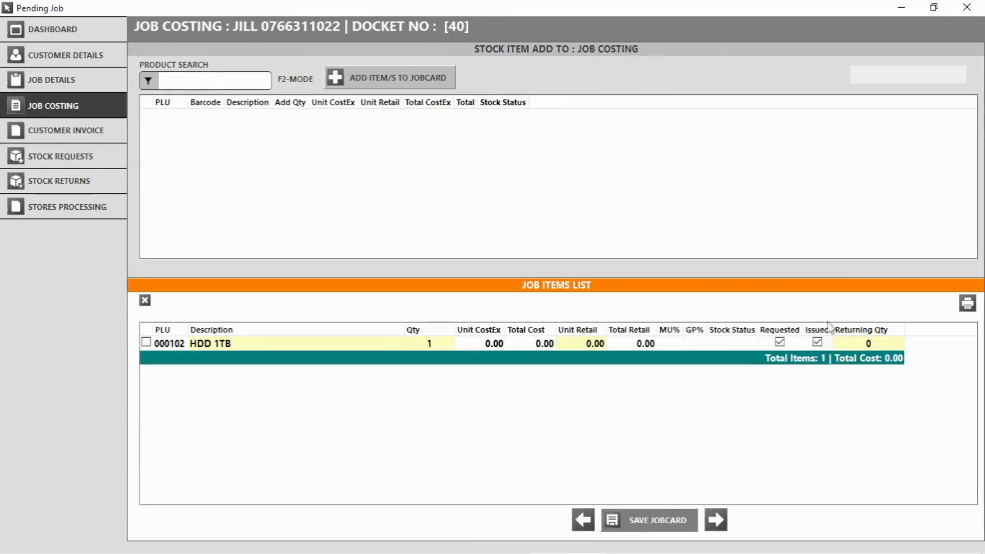
pyautogui.click(847, 349)
pyautogui.write('1')
pyautogui.click(657, 520)
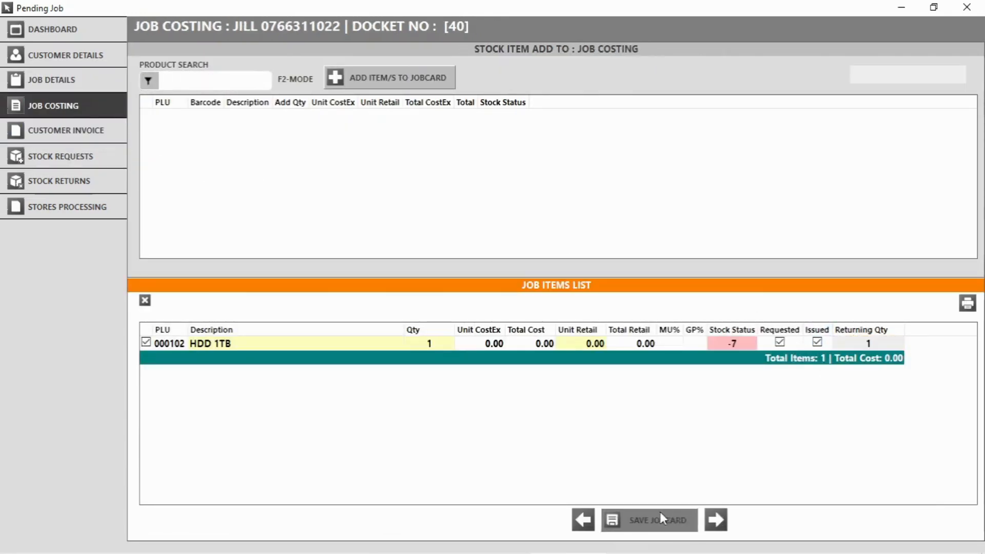
# Check Stock Returns, process the HDD 1TB return in Stores Processing, and close the jobs dashboard.
pyautogui.click(96, 195)
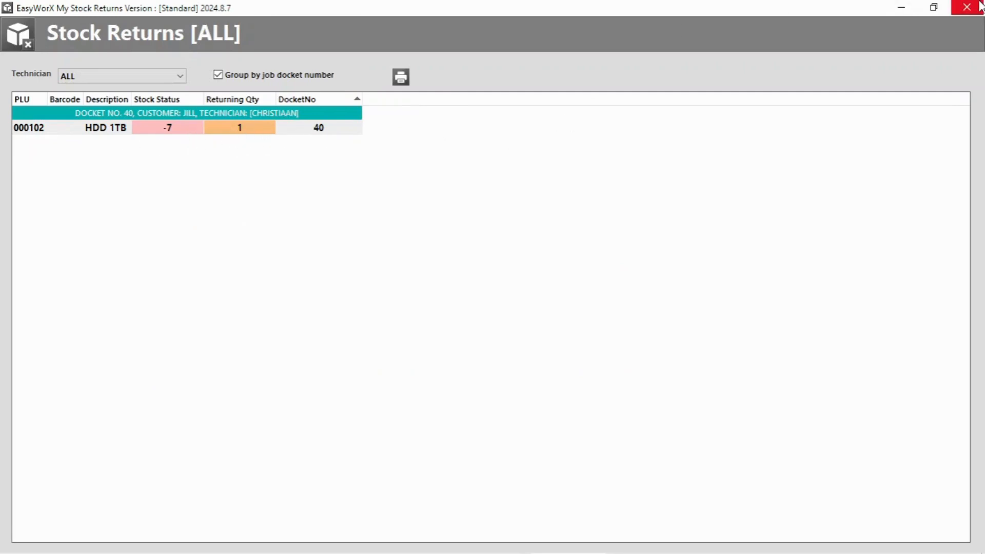
pyautogui.click(966, 7)
pyautogui.click(62, 202)
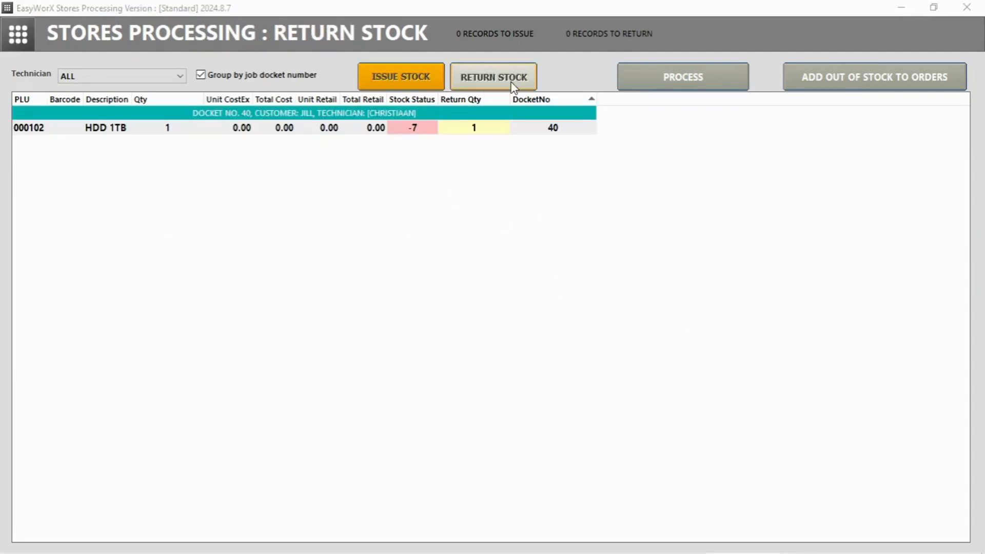
pyautogui.click(504, 81)
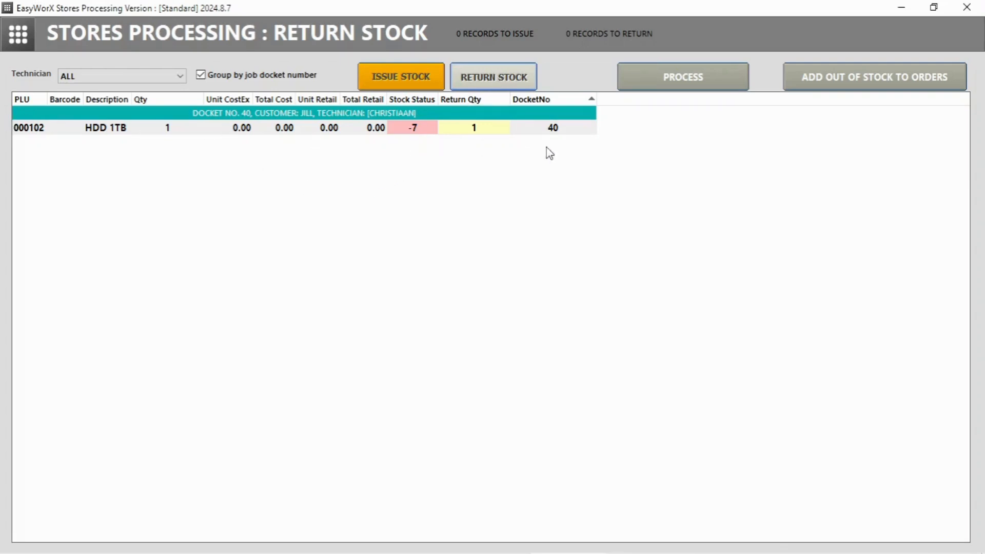
pyautogui.click(682, 77)
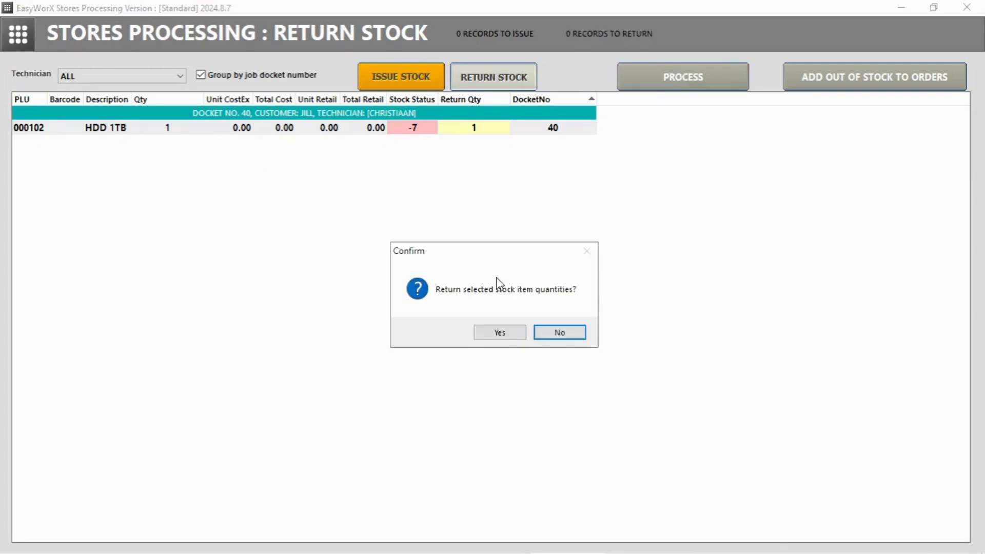
pyautogui.click(502, 334)
pyautogui.click(509, 334)
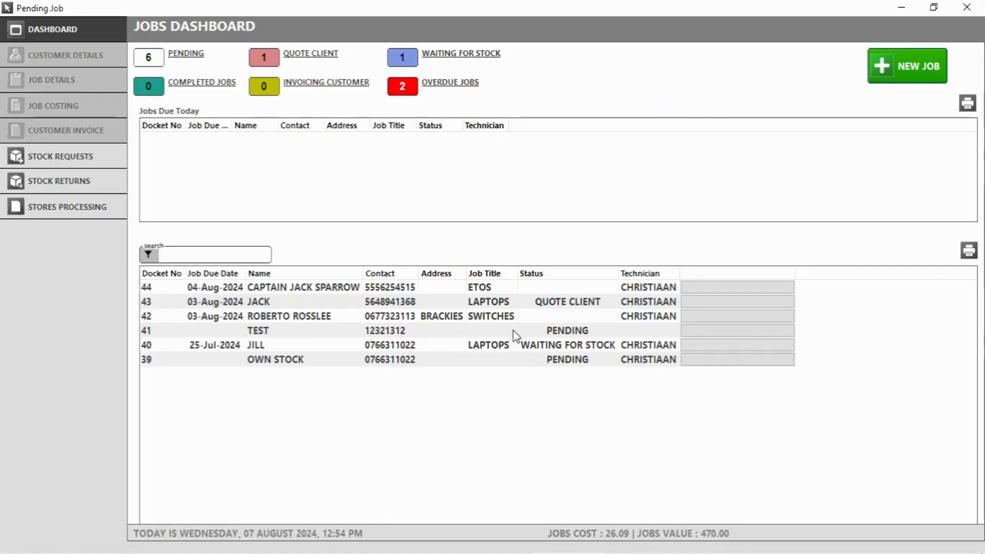
pyautogui.click(967, 7)
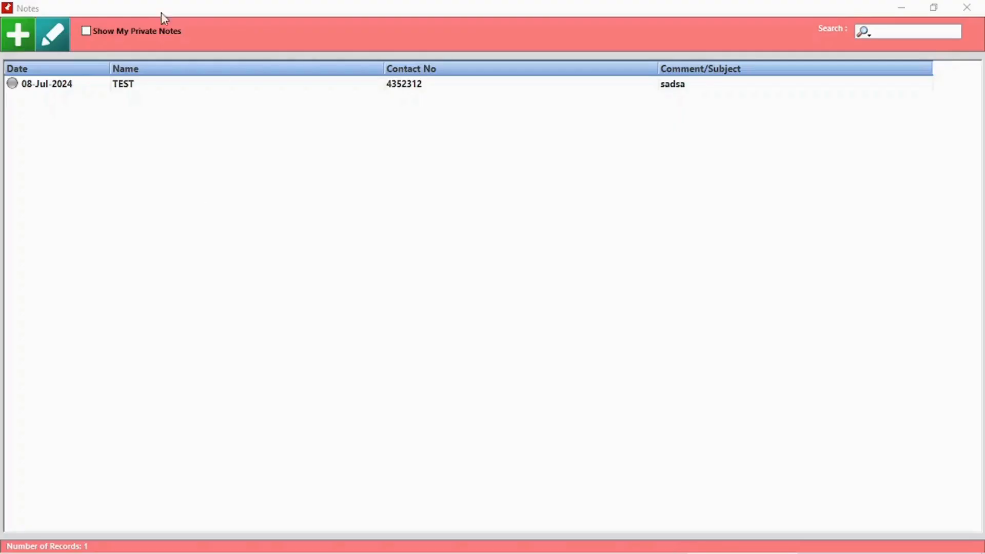
# Start a new note linked to an existing client found through the name search.
pyautogui.click(16, 34)
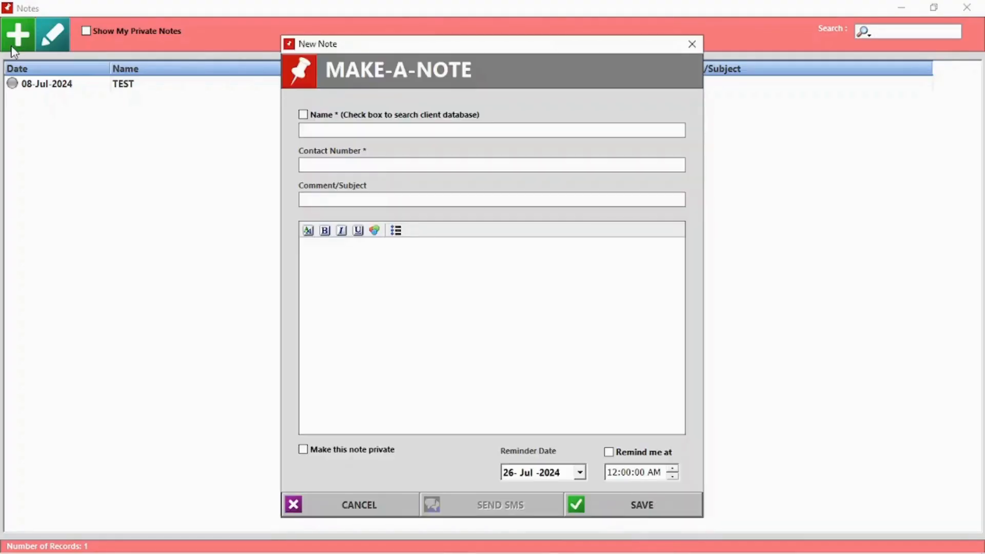
pyautogui.click(304, 114)
pyautogui.click(319, 128)
pyautogui.write('J')
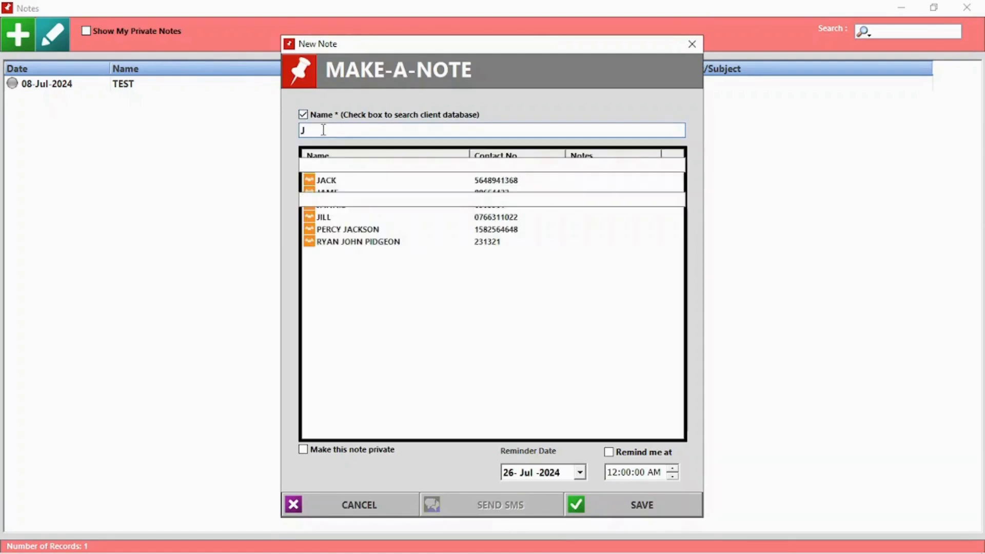
pyautogui.click(327, 186)
# Give the note subject 'Meet', bold body 'Discussing product xyz', a reminder time, and save it.
pyautogui.click(332, 200)
pyautogui.write('Meeti')
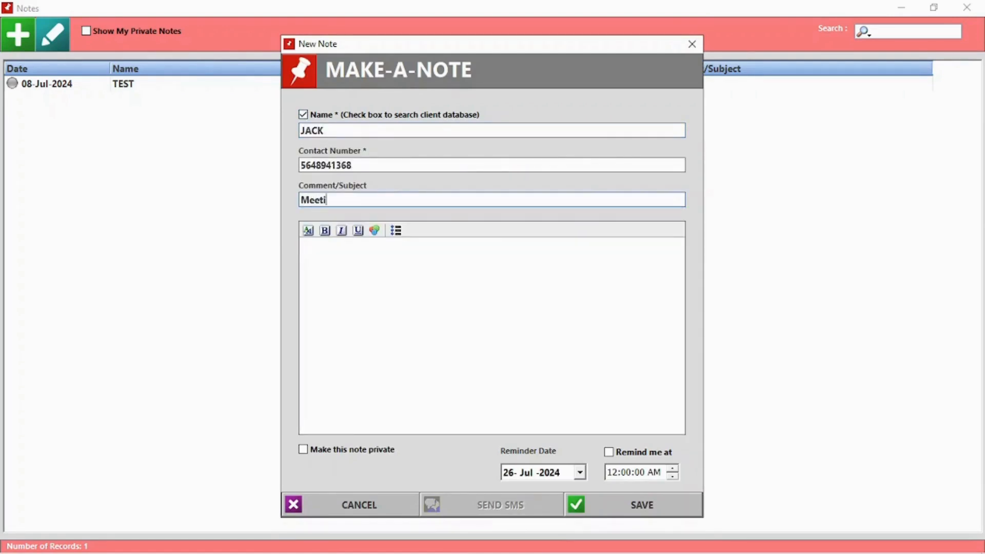
pyautogui.click(366, 270)
pyautogui.hotkey('ctrl', 'b')
pyautogui.write('Discussing ')
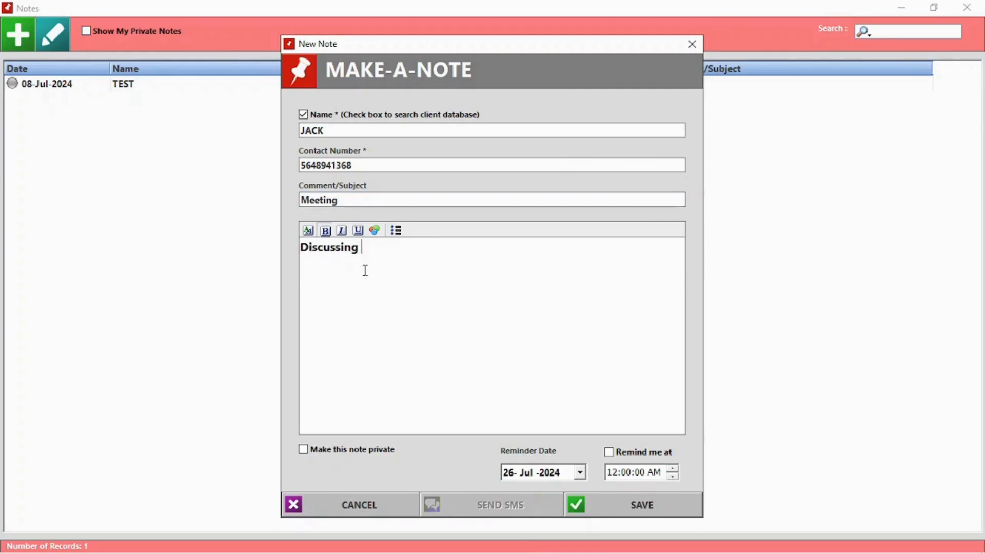
pyautogui.write('product xyz')
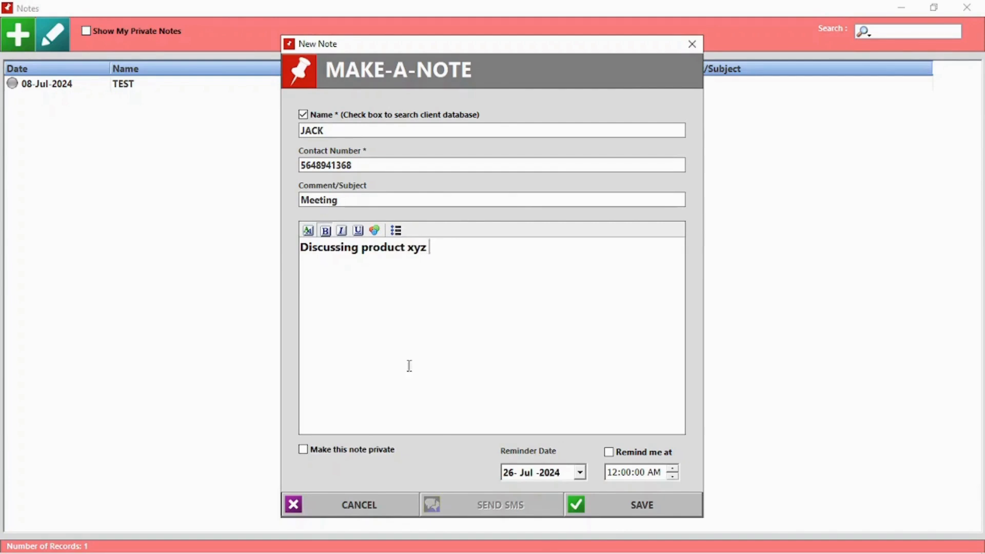
pyautogui.click(608, 451)
pyautogui.click(626, 473)
pyautogui.click(642, 507)
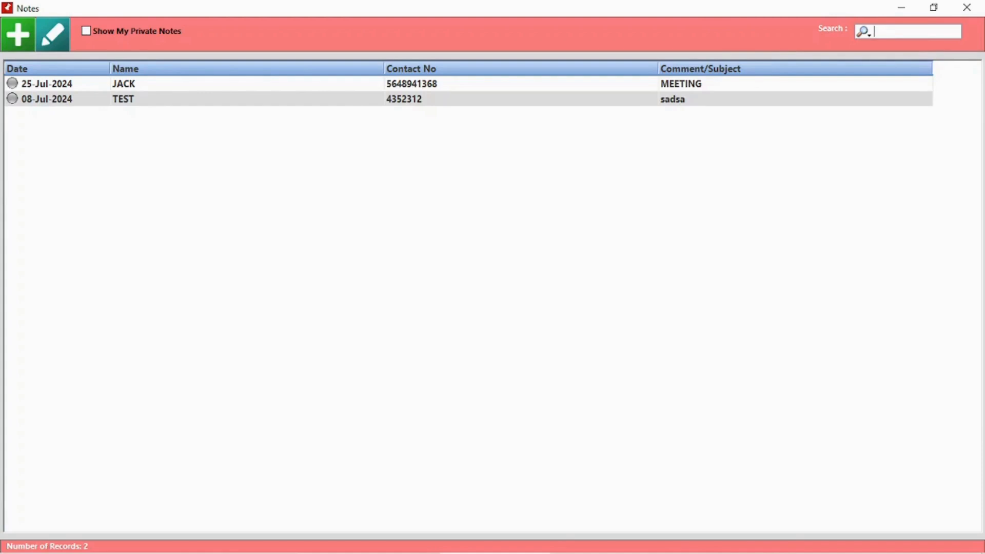
# Open the TEST note, mark it complete, and clear its old subject and body text.
pyautogui.doubleClick(189, 100)
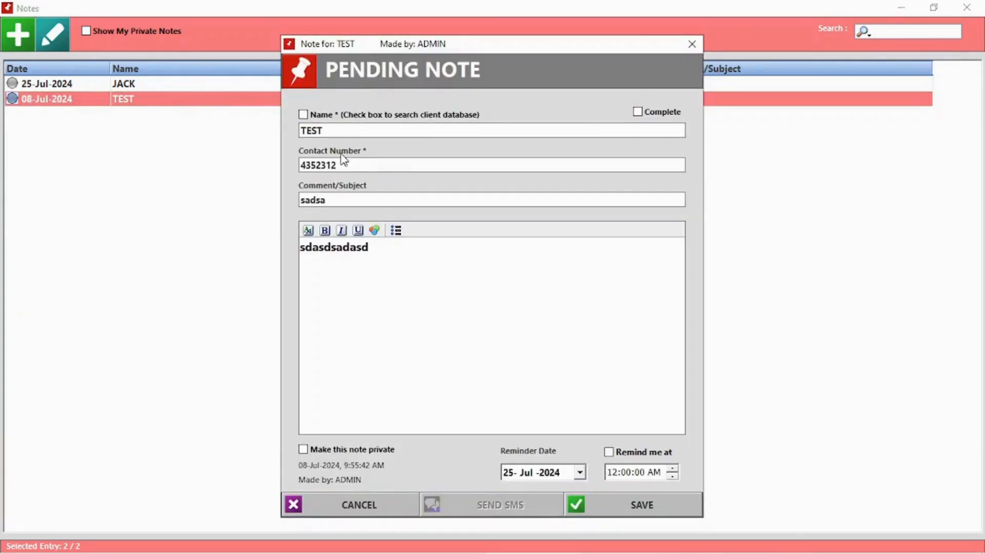
pyautogui.click(638, 112)
pyautogui.moveTo(343, 199); pyautogui.dragTo(296, 207)
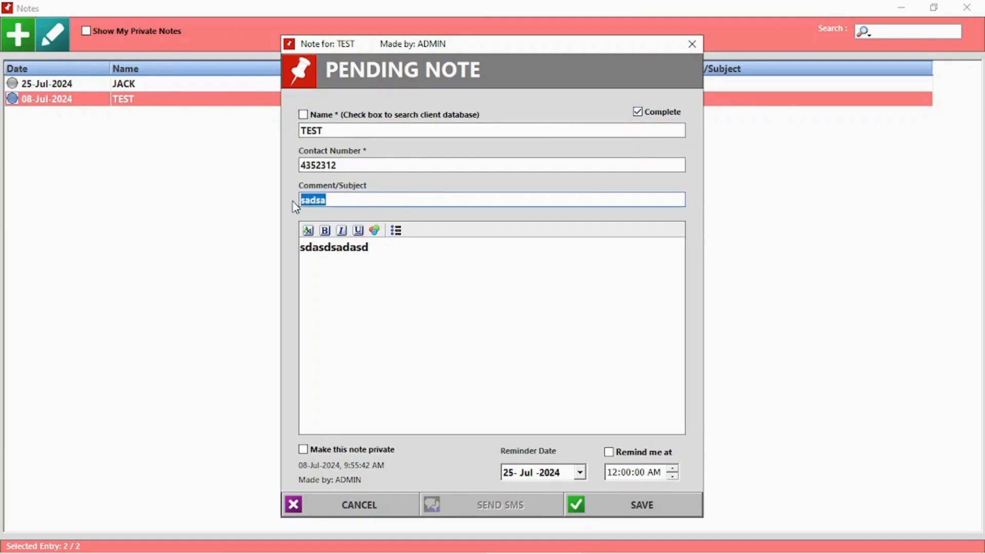
pyautogui.press('BackSpace')
pyautogui.moveTo(389, 271); pyautogui.dragTo(270, 272)
pyautogui.press('BackSpace')
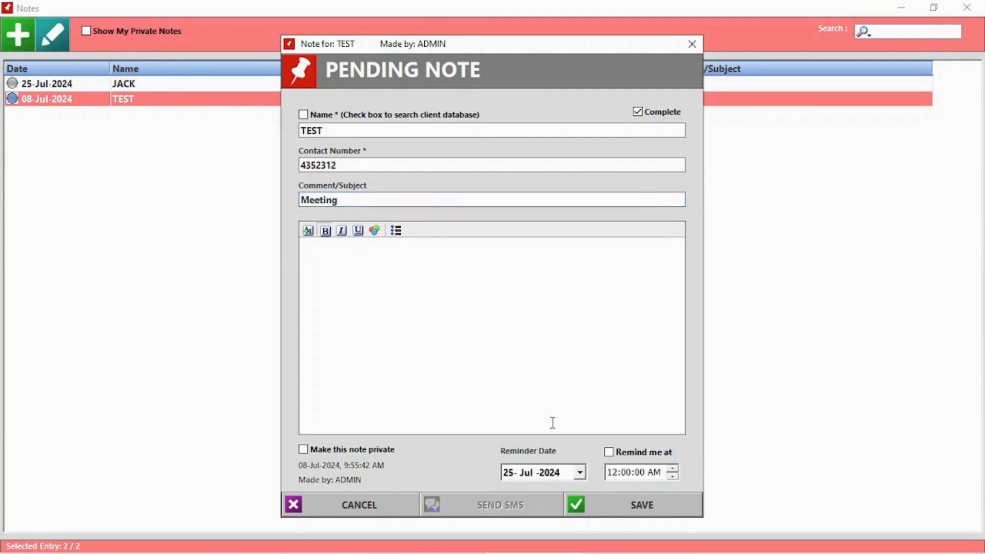
# Make the note private with body '123', save it as complete, and toggle private notes off.
pyautogui.click(366, 451)
pyautogui.click(656, 506)
pyautogui.click(507, 328)
pyautogui.write('123')
pyautogui.click(644, 513)
pyautogui.click(491, 336)
pyautogui.click(121, 30)
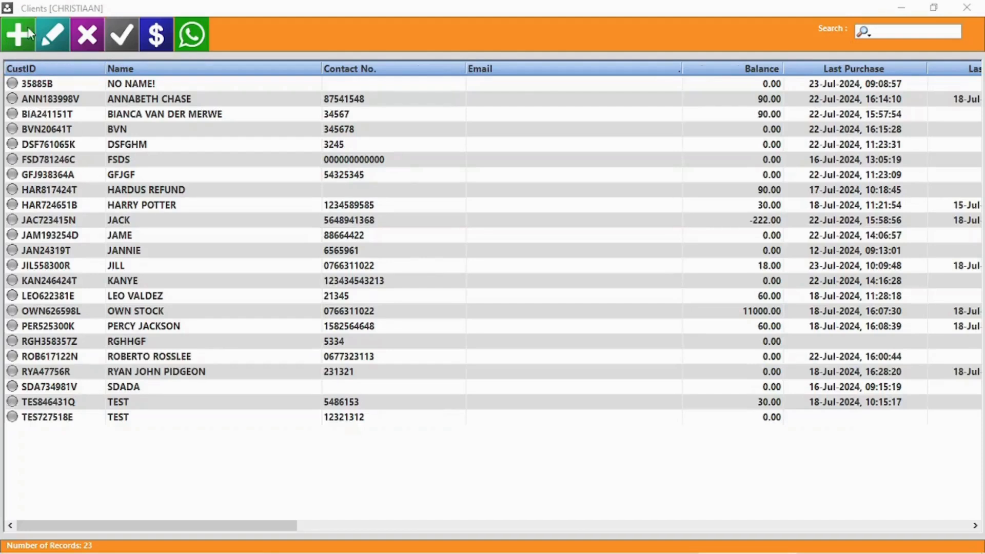
# Start a new client and enter the client's name, contact number and VAT number.
pyautogui.click(19, 35)
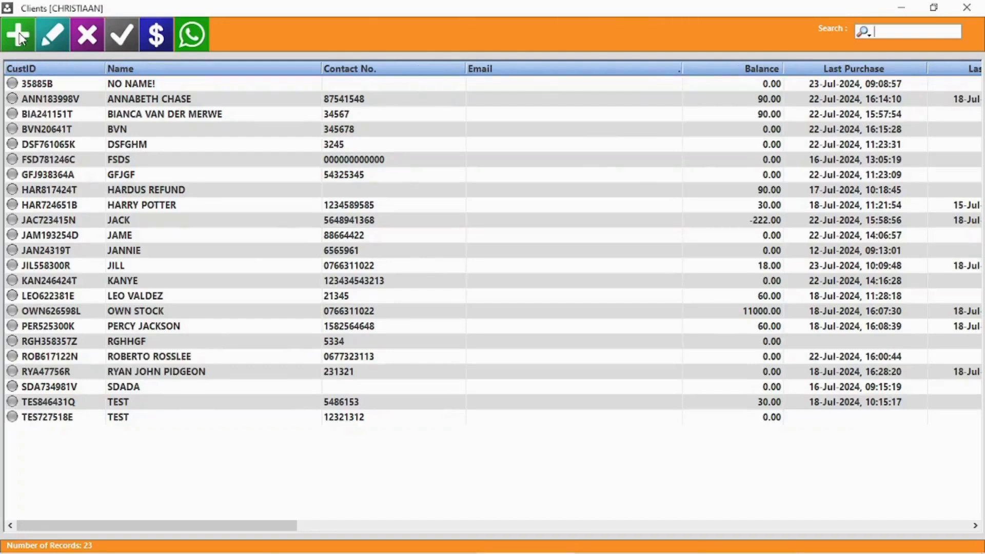
pyautogui.write('Jack sparrow')
pyautogui.press('Tab')
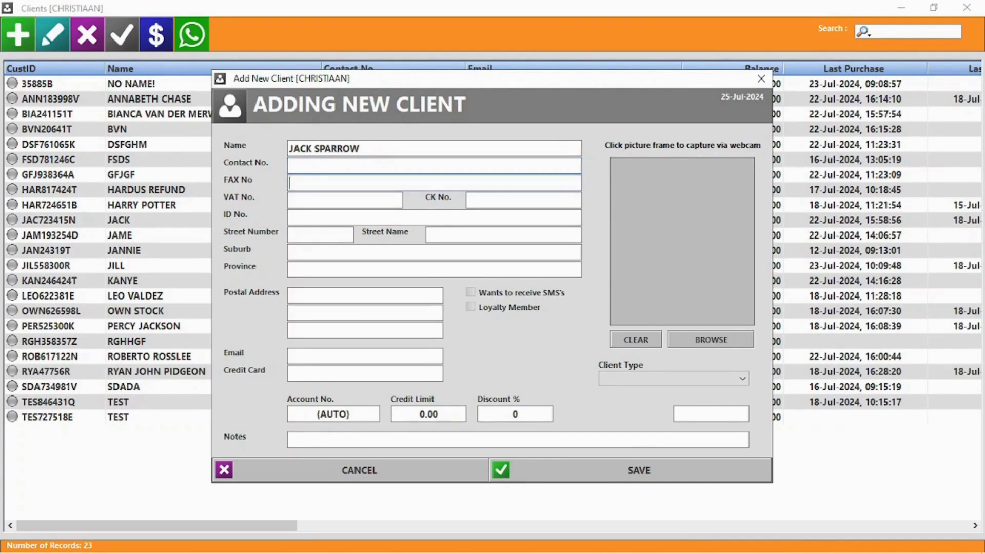
pyautogui.click(343, 166)
pyautogui.write('5556254515')
pyautogui.click(346, 198)
pyautogui.write('5845481')
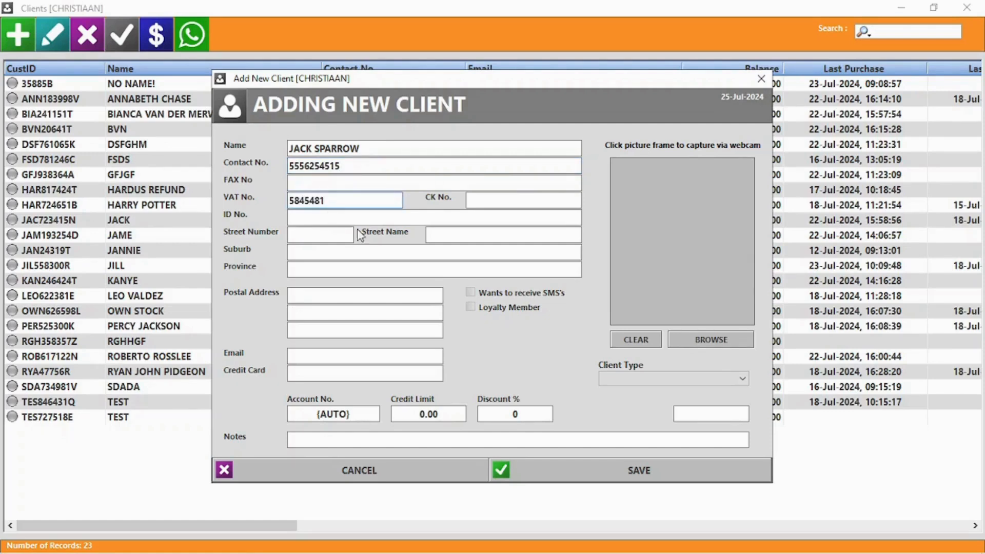
pyautogui.click(359, 218)
# Set province BLACK PEARL, loyalty member, the client's e-mail, 10000 credit limit and 5% discount.
pyautogui.click(316, 268)
pyautogui.write('Black Pearl')
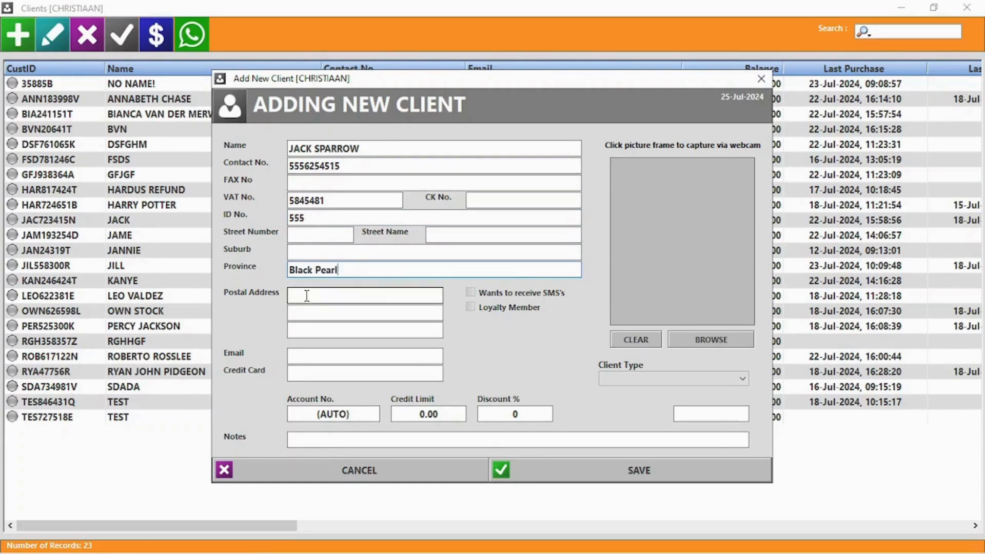
pyautogui.click(507, 307)
pyautogui.click(507, 307)
pyautogui.click(320, 357)
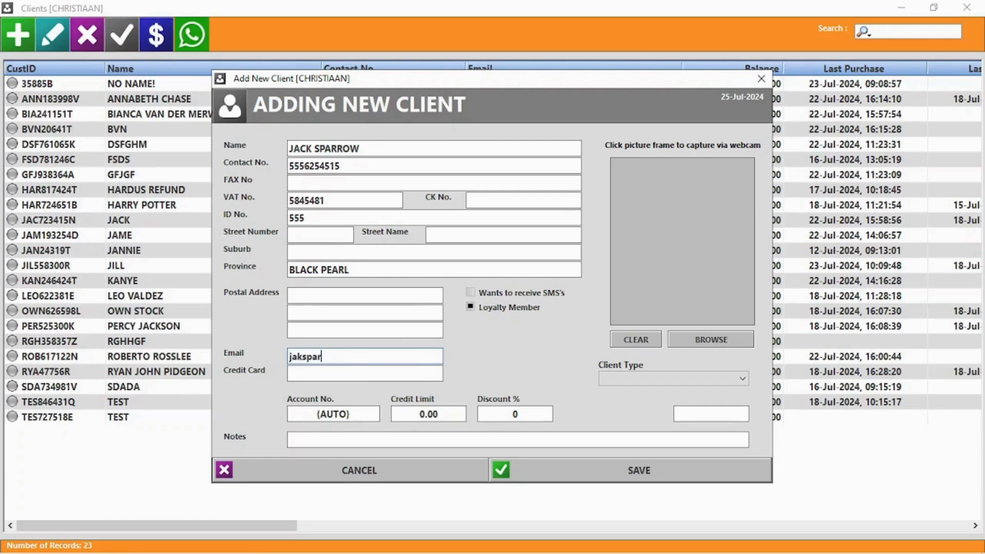
pyautogui.click(429, 414)
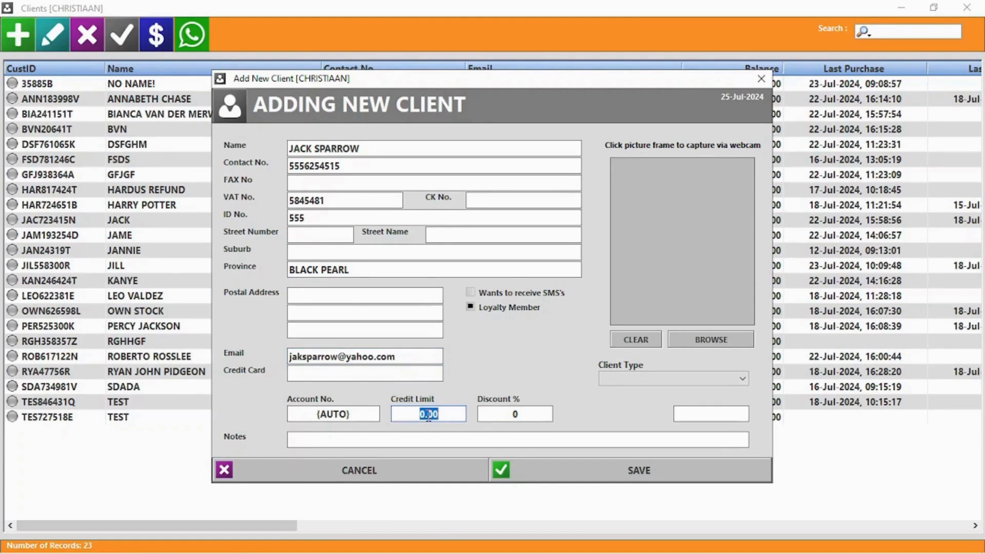
pyautogui.write('10000')
pyautogui.click(521, 414)
# Attach a client photo from file and save the new client.
pyautogui.click(681, 387)
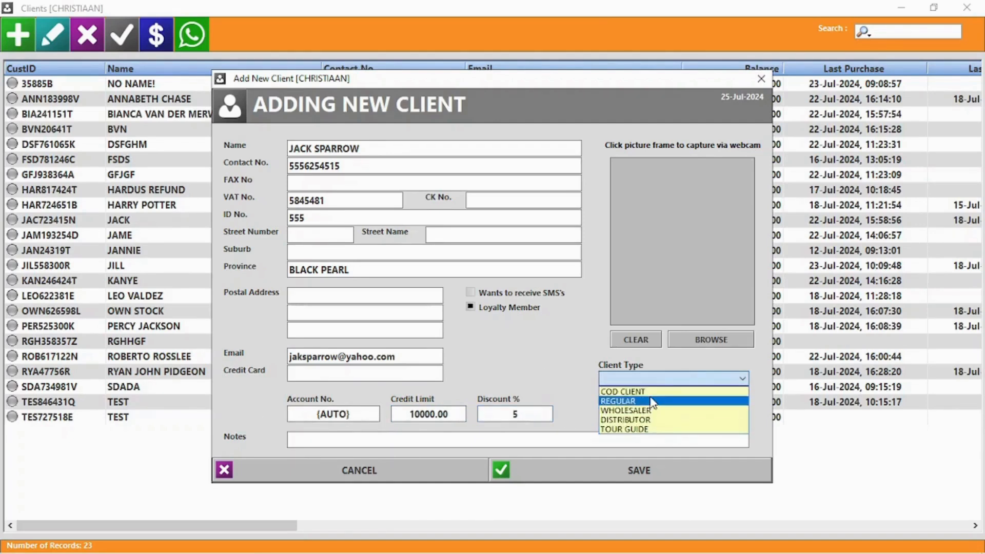
pyautogui.click(565, 354)
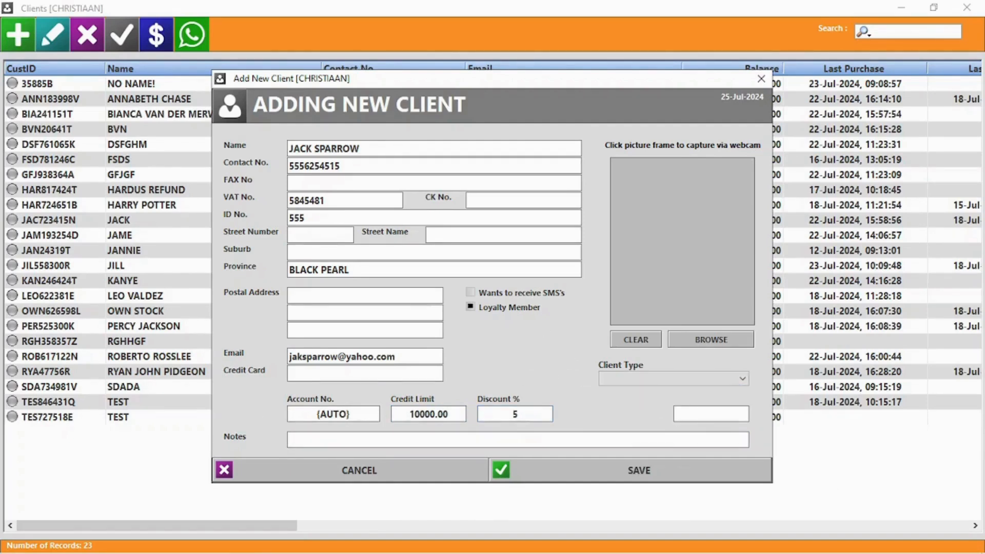
pyautogui.click(715, 339)
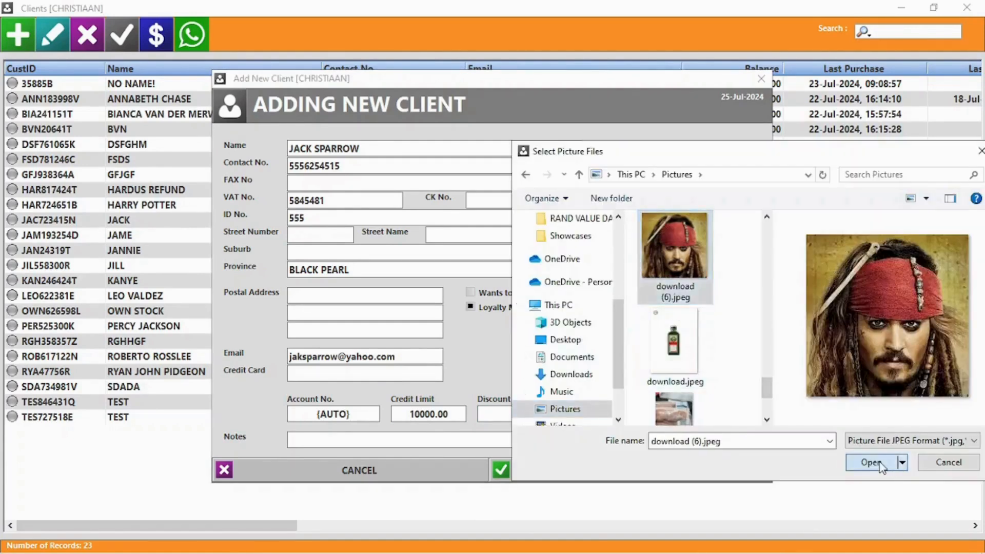
pyautogui.click(872, 464)
pyautogui.click(634, 471)
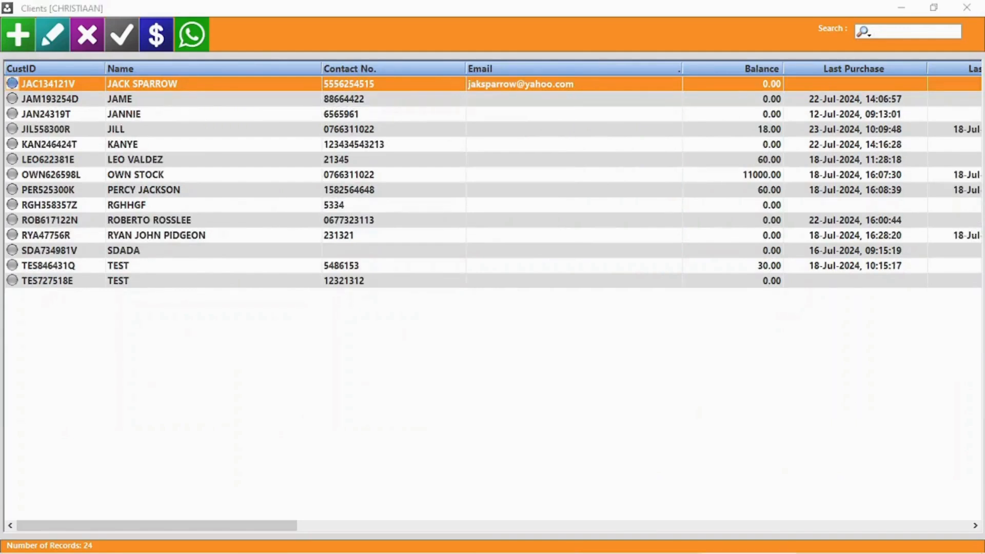
# Prefix the new client's name with Captain, set company BlackPearl and credit limit 9000.
pyautogui.doubleClick(186, 85)
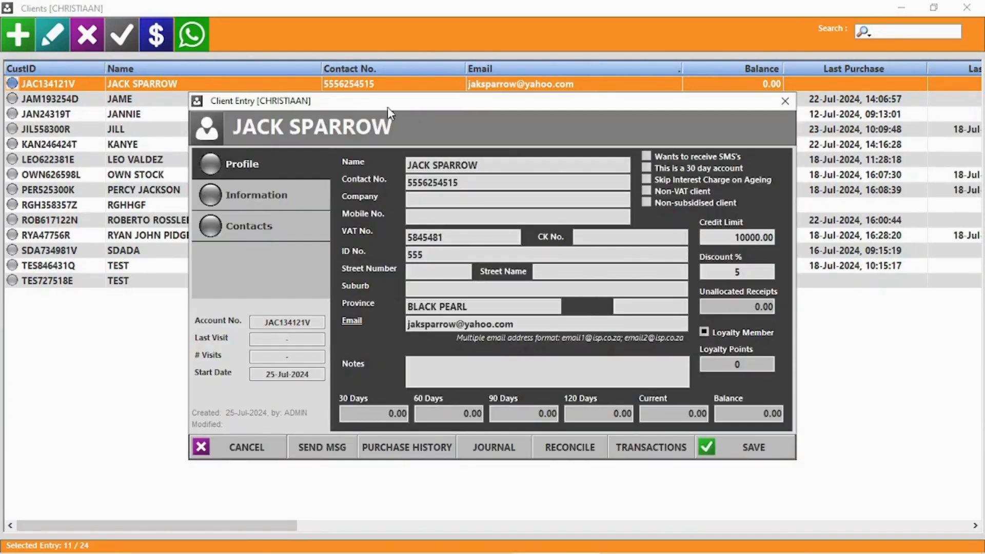
pyautogui.click(465, 166)
pyautogui.press('Home')
pyautogui.write('Captain')
pyautogui.click(419, 200)
pyautogui.write('BlackPe')
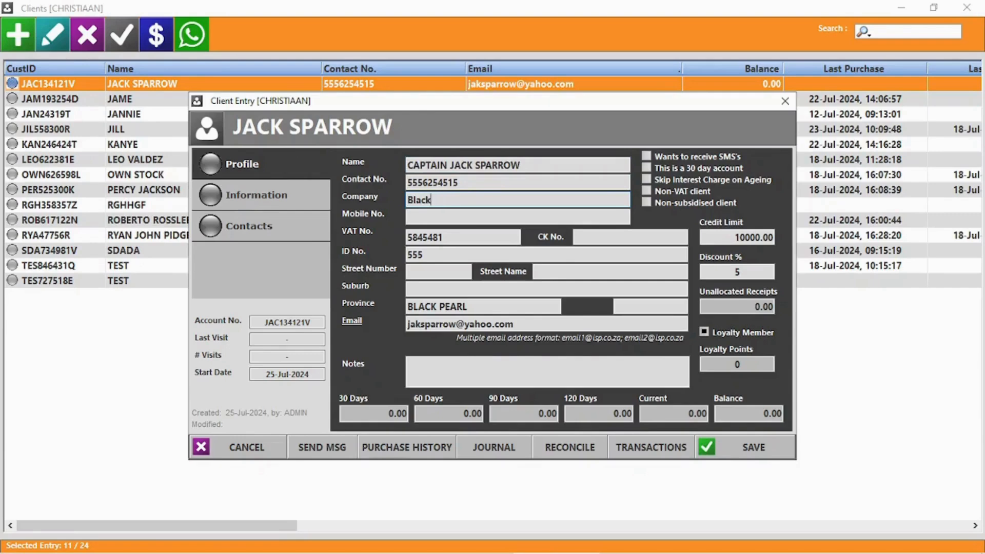
pyautogui.click(755, 236)
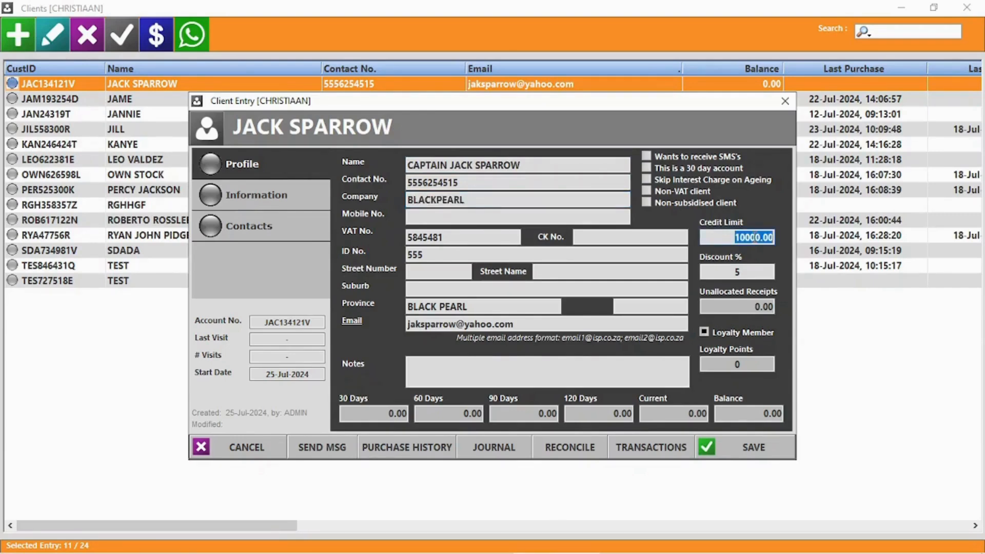
pyautogui.write('9000')
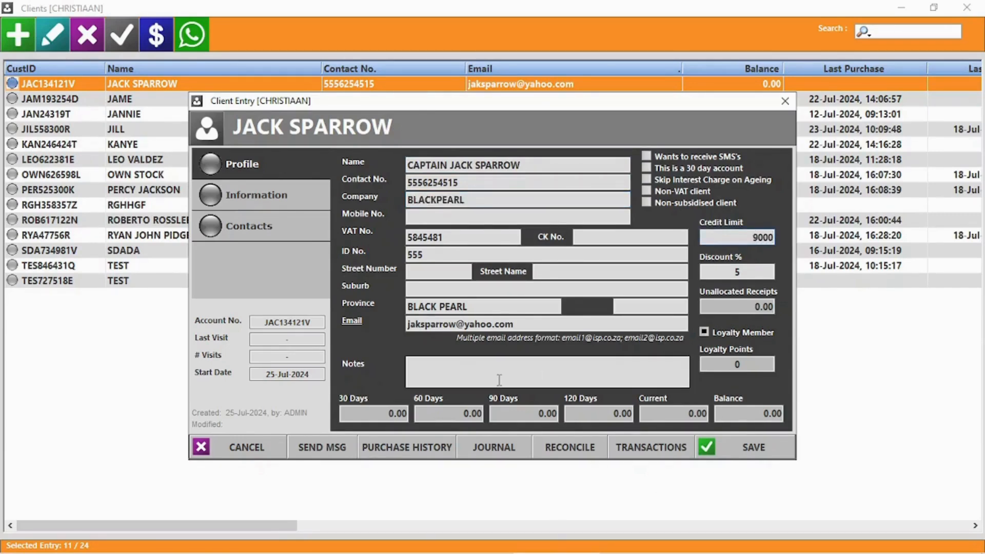
# Review the client's Information and Contacts tabs, return to Profile, and start a message.
pyautogui.click(267, 193)
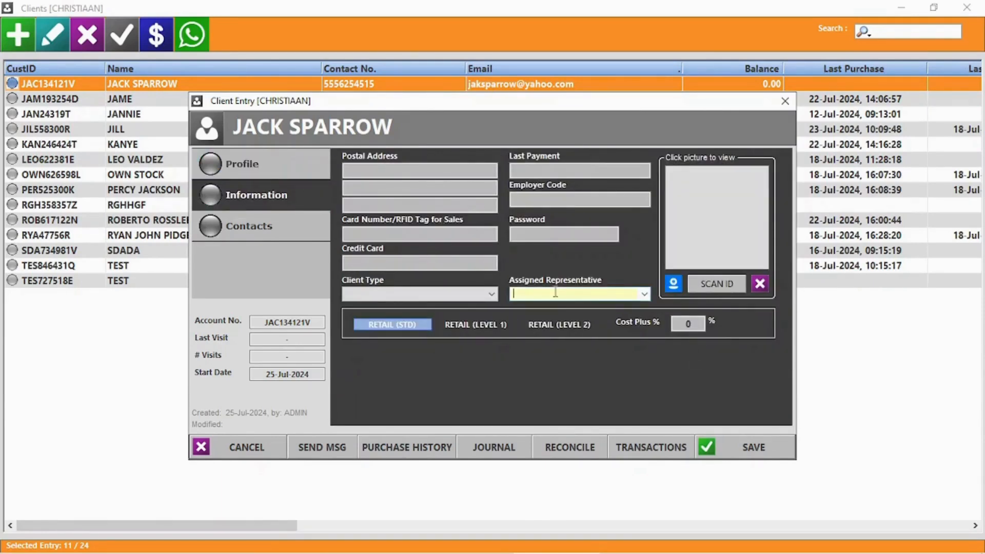
pyautogui.click(646, 295)
pyautogui.click(646, 294)
pyautogui.click(259, 228)
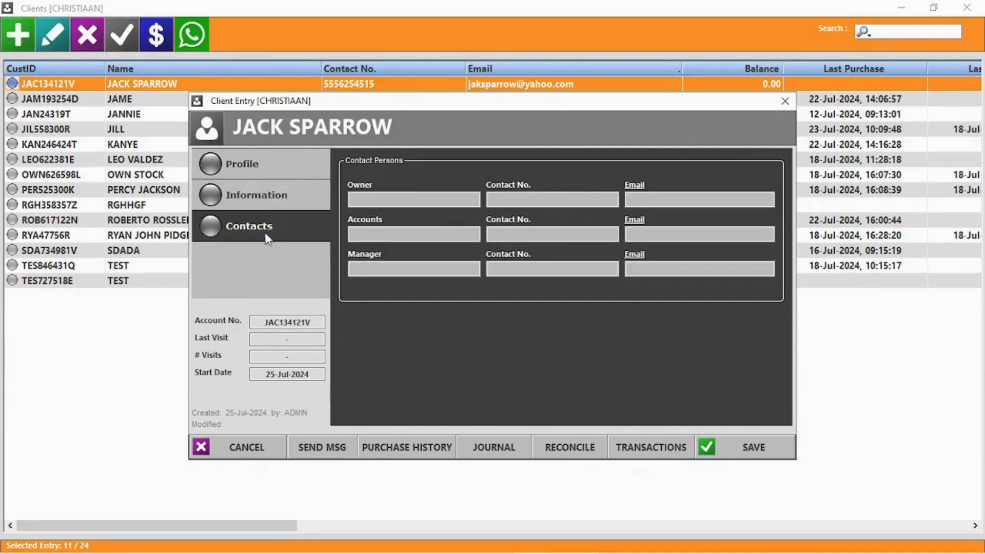
pyautogui.click(245, 168)
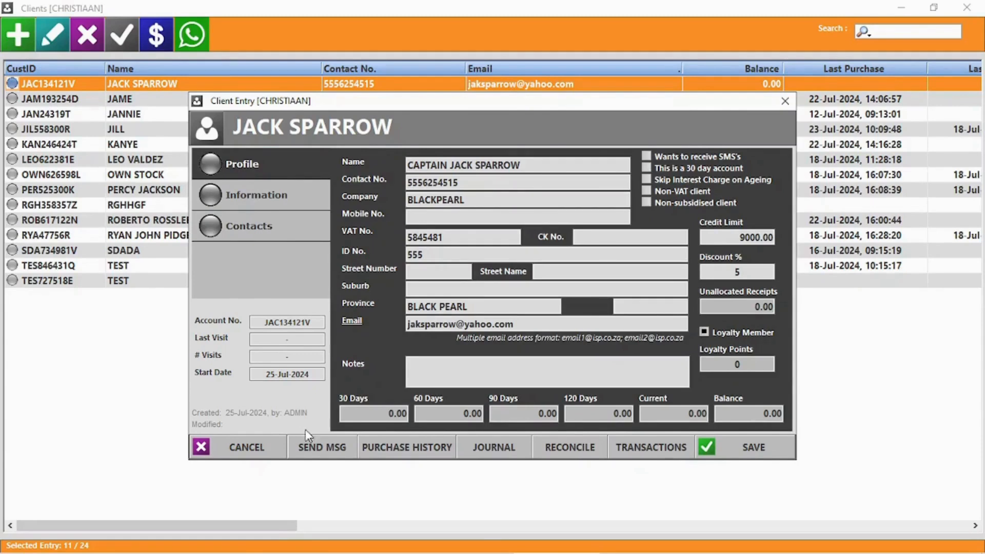
pyautogui.click(308, 450)
# Bring up the WhatsApp Messenger window for the client, then close it.
pyautogui.click(500, 334)
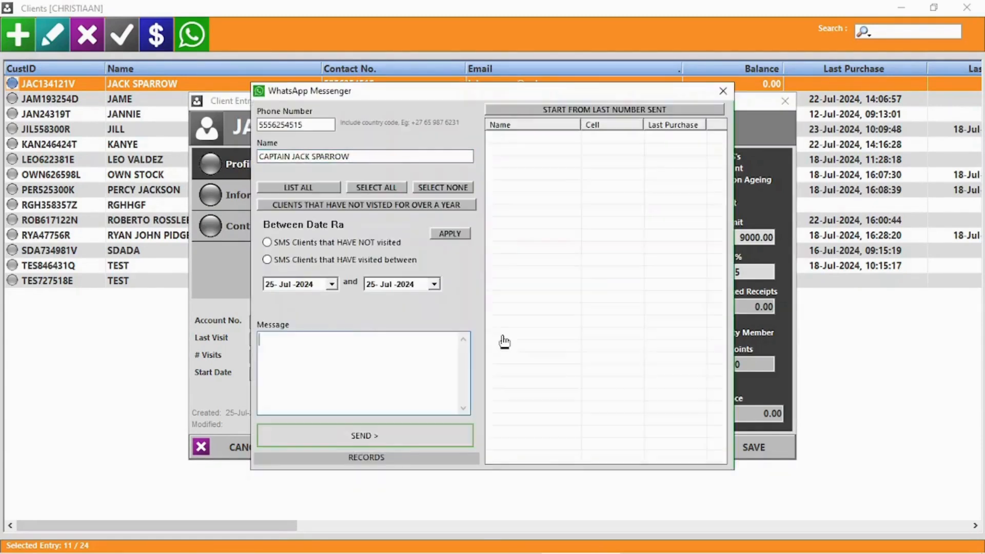
pyautogui.click(723, 91)
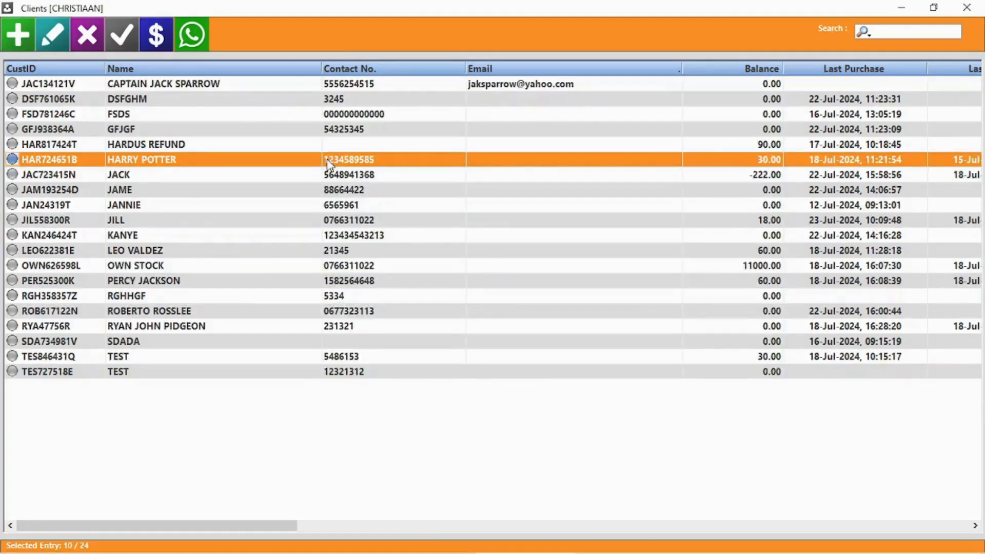
# Open another client's record and check its purchase history.
pyautogui.doubleClick(328, 163)
pyautogui.click(395, 448)
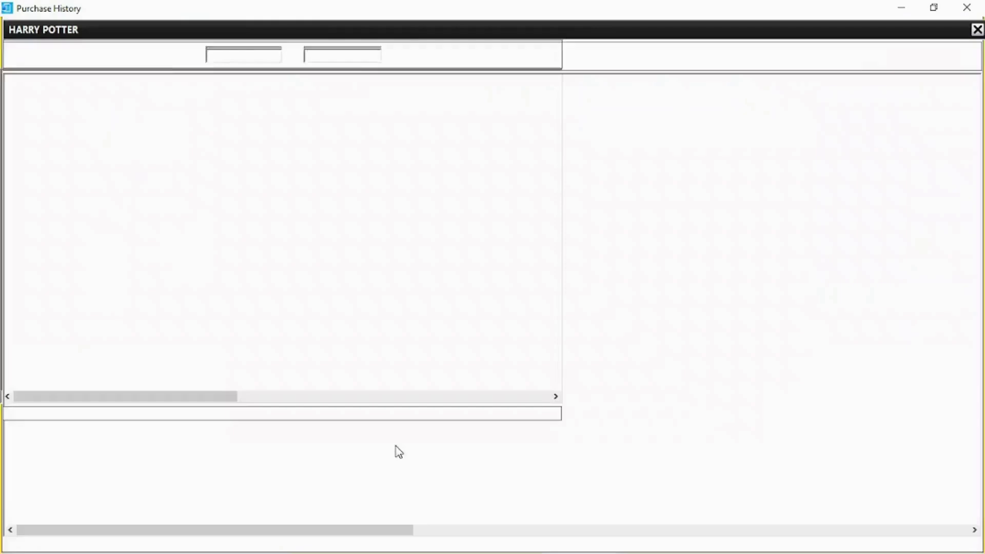
pyautogui.click(975, 6)
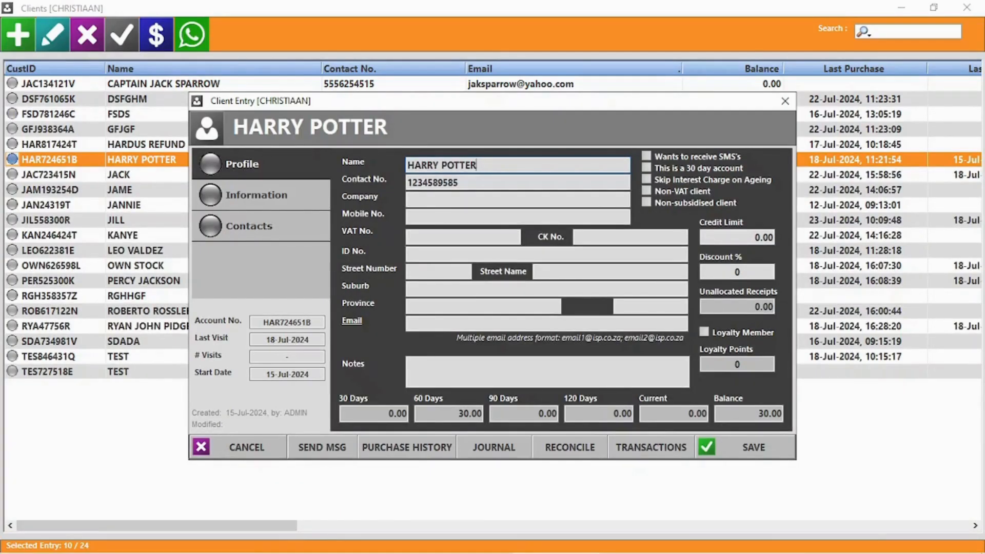
# Post a 500.00 EFT PAYMENT journal to the client's account without printing or reconciling.
pyautogui.click(492, 452)
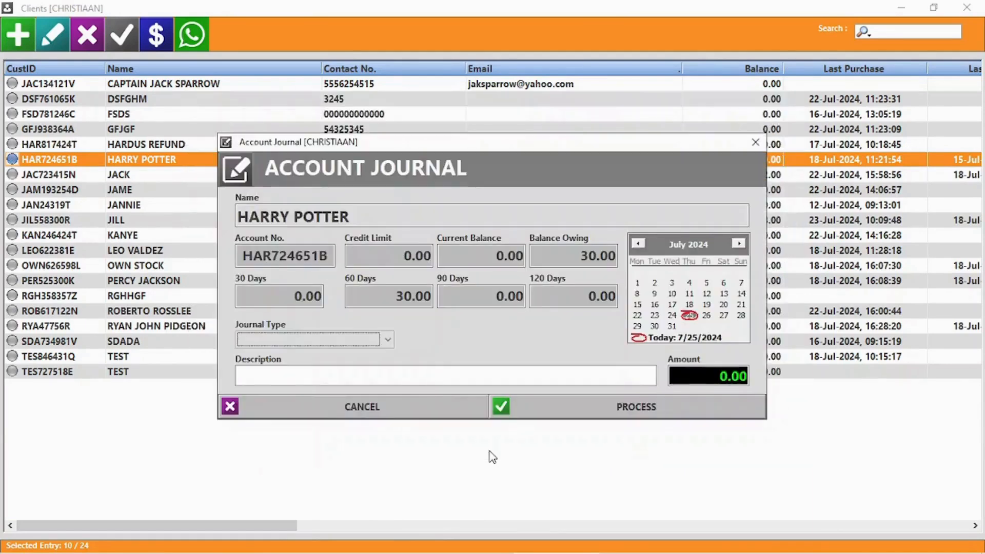
pyautogui.click(326, 341)
pyautogui.click(272, 357)
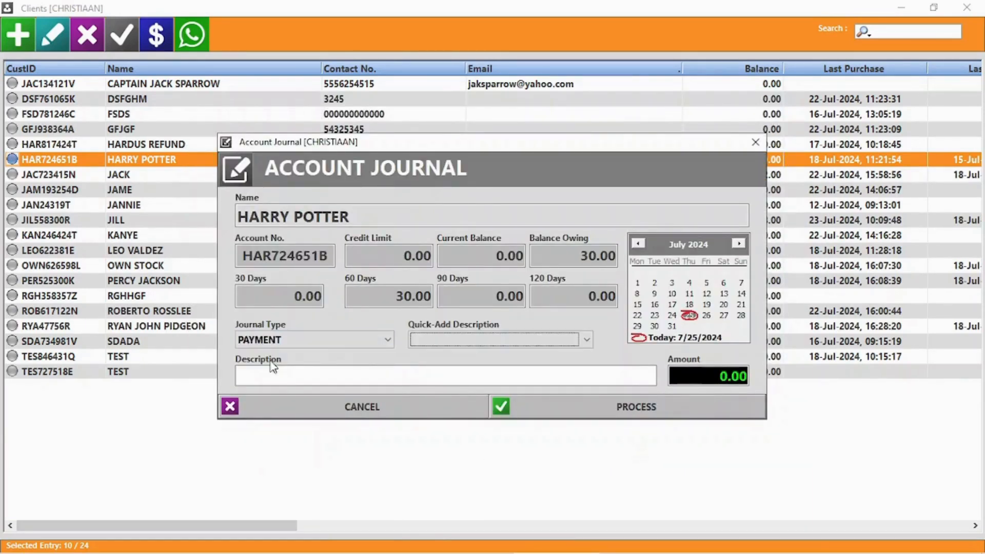
pyautogui.click(468, 341)
pyautogui.click(462, 355)
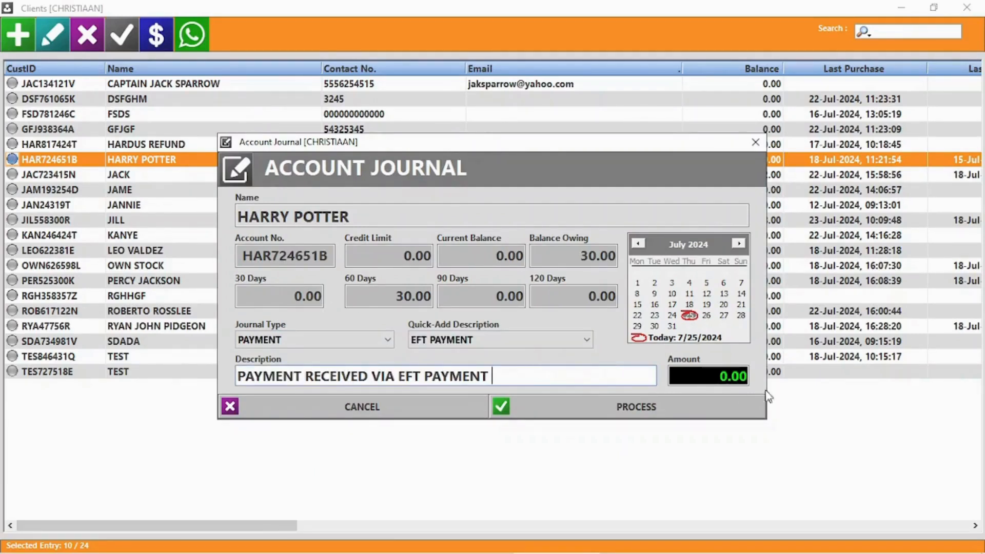
pyautogui.click(713, 380)
pyautogui.write('5')
pyautogui.click(649, 405)
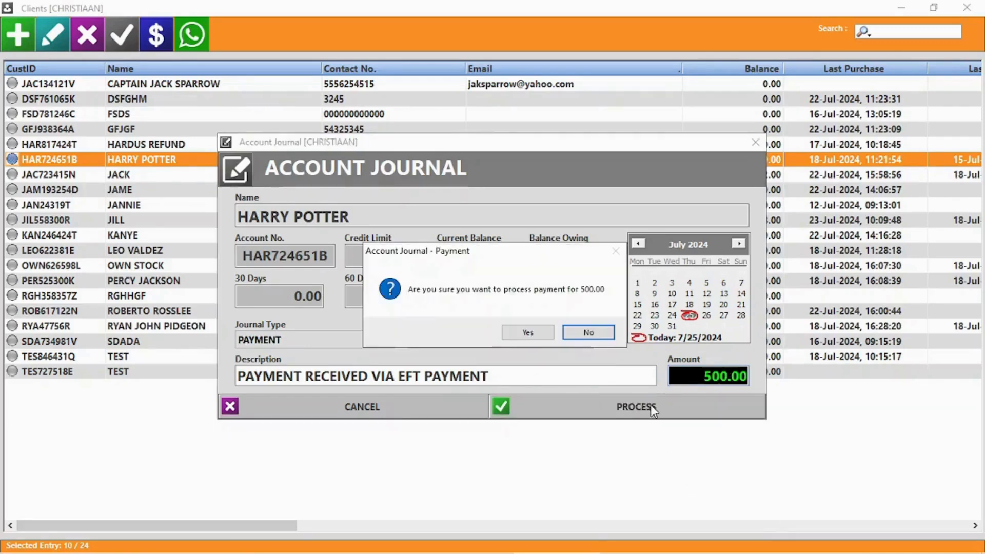
pyautogui.click(529, 334)
pyautogui.click(535, 336)
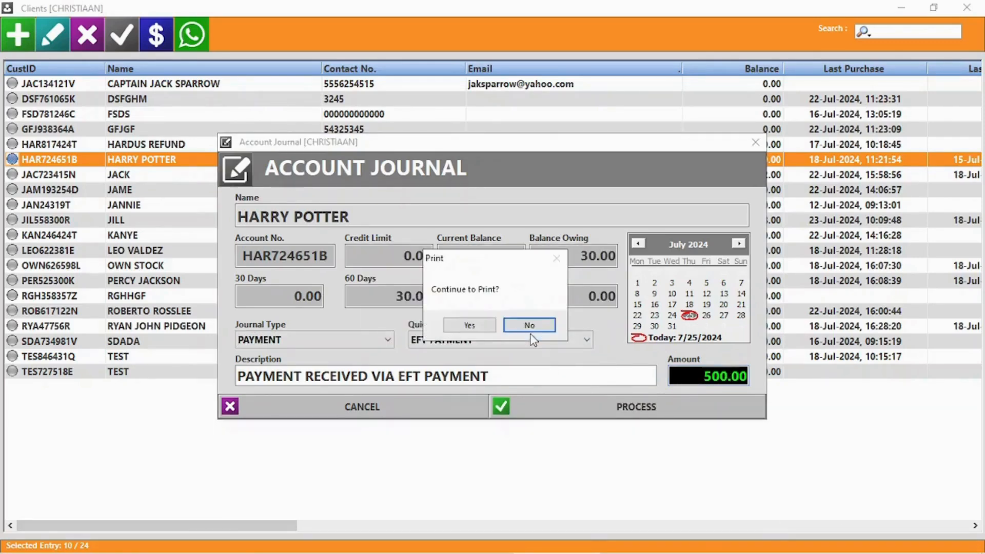
pyautogui.click(534, 327)
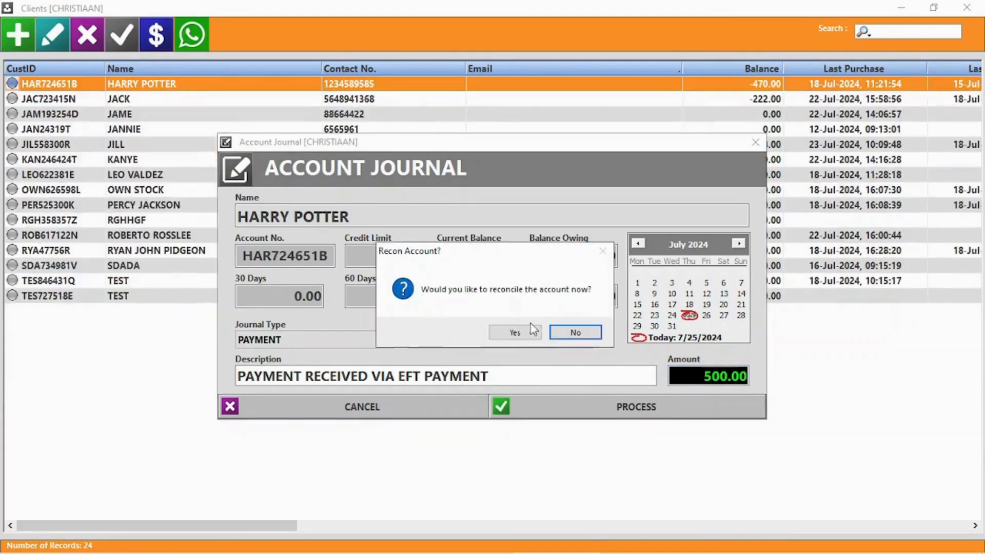
pyautogui.click(576, 333)
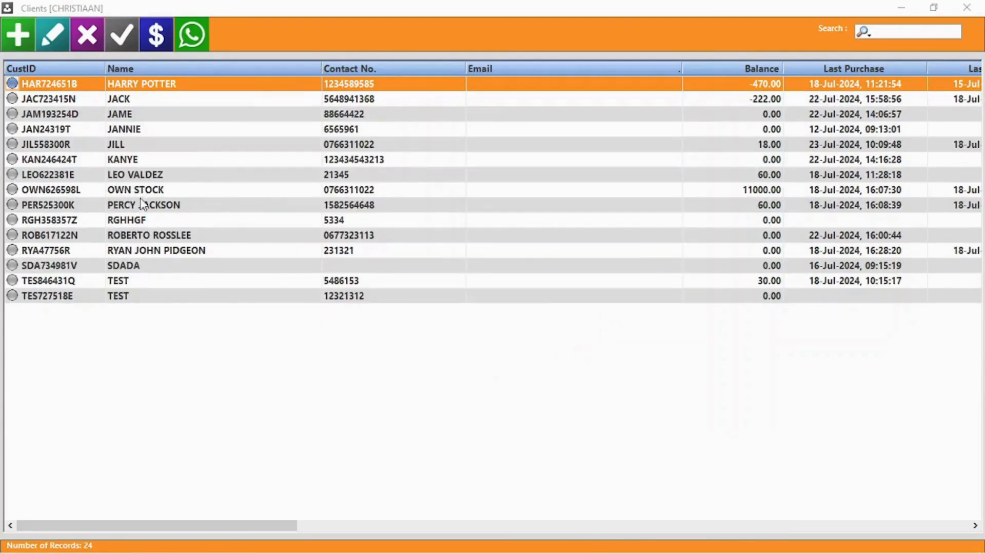
# Reconcile the client's account, allocating 30.00 to purchase invoice 216, and process it.
pyautogui.doubleClick(143, 85)
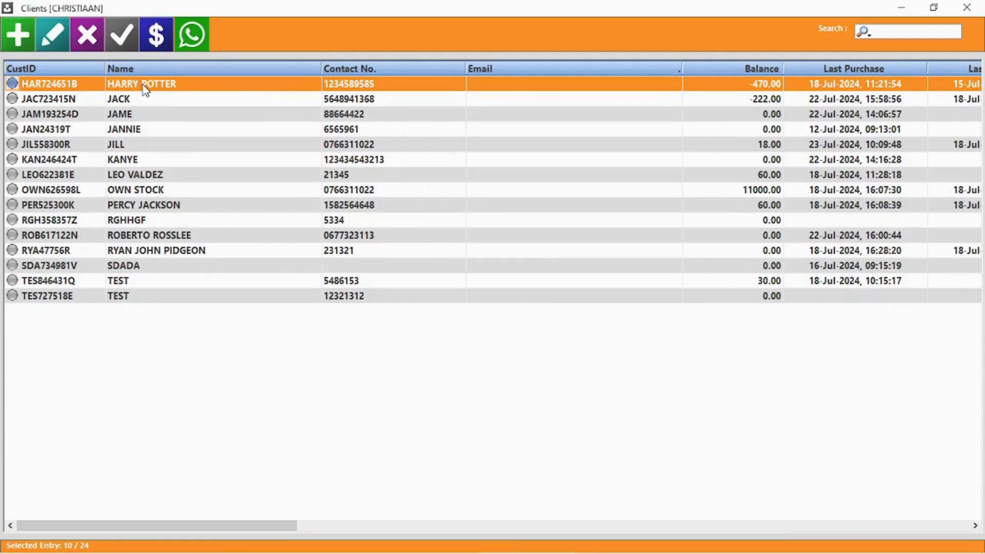
pyautogui.click(569, 448)
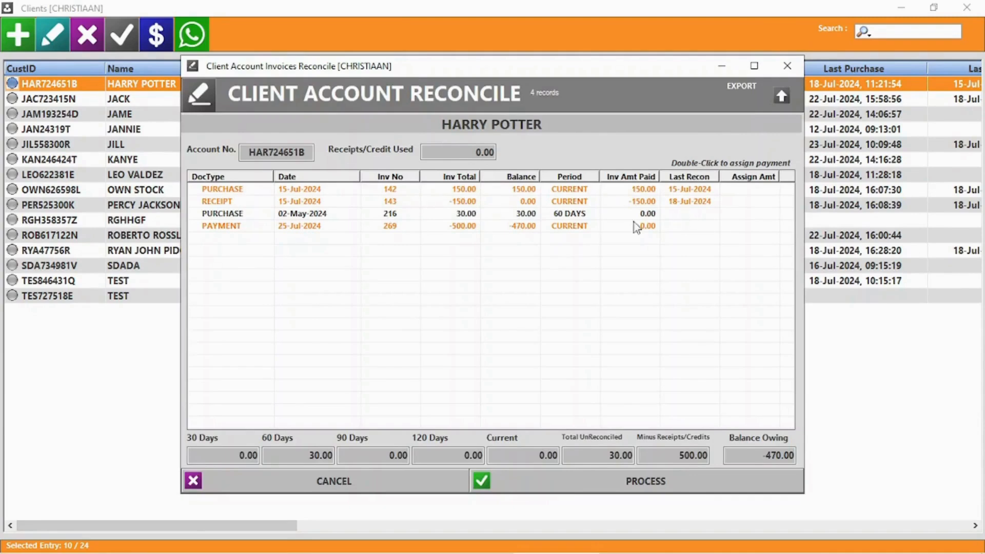
pyautogui.doubleClick(581, 216)
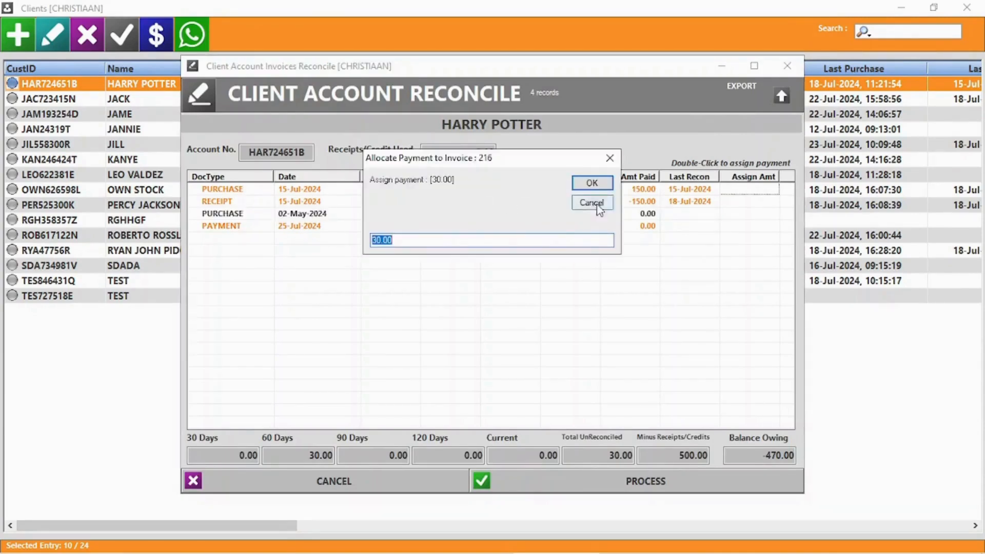
pyautogui.click(605, 185)
pyautogui.click(664, 456)
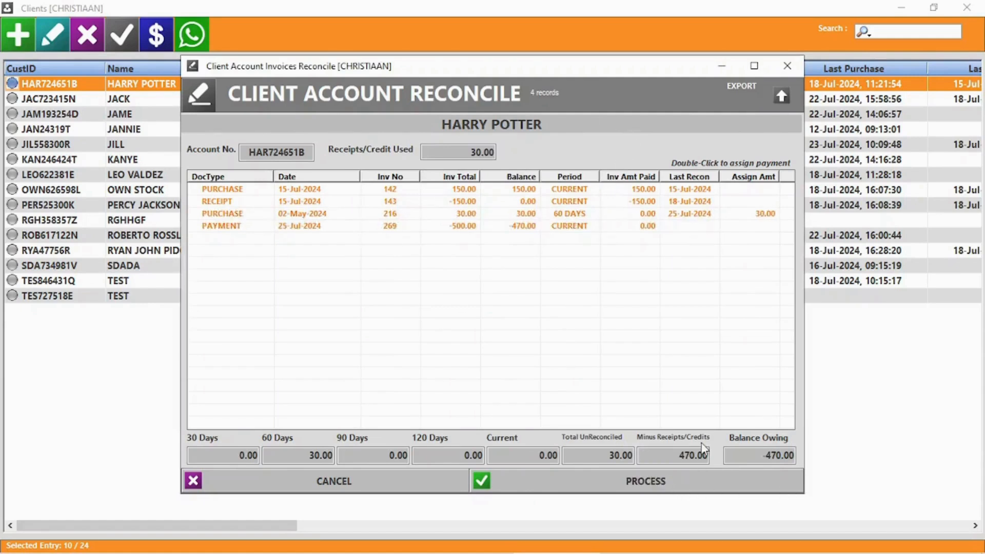
pyautogui.click(610, 456)
pyautogui.click(291, 453)
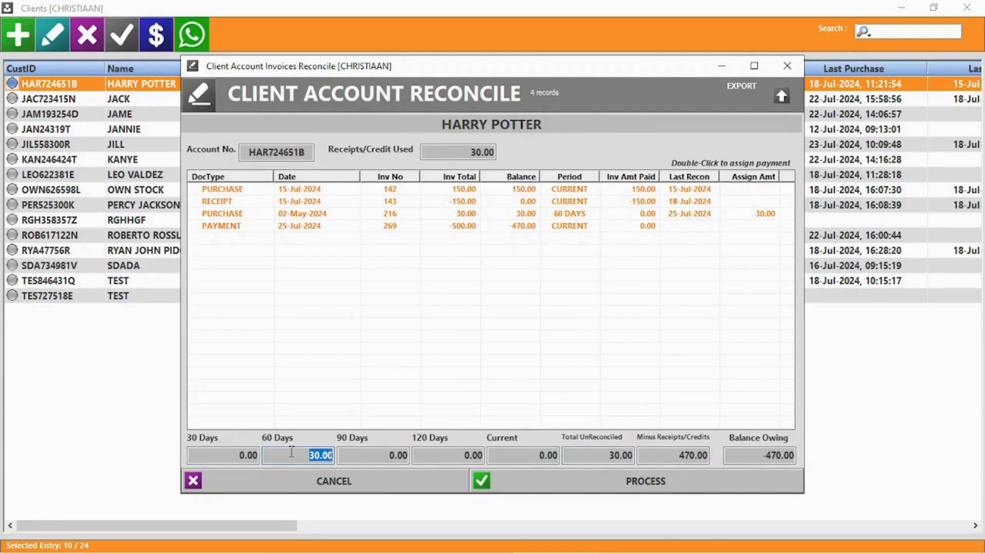
pyautogui.click(644, 482)
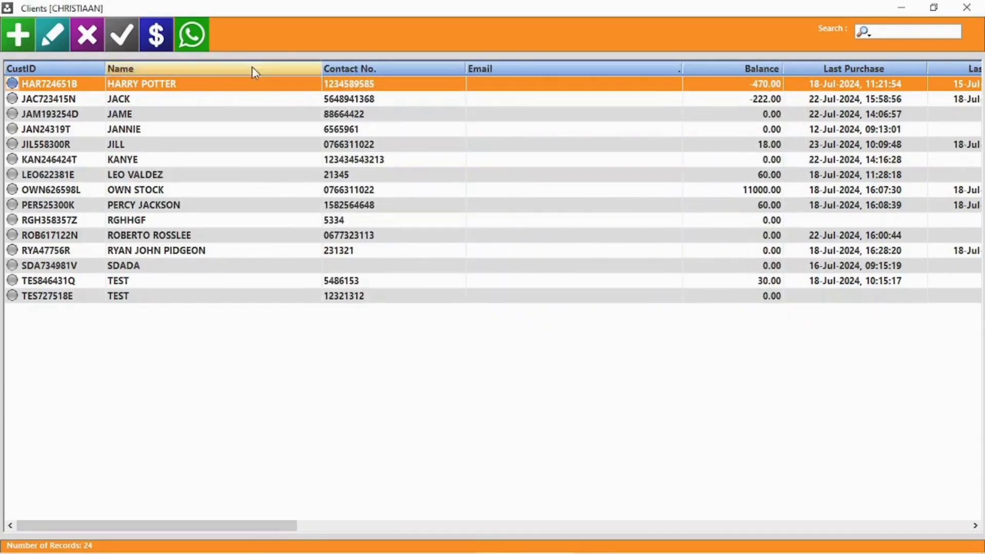
pyautogui.click(185, 86)
# Open the top client's record, view its transaction statement, then close both without changes.
pyautogui.doubleClick(185, 90)
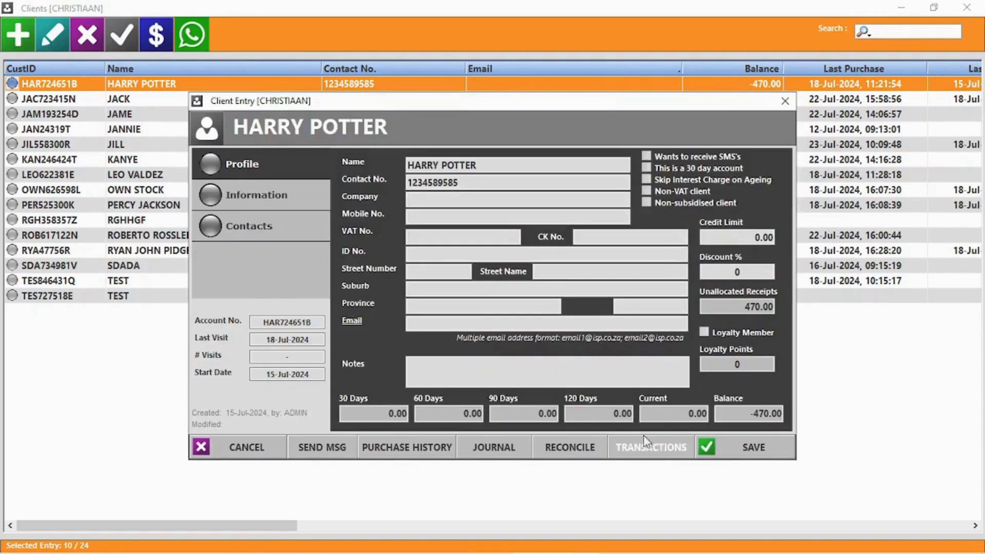
pyautogui.click(651, 449)
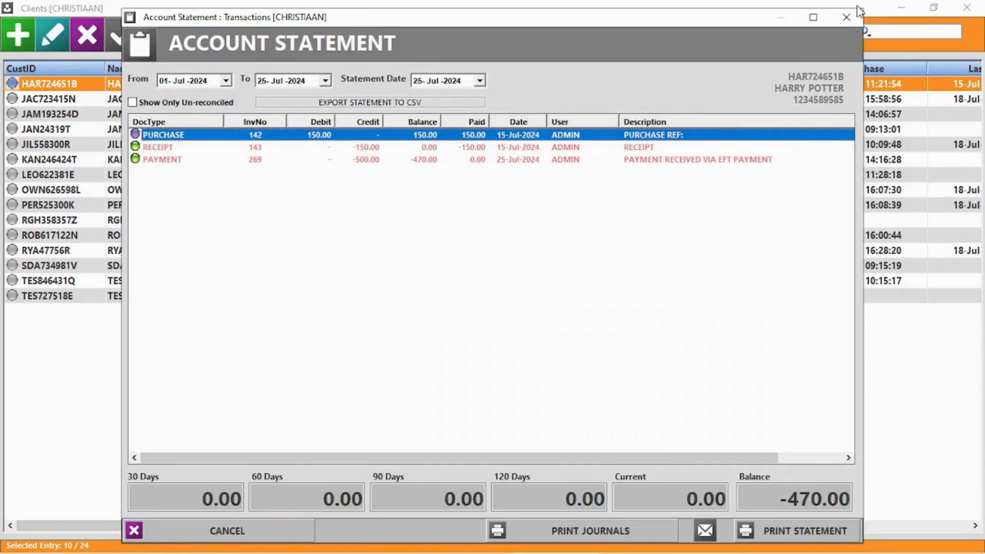
pyautogui.click(847, 18)
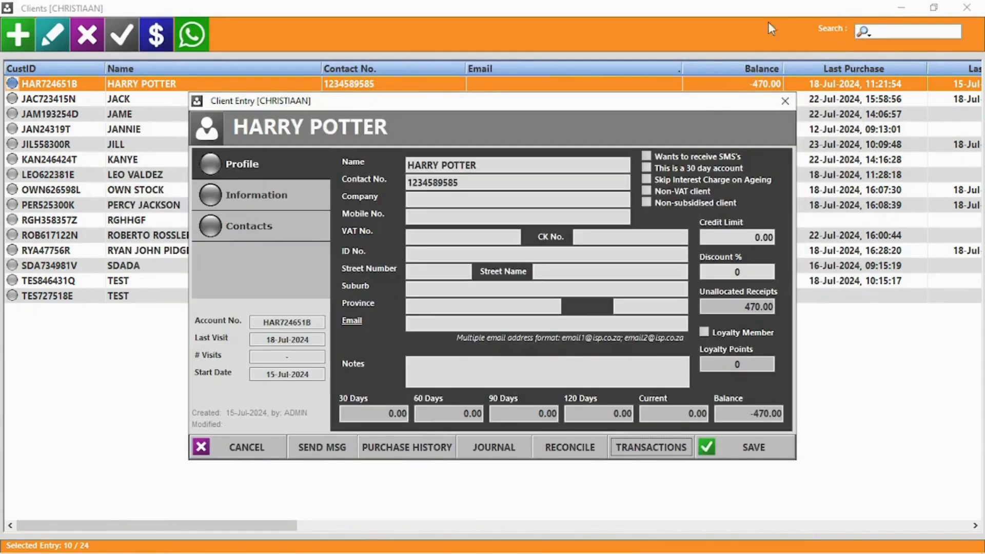
pyautogui.click(243, 448)
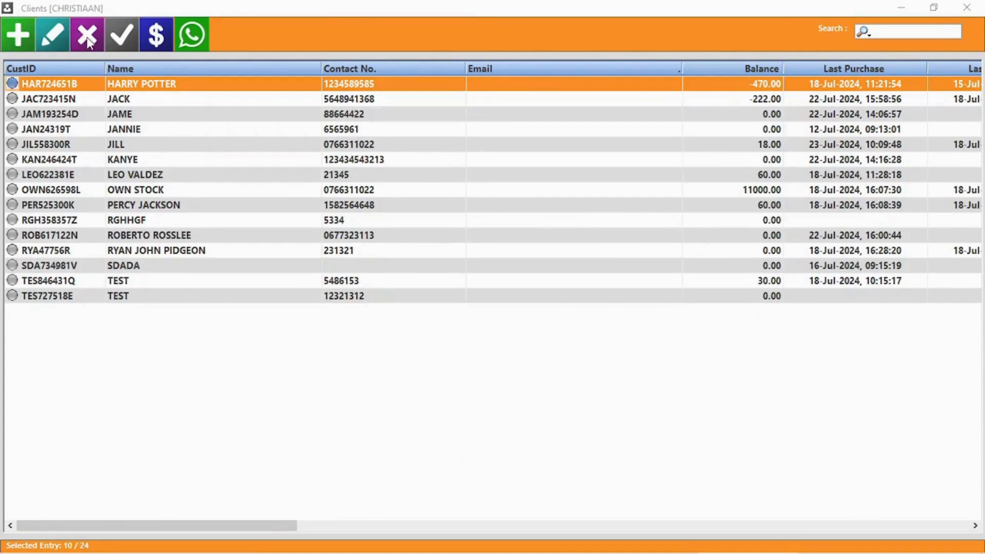
# Delete the third client in the list, then check and close the Outstanding Accounts list.
pyautogui.click(127, 117)
pyautogui.click(95, 41)
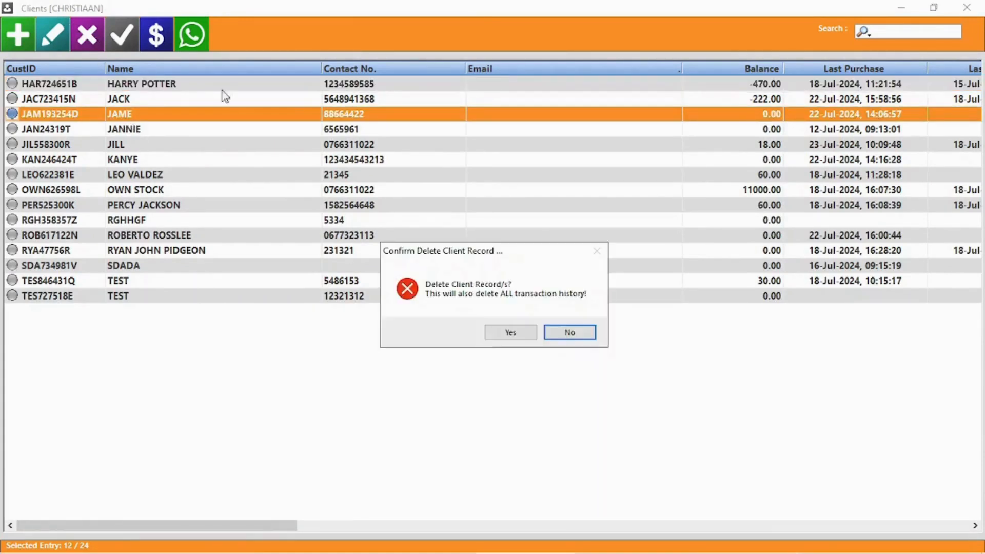
pyautogui.click(520, 334)
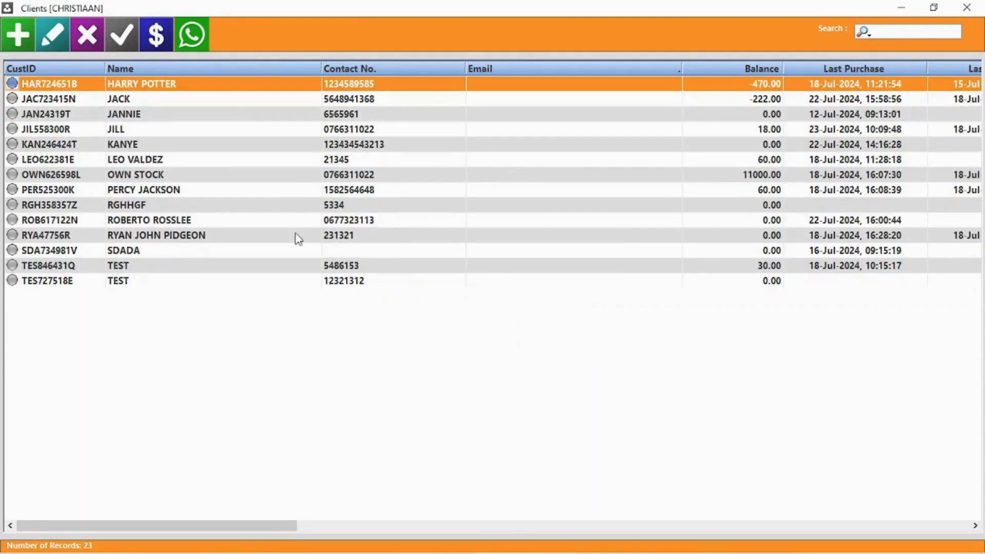
pyautogui.click(117, 39)
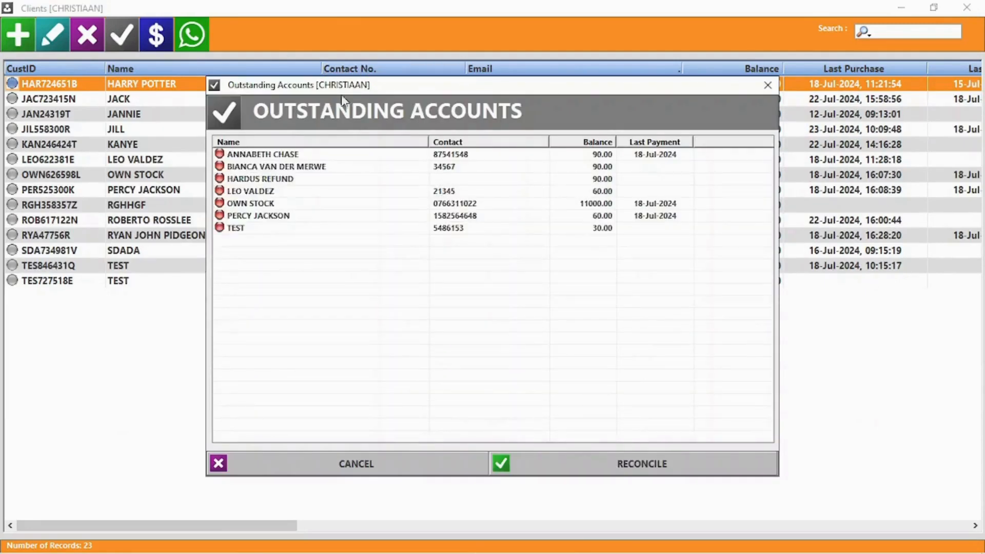
pyautogui.click(407, 466)
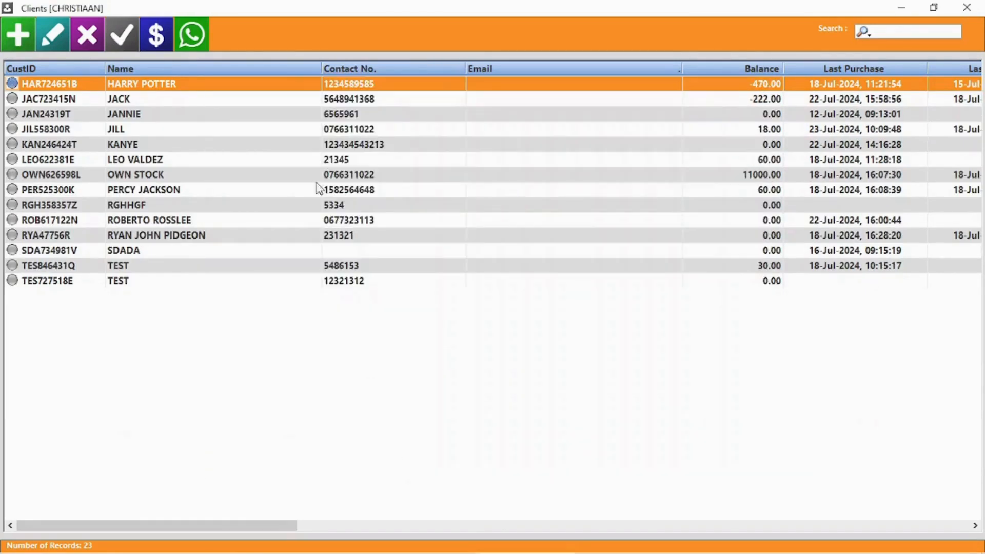
# In Bulk Account Payments, add three clients with payments of 50, 100 and 25.
pyautogui.click(157, 35)
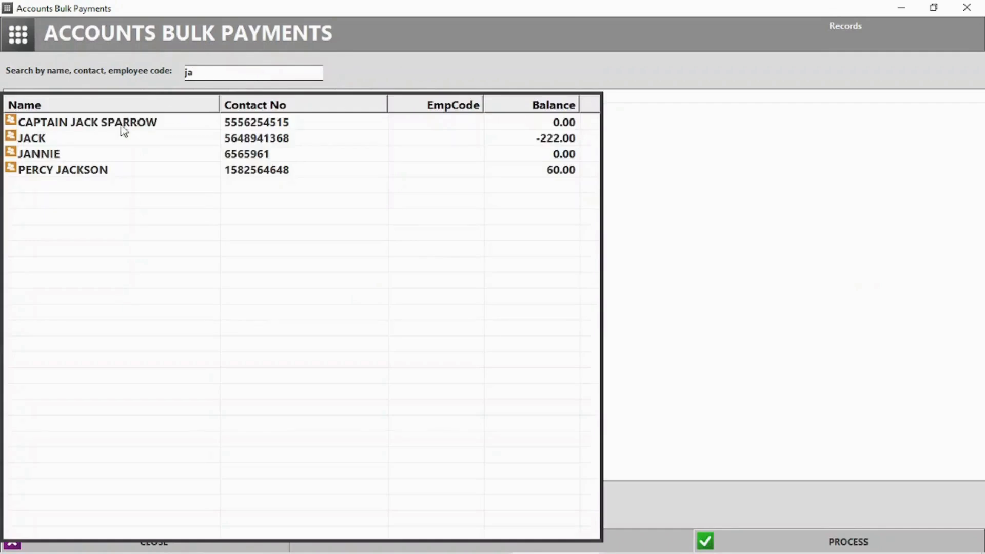
pyautogui.click(126, 122)
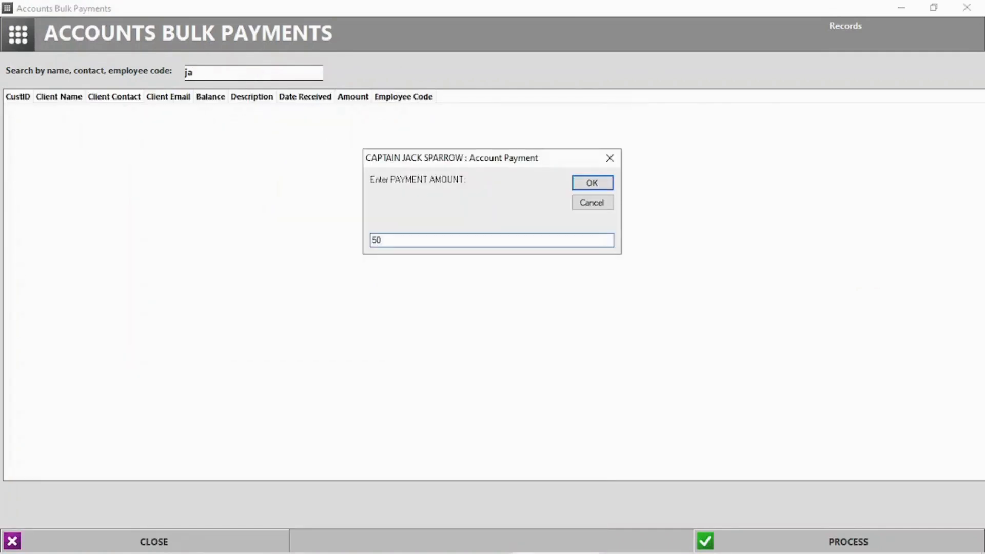
pyautogui.press('Return')
pyautogui.write('harr')
pyautogui.click(101, 122)
pyautogui.write('100')
pyautogui.press('Return')
pyautogui.write('per')
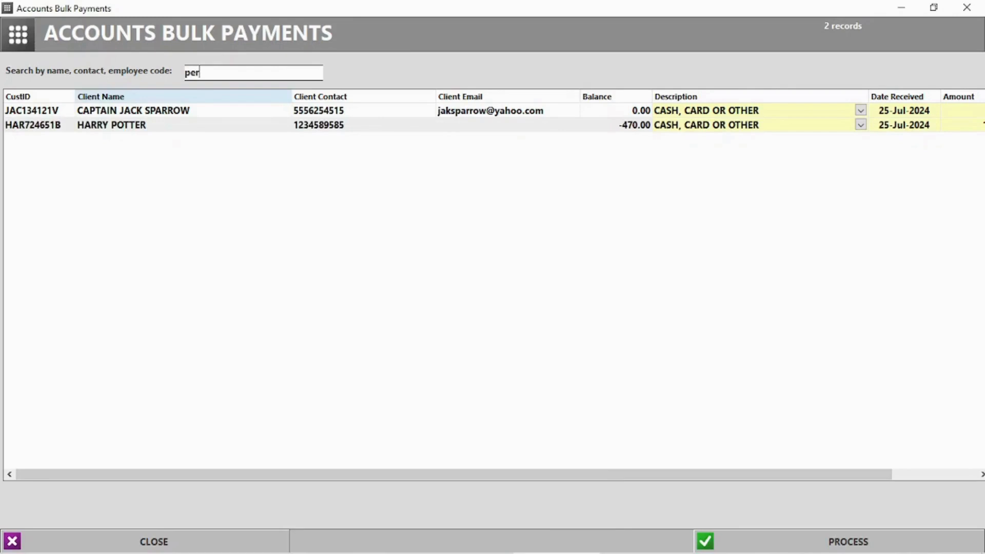
pyautogui.click(239, 132)
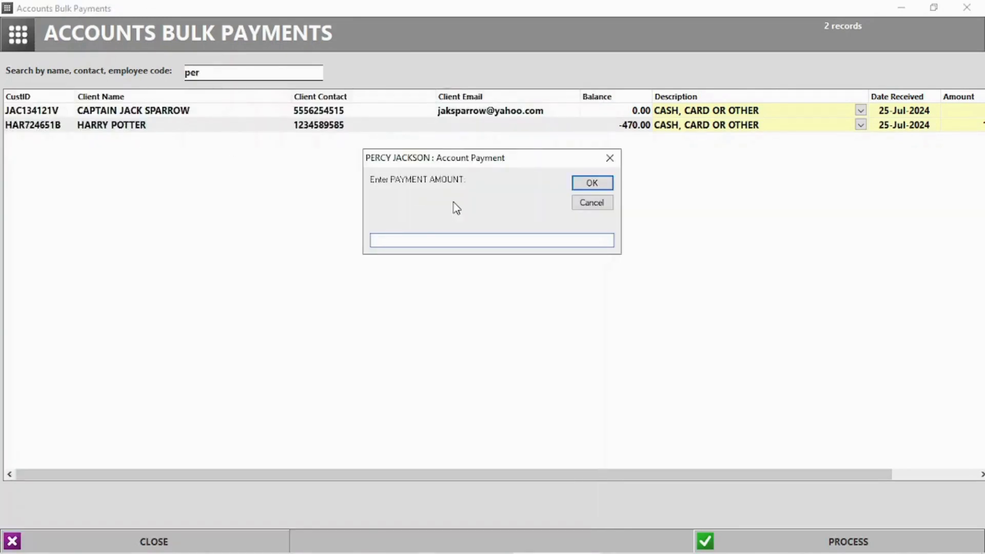
pyautogui.press('Return')
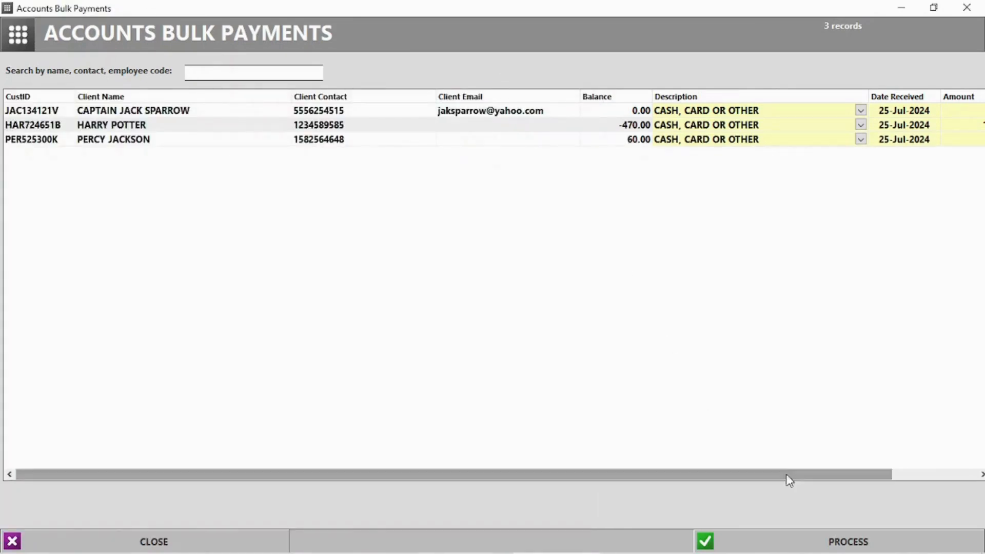
# Post the bulk payments without printing, then list all clients in WhatsApp Messenger.
pyautogui.click(848, 541)
pyautogui.click(468, 333)
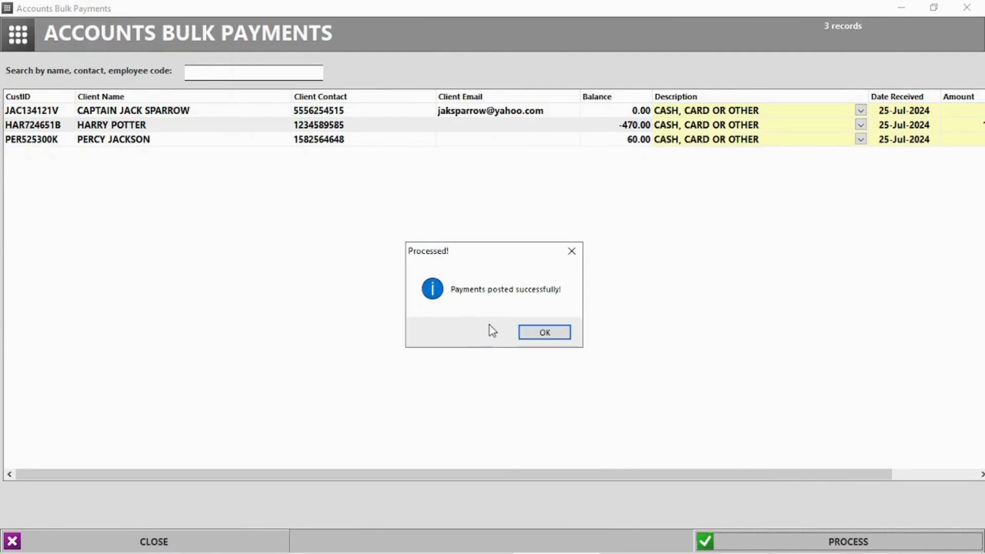
pyautogui.click(552, 332)
pyautogui.click(537, 323)
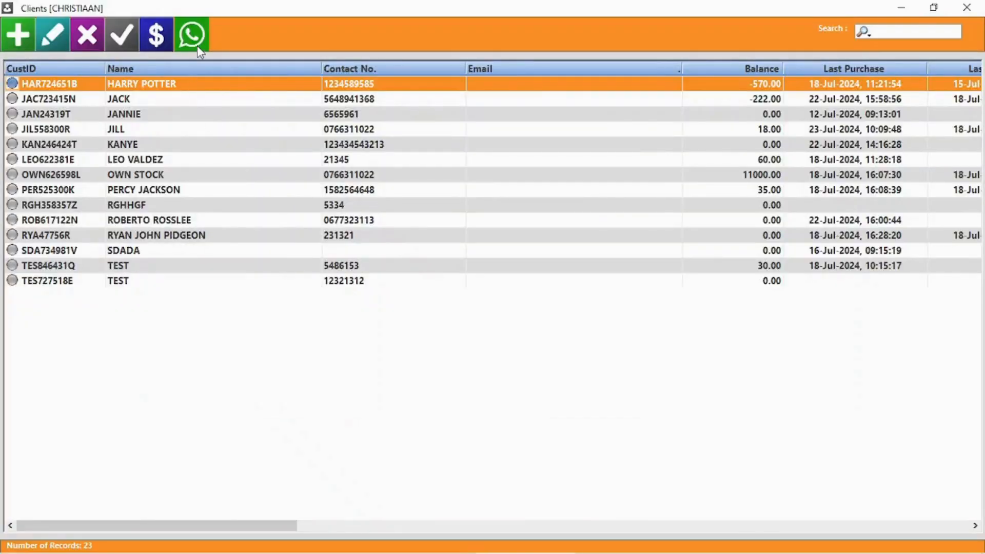
pyautogui.click(199, 47)
pyautogui.click(310, 188)
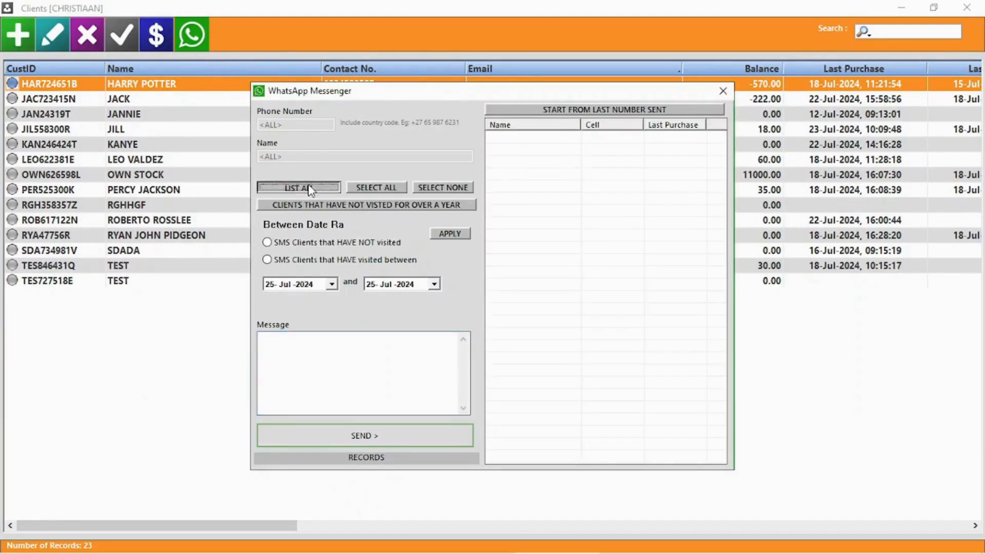
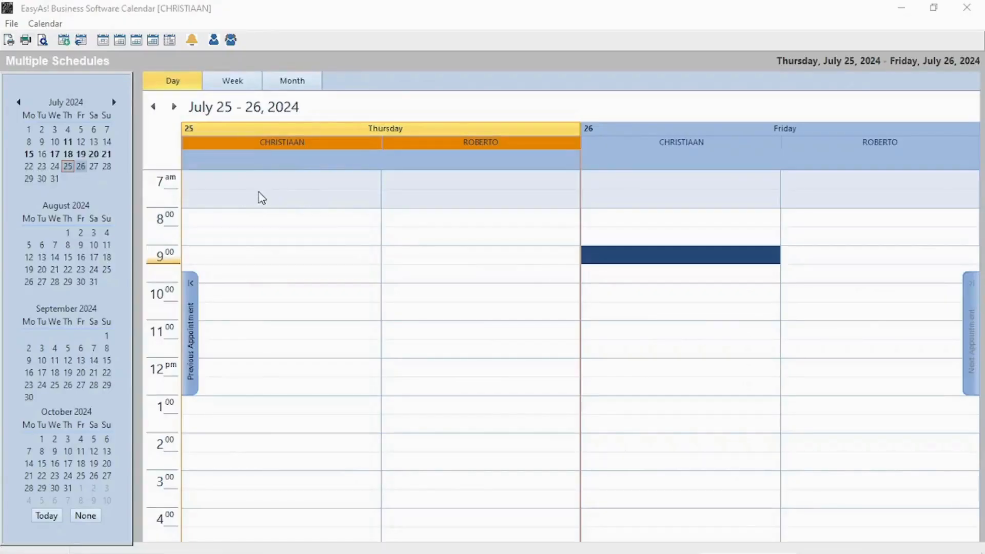
# Start a new job event in the Thursday 25 July 9:30 slot of the technician's column.
pyautogui.doubleClick(254, 270)
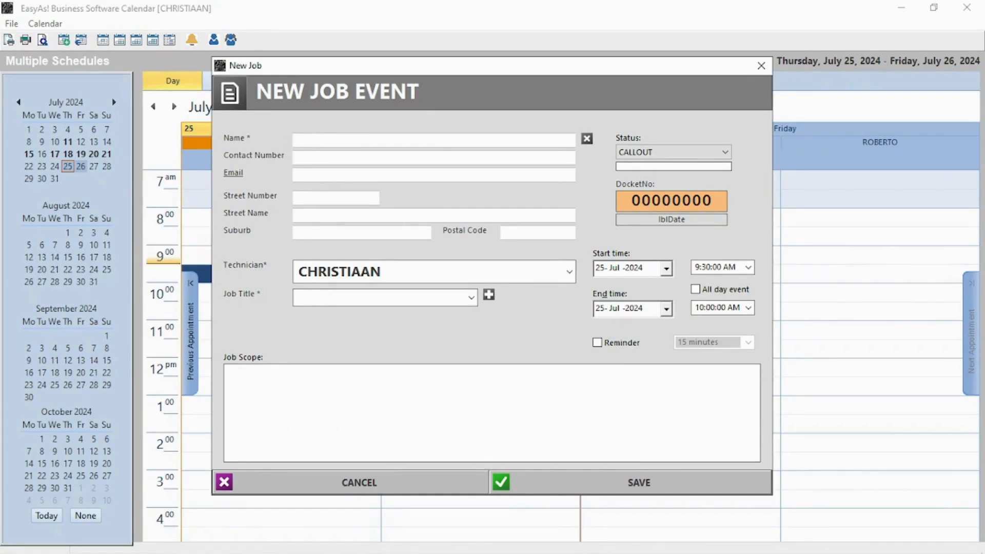
# Set status QUOTE CLIENT, pick the existing client, choose job title LAPTOPS and enter the scope.
pyautogui.click(721, 153)
pyautogui.click(662, 179)
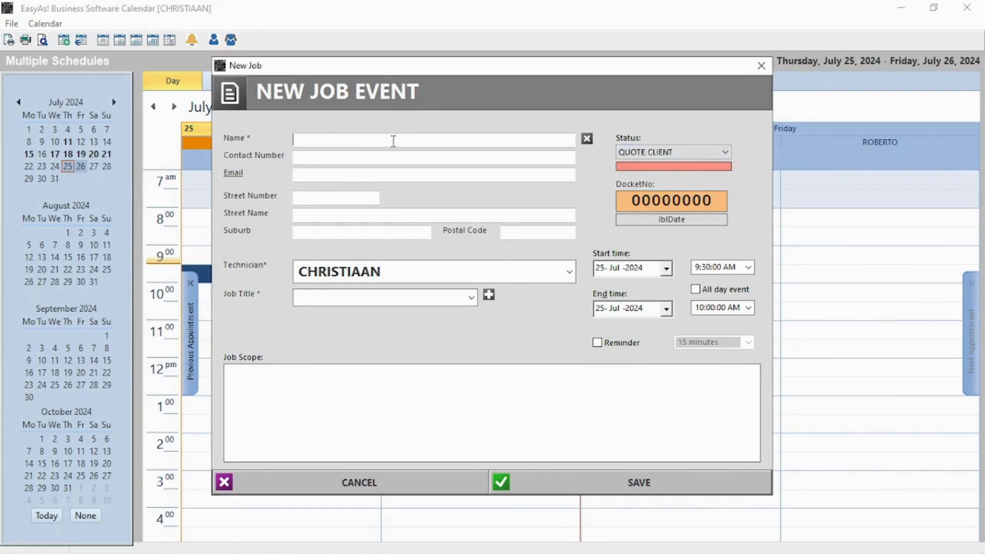
pyautogui.write('J')
pyautogui.click(322, 199)
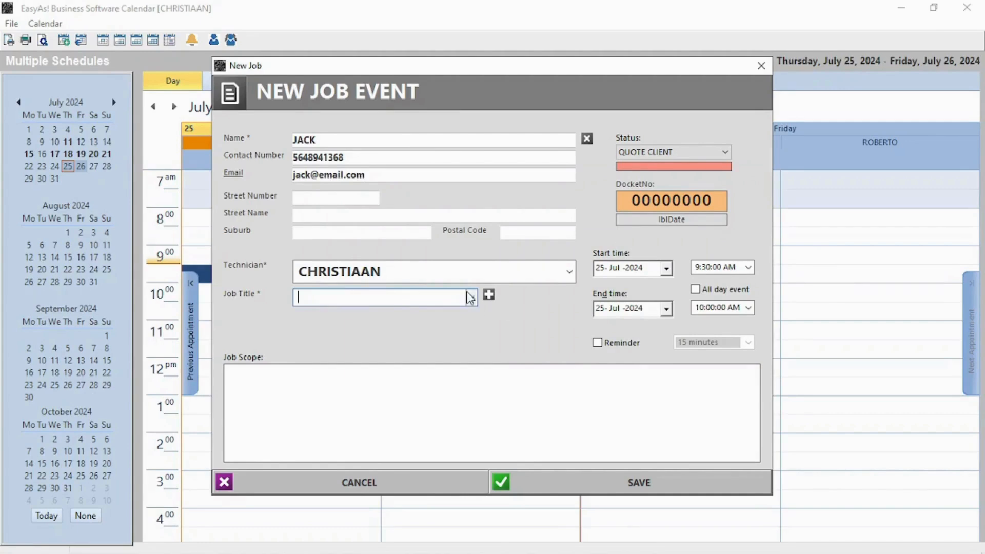
pyautogui.click(471, 297)
pyautogui.click(331, 351)
pyautogui.click(317, 389)
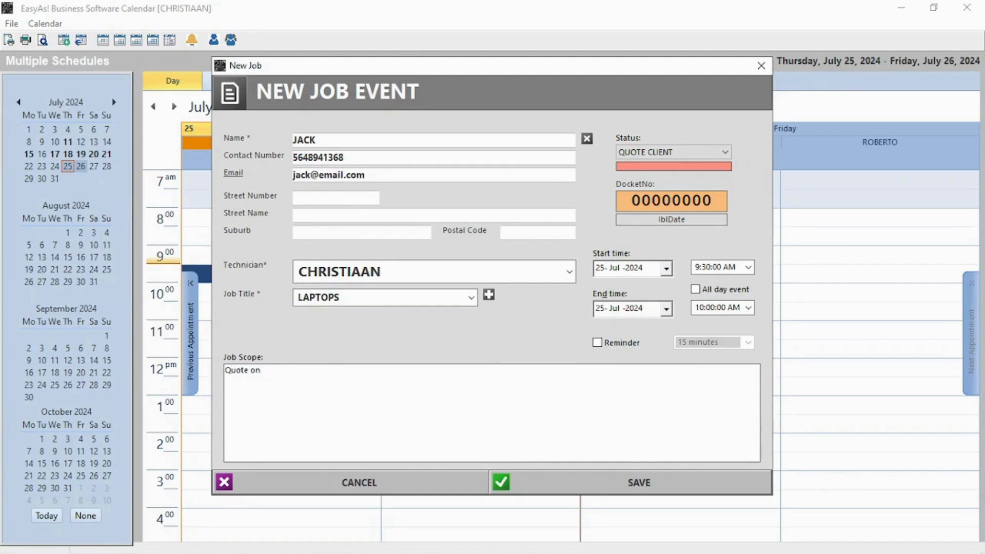
# Turn on the 15-minute reminder, save the job and dismiss all reminders.
pyautogui.click(598, 342)
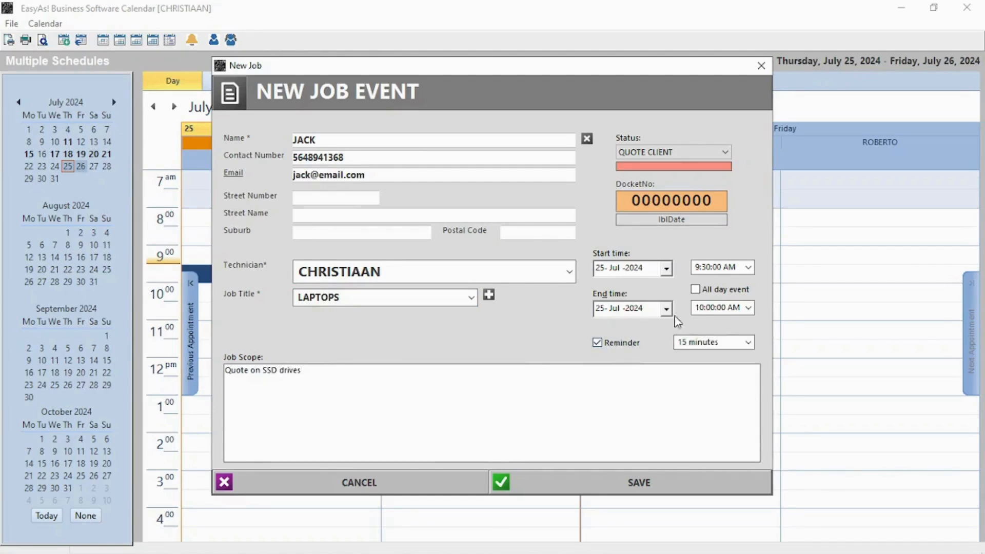
pyautogui.click(637, 482)
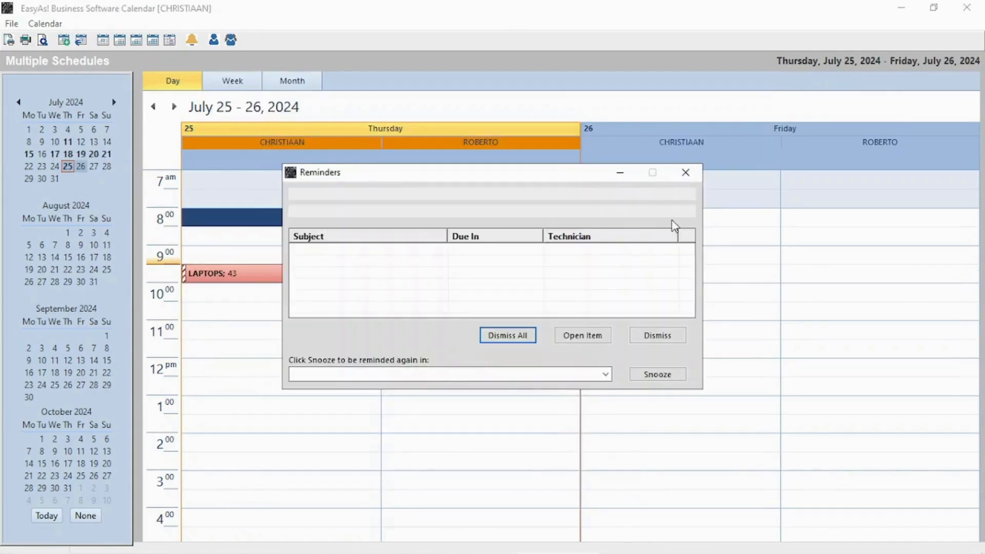
pyautogui.click(444, 258)
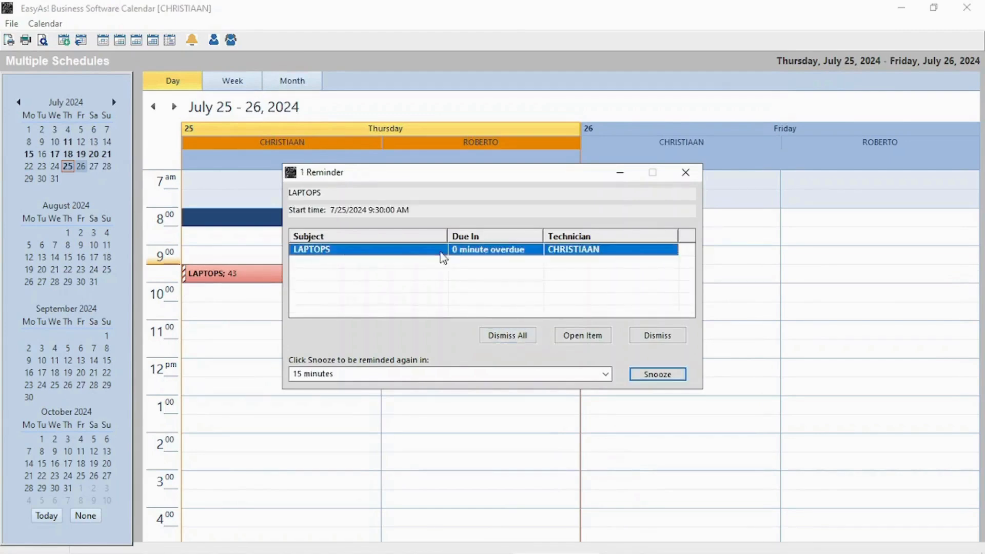
pyautogui.click(508, 336)
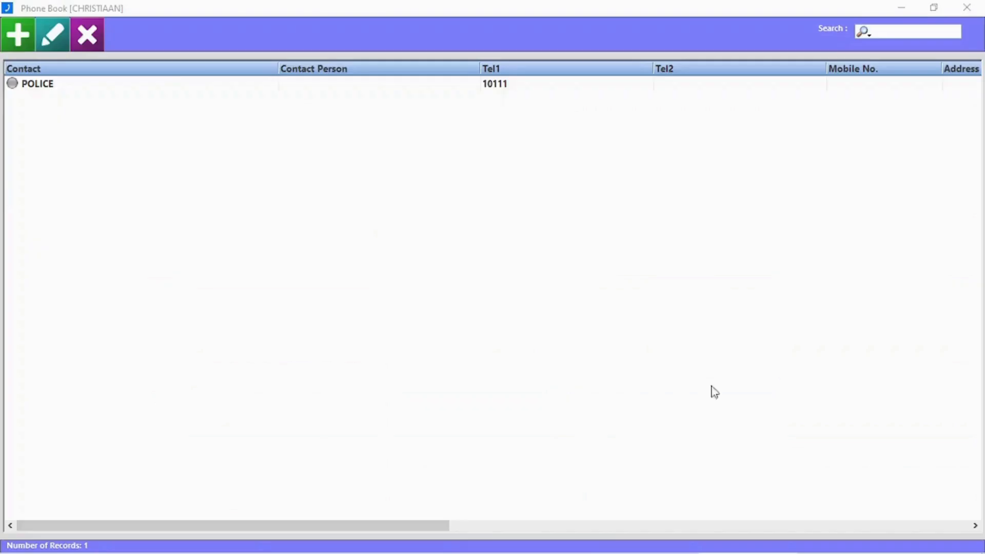
# Add a HOSPITAL phone book contact with its telephone number and contact person.
pyautogui.click(21, 43)
pyautogui.write('Hospital')
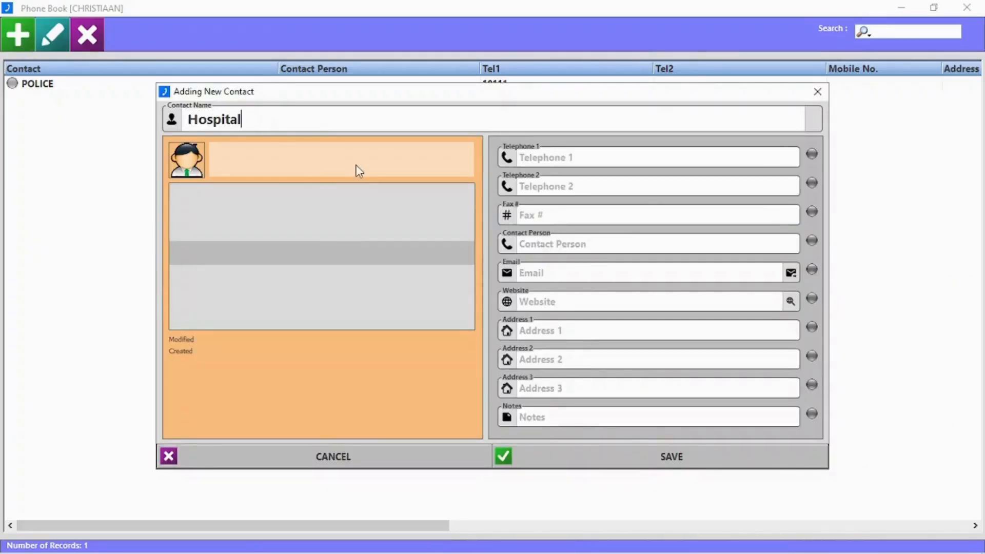
pyautogui.click(571, 154)
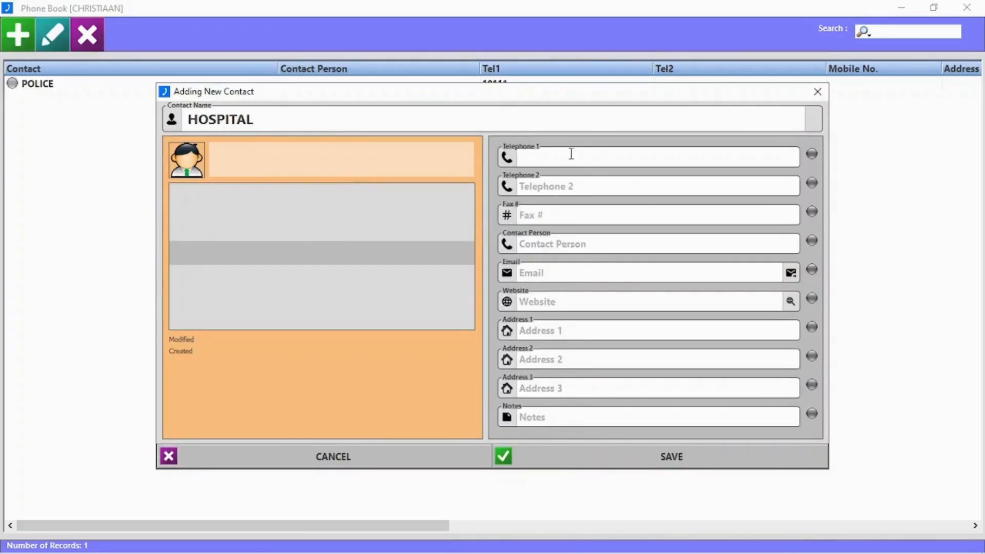
pyautogui.write('08169358')
pyautogui.click(596, 240)
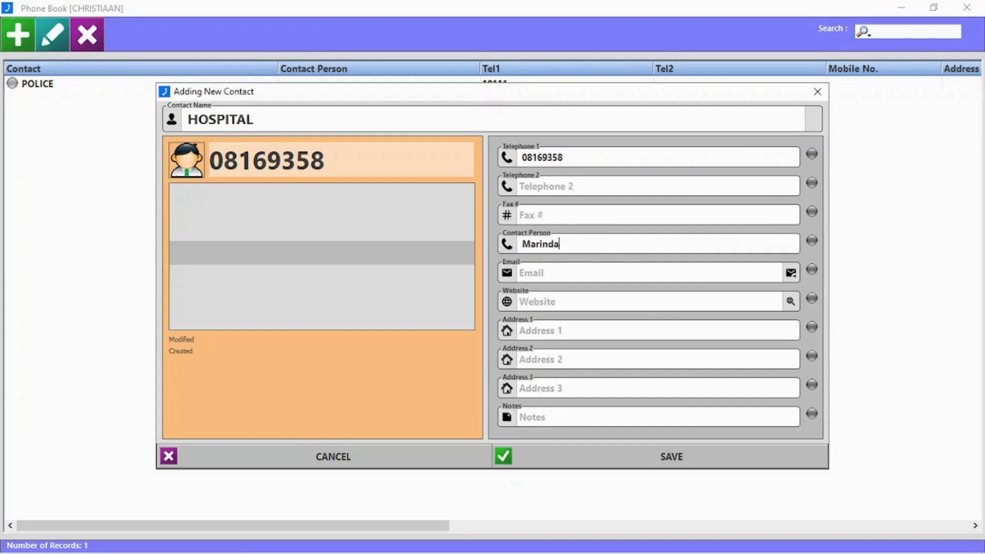
pyautogui.click(674, 457)
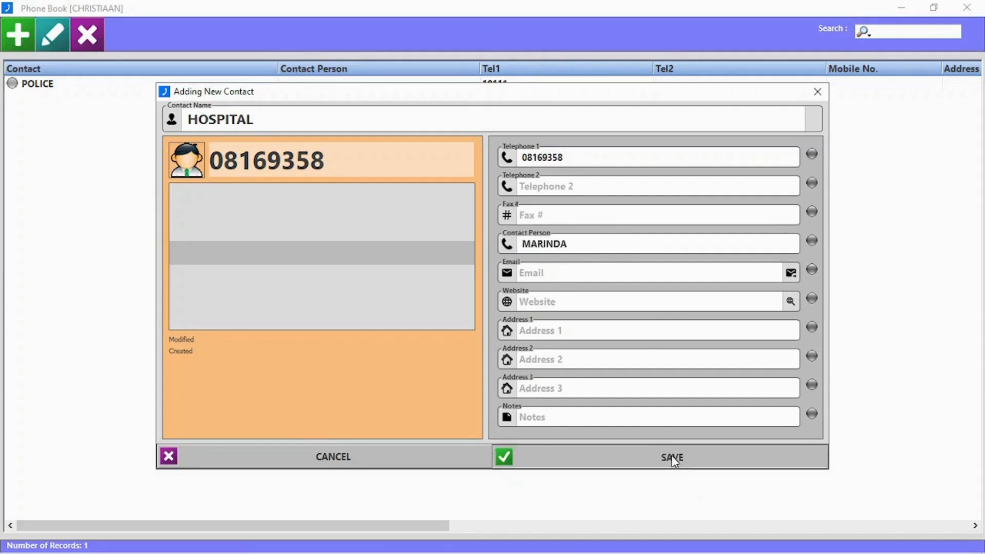
# Open the HOSPITAL contact, delete it after confirming, and close the Phone Book.
pyautogui.doubleClick(106, 87)
pyautogui.click(814, 93)
pyautogui.click(87, 34)
pyautogui.click(475, 334)
pyautogui.click(966, 8)
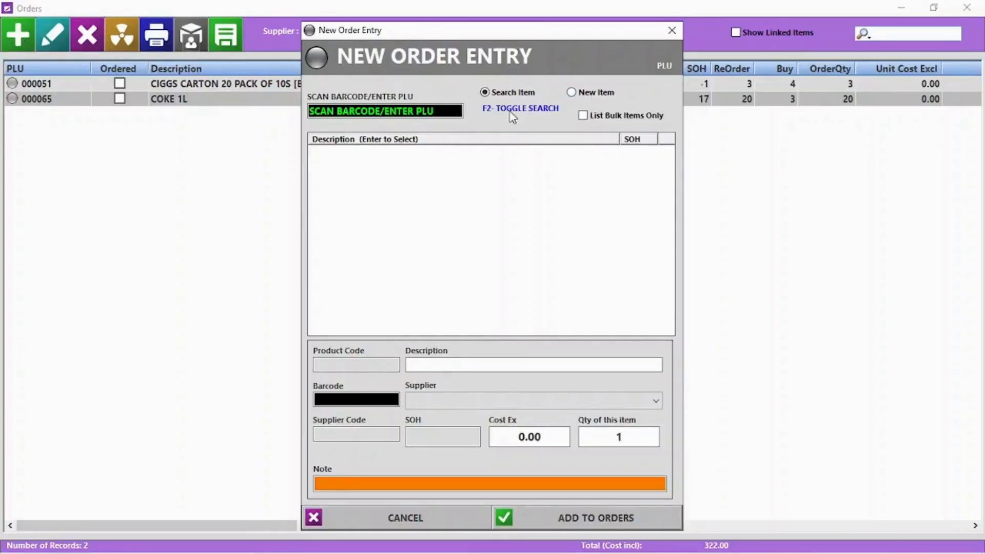
# Add PLU 0015, PORK PER KG, to the order with quantity 5.
pyautogui.click(393, 114)
pyautogui.write('0015')
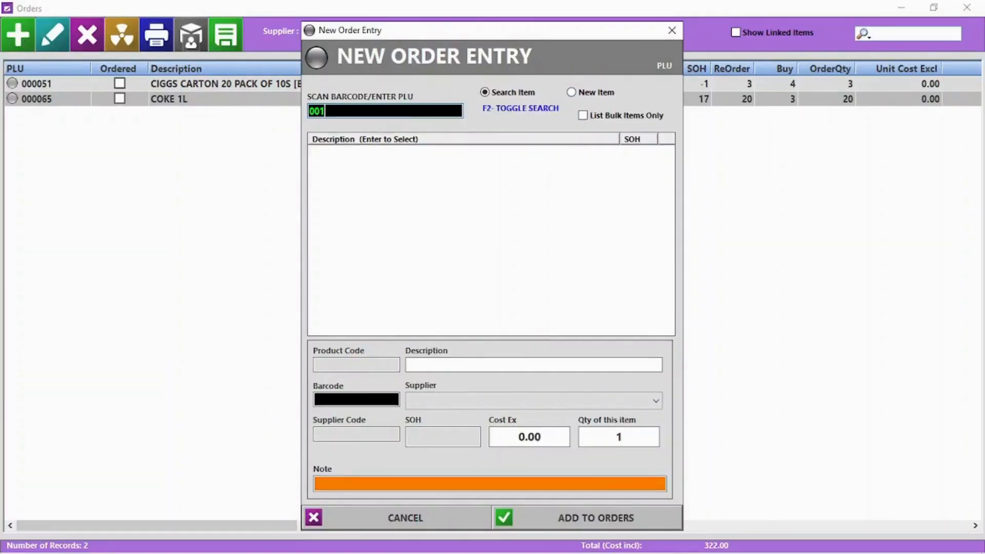
pyautogui.press('Return')
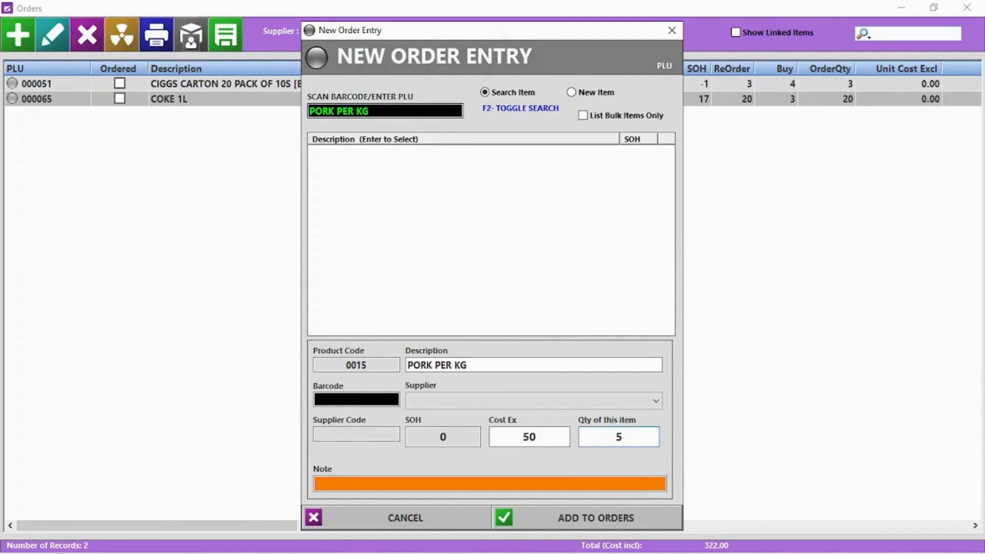
pyautogui.write('5')
pyautogui.press('Return')
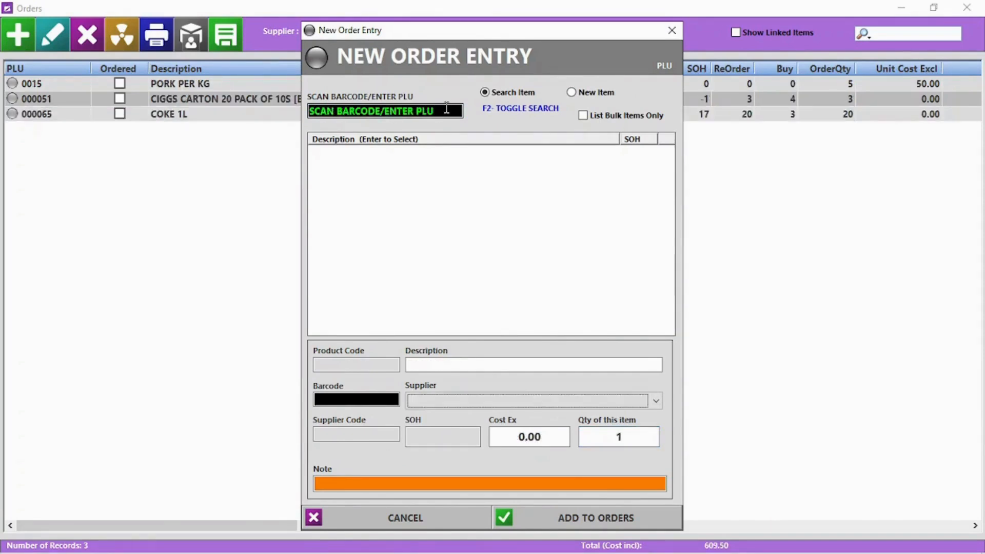
# Find CHICKEN PER KG by name, add quantity 5, then show orders for all suppliers.
pyautogui.press('F2')
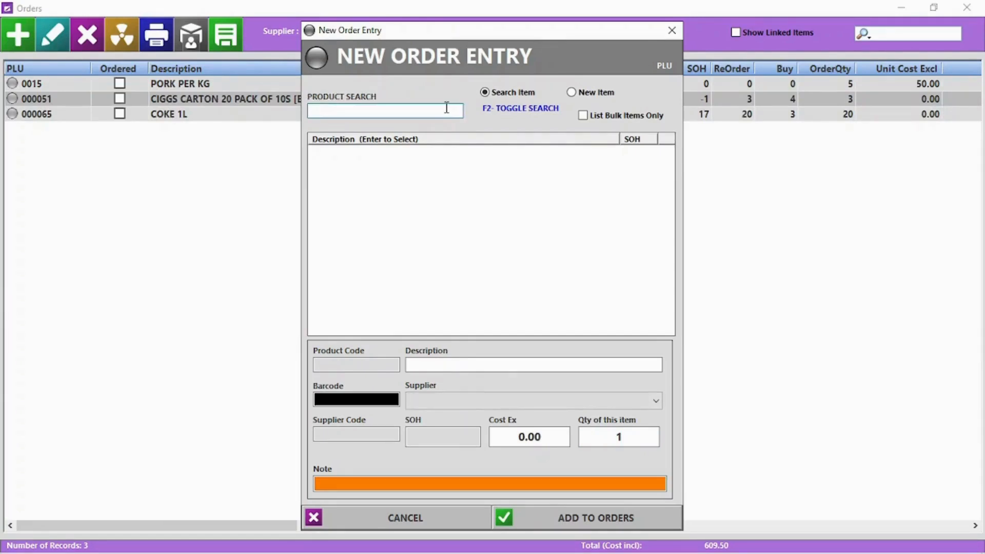
pyautogui.write('C')
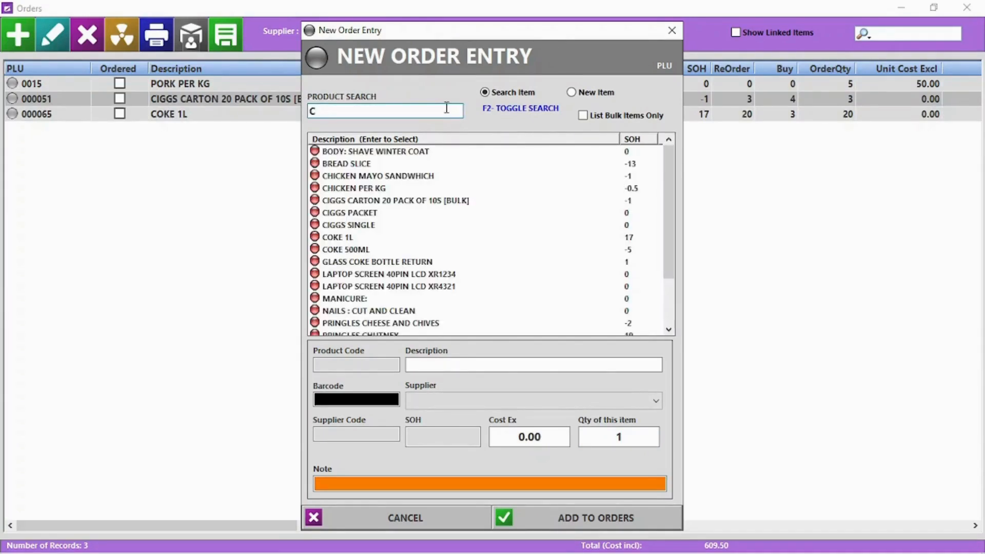
pyautogui.doubleClick(370, 191)
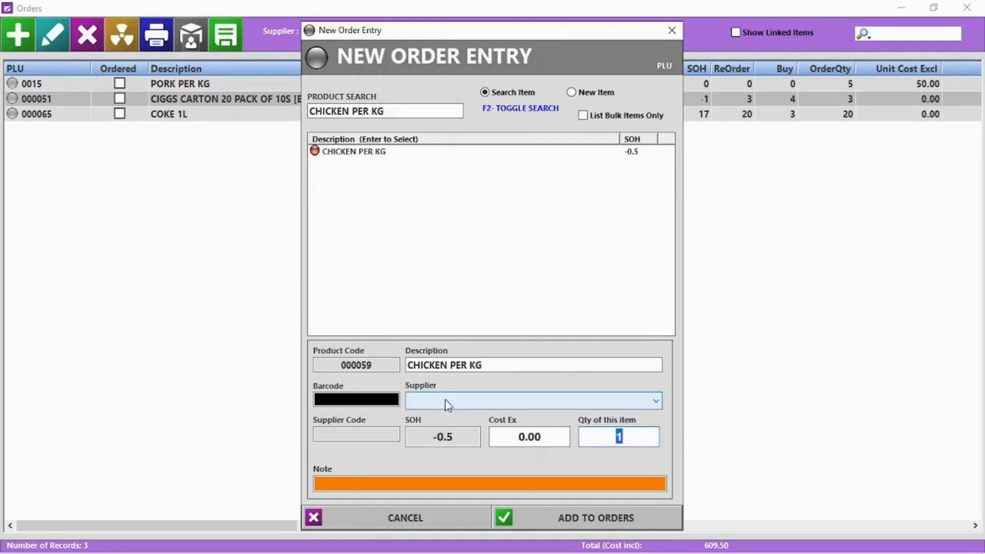
pyautogui.press('Return')
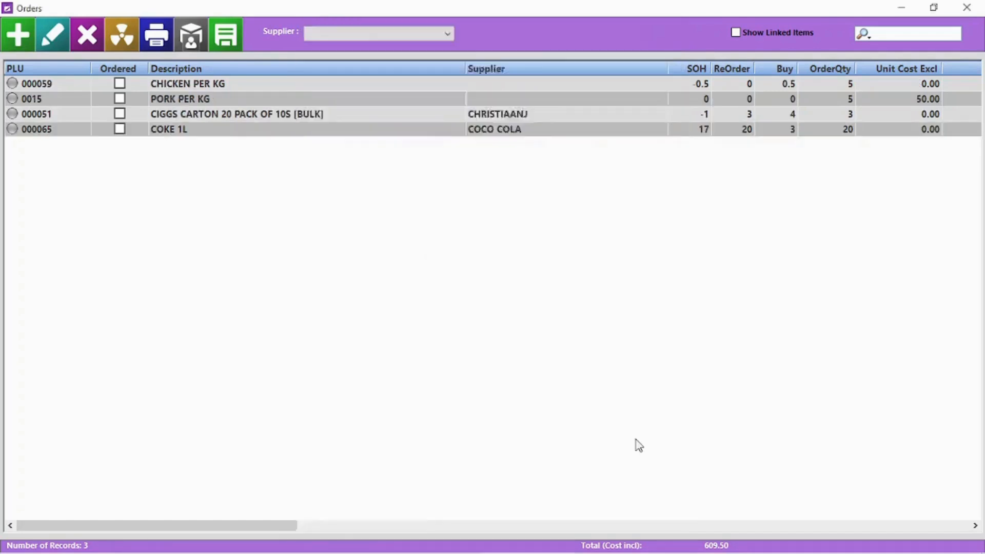
pyautogui.click(405, 519)
pyautogui.click(340, 35)
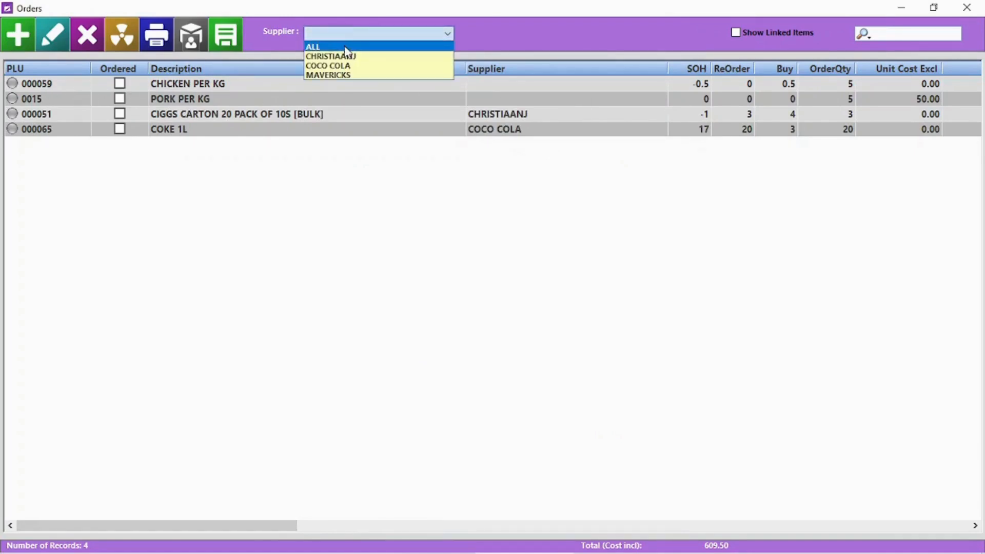
pyautogui.click(345, 47)
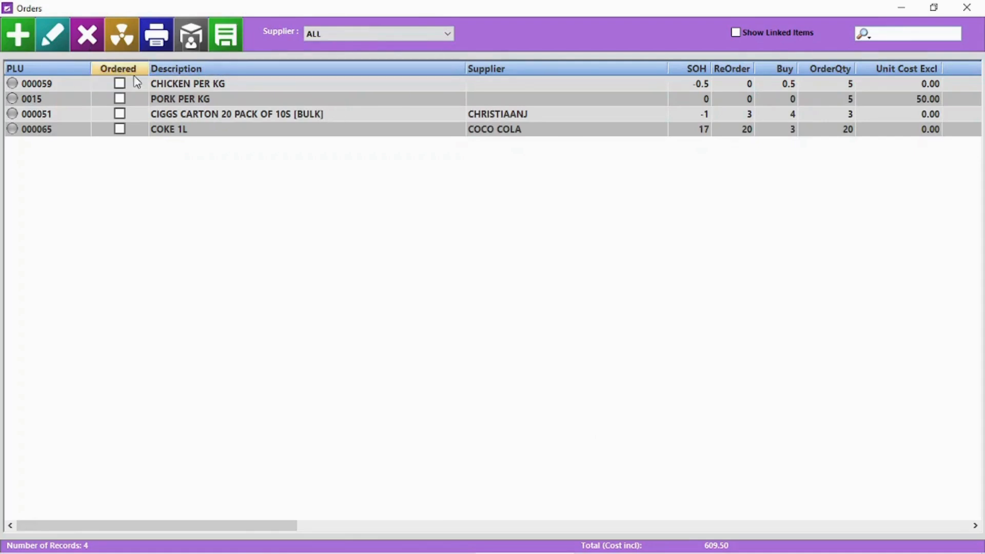
# Give the CHICKEN PER KG order line a supplier and change its quantity to 4.
pyautogui.doubleClick(88, 85)
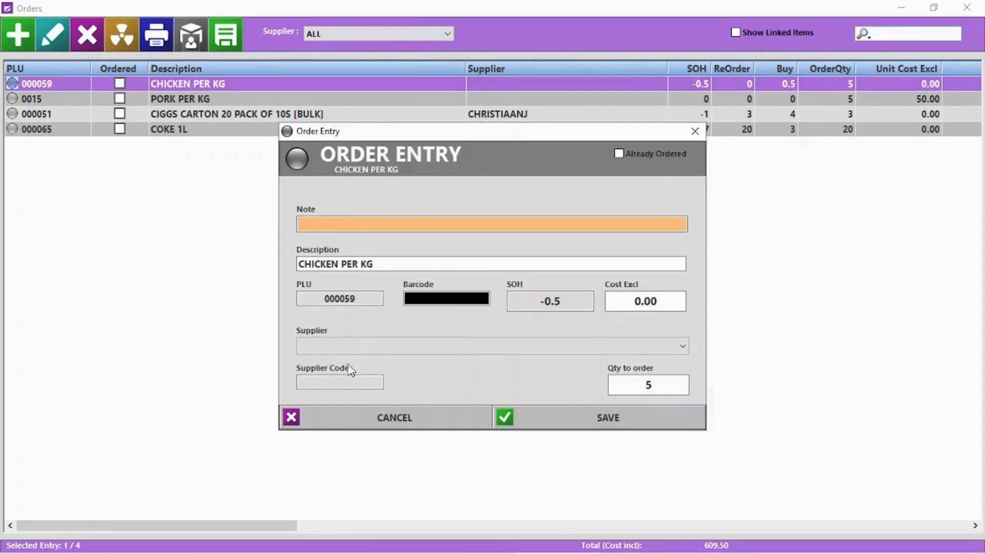
pyautogui.click(677, 351)
pyautogui.click(628, 362)
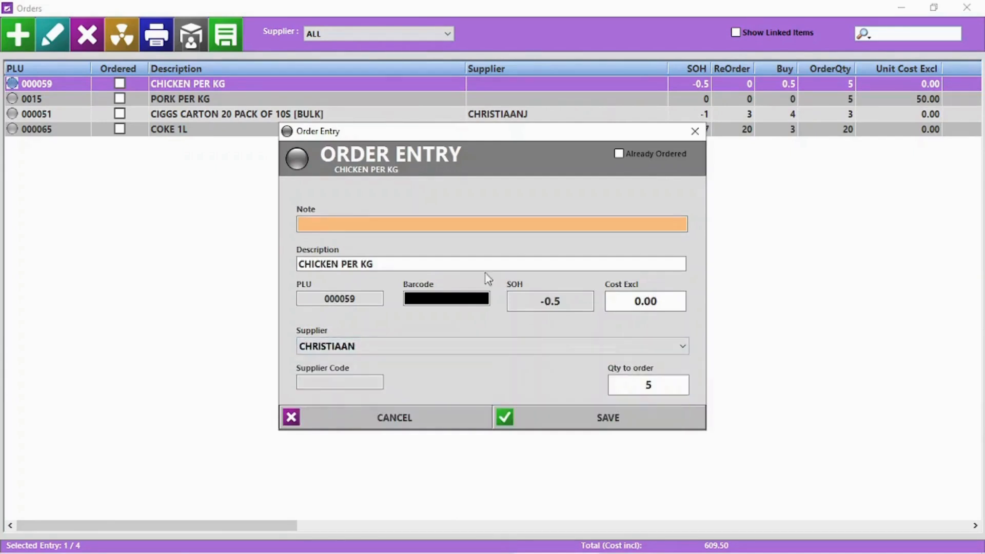
pyautogui.click(673, 384)
pyautogui.write('4')
pyautogui.click(632, 418)
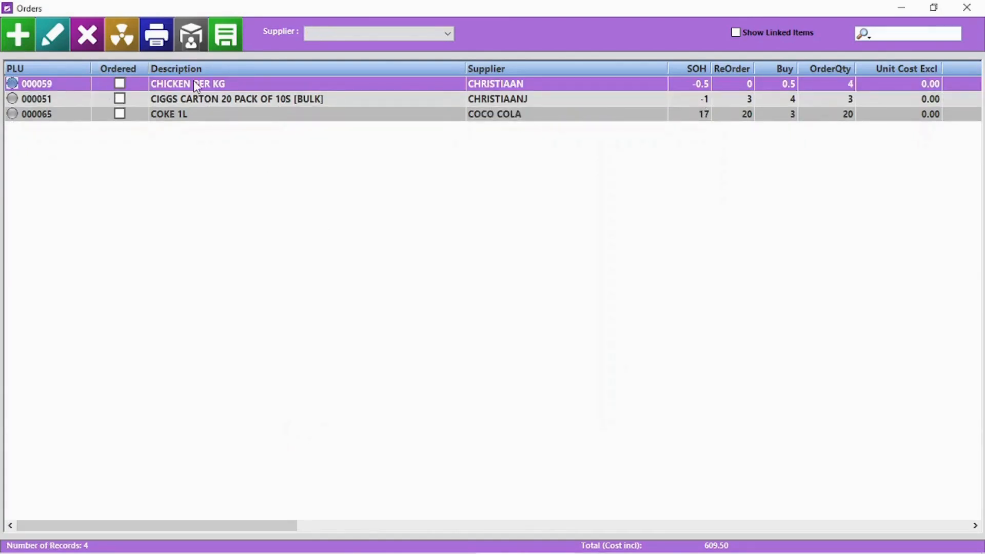
# Delete the CIGGS CARTON line, clear all order lines and close Orders.
pyautogui.click(190, 102)
pyautogui.click(93, 38)
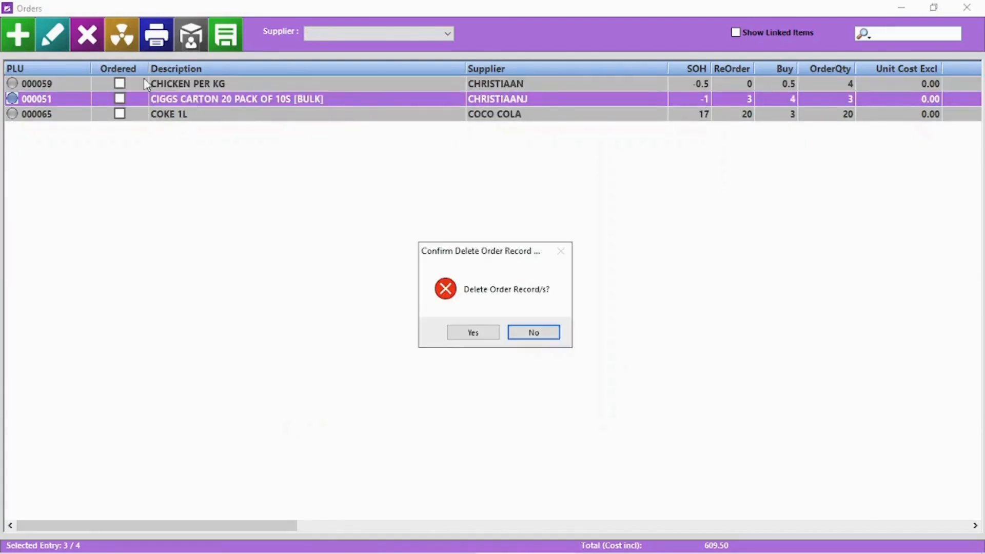
pyautogui.click(485, 335)
pyautogui.click(128, 40)
pyautogui.click(468, 334)
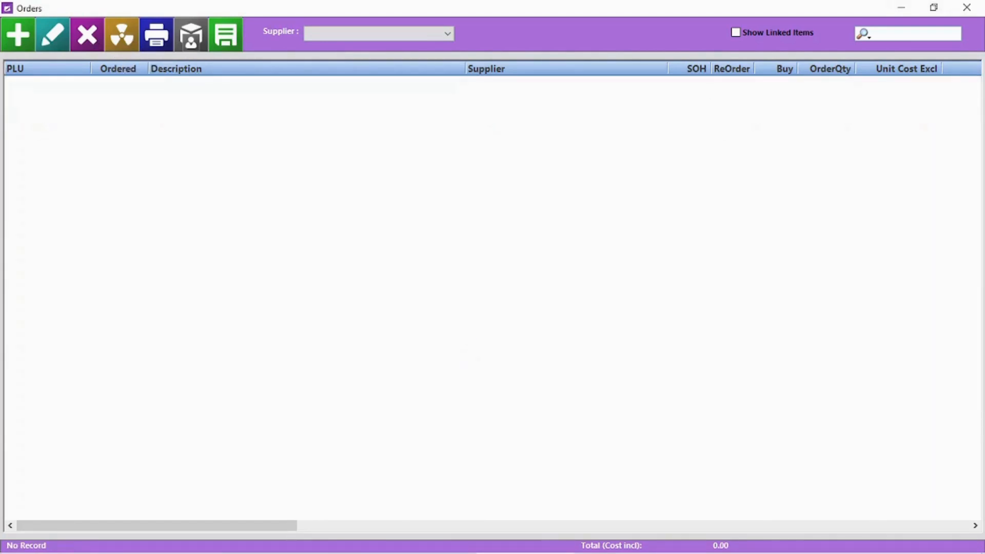
pyautogui.click(966, 8)
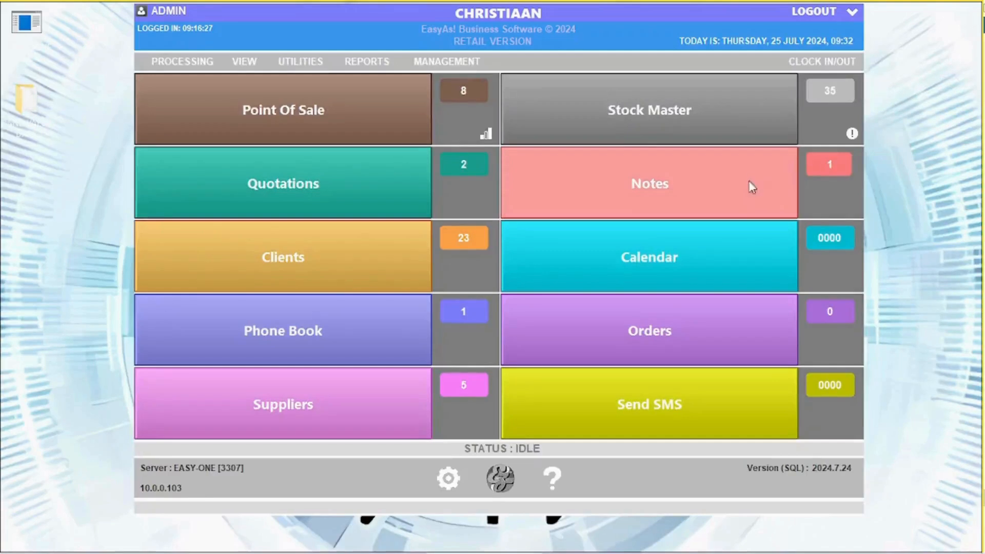
# From the below-reorder-level stock check, add COKE 1L (20) and CIGGS CARTON (3) to orders.
pyautogui.click(852, 135)
pyautogui.doubleClick(440, 168)
pyautogui.click(595, 518)
pyautogui.doubleClick(451, 177)
pyautogui.click(616, 518)
pyautogui.click(383, 473)
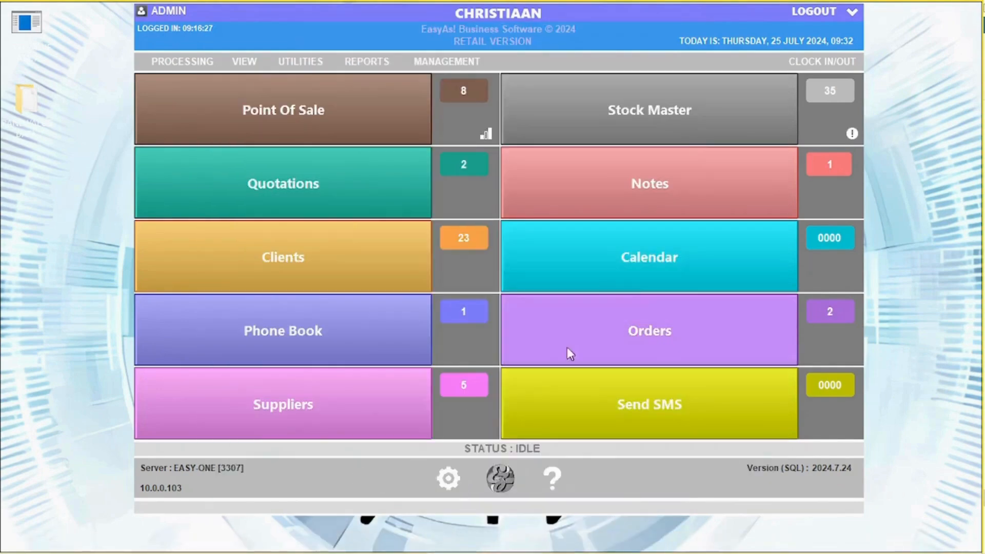
# Reopen Orders with the Supplier filter on ALL and open Order by Supplier.
pyautogui.click(636, 330)
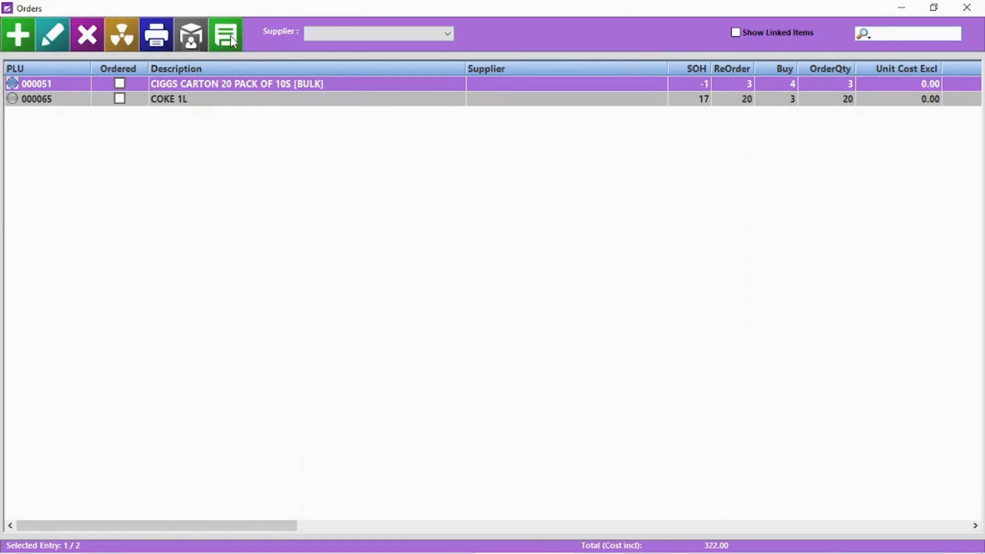
pyautogui.click(354, 34)
pyautogui.click(361, 48)
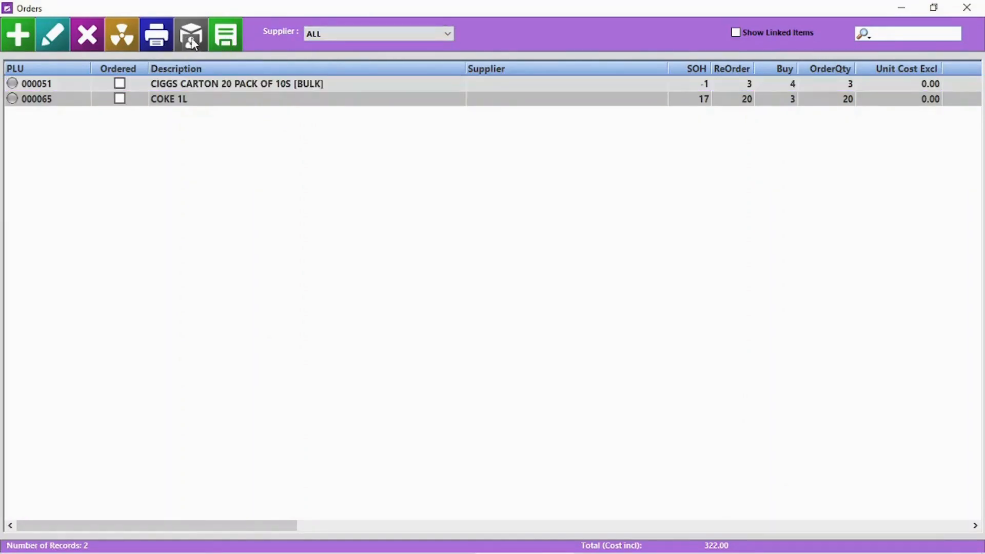
pyautogui.click(190, 36)
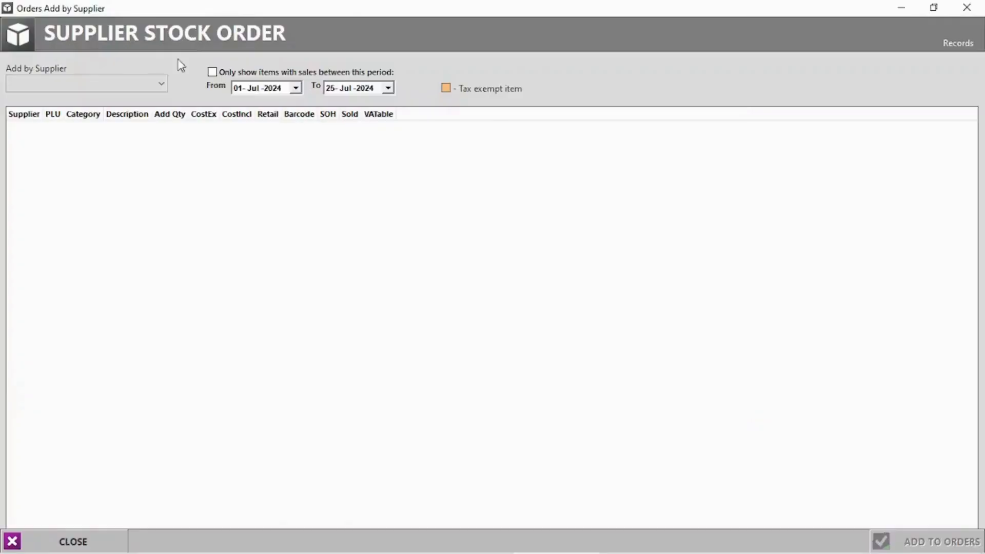
# Pick the supplier and add 5 PRINGLES CHEESE AND CHIVES to the orders.
pyautogui.click(108, 82)
pyautogui.click(64, 109)
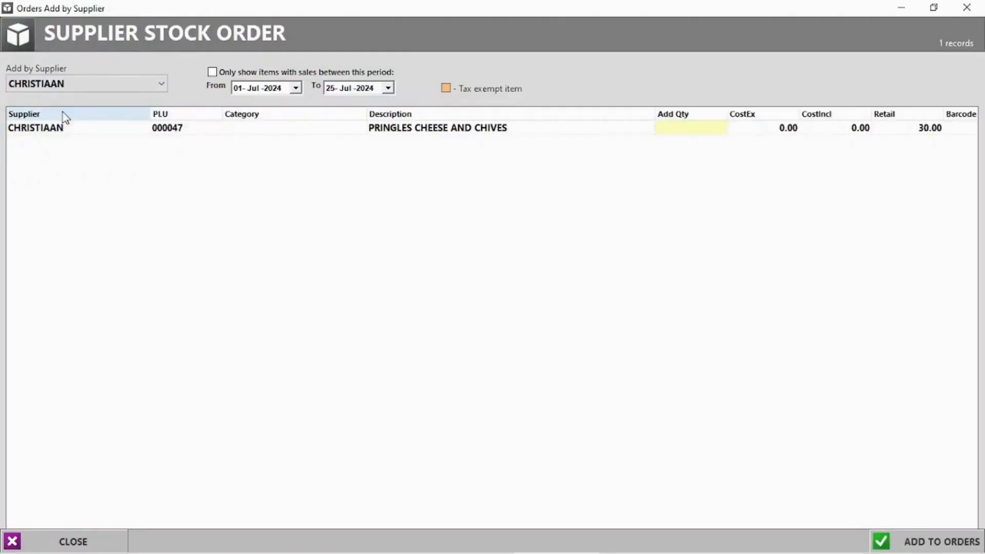
pyautogui.click(692, 134)
pyautogui.click(699, 124)
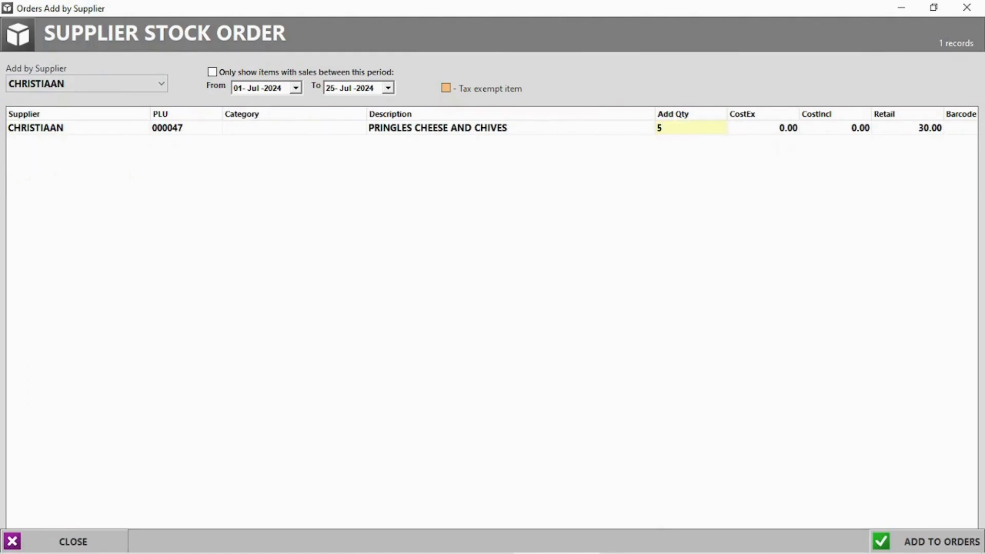
pyautogui.press('Return')
pyautogui.click(882, 538)
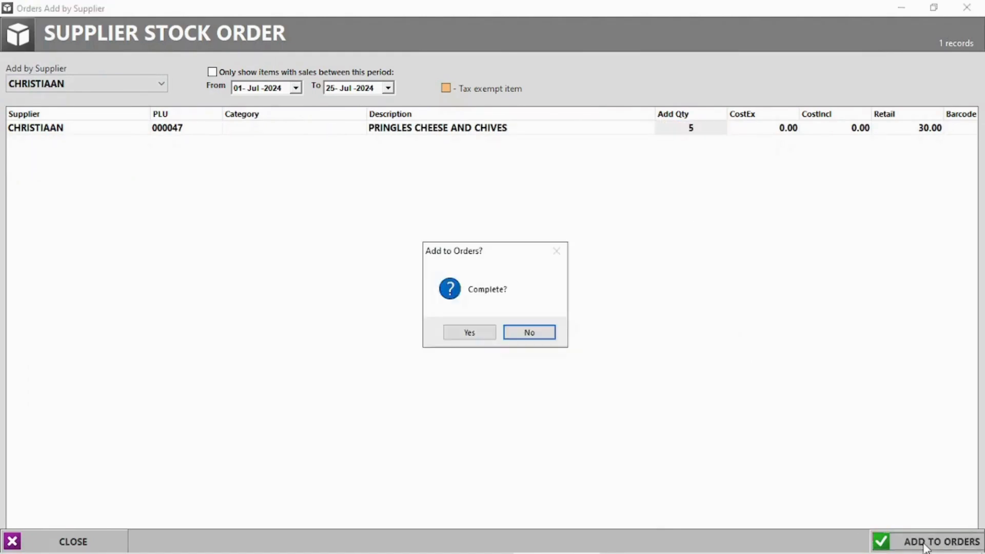
pyautogui.click(471, 332)
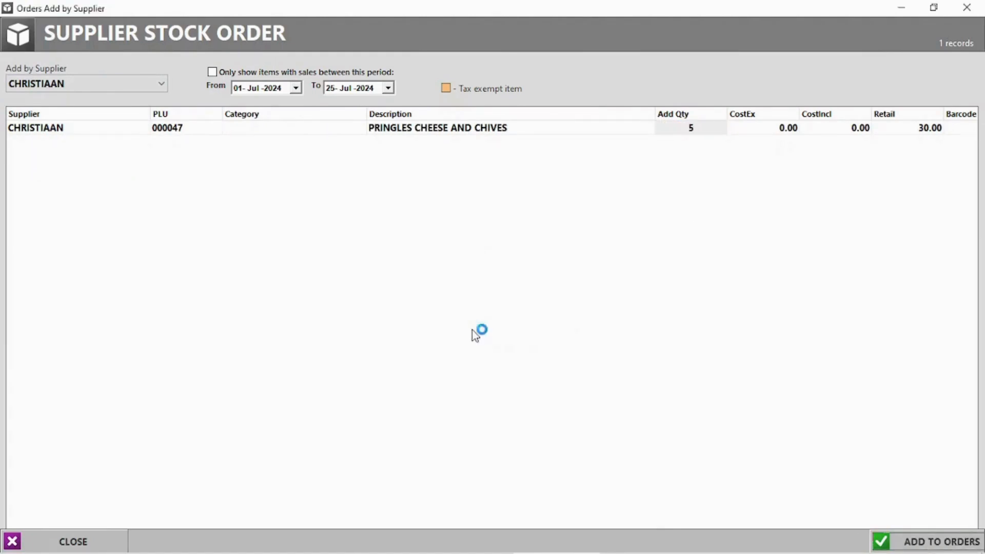
# Close Supplier Stock Order and show orders for all suppliers.
pyautogui.click(966, 7)
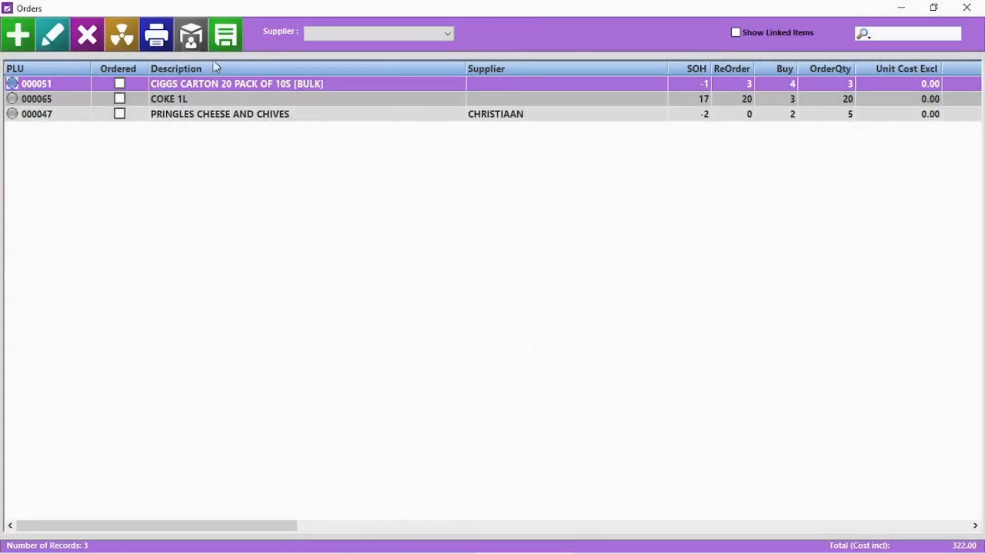
pyautogui.click(362, 34)
pyautogui.click(361, 45)
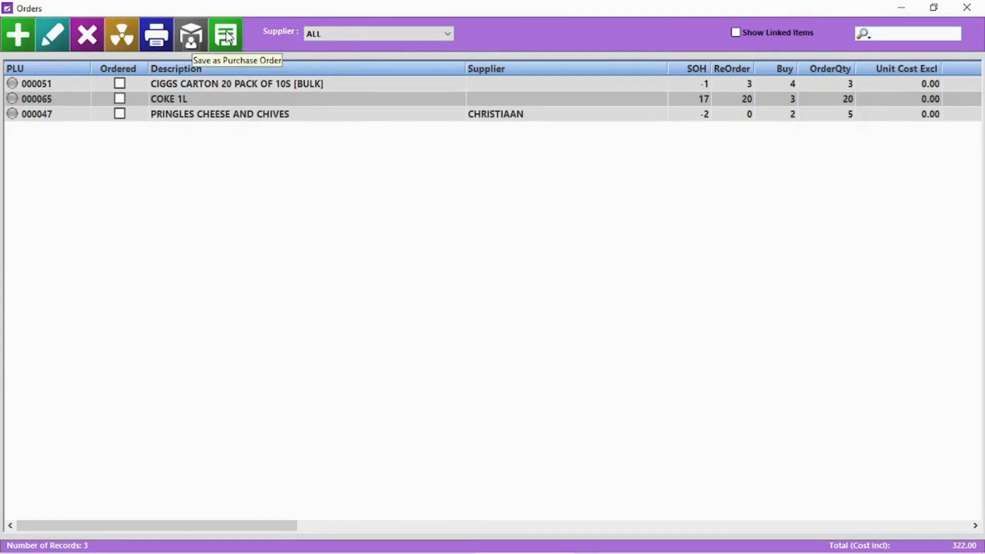
# After the cannot-save-for-ALL warning, filter the orders to the Pringles supplier only.
pyautogui.click(229, 37)
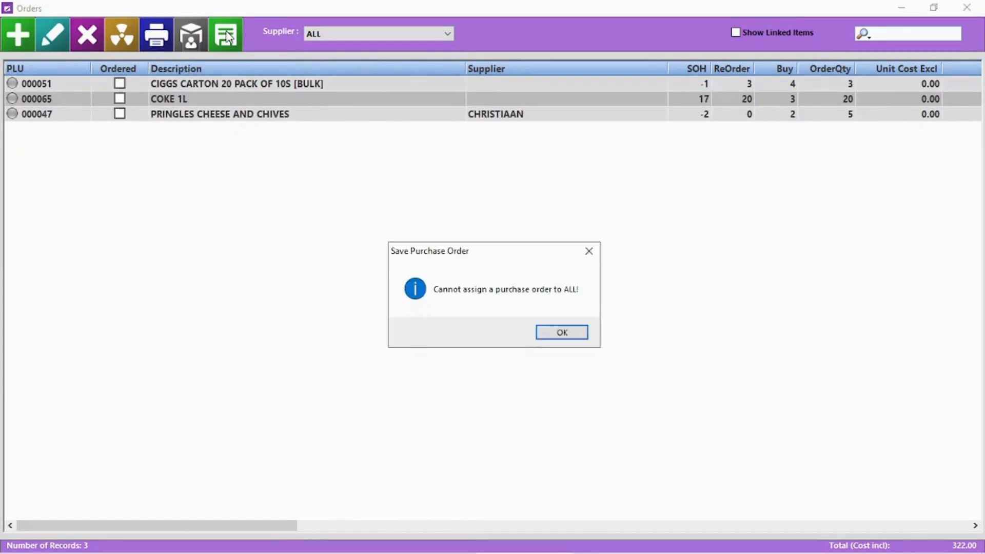
pyautogui.click(564, 335)
pyautogui.click(243, 88)
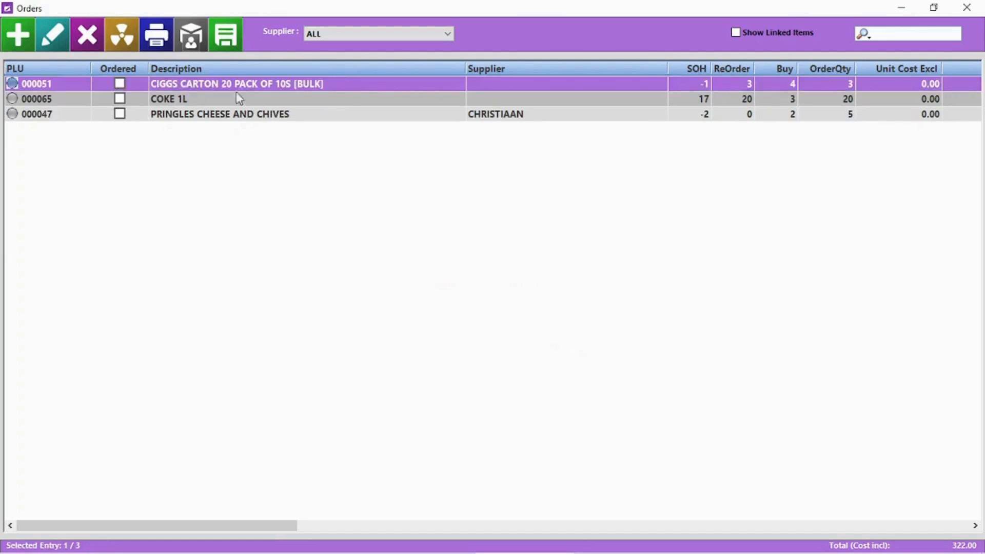
pyautogui.click(344, 34)
pyautogui.click(345, 56)
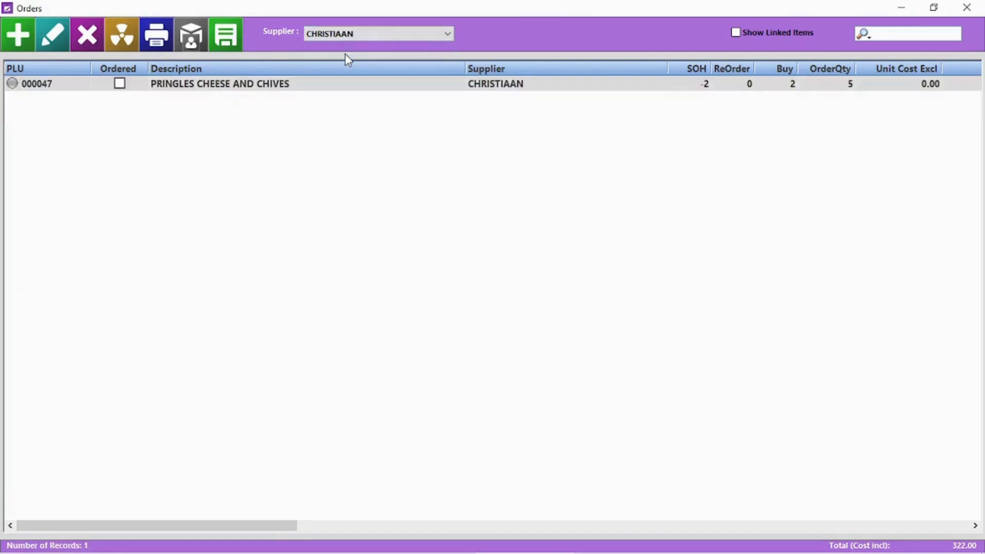
# Save the Pringles order as purchase order 3 noted 'NEED BY MONDAY', without supplier PLU codes.
pyautogui.click(227, 36)
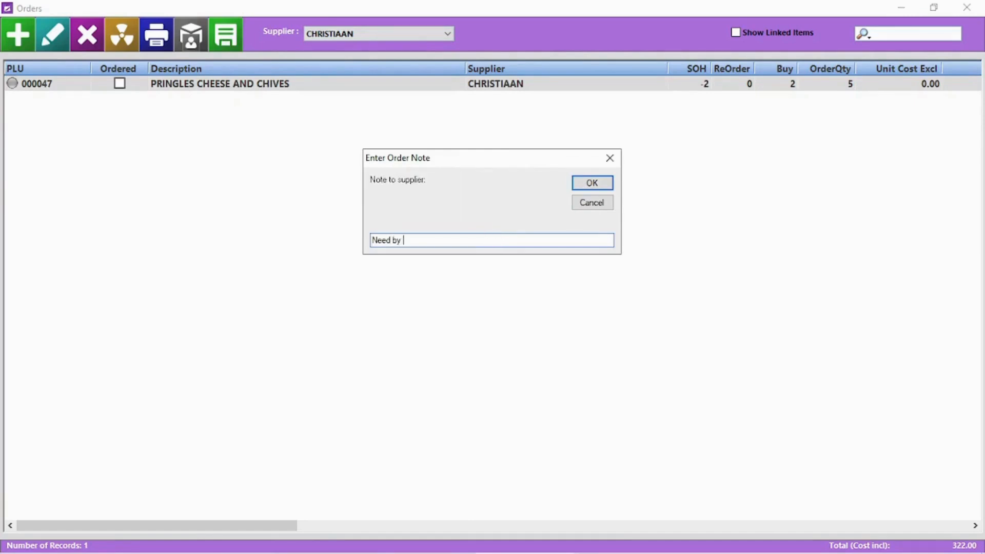
pyautogui.press('Return')
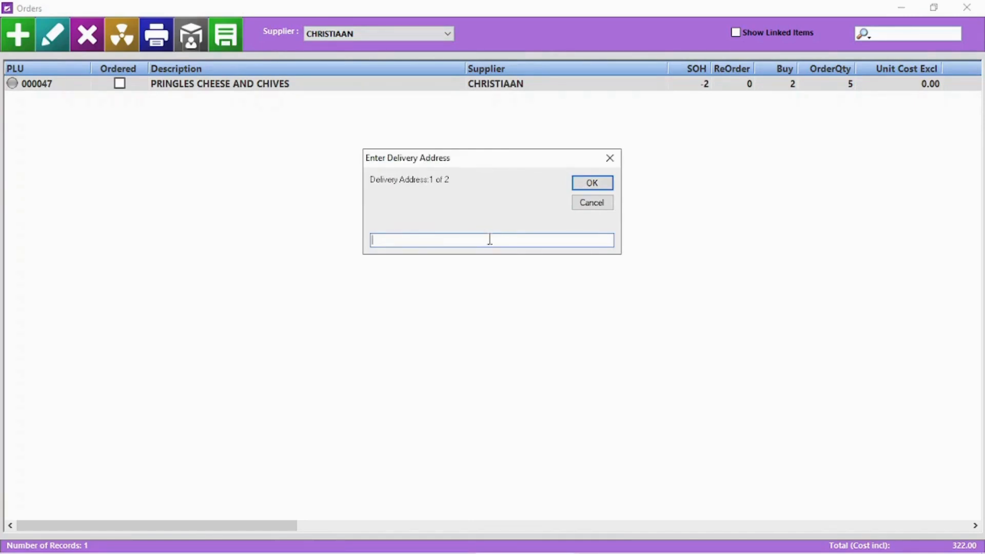
pyautogui.click(592, 183)
pyautogui.click(592, 183)
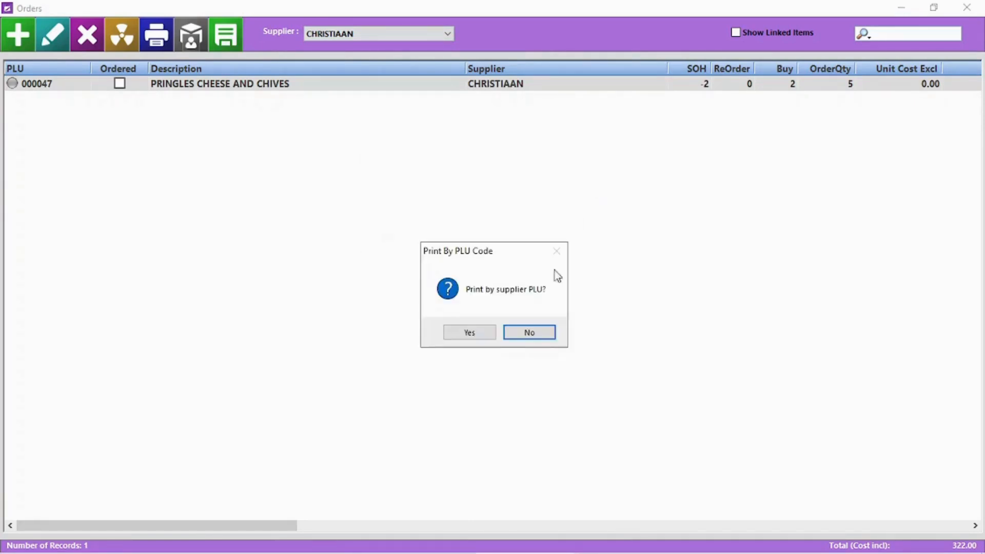
pyautogui.click(532, 337)
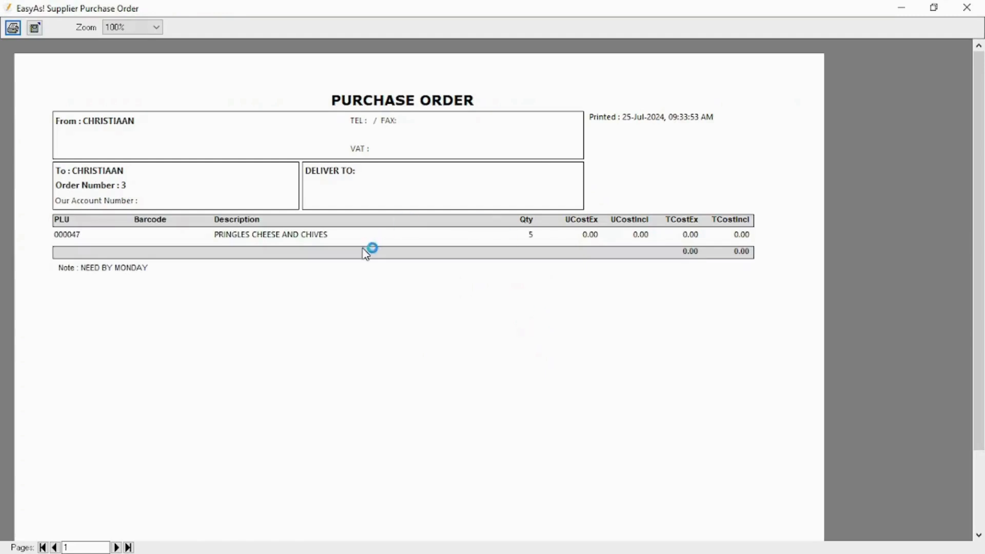
pyautogui.click(967, 7)
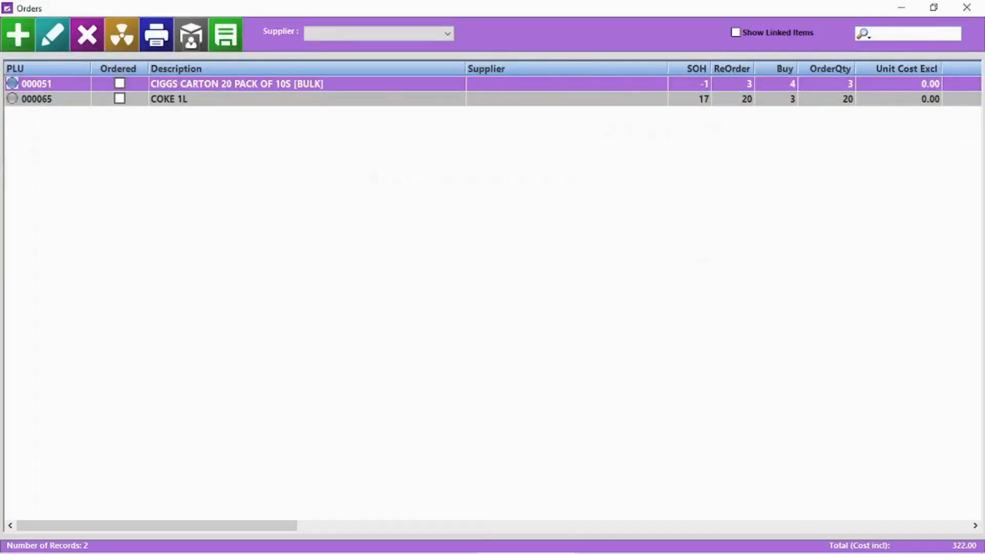
# Assign COCO COLA as supplier on the CIGGS CARTON and COKE 1L order lines.
pyautogui.doubleClick(362, 88)
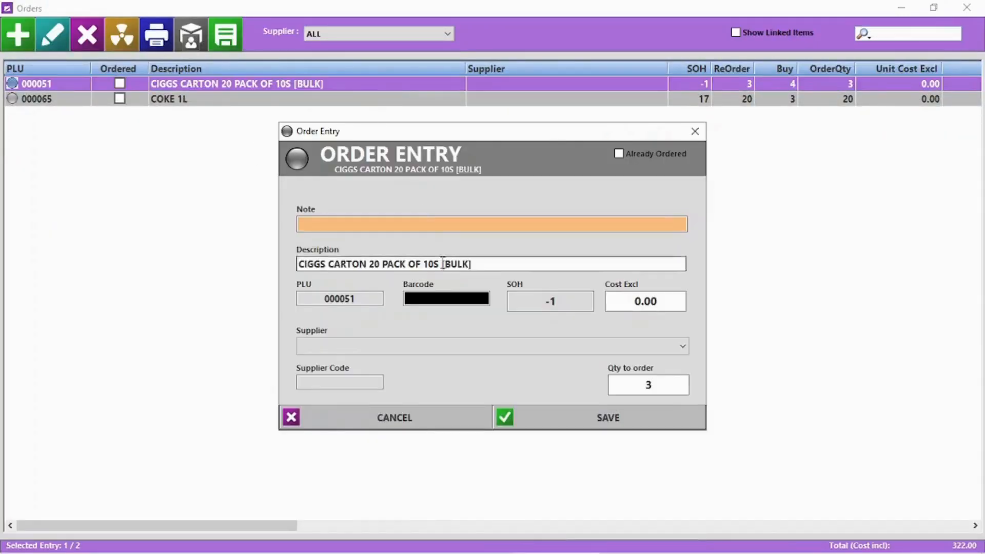
pyautogui.click(433, 349)
pyautogui.click(405, 386)
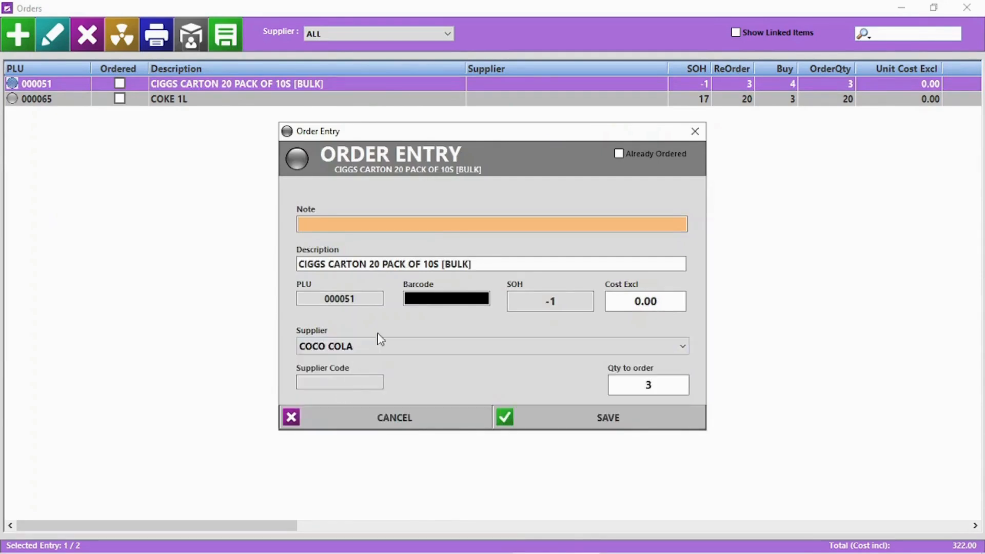
pyautogui.click(635, 426)
pyautogui.click(390, 34)
pyautogui.click(390, 47)
pyautogui.click(490, 86)
pyautogui.doubleClick(491, 86)
pyautogui.click(453, 344)
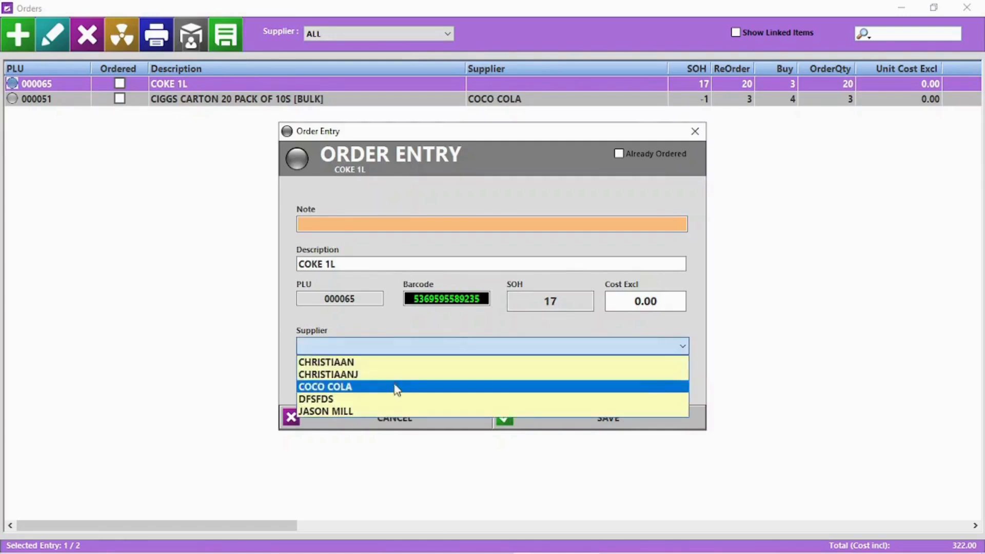
pyautogui.click(402, 386)
pyautogui.click(631, 425)
# Filter to COCO COLA and save its orders as purchase order 4 without supplier PLU codes.
pyautogui.click(439, 34)
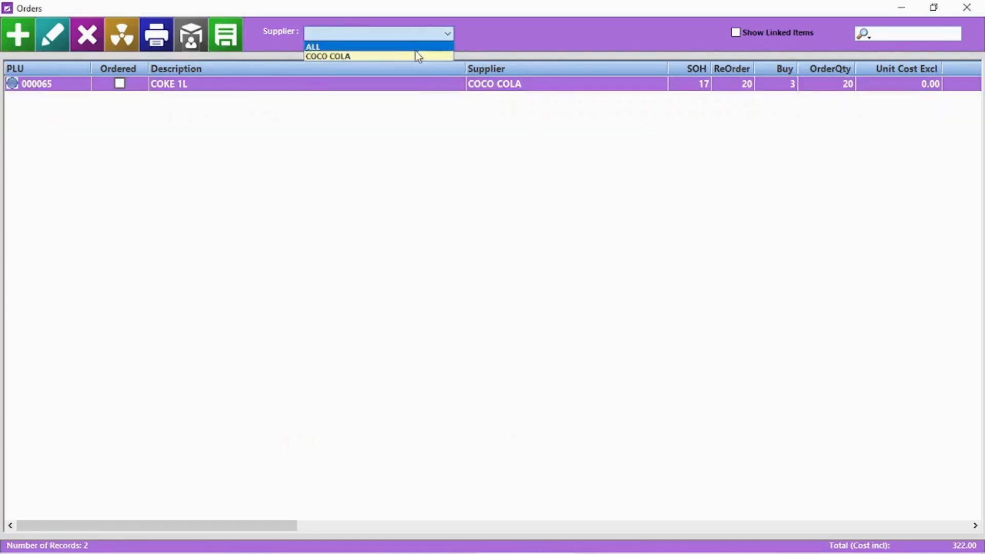
pyautogui.click(418, 55)
pyautogui.click(226, 41)
pyautogui.click(584, 185)
pyautogui.click(585, 187)
pyautogui.click(549, 333)
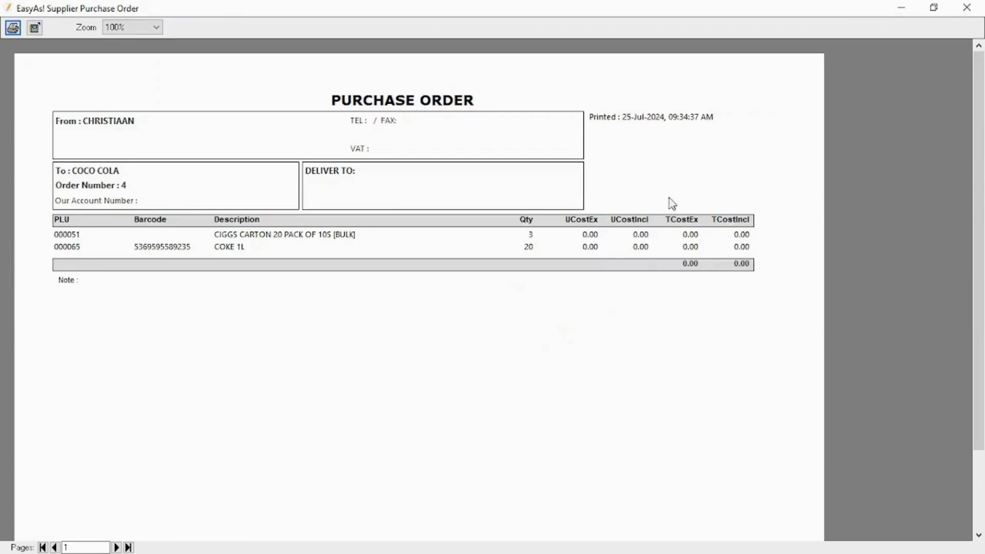
pyautogui.click(967, 8)
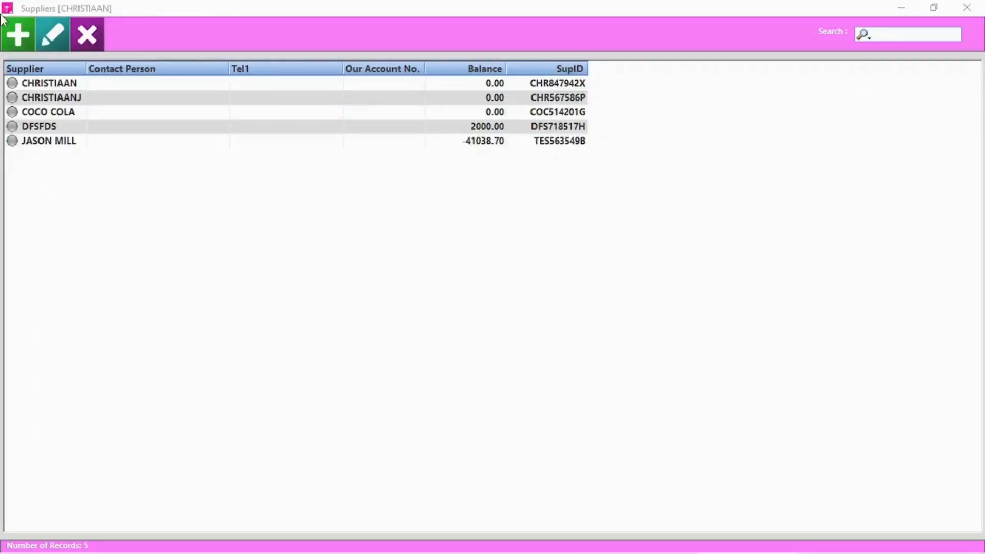
# Add supplier STARDEW VALLEY with contact number, account number and 'Fresh Produce' notes.
pyautogui.click(18, 45)
pyautogui.write('Sta')
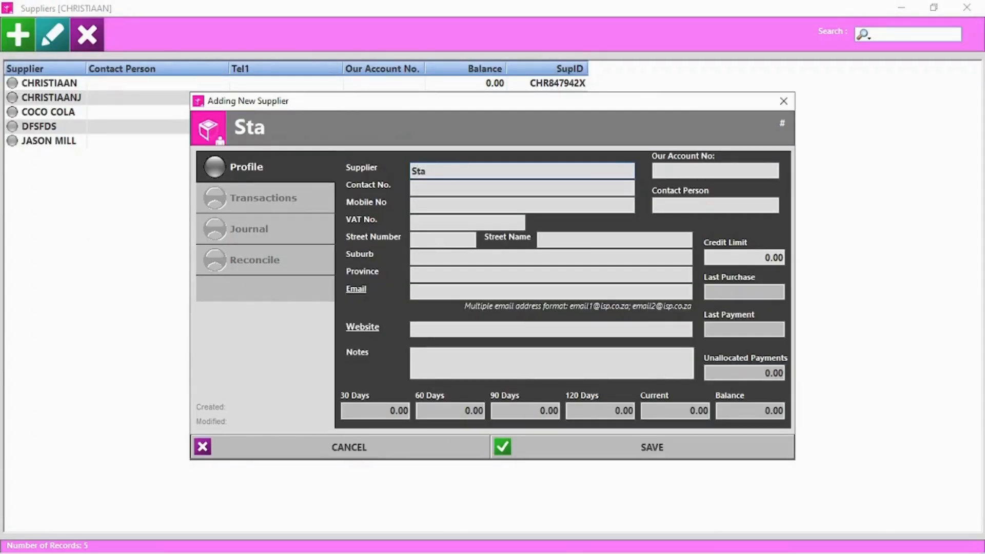
pyautogui.write('rdew Valley')
pyautogui.click(475, 186)
pyautogui.write('2846518')
pyautogui.click(663, 170)
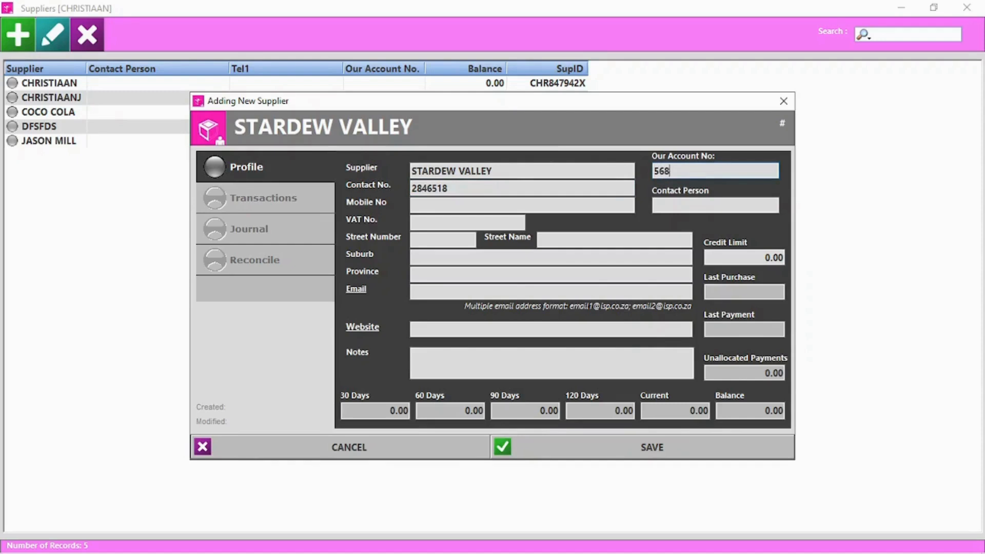
pyautogui.click(442, 366)
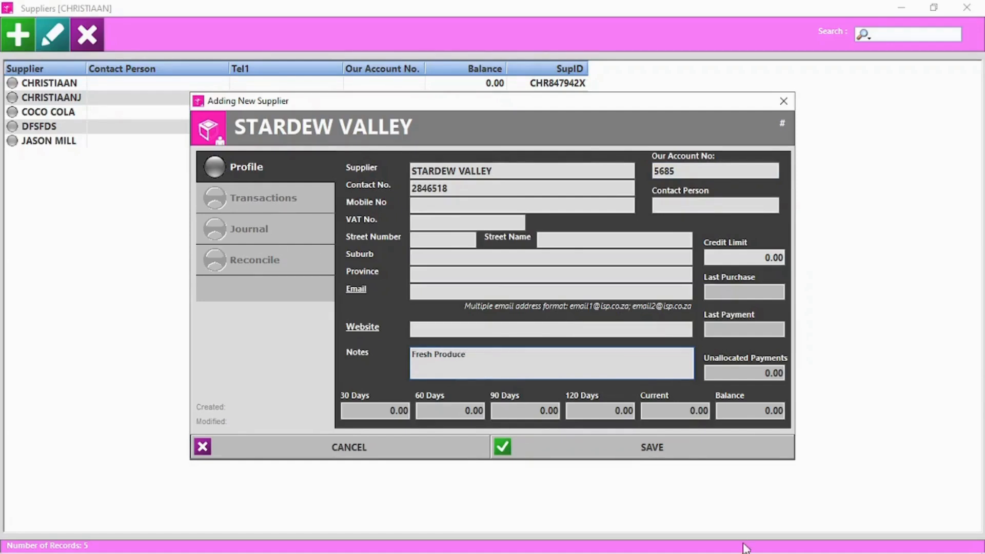
pyautogui.click(662, 451)
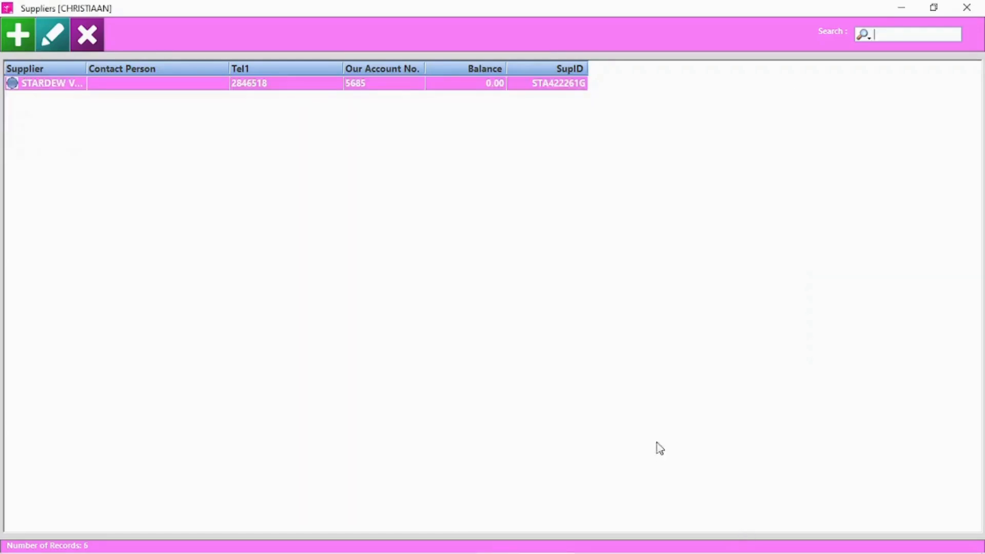
# Check STARDEW VALLEY's transactions, then open COCO COLA's supplier record.
pyautogui.click(54, 36)
pyautogui.click(262, 200)
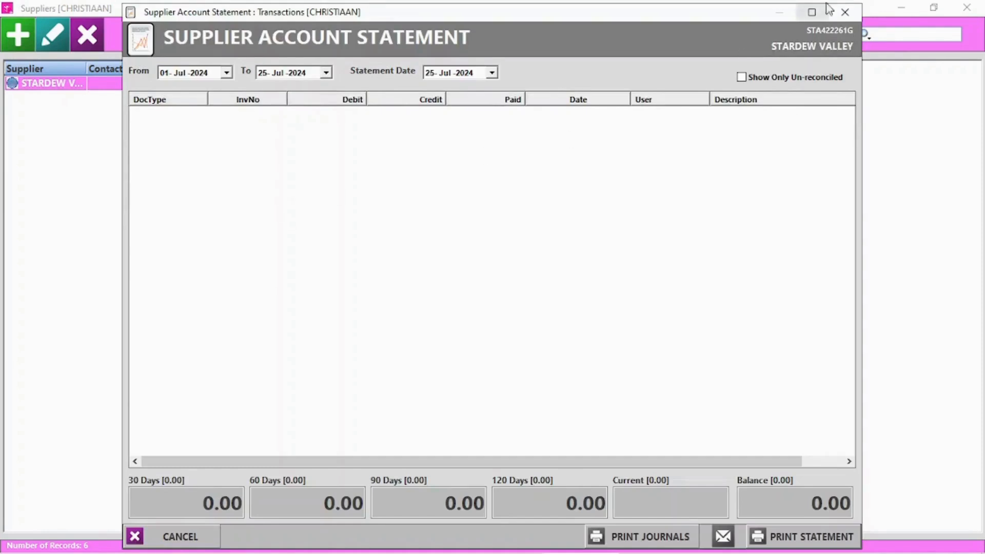
pyautogui.click(849, 8)
pyautogui.click(785, 102)
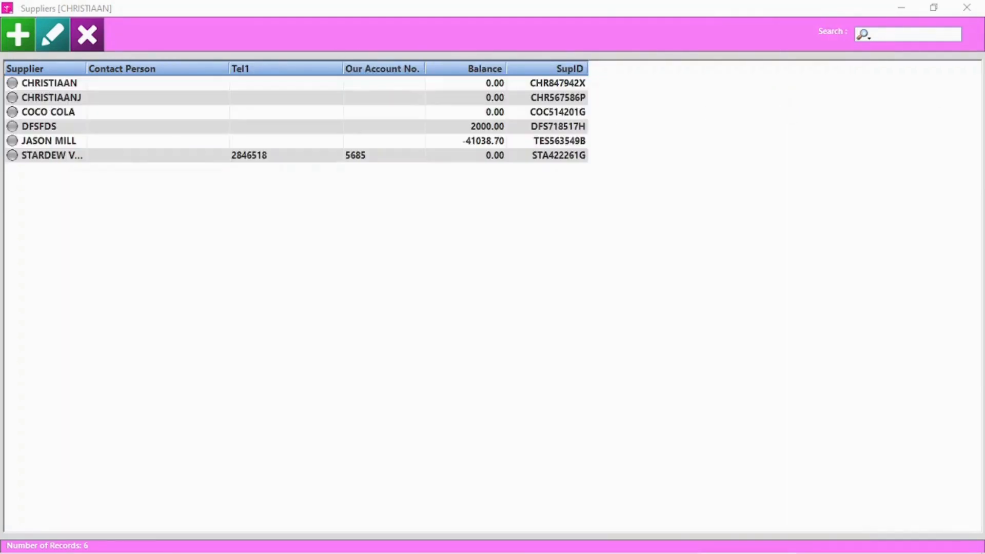
pyautogui.doubleClick(67, 112)
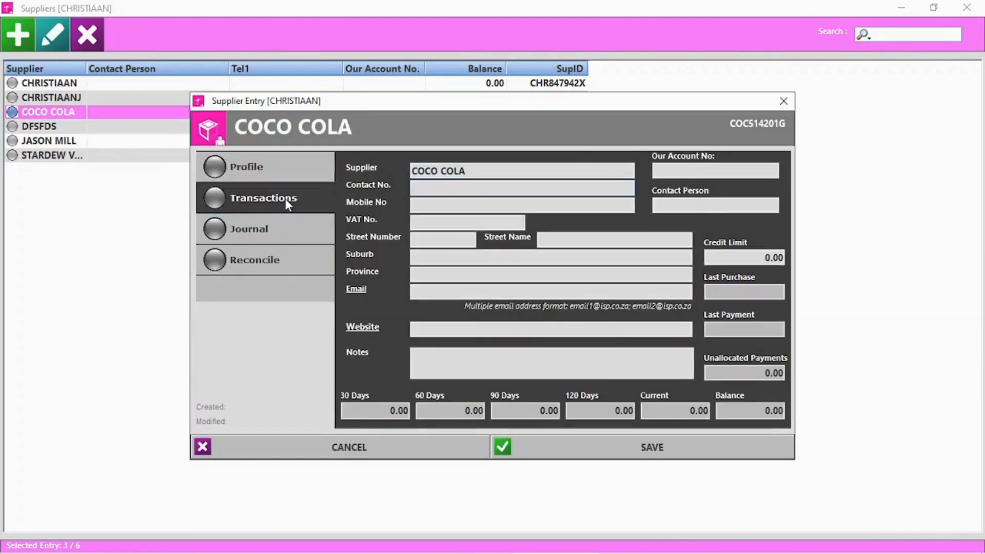
# Post a 300.00 CREDIT journal to COCO COLA without printing, and reconcile the account.
pyautogui.click(285, 199)
pyautogui.click(849, 8)
pyautogui.click(283, 234)
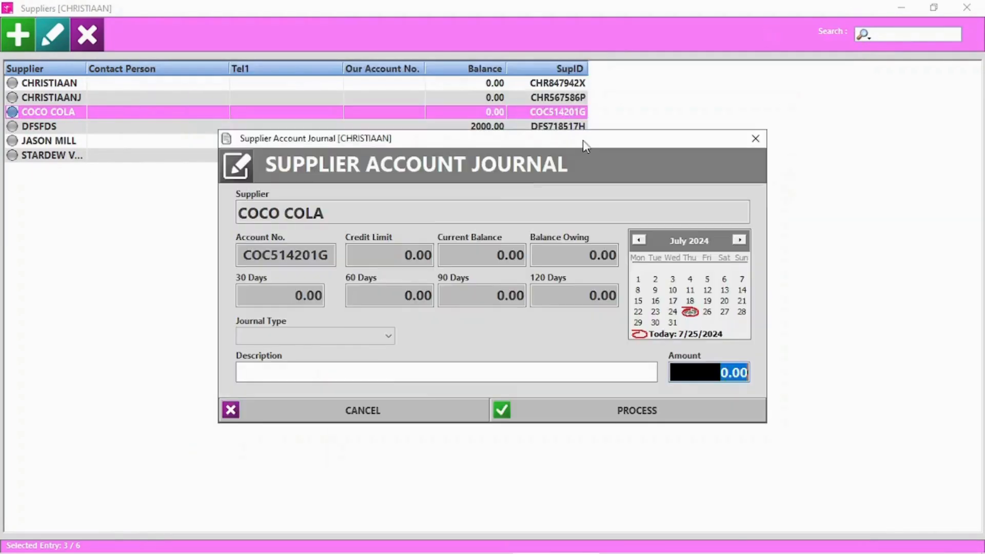
pyautogui.click(318, 337)
pyautogui.click(272, 376)
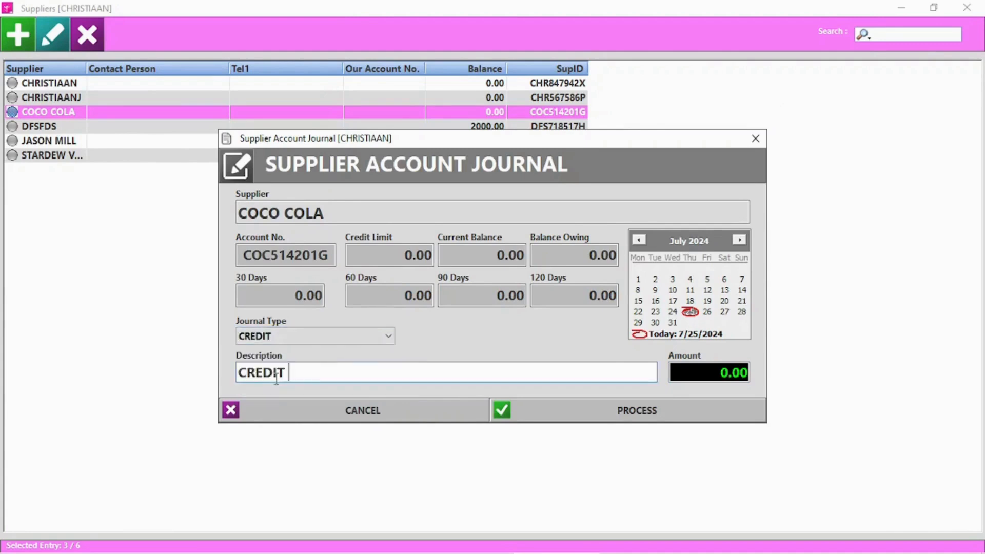
pyautogui.click(699, 373)
pyautogui.write('300')
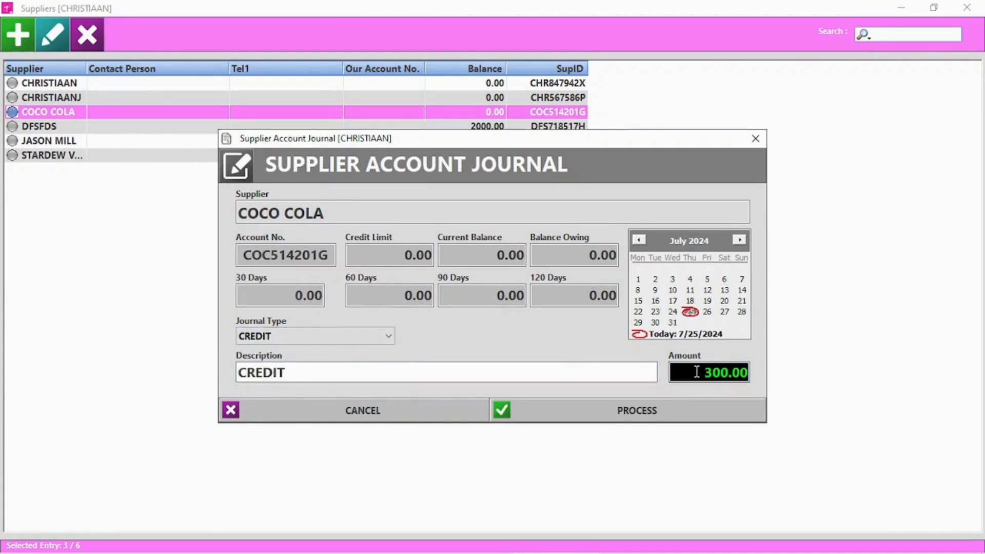
pyautogui.click(662, 403)
pyautogui.click(541, 334)
pyautogui.click(540, 335)
pyautogui.click(534, 329)
pyautogui.click(578, 334)
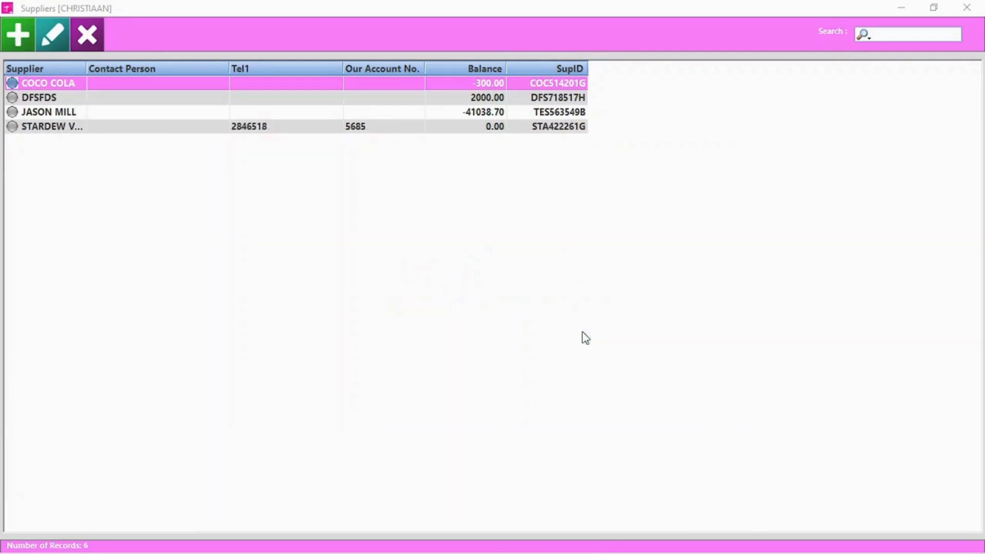
# Review COCO COLA's statement showing the credit note and its invoice reconciliation.
pyautogui.click(58, 48)
pyautogui.click(250, 192)
pyautogui.click(195, 118)
pyautogui.click(845, 12)
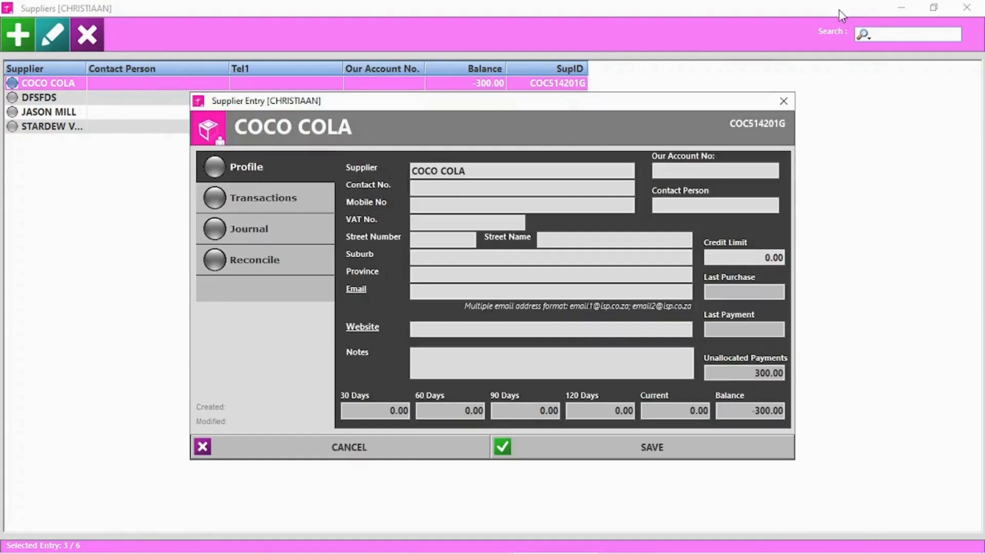
pyautogui.click(272, 269)
pyautogui.click(251, 476)
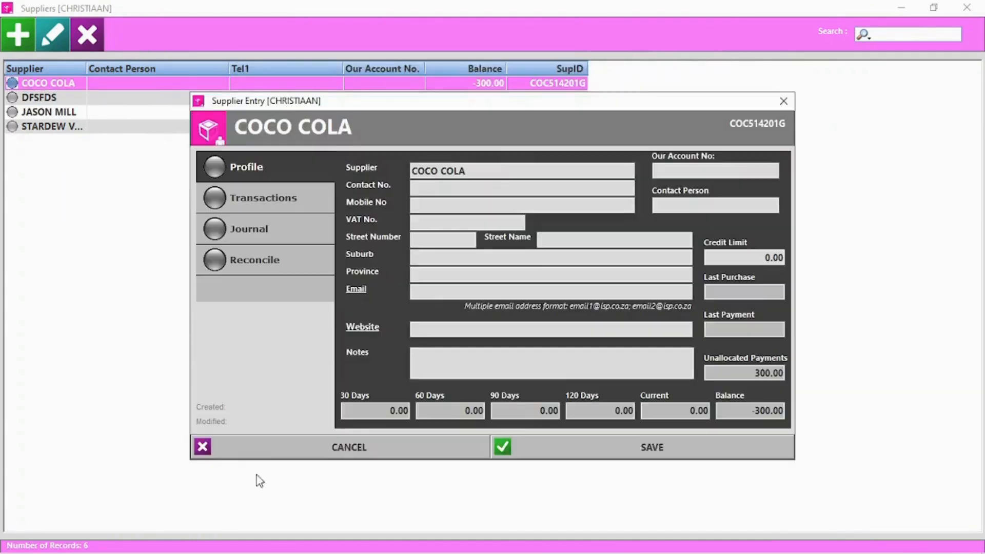
pyautogui.click(289, 450)
# Delete supplier DFSFDS and close the Suppliers list.
pyautogui.click(49, 98)
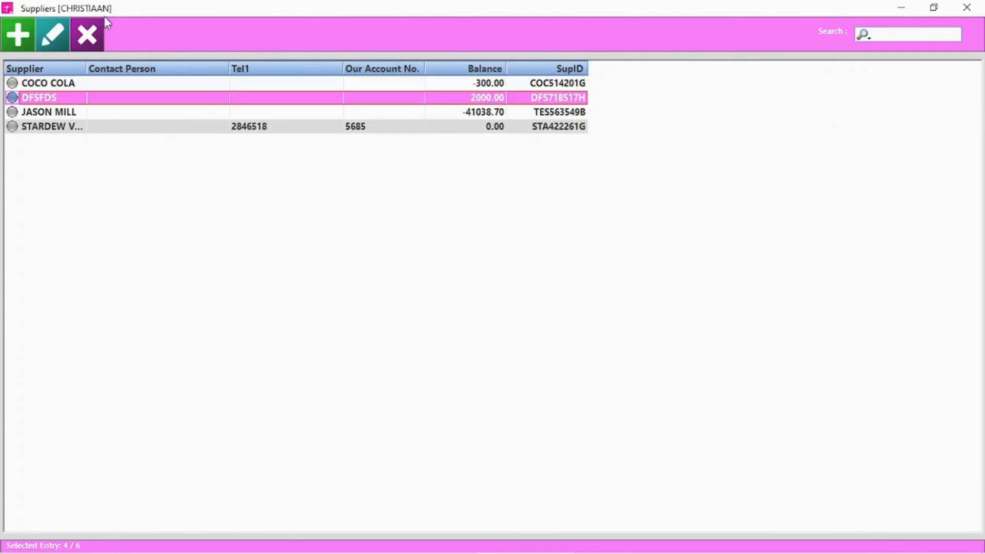
pyautogui.click(87, 35)
pyautogui.click(484, 333)
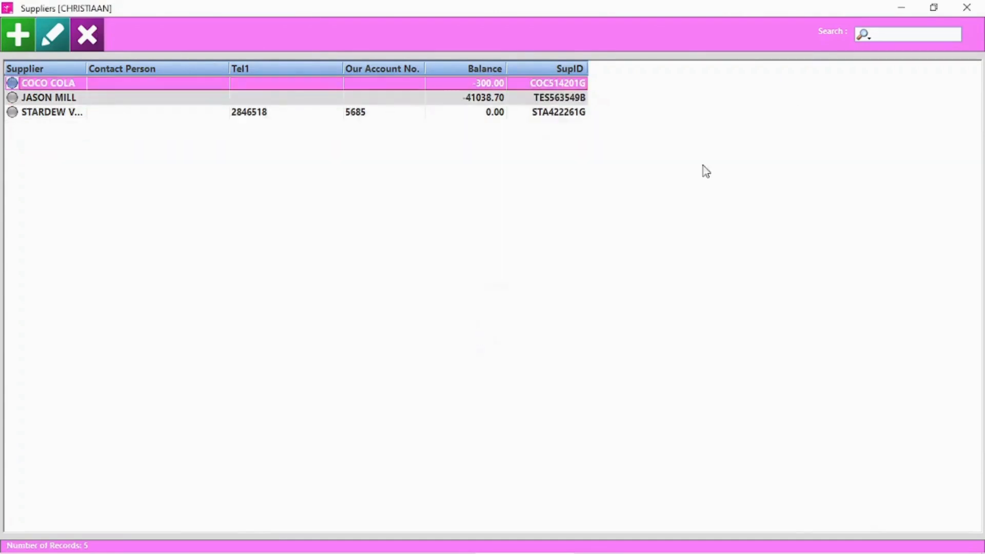
pyautogui.click(967, 7)
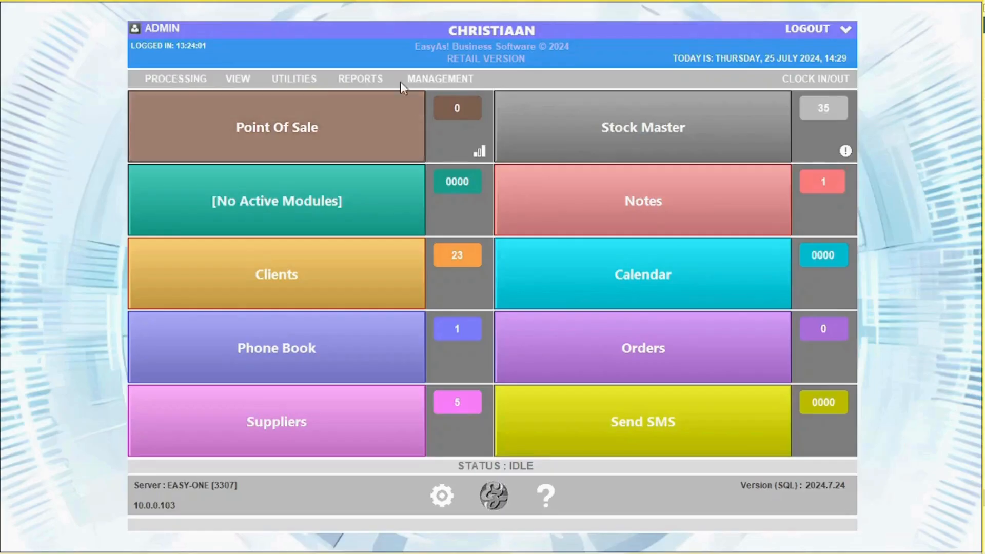
# Start loading a COCO COLA supplier invoice with its invoice number and a 1000.00 total excluding VAT.
pyautogui.click(184, 84)
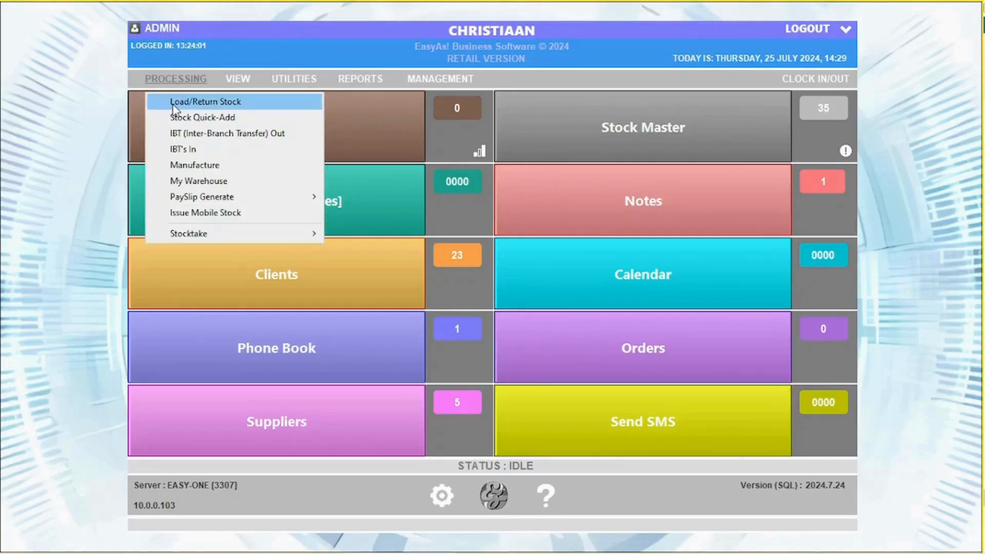
pyautogui.click(185, 99)
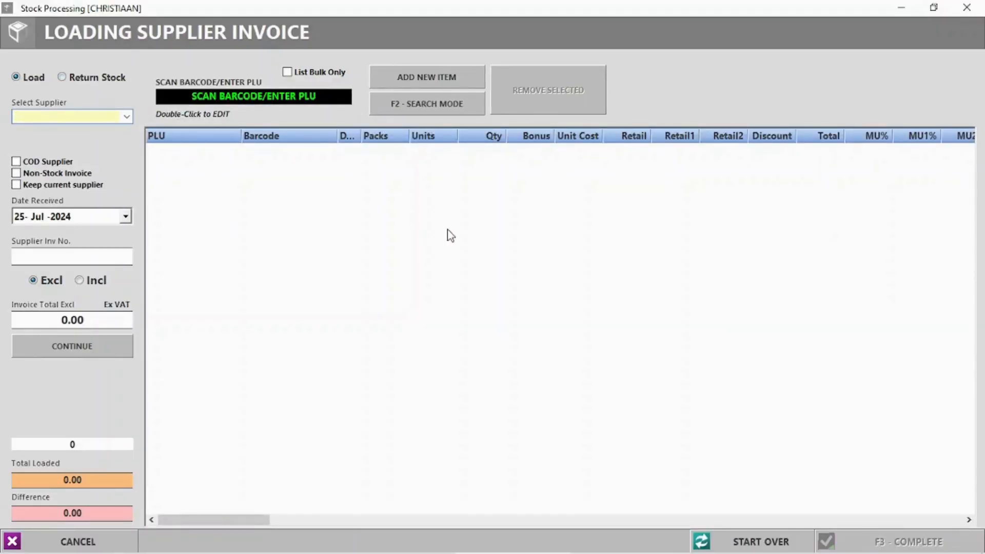
pyautogui.click(131, 118)
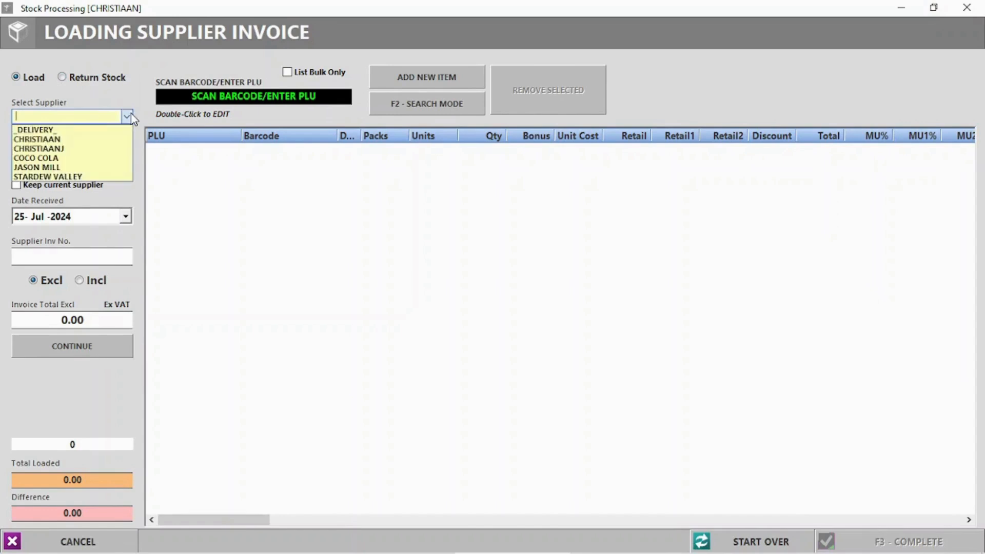
pyautogui.click(46, 158)
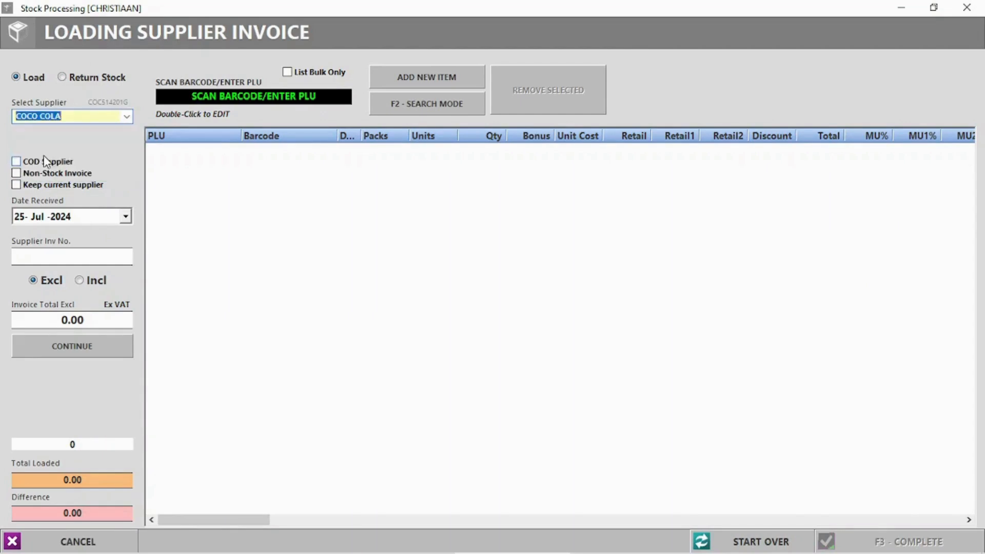
pyautogui.click(16, 161)
pyautogui.click(19, 188)
pyautogui.click(17, 186)
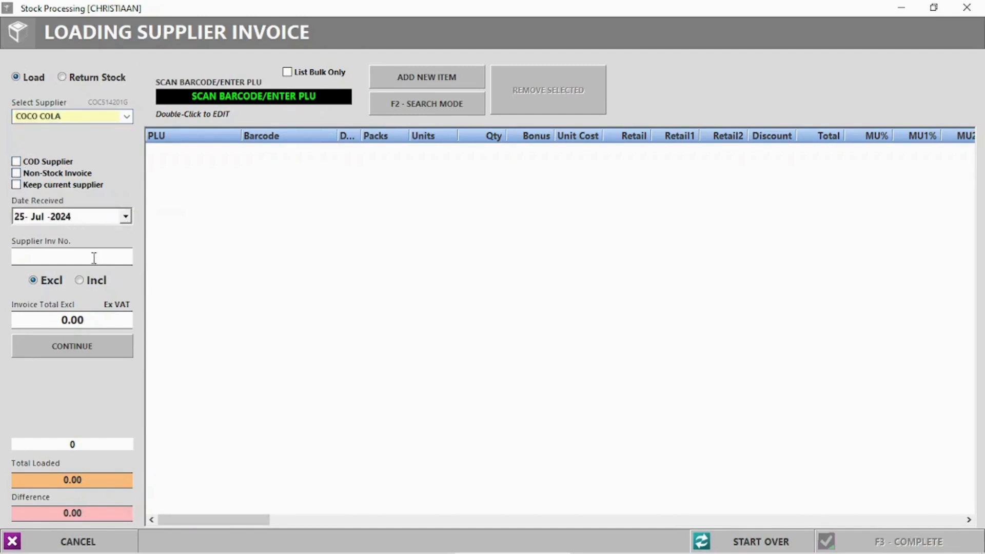
pyautogui.write('6695855')
pyautogui.click(65, 319)
pyautogui.write('100')
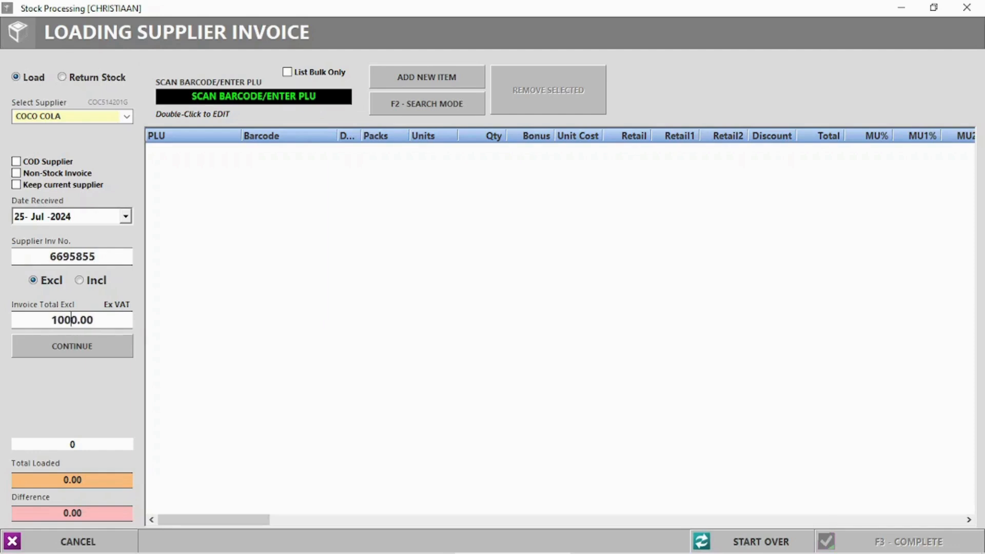
pyautogui.click(73, 354)
# Switch to product name search and look up Coke products.
pyautogui.click(434, 109)
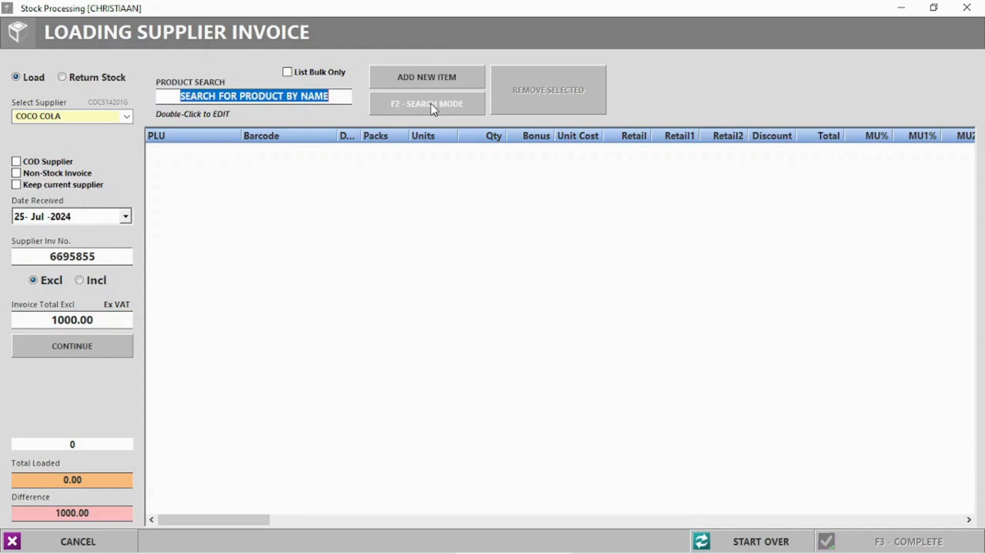
pyautogui.click(398, 106)
pyautogui.click(398, 106)
pyautogui.write('Coke')
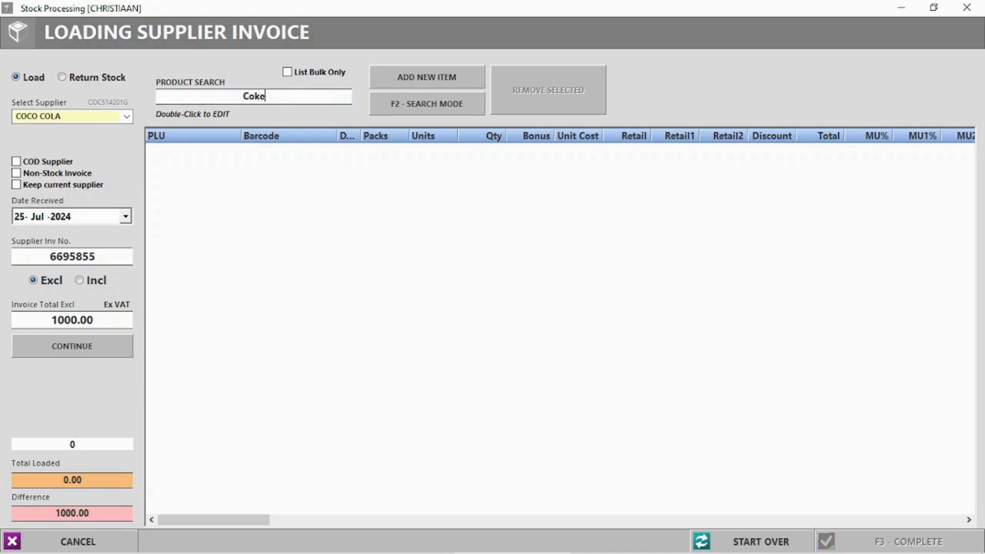
pyautogui.press('Return')
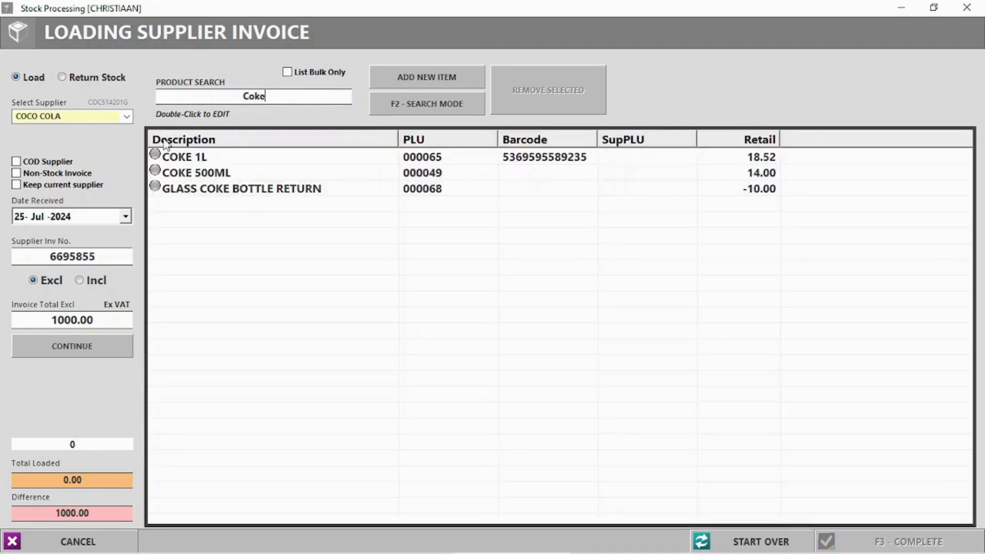
# Add 20 units of COKE 1L to the invoice with COCO COLA as preferred supplier.
pyautogui.doubleClick(191, 161)
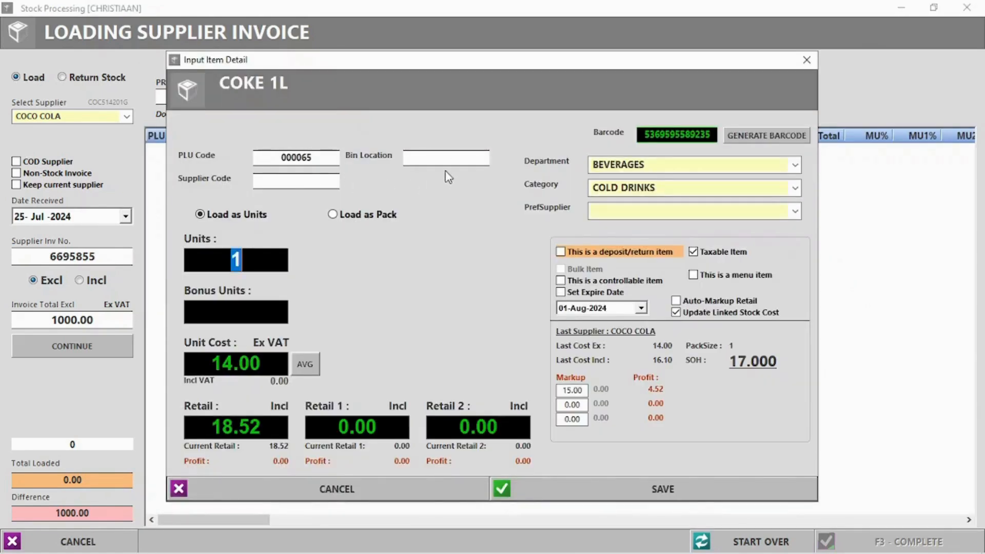
pyautogui.write('20')
pyautogui.click(795, 211)
pyautogui.click(650, 252)
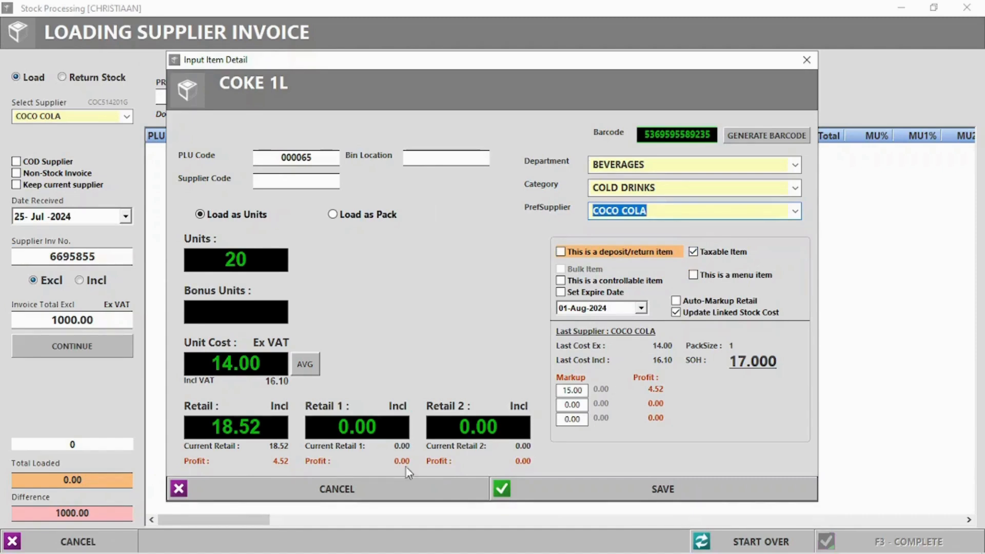
pyautogui.click(684, 489)
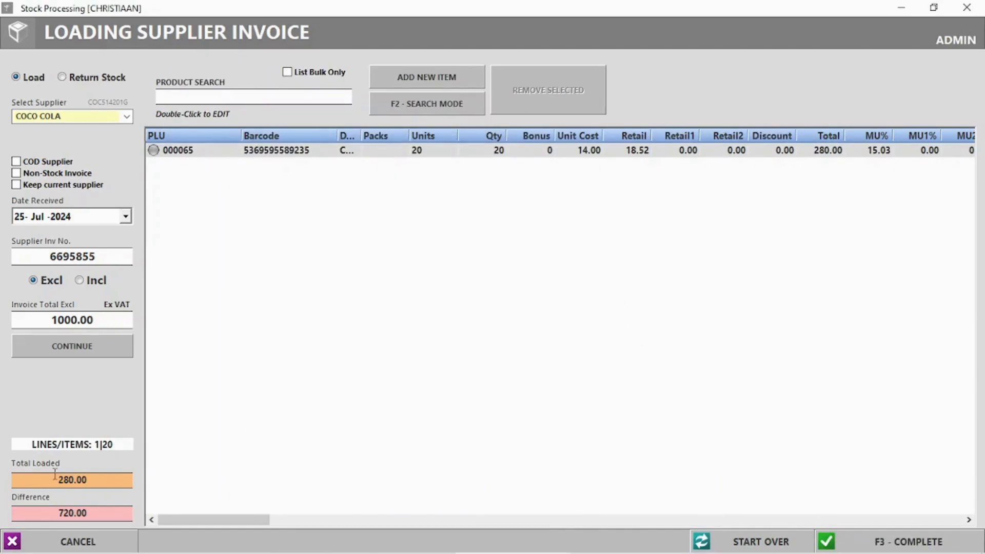
# Complete the invoice despite the totals mismatch, skipping barcode labels and the packing slip.
pyautogui.moveTo(66, 476); pyautogui.dragTo(107, 476)
pyautogui.moveTo(53, 511); pyautogui.dragTo(81, 513)
pyautogui.click(590, 382)
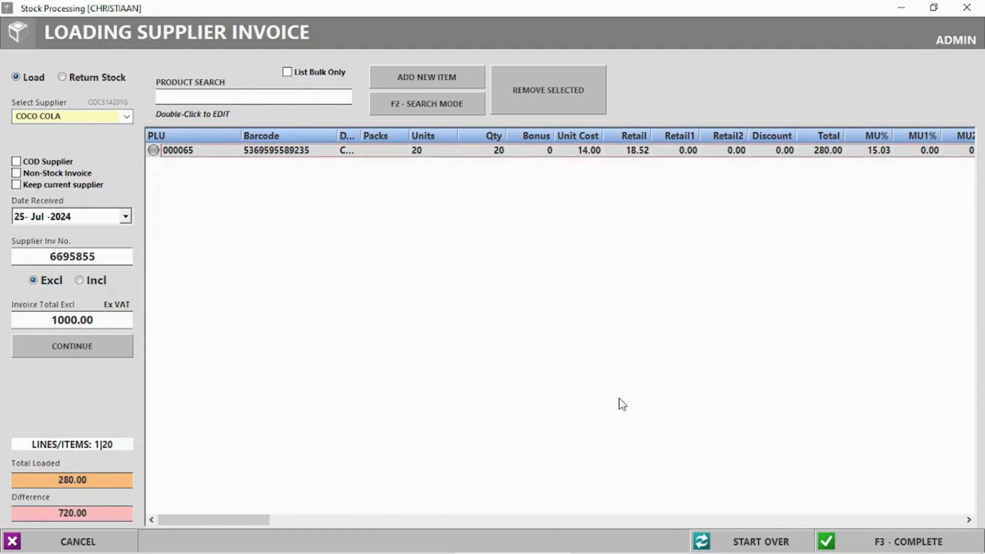
pyautogui.click(892, 542)
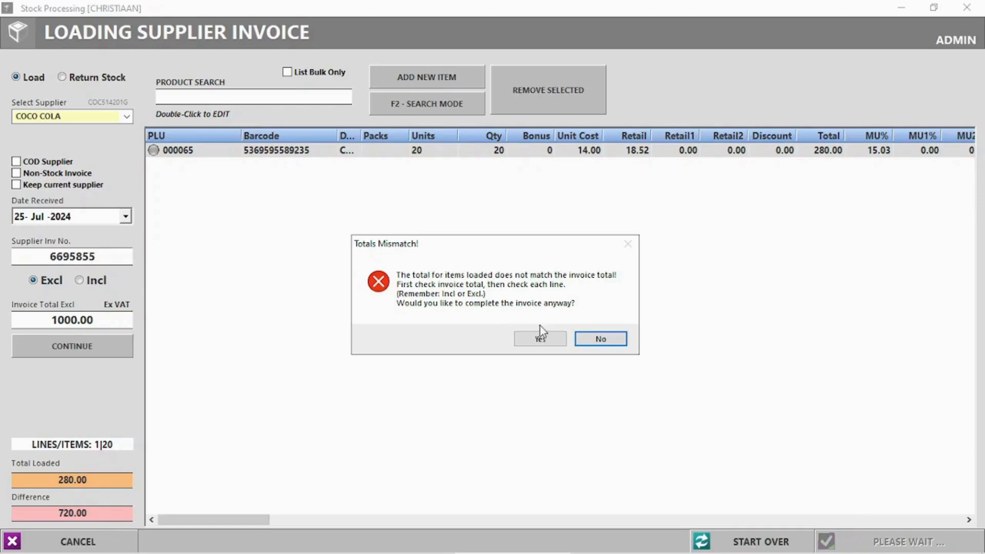
pyautogui.click(531, 336)
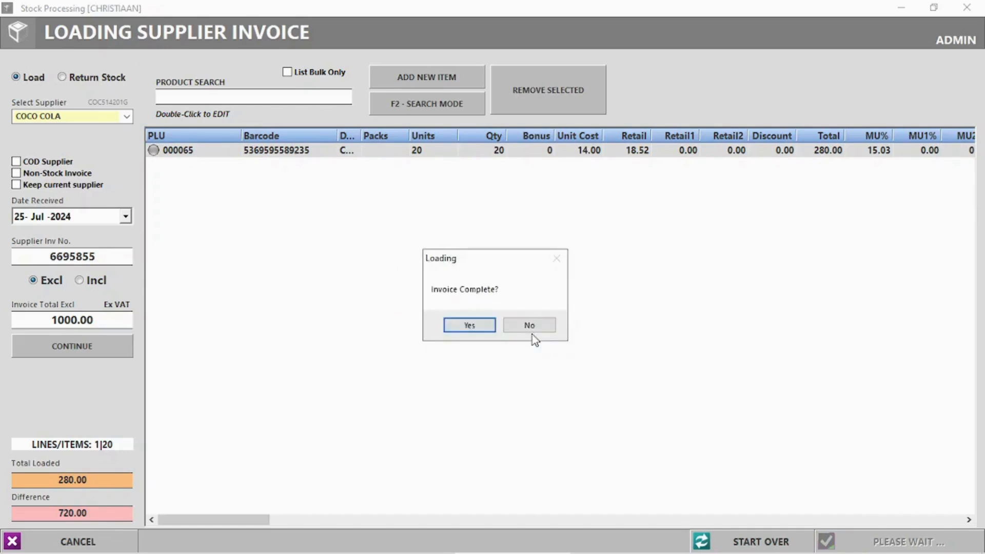
pyautogui.click(485, 325)
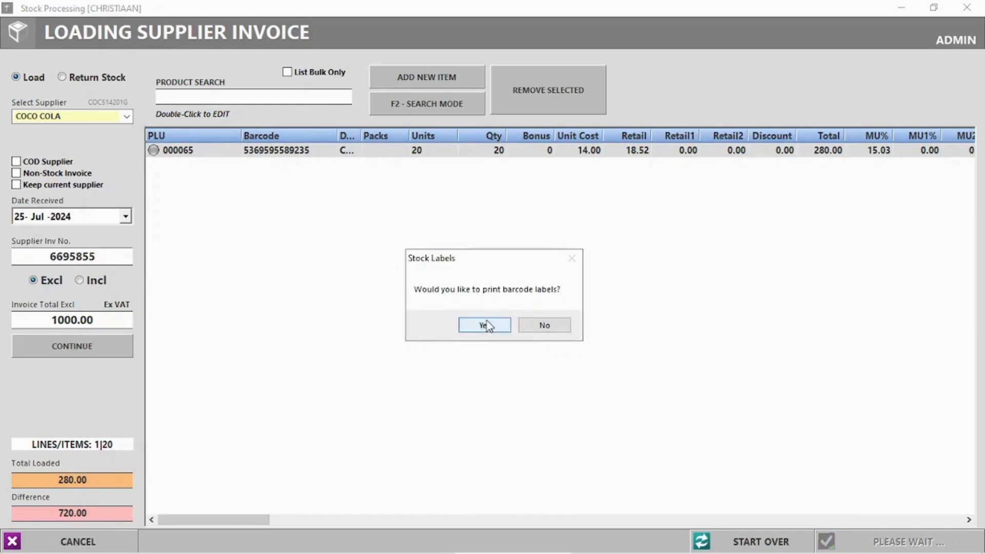
pyautogui.click(560, 330)
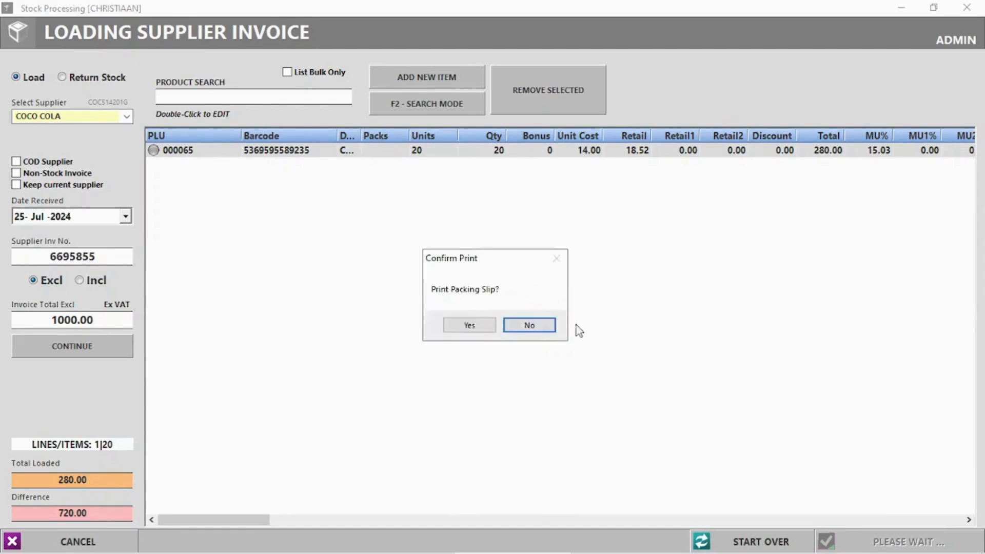
pyautogui.click(541, 322)
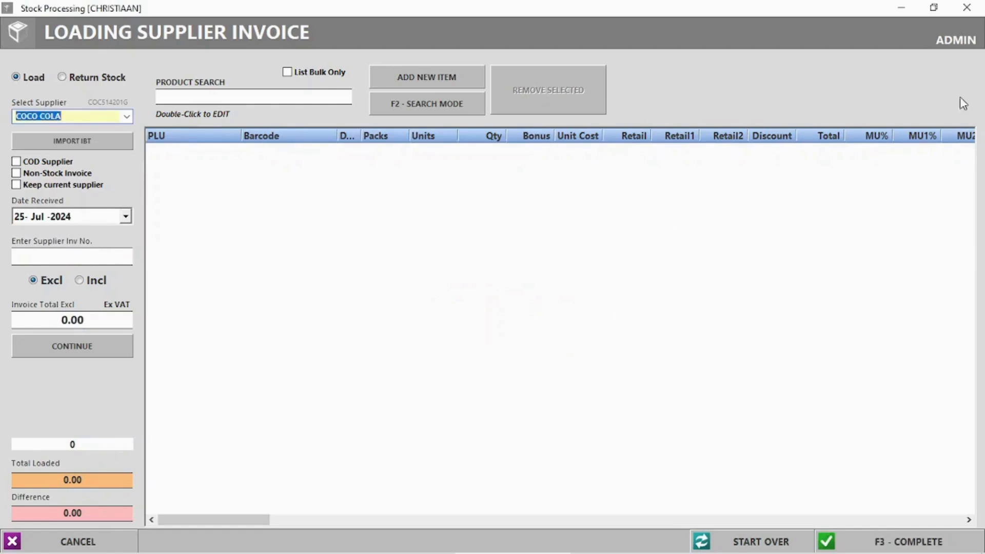
# Start a Type I payslip for the staff member dated 25 July 2024, entering their employee number.
pyautogui.click(967, 7)
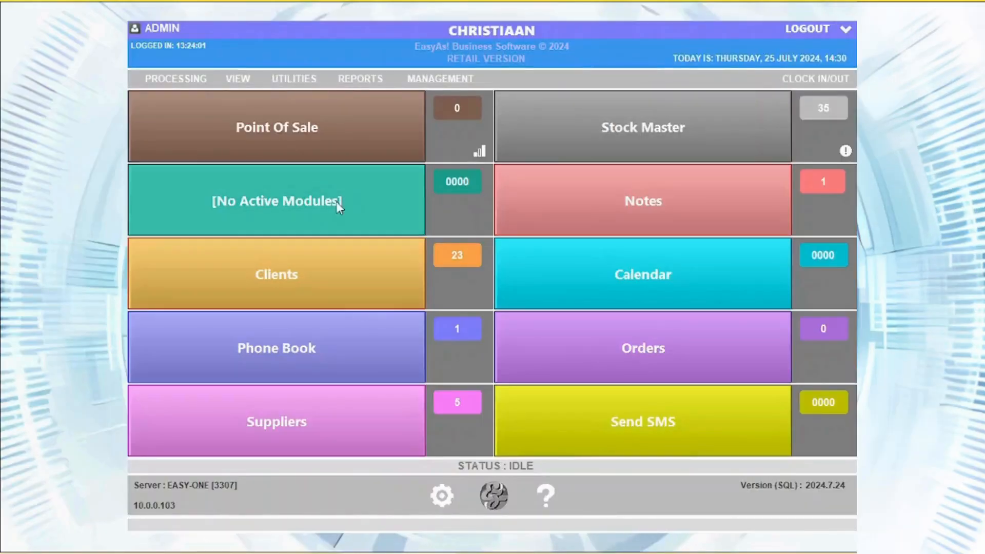
pyautogui.click(195, 80)
pyautogui.moveTo(220, 197)
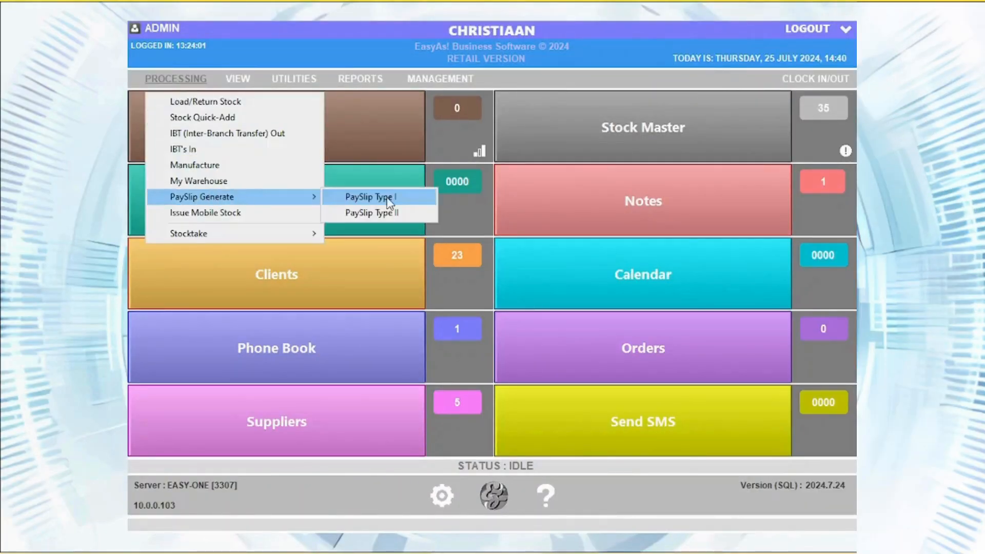
pyautogui.click(389, 200)
pyautogui.click(640, 123)
pyautogui.click(618, 139)
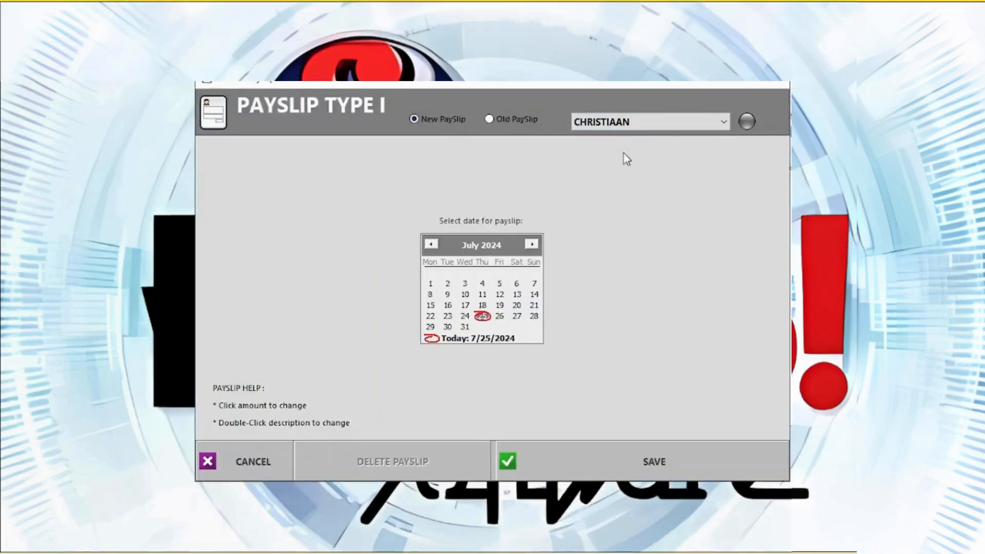
pyautogui.click(483, 316)
pyautogui.write('3321')
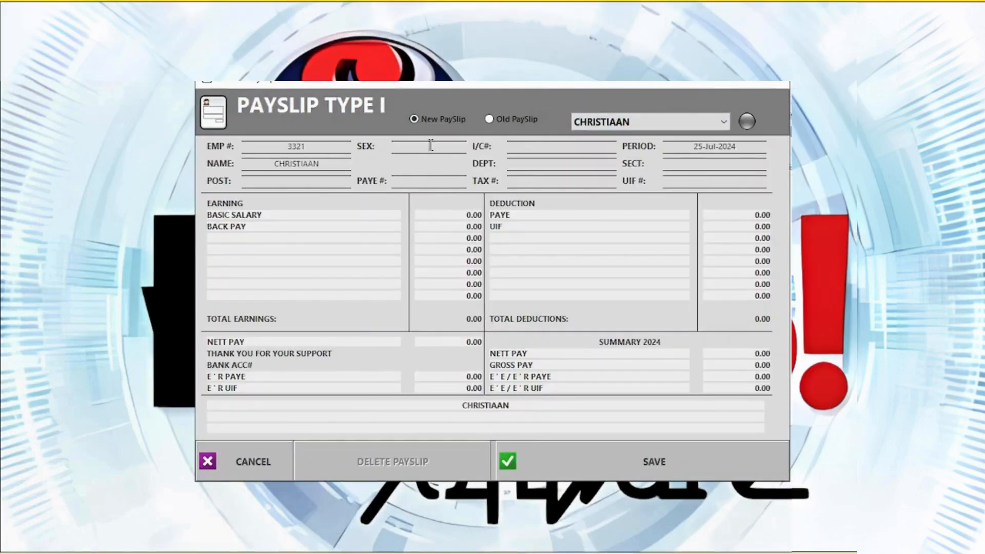
# Enter a 10000 basic salary and add AA and Cellphone earning lines.
pyautogui.click(472, 215)
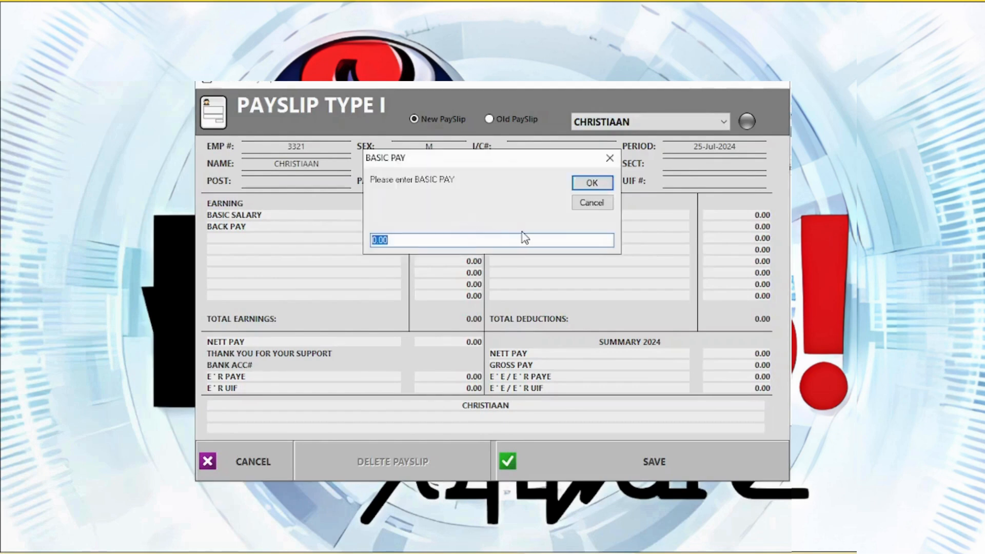
pyautogui.write('10')
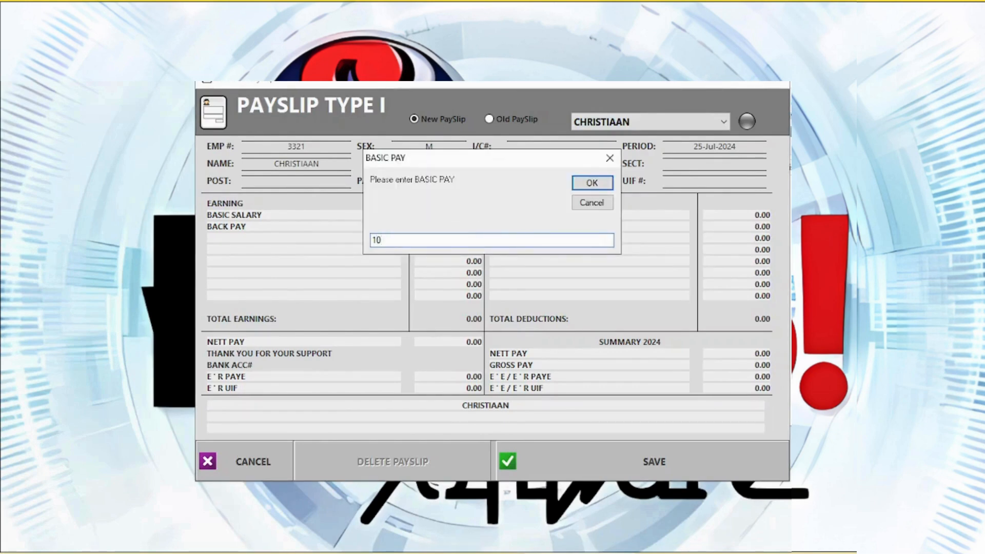
pyautogui.write('000')
pyautogui.press('Return')
pyautogui.click(250, 243)
pyautogui.write('AA')
pyautogui.click(577, 188)
pyautogui.click(259, 250)
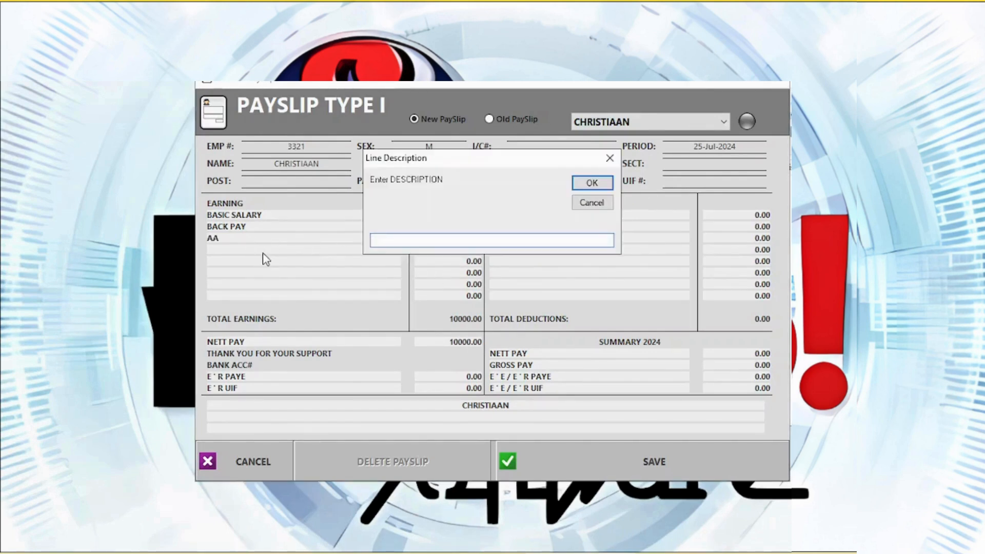
pyautogui.write('Cellphone')
pyautogui.press('Return')
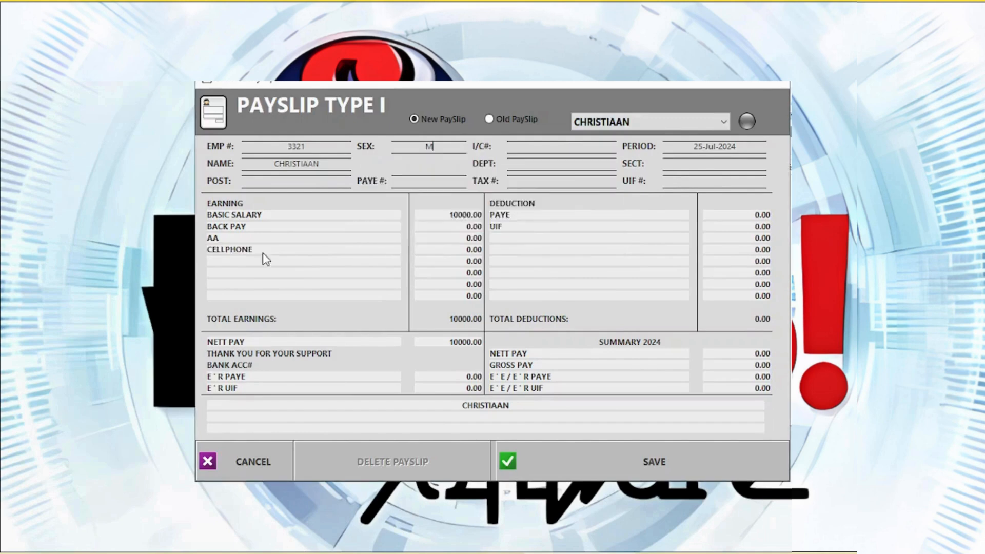
# Add an Insurance deduction, set PAYE to 3000 and save the payslip.
pyautogui.click(506, 241)
pyautogui.write('Insur')
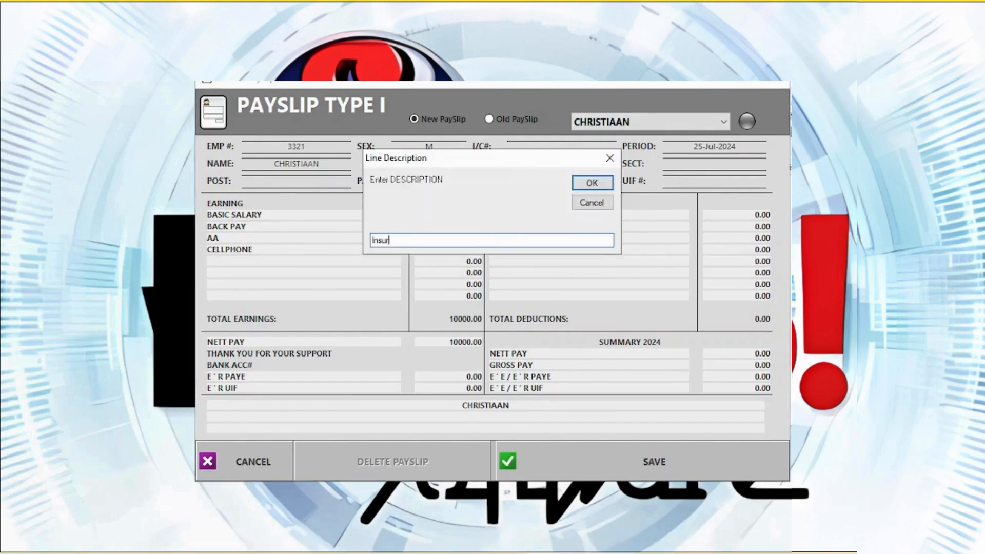
pyautogui.write('ance')
pyautogui.press('Return')
pyautogui.click(768, 217)
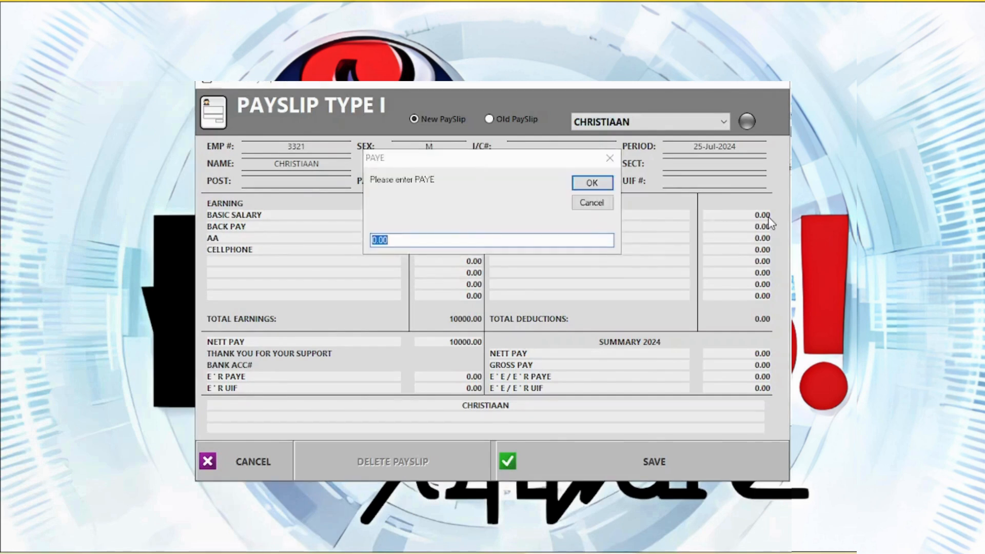
pyautogui.write('1000')
pyautogui.press('Return')
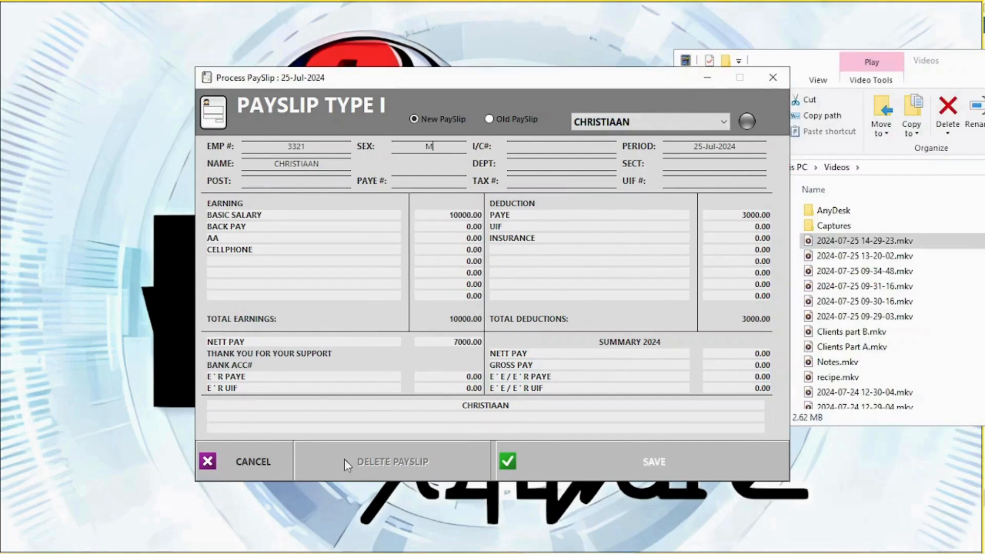
pyautogui.click(604, 459)
pyautogui.click(176, 78)
# Start a full stocktake and count BOEREWORS 500G by its PLU at 12.
pyautogui.moveTo(211, 233)
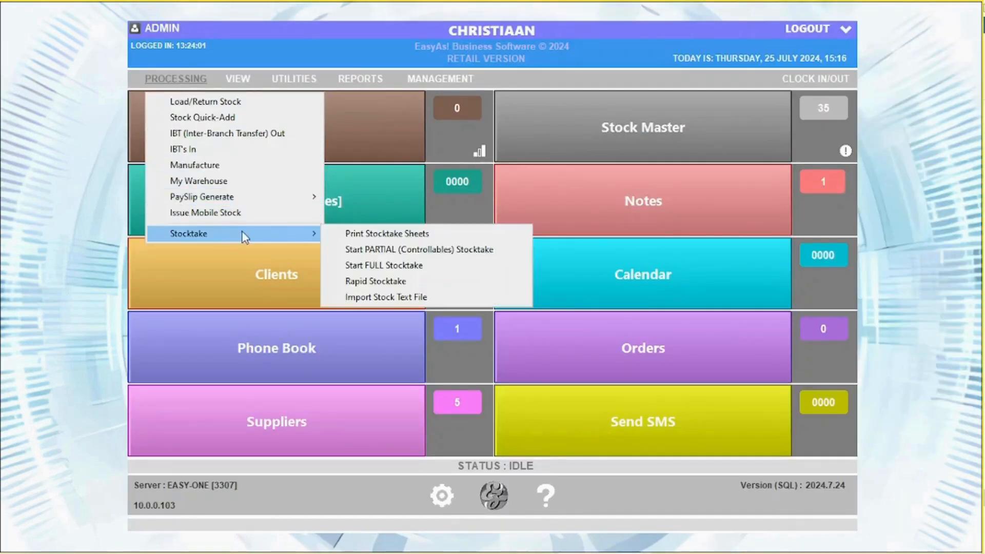
pyautogui.click(395, 269)
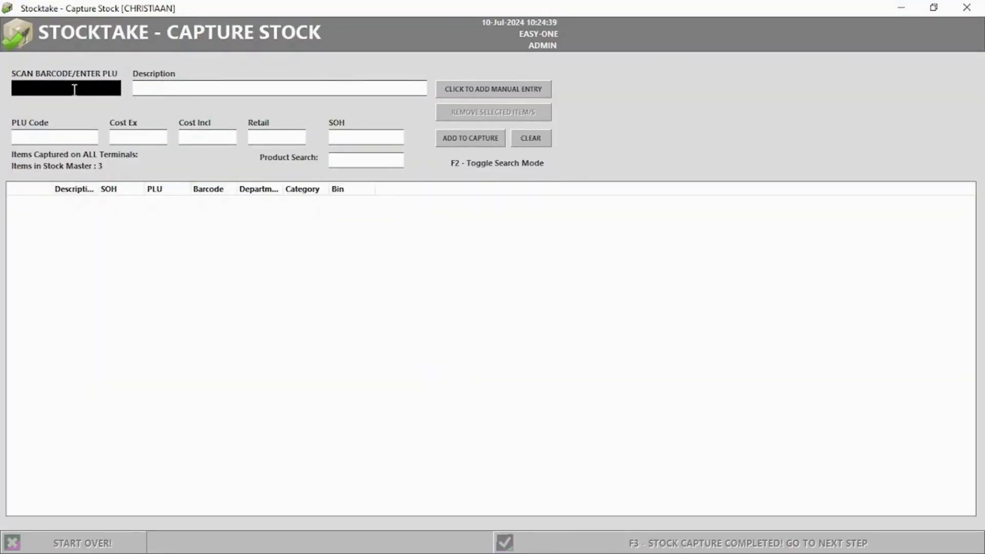
pyautogui.write('000023')
pyautogui.press('Return')
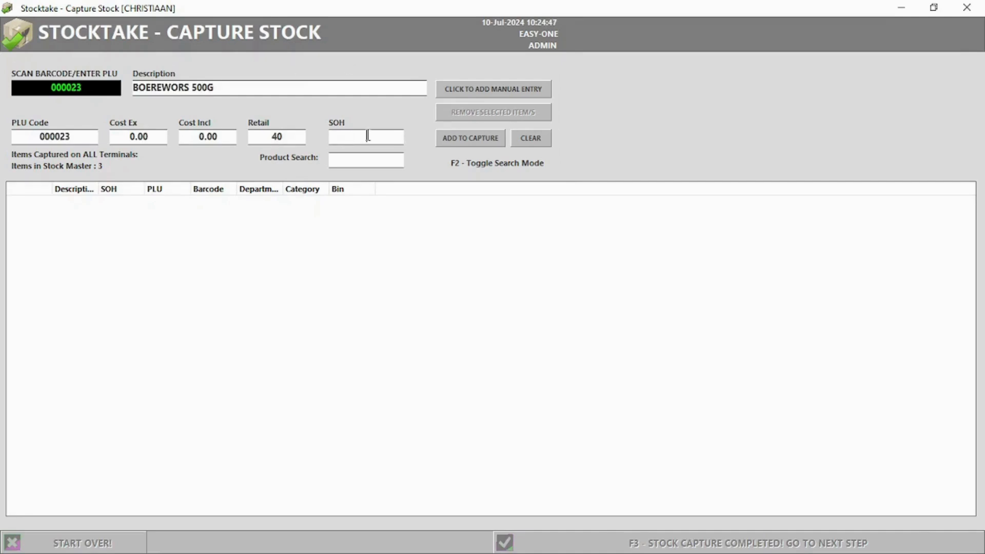
pyautogui.click(448, 143)
# Search 'bra', count BRAAI PACKS 500G at 8, and finish capturing stock.
pyautogui.press('F2')
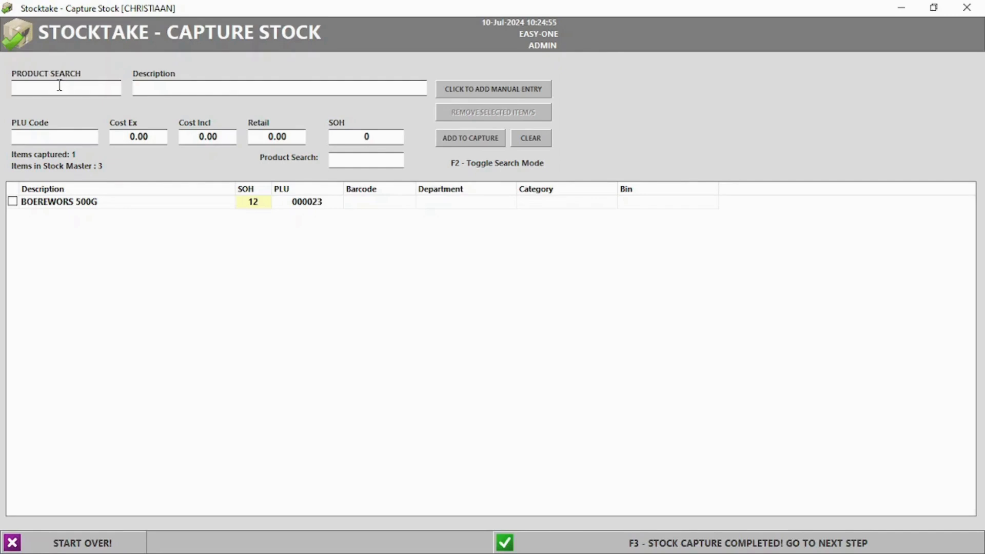
pyautogui.write('braa')
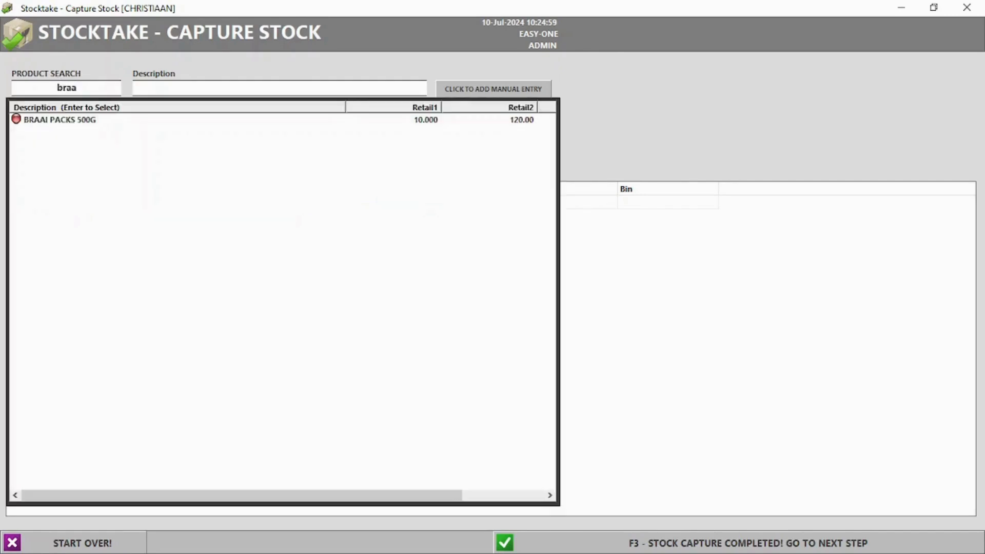
pyautogui.doubleClick(69, 123)
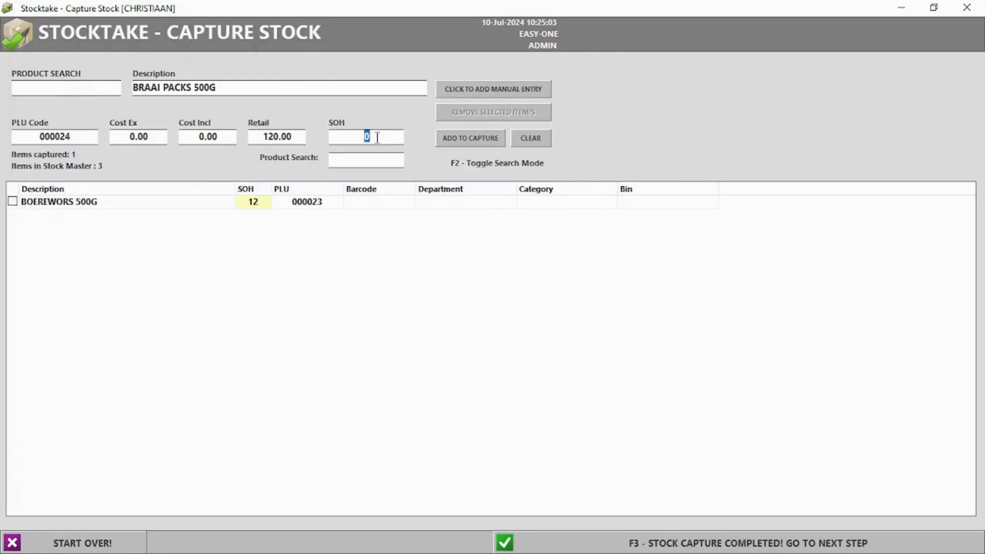
pyautogui.write('8')
pyautogui.click(487, 143)
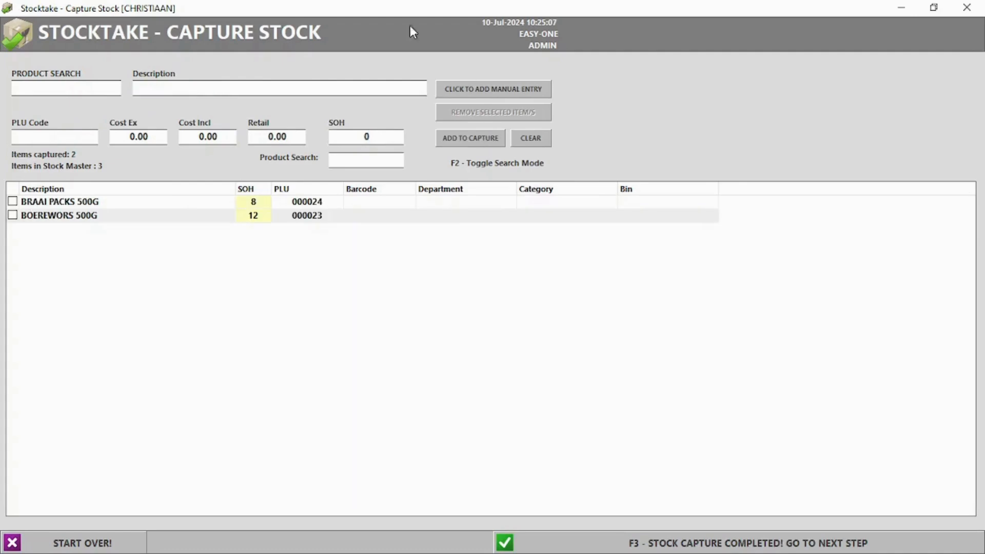
pyautogui.click(703, 547)
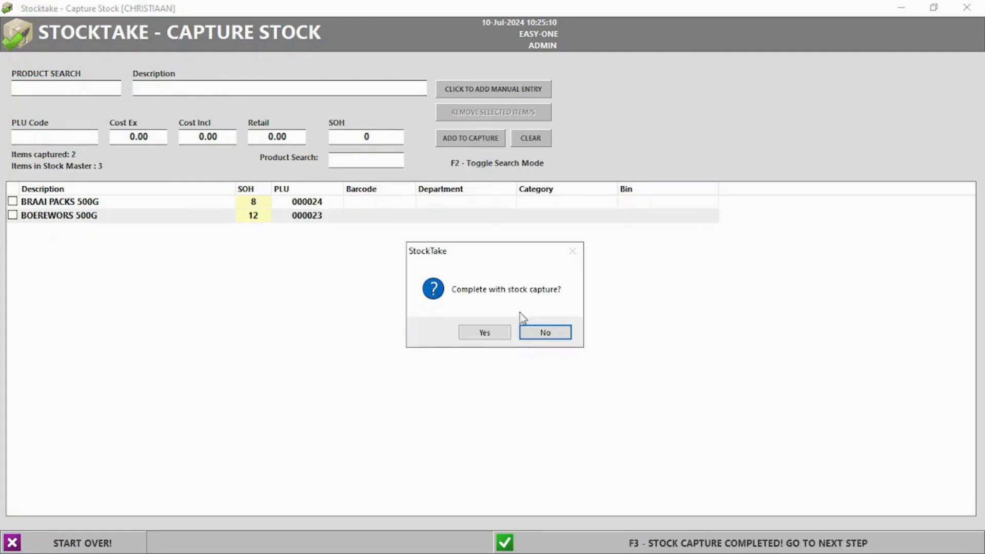
# Confirm the capture, add uncaptured items such as PORK PER KG, and review the variance report.
pyautogui.click(484, 333)
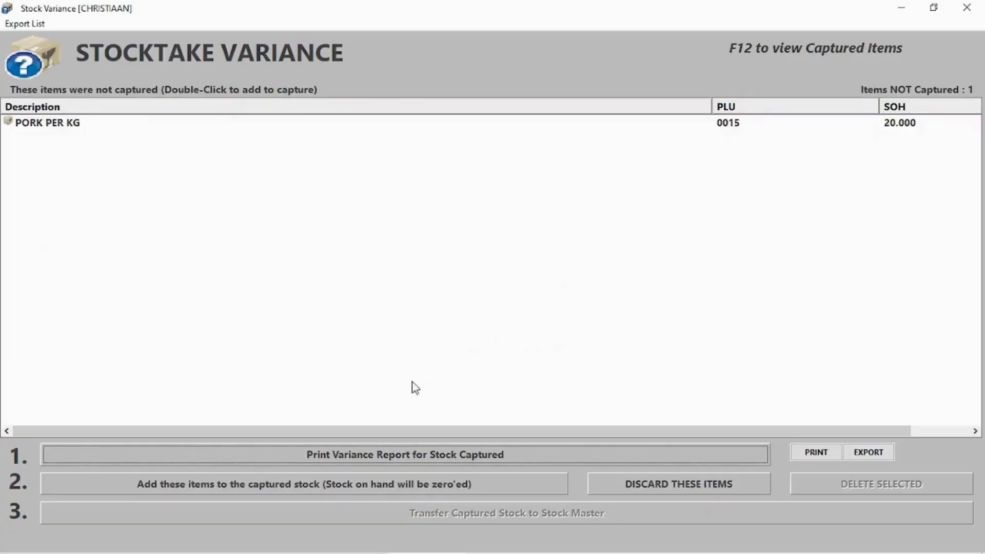
pyautogui.click(261, 487)
pyautogui.click(569, 334)
pyautogui.click(565, 339)
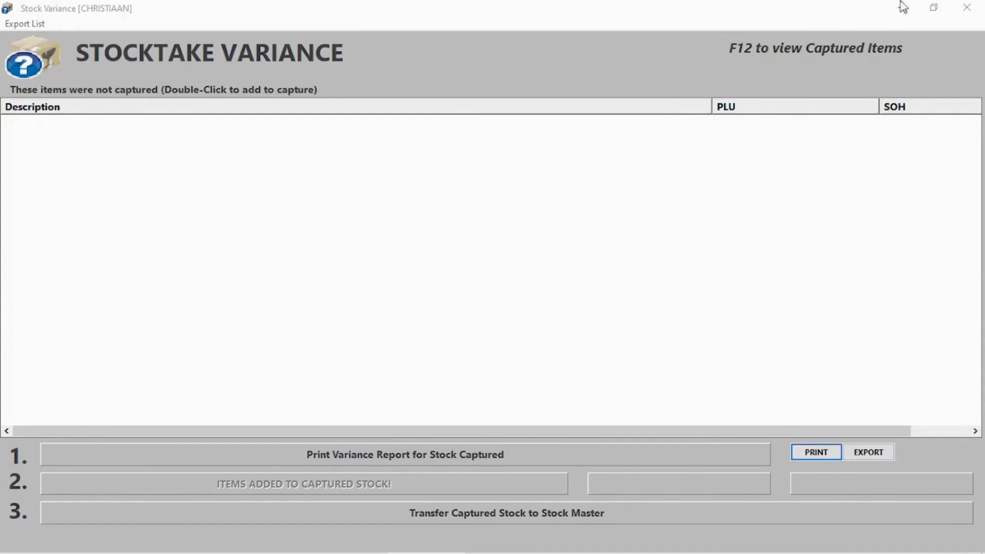
pyautogui.click(399, 456)
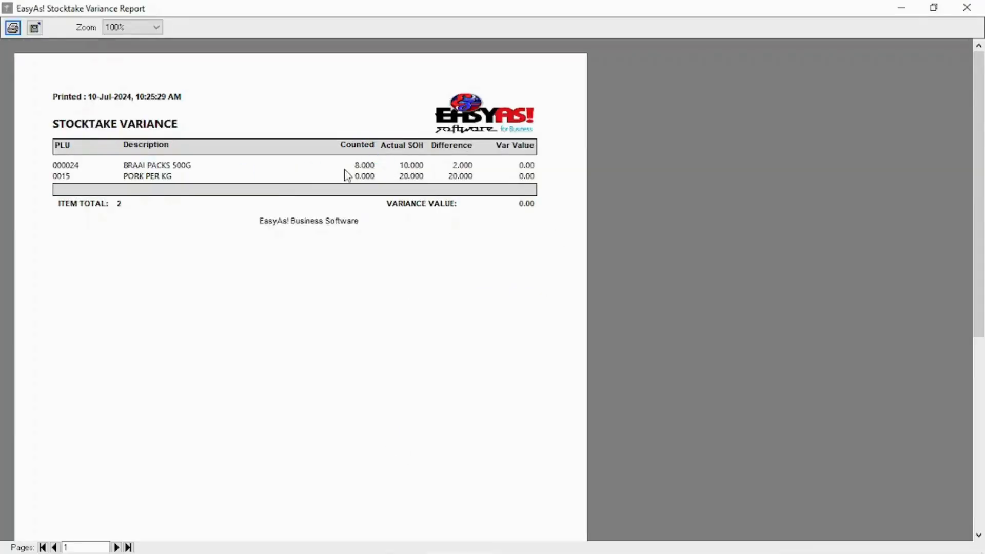
pyautogui.click(966, 7)
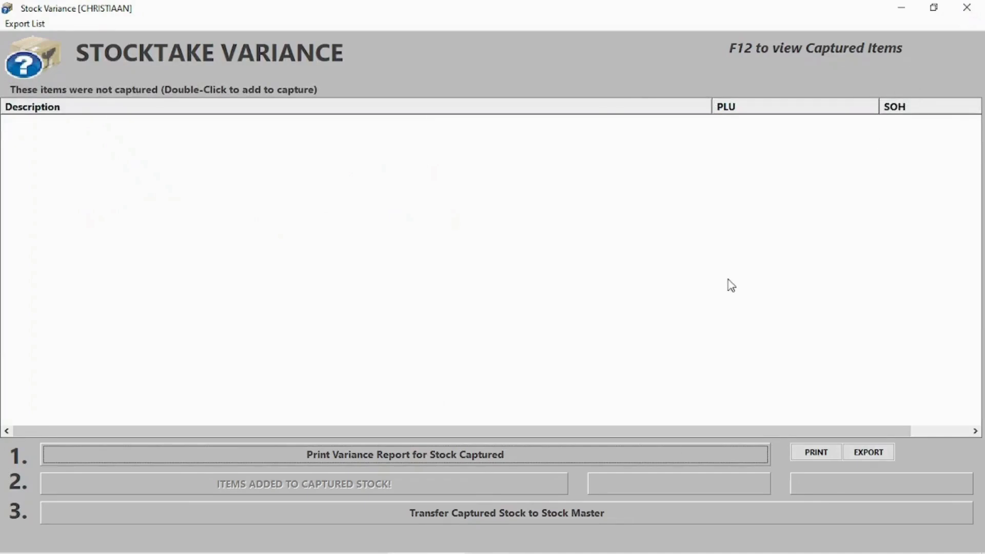
pyautogui.click(967, 7)
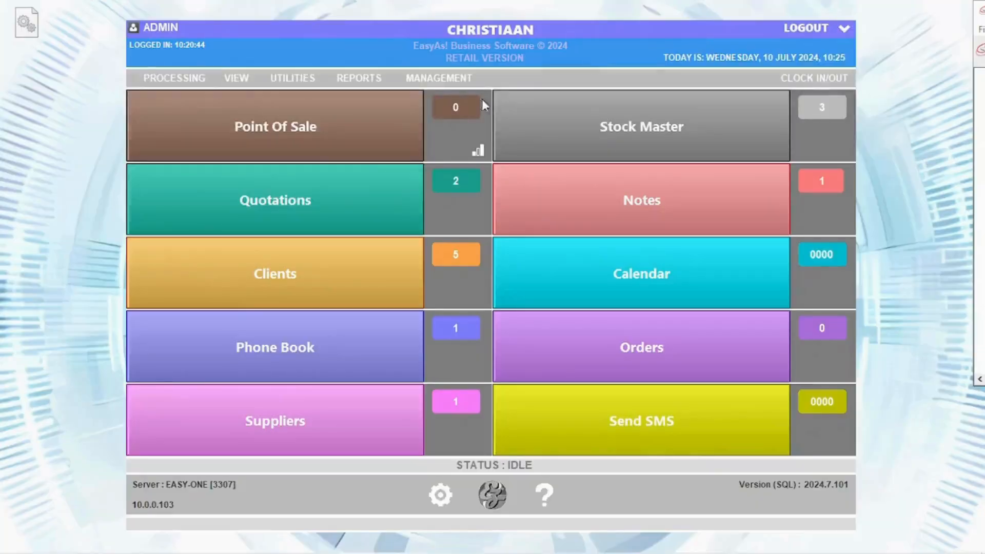
# Reopen stock capture, set PORK PER KG's count to 20, and complete the capture.
pyautogui.click(174, 78)
pyautogui.moveTo(208, 232)
pyautogui.click(343, 248)
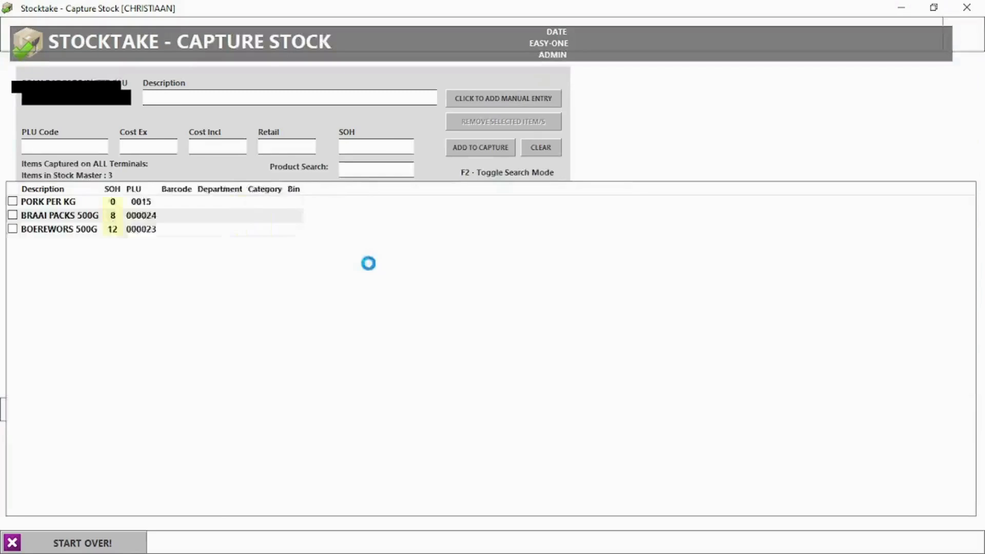
pyautogui.click(257, 203)
pyautogui.click(258, 201)
pyautogui.click(419, 425)
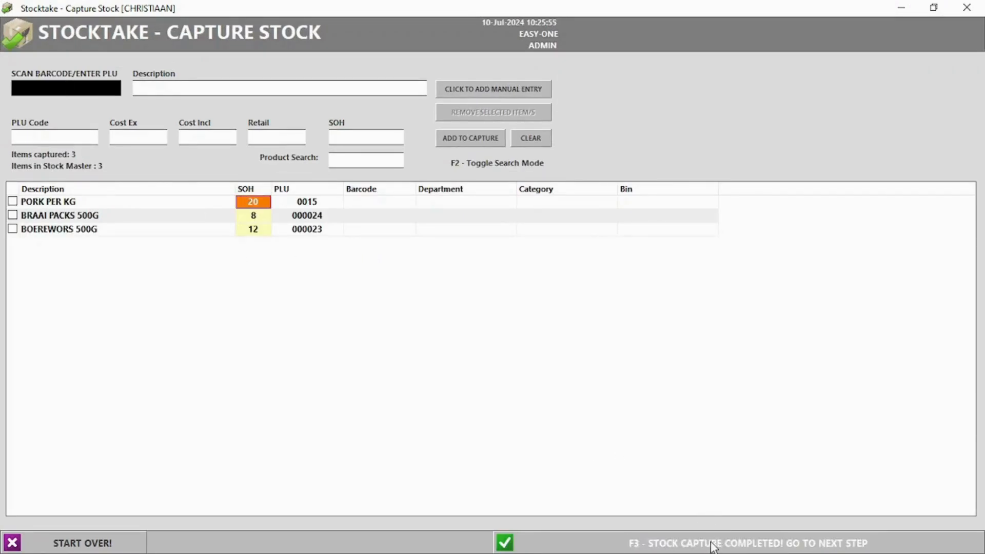
pyautogui.click(695, 544)
pyautogui.click(482, 334)
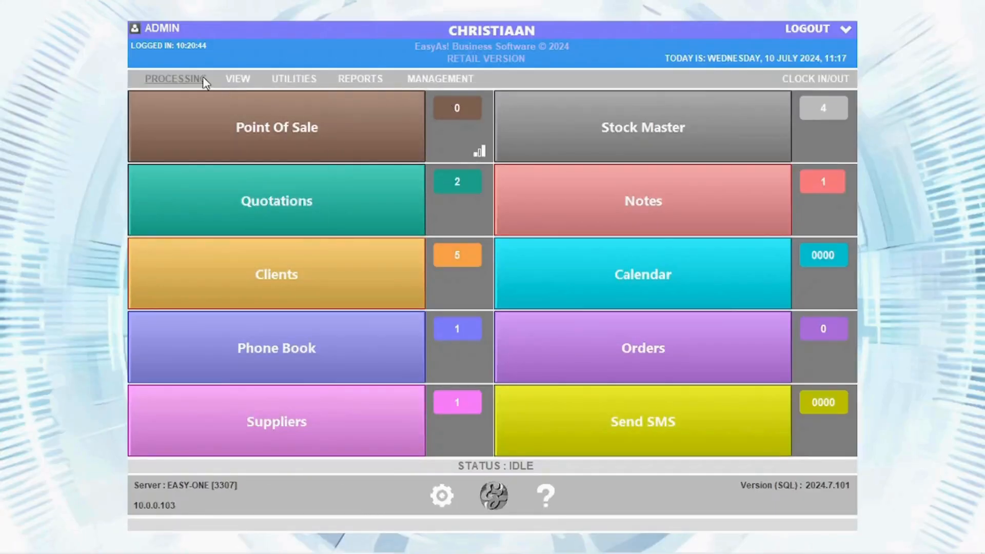
# In the controllables count, show bulk items, count PORK PER KG [BULK] at 20, and complete.
pyautogui.click(206, 79)
pyautogui.moveTo(288, 233)
pyautogui.click(369, 247)
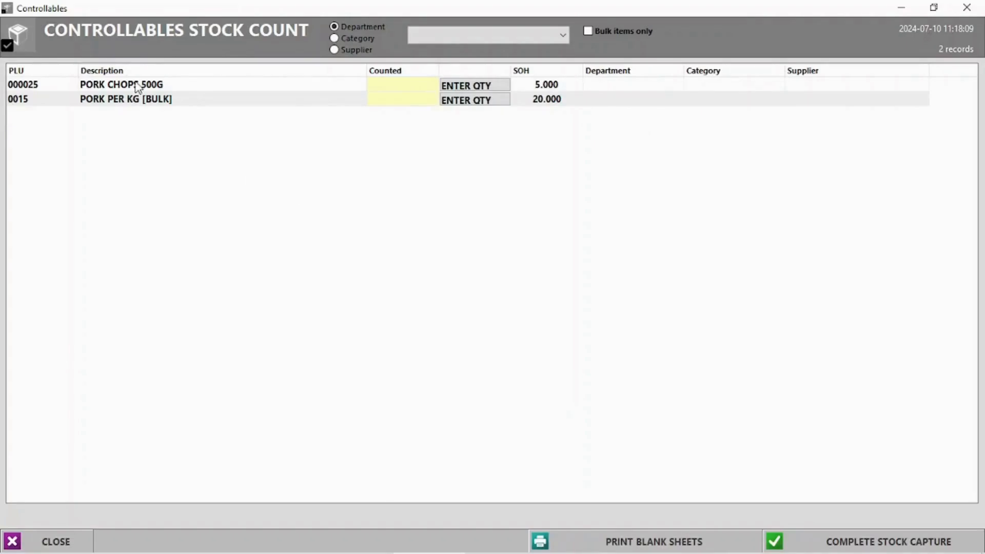
pyautogui.click(588, 32)
pyautogui.click(466, 88)
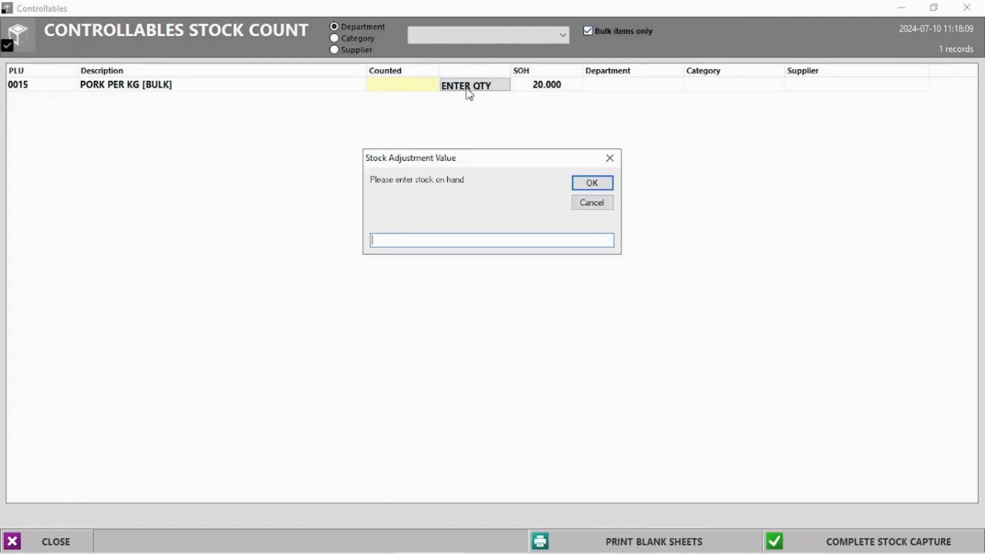
pyautogui.write('20')
pyautogui.click(600, 183)
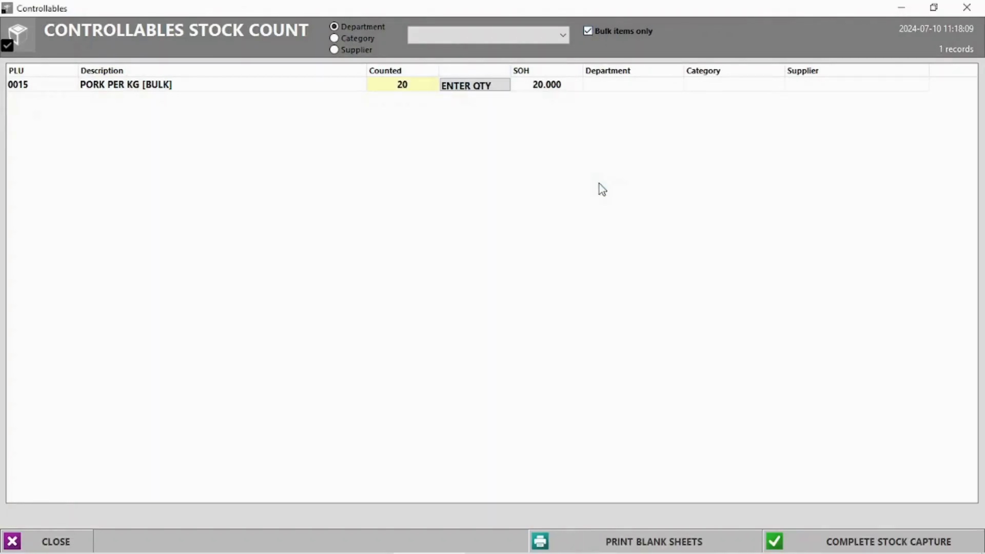
pyautogui.click(867, 543)
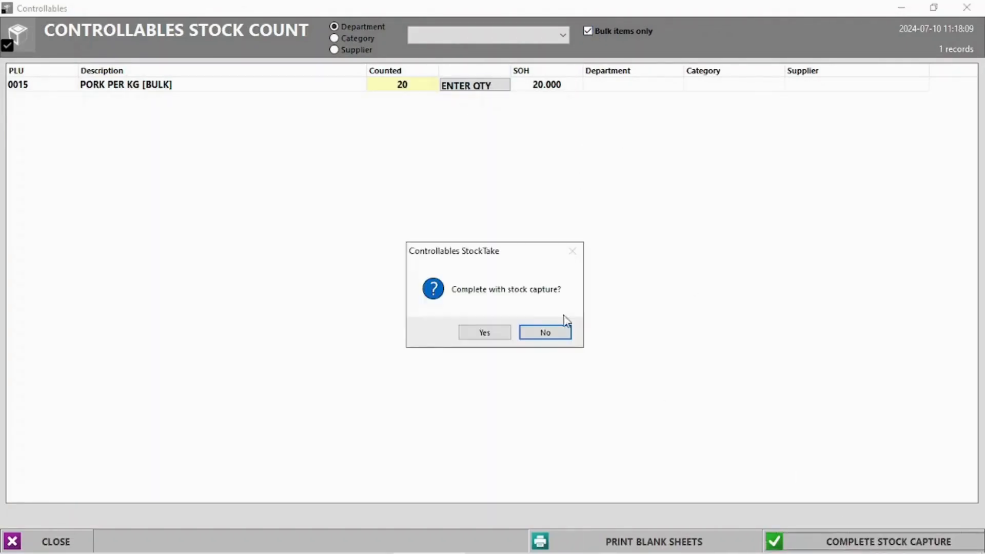
pyautogui.click(484, 332)
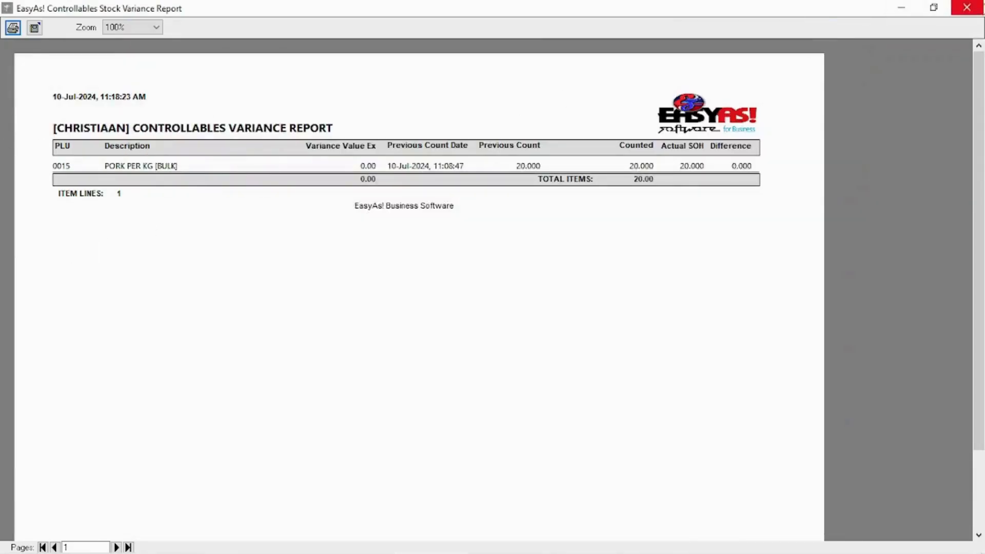
pyautogui.click(966, 7)
# Count PORK CHOPS 500G at 5 in the controllables count and complete the capture.
pyautogui.click(157, 77)
pyautogui.moveTo(208, 227)
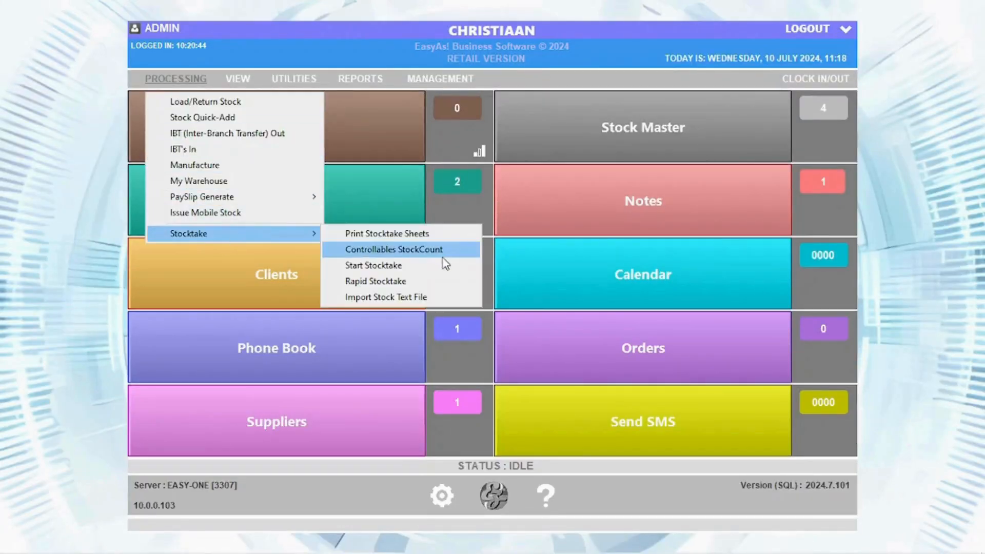
pyautogui.click(445, 252)
pyautogui.click(463, 87)
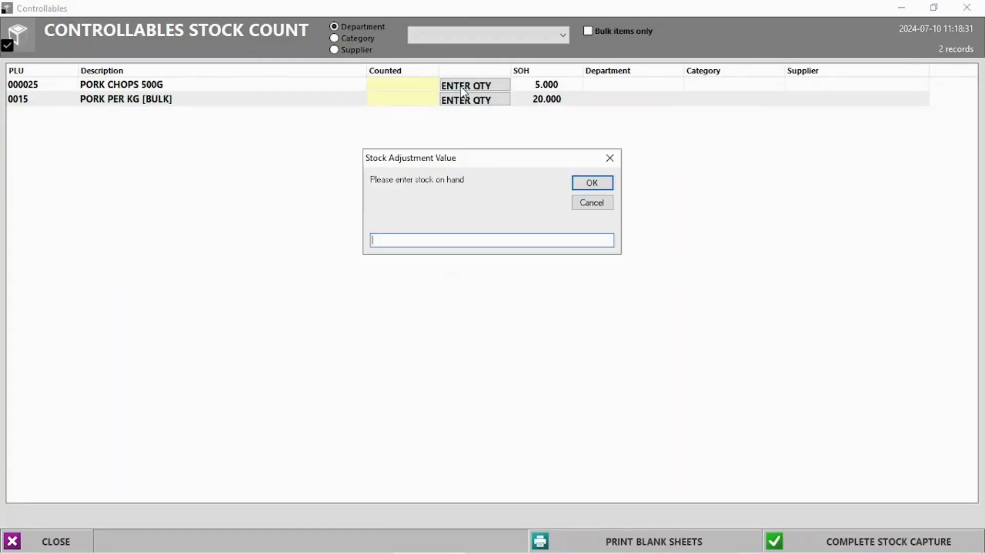
pyautogui.write('5')
pyautogui.press('Return')
pyautogui.click(872, 542)
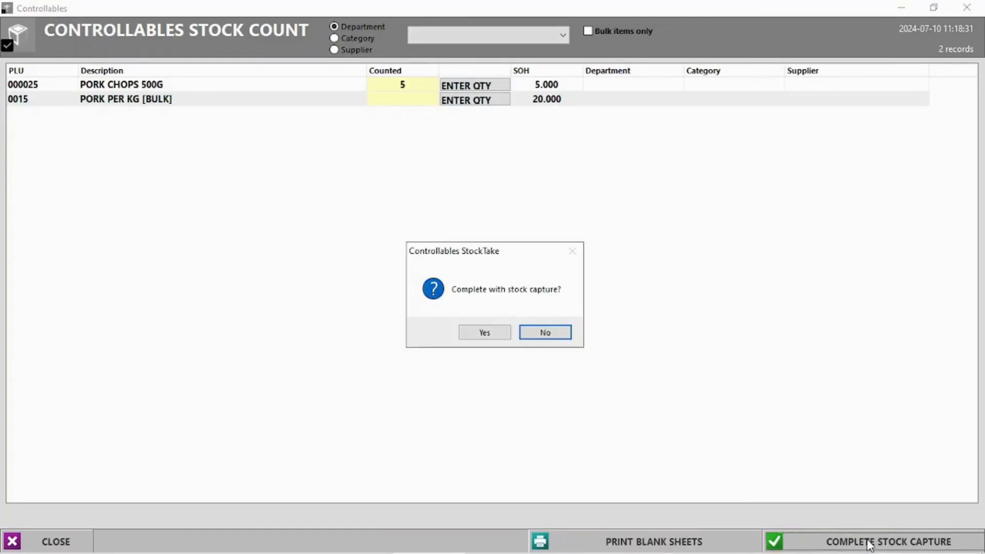
pyautogui.click(484, 334)
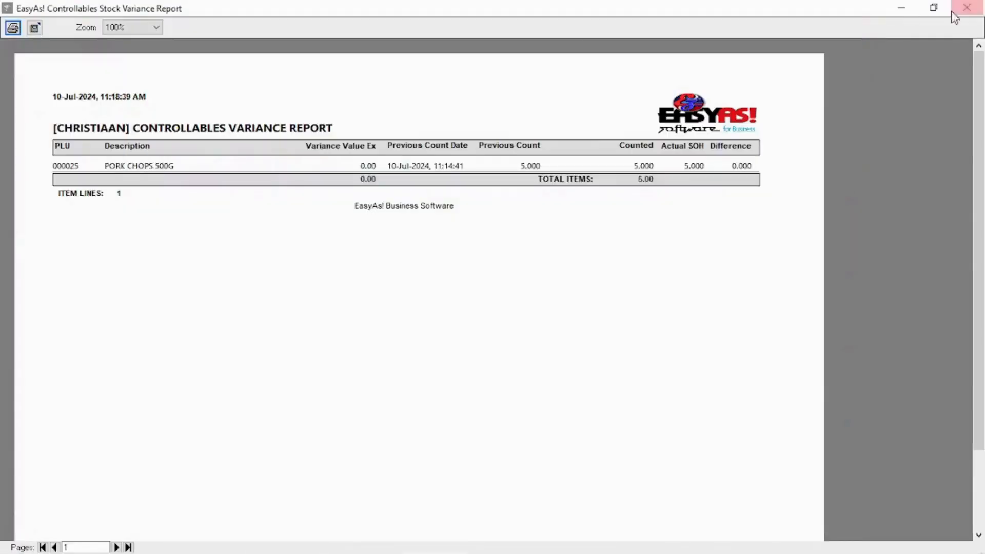
pyautogui.click(966, 7)
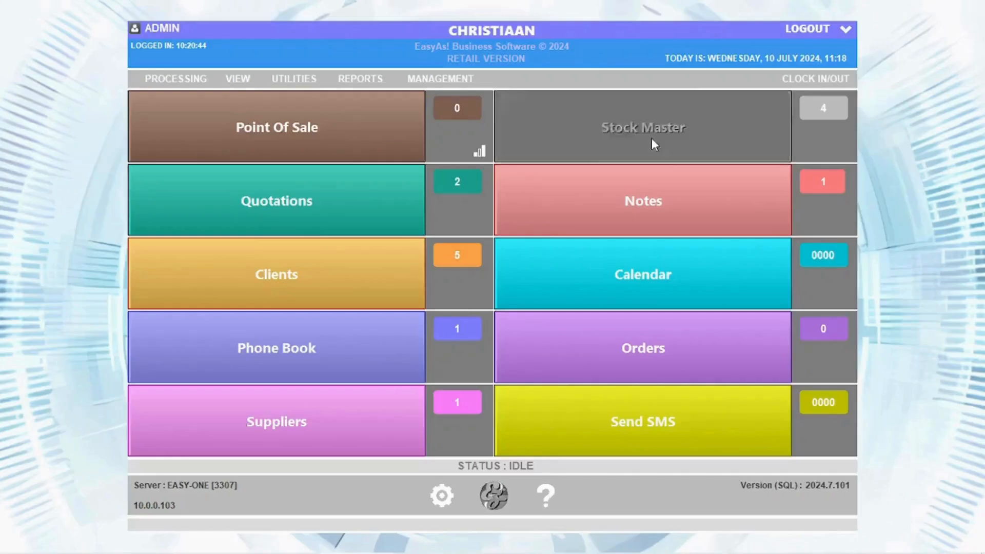
# Check PORK CHOPS 500G in the stock master list, then close it.
pyautogui.click(652, 138)
pyautogui.click(570, 128)
pyautogui.click(967, 8)
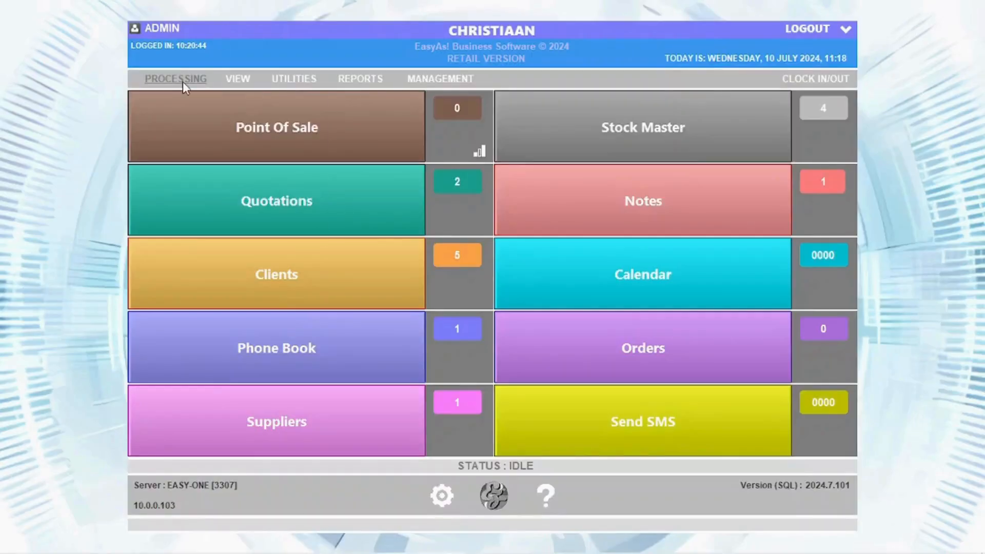
pyautogui.click(183, 82)
# Start a rapid stocktake, trying barcodes 0015 and 0016 and counting pork chops at 5.
pyautogui.moveTo(215, 229)
pyautogui.click(330, 282)
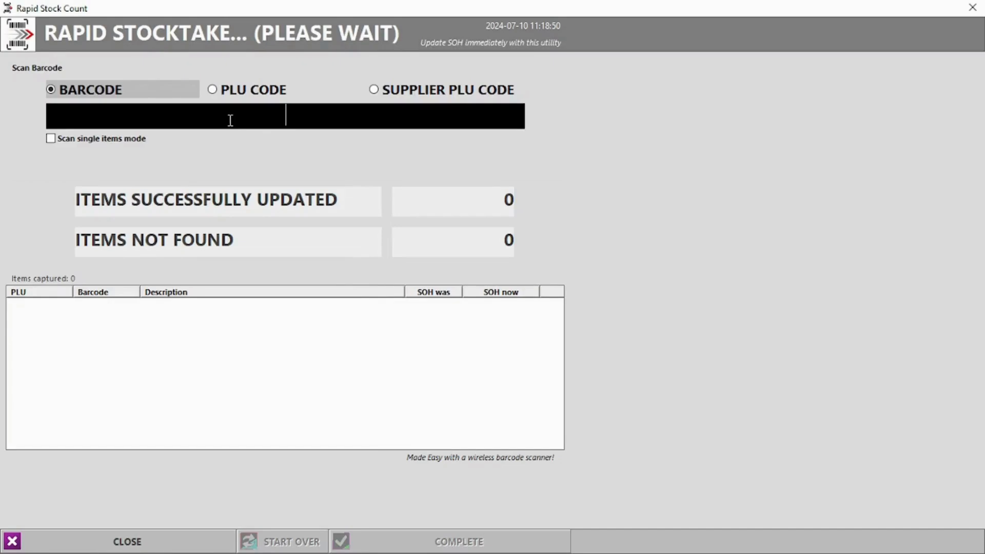
pyautogui.write('0015')
pyautogui.press('Return')
pyautogui.write('0016')
pyautogui.press('Return')
pyautogui.write('5')
pyautogui.press('Return')
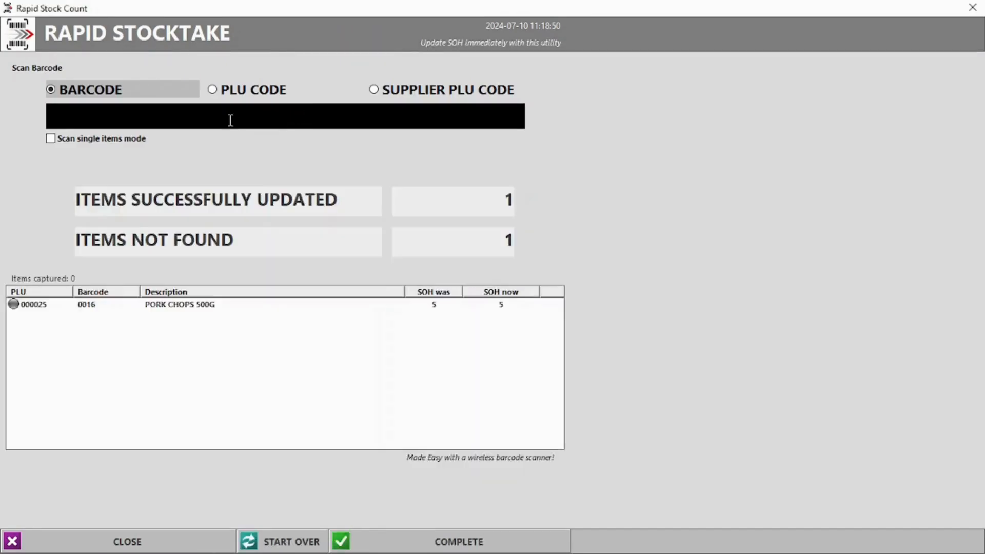
# Count PLU 0015 (PORK PER KG) at 20, then clear the captured count to start over.
pyautogui.click(220, 90)
pyautogui.write('0015')
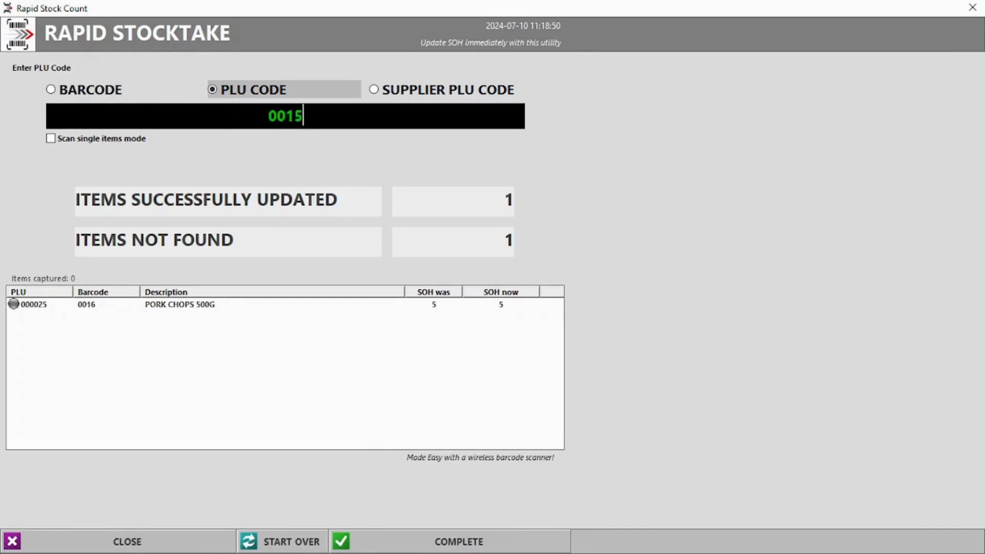
pyautogui.press('Return')
pyautogui.write('20')
pyautogui.press('Return')
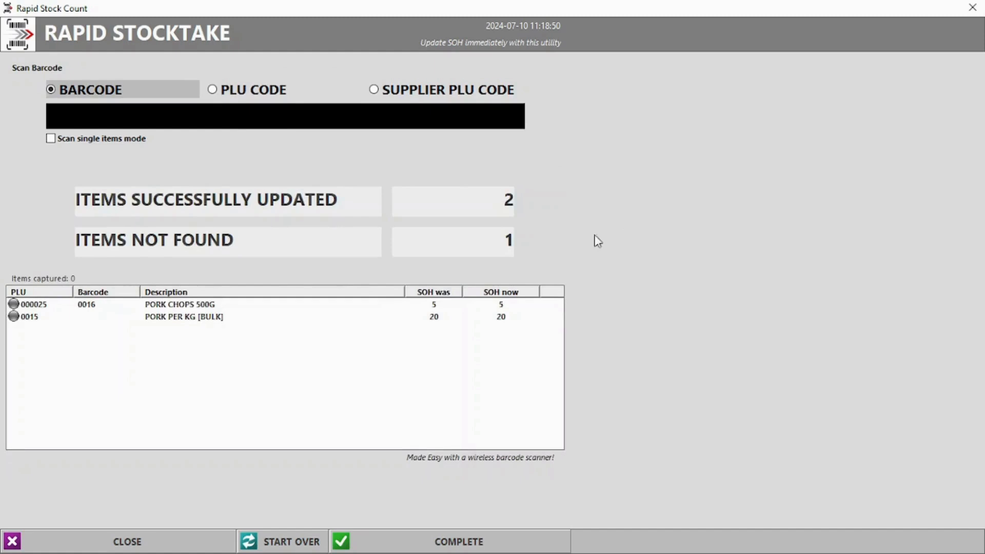
pyautogui.click(299, 542)
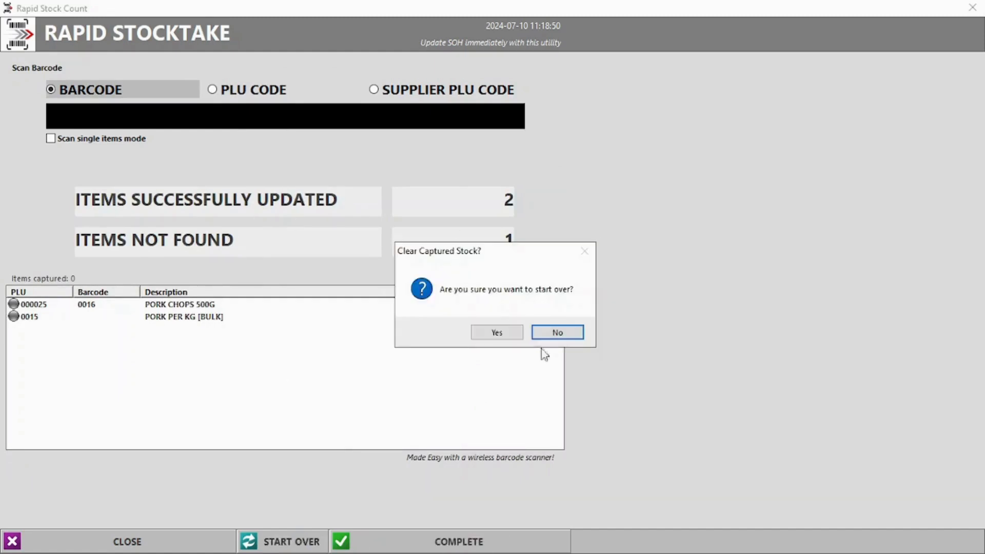
pyautogui.click(512, 333)
# Count PLU 0015 at 15, complete the rapid stocktake, and close the variance report.
pyautogui.click(263, 93)
pyautogui.write('0015')
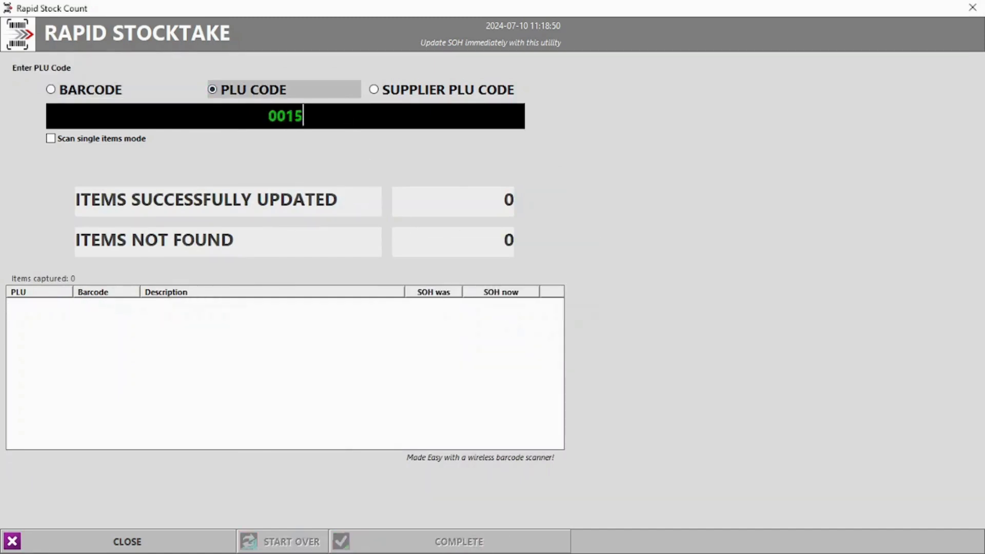
pyautogui.press('Return')
pyautogui.write('15')
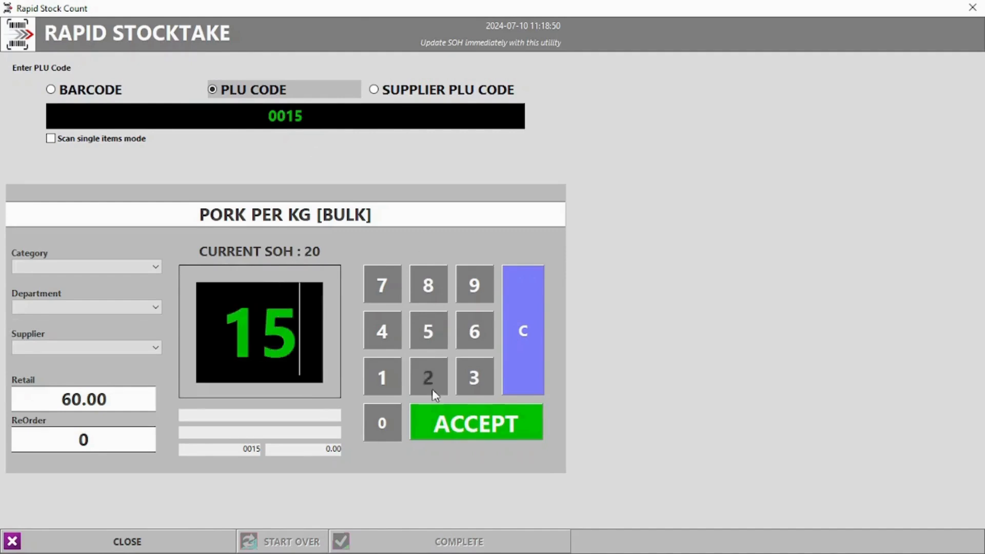
pyautogui.click(505, 419)
pyautogui.click(442, 308)
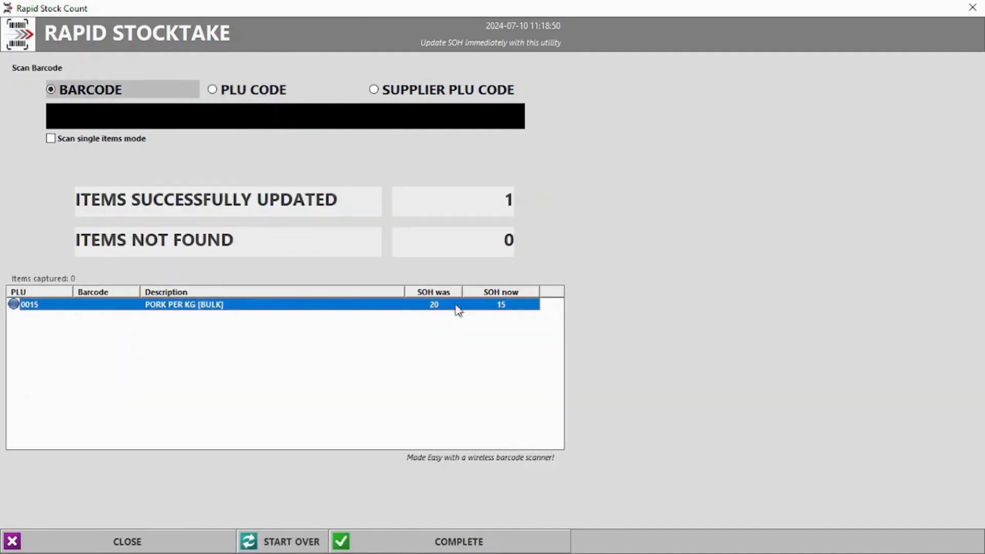
pyautogui.click(500, 545)
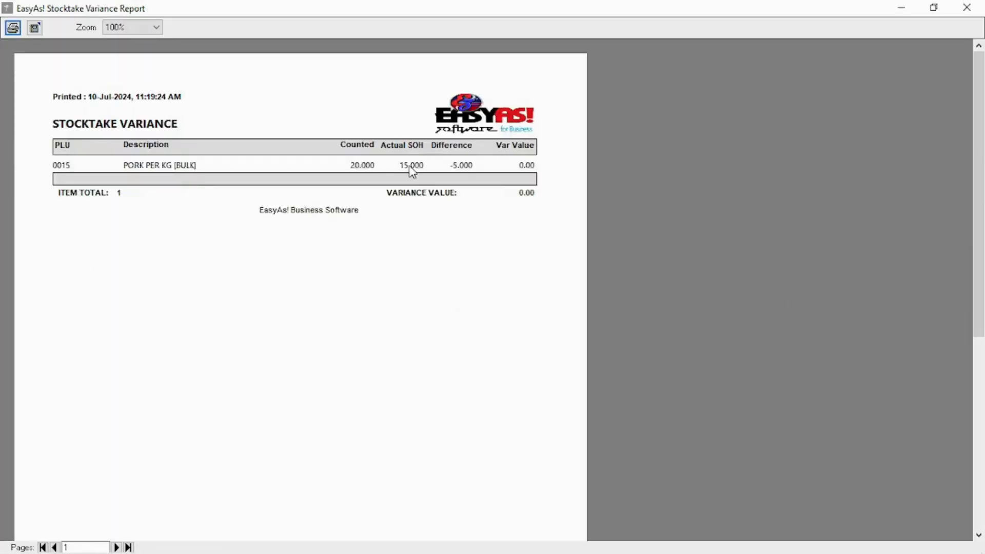
pyautogui.click(967, 7)
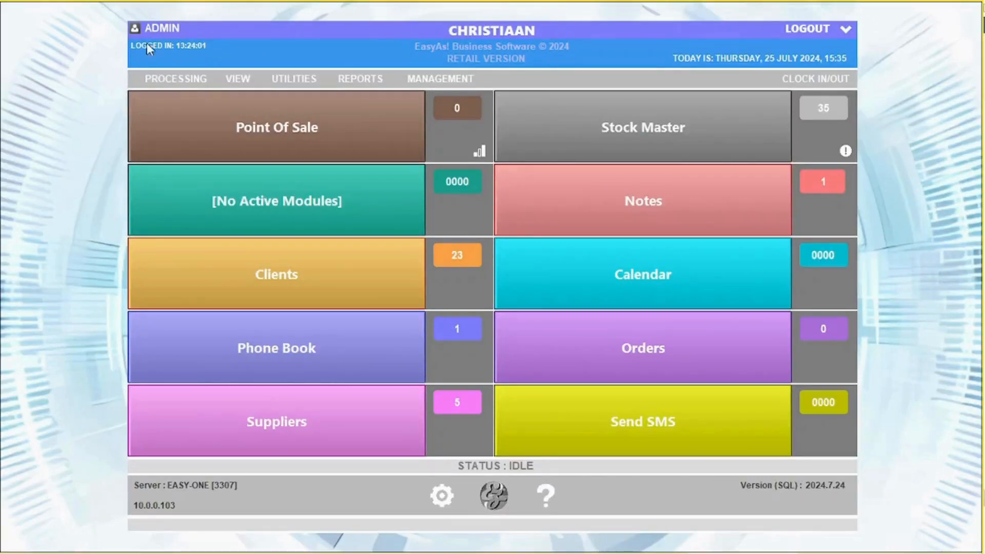
# Load quotation 3 into the sales screen and end it as a quotation, skipping printing and email.
pyautogui.click(253, 85)
pyautogui.click(269, 100)
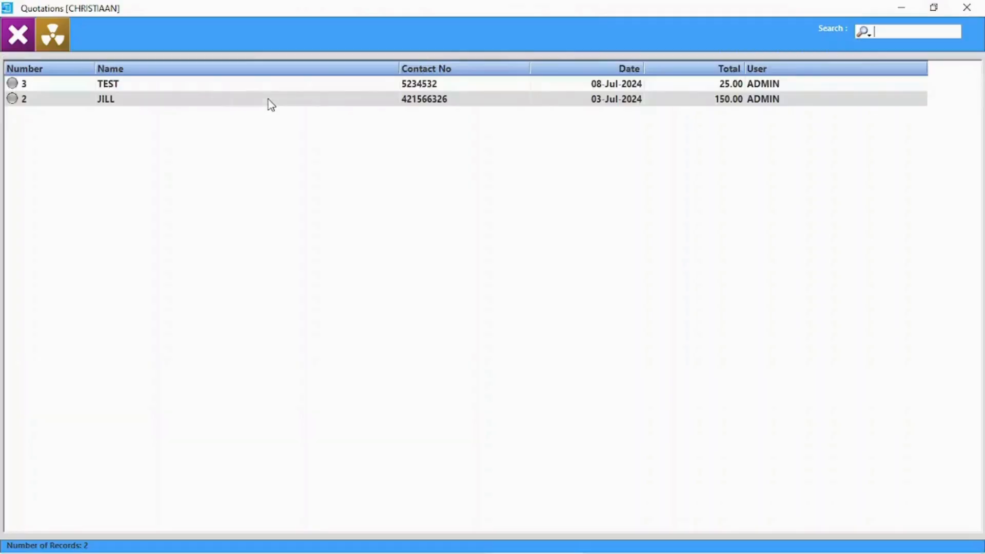
pyautogui.doubleClick(198, 89)
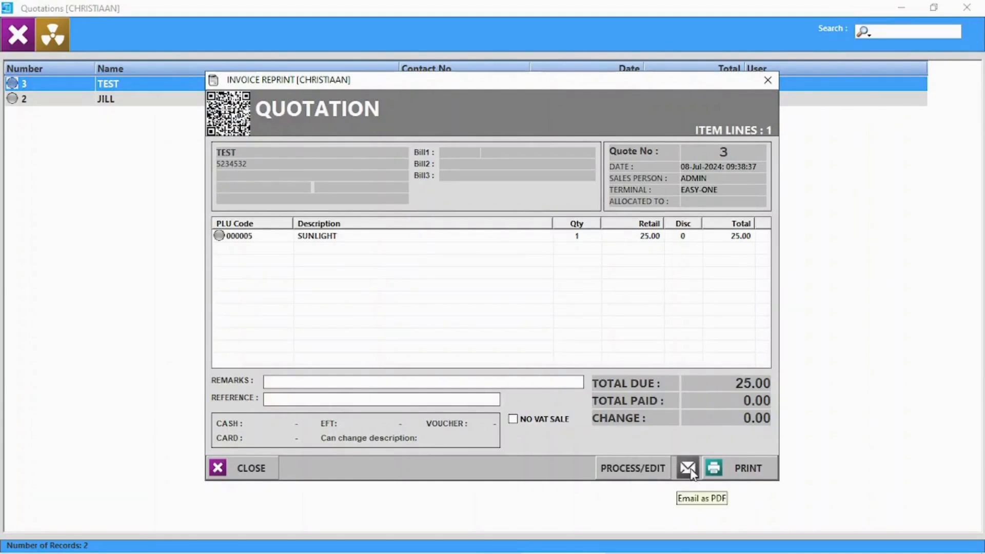
pyautogui.click(633, 468)
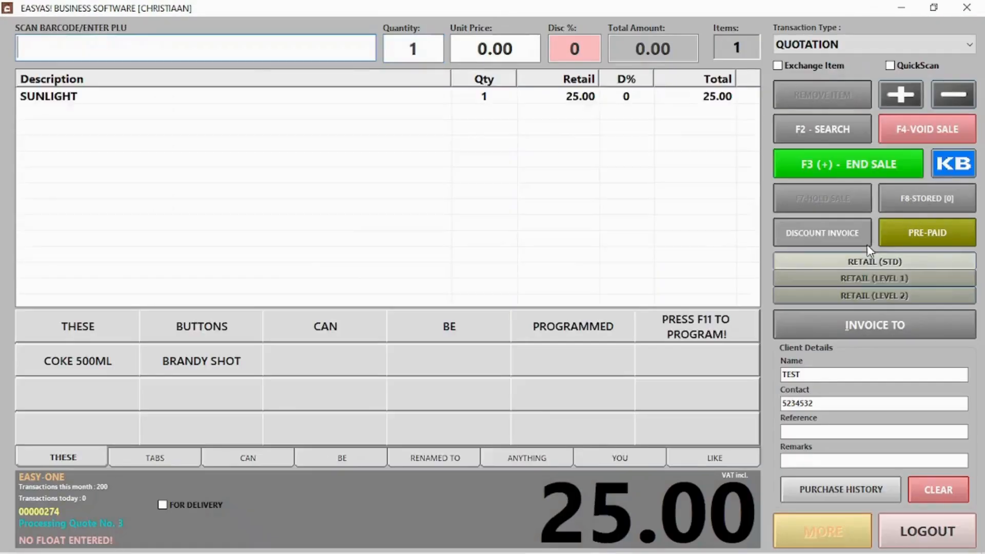
pyautogui.click(873, 174)
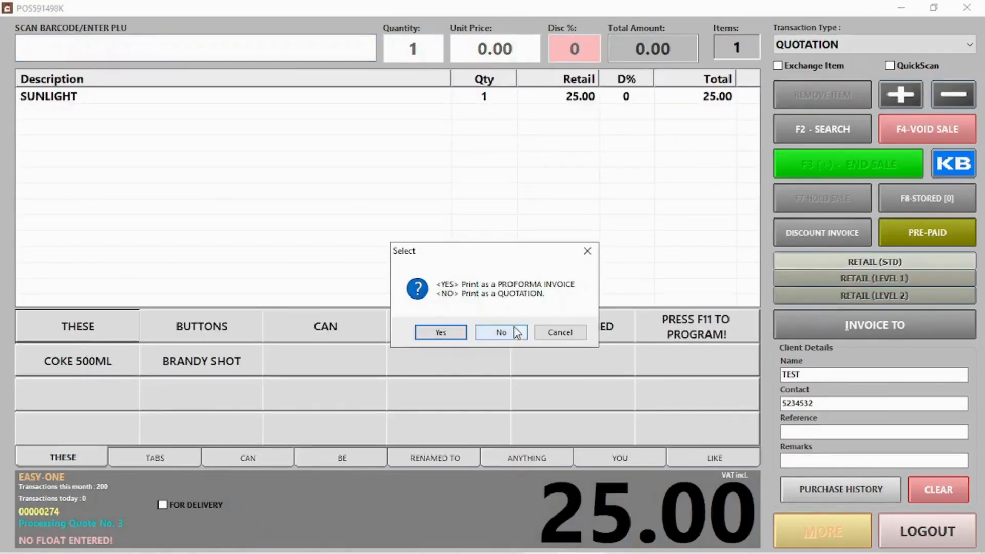
pyautogui.click(516, 330)
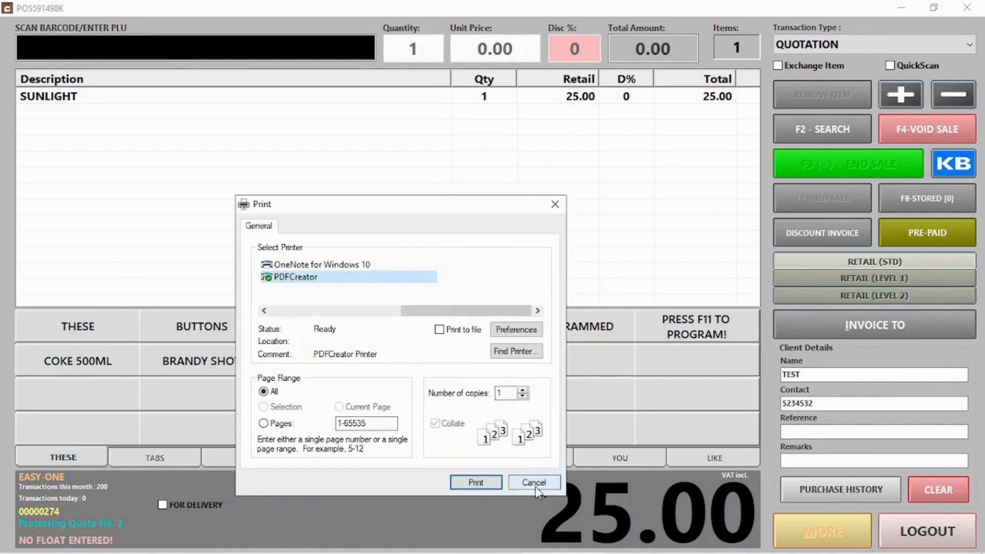
pyautogui.click(533, 480)
pyautogui.click(544, 335)
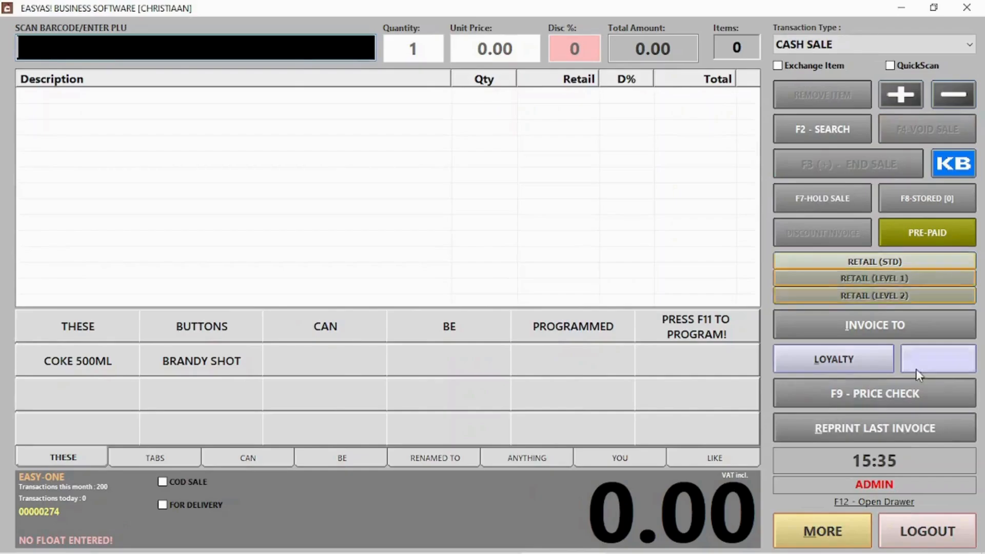
pyautogui.click(928, 530)
# Convert quotation 2 into a 150.00 cash sale, keeping the quote on record.
pyautogui.click(939, 186)
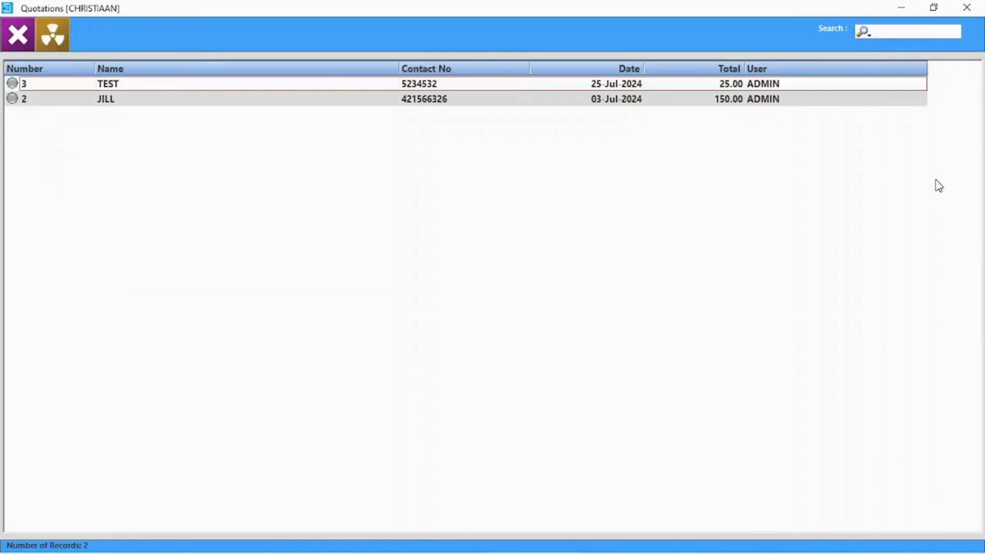
pyautogui.doubleClick(167, 100)
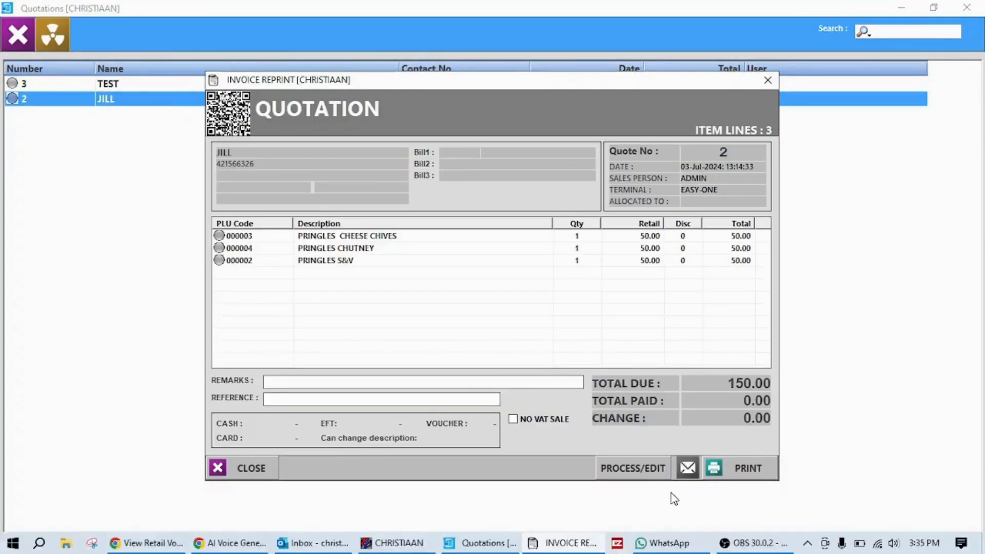
pyautogui.click(655, 473)
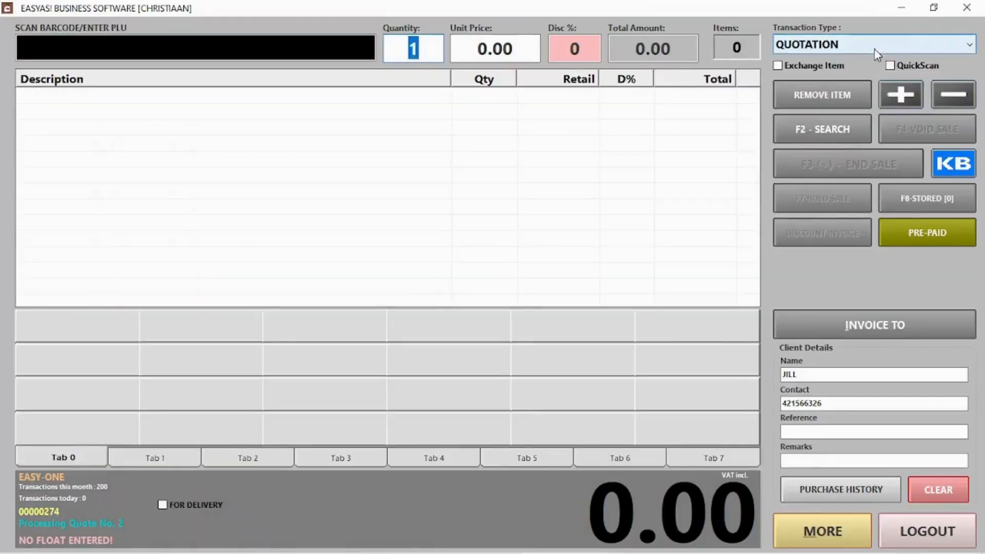
pyautogui.click(895, 42)
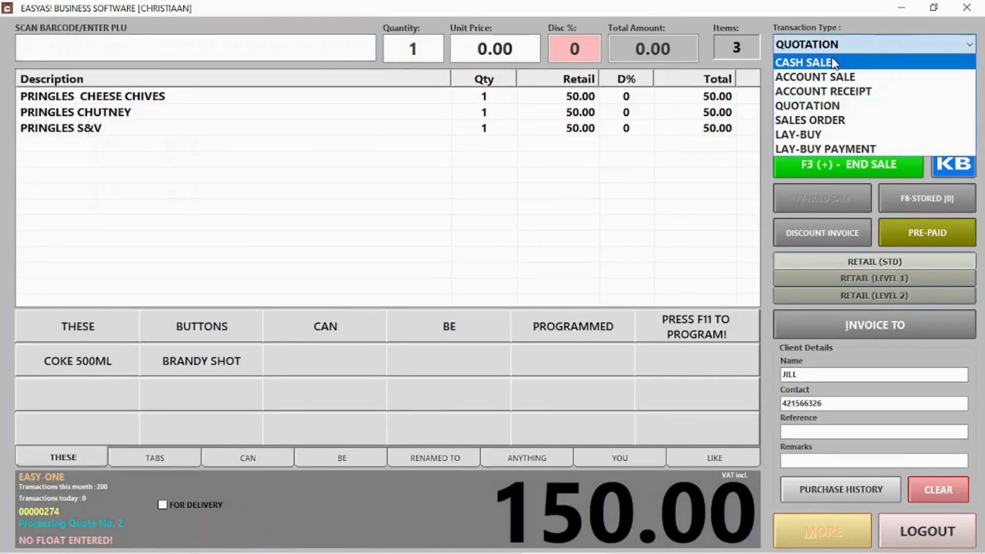
pyautogui.click(831, 62)
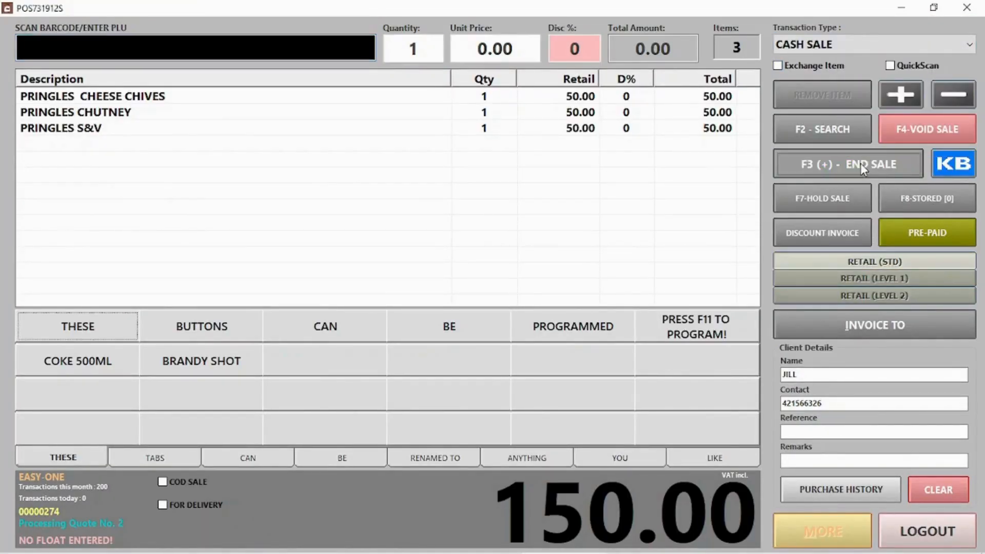
pyautogui.click(860, 163)
pyautogui.click(670, 473)
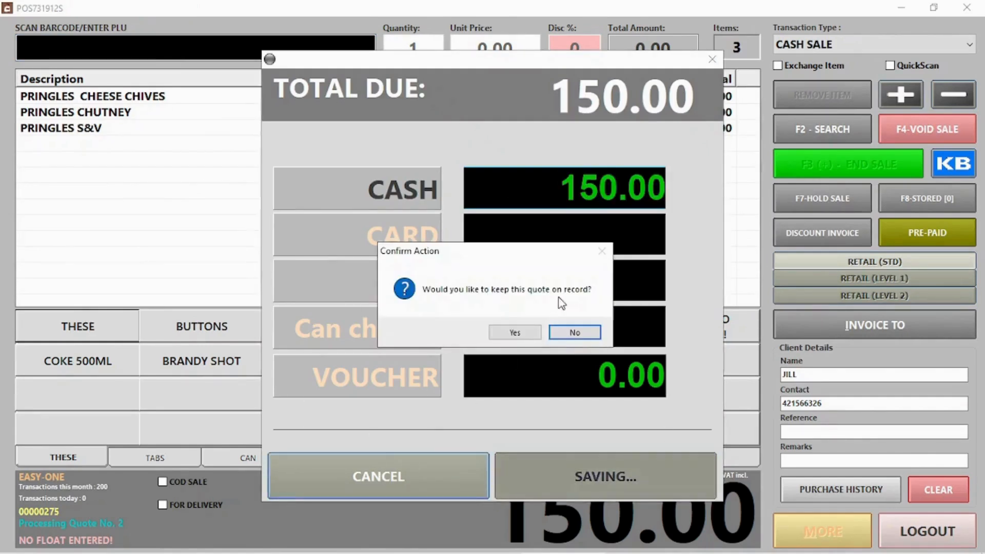
pyautogui.click(510, 332)
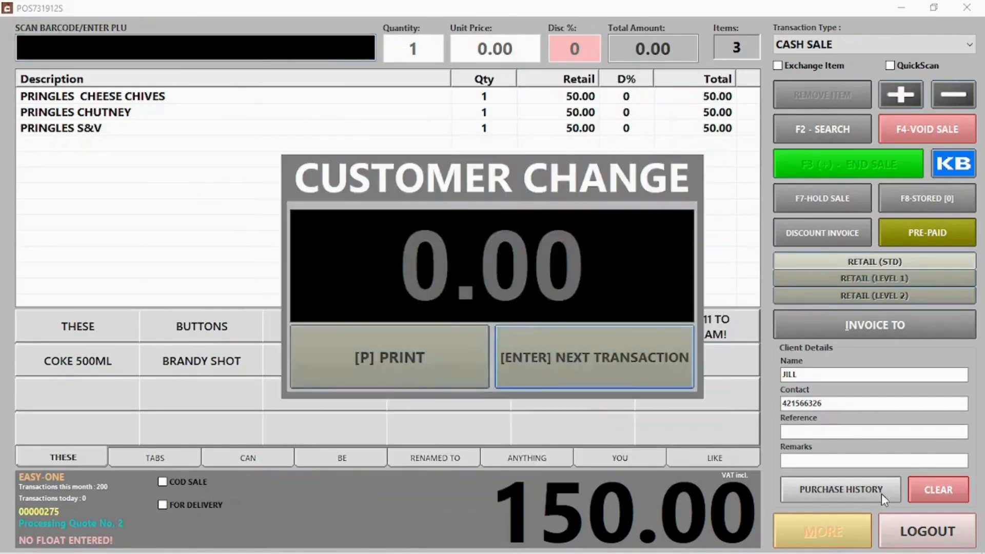
pyautogui.click(536, 339)
pyautogui.click(927, 531)
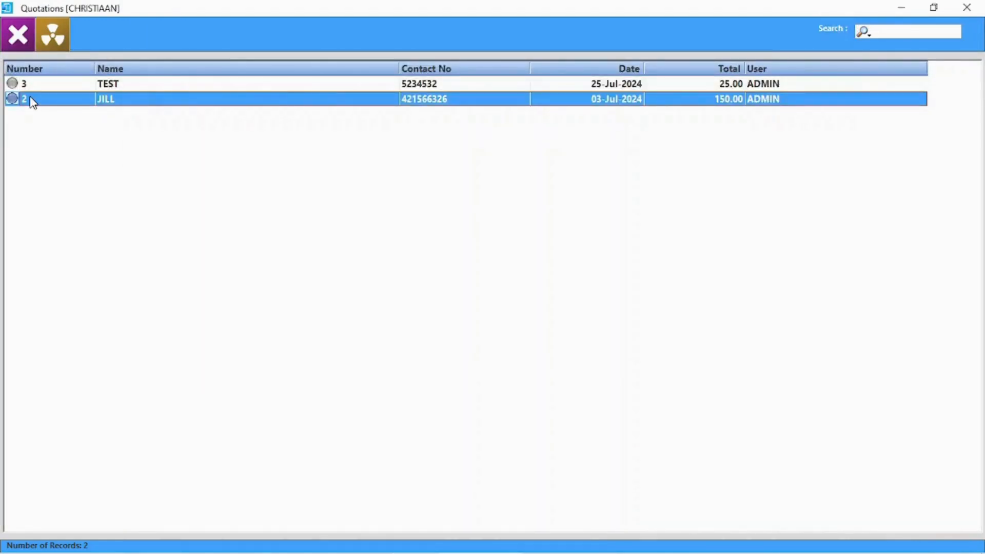
# Review quotation 2 once more, then clear all quotations.
pyautogui.doubleClick(32, 101)
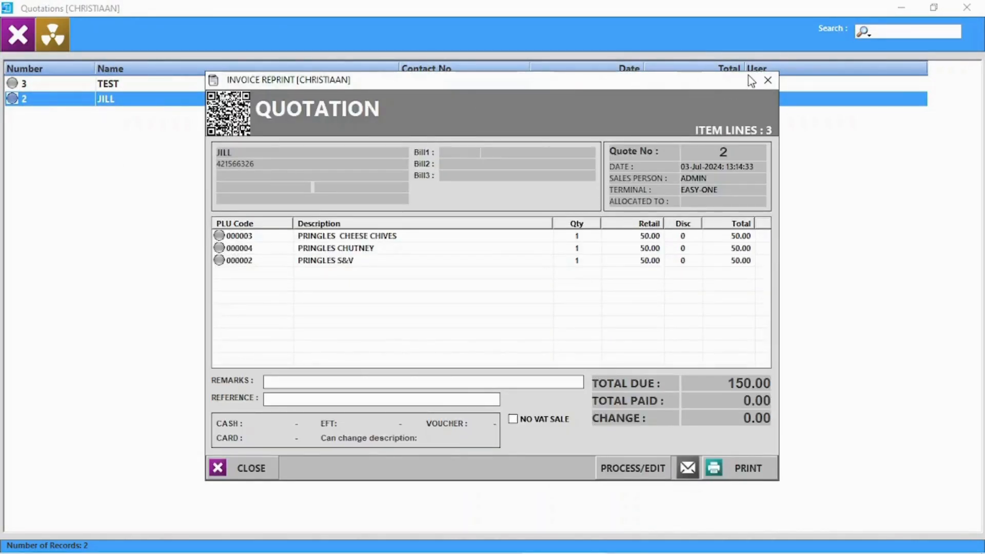
pyautogui.click(767, 81)
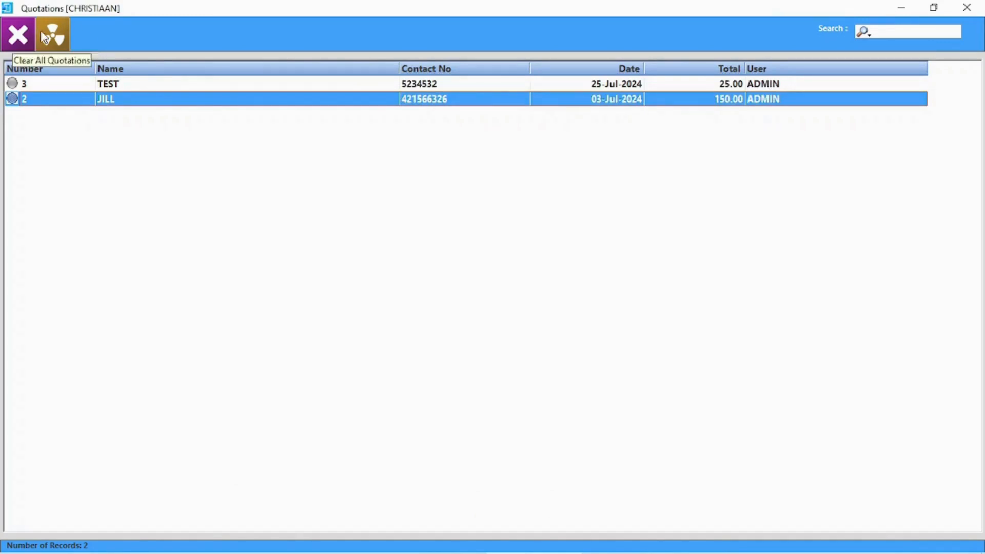
pyautogui.click(52, 38)
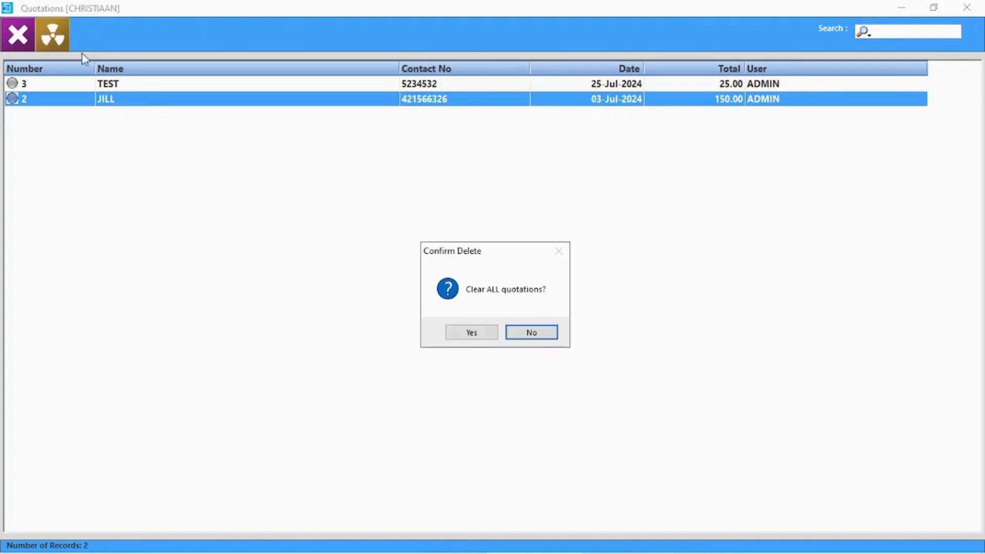
pyautogui.click(477, 336)
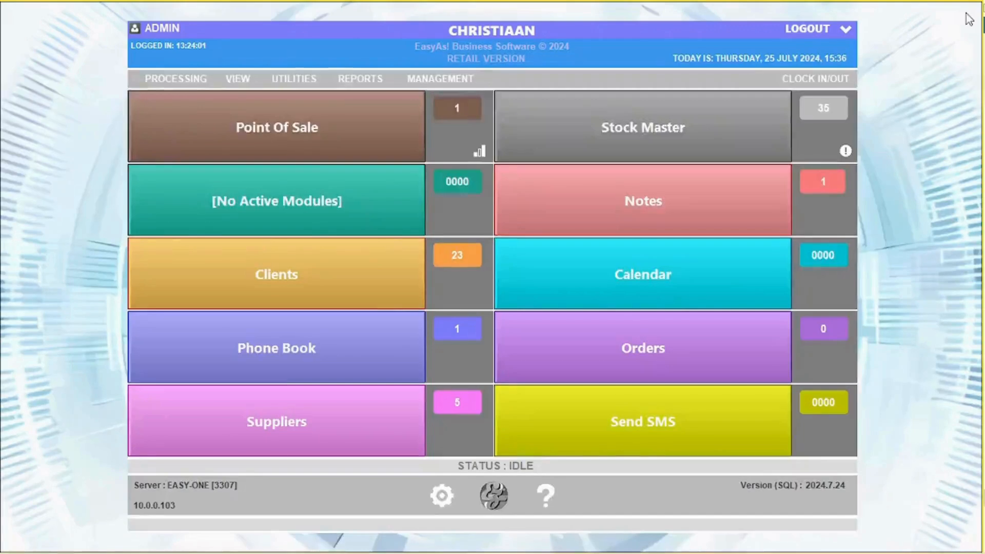
pyautogui.click(232, 78)
pyautogui.click(273, 121)
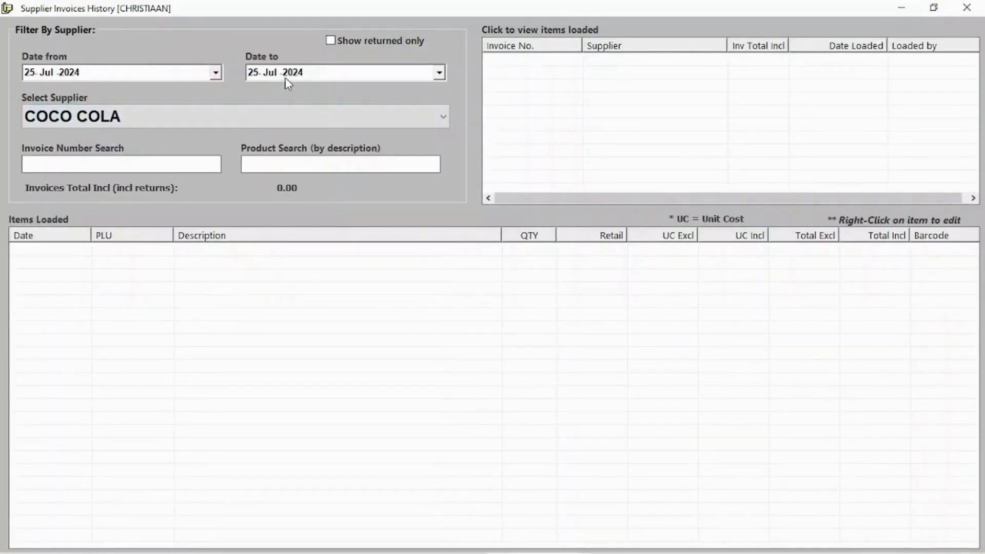
pyautogui.click(286, 122)
pyautogui.click(113, 137)
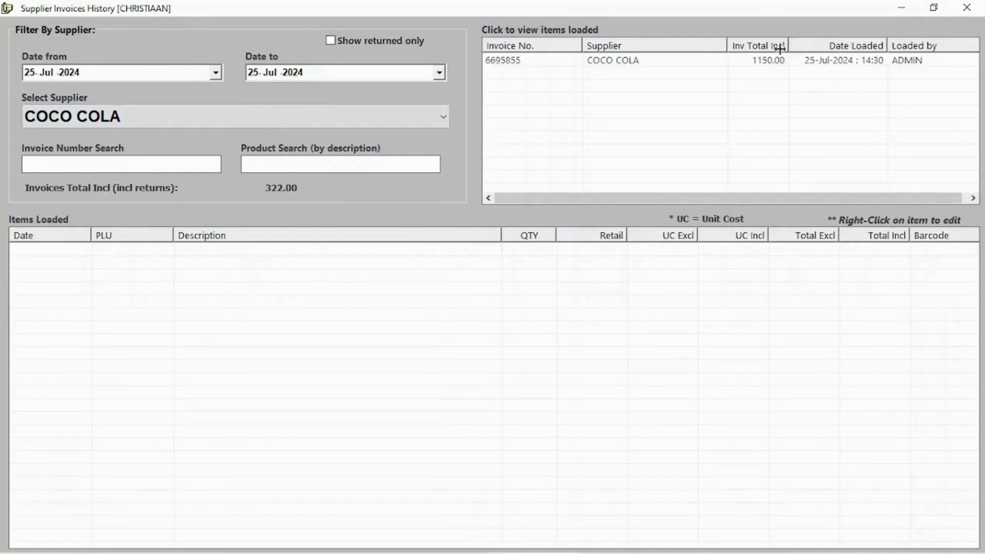
pyautogui.click(664, 62)
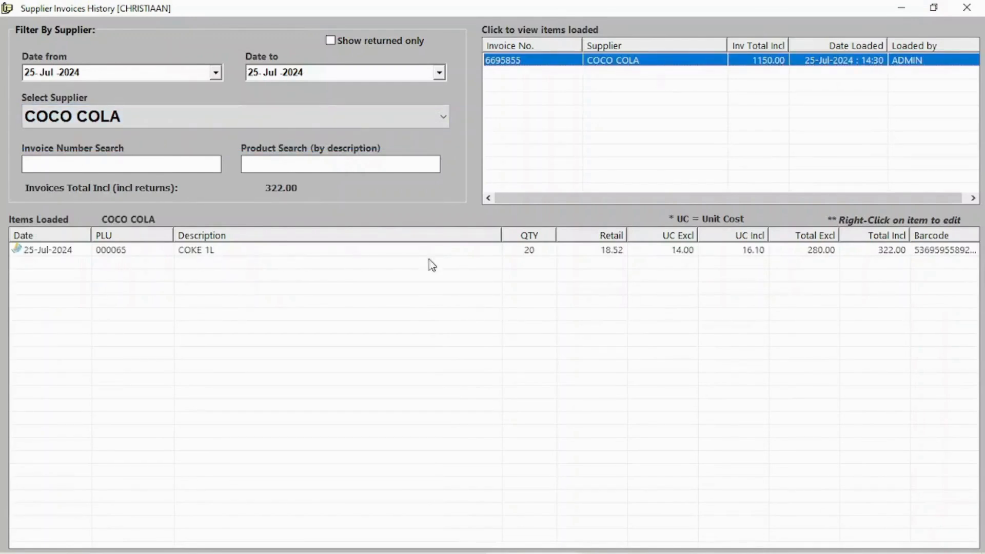
pyautogui.click(656, 252)
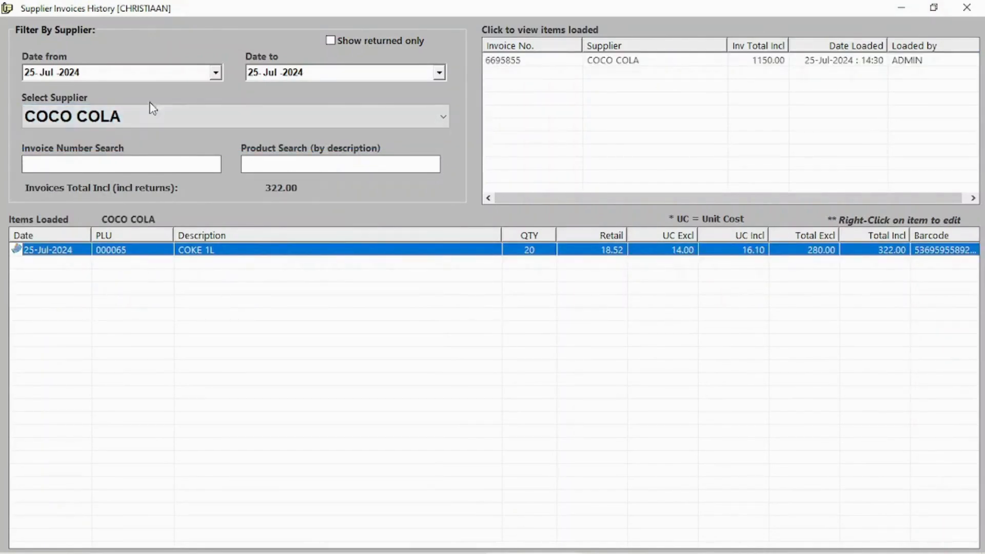
pyautogui.click(974, 6)
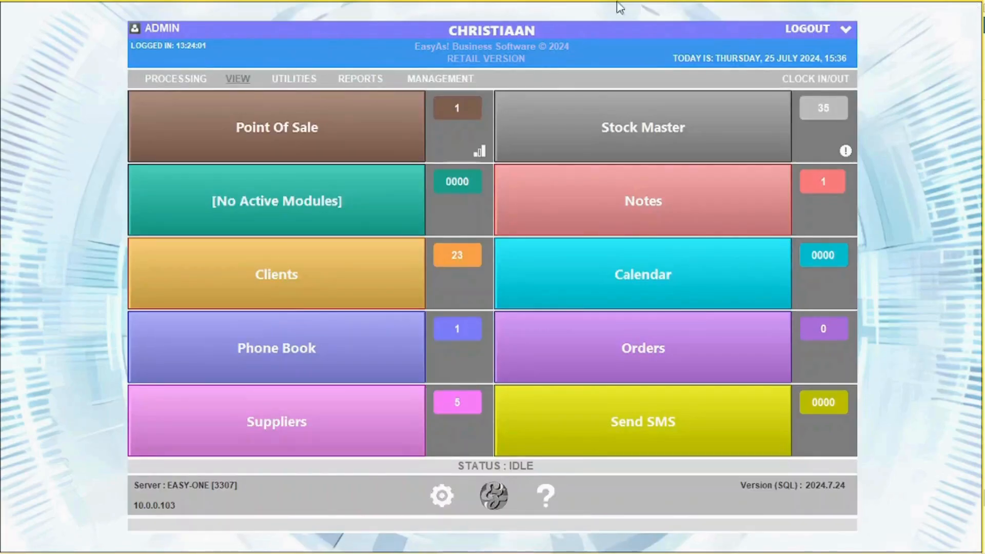
# Open the Pringles purchase order due Monday from Supplier Purchase Orders.
pyautogui.click(238, 80)
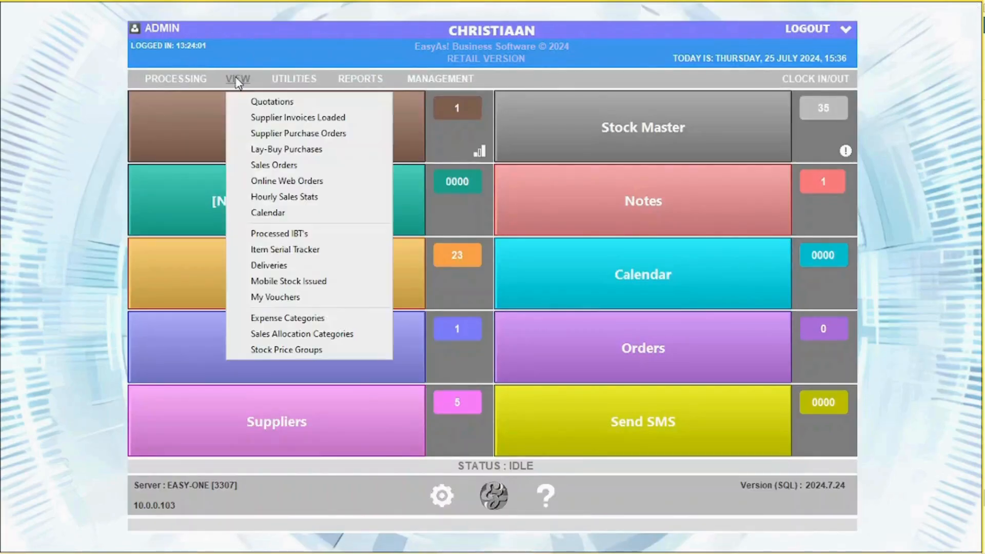
pyautogui.click(287, 133)
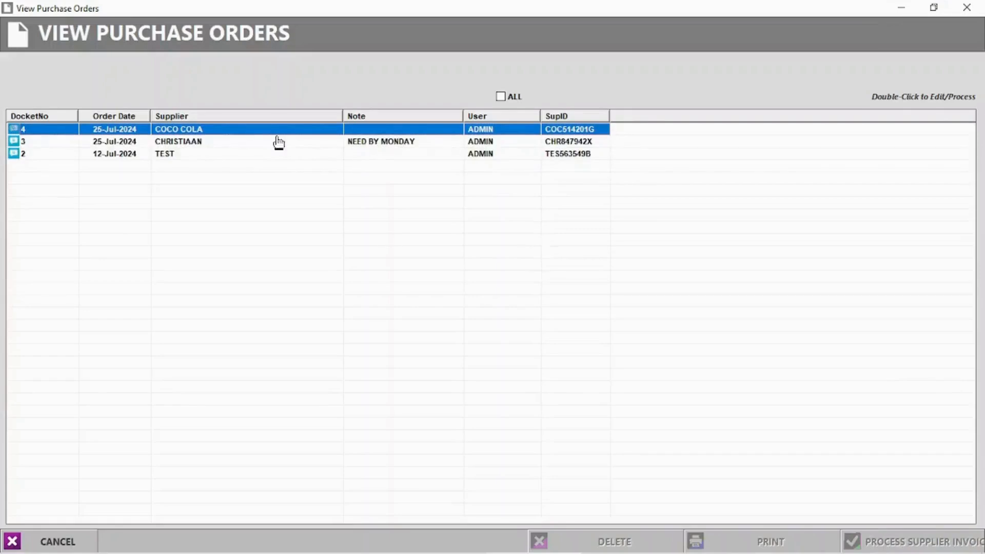
pyautogui.click(185, 144)
pyautogui.doubleClick(185, 144)
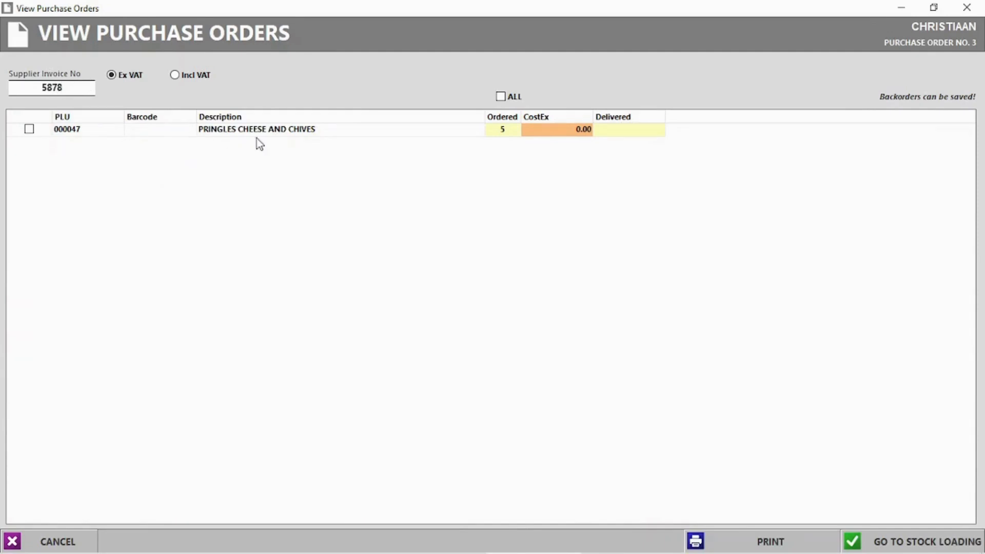
# Set the Pringles line to 5 delivered at 12.00 unit cost and load it onto a supplier invoice.
pyautogui.click(618, 132)
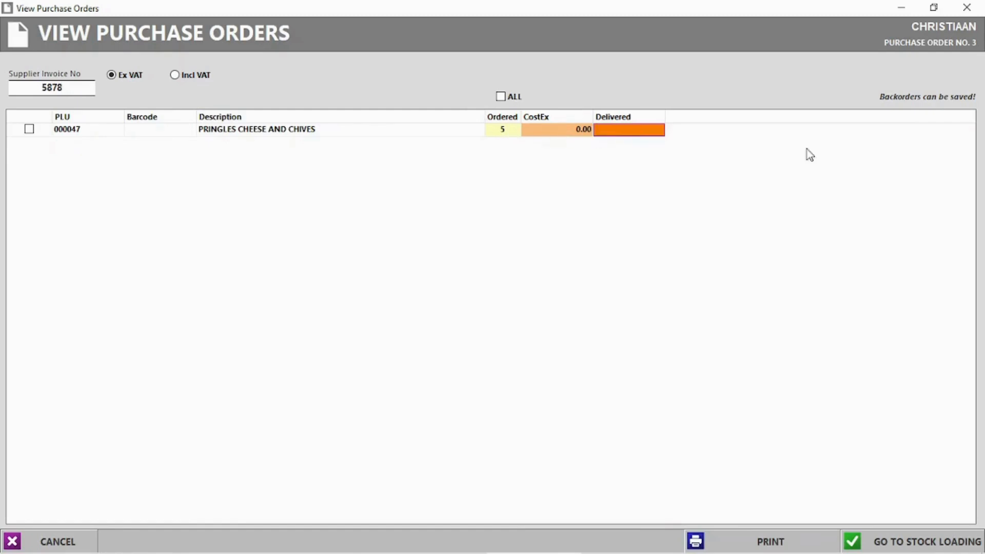
pyautogui.click(620, 129)
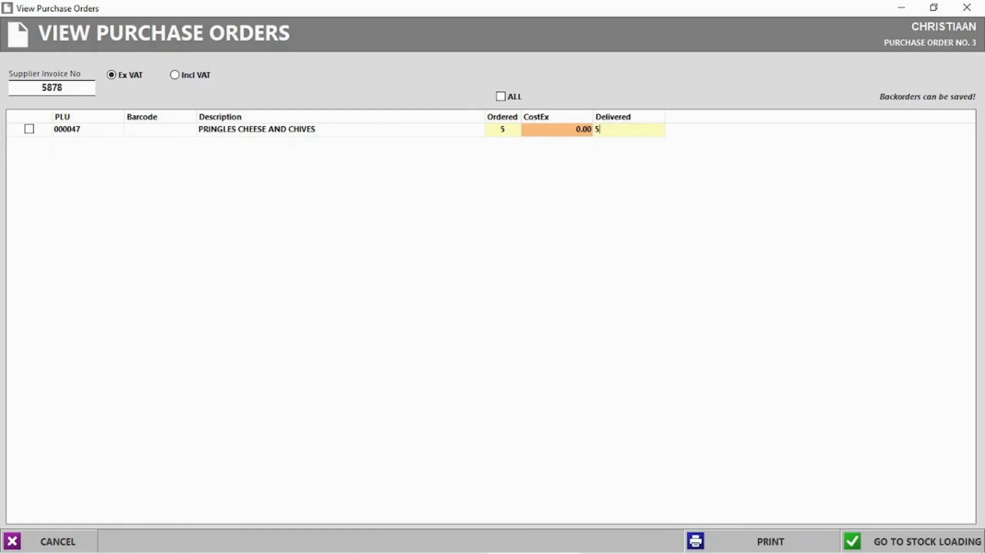
pyautogui.click(905, 543)
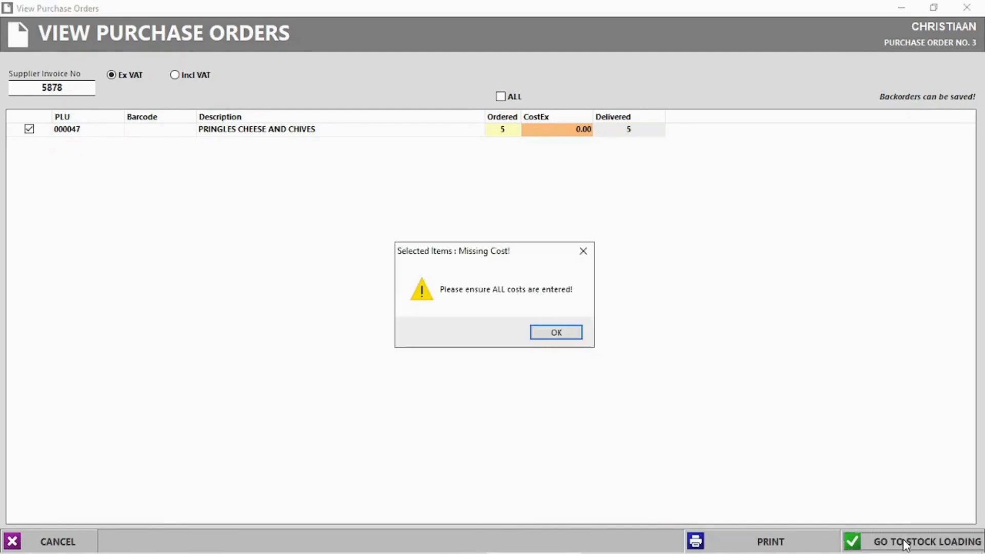
pyautogui.click(559, 331)
pyautogui.click(566, 132)
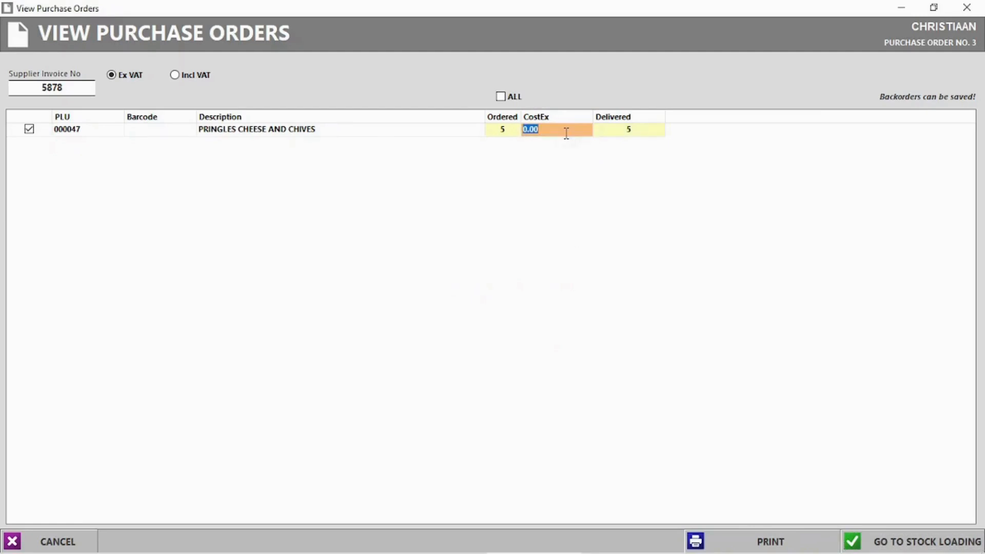
pyautogui.write('12')
pyautogui.press('Return')
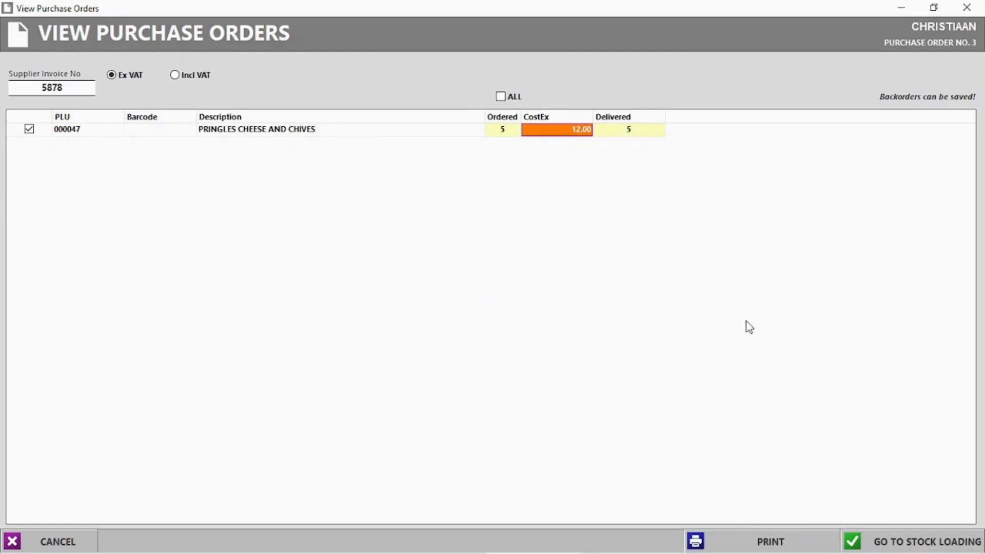
pyautogui.click(927, 542)
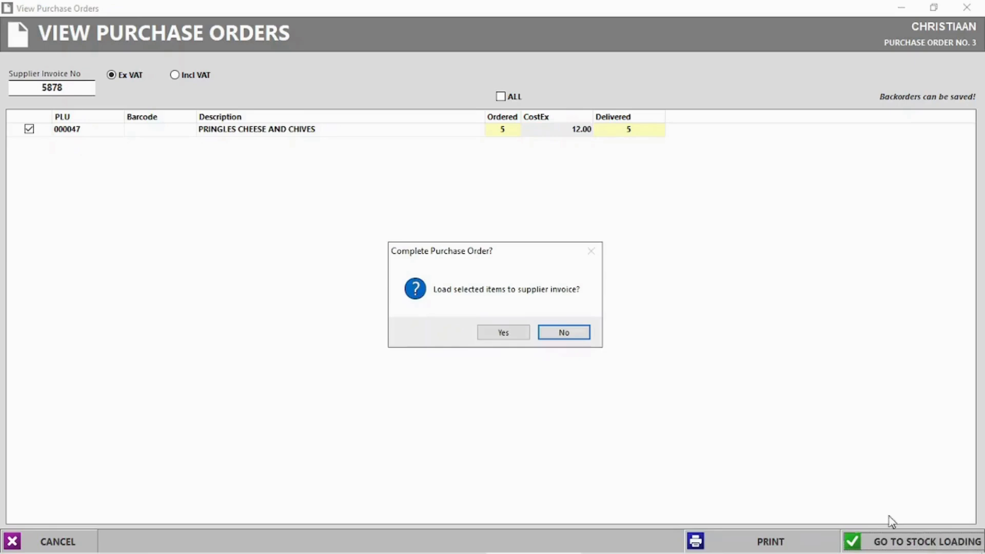
pyautogui.click(509, 338)
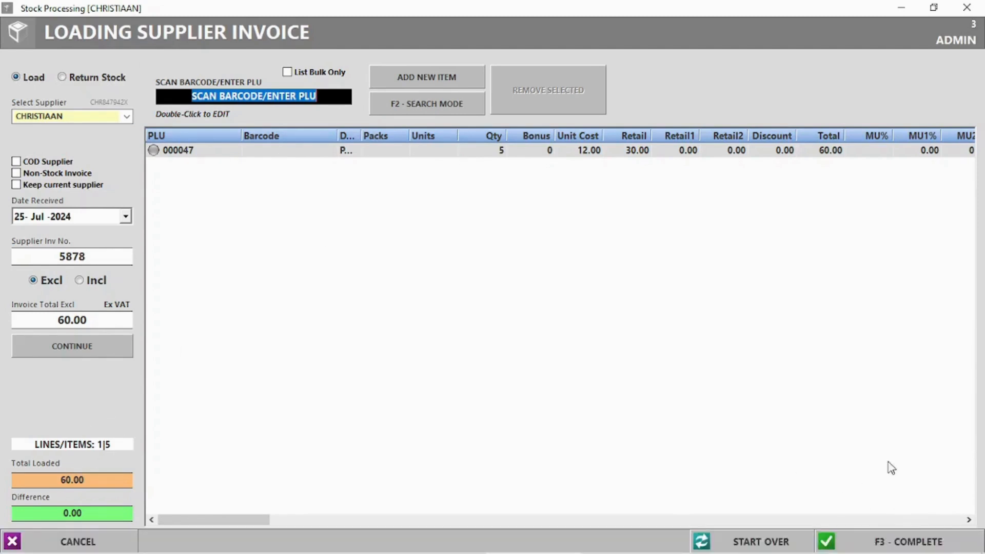
# Complete the 60.00 supplier invoice with barcode labels, linked price updates and a packing slip.
pyautogui.click(905, 541)
pyautogui.click(488, 329)
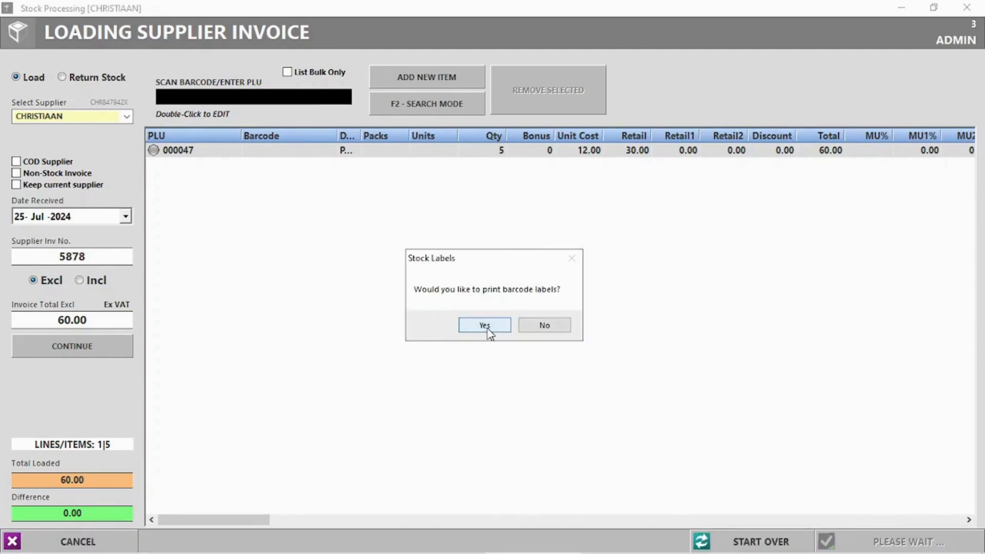
pyautogui.click(507, 327)
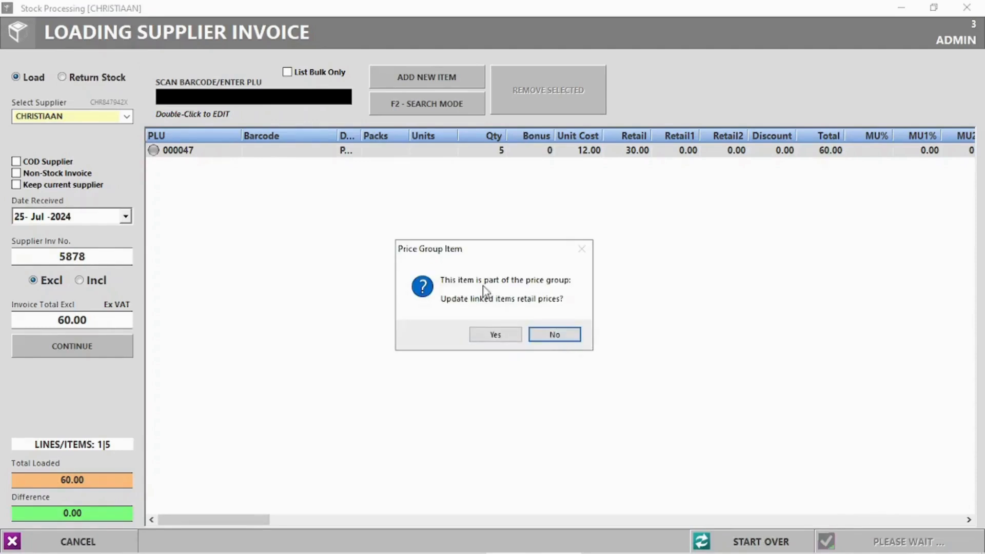
pyautogui.click(495, 335)
pyautogui.click(549, 329)
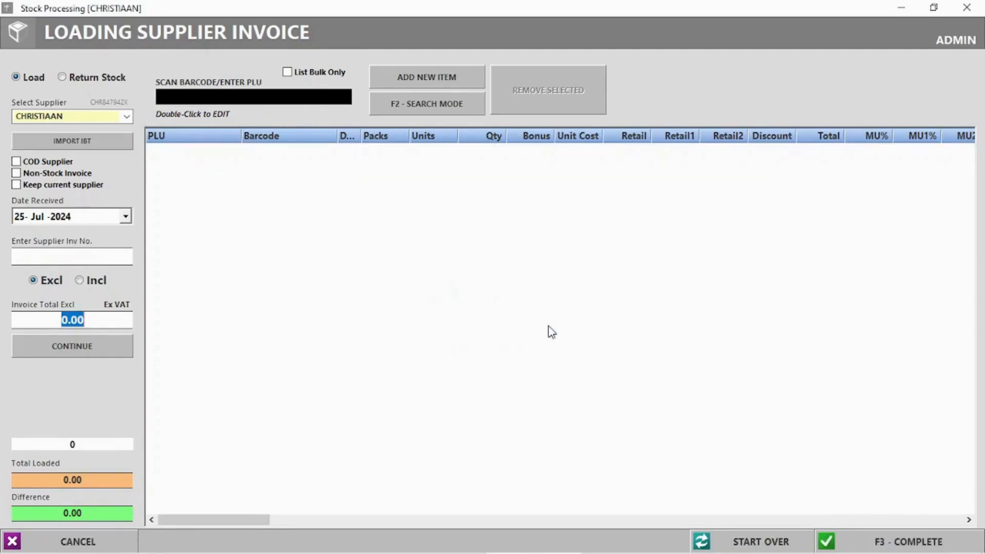
pyautogui.click(966, 7)
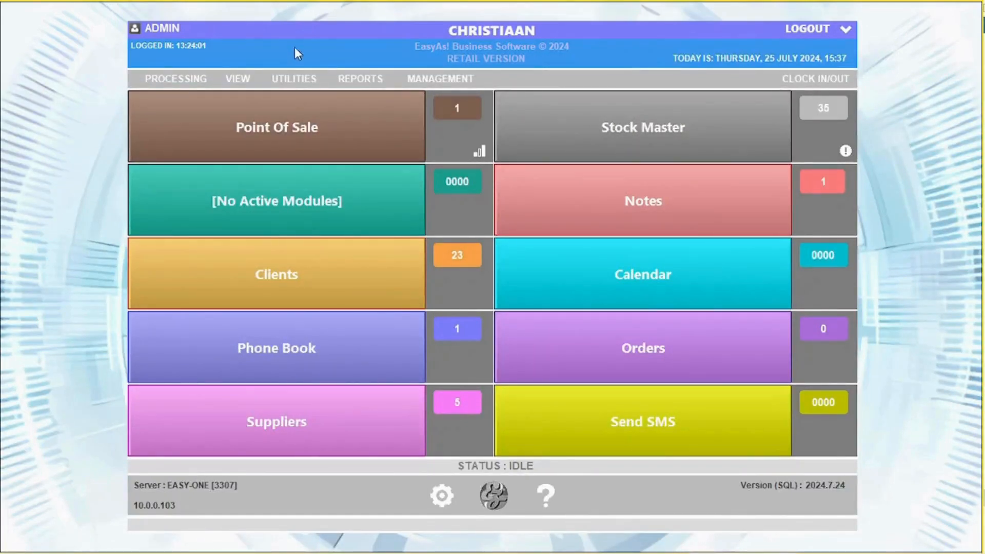
# Open the COCO COLA purchase order from Supplier Purchase Orders.
pyautogui.click(237, 79)
pyautogui.click(292, 133)
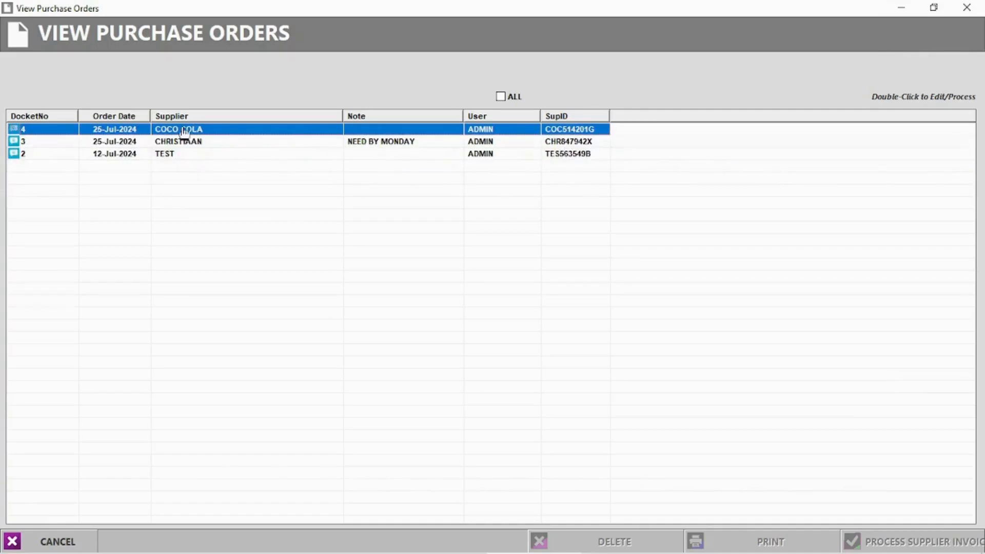
pyautogui.click(185, 145)
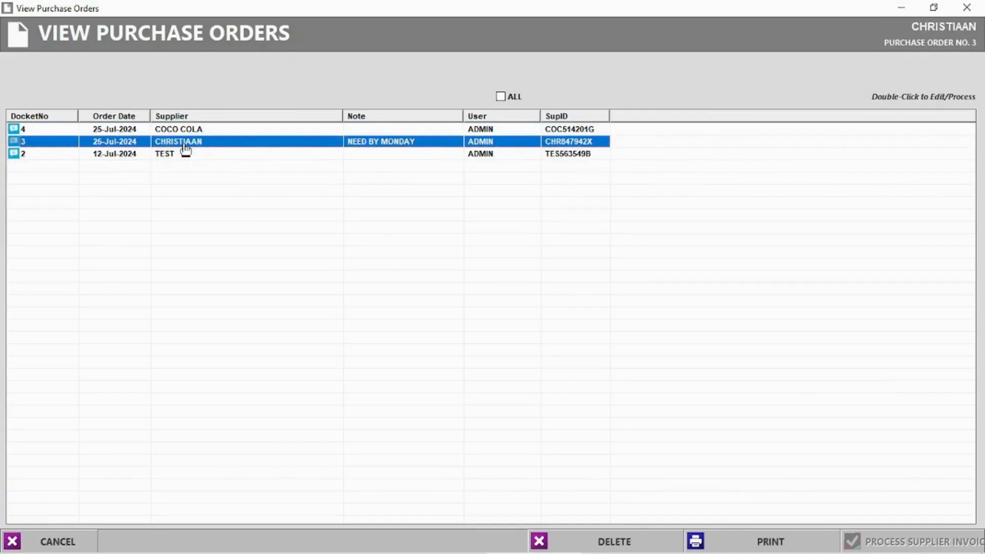
pyautogui.doubleClick(187, 130)
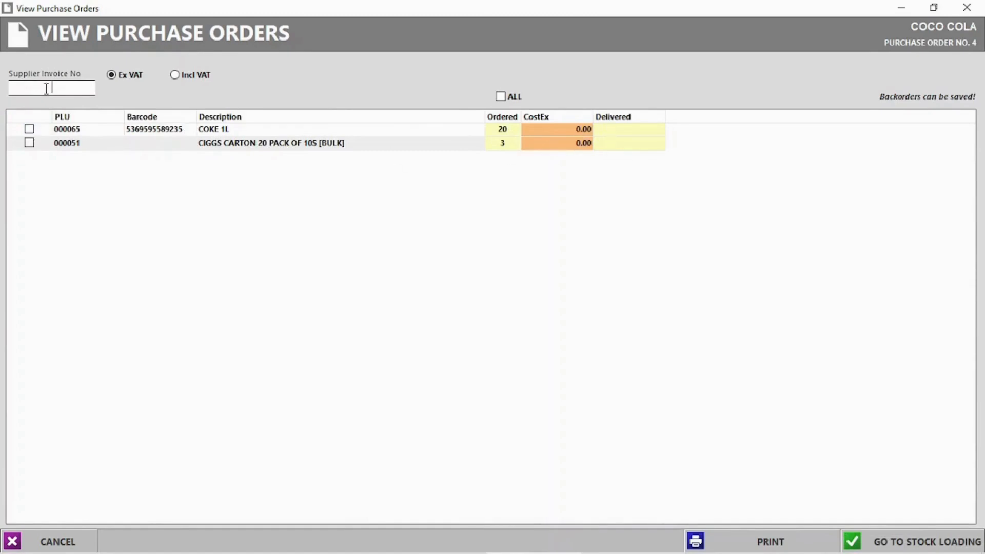
pyautogui.write('231321')
# Enter 18 delivered for COKE 1L and 3 delivered cigarette cartons.
pyautogui.click(622, 133)
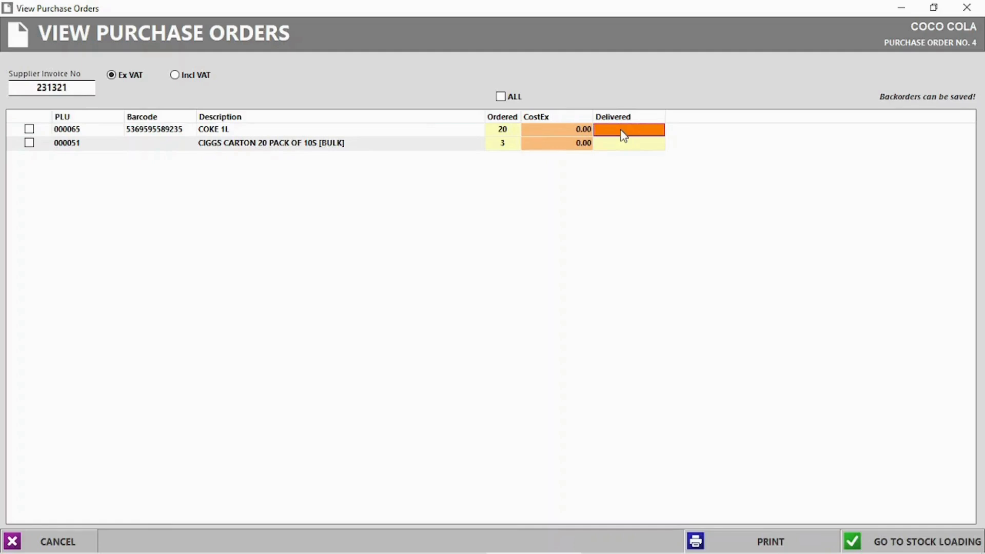
pyautogui.click(624, 130)
pyautogui.write('18')
pyautogui.press('Return')
pyautogui.click(623, 144)
pyautogui.write('3')
pyautogui.press('Return')
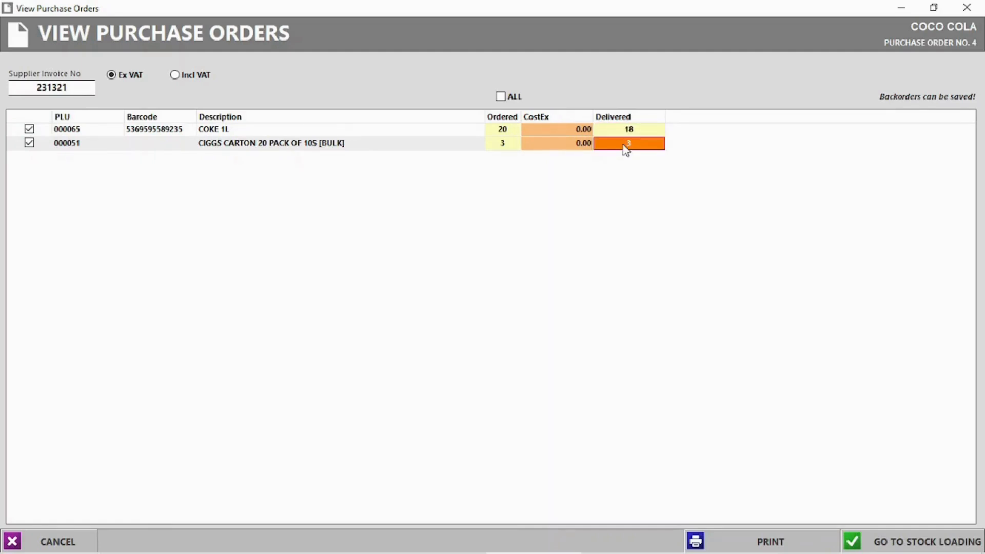
# Set the carton unit cost to 120.00 and load the lines onto a supplier invoice, keeping backorders.
pyautogui.click(574, 128)
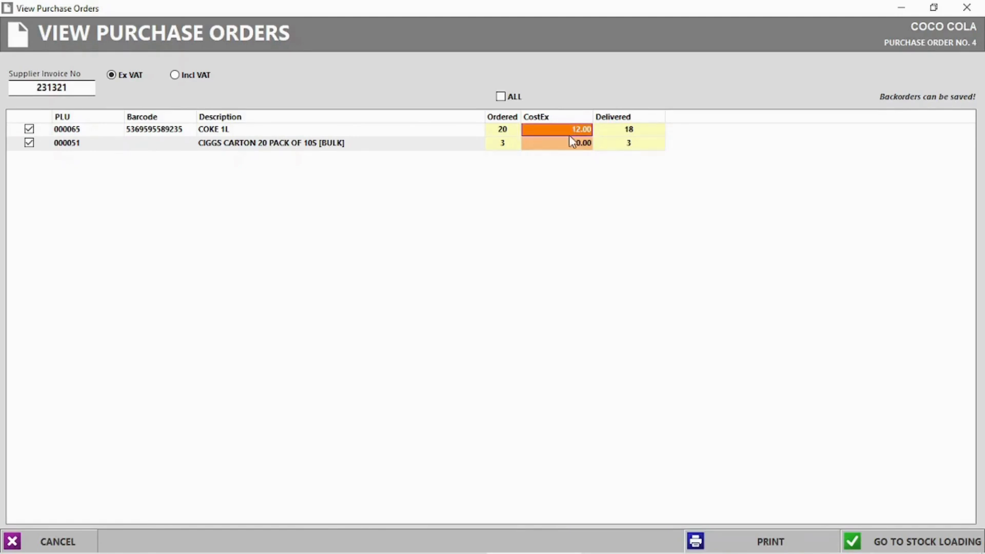
pyautogui.click(570, 142)
pyautogui.write('120')
pyautogui.press('Return')
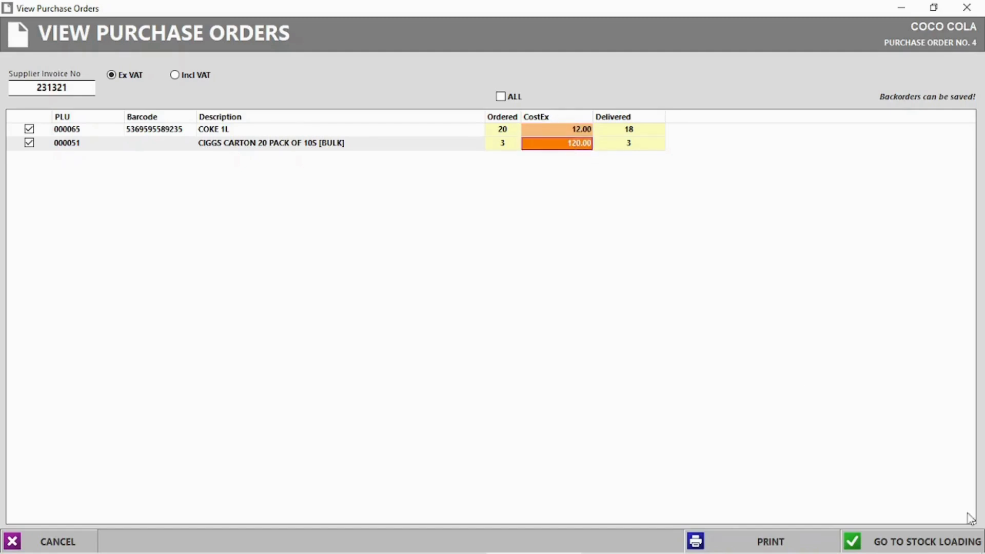
pyautogui.click(916, 543)
pyautogui.click(509, 334)
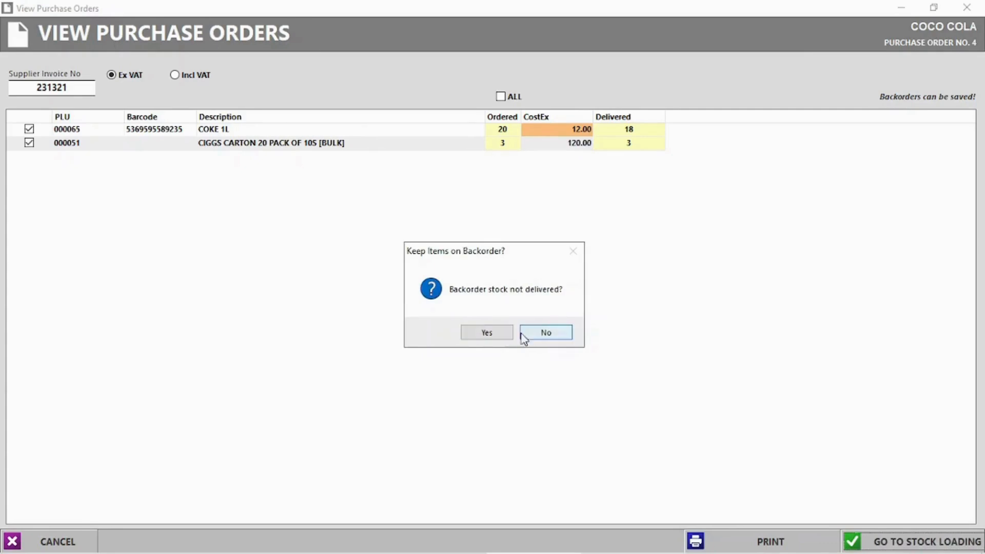
pyautogui.click(485, 335)
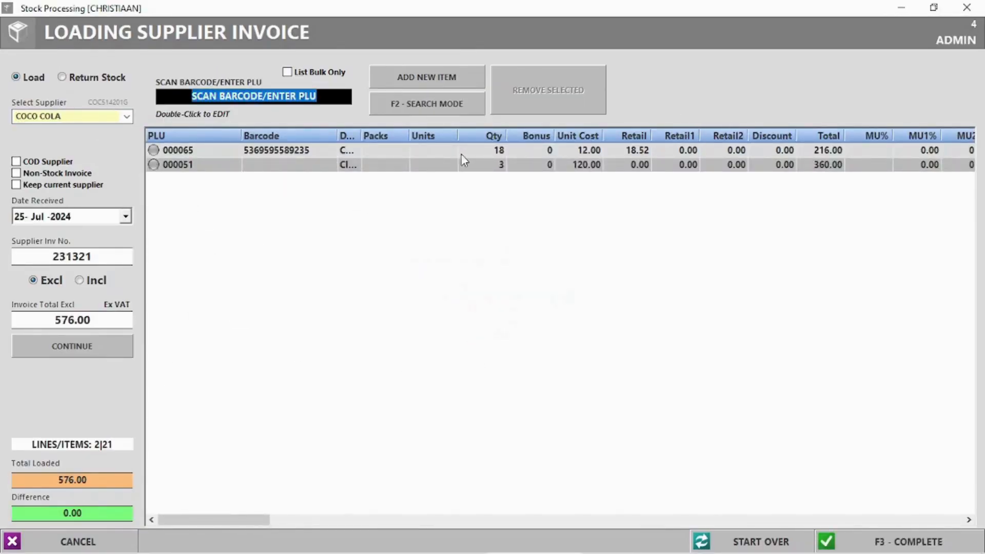
# Complete the 576.00 supplier invoice without stock labels or a packing slip.
pyautogui.click(500, 154)
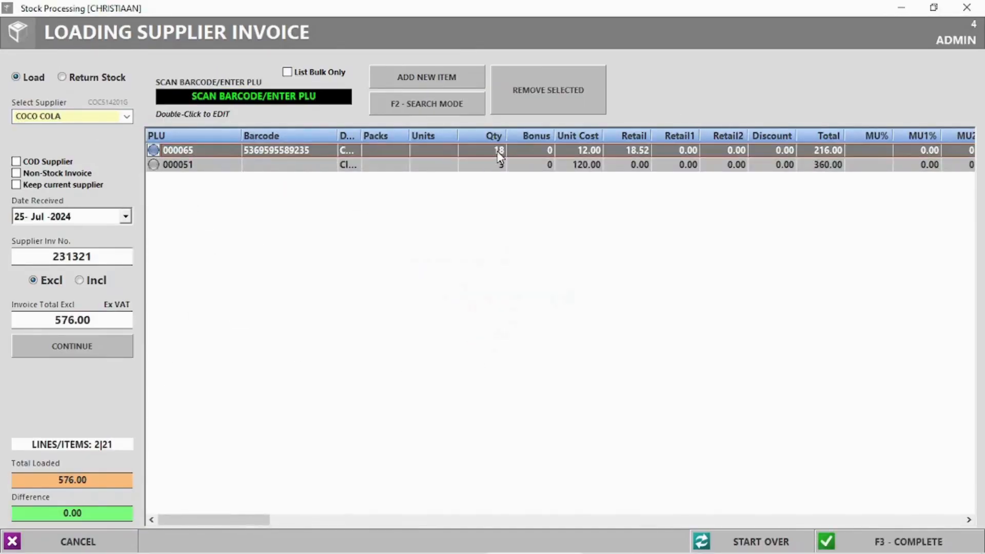
pyautogui.click(877, 540)
pyautogui.click(469, 327)
pyautogui.click(538, 327)
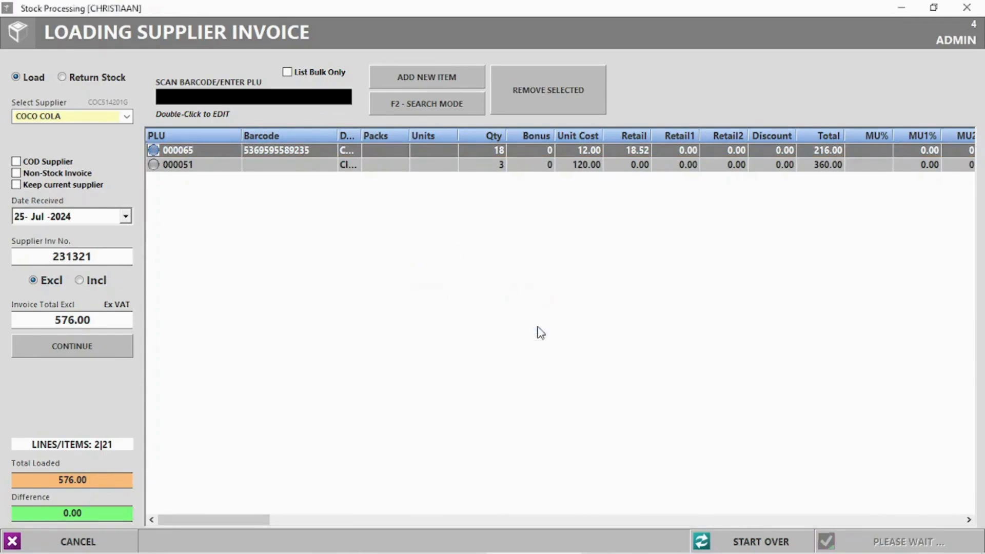
pyautogui.click(530, 326)
pyautogui.click(966, 7)
# Delete the 80.00 voucher from My Vouchers after reviewing its details.
pyautogui.click(238, 81)
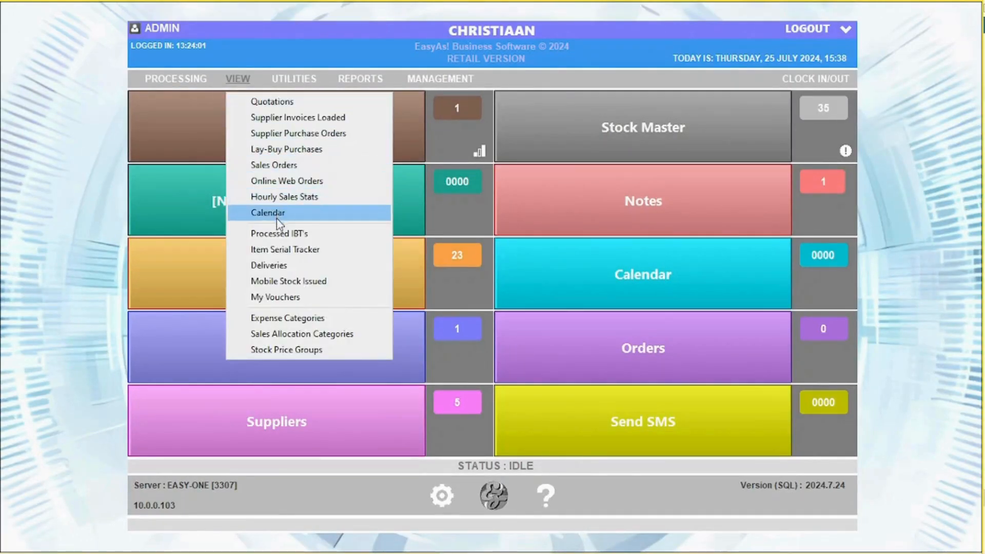
pyautogui.click(281, 297)
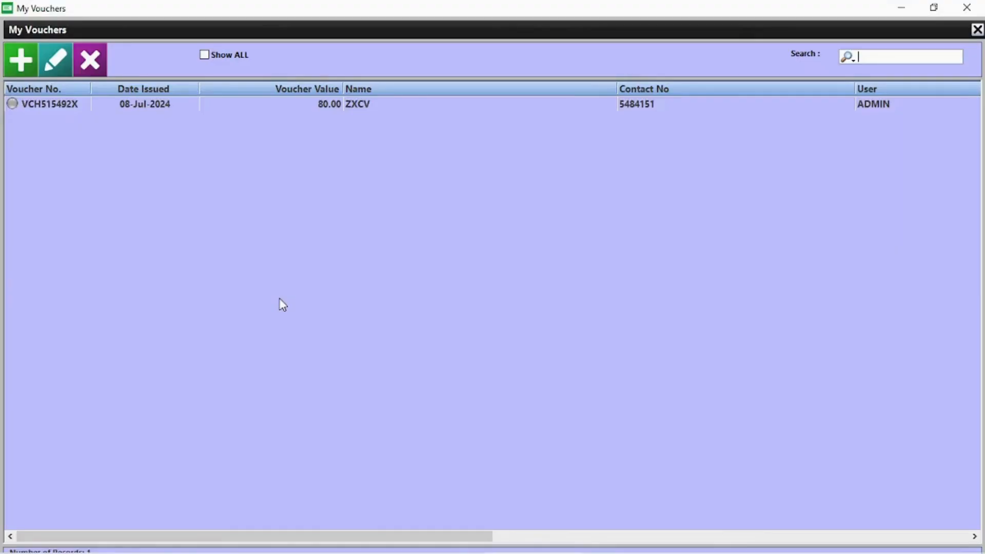
pyautogui.doubleClick(36, 105)
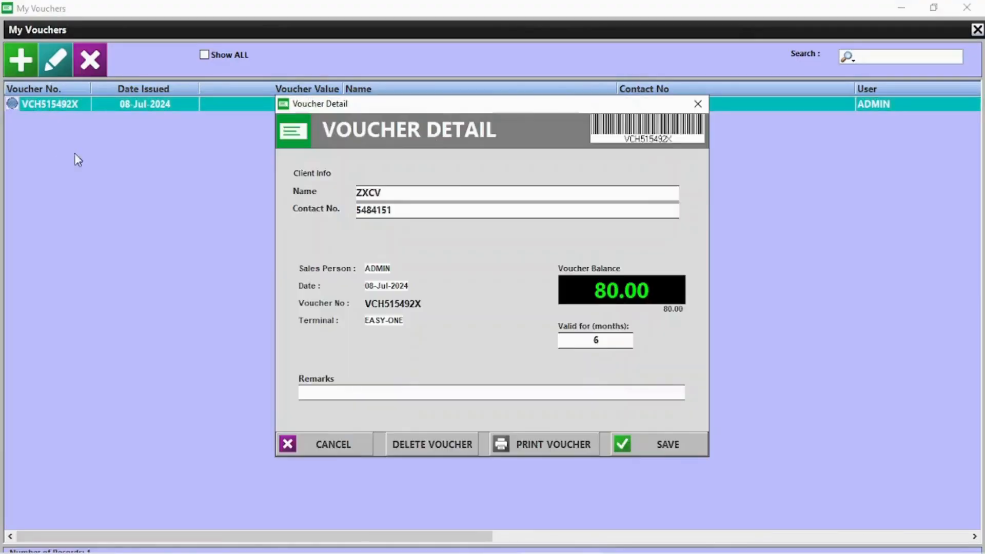
pyautogui.click(700, 103)
pyautogui.click(31, 64)
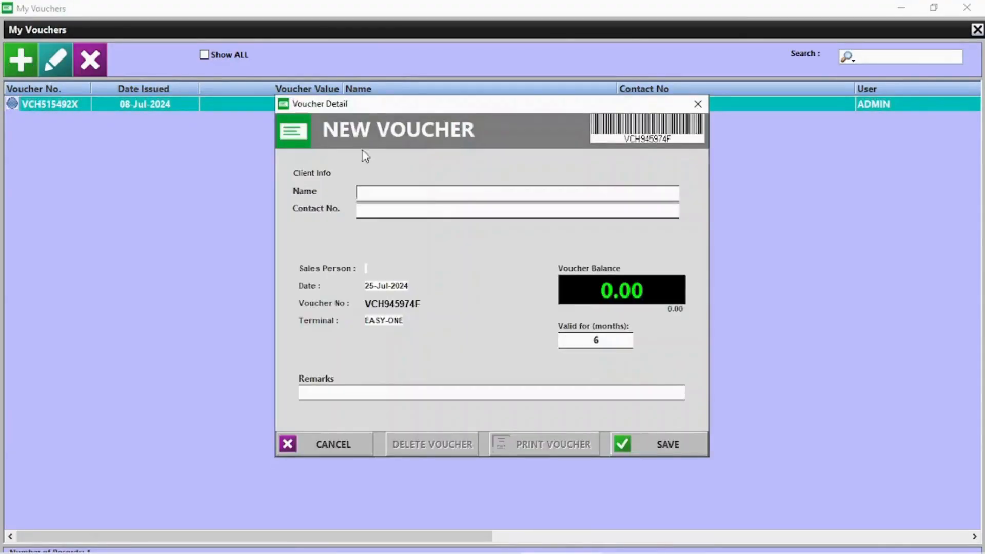
pyautogui.click(697, 103)
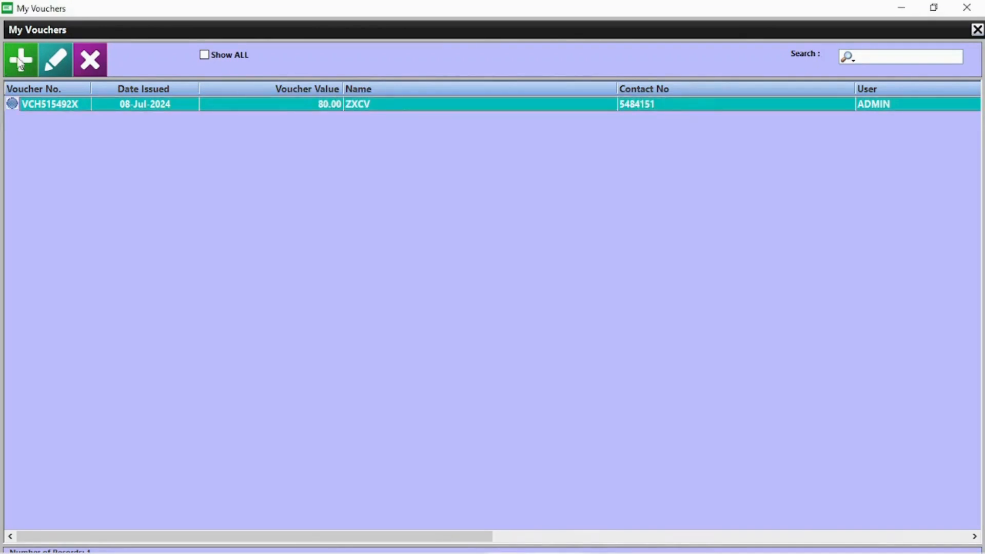
pyautogui.click(91, 57)
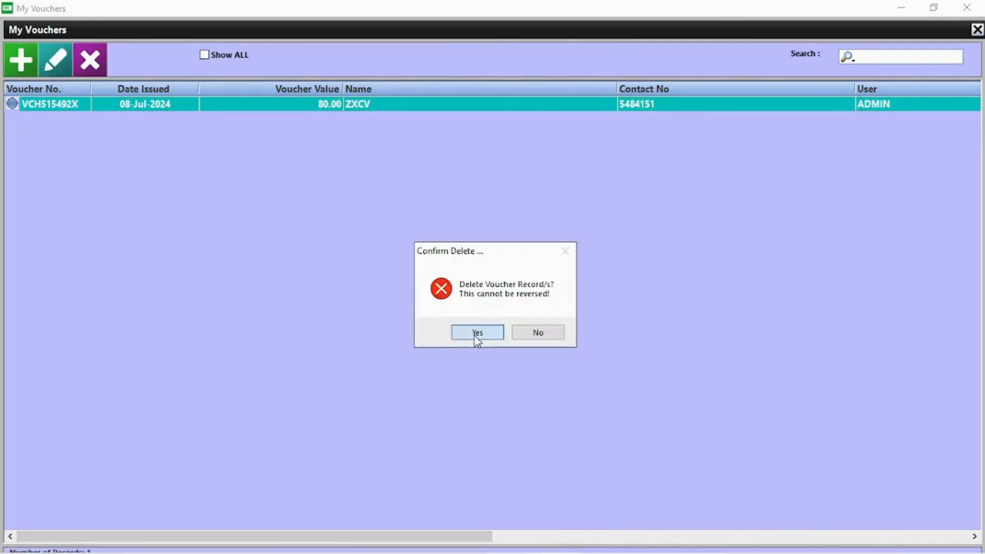
pyautogui.click(475, 333)
pyautogui.click(967, 7)
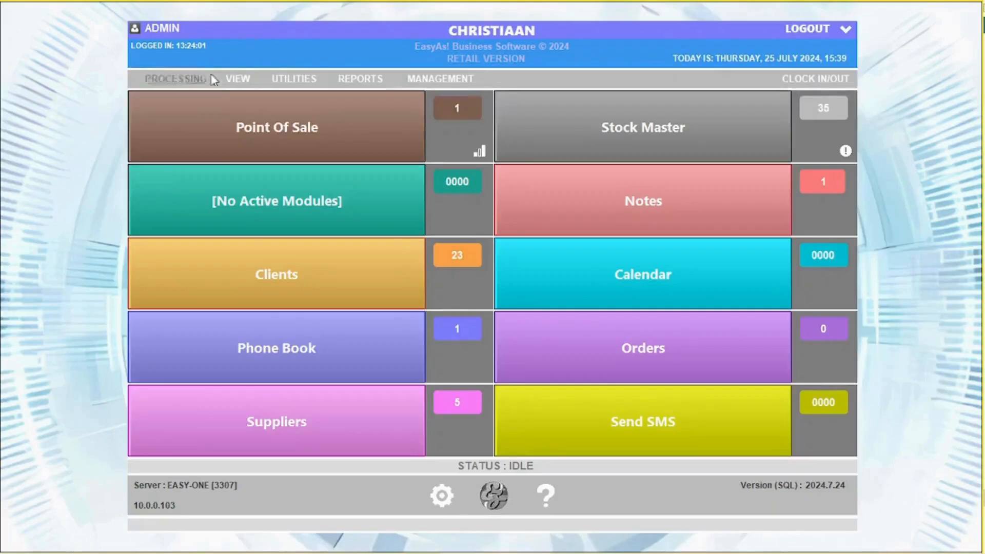
# Mark the OWN STOCK delivery as delivered and close Deliveries.
pyautogui.click(248, 78)
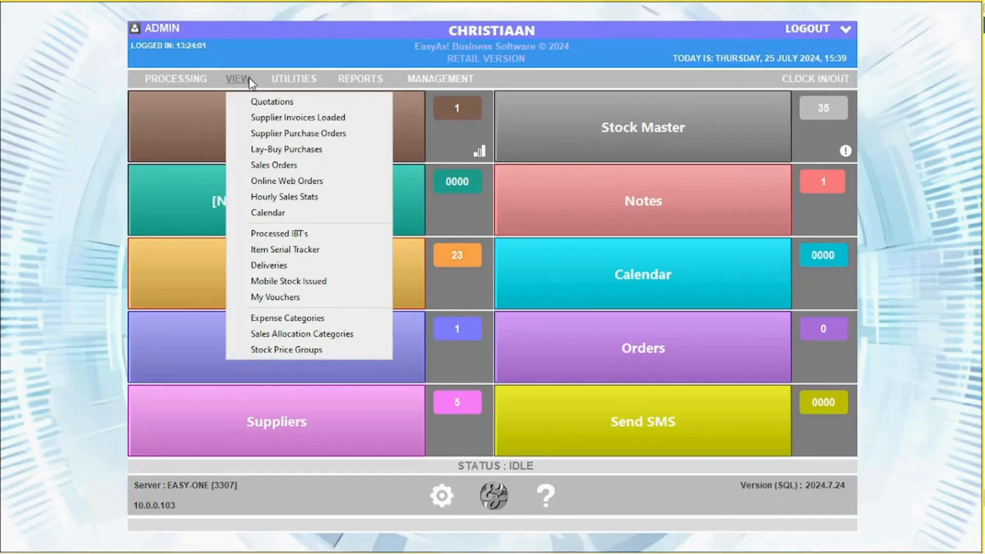
pyautogui.click(281, 265)
pyautogui.click(307, 197)
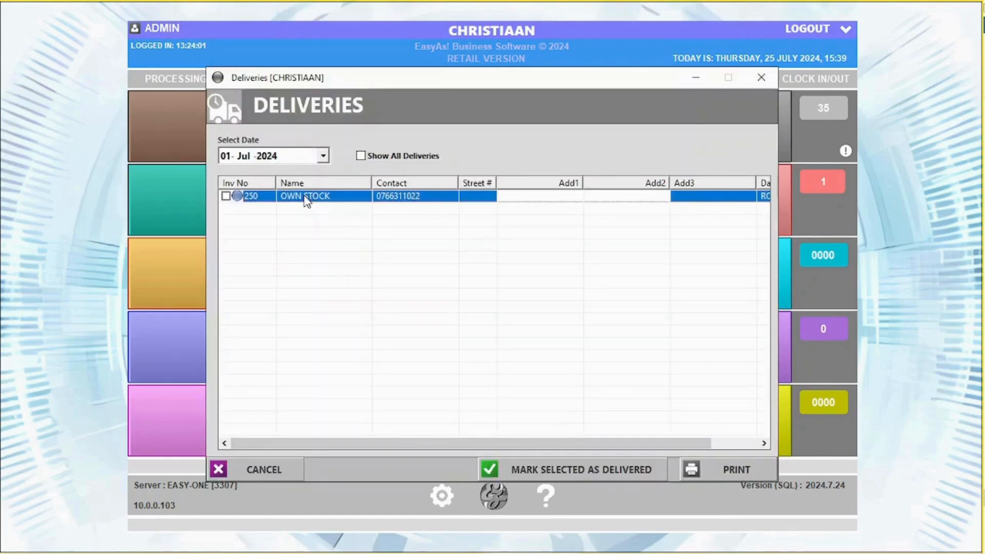
pyautogui.click(227, 197)
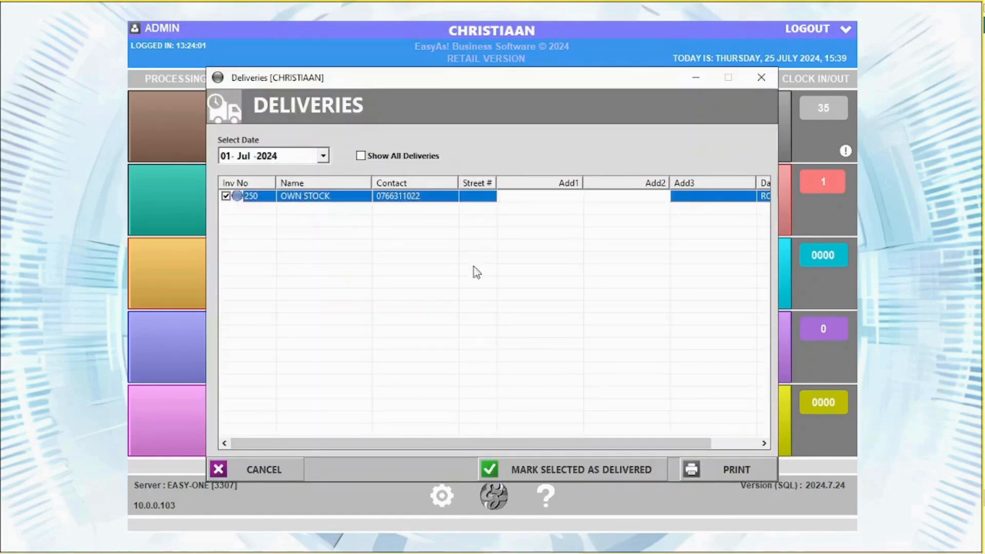
pyautogui.click(565, 469)
pyautogui.click(500, 334)
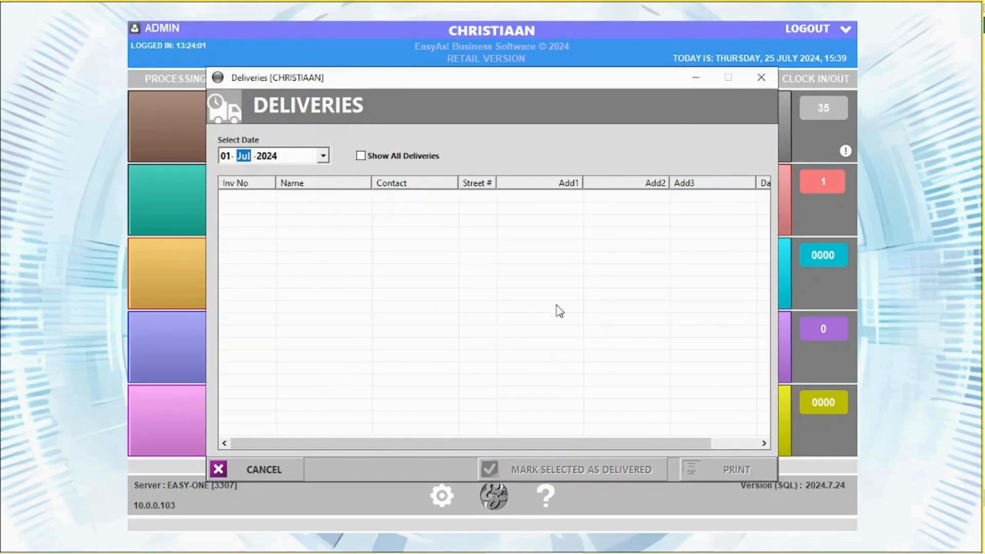
pyautogui.click(761, 77)
pyautogui.click(294, 79)
pyautogui.click(328, 101)
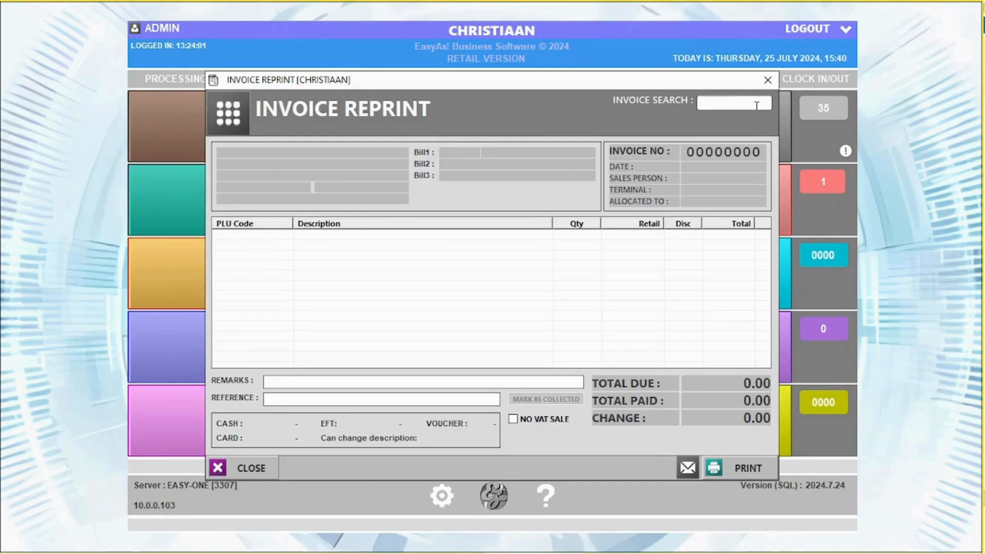
pyautogui.press('Return')
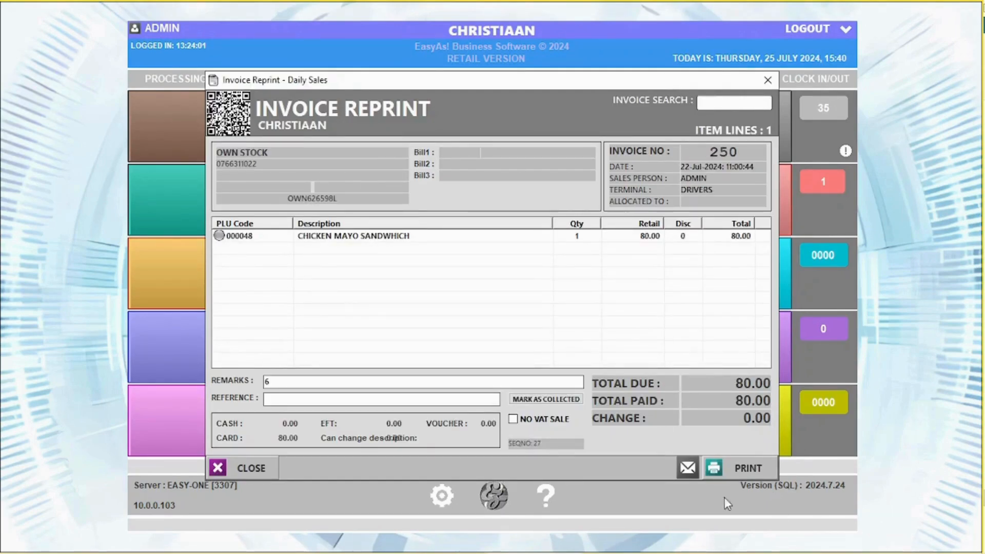
pyautogui.click(687, 469)
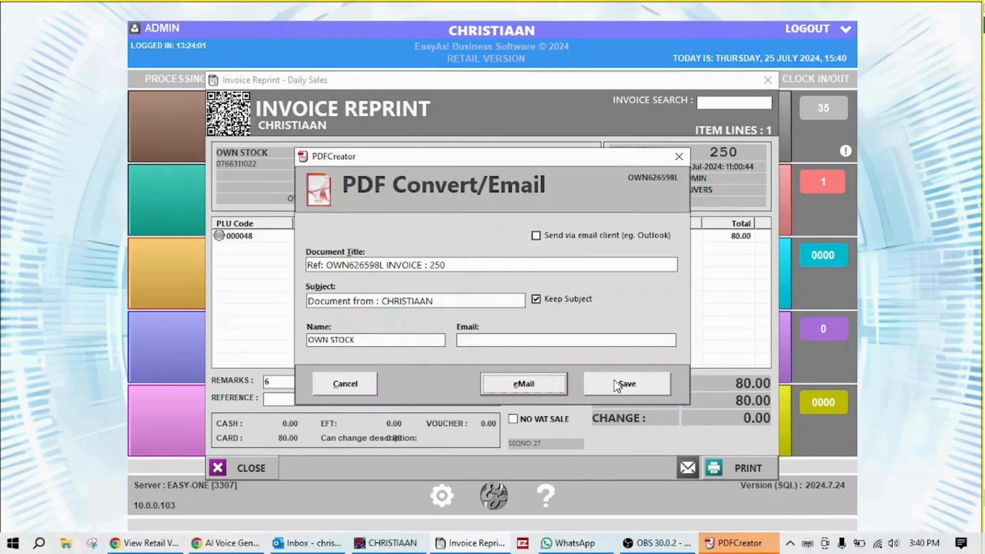
pyautogui.click(344, 383)
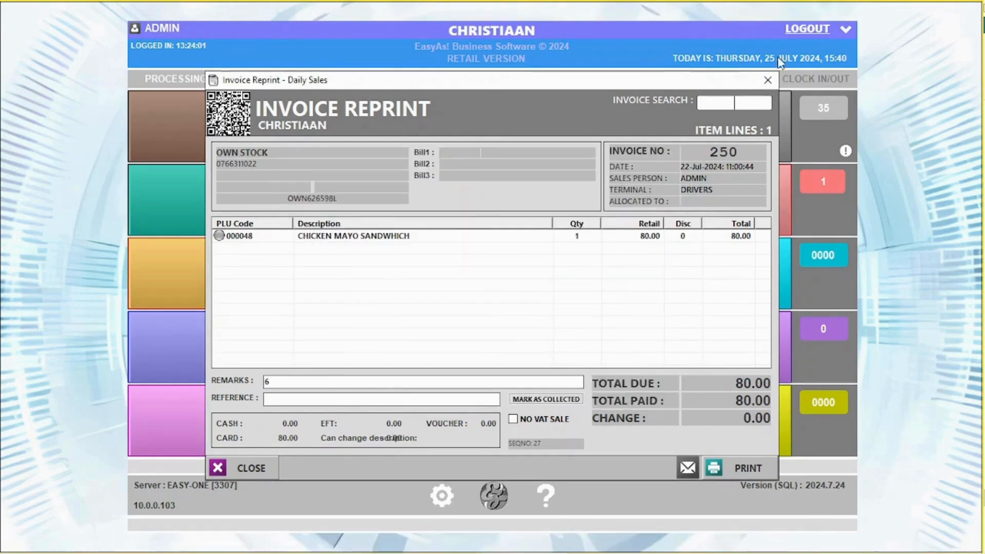
pyautogui.click(768, 80)
pyautogui.click(294, 79)
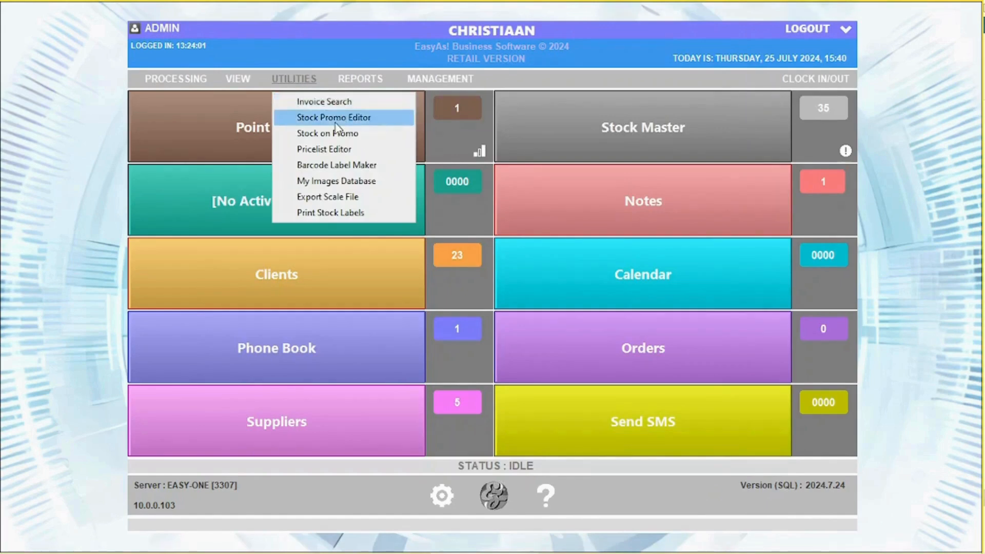
pyautogui.click(338, 117)
pyautogui.doubleClick(335, 138)
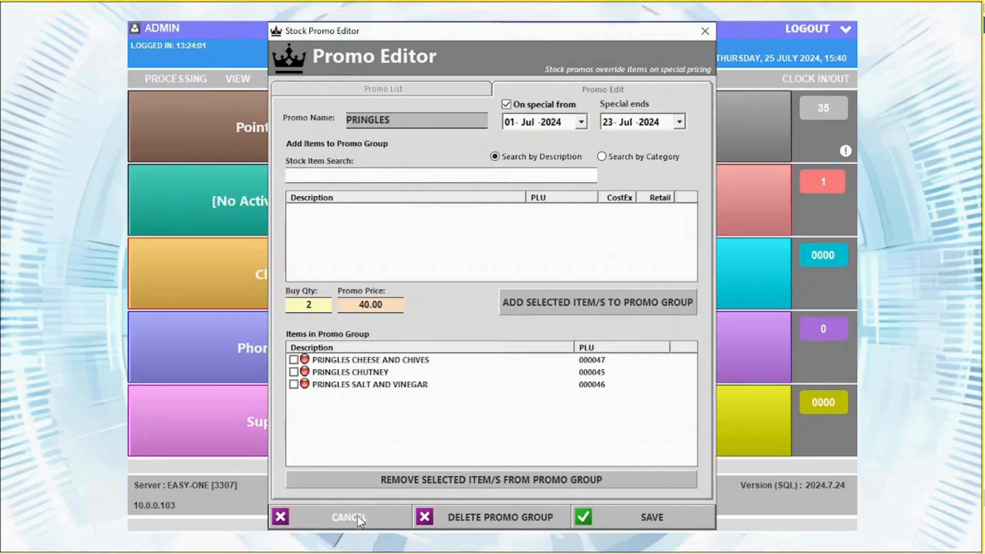
pyautogui.click(372, 91)
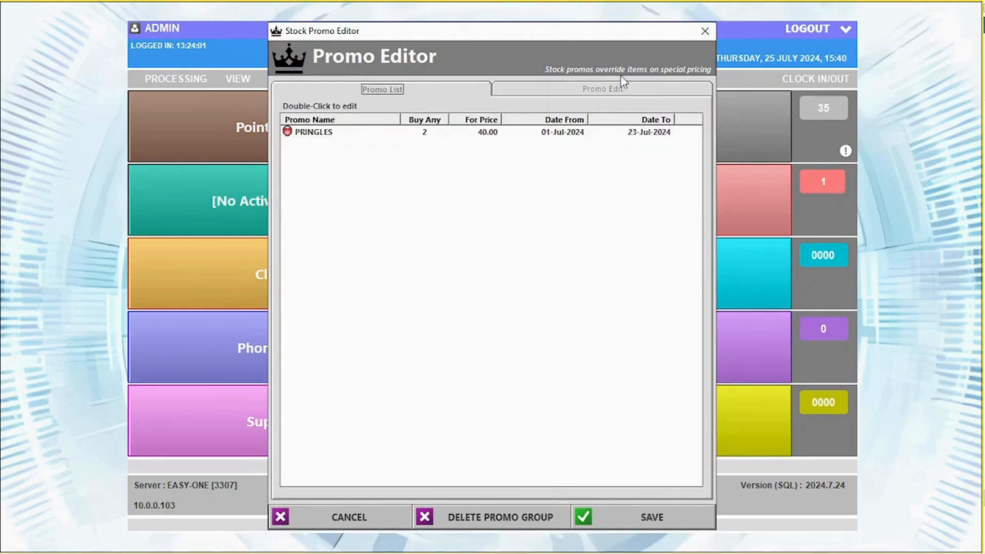
pyautogui.click(616, 93)
pyautogui.click(705, 32)
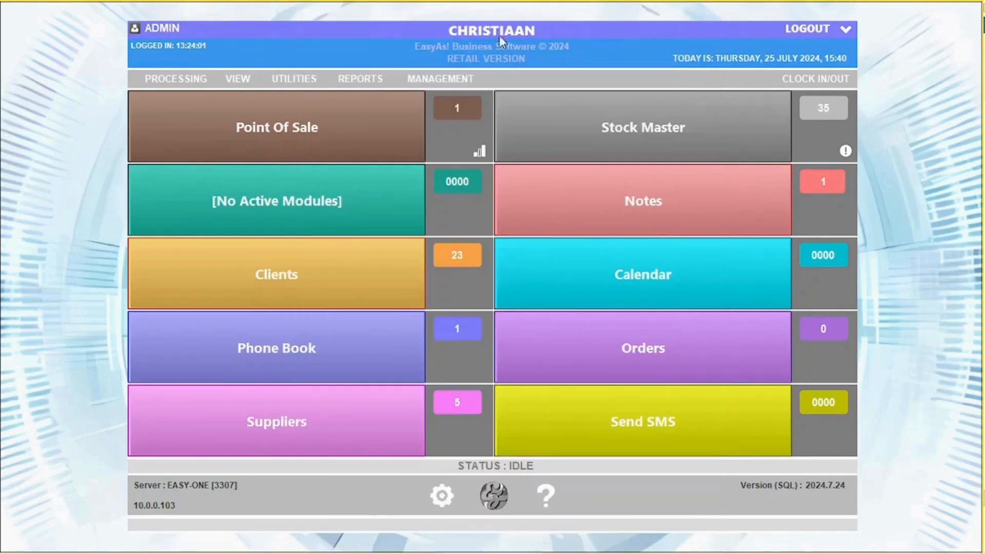
pyautogui.click(294, 79)
pyautogui.click(315, 134)
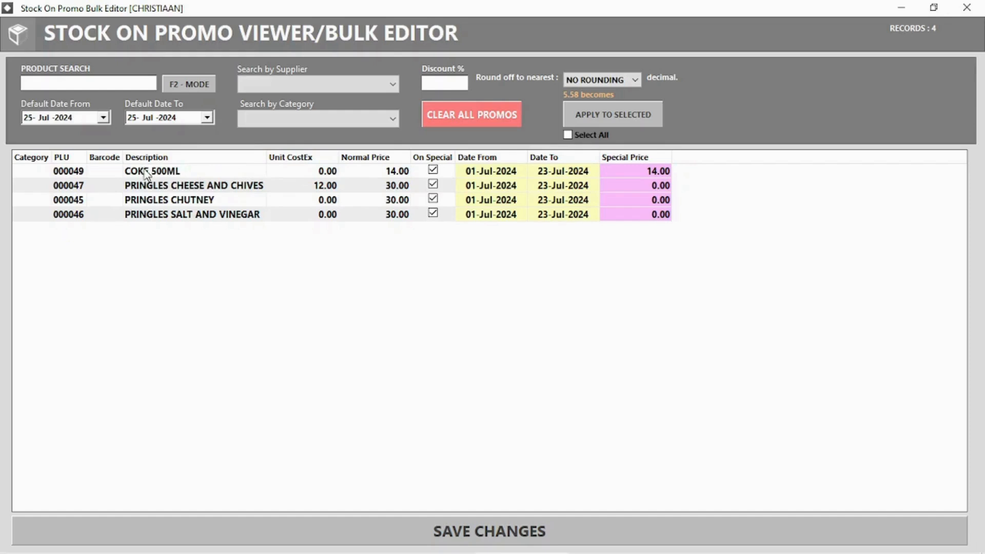
pyautogui.click(965, 8)
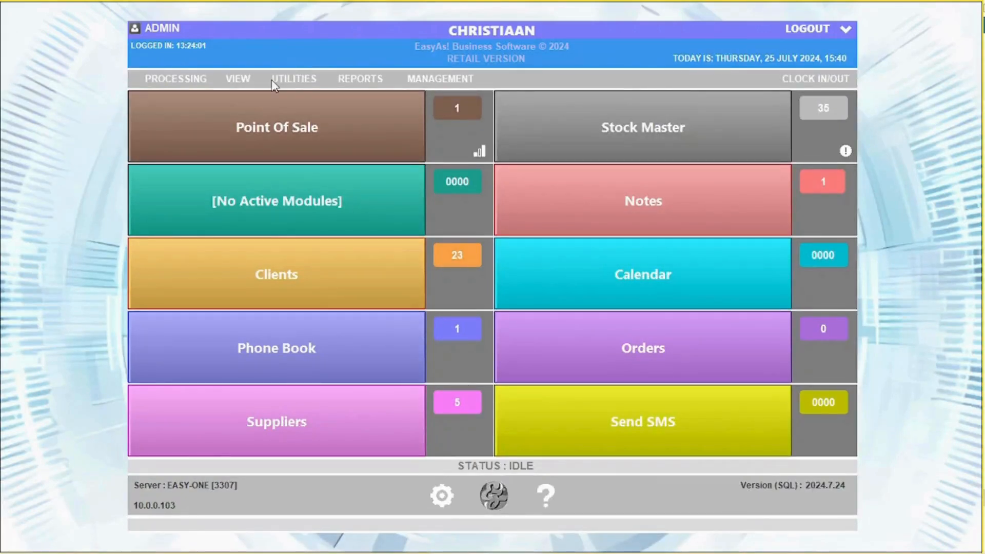
# Open the Barcode Label Maker, pick the 40x30 text label layout, and close it.
pyautogui.click(288, 81)
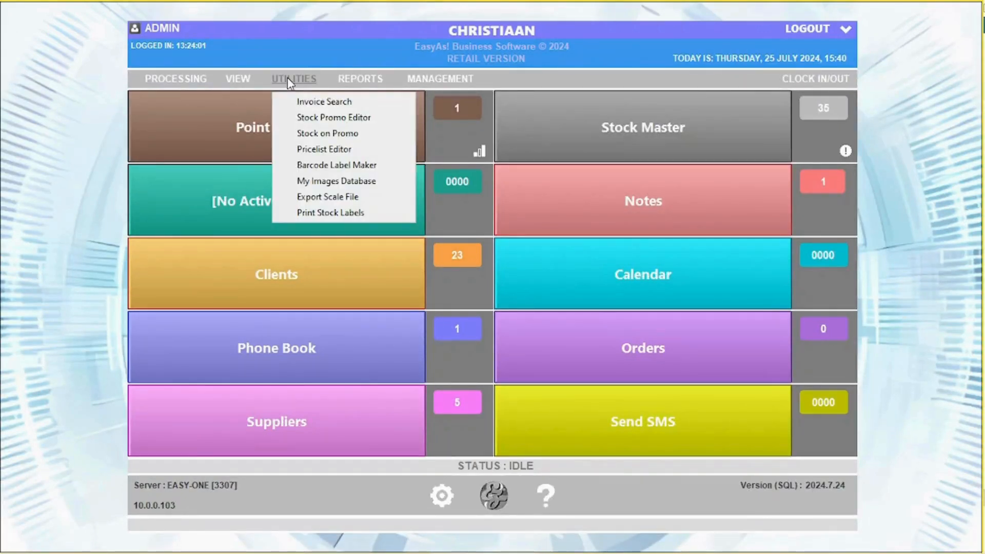
pyautogui.click(332, 161)
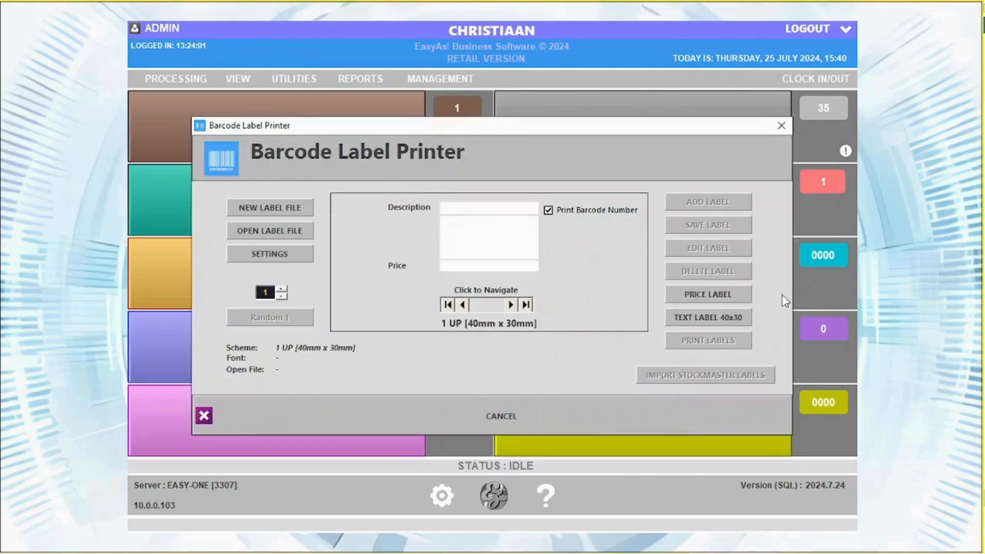
pyautogui.click(727, 320)
pyautogui.click(470, 218)
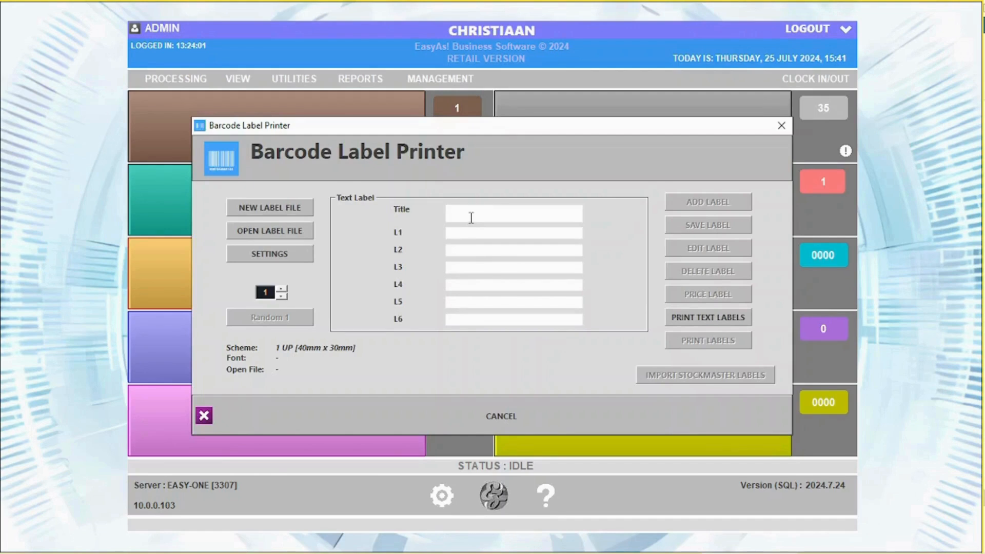
pyautogui.click(782, 125)
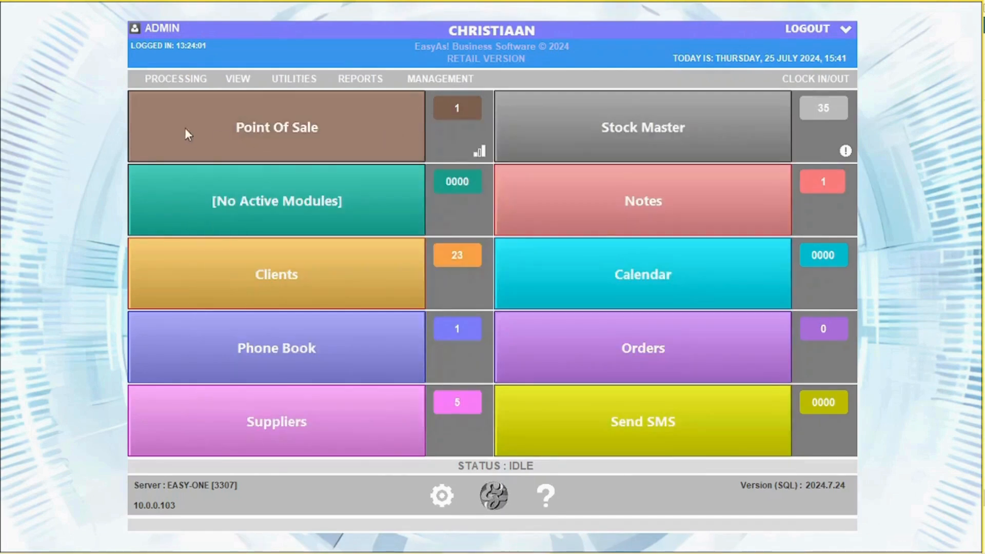
# Bring up the list of available reports from the menu.
pyautogui.click(292, 81)
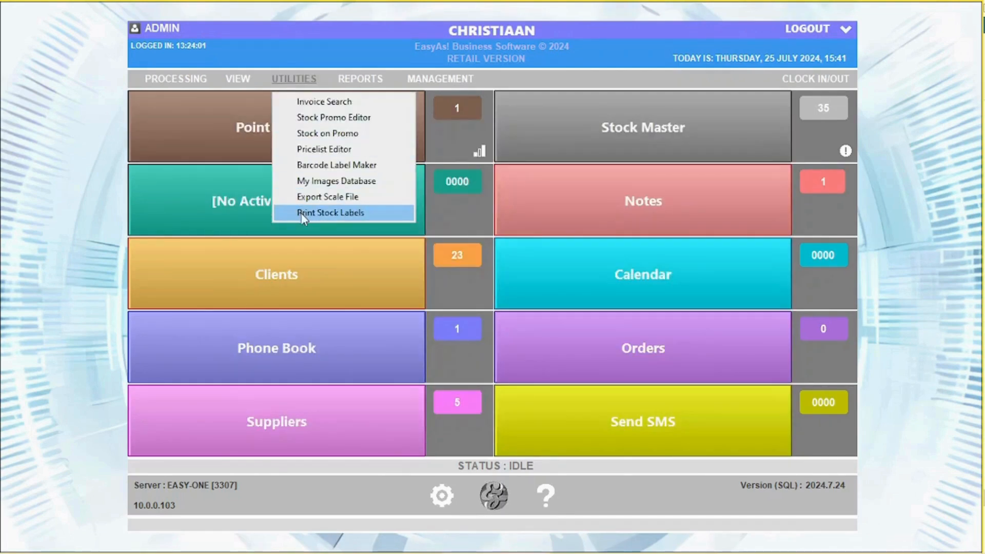
pyautogui.click(359, 79)
pyautogui.moveTo(377, 105)
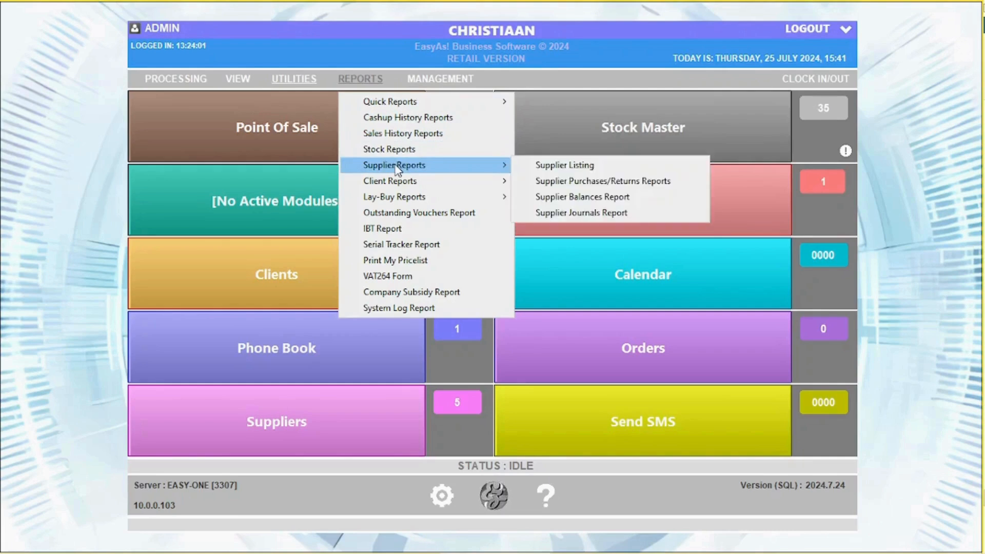
pyautogui.moveTo(403, 201)
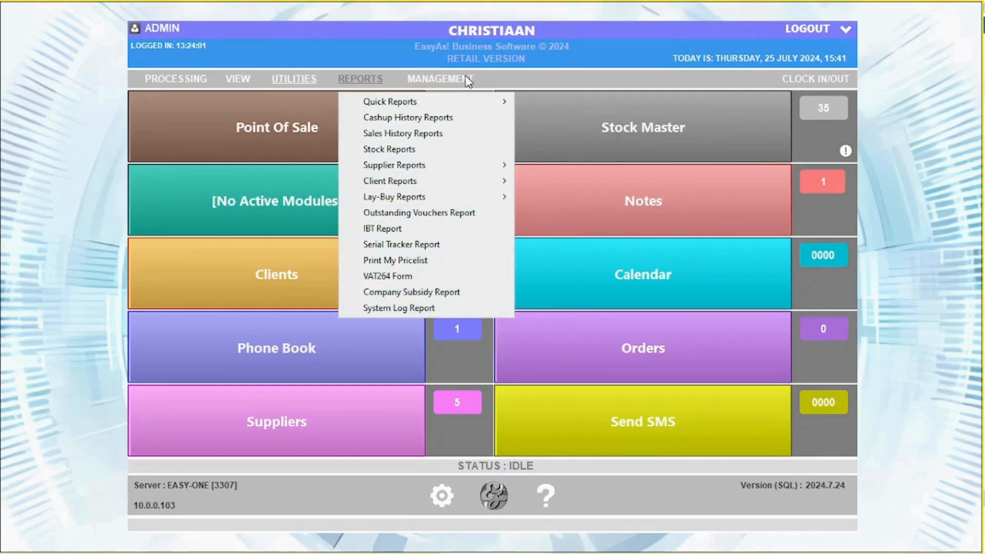
# Open Daily Totals and review the invoice 274 reprint and the itemised sales.
pyautogui.moveTo(468, 82)
pyautogui.click(475, 100)
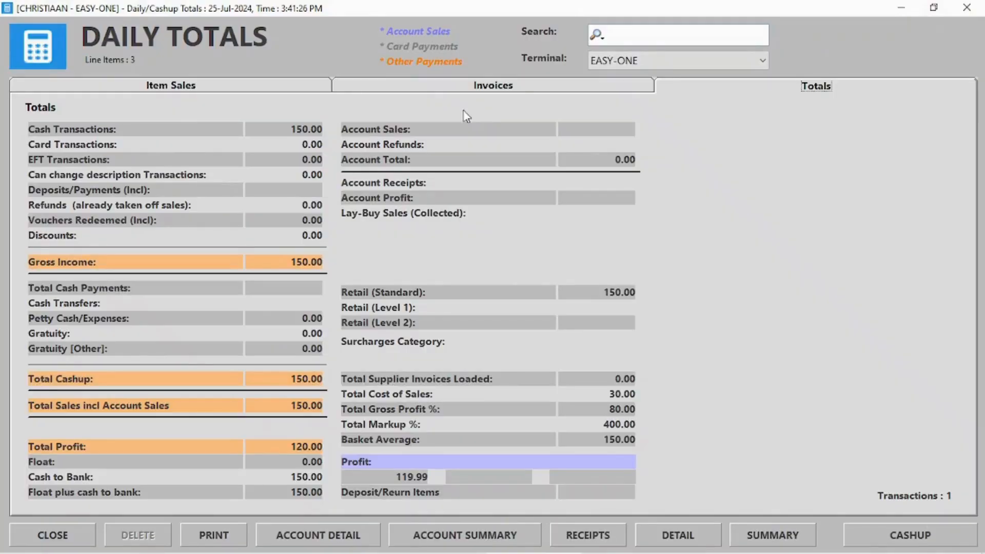
pyautogui.click(480, 86)
pyautogui.doubleClick(66, 126)
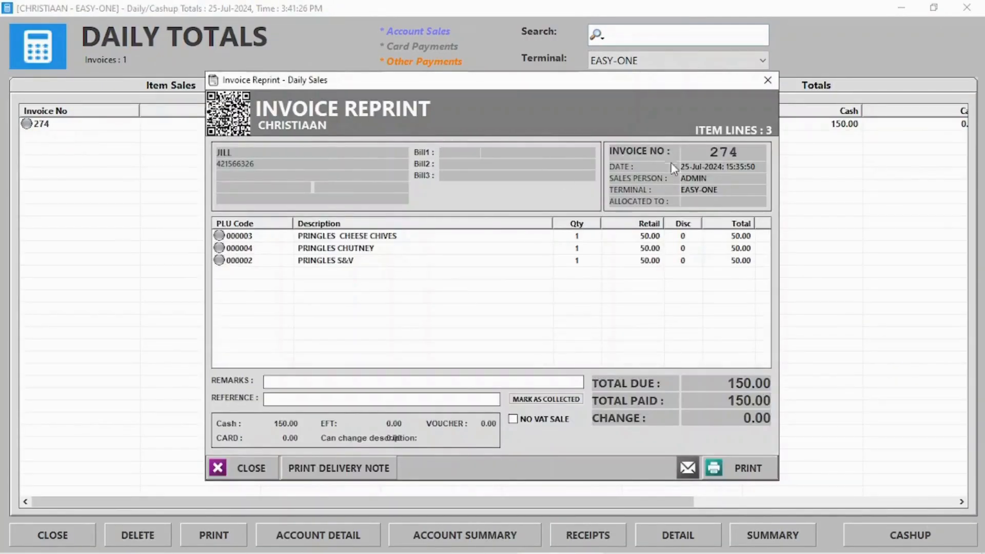
pyautogui.click(767, 80)
pyautogui.click(123, 86)
pyautogui.doubleClick(126, 137)
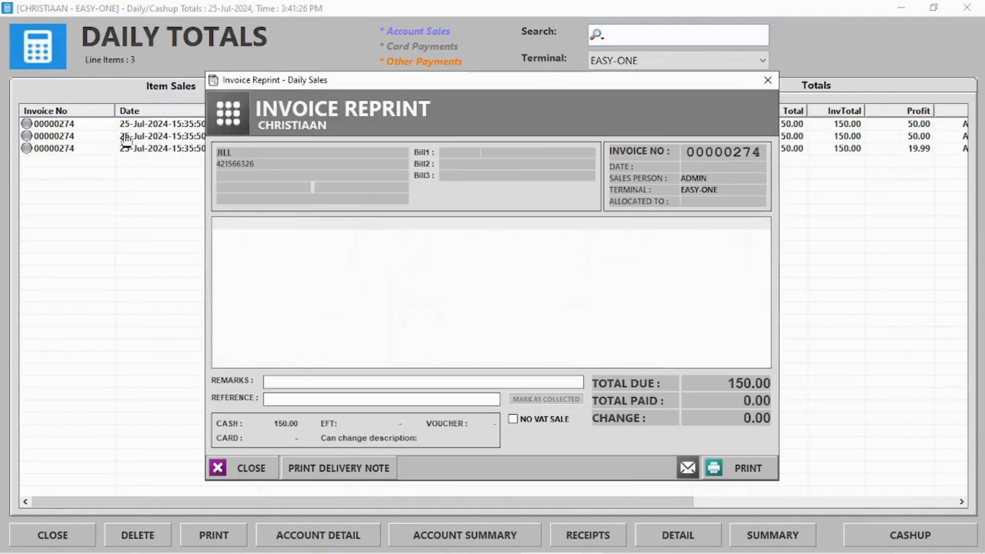
pyautogui.click(765, 79)
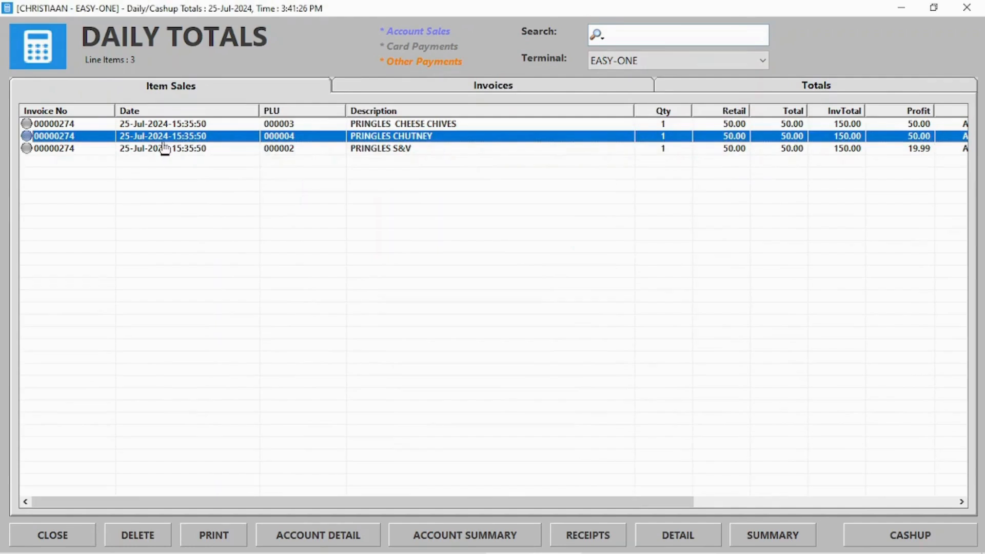
# Reverse the Pringles sale with the admin password, also updating stock.
pyautogui.click(147, 539)
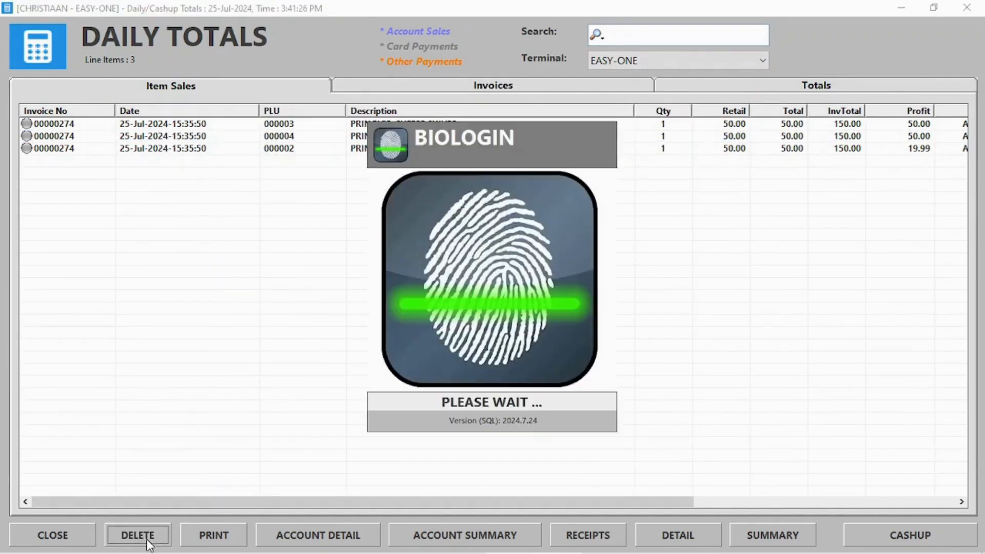
pyautogui.click(606, 157)
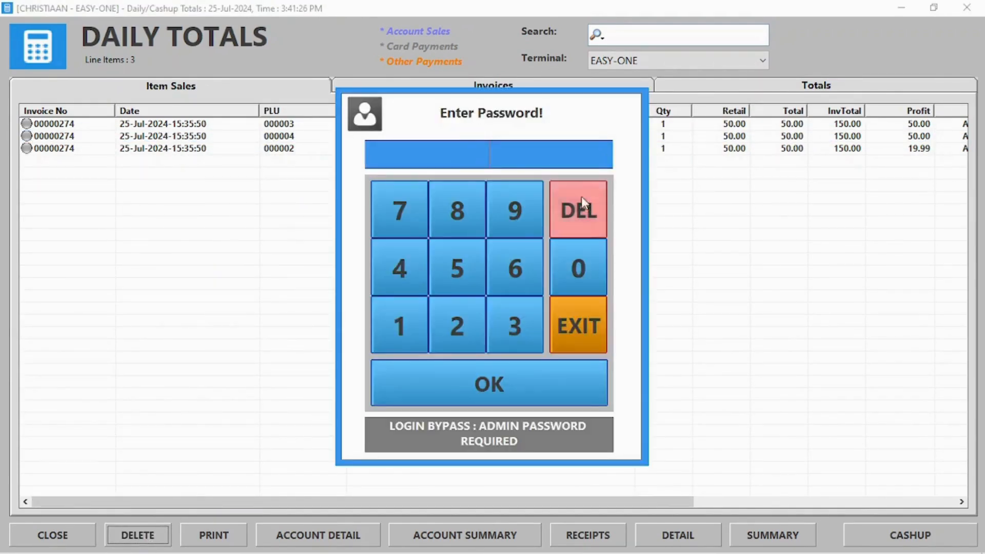
pyautogui.tripleClick(514, 309)
pyautogui.click(507, 397)
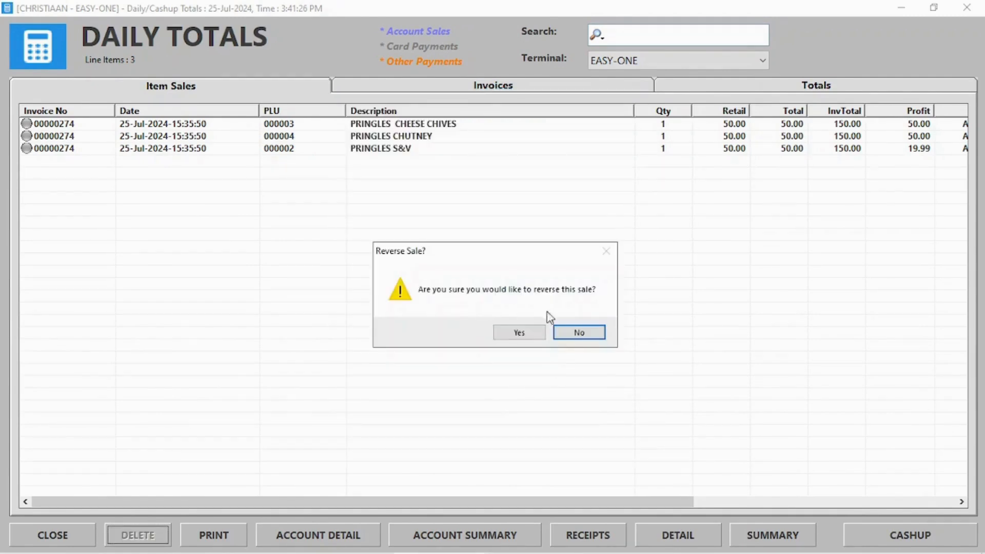
pyautogui.click(519, 332)
pyautogui.click(464, 326)
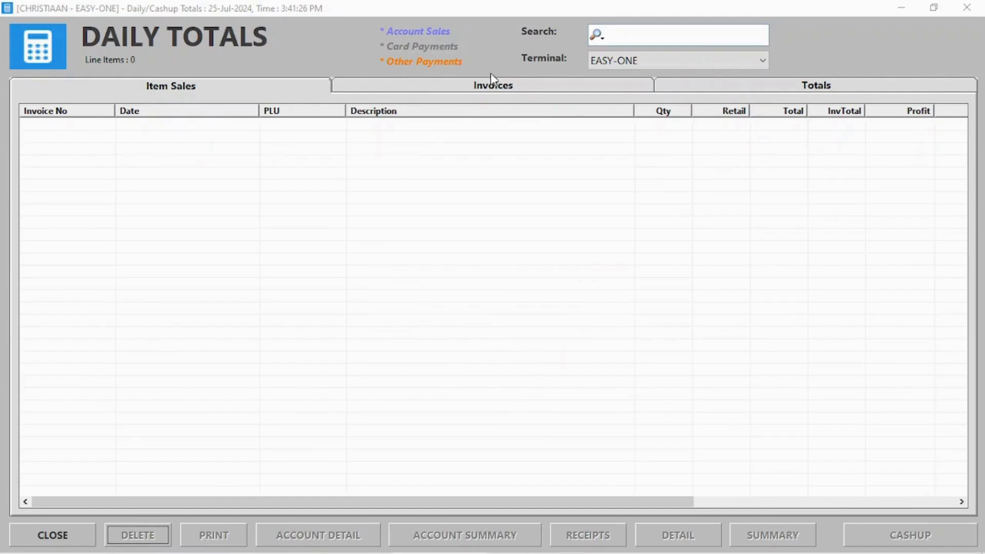
# Switch Daily Totals to all terminals, review invoices and item sales, then close it.
pyautogui.click(491, 83)
pyautogui.click(697, 86)
pyautogui.click(682, 62)
pyautogui.click(638, 82)
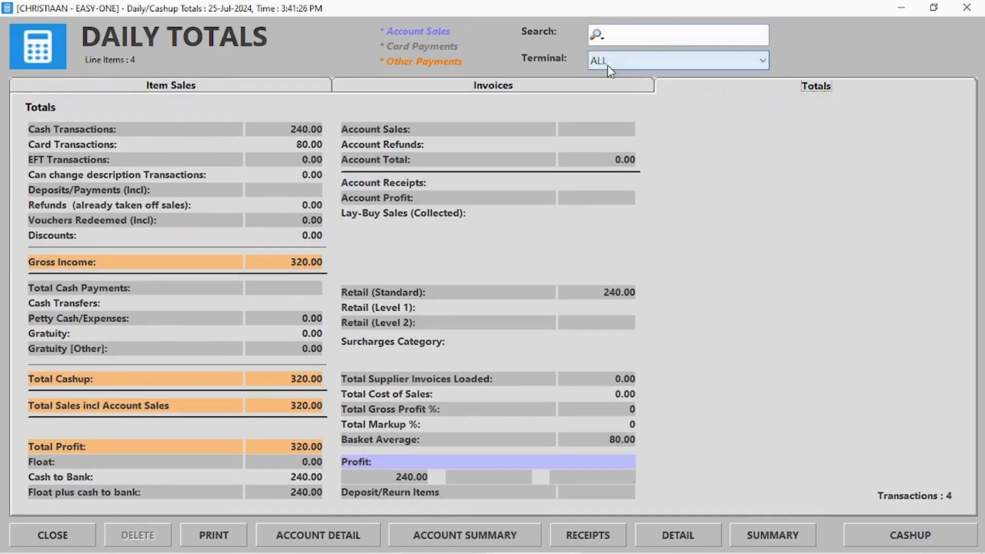
pyautogui.click(195, 86)
pyautogui.click(534, 85)
pyautogui.click(225, 92)
pyautogui.moveTo(442, 501); pyautogui.dragTo(625, 490)
pyautogui.click(783, 149)
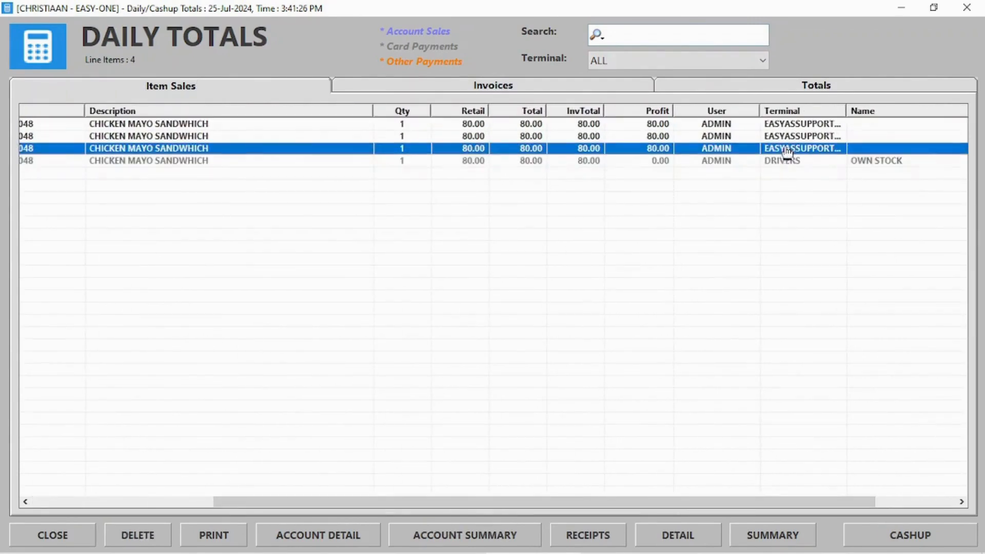
pyautogui.click(966, 8)
pyautogui.click(440, 79)
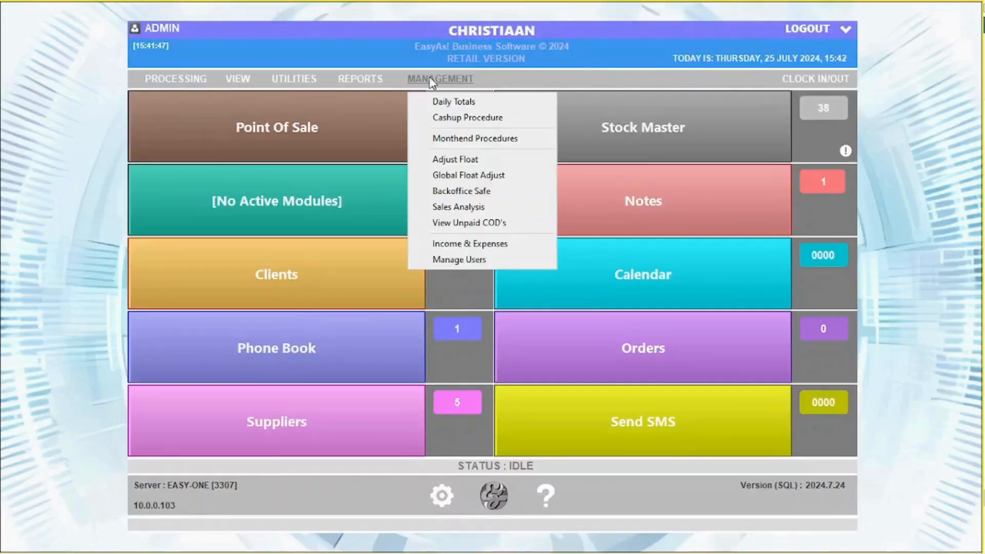
# Start the cashup and enter 100.00 in Total Cards on the Cashup Count.
pyautogui.click(455, 117)
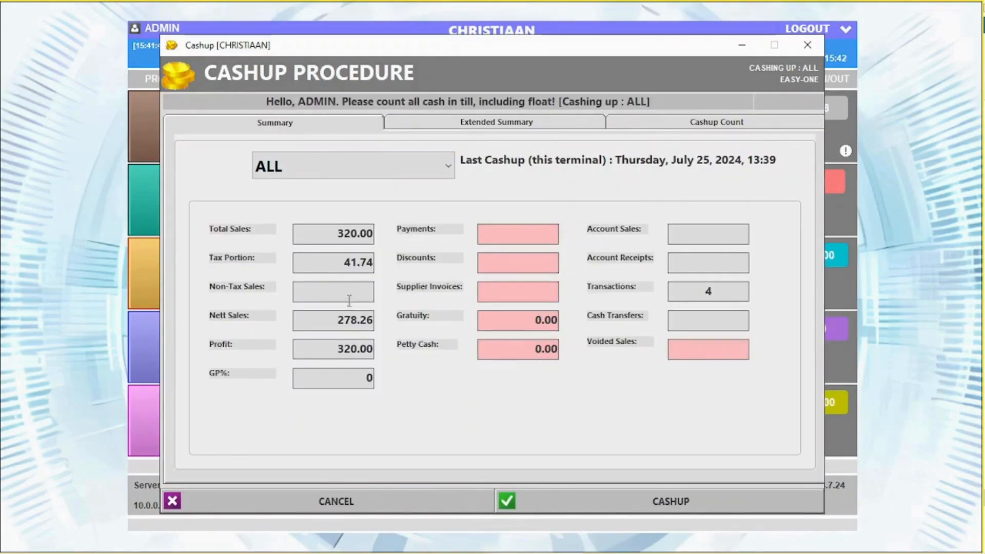
pyautogui.click(712, 124)
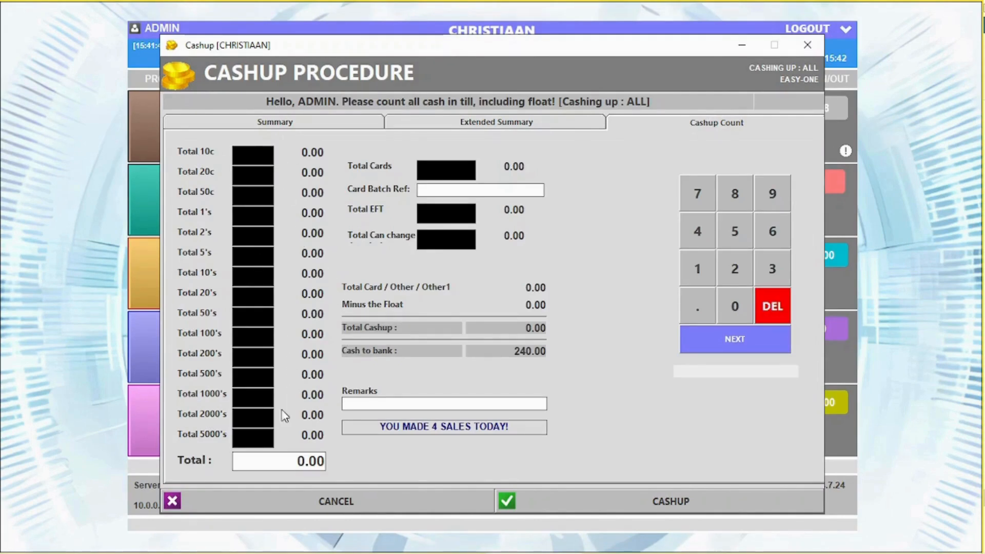
pyautogui.click(436, 175)
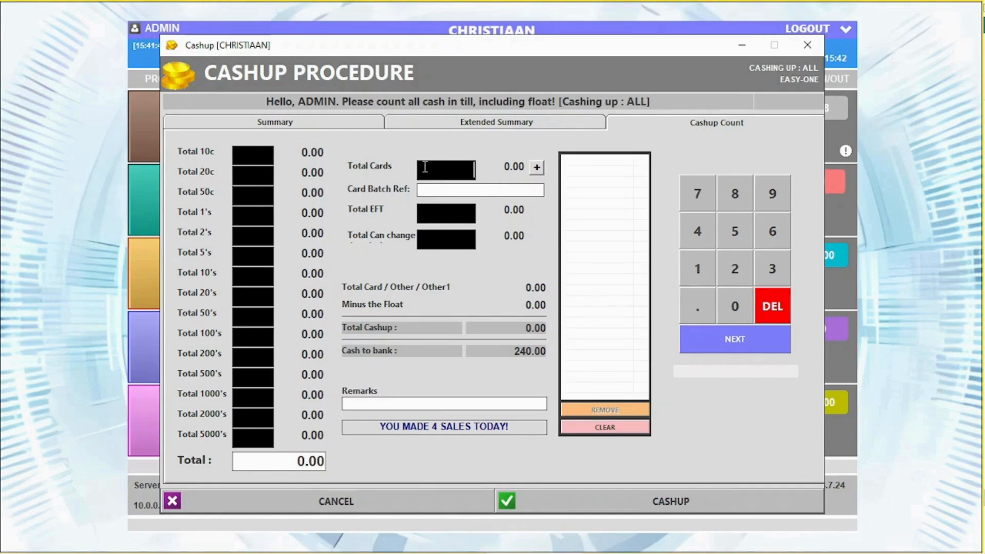
pyautogui.click(541, 169)
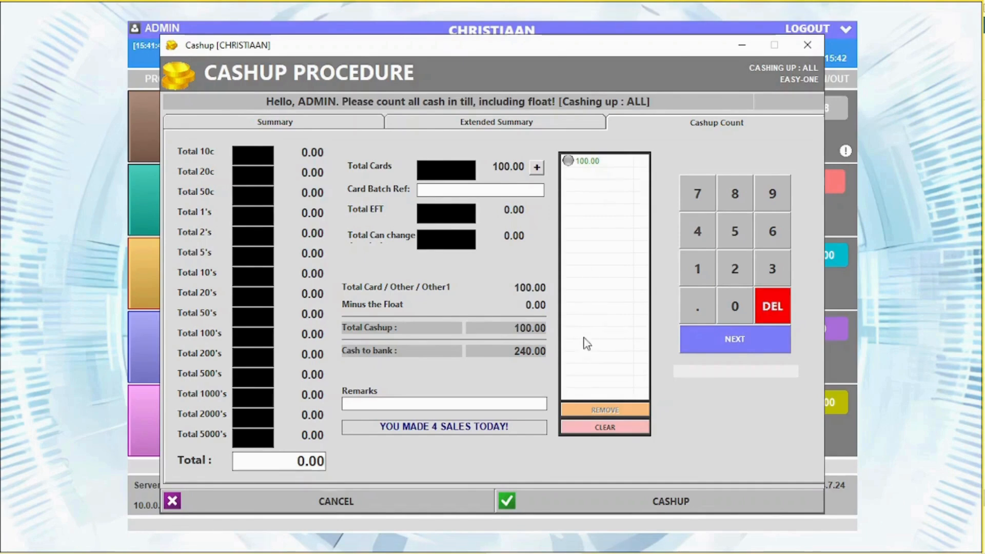
pyautogui.click(450, 212)
pyautogui.click(453, 239)
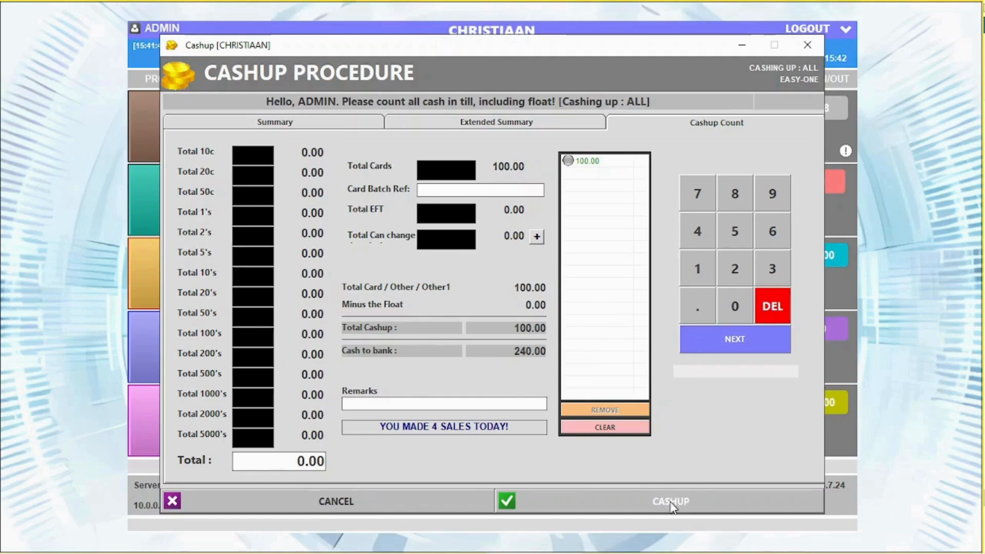
# Process cashup 25 without a money count, skipping printing, and close the report.
pyautogui.click(663, 489)
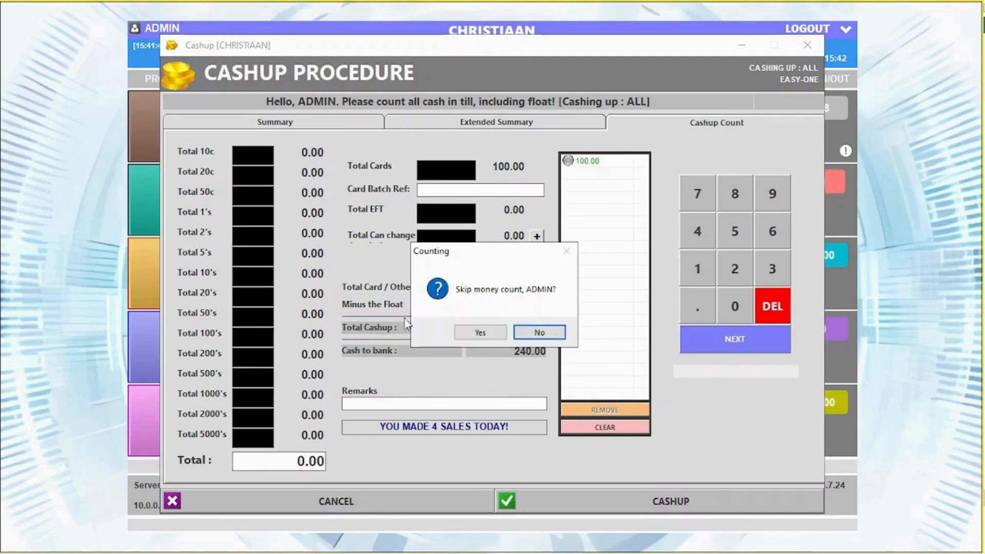
pyautogui.click(490, 333)
pyautogui.click(464, 332)
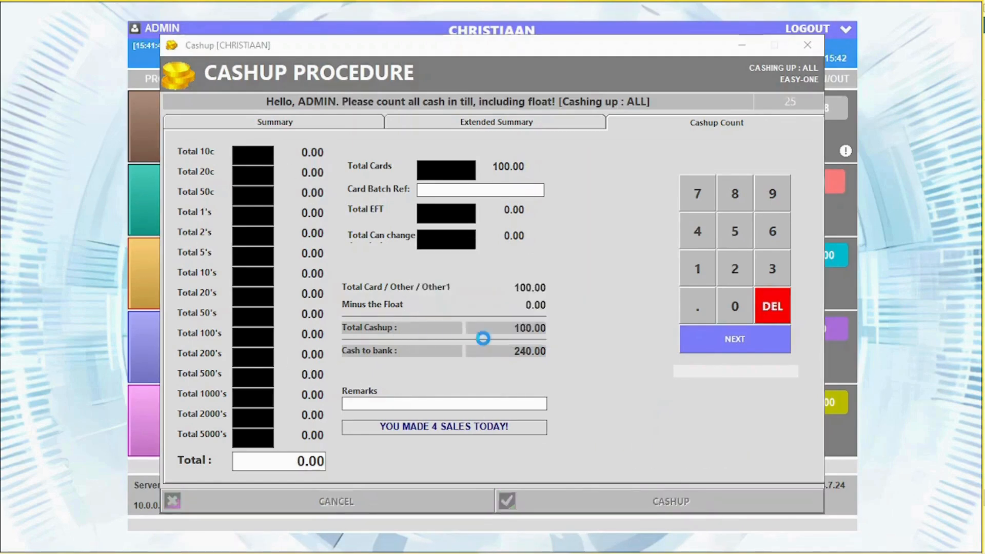
pyautogui.click(314, 316)
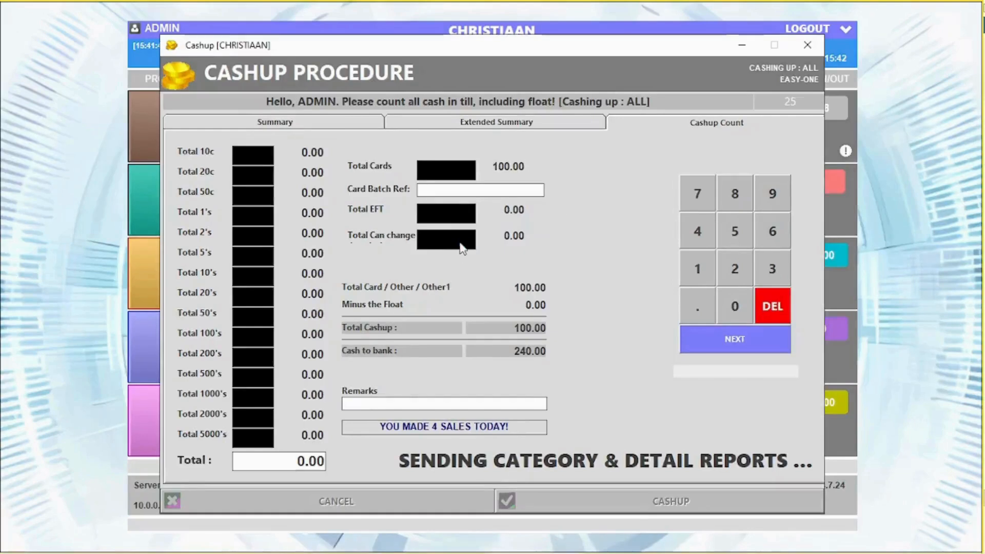
pyautogui.click(966, 7)
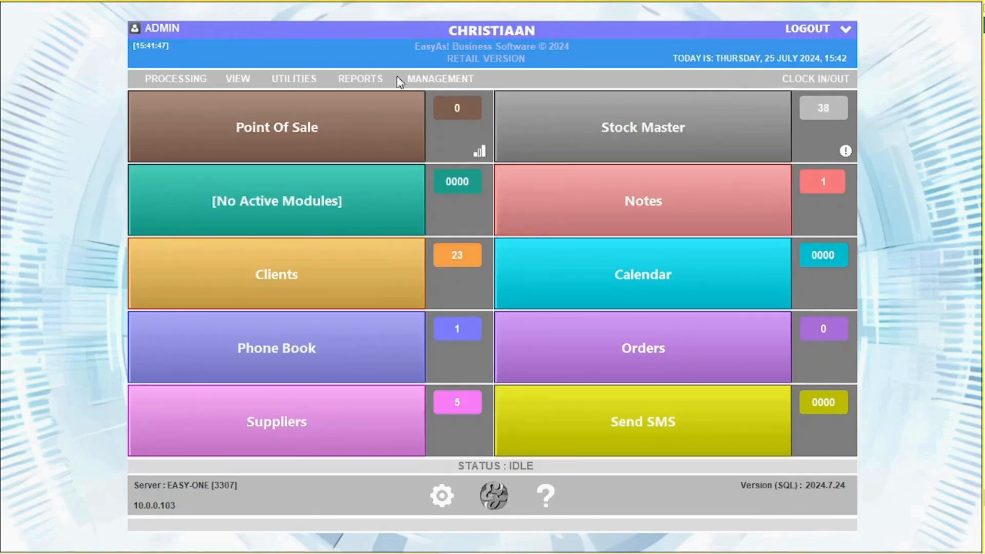
# Review the month-end procedures and their print and export options, then close them.
pyautogui.click(416, 77)
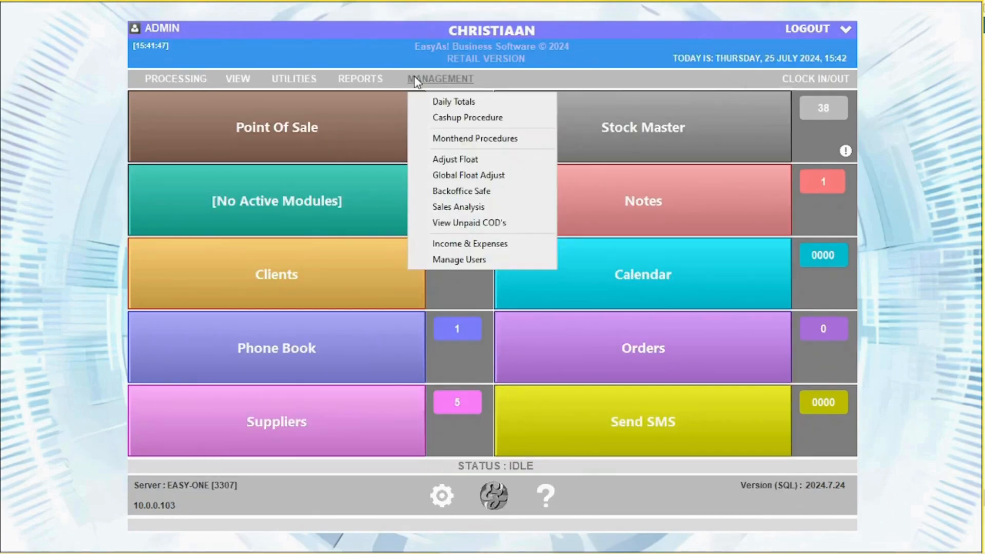
pyautogui.click(454, 137)
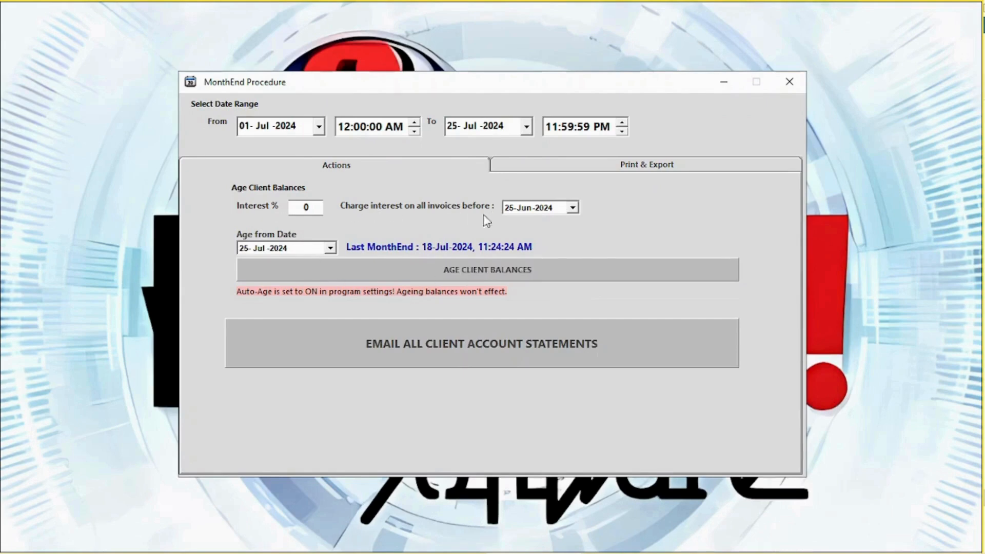
pyautogui.click(621, 169)
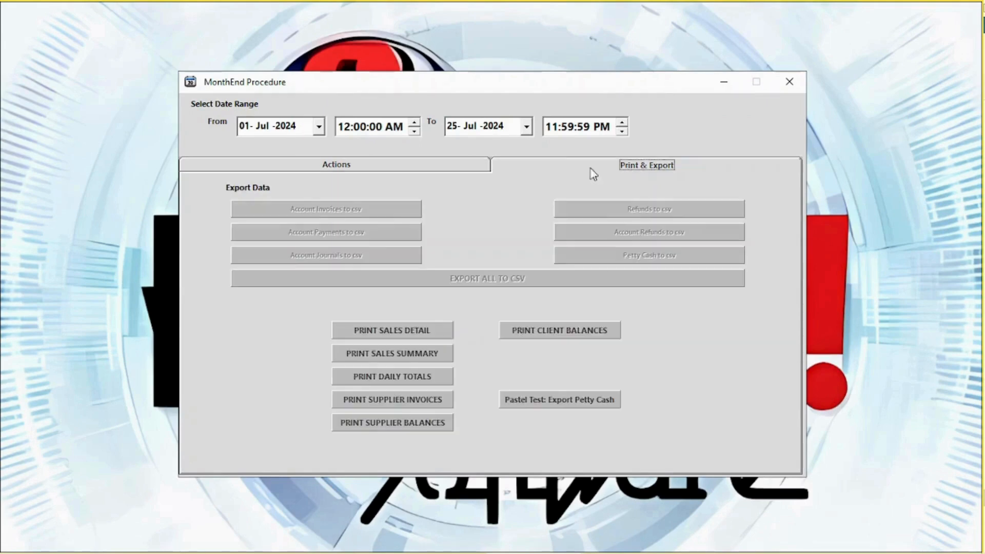
pyautogui.click(789, 81)
# Log in with the admin password and set this terminal's float to 400.00 (two 200s).
pyautogui.click(418, 80)
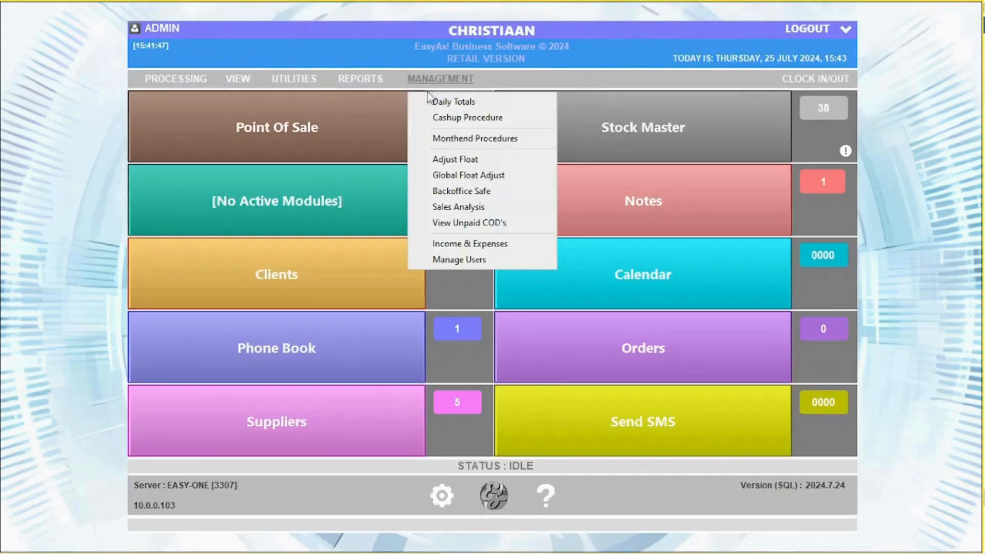
pyautogui.click(485, 163)
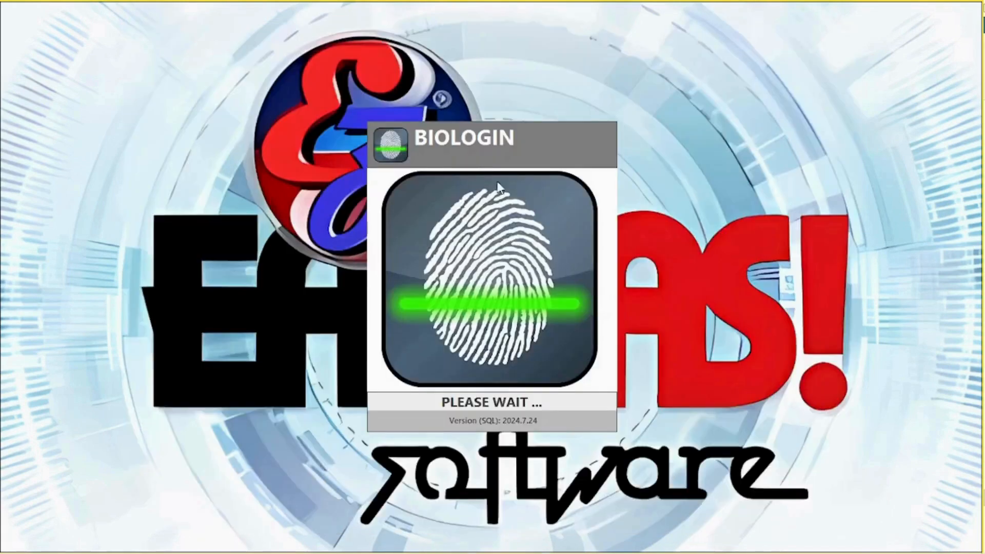
pyautogui.click(605, 157)
pyautogui.write('***')
pyautogui.click(494, 385)
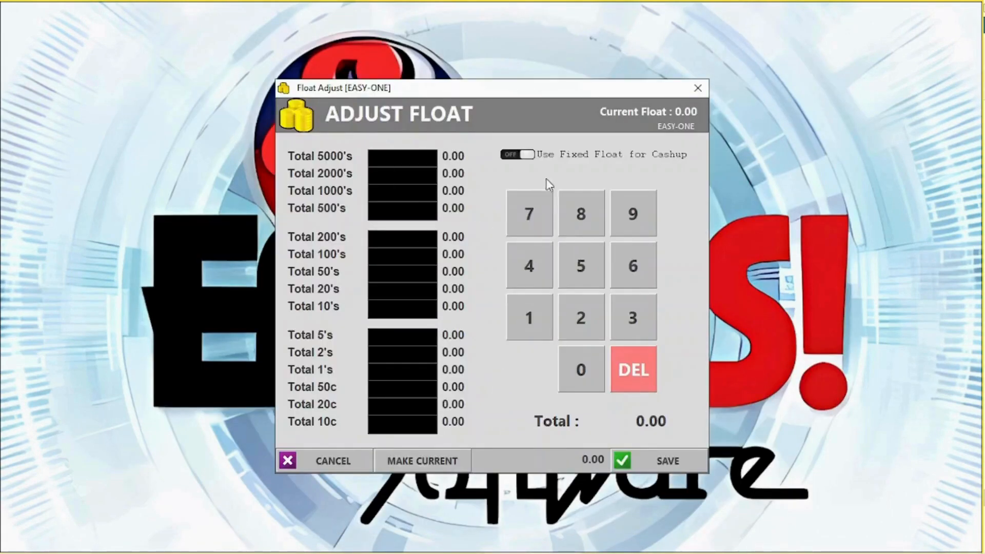
pyautogui.click(527, 155)
pyautogui.click(527, 156)
pyautogui.write('2')
pyautogui.click(665, 460)
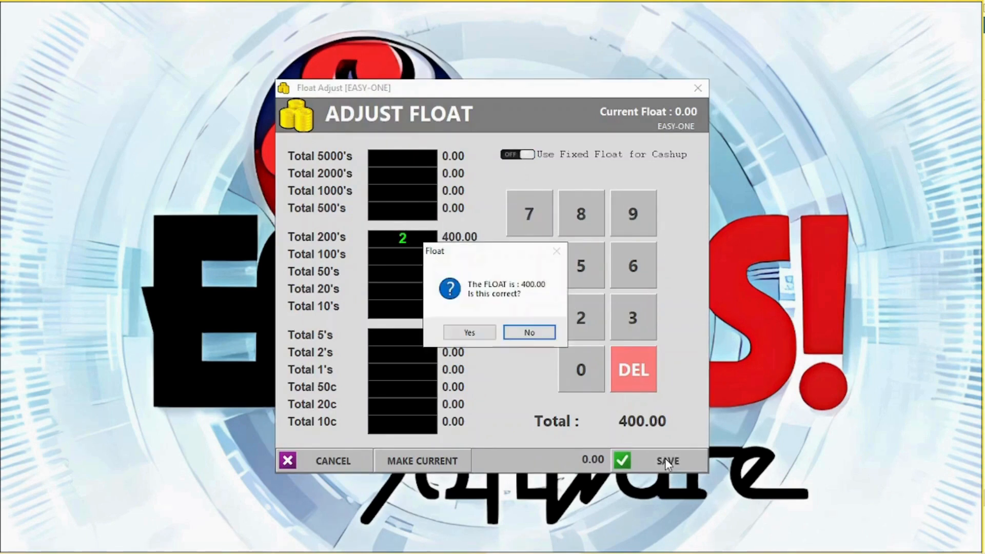
pyautogui.click(469, 332)
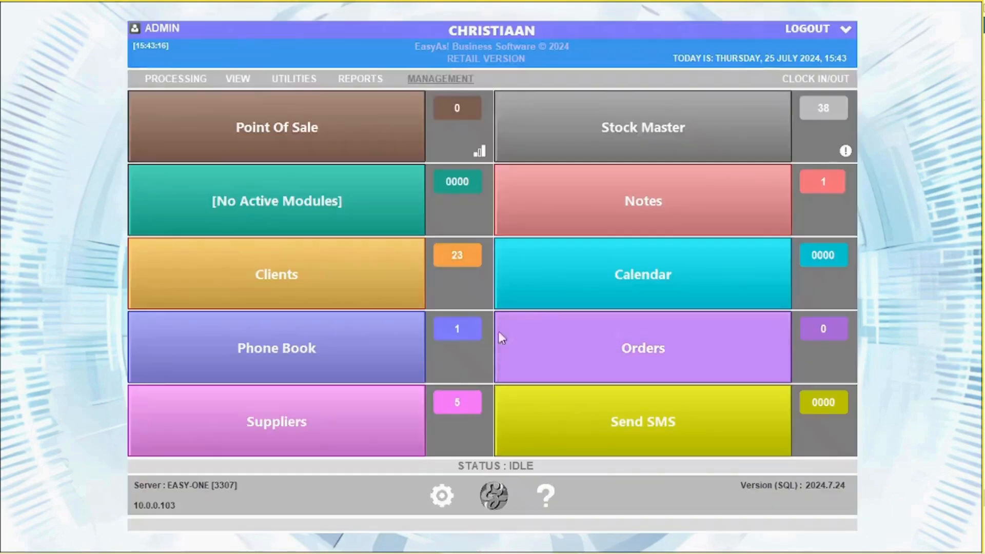
# Set terminal EASYASSUPPORTSE's float to 200.00 via Global Float Adjust, then select ADMIN in User Accounts.
pyautogui.click(442, 79)
pyautogui.click(468, 175)
pyautogui.click(479, 250)
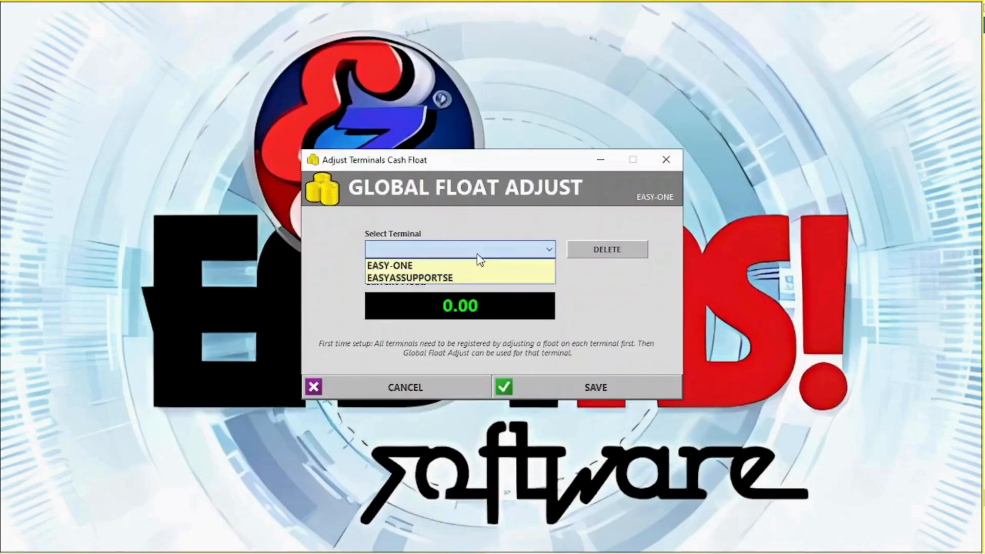
pyautogui.click(464, 277)
pyautogui.write('200')
pyautogui.click(605, 383)
pyautogui.click(589, 334)
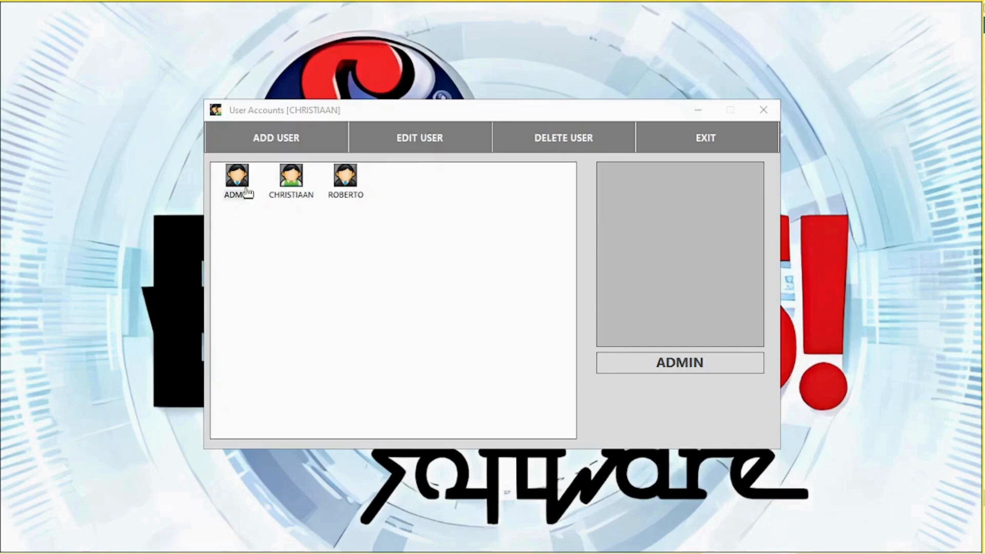
pyautogui.click(237, 184)
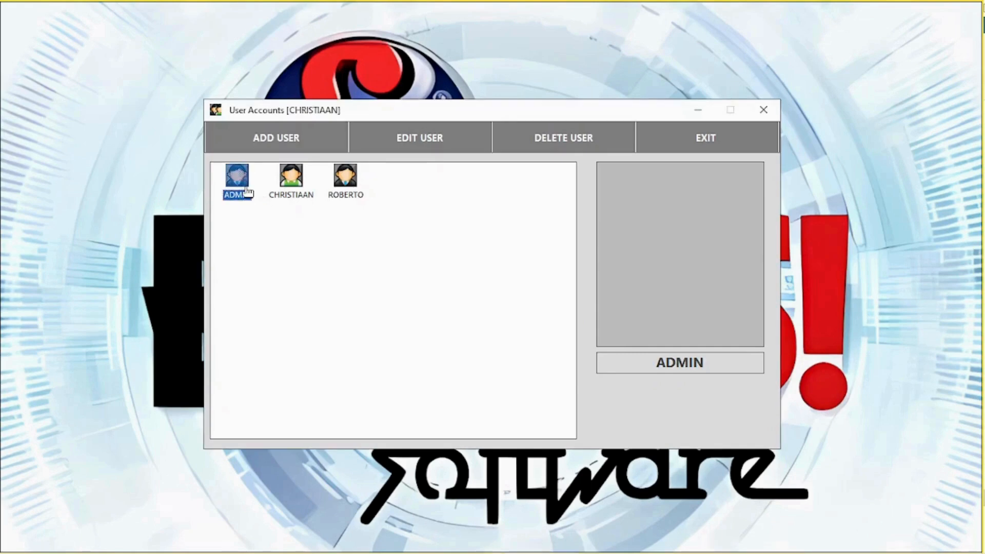
# Give the second user USER access with F12 cashdrawer, petty cash, item removal and stock price permissions.
pyautogui.doubleClick(235, 181)
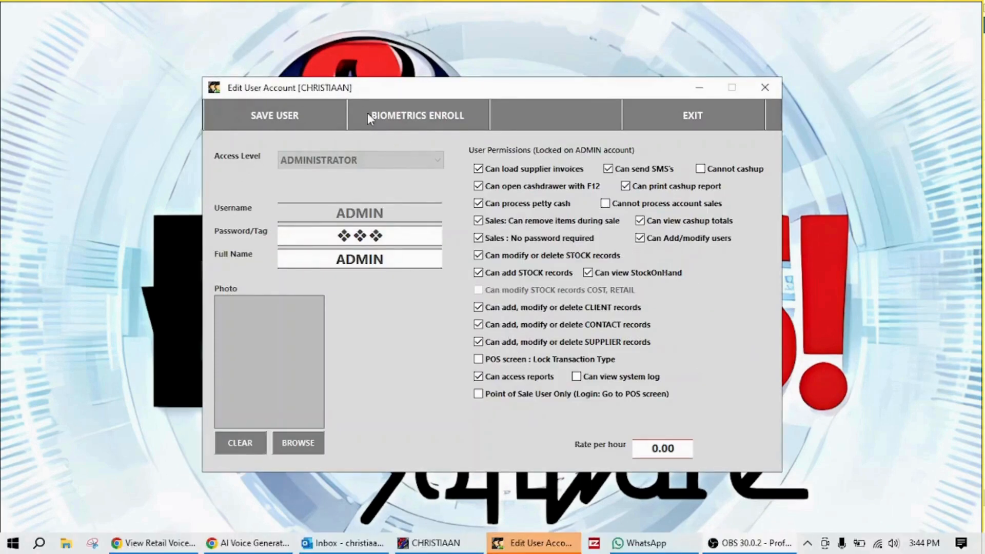
pyautogui.click(657, 126)
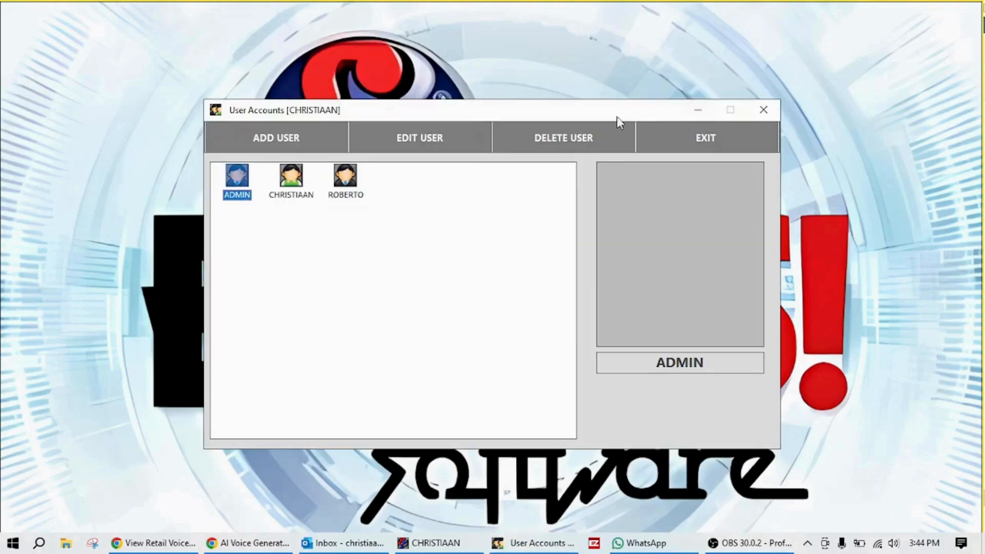
pyautogui.doubleClick(290, 180)
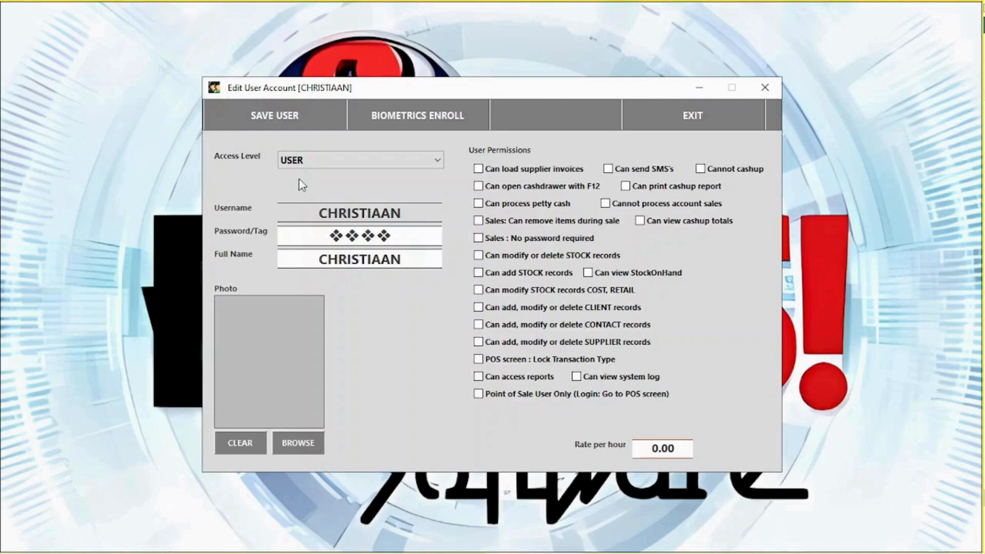
pyautogui.click(314, 163)
pyautogui.click(310, 188)
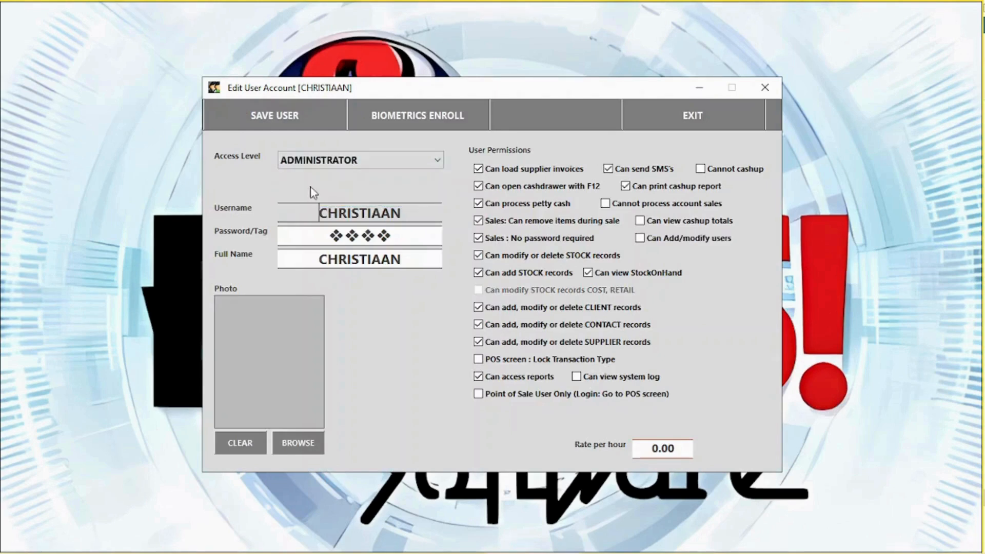
pyautogui.click(325, 164)
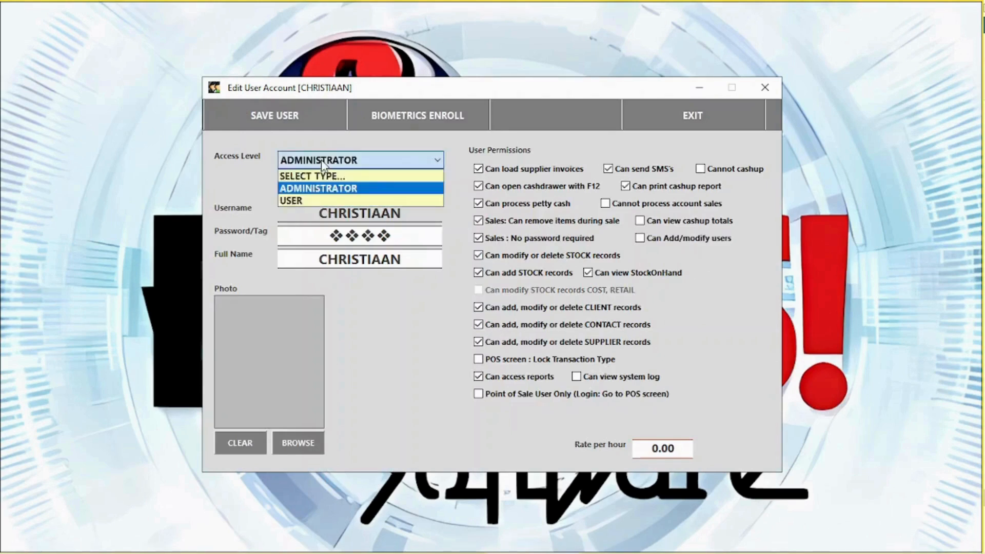
pyautogui.click(309, 198)
pyautogui.click(526, 186)
pyautogui.click(526, 203)
pyautogui.click(526, 221)
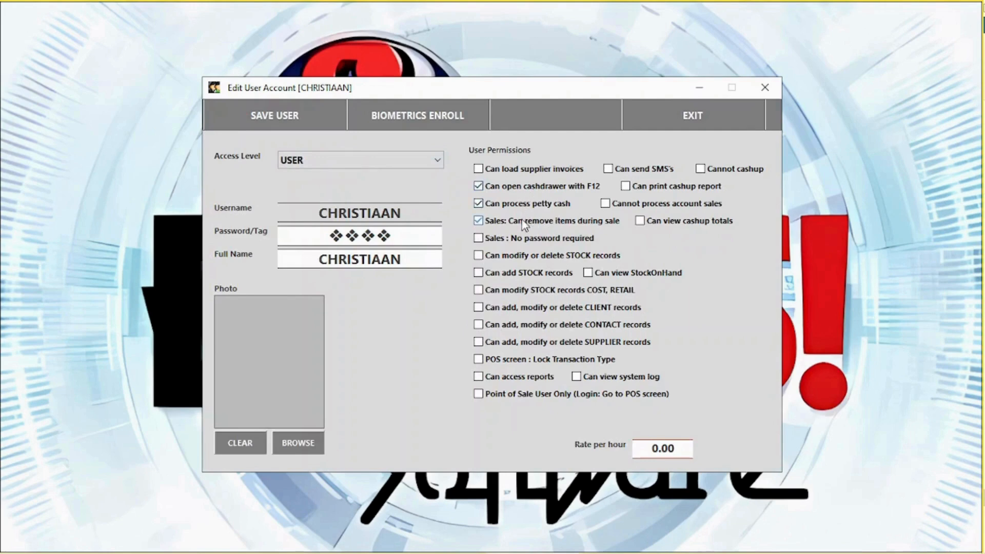
pyautogui.click(565, 290)
# Change the second user's password and save the account.
pyautogui.click(393, 238)
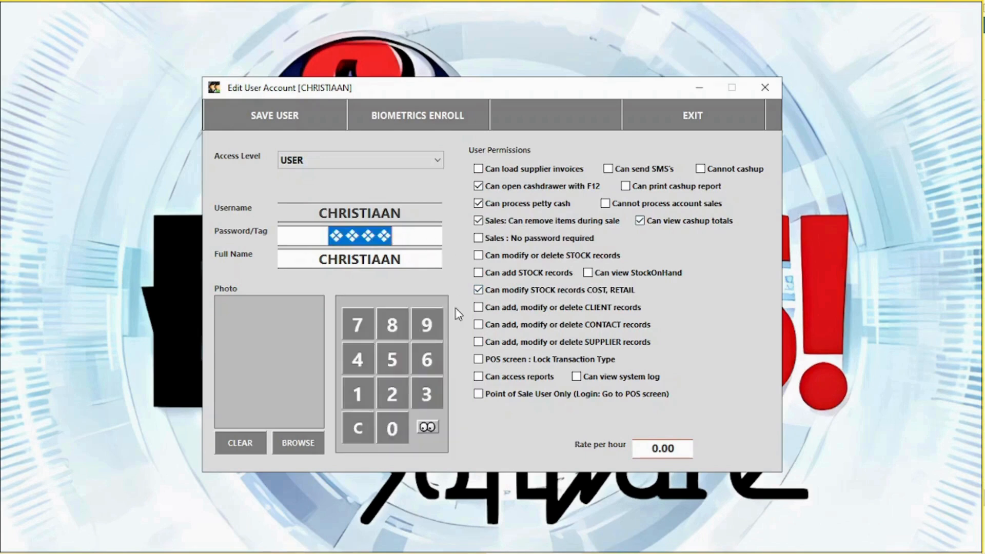
pyautogui.click(427, 429)
pyautogui.write('*')
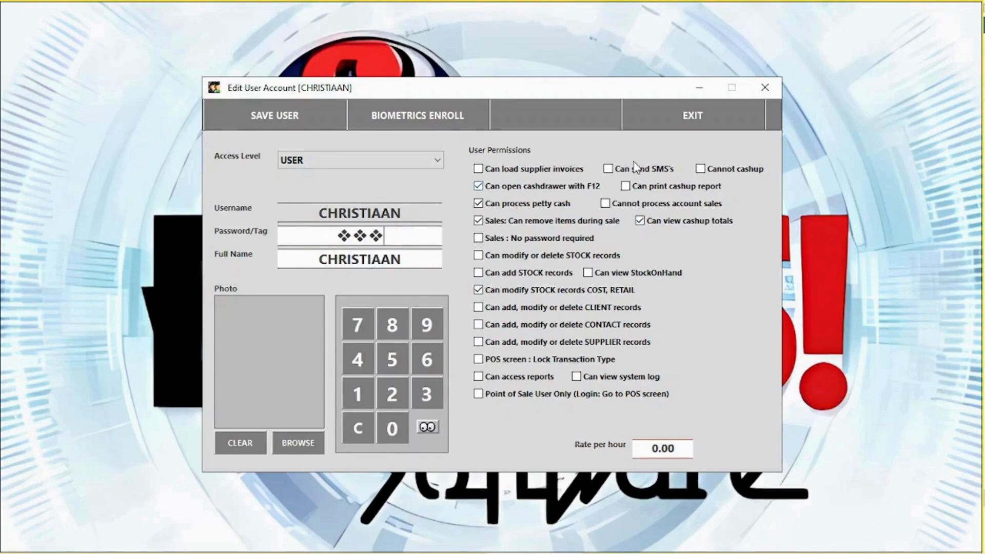
pyautogui.click(284, 129)
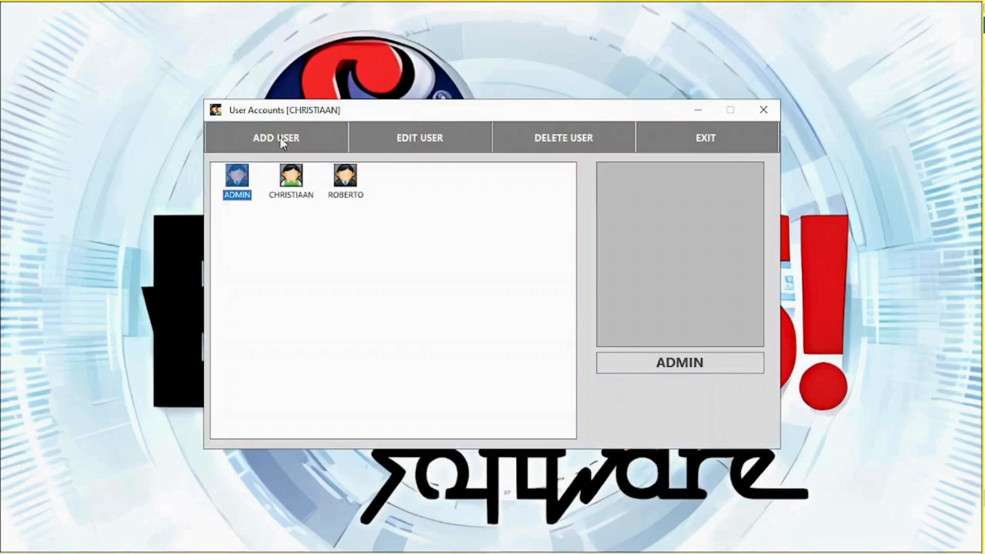
# Delete the third user account and close the user accounts list.
pyautogui.click(358, 194)
pyautogui.click(567, 136)
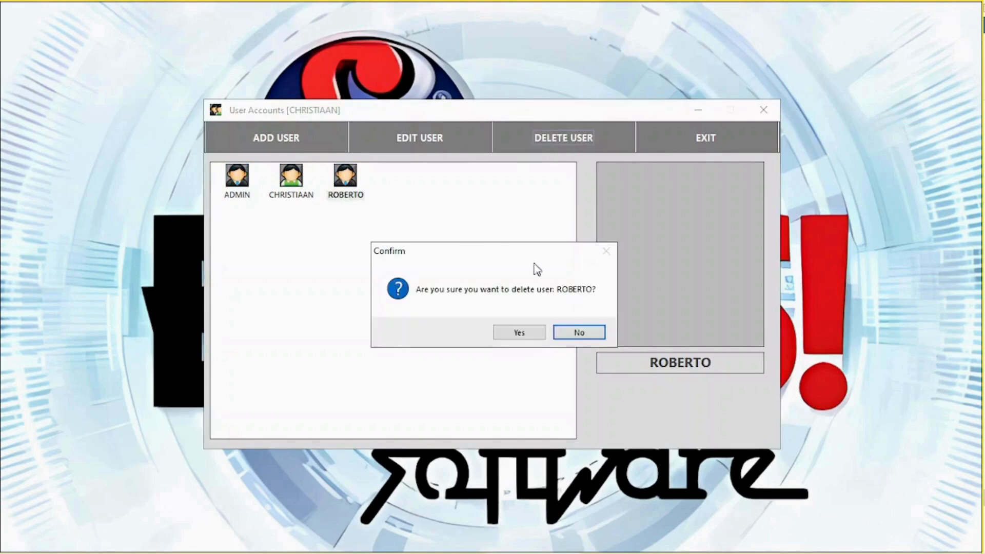
pyautogui.click(503, 333)
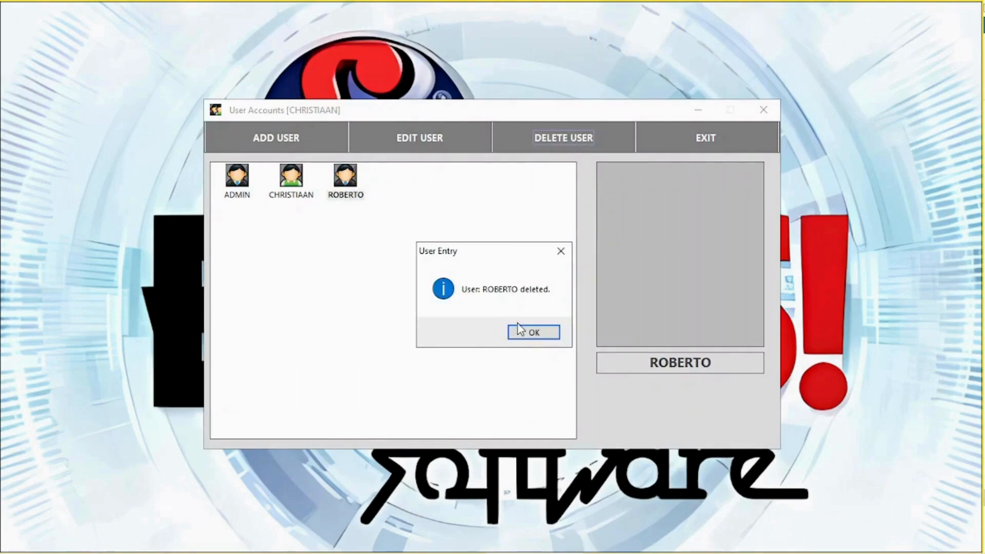
pyautogui.click(521, 332)
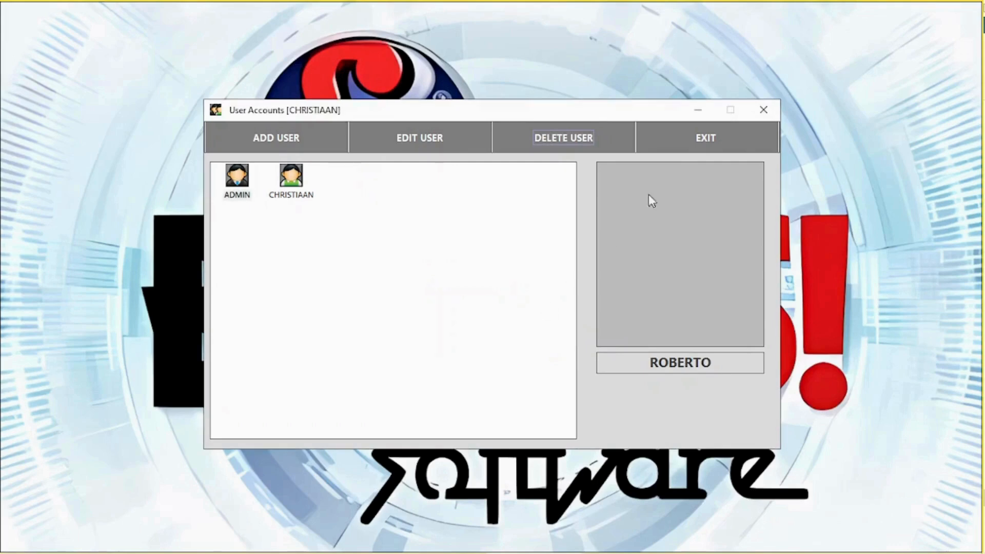
pyautogui.click(708, 137)
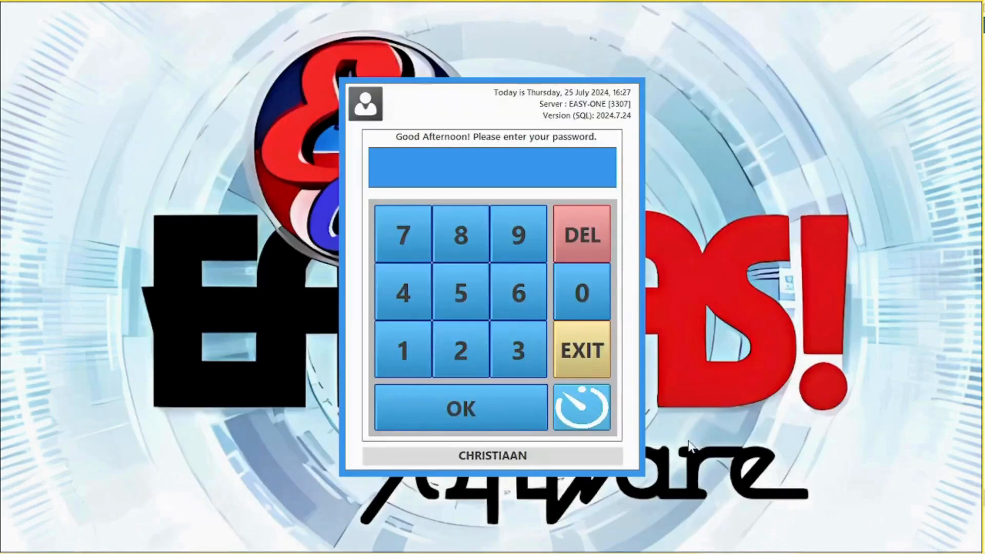
# Log in with the PIN and clock the second user in.
pyautogui.click(585, 418)
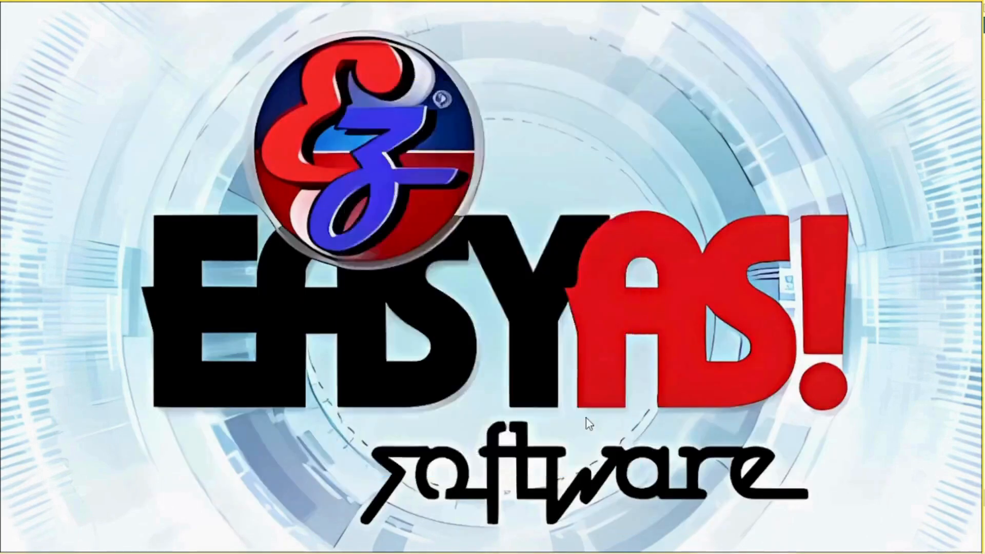
pyautogui.click(199, 543)
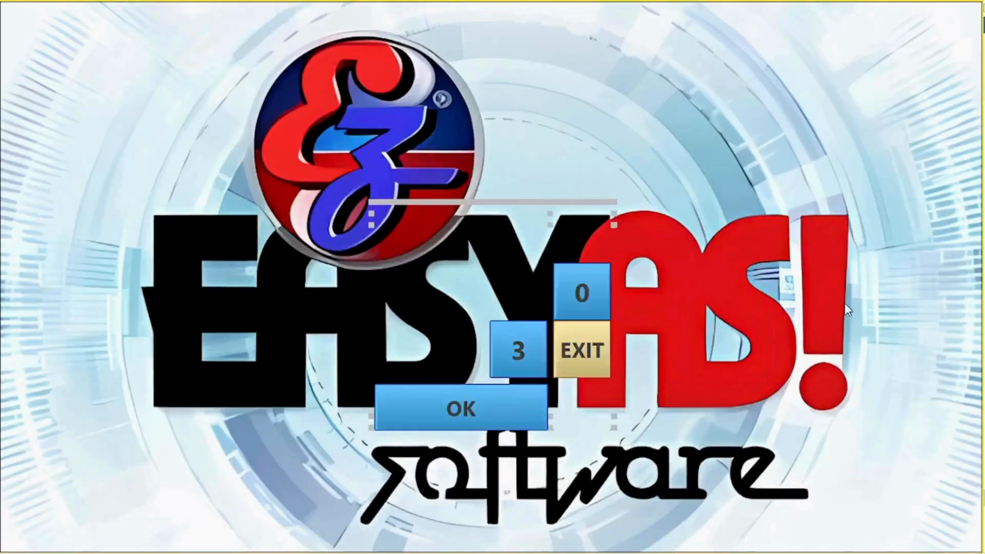
pyautogui.click(412, 363)
pyautogui.click(501, 351)
pyautogui.click(500, 351)
pyautogui.click(451, 410)
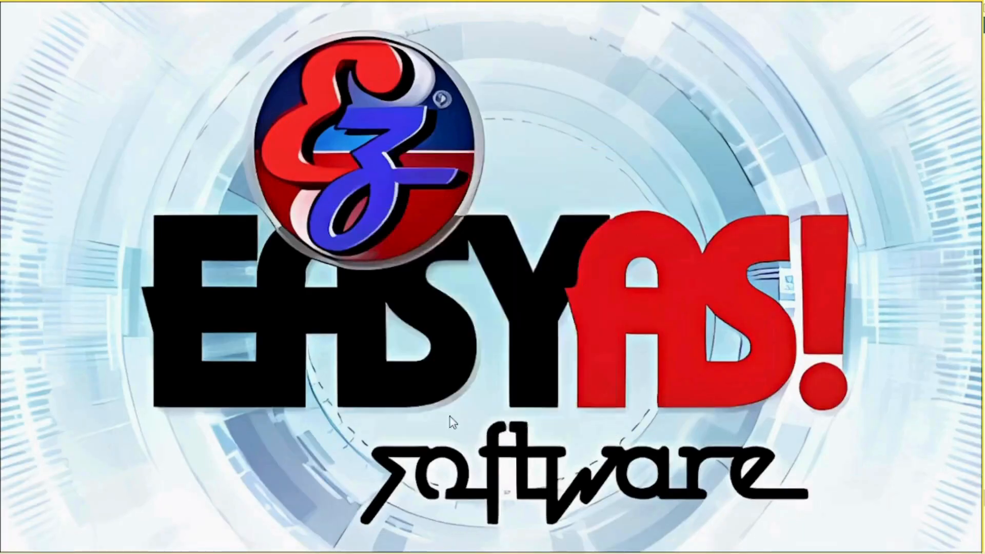
pyautogui.click(815, 81)
pyautogui.click(275, 103)
pyautogui.write('❖❖❖')
pyautogui.click(417, 411)
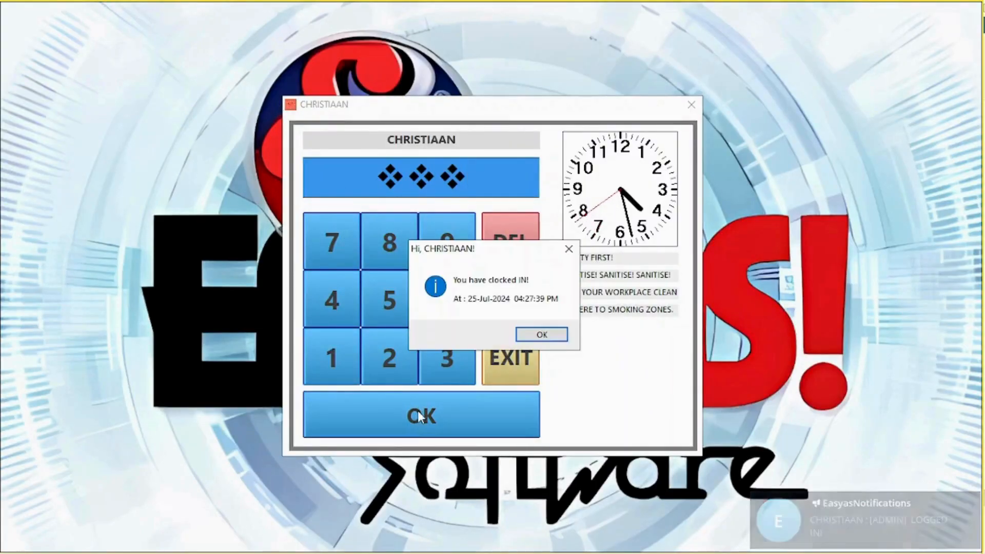
pyautogui.click(545, 339)
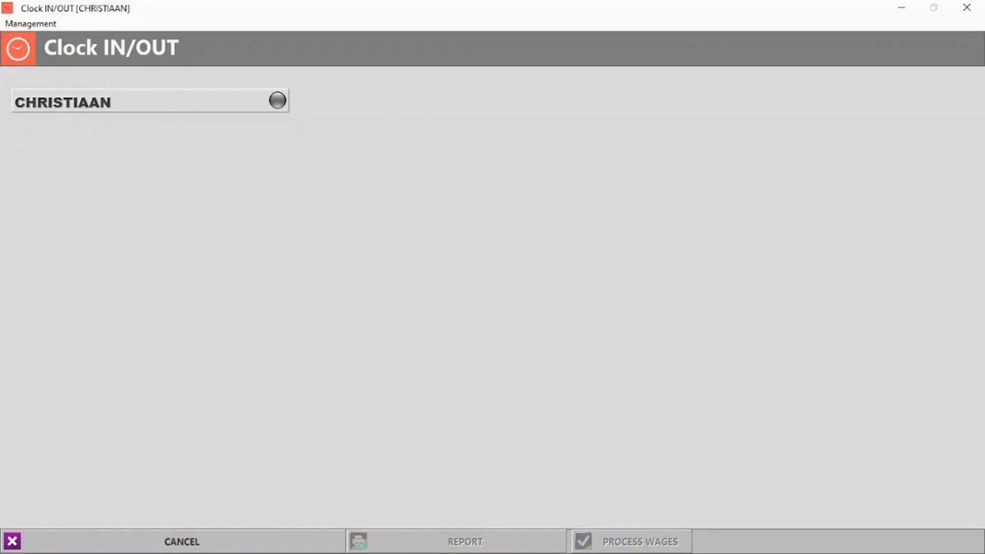
# Log in again and clock the second user out with their PIN.
pyautogui.click(196, 539)
pyautogui.doubleClick(412, 362)
pyautogui.click(462, 413)
pyautogui.click(815, 80)
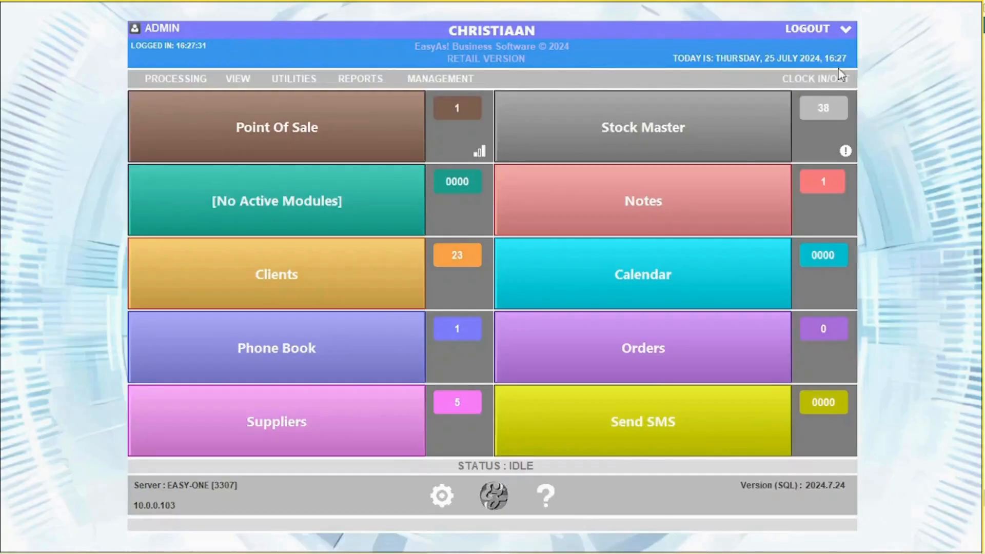
pyautogui.click(815, 80)
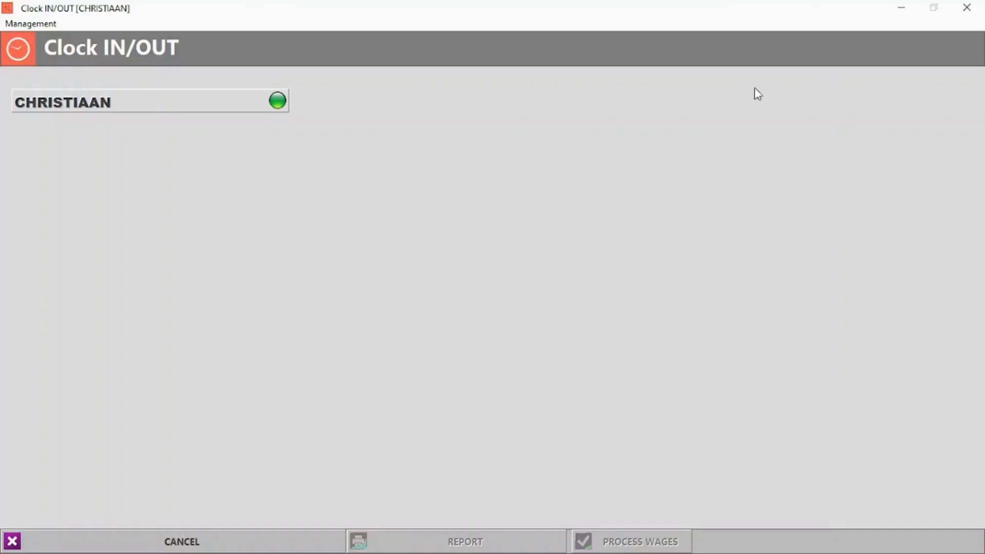
pyautogui.click(284, 104)
pyautogui.write('111')
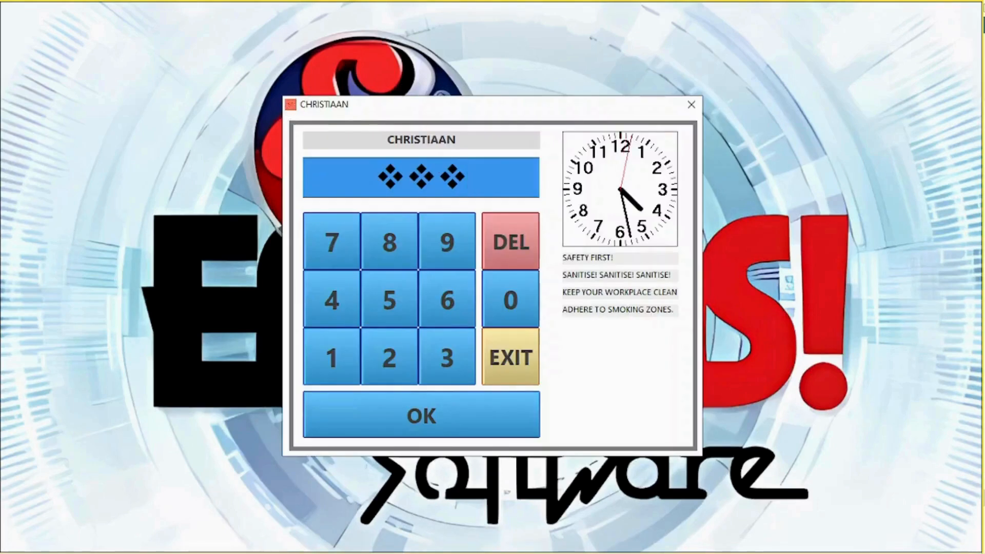
pyautogui.click(433, 414)
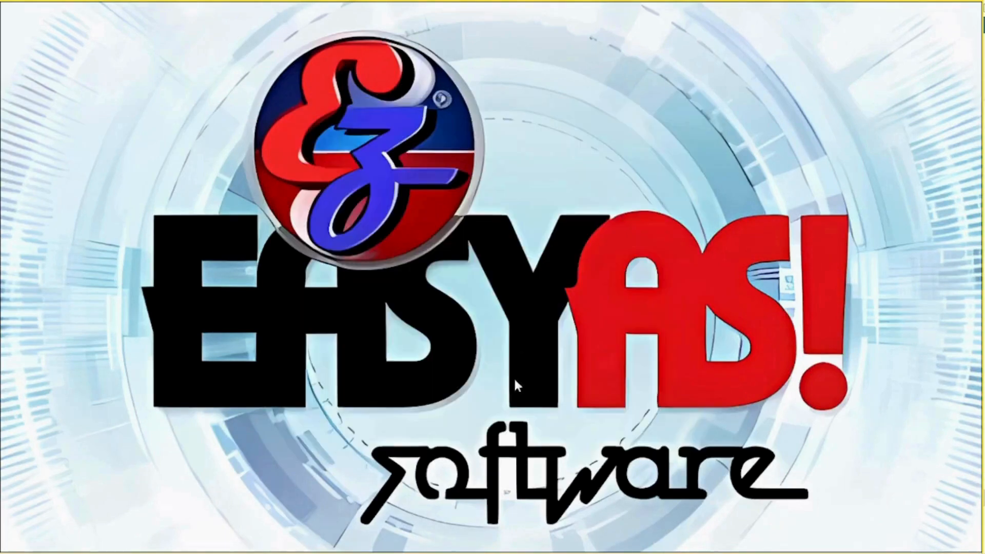
pyautogui.click(469, 545)
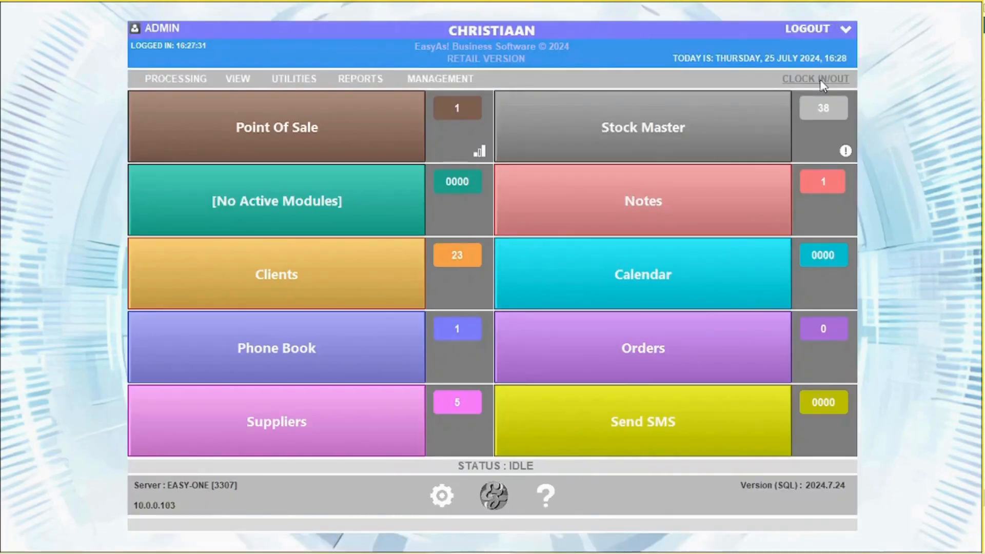
# Load the second user's time sheet and add a new clocked-in entry.
pyautogui.click(820, 80)
pyautogui.click(31, 24)
pyautogui.click(42, 37)
pyautogui.click(176, 254)
pyautogui.click(156, 282)
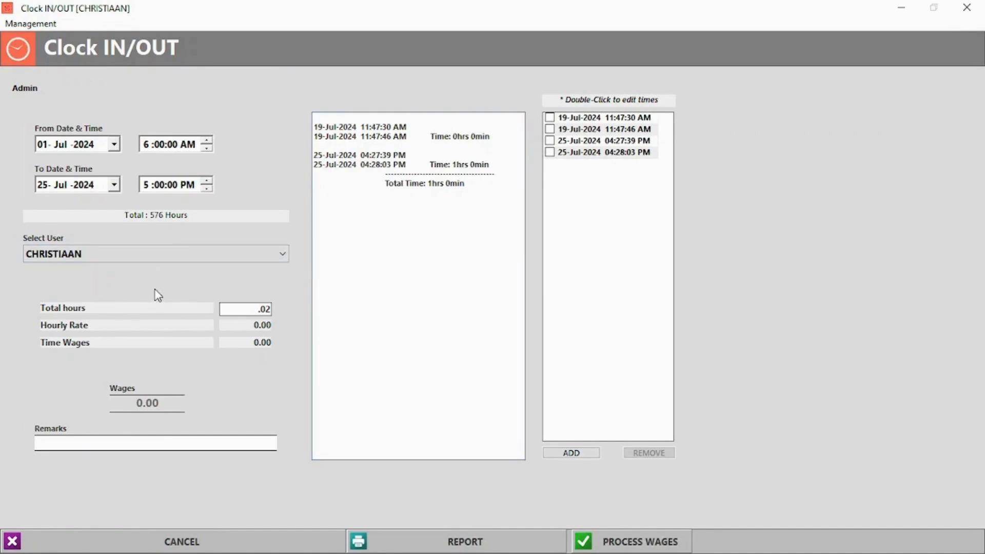
pyautogui.click(579, 455)
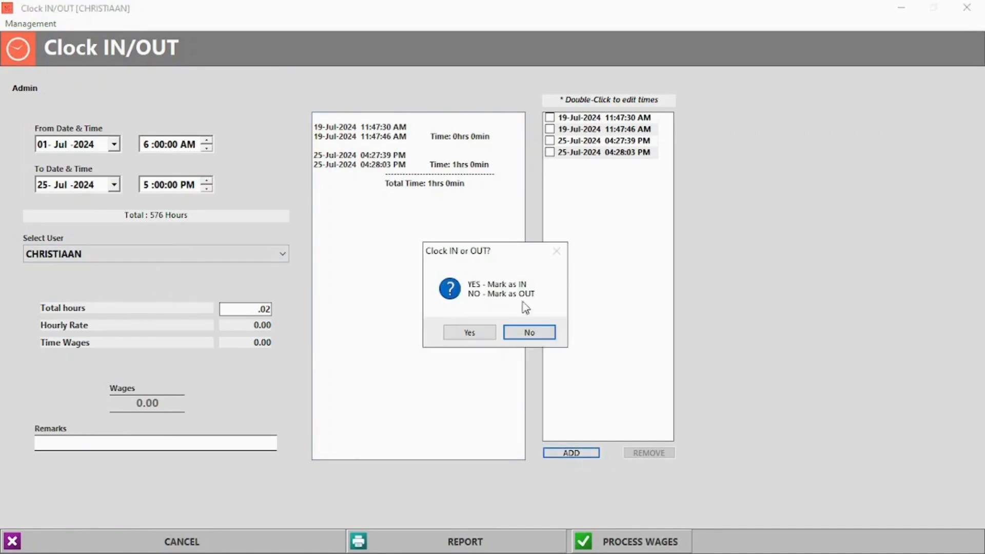
pyautogui.click(469, 333)
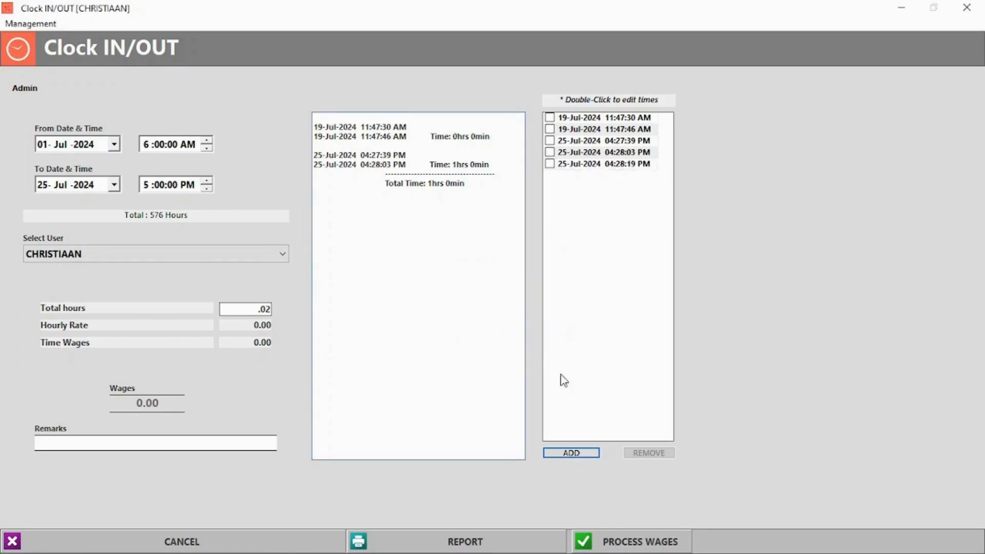
# Remove the ticked 25-Jul time entries and open the program settings.
pyautogui.click(550, 164)
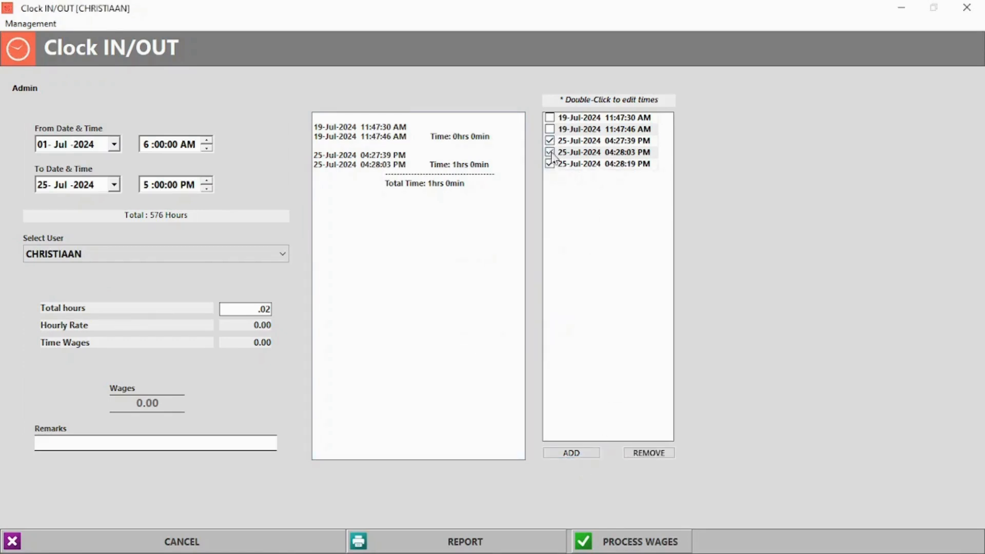
pyautogui.click(661, 452)
pyautogui.click(515, 334)
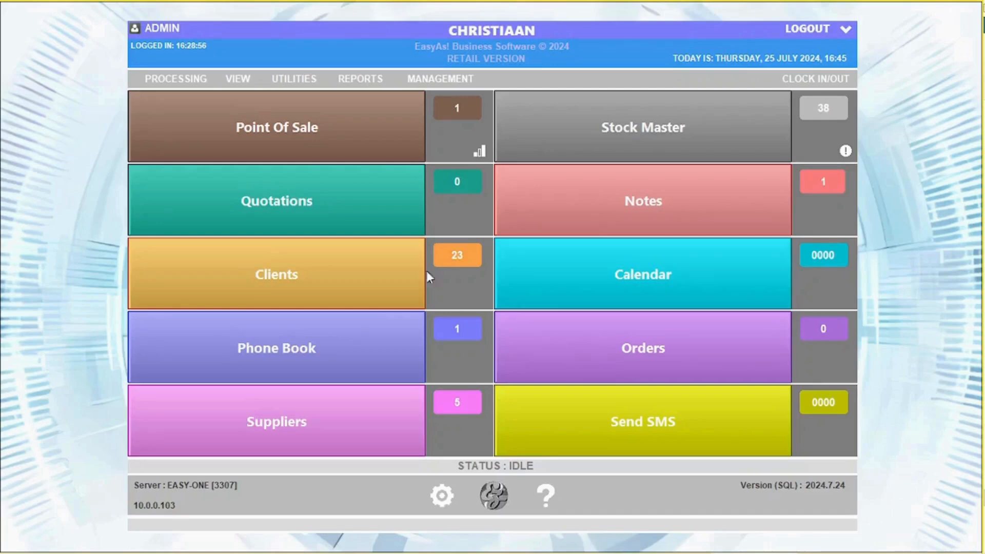
pyautogui.click(443, 498)
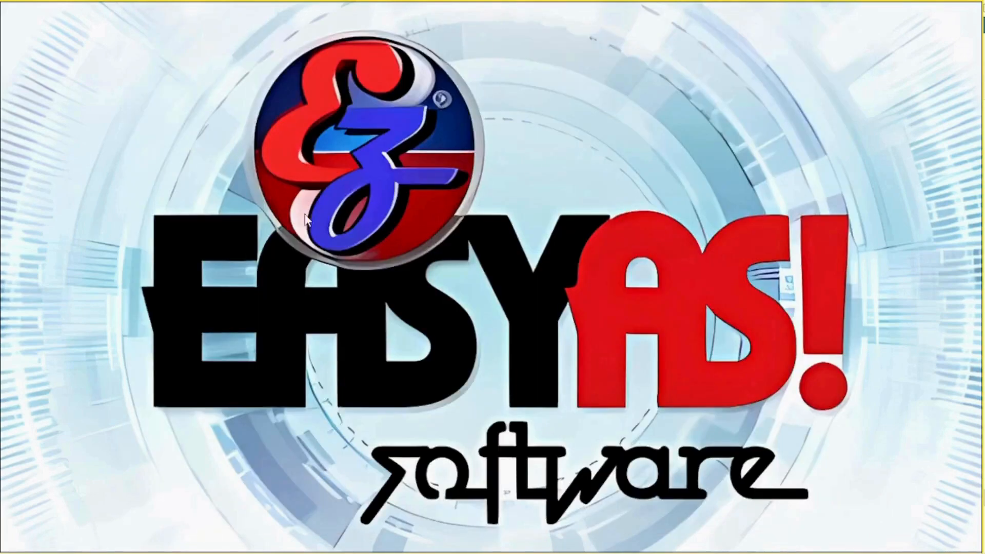
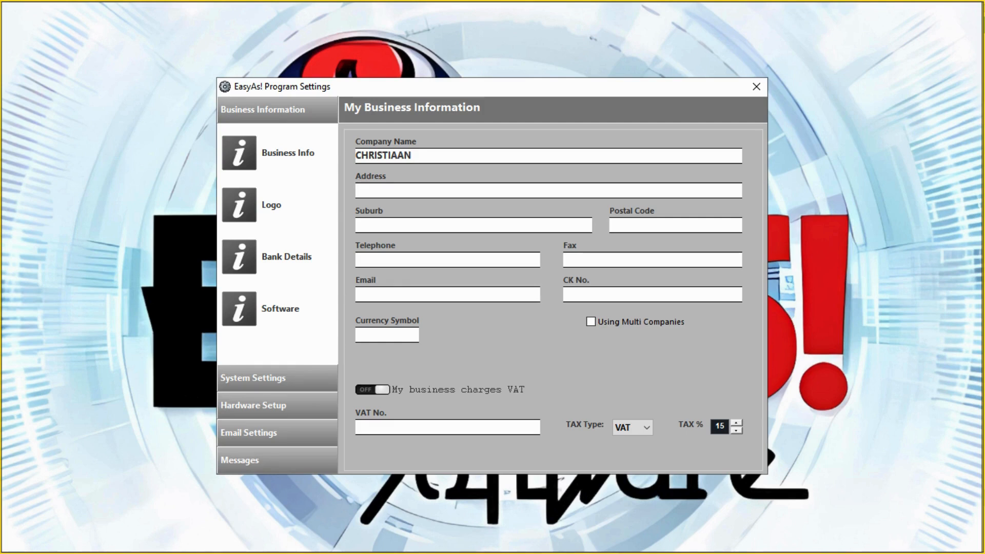
# Browse the Logo and Bank Details pages, ending on Software info with the 01-Aug-2025 expiry.
pyautogui.click(239, 206)
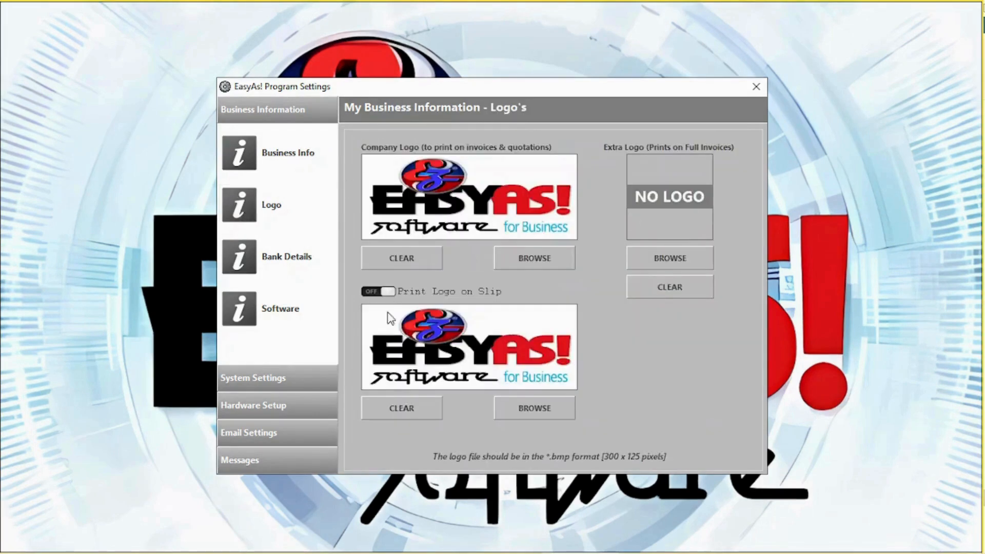
pyautogui.click(239, 256)
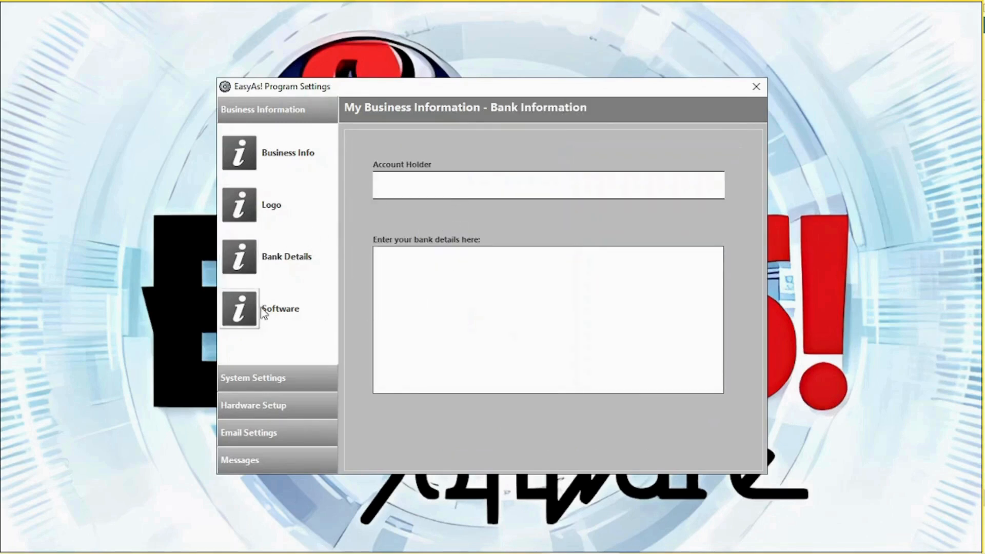
pyautogui.click(239, 310)
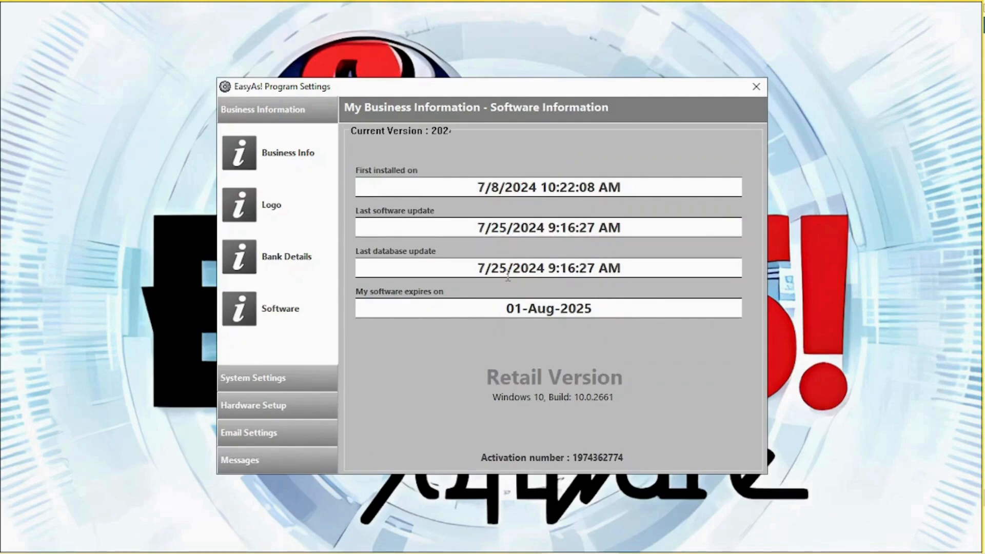
# Check the Email Settings auto-email reports setup, cancel it unsaved, and move to Messages.
pyautogui.click(311, 435)
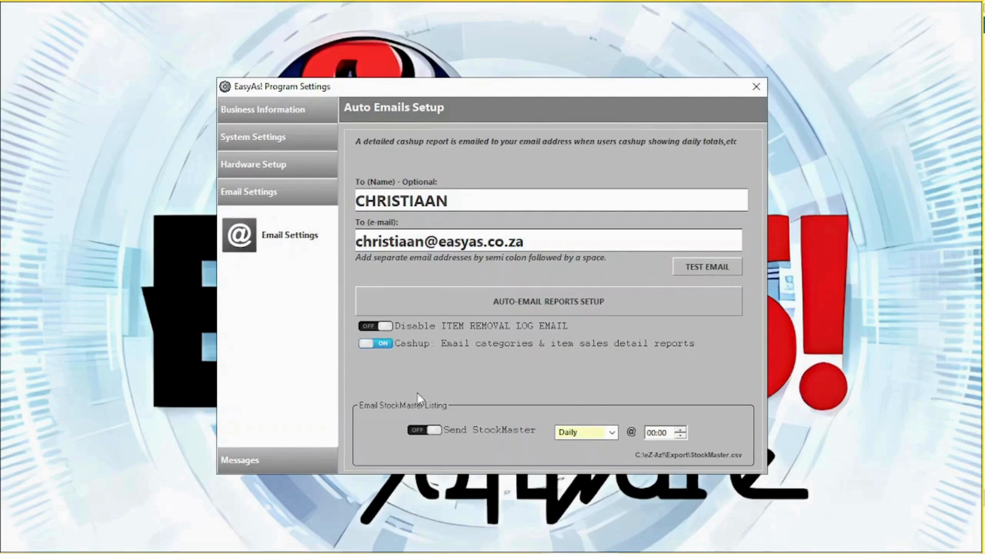
pyautogui.click(535, 306)
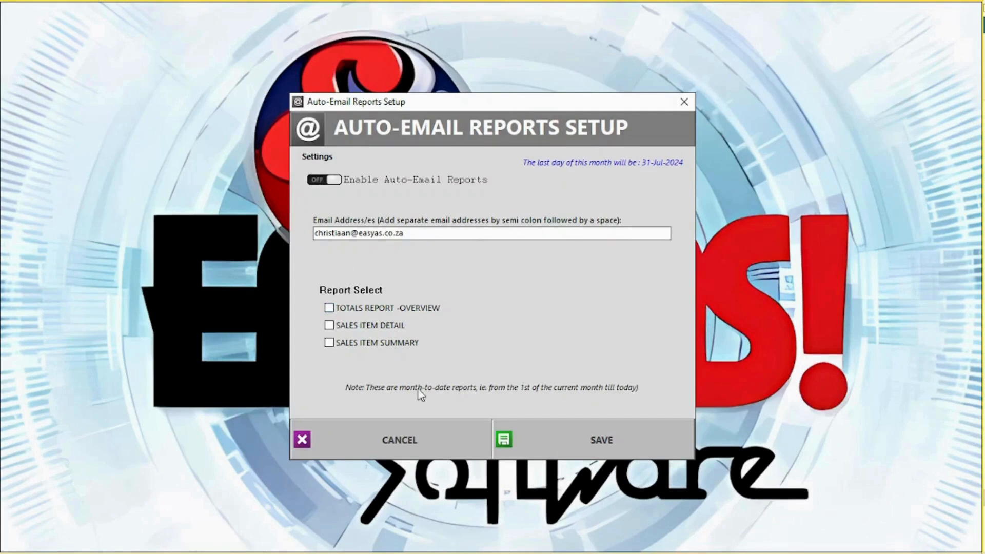
pyautogui.click(403, 437)
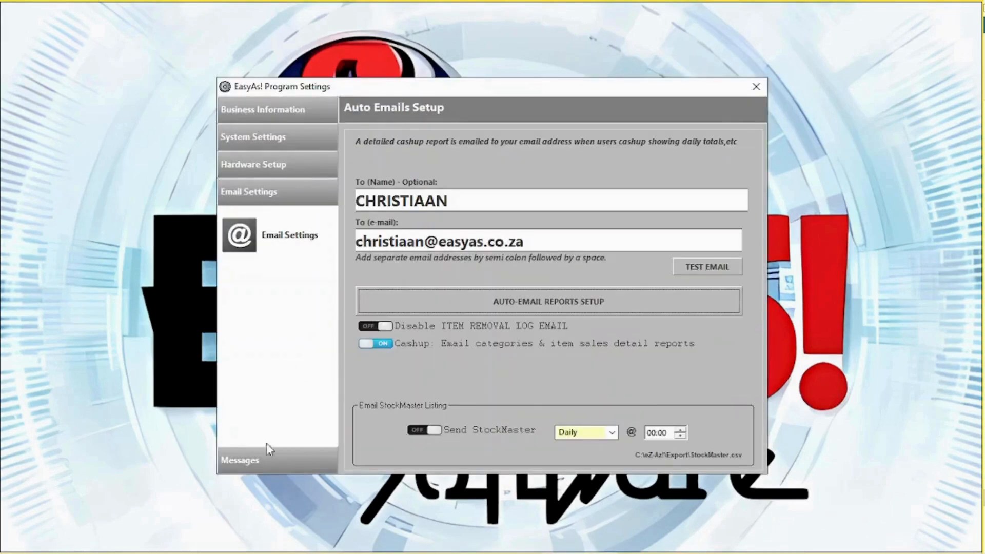
pyautogui.click(267, 461)
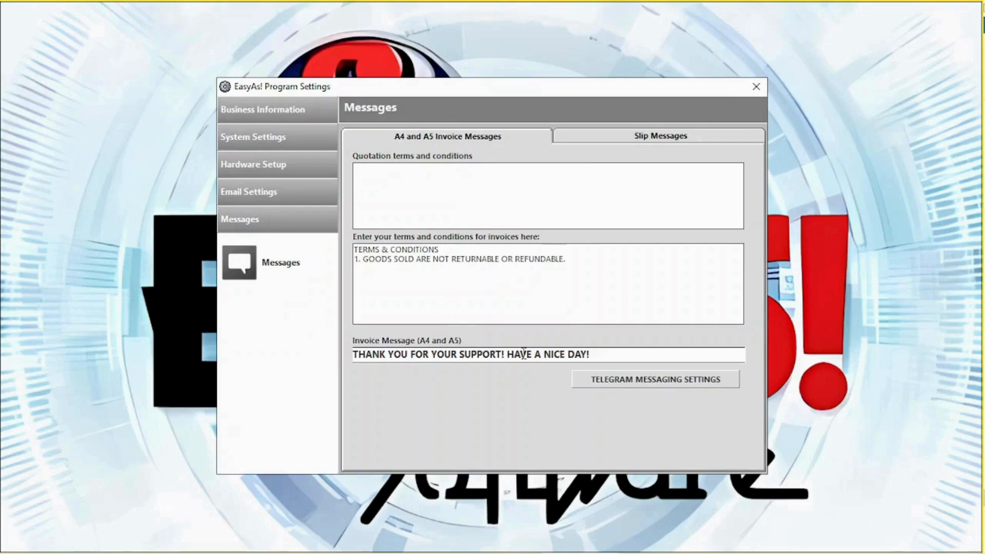
# View the Telegram token and channel-name instructions, then close Telegram settings and save them.
pyautogui.click(657, 382)
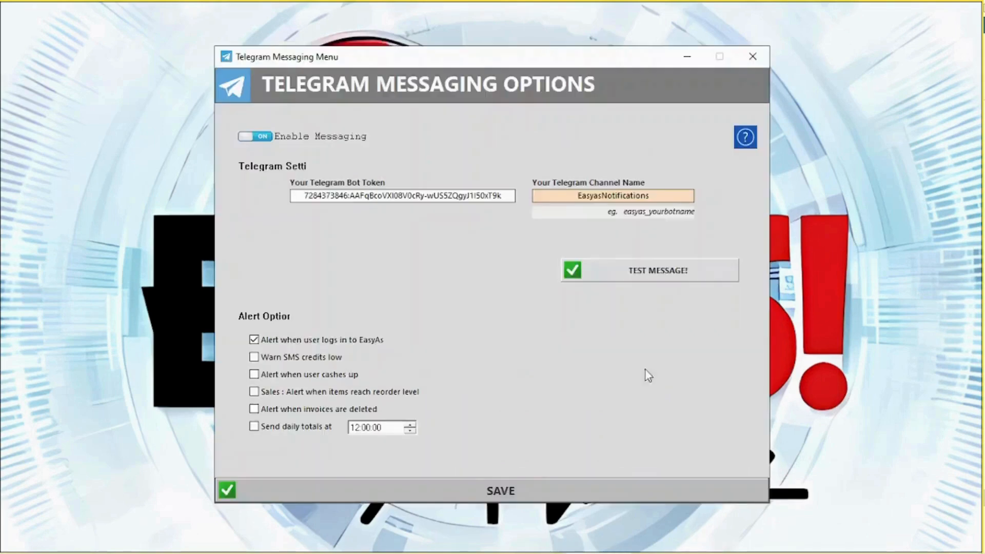
pyautogui.click(746, 138)
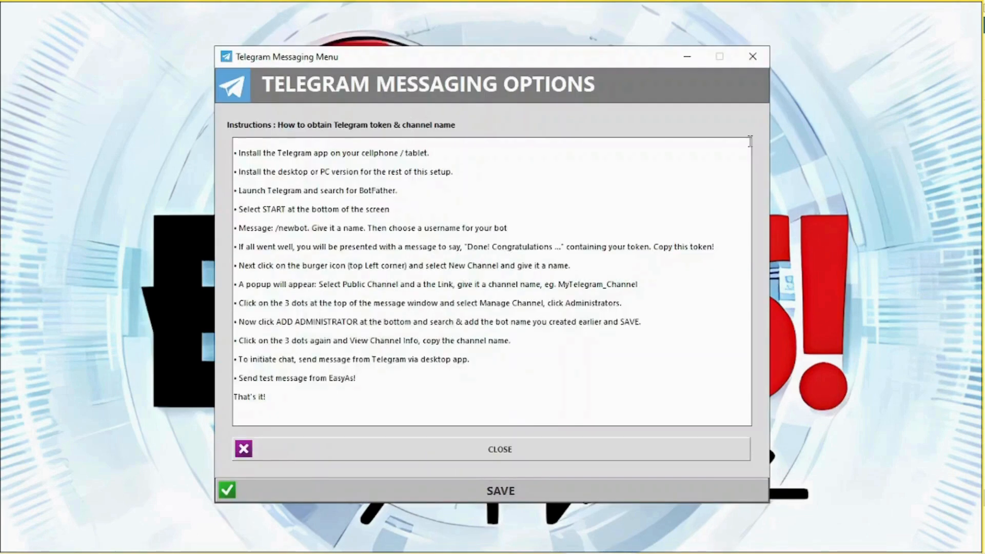
pyautogui.click(753, 56)
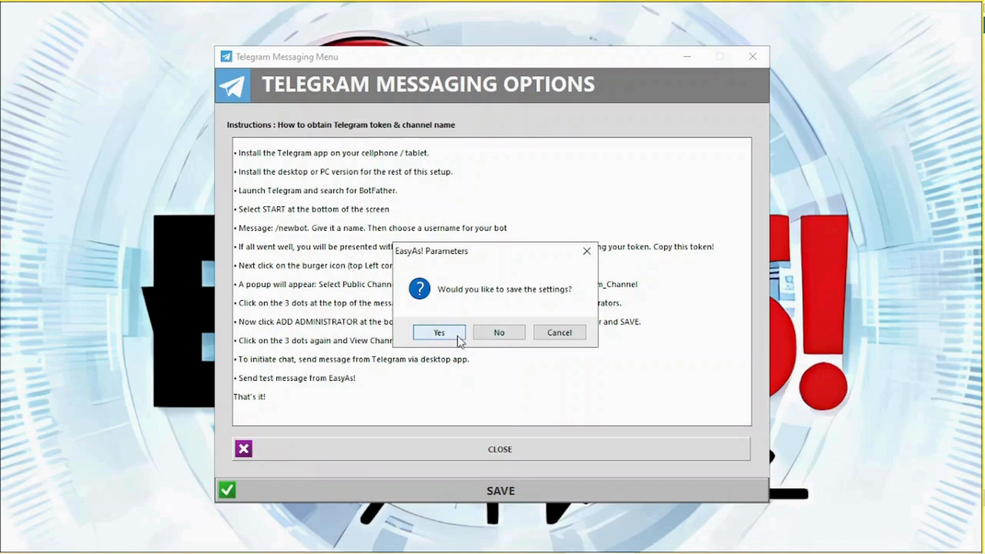
pyautogui.click(457, 338)
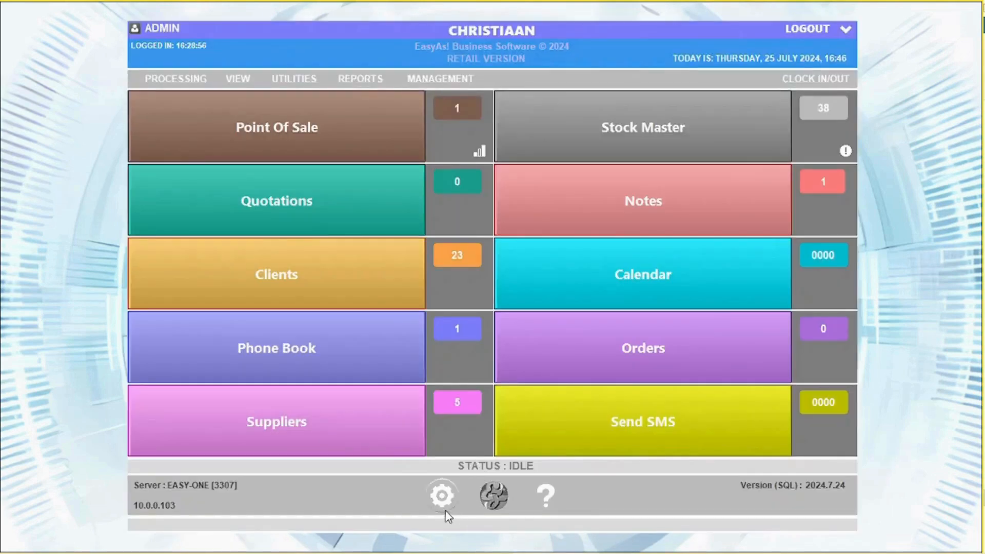
# Reopen program settings, review the Slip Messages tab, then go to System Settings.
pyautogui.click(445, 508)
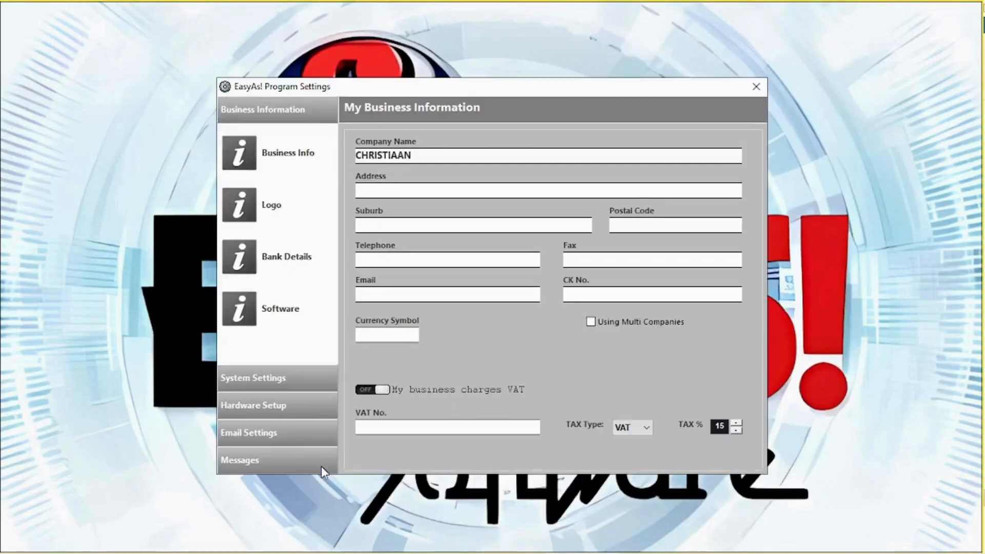
pyautogui.click(269, 461)
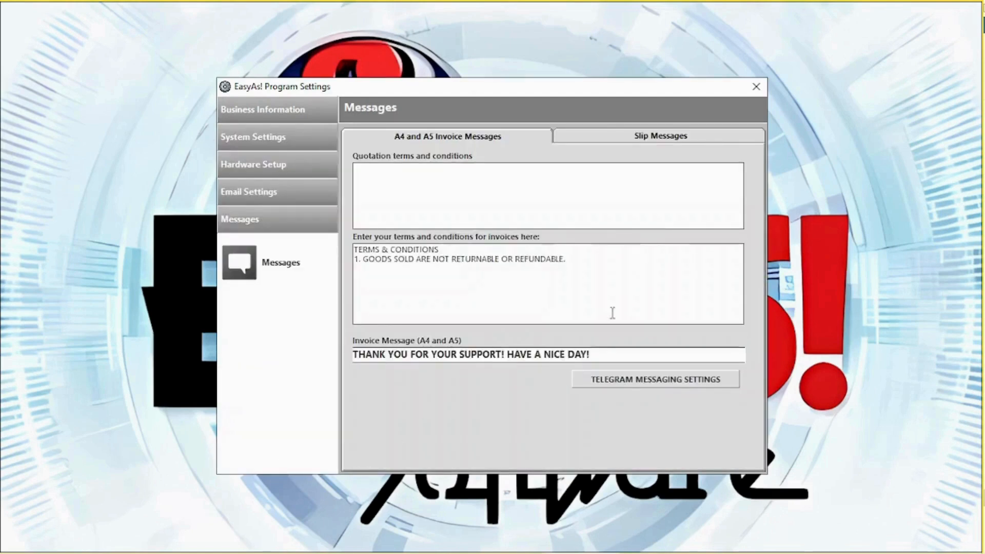
pyautogui.click(630, 135)
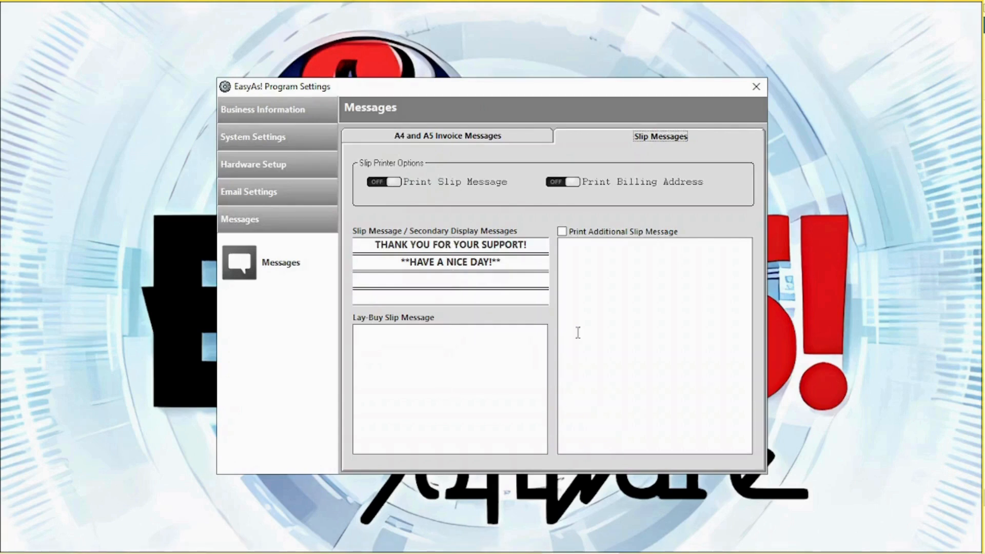
pyautogui.click(306, 144)
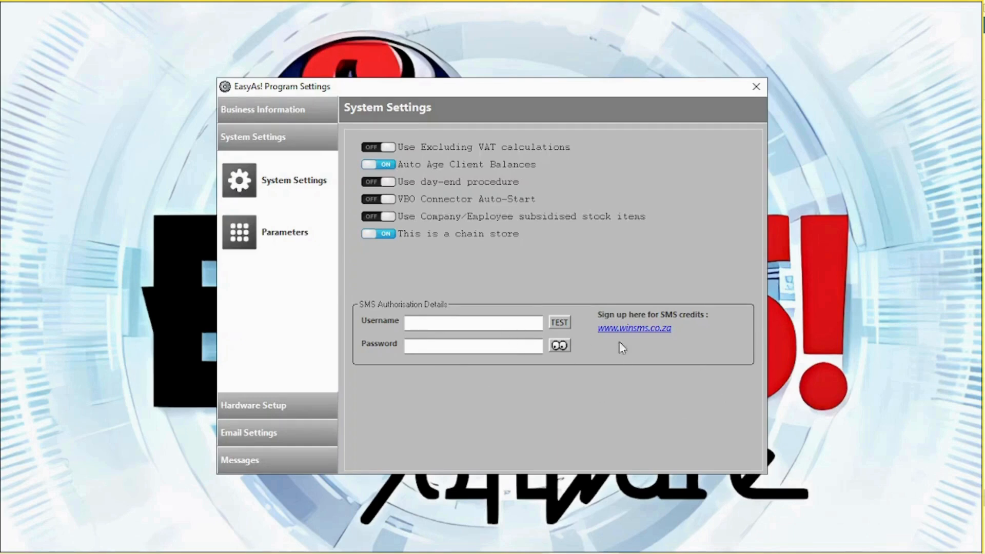
# In Additional Settings, step through the Sales II, Hospitality and Misc pages.
pyautogui.click(234, 230)
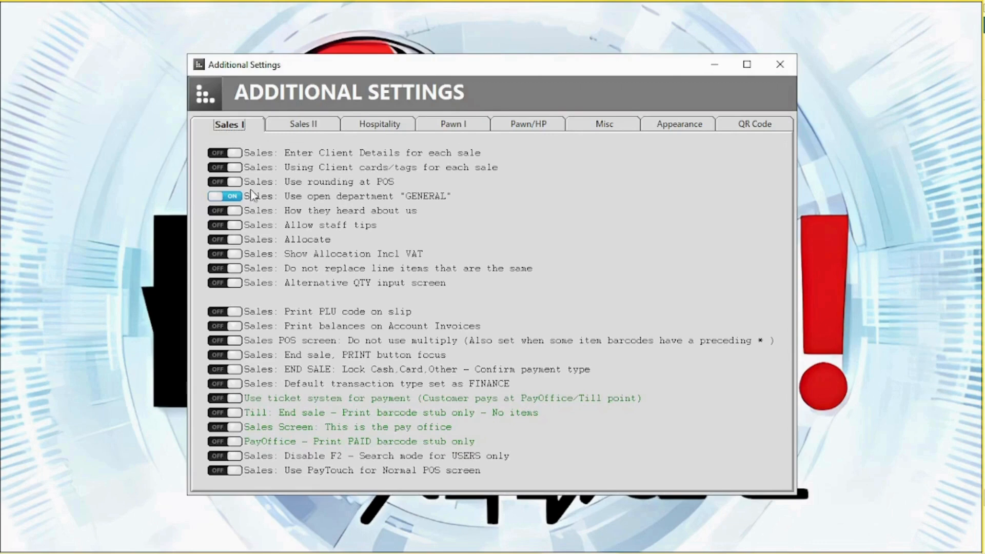
pyautogui.click(313, 128)
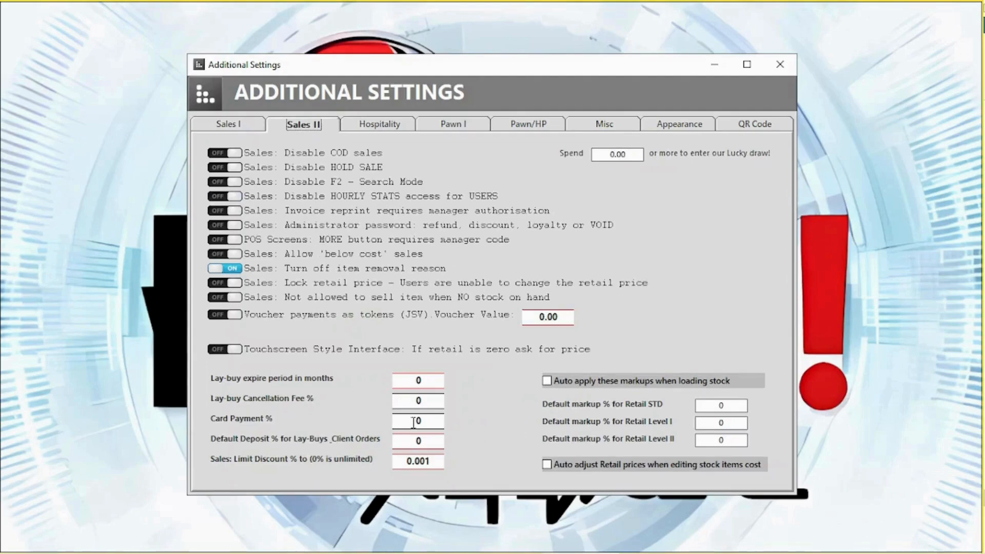
pyautogui.click(395, 128)
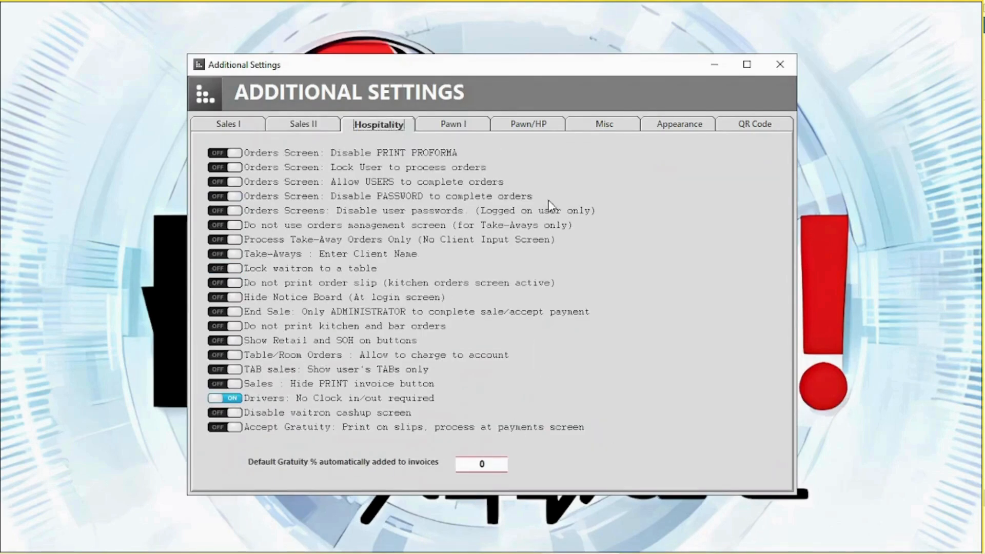
pyautogui.click(604, 128)
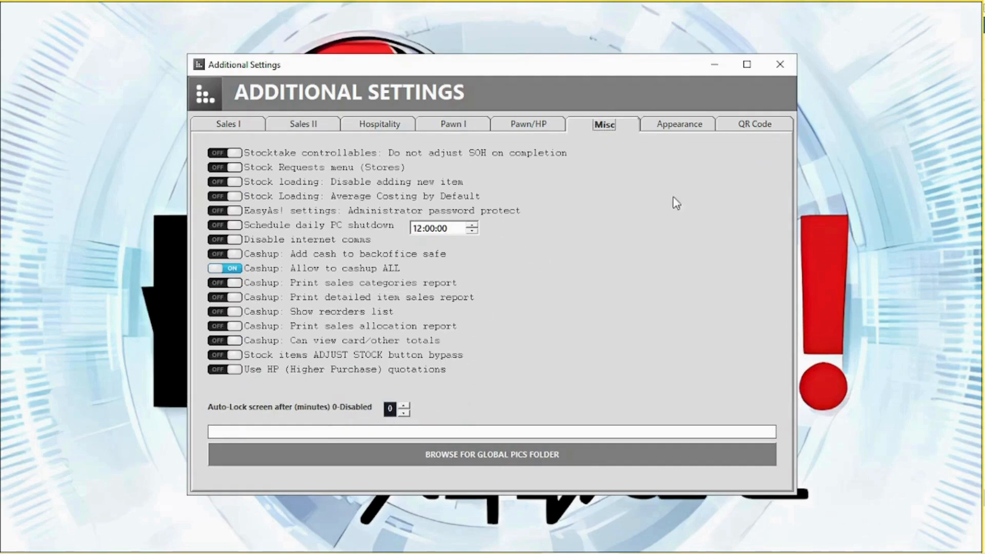
# On the Appearance page, review the Listview Column Selections editor and close it.
pyautogui.click(683, 126)
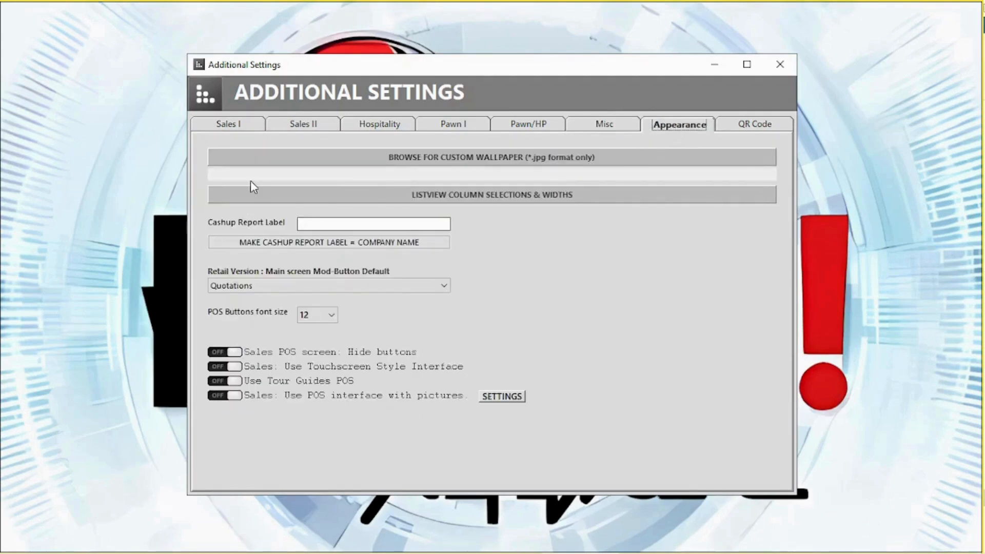
pyautogui.click(401, 196)
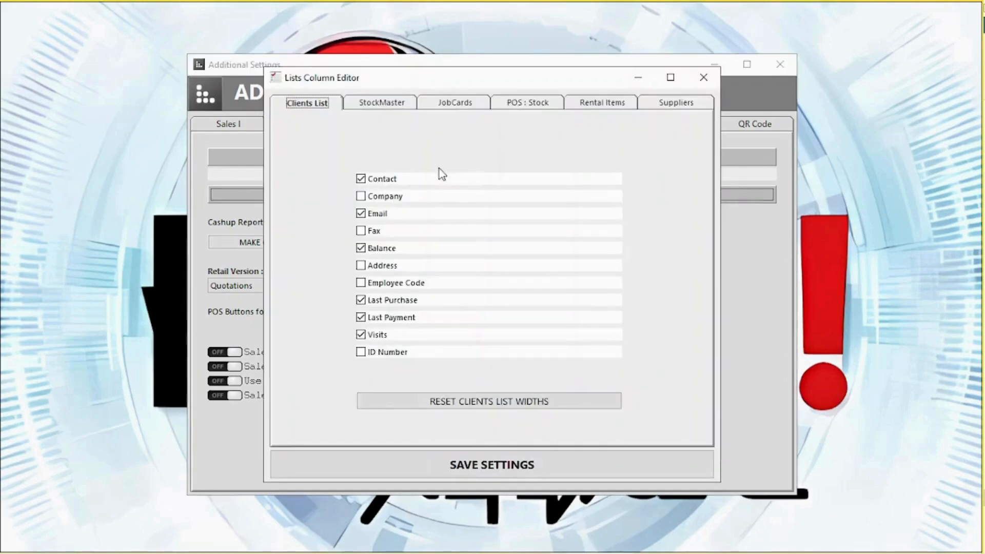
pyautogui.click(703, 78)
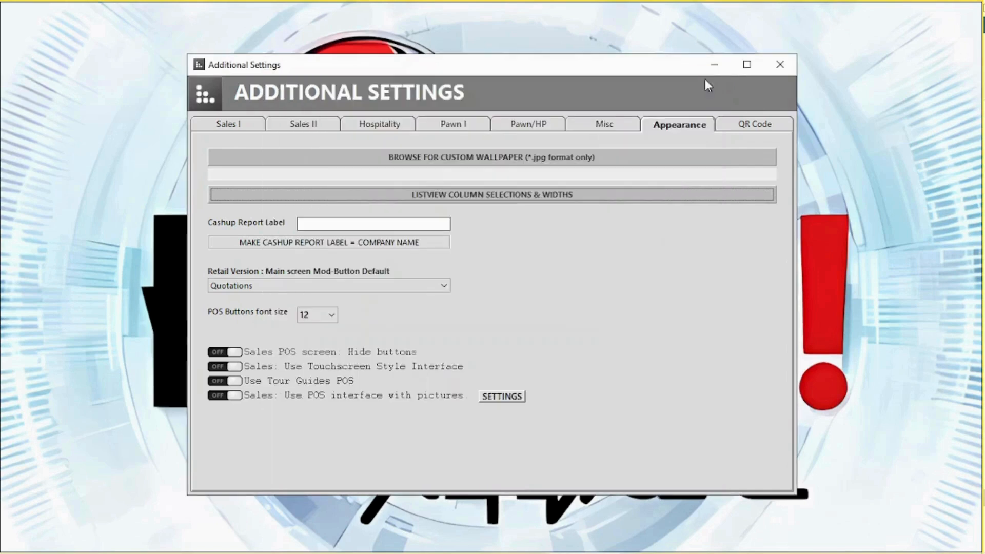
# Keep Quotations as the mod-button default, then close Additional Settings and save.
pyautogui.click(265, 286)
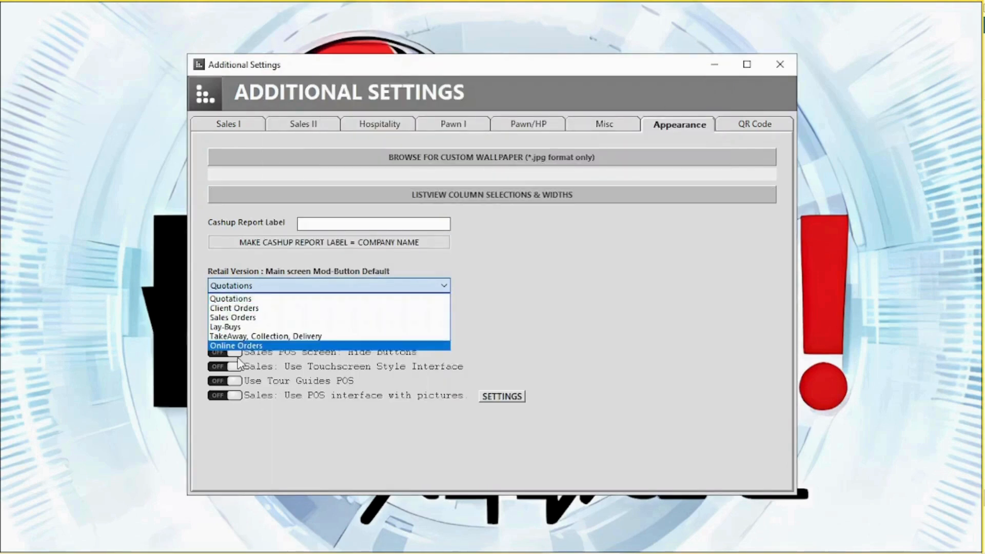
pyautogui.click(267, 285)
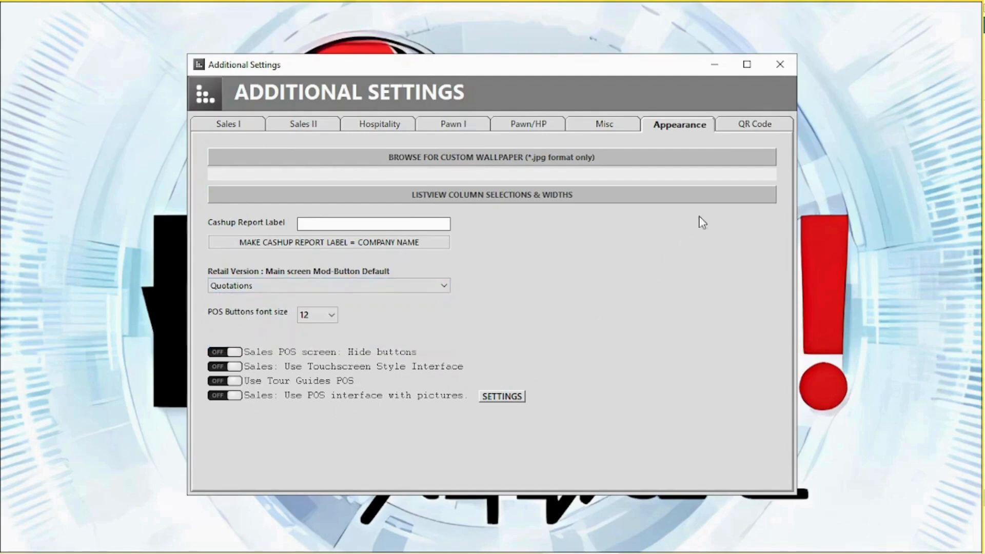
pyautogui.click(788, 72)
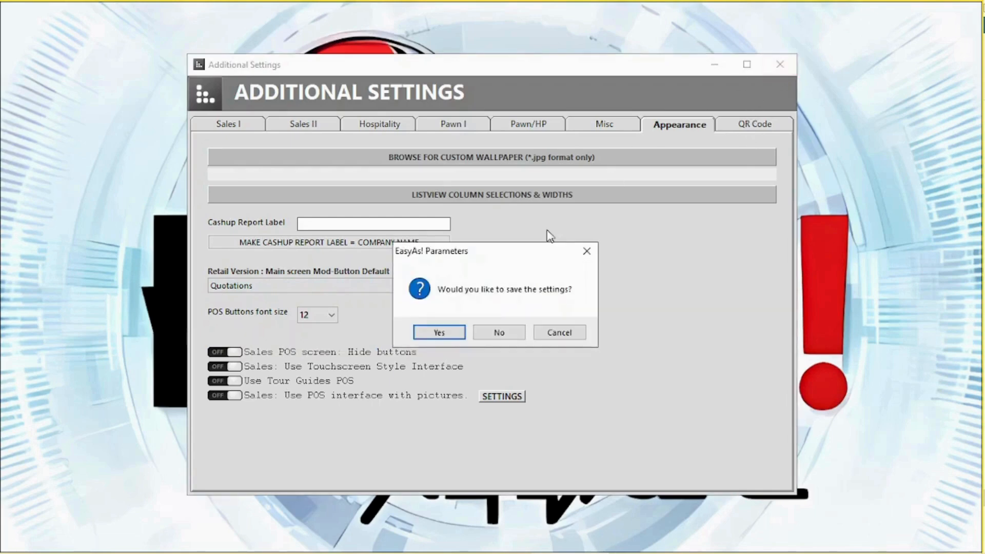
pyautogui.click(439, 333)
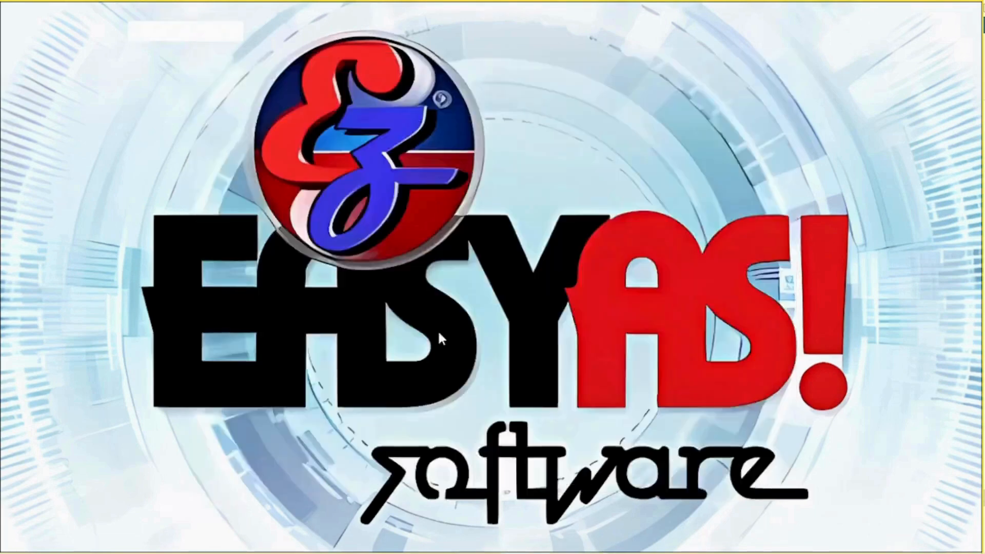